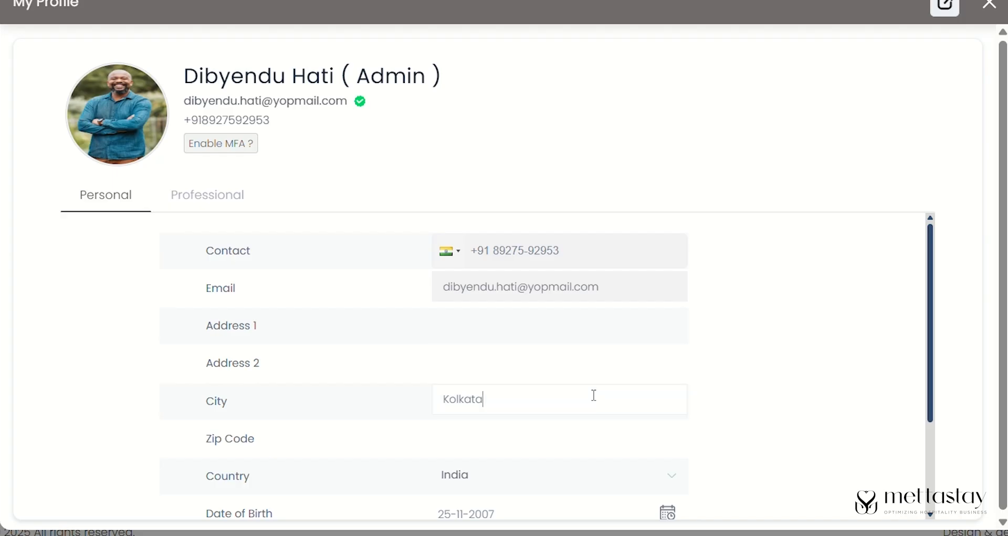
- Scroll through the My Profile form and switch to the Professional details
{"action": "left_click_drag", "start_coordinate": [932, 396], "coordinate": [949, 458]}
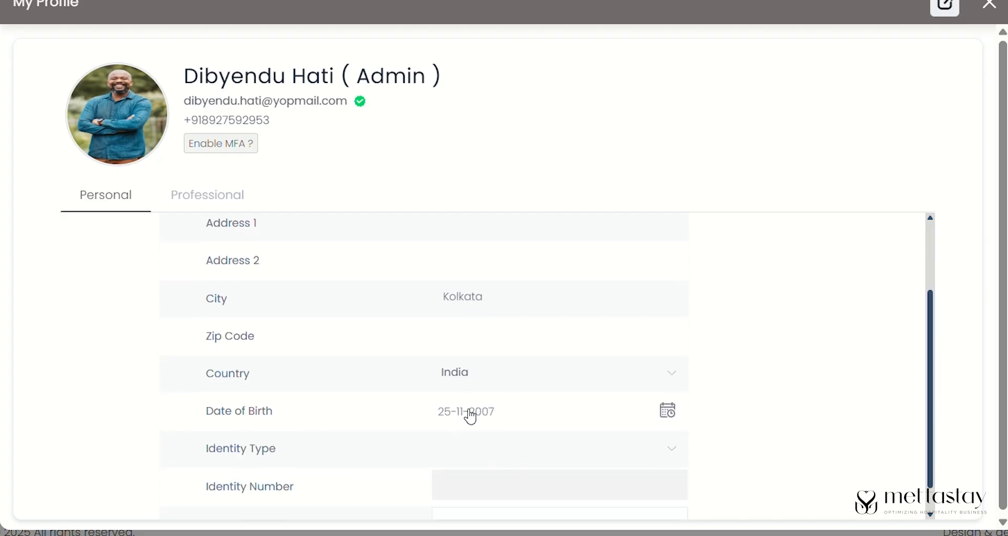
{"action": "left_click_drag", "start_coordinate": [933, 455], "coordinate": [939, 502]}
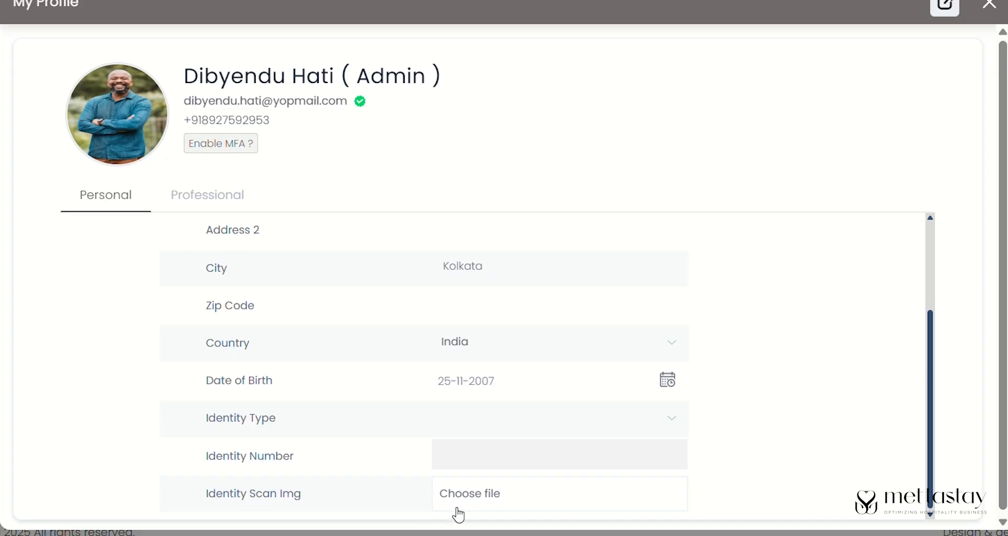
{"action": "left_click", "coordinate": [214, 197]}
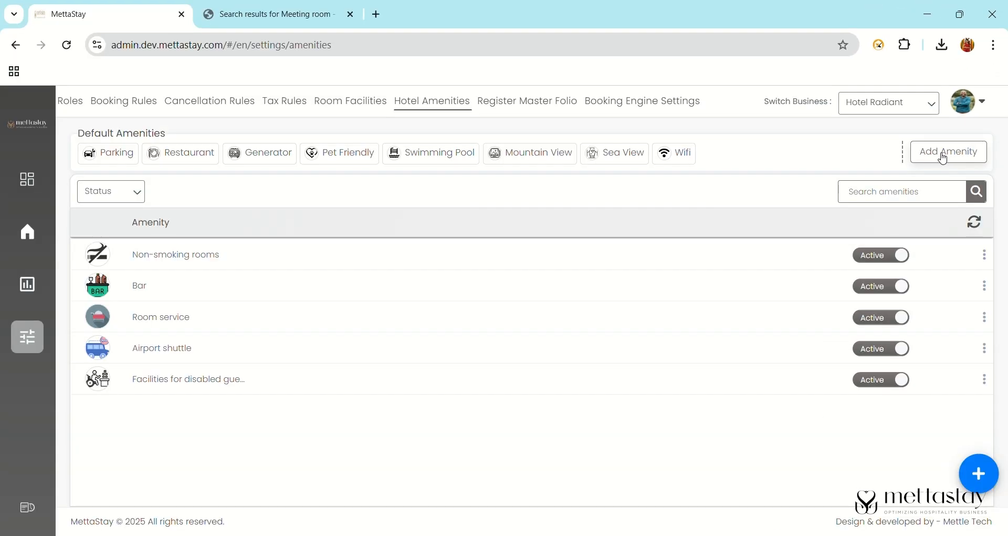
- Add a hotel amenity named Meeting Rooms with the meeting.png icon and submit it
{"action": "left_click", "coordinate": [944, 152]}
{"action": "left_click", "coordinate": [508, 294]}
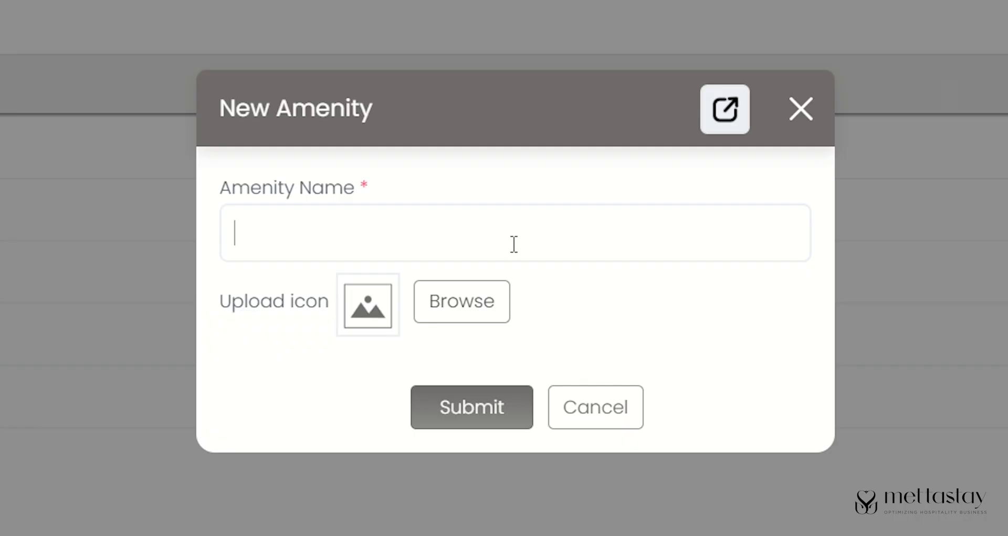
{"action": "type", "text": "Meeting Rooms"}
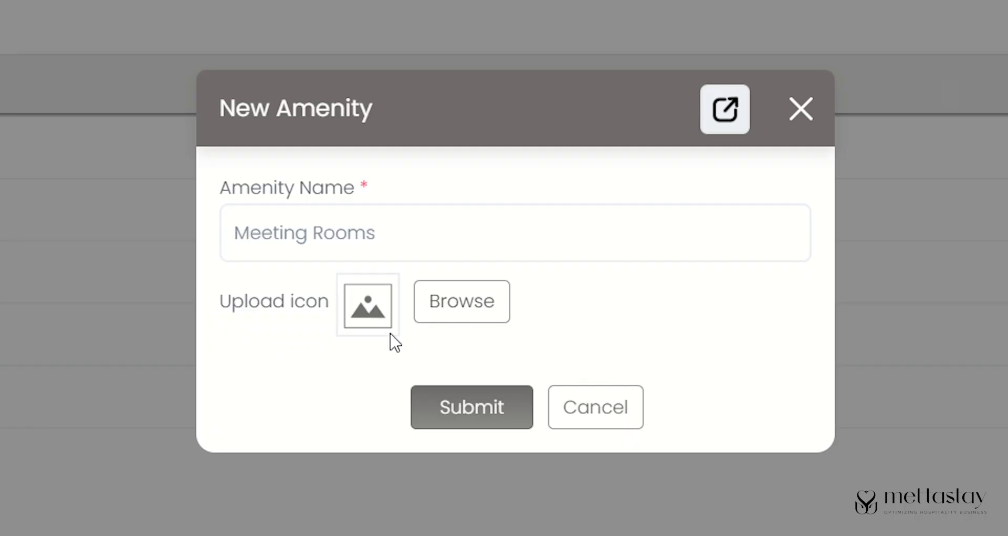
{"action": "left_click", "coordinate": [490, 309]}
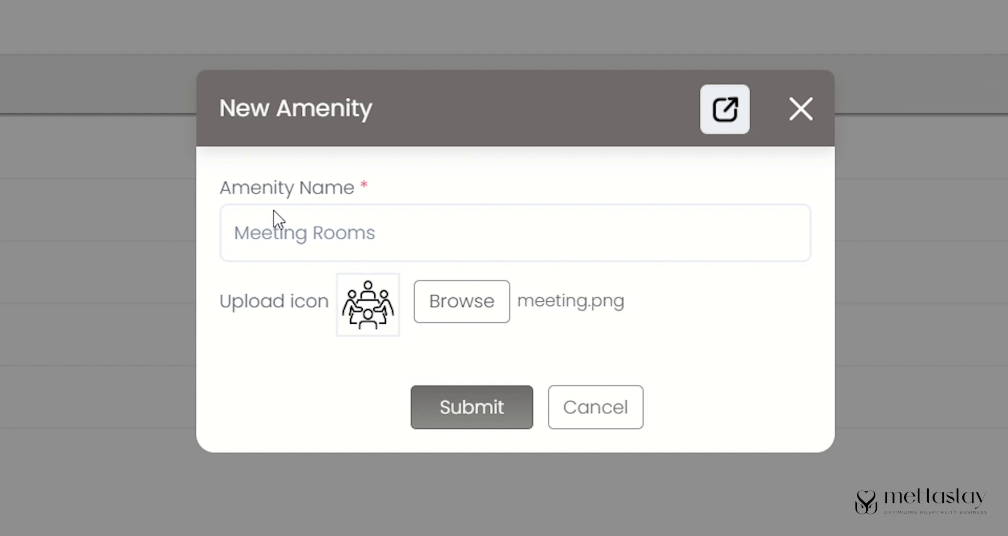
{"action": "left_click", "coordinate": [458, 423]}
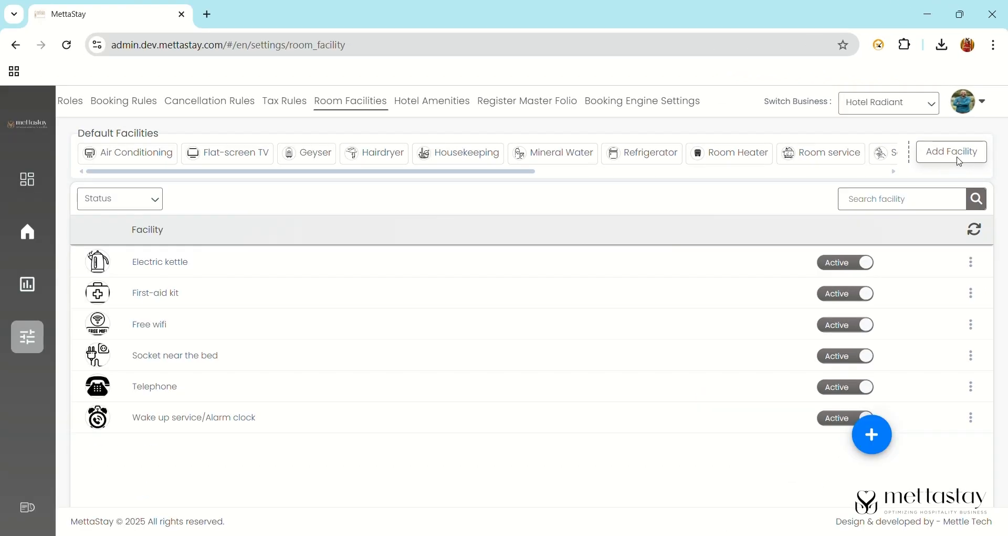
- Start a new room facility named Slippers and open a new browser tab
{"action": "left_click", "coordinate": [956, 183]}
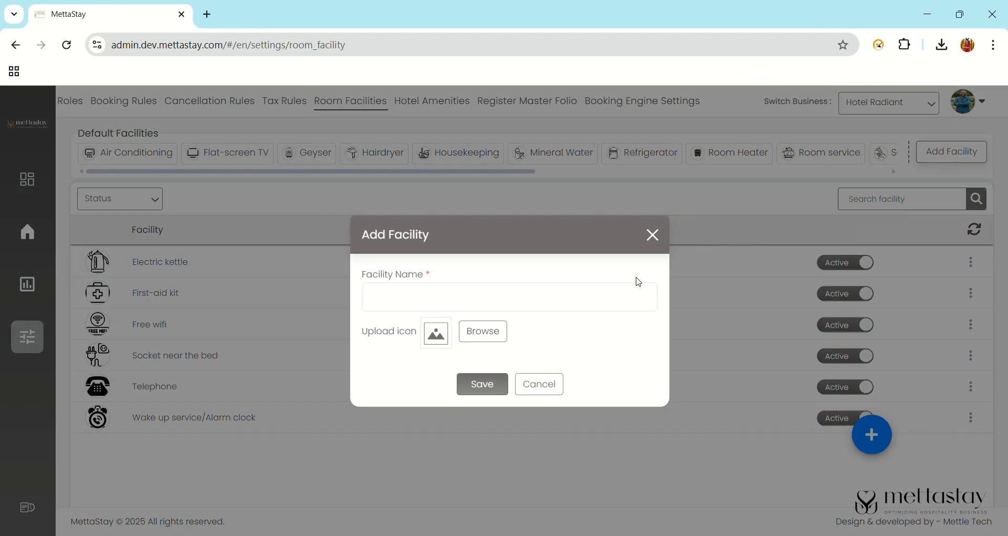
{"action": "left_click", "coordinate": [426, 296]}
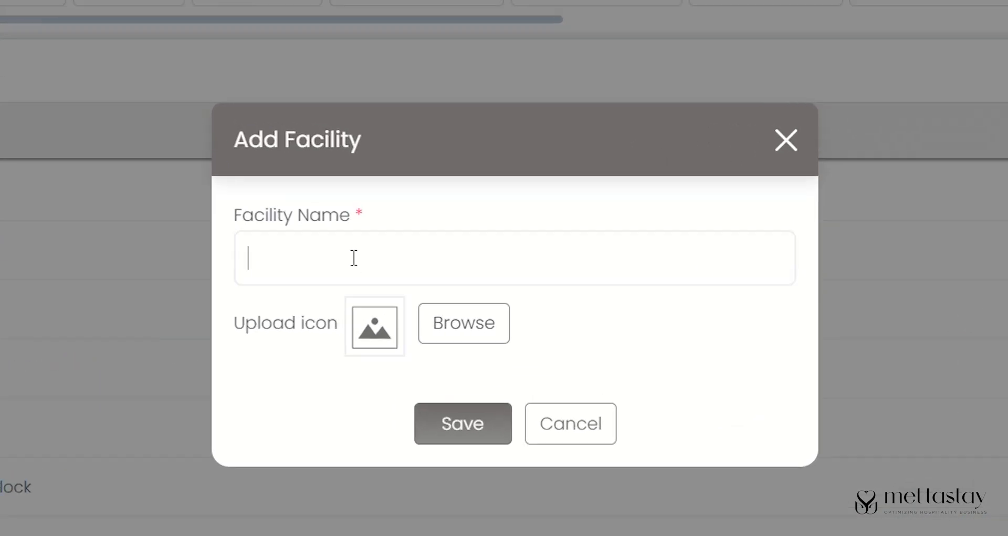
{"action": "type", "text": "Slippers"}
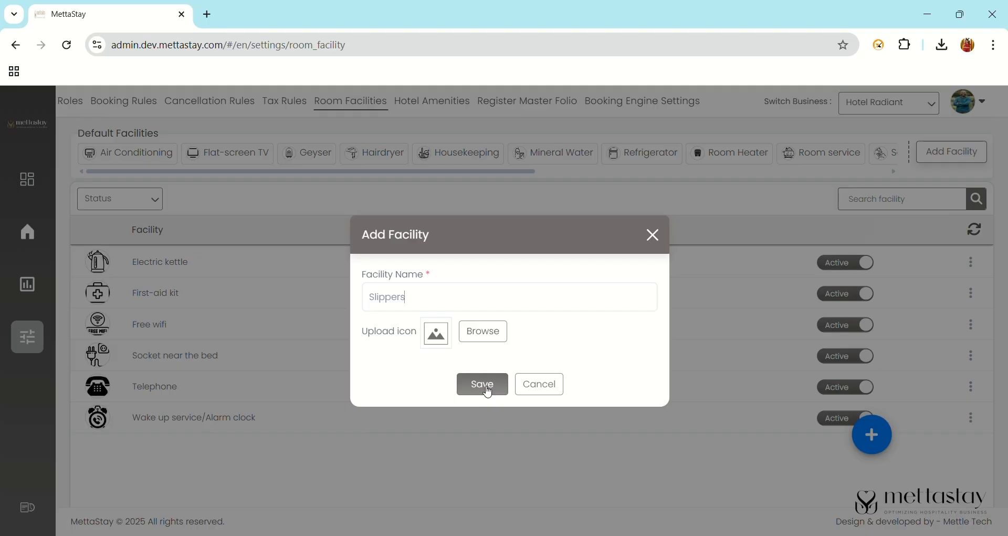
{"action": "left_click", "coordinate": [208, 14]}
- Search Google for favicon and open the Flaticon icons site
{"action": "left_click", "coordinate": [454, 291]}
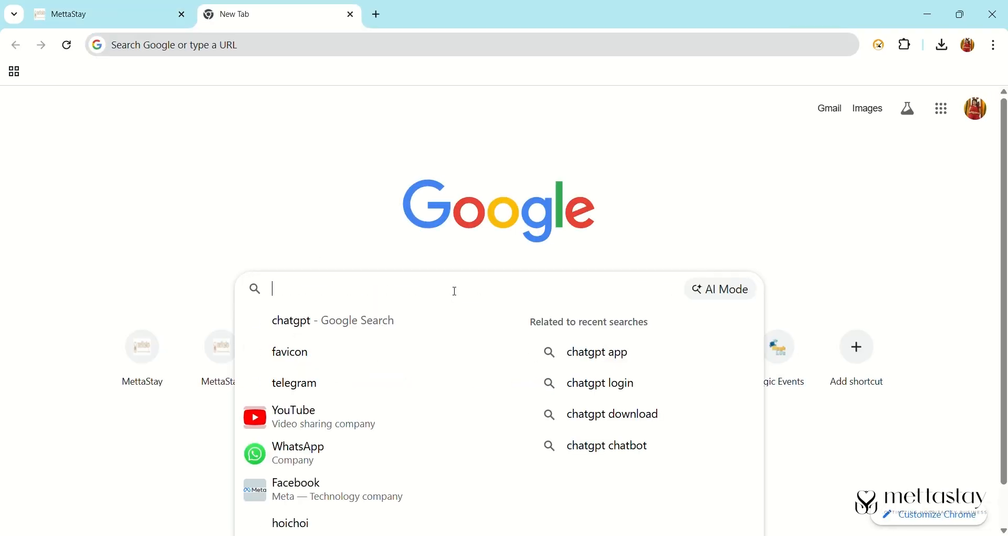
{"action": "type", "text": "favi"}
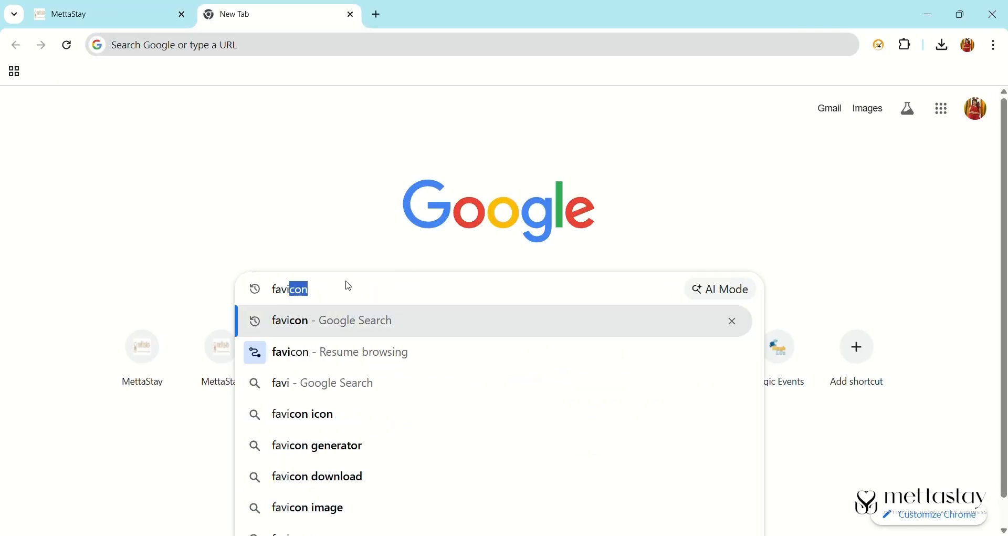
{"action": "left_click", "coordinate": [302, 324]}
{"action": "left_click", "coordinate": [244, 267]}
- Free-download a slippers icon as PNG from Flaticon and return to the MettaStay tab
{"action": "left_click", "coordinate": [426, 158]}
{"action": "type", "text": "slippers"}
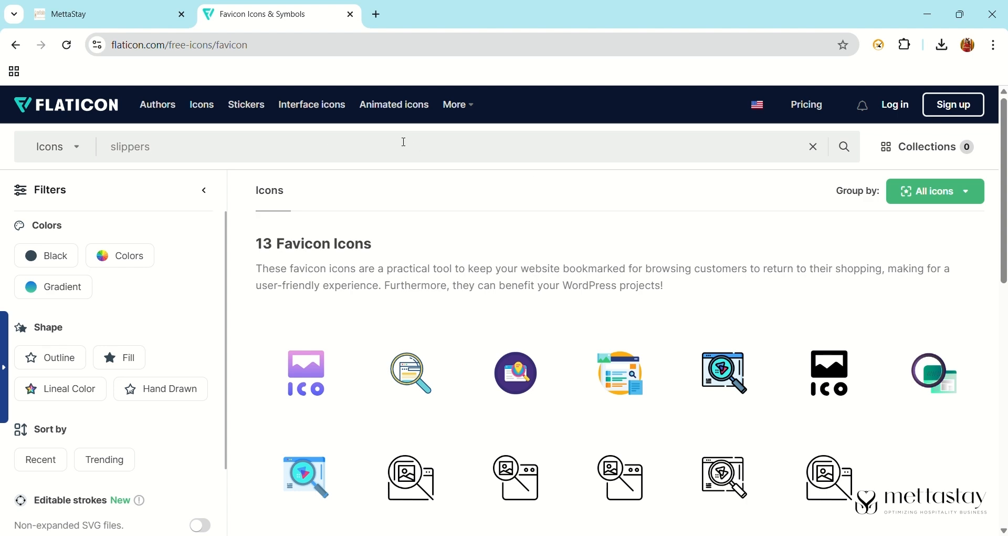
{"action": "key", "text": "Return"}
{"action": "left_click", "coordinate": [444, 344]}
{"action": "left_click", "coordinate": [420, 424]}
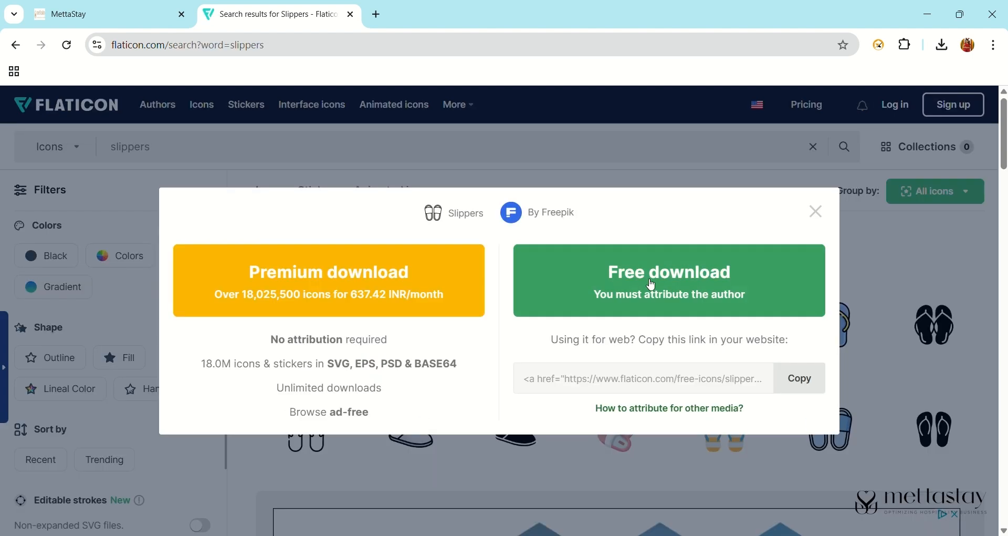
{"action": "left_click", "coordinate": [653, 285]}
{"action": "left_click", "coordinate": [826, 147]}
{"action": "left_click", "coordinate": [95, 14]}
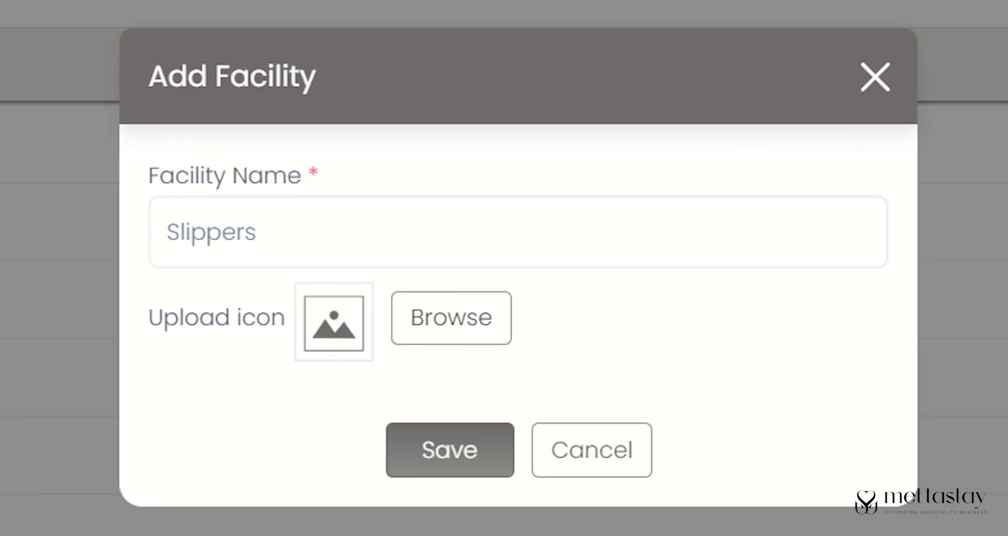
- Attach slippers.png as the icon and save the Slippers facility
{"action": "double_click", "coordinate": [214, 179]}
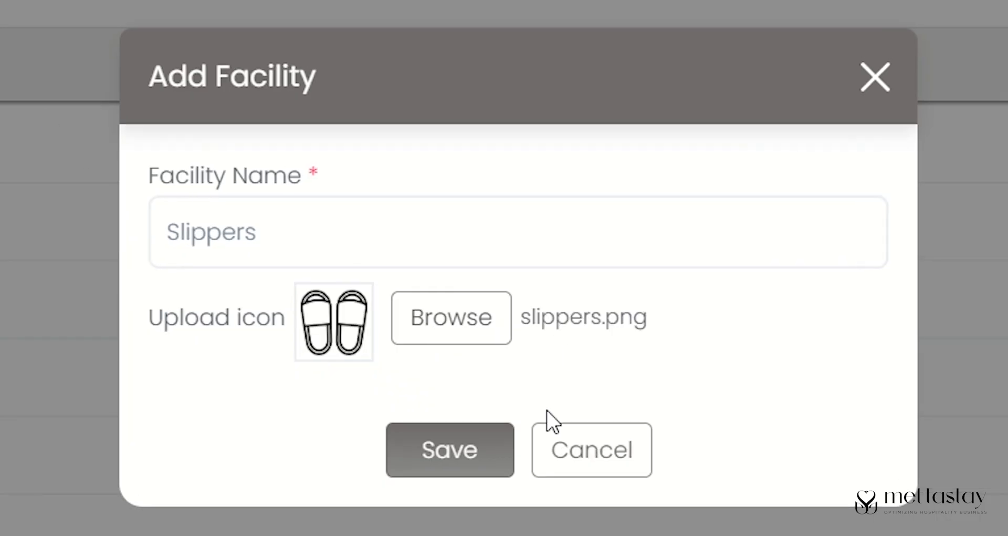
{"action": "left_click", "coordinate": [488, 454]}
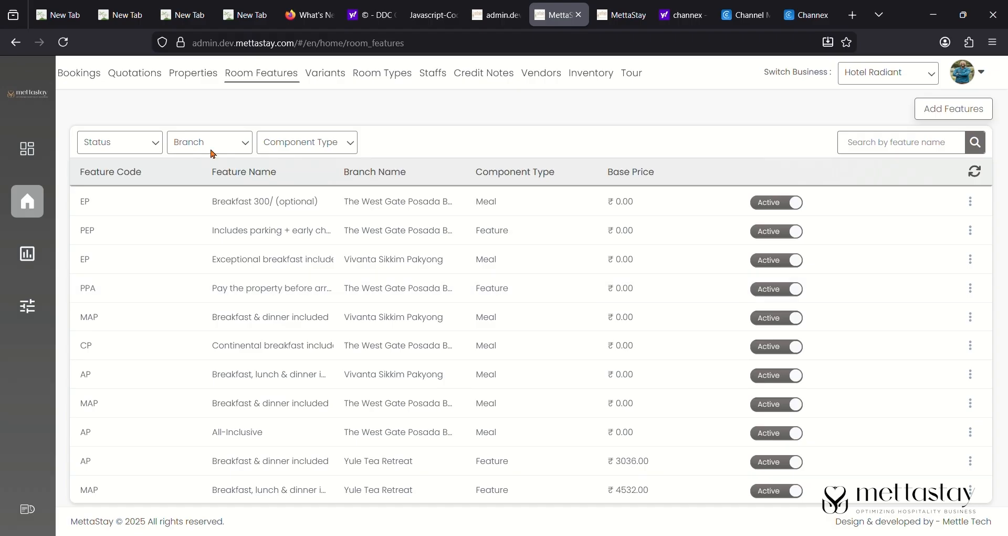
- Go through the Variants list to the Room Types list
{"action": "left_click", "coordinate": [322, 83]}
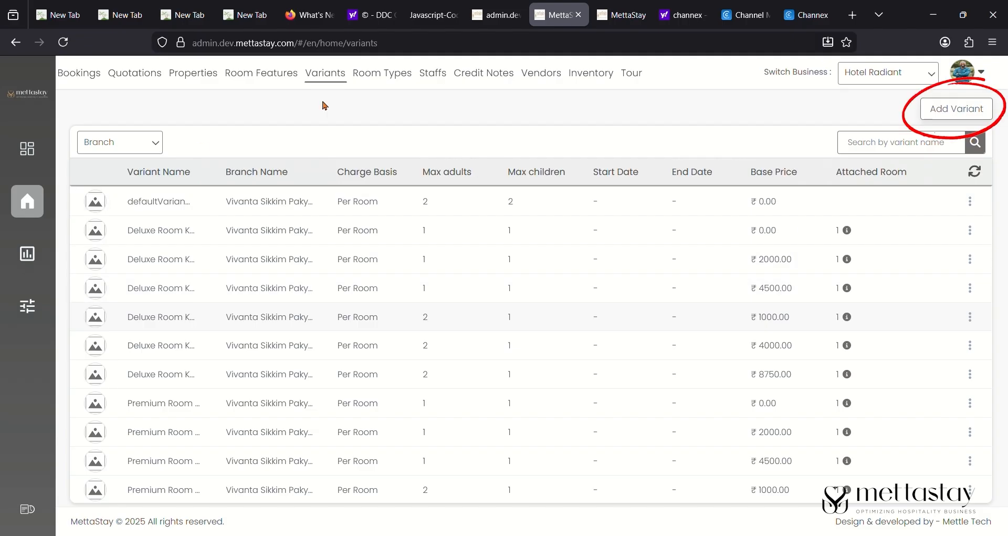
{"action": "left_click", "coordinate": [367, 79]}
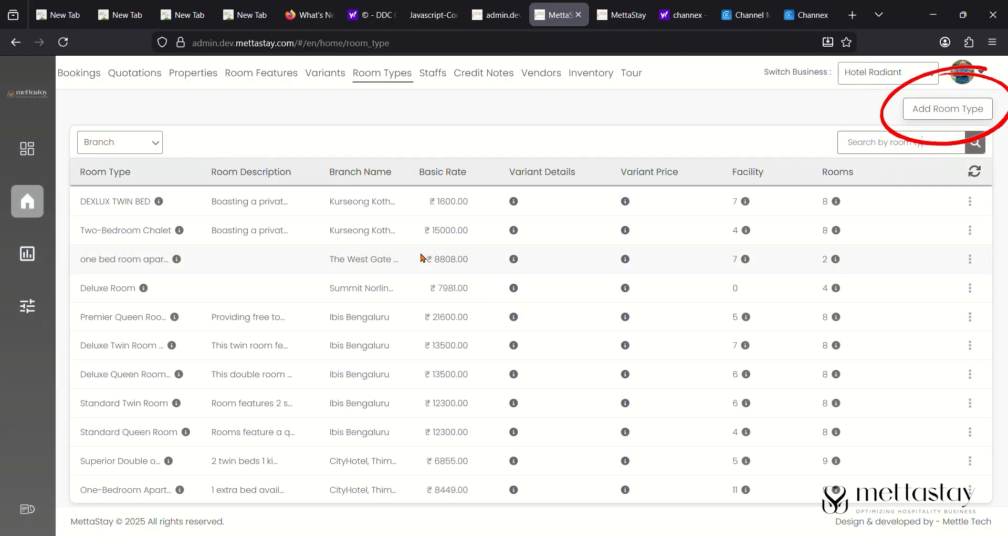
- Start a new room type for the Kurseong Kothee Homestay branch
{"action": "left_click", "coordinate": [972, 110]}
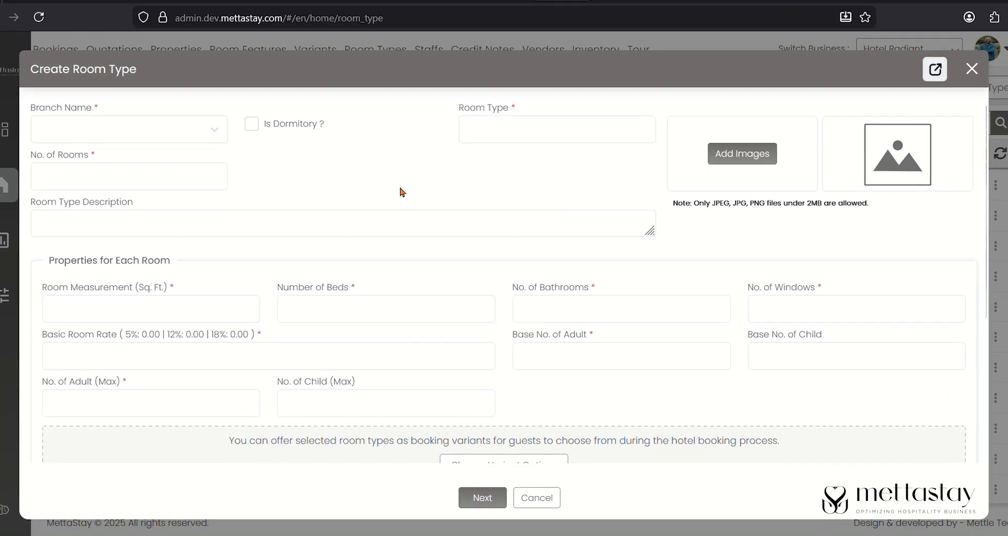
{"action": "left_click", "coordinate": [211, 129]}
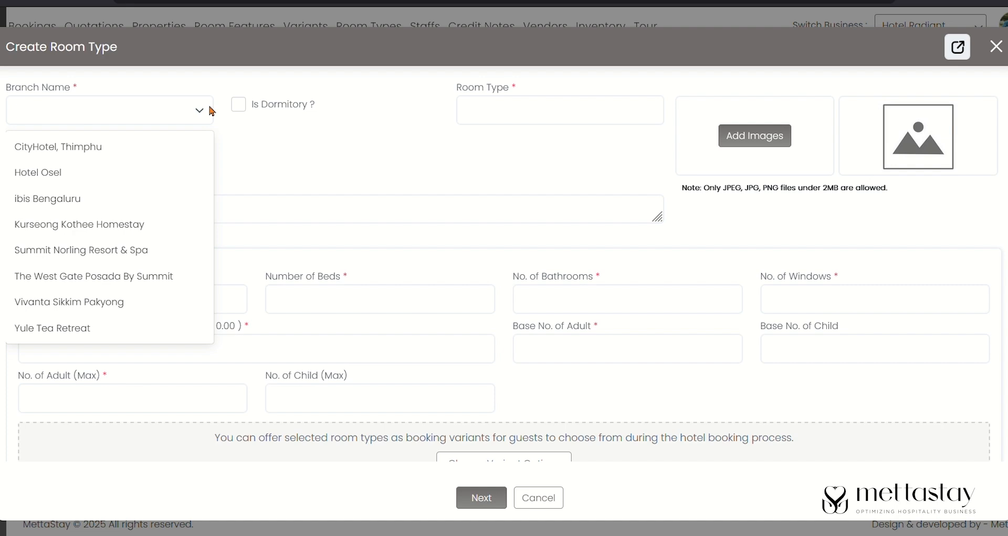
{"action": "left_click", "coordinate": [140, 227]}
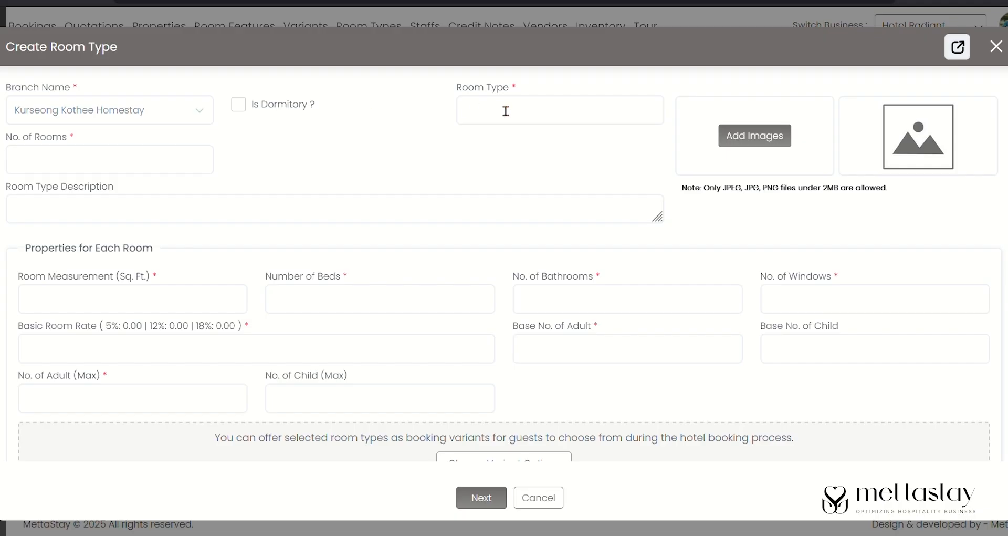
- Enter PREMIUN SUITE DOUBLE BED with 8 rooms, paste the description, and auto-number rooms 300-307
{"action": "type", "text": "PREMIUN SUITE DOUBLE BED"}
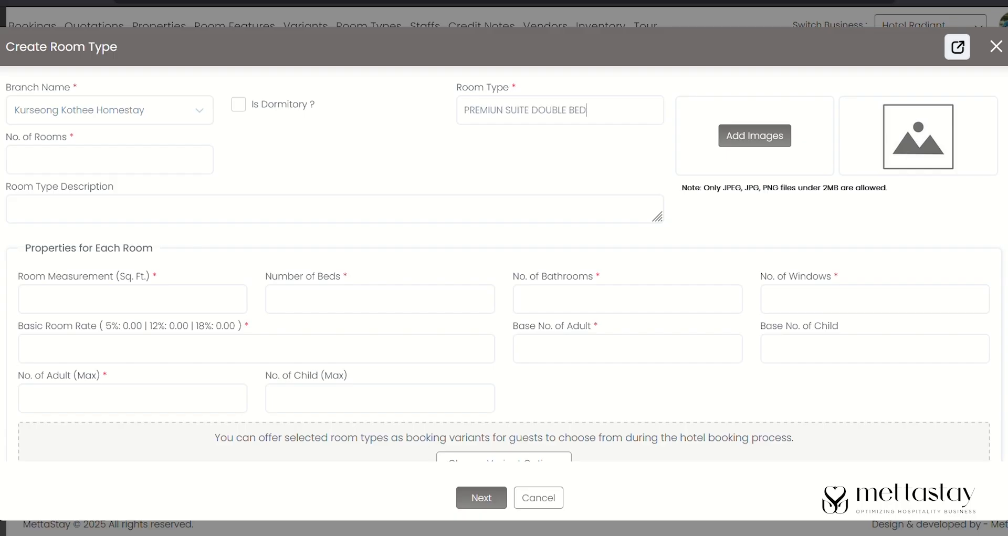
{"action": "type", "text": "8"}
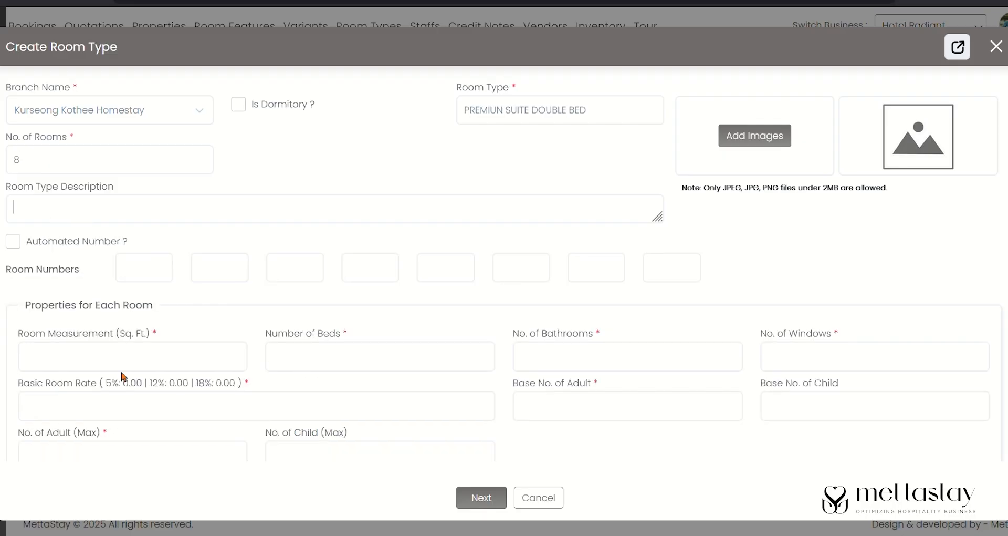
{"action": "type", "text": "Boasting a private entrance, this air-conditioned chalet comes with 2 bedrooms and 1 bathroom with a shower and a hairdryer. The chalet features soundproof walls, a seating area, a dining area as well as a terrace with garden views. The unit has 1 bed and 1 futon."}
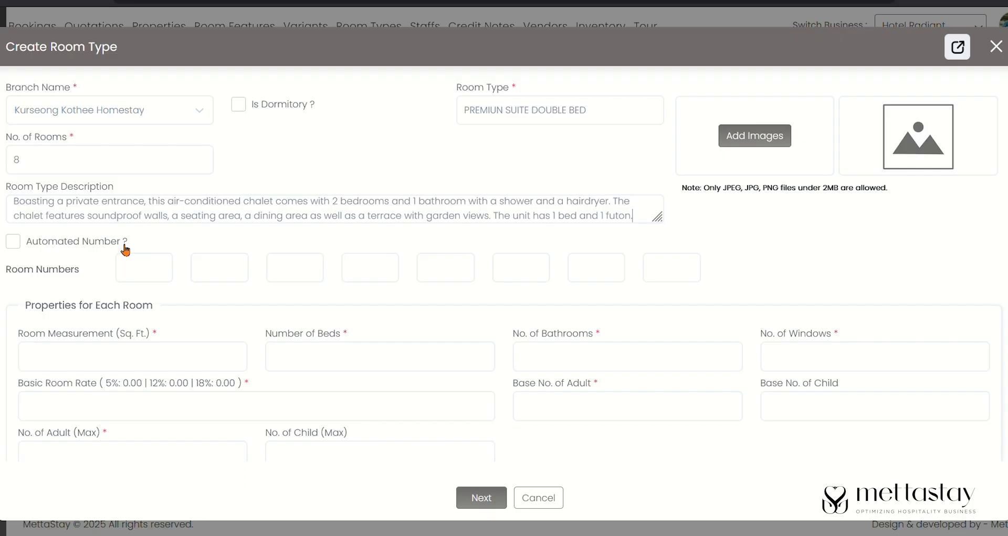
{"action": "left_click", "coordinate": [13, 241]}
{"action": "left_click", "coordinate": [303, 252]}
{"action": "type", "text": "300-307"}
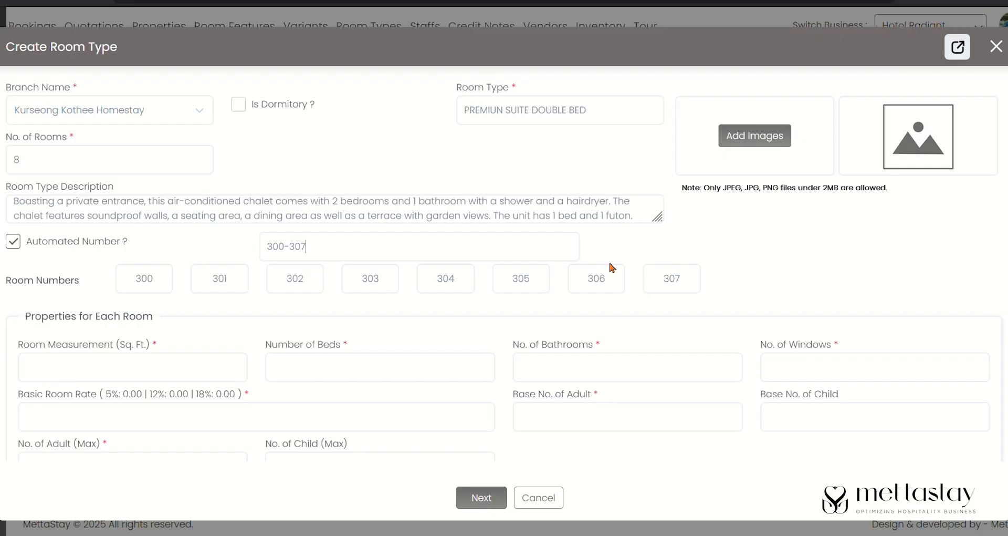
{"action": "scroll", "coordinate": [661, 264], "scroll_direction": "down", "scroll_amount": 2}
- Enter 174 sq ft, 2 beds, 1 bathroom, 1 window and basic room rate 2000
{"action": "left_click", "coordinate": [210, 265]}
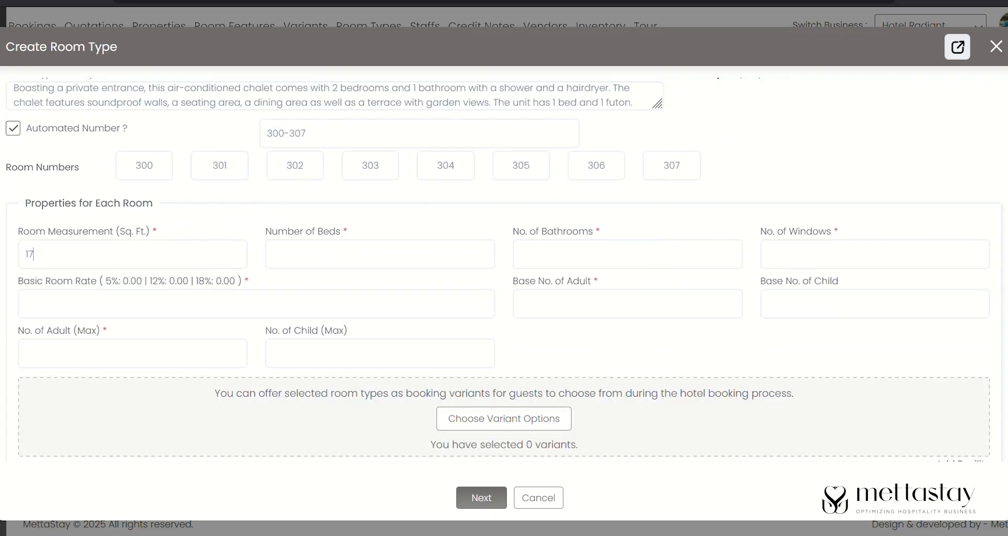
{"action": "type", "text": "2"}
{"action": "left_click", "coordinate": [819, 260]}
{"action": "type", "text": "12000"}
- Set base occupancy to 2 adults, 0 children, with maximum 3 adults and 1 child
{"action": "left_click", "coordinate": [565, 313]}
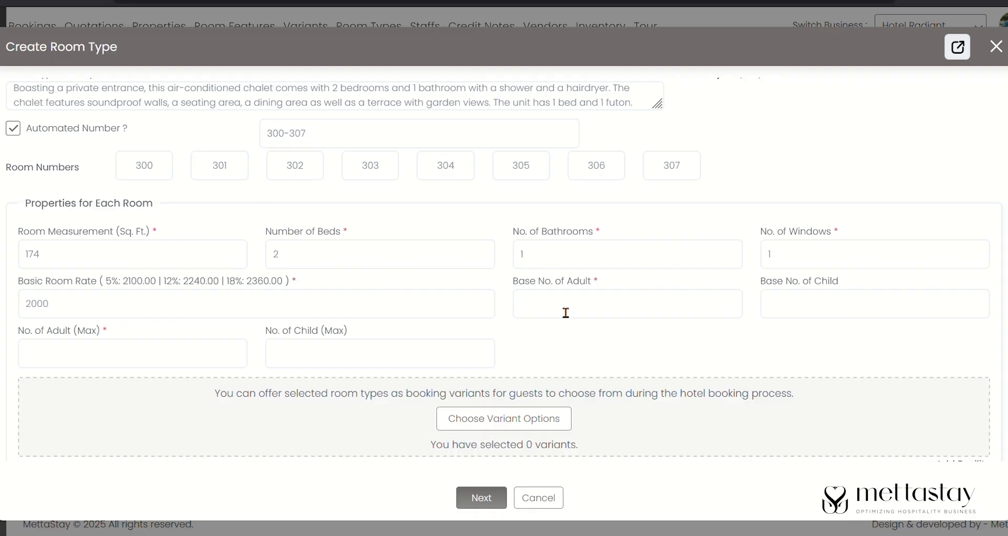
{"action": "scroll", "coordinate": [566, 313], "scroll_direction": "up", "scroll_amount": 3}
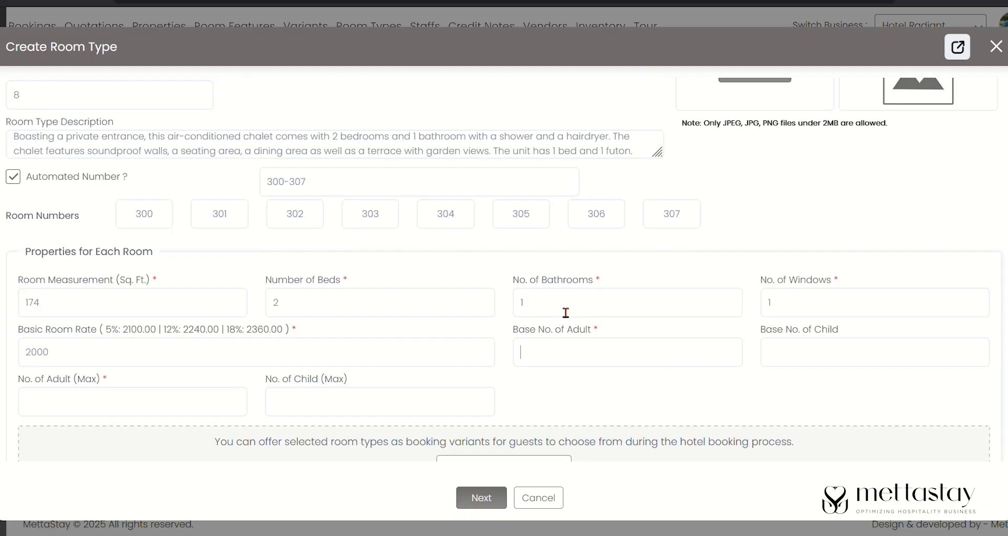
{"action": "scroll", "coordinate": [562, 310], "scroll_direction": "down", "scroll_amount": 2}
{"action": "type", "text": "2"}
{"action": "left_click", "coordinate": [792, 338]}
{"action": "type", "text": "0"}
{"action": "left_click", "coordinate": [227, 390]}
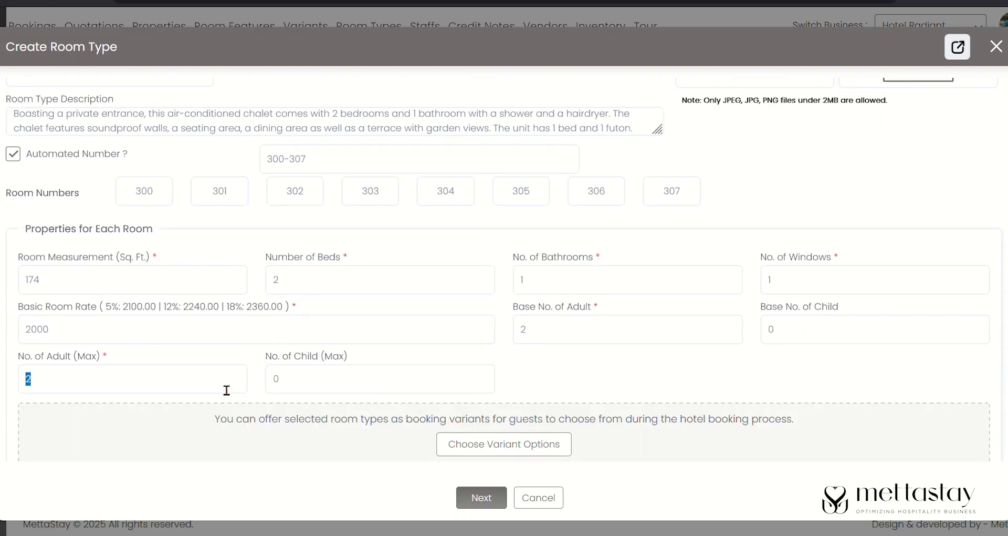
{"action": "type", "text": "3"}
{"action": "left_click", "coordinate": [473, 385]}
{"action": "type", "text": "1"}
{"action": "scroll", "coordinate": [473, 385], "scroll_direction": "down", "scroll_amount": 3}
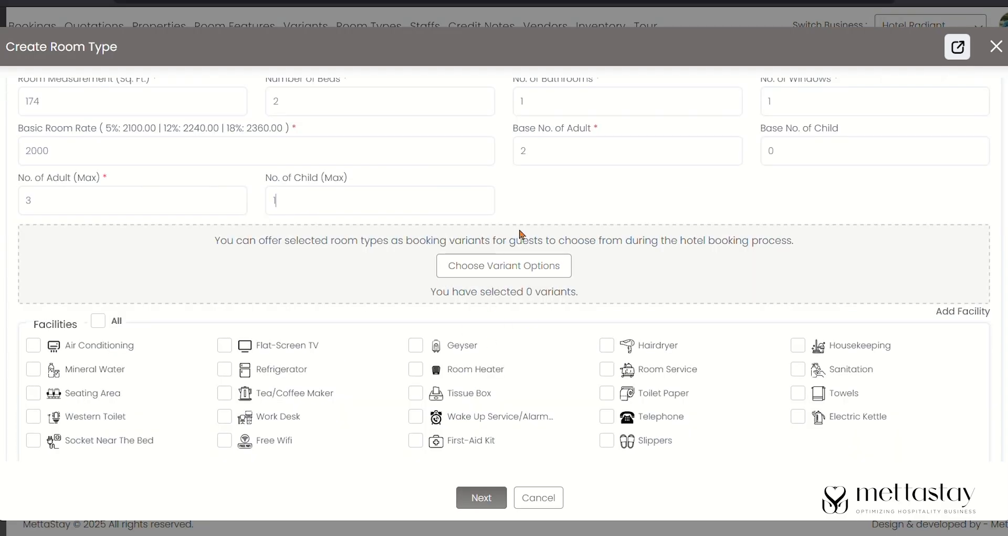
- Open the variant options and tick the 1 Adult 1 Child breakfast-and-dinner and MAP variants
{"action": "left_click", "coordinate": [518, 270]}
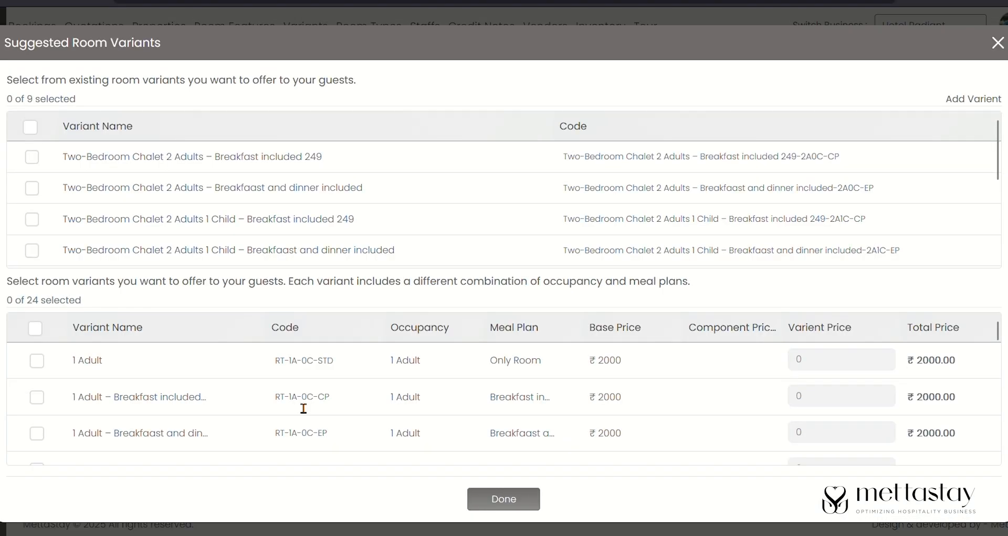
{"action": "scroll", "coordinate": [304, 408], "scroll_direction": "down", "scroll_amount": 3}
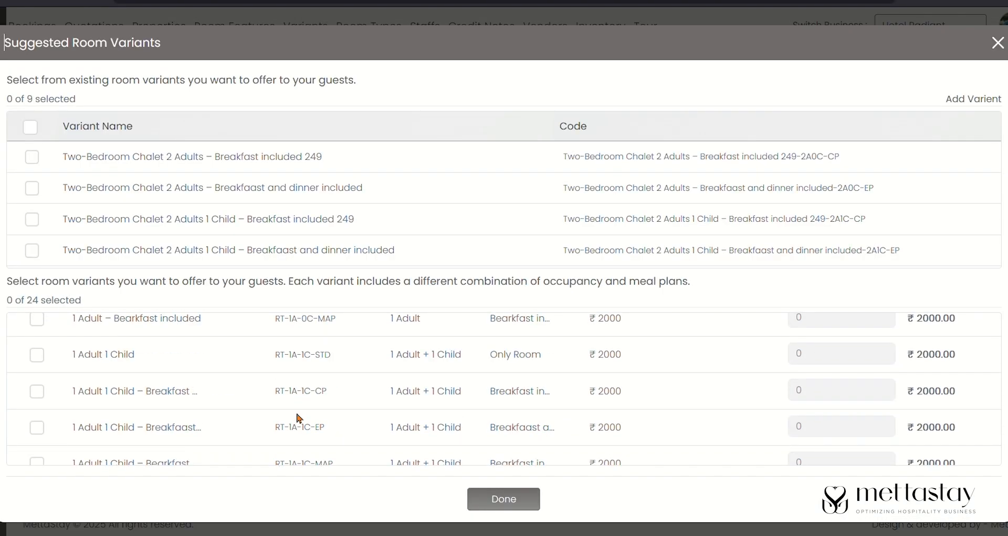
{"action": "scroll", "coordinate": [298, 418], "scroll_direction": "up", "scroll_amount": 1}
{"action": "scroll", "coordinate": [165, 407], "scroll_direction": "up", "scroll_amount": 1}
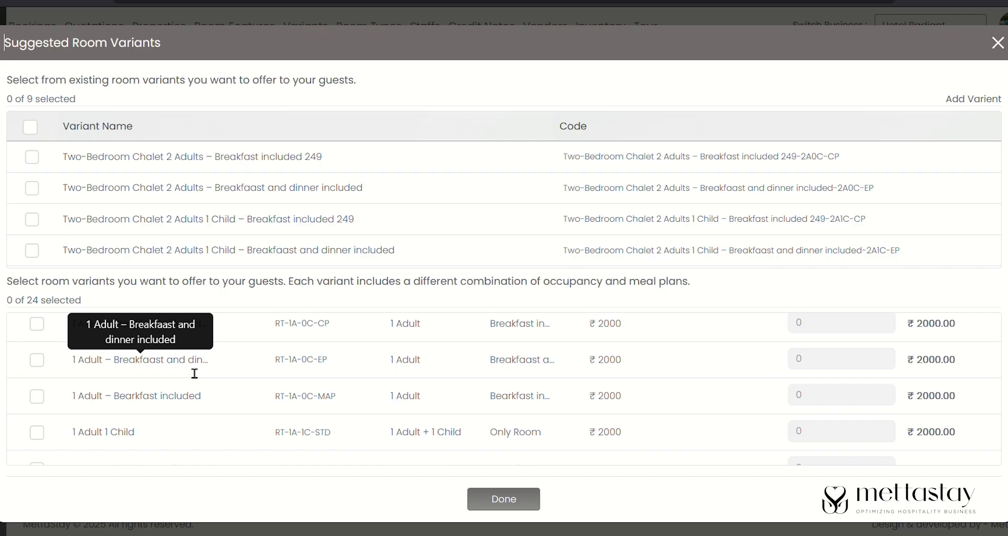
{"action": "scroll", "coordinate": [191, 372], "scroll_direction": "down", "scroll_amount": 2}
{"action": "scroll", "coordinate": [188, 369], "scroll_direction": "down", "scroll_amount": 2}
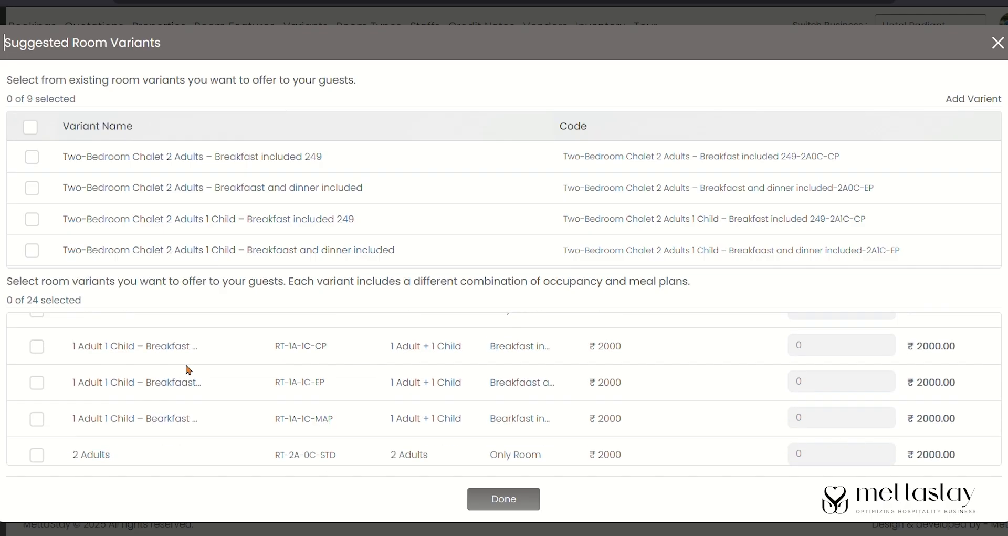
{"action": "scroll", "coordinate": [186, 434], "scroll_direction": "down", "scroll_amount": 1}
{"action": "scroll", "coordinate": [158, 425], "scroll_direction": "up", "scroll_amount": 1}
{"action": "left_click", "coordinate": [37, 395]}
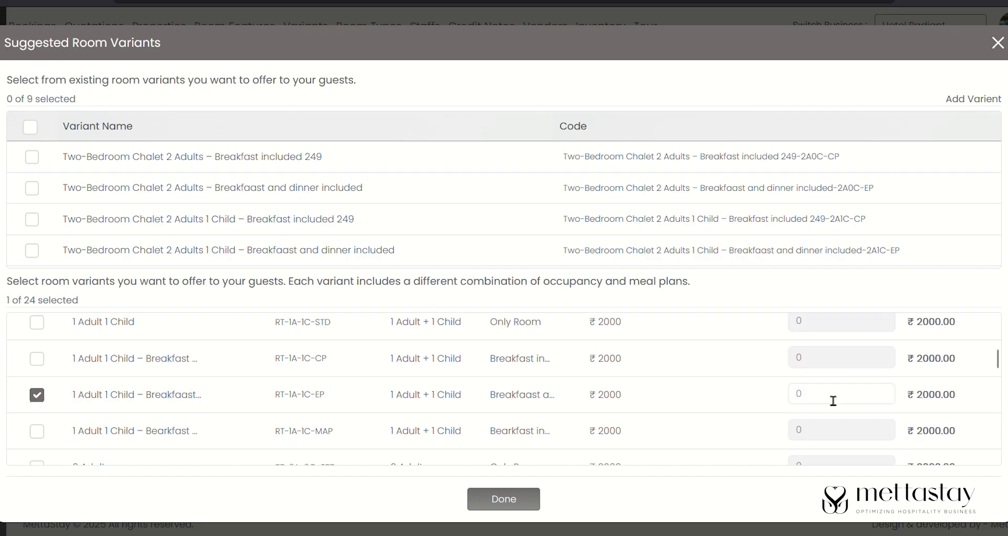
{"action": "scroll", "coordinate": [241, 423], "scroll_direction": "down", "scroll_amount": 2}
{"action": "left_click", "coordinate": [38, 370]}
- Price the 1 Adult 1 Child MAP at 500 and add breakfast-included at 200
{"action": "left_click", "coordinate": [817, 370]}
{"action": "type", "text": "500"}
{"action": "scroll", "coordinate": [702, 370], "scroll_direction": "up", "scroll_amount": 1}
{"action": "left_click_drag", "start_coordinate": [916, 382], "coordinate": [969, 383]}
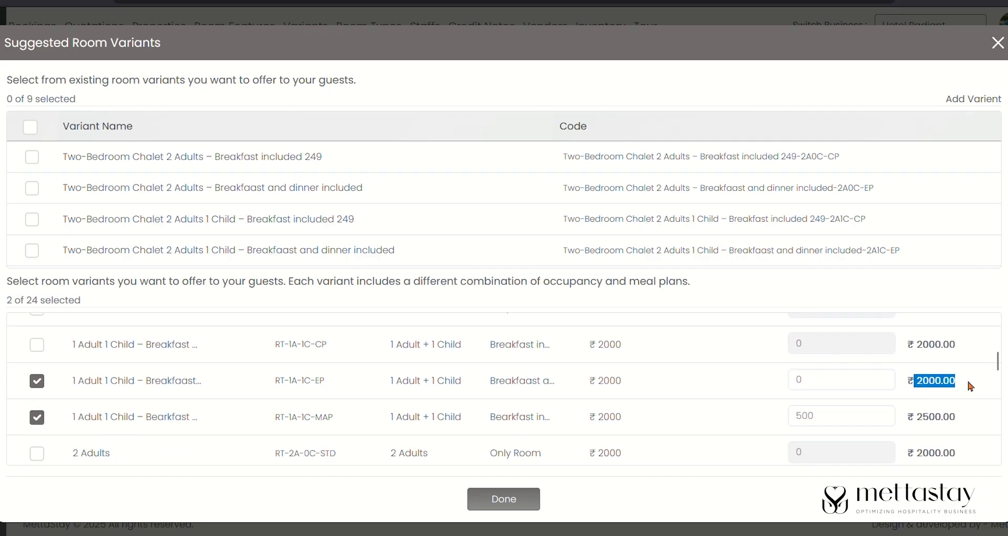
{"action": "scroll", "coordinate": [157, 383], "scroll_direction": "up", "scroll_amount": 1}
{"action": "left_click", "coordinate": [36, 361]}
{"action": "left_click", "coordinate": [810, 370]}
{"action": "type", "text": "200"}
{"action": "left_click", "coordinate": [855, 367]}
{"action": "scroll", "coordinate": [854, 379], "scroll_direction": "down", "scroll_amount": 10}
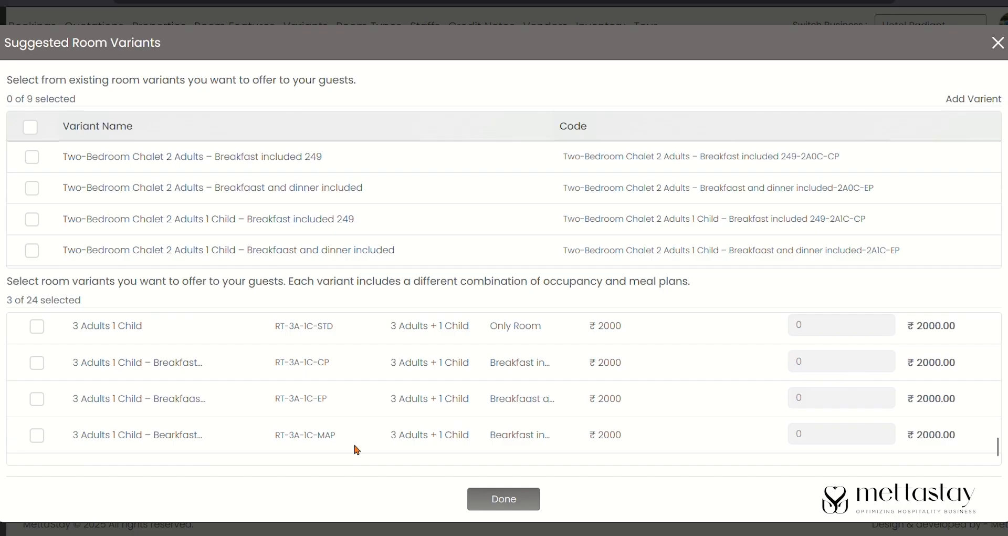
- Add 3 Adults 1 Child MAP (15000), breakfast-and-dinner (2000) and breakfast-included (700) variants
{"action": "left_click", "coordinate": [37, 435]}
{"action": "left_click", "coordinate": [828, 436]}
{"action": "type", "text": "15000"}
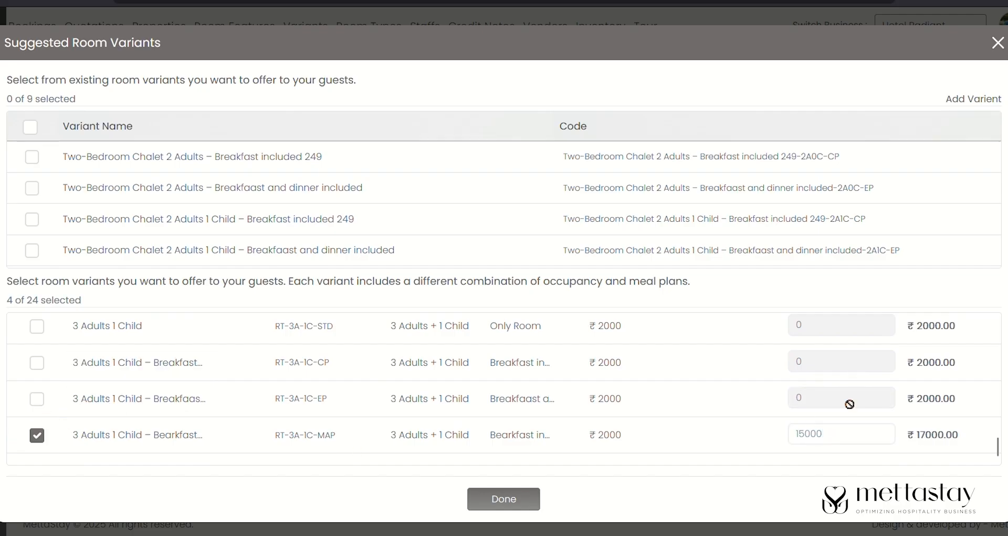
{"action": "left_click", "coordinate": [39, 399]}
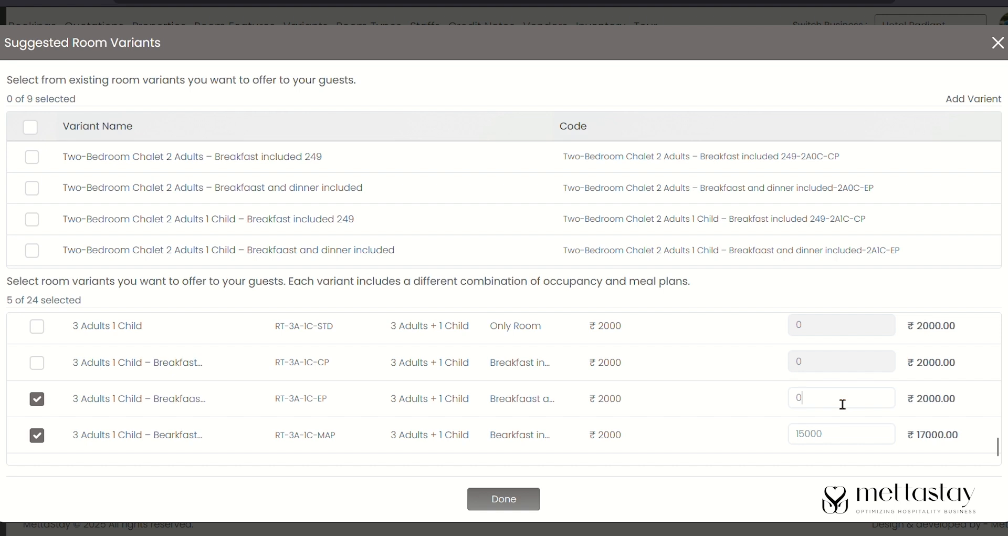
{"action": "type", "text": "2000"}
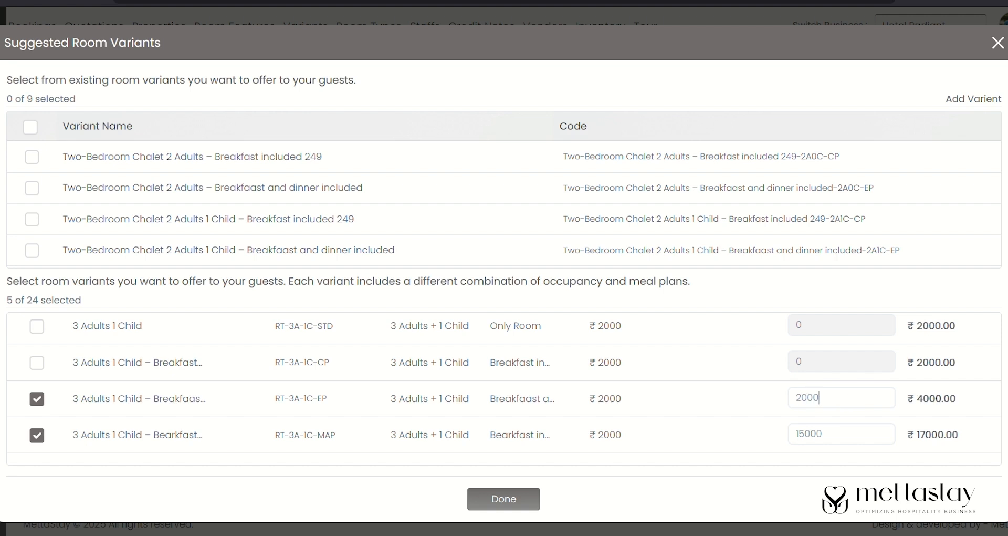
{"action": "left_click", "coordinate": [37, 362]}
{"action": "type", "text": "700"}
- Add 3 Adults breakfast-and-dinner (500) and MAP (700) variants and confirm the selection
{"action": "scroll", "coordinate": [388, 374], "scroll_direction": "up", "scroll_amount": 3}
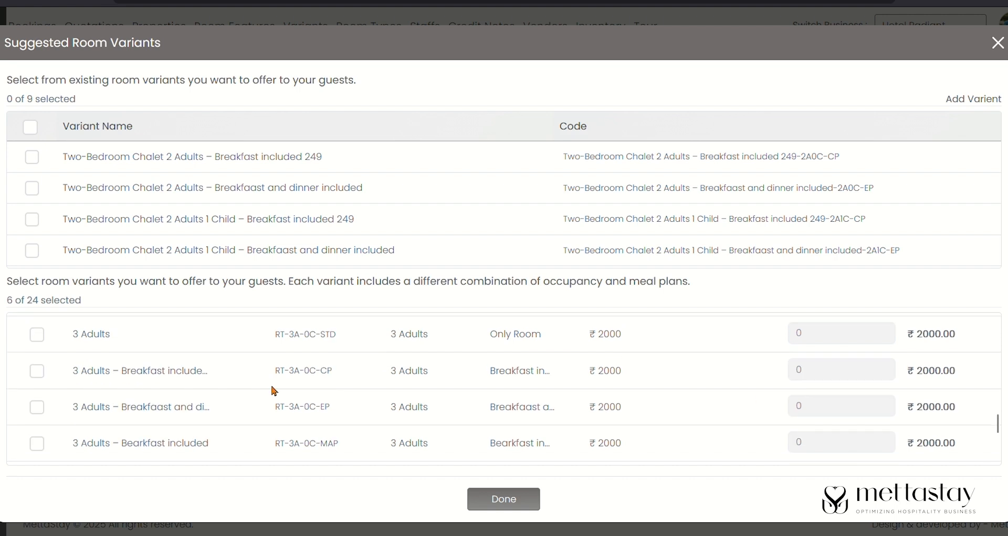
{"action": "left_click", "coordinate": [38, 408]}
{"action": "type", "text": "5000"}
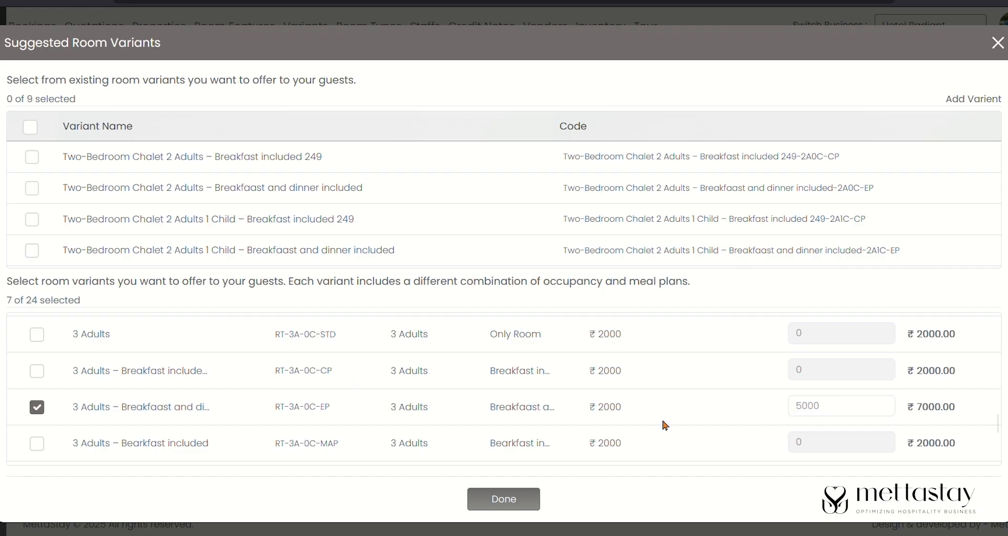
{"action": "left_click", "coordinate": [37, 443]}
{"action": "left_click", "coordinate": [847, 443]}
{"action": "type", "text": "700"}
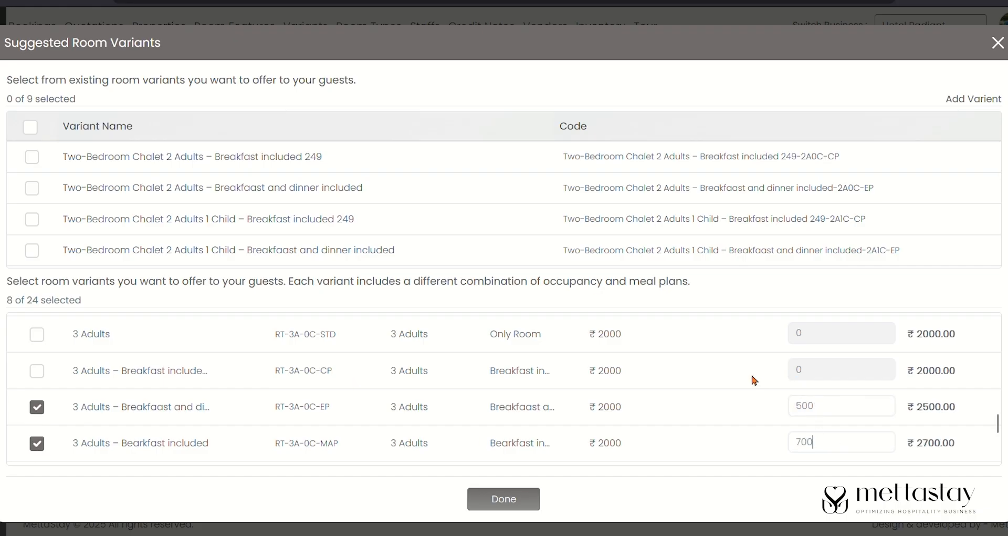
{"action": "scroll", "coordinate": [755, 380], "scroll_direction": "up", "scroll_amount": 1}
{"action": "scroll", "coordinate": [755, 380], "scroll_direction": "down", "scroll_amount": 3}
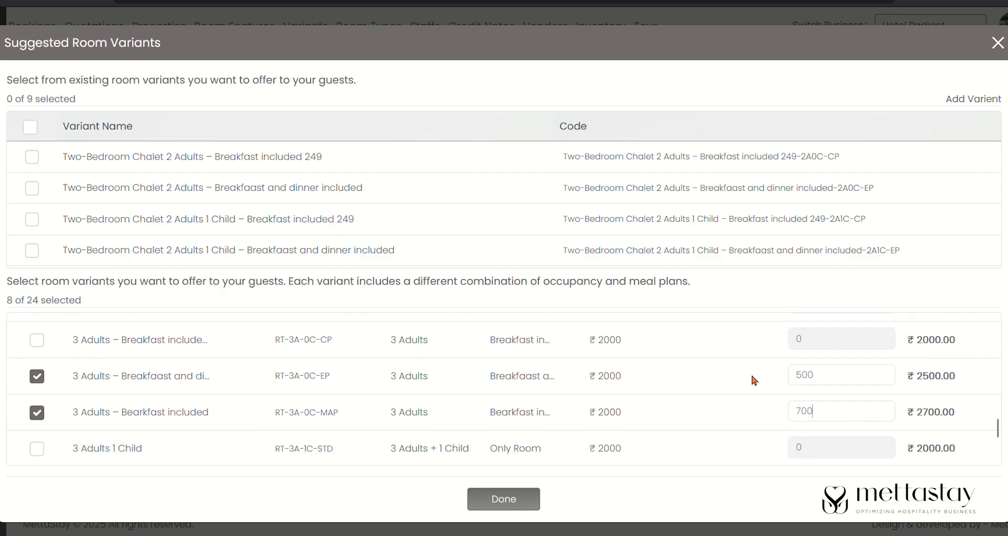
{"action": "left_click", "coordinate": [501, 497]}
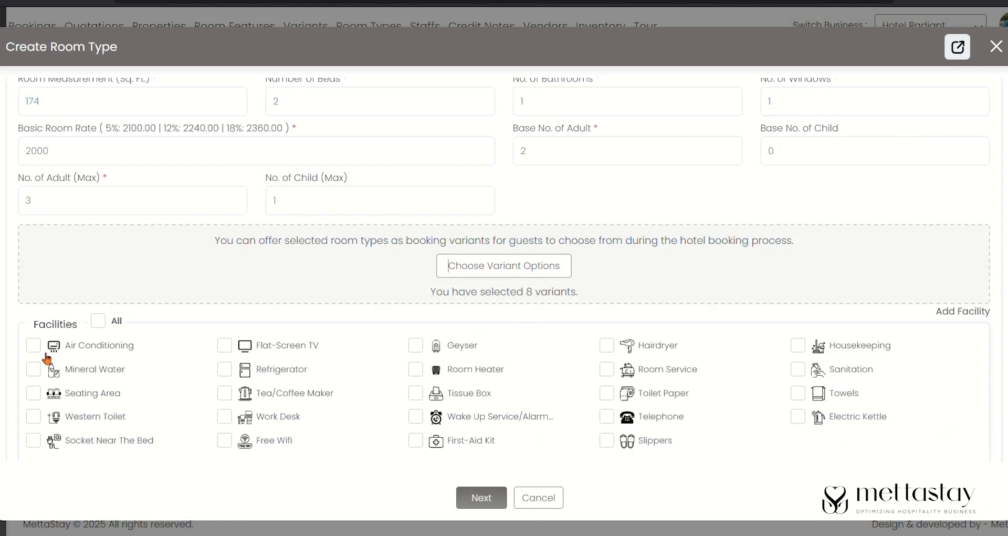
- Tick Air Conditioning, Flat-Screen TV, Room Service and Housekeeping, then save the room type
{"action": "left_click", "coordinate": [35, 347]}
{"action": "left_click", "coordinate": [227, 346]}
{"action": "left_click", "coordinate": [607, 370]}
{"action": "left_click", "coordinate": [805, 348]}
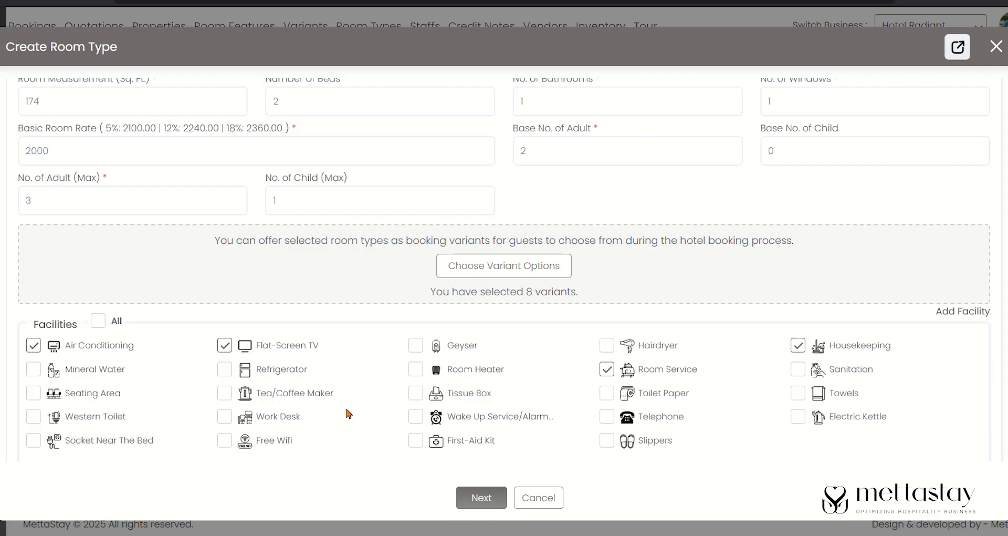
{"action": "left_click", "coordinate": [491, 499]}
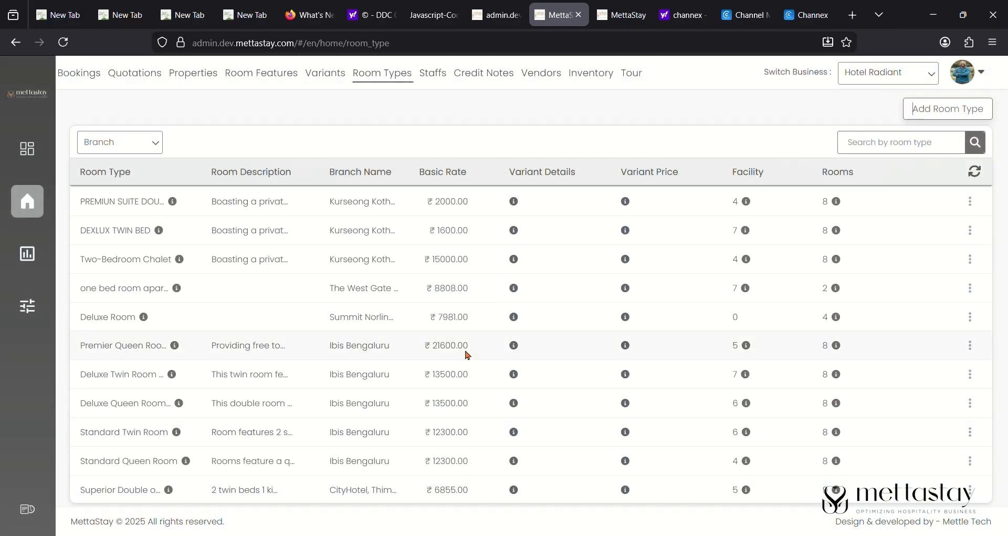
- Filter Room Types to Kurseong Kothee Homestay and view the PREMIUN SUITE DOUBLE BED details
{"action": "left_click", "coordinate": [147, 146]}
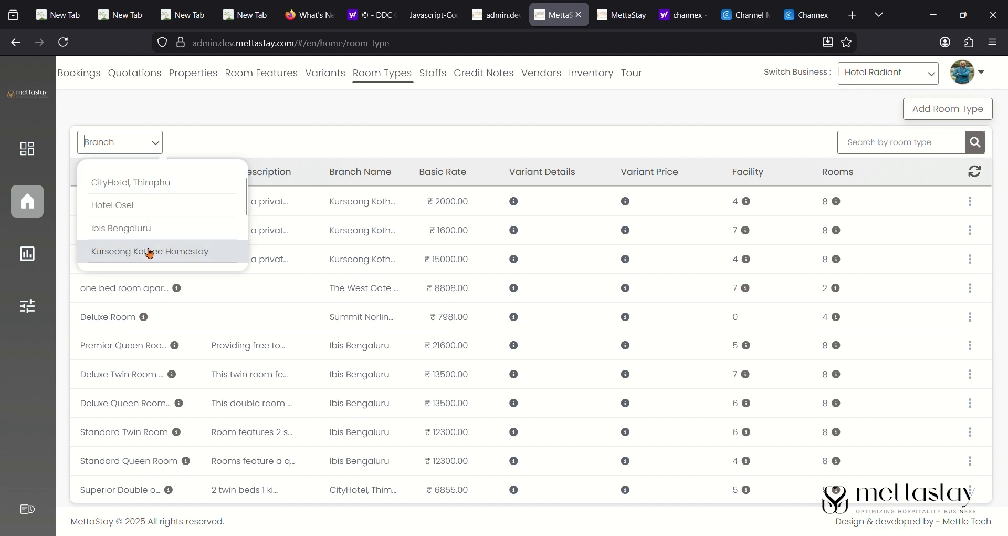
{"action": "left_click", "coordinate": [149, 252]}
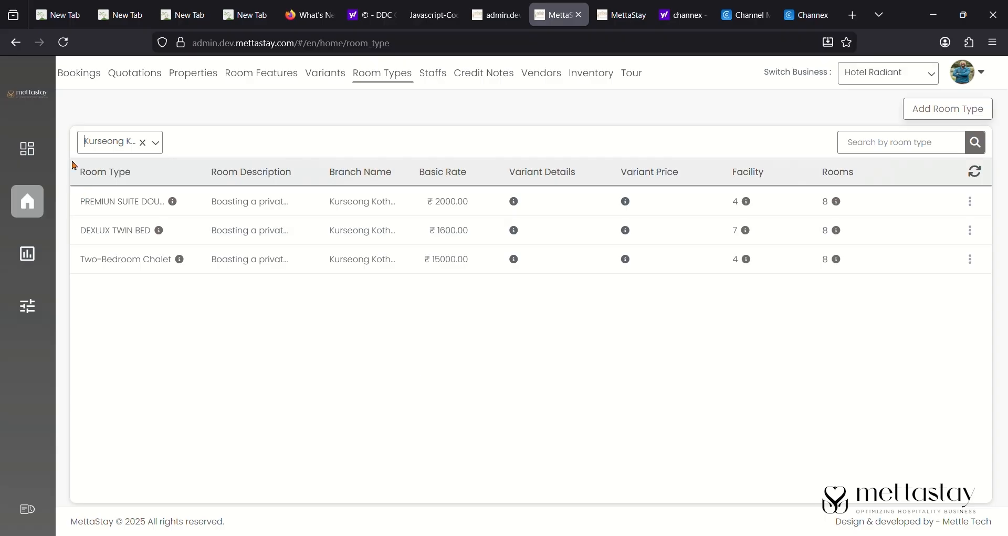
{"action": "left_click", "coordinate": [172, 202]}
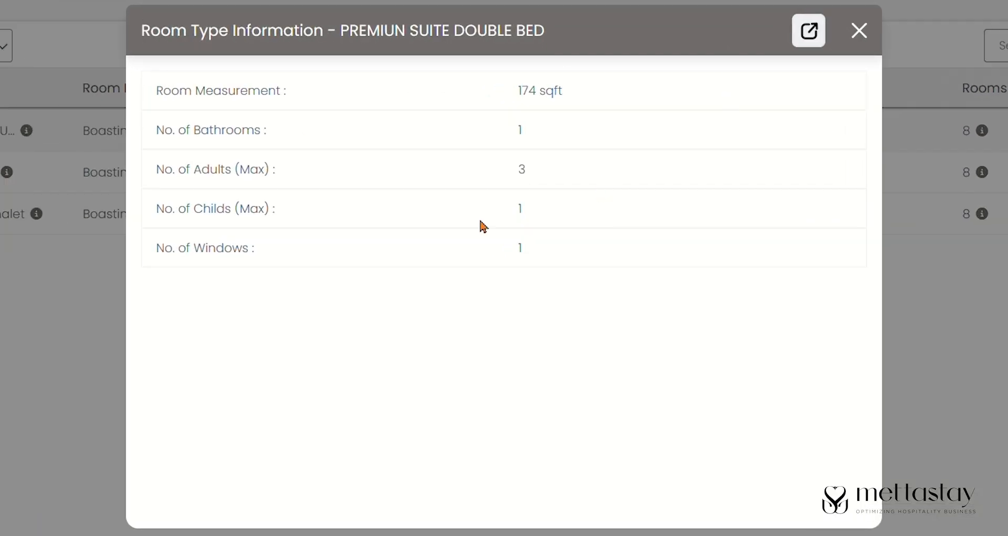
{"action": "left_click", "coordinate": [858, 31]}
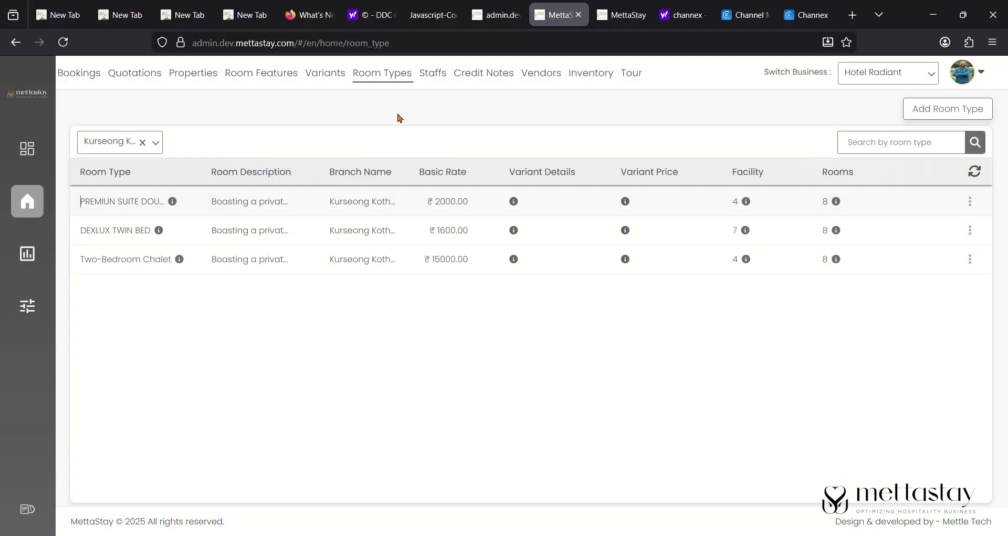
- Show the Kurseong Kothee Homestay room variants and scroll through them
{"action": "left_click", "coordinate": [332, 79]}
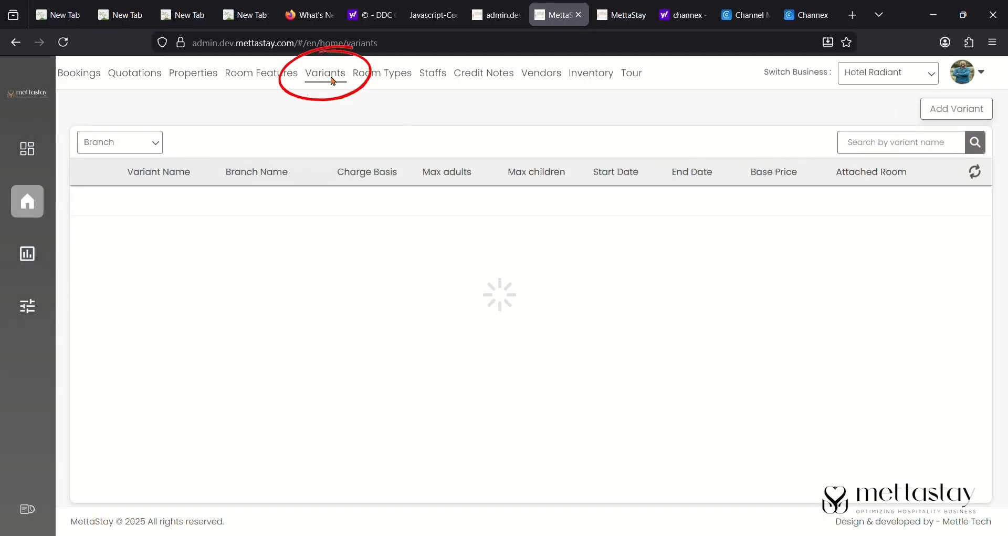
{"action": "left_click", "coordinate": [158, 149]}
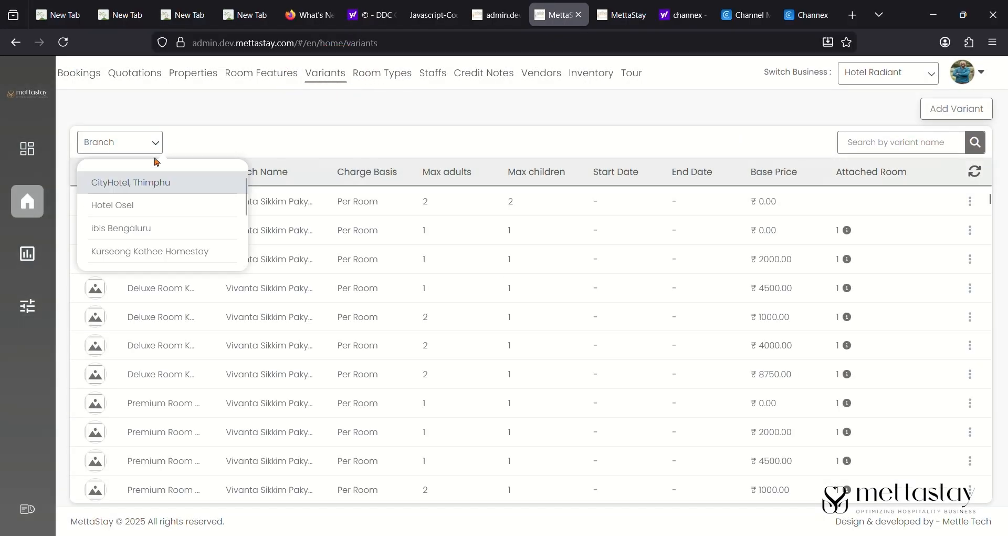
{"action": "left_click", "coordinate": [194, 253]}
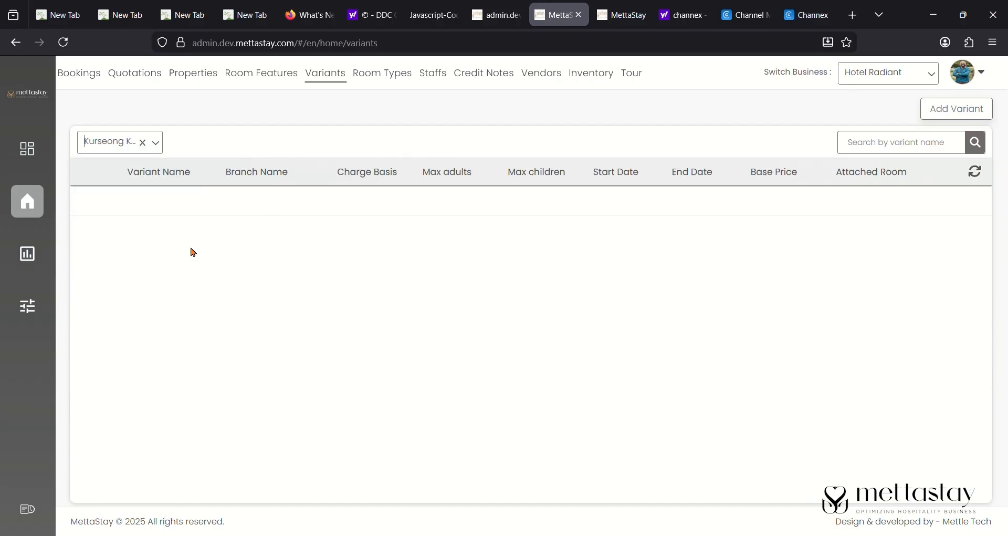
{"action": "scroll", "coordinate": [401, 353], "scroll_direction": "down", "scroll_amount": 10}
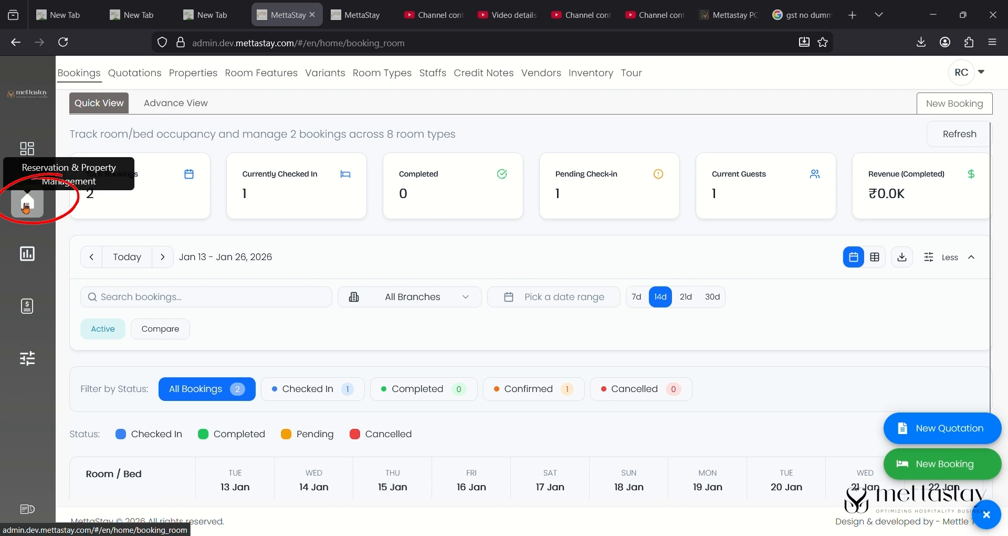
- Return to the Room Types list and start adding a new room type
{"action": "left_click", "coordinate": [408, 80]}
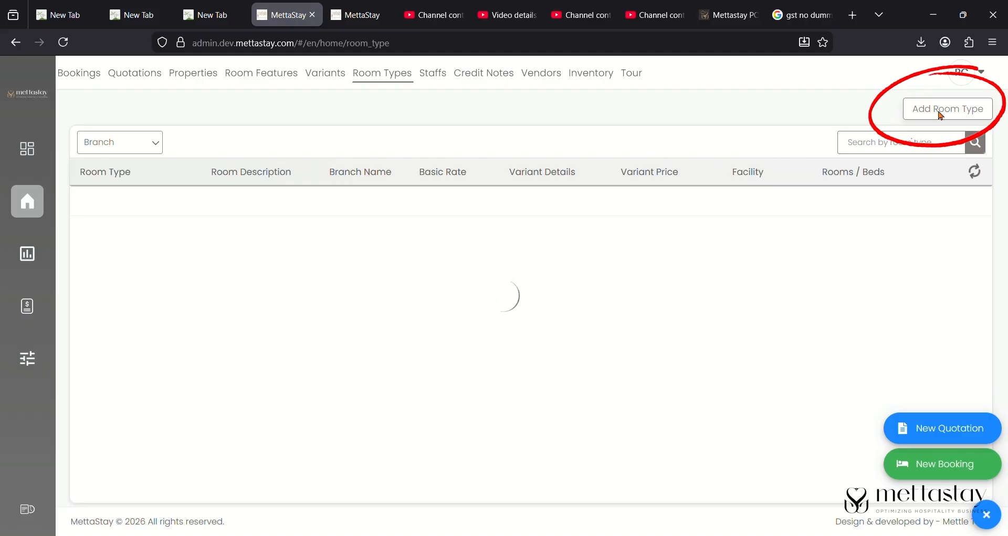
{"action": "left_click", "coordinate": [940, 111]}
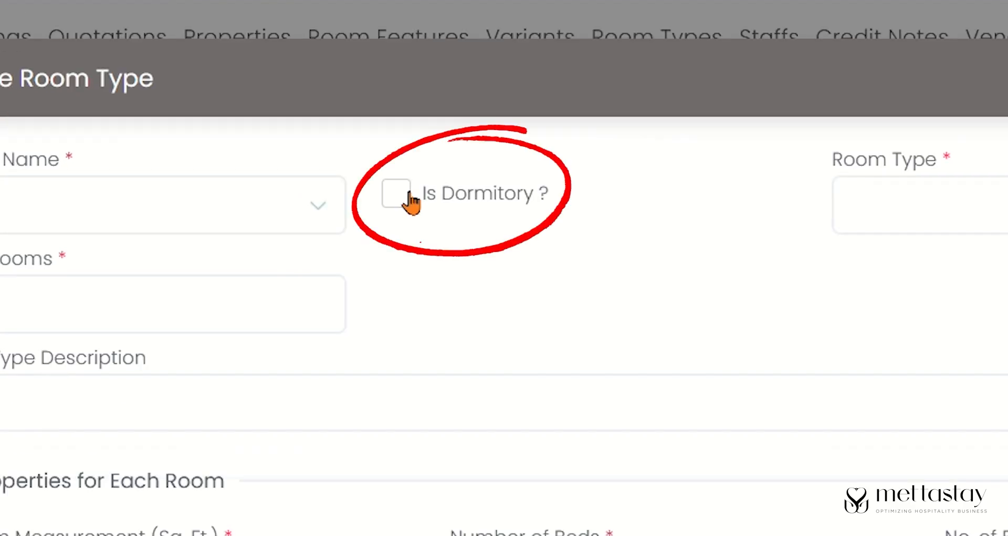
- Mark the new room type as a dormitory with 4 beds, bed numbers 34 and 56
{"action": "left_click", "coordinate": [266, 144]}
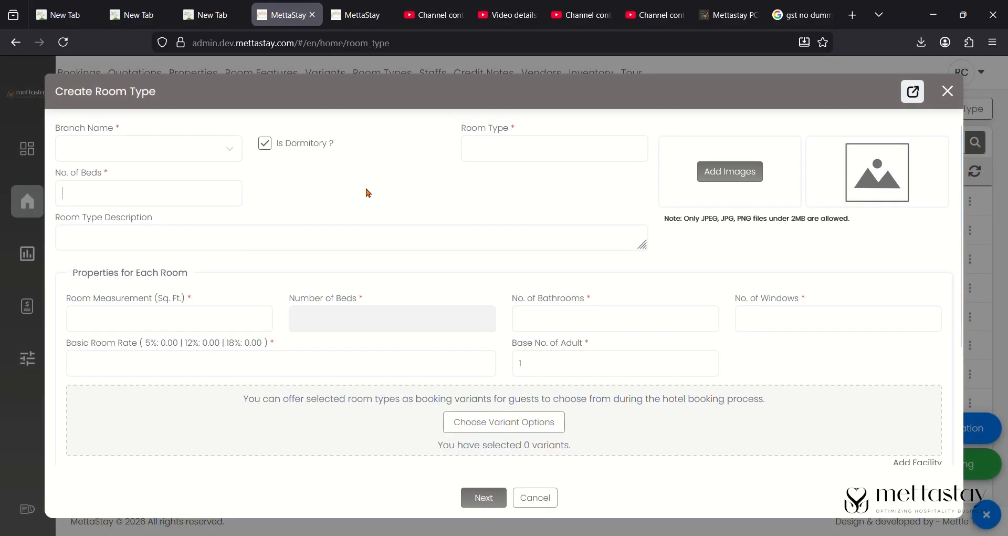
{"action": "left_click", "coordinate": [212, 195]}
{"action": "type", "text": "4"}
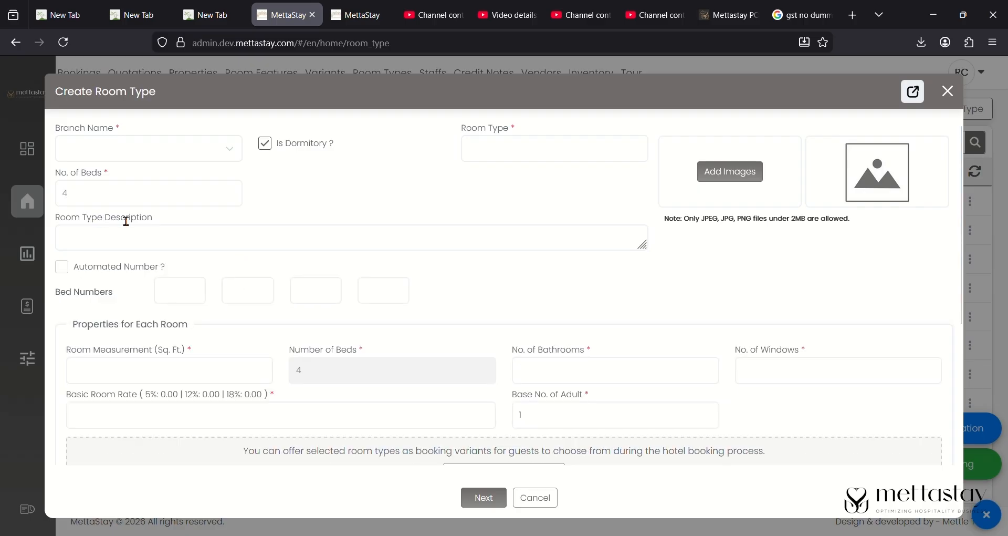
{"action": "left_click", "coordinate": [179, 289]}
{"action": "type", "text": "34"}
{"action": "left_click", "coordinate": [266, 305]}
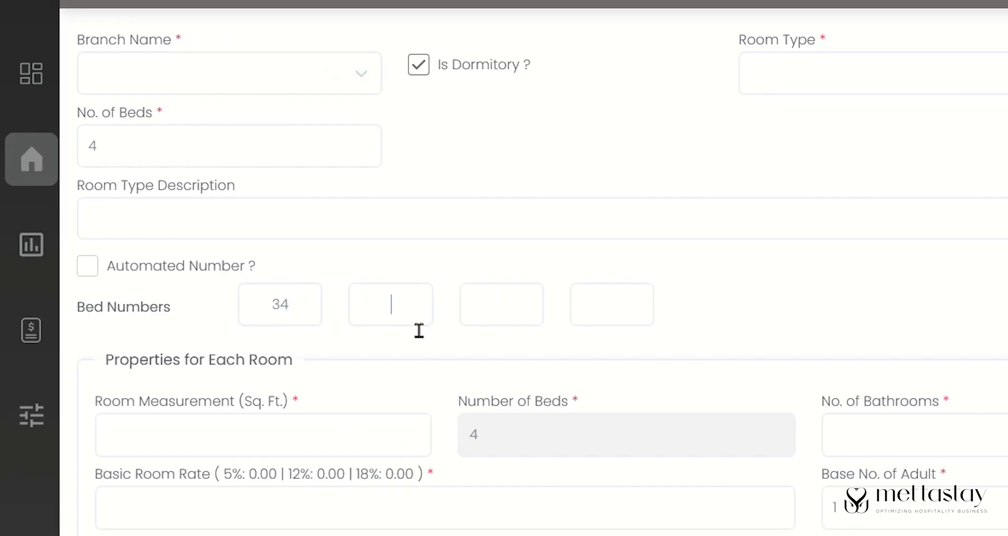
{"action": "type", "text": "56"}
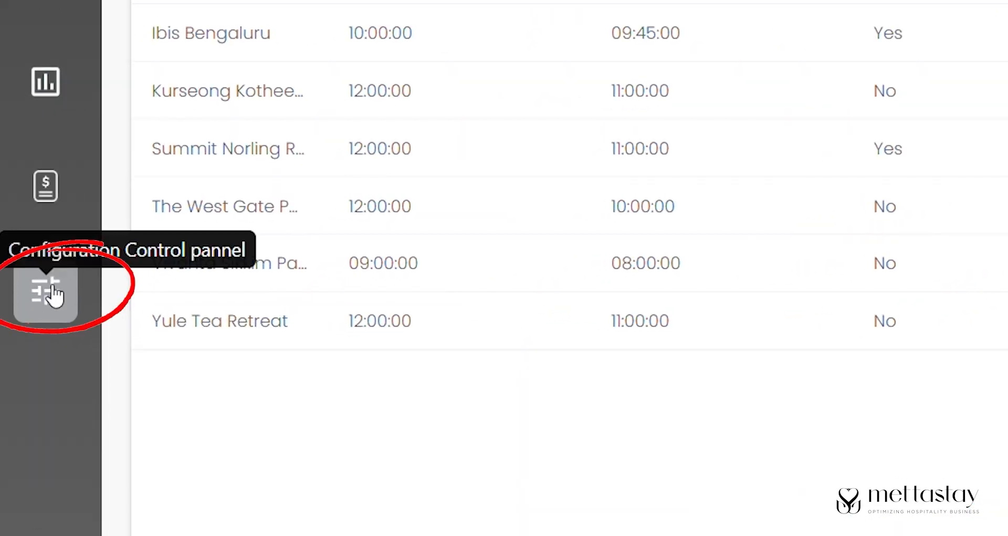
- From the configuration settings, open Booking Rules and start a new booking rule
{"action": "left_click", "coordinate": [48, 292]}
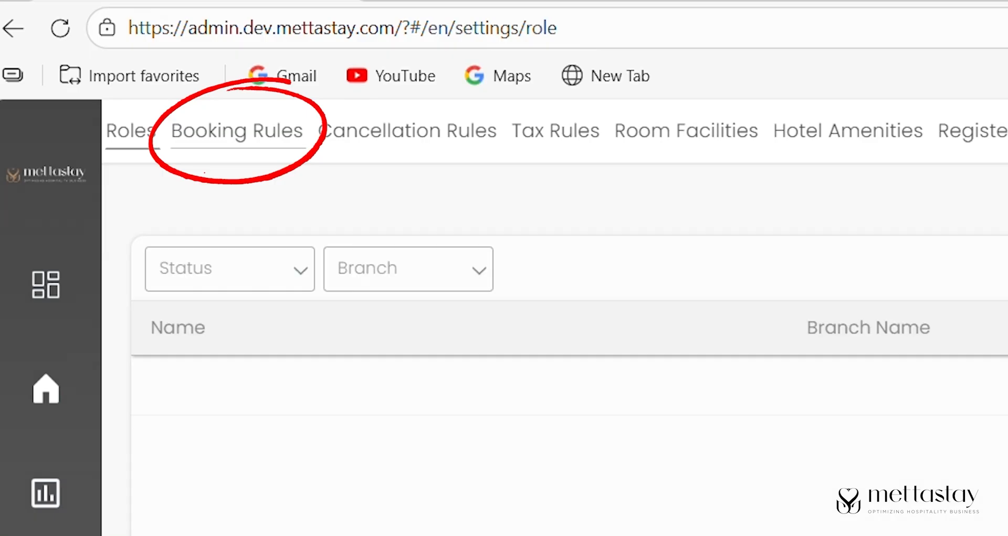
{"action": "left_click", "coordinate": [235, 149]}
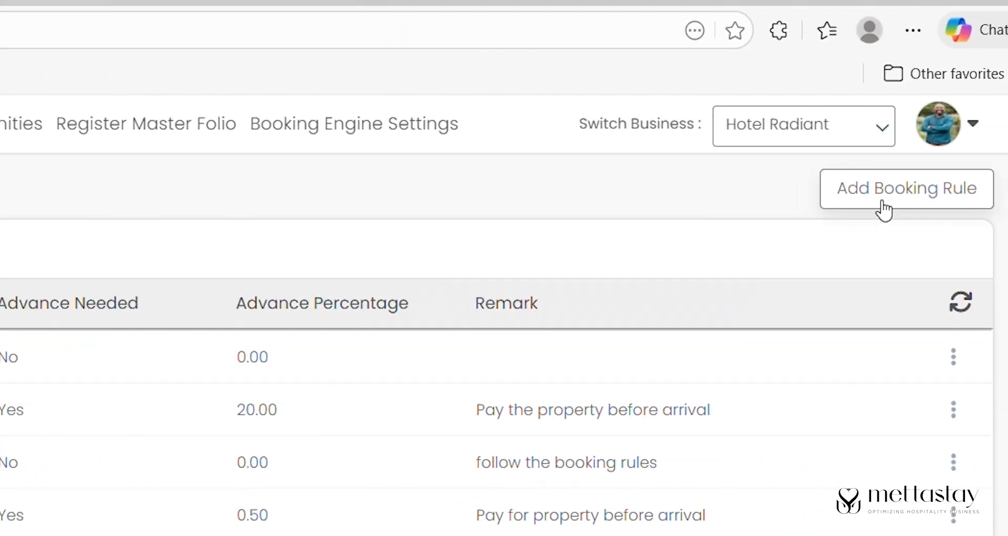
{"action": "left_click", "coordinate": [883, 206]}
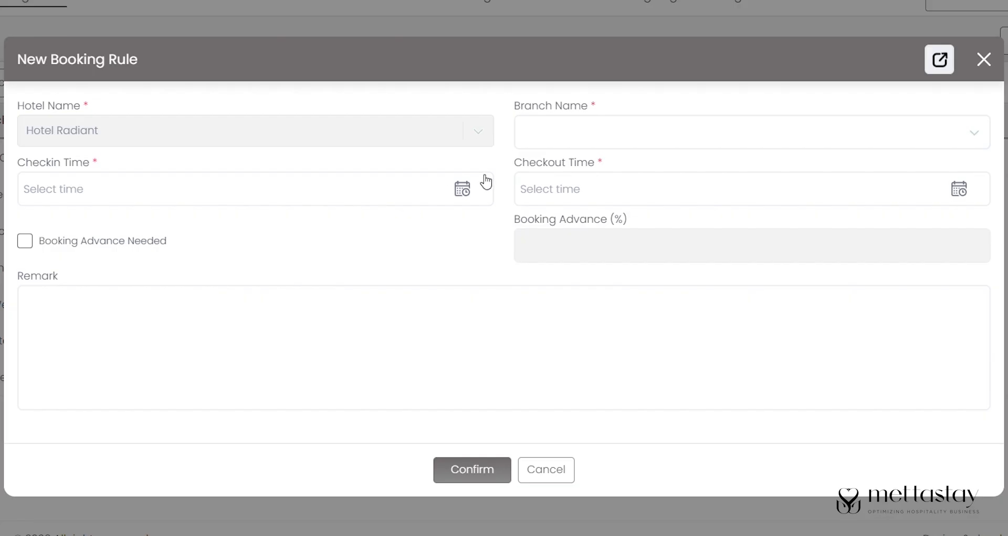
- Set the rule's branch to CityHotel, Thimphu with check-in 12:00:00 and check-out 11:00:00
{"action": "left_click", "coordinate": [618, 131]}
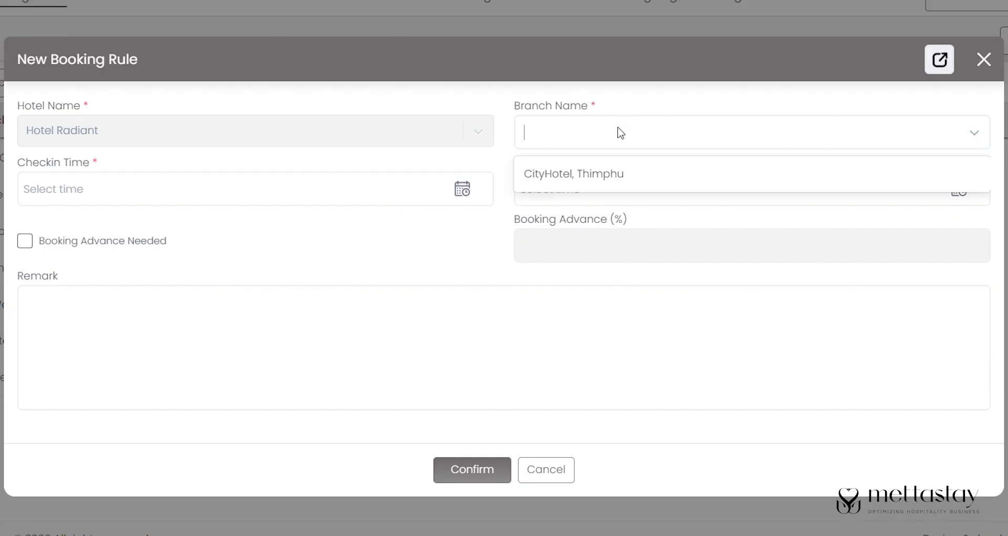
{"action": "left_click", "coordinate": [574, 179]}
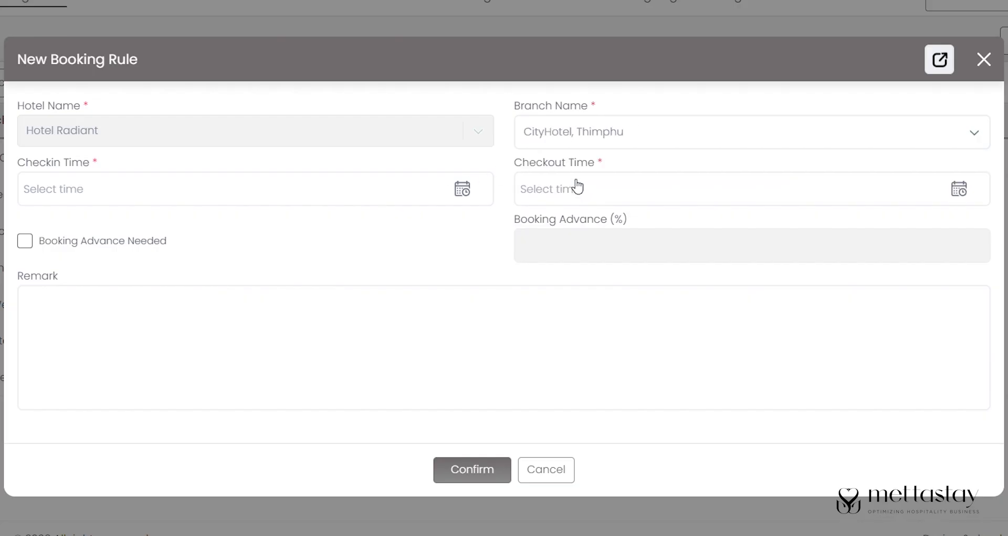
{"action": "left_click", "coordinate": [297, 200]}
{"action": "left_click_drag", "start_coordinate": [285, 362], "coordinate": [283, 342]}
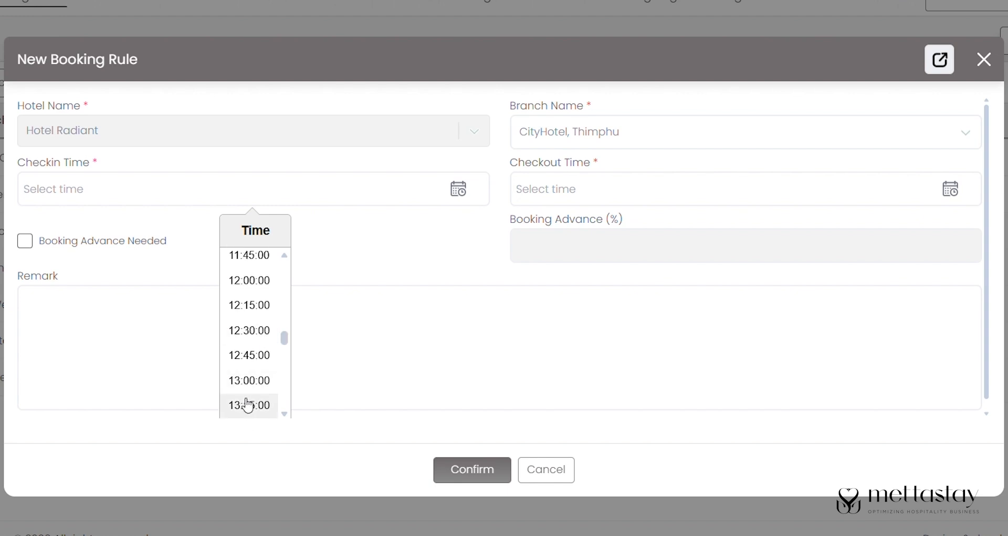
{"action": "left_click", "coordinate": [250, 288]}
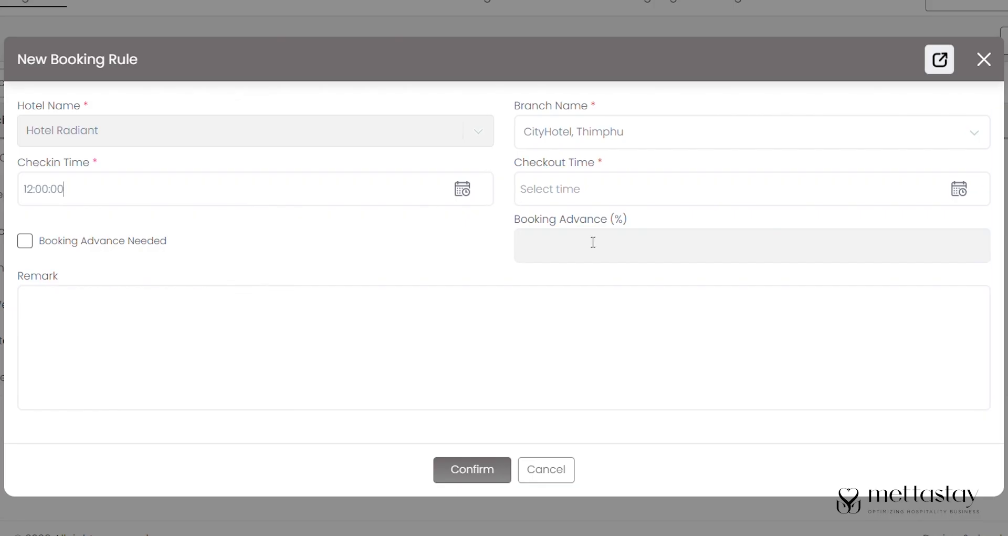
{"action": "left_click", "coordinate": [608, 198]}
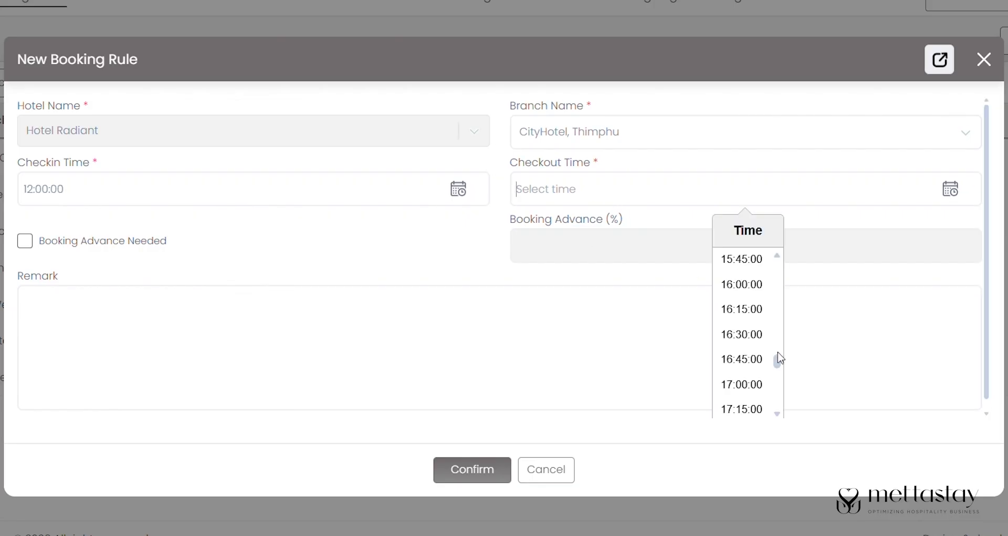
{"action": "left_click_drag", "start_coordinate": [778, 352], "coordinate": [775, 328]}
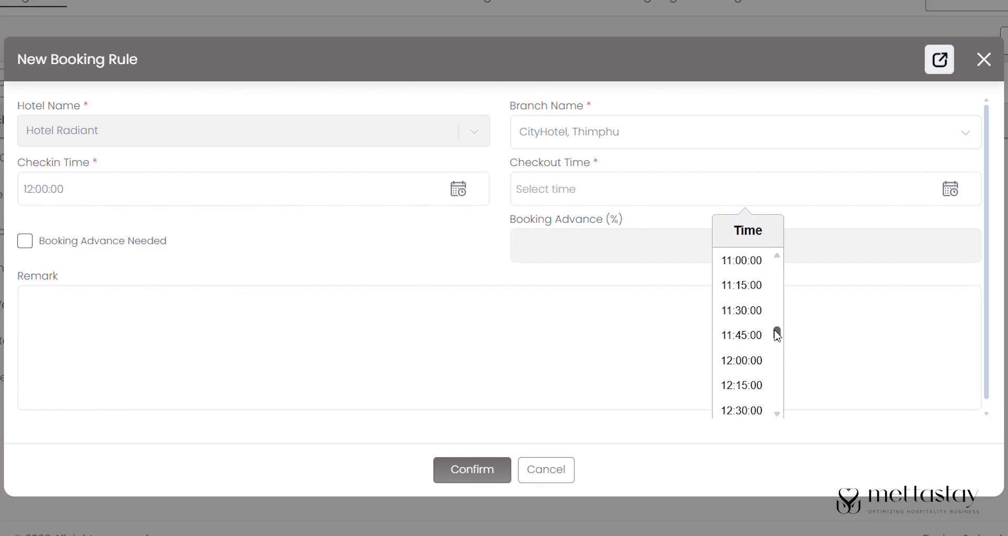
{"action": "left_click", "coordinate": [754, 262]}
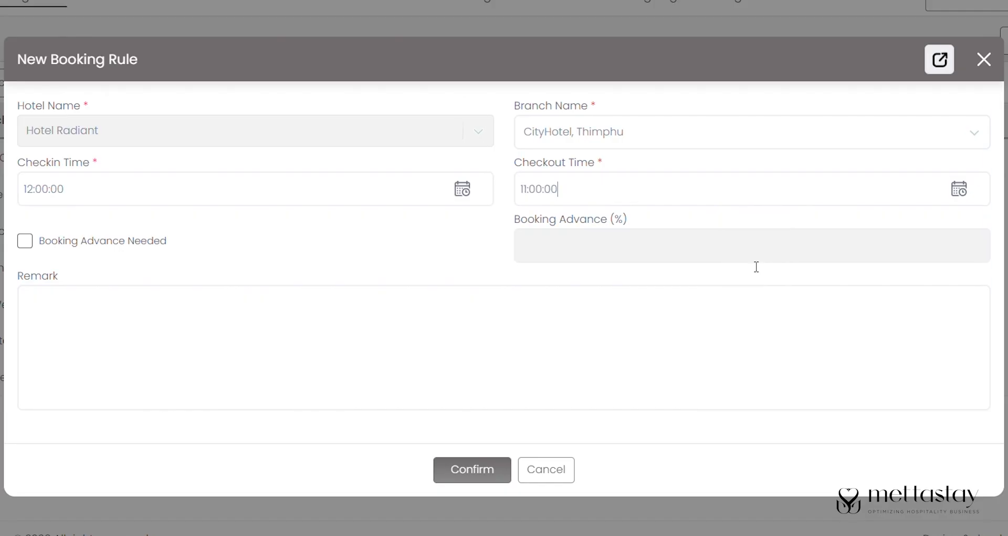
- Require a 5% booking advance, add remark 'Follow the booking rules', and save the rule
{"action": "left_click", "coordinate": [29, 241]}
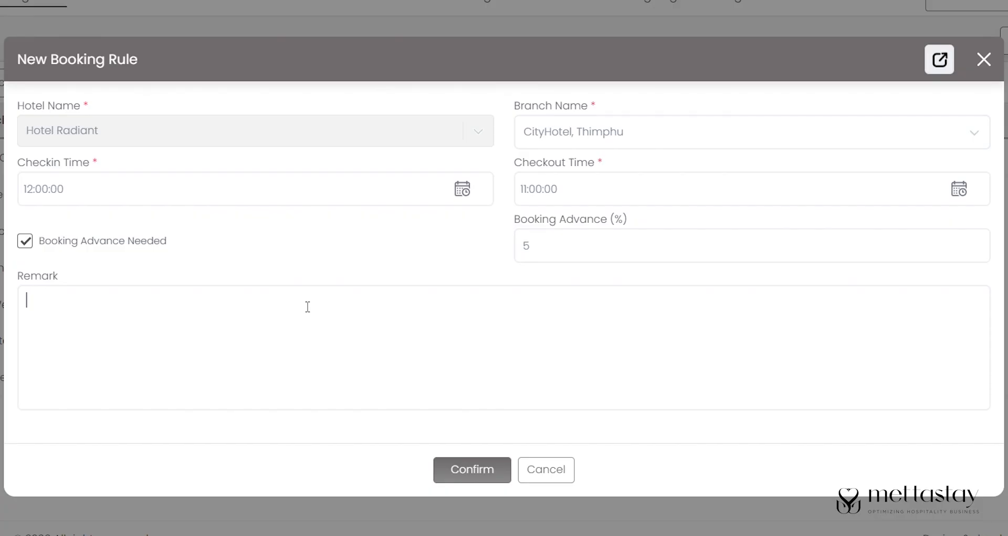
{"action": "left_click", "coordinate": [131, 313]}
{"action": "type", "text": "Follow the booking rules"}
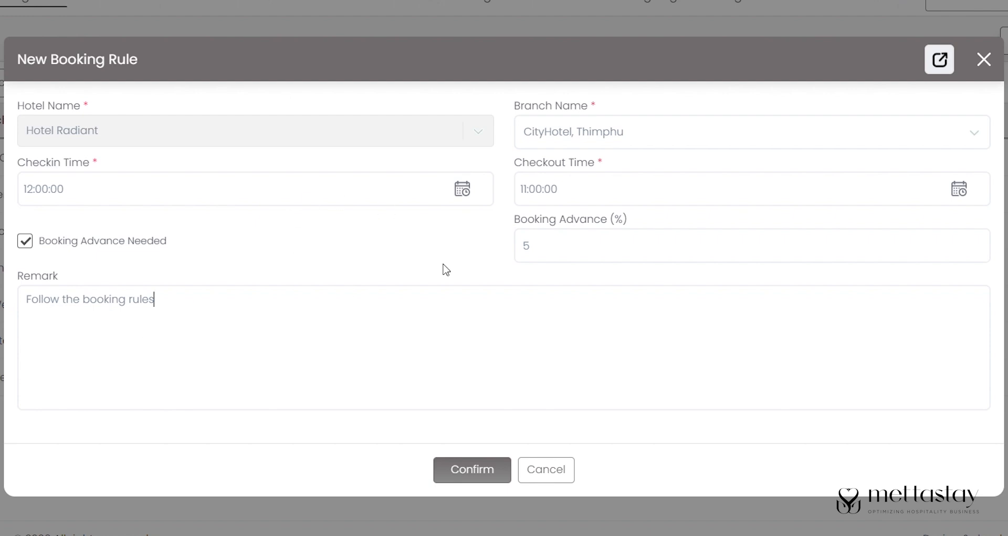
{"action": "left_click", "coordinate": [465, 469]}
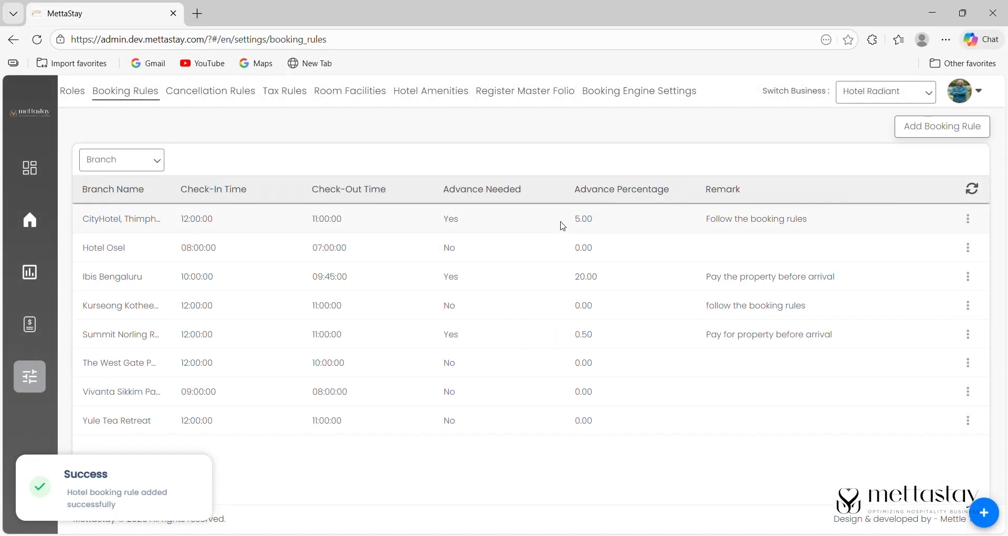
- Open the CityHotel booking rule for editing, then start a new cancellation rule
{"action": "left_click", "coordinate": [968, 218]}
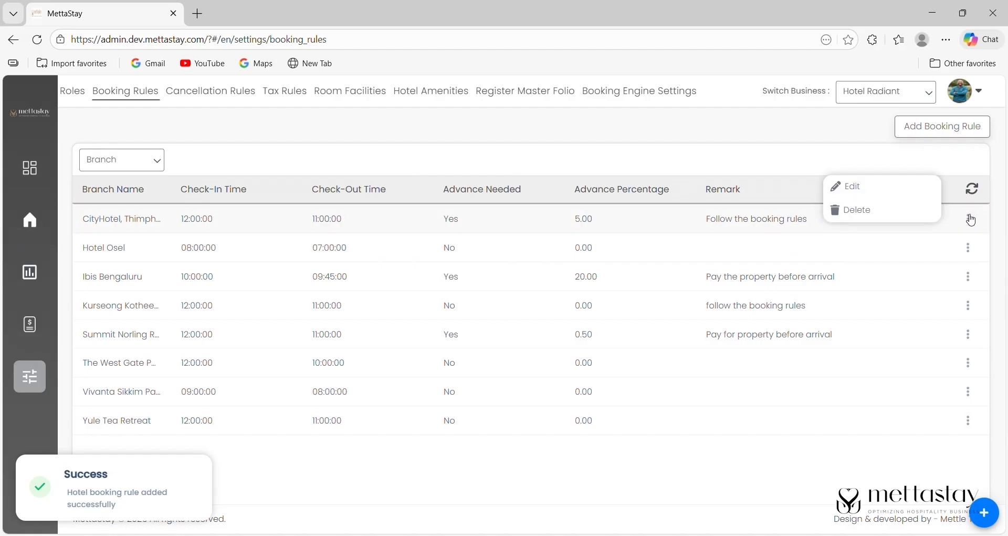
{"action": "left_click", "coordinate": [916, 191]}
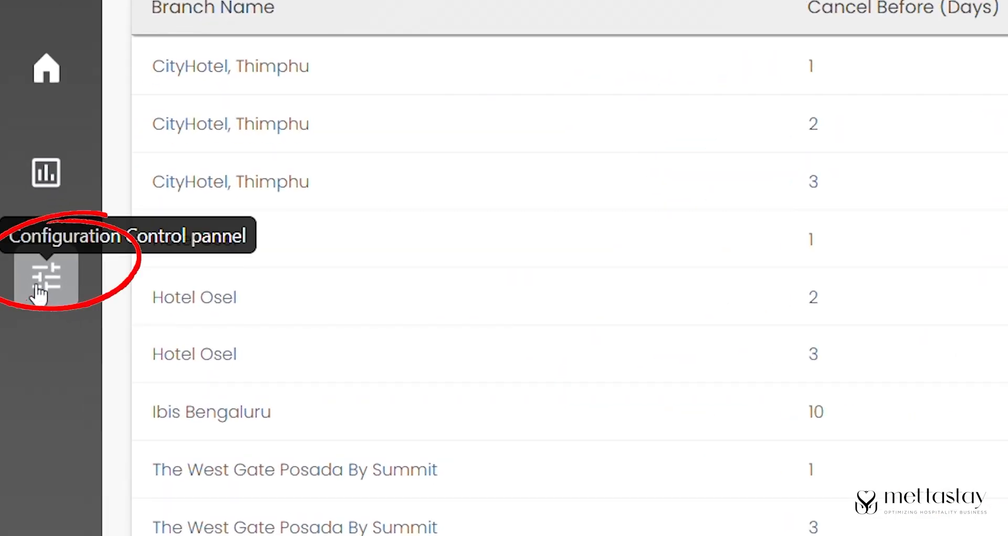
{"action": "left_click", "coordinate": [37, 291]}
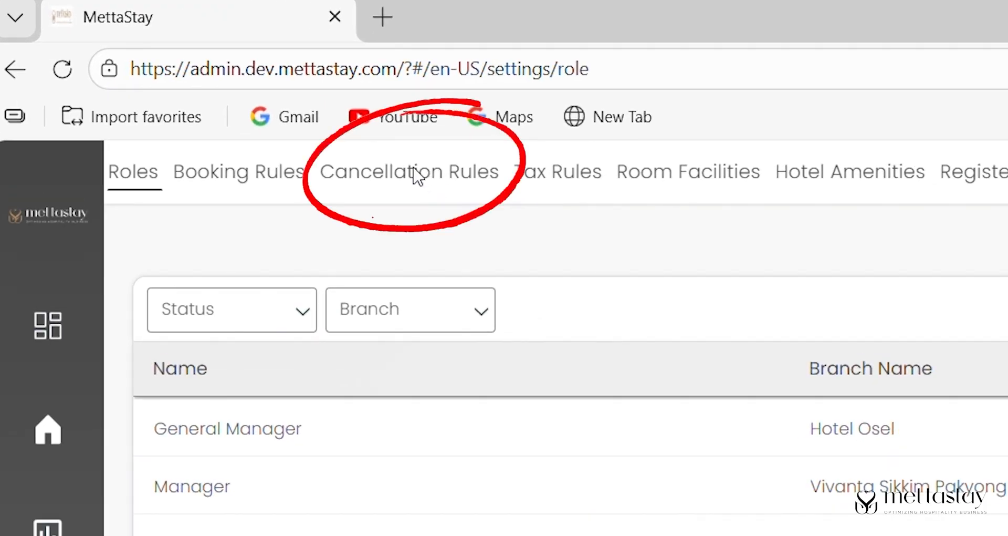
{"action": "left_click", "coordinate": [415, 174]}
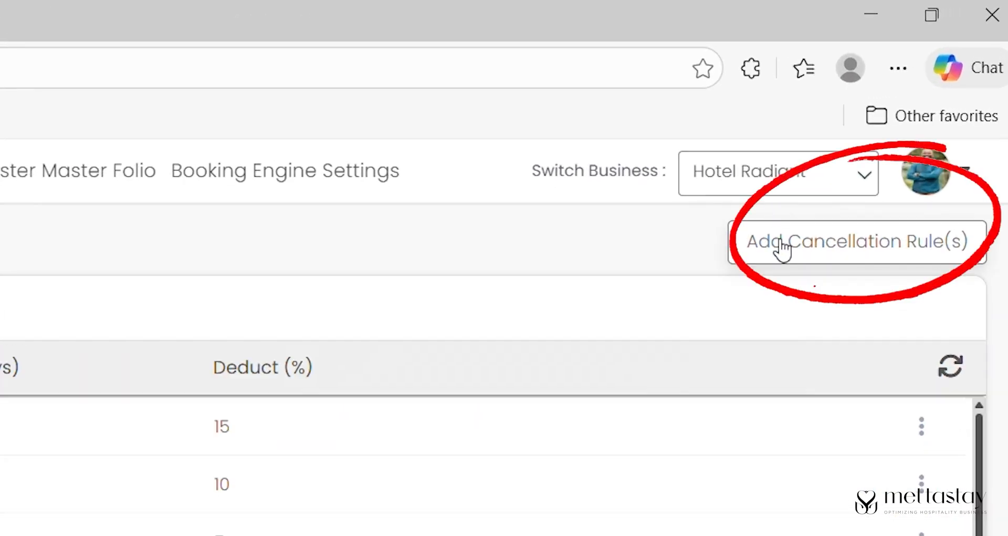
{"action": "left_click", "coordinate": [783, 244]}
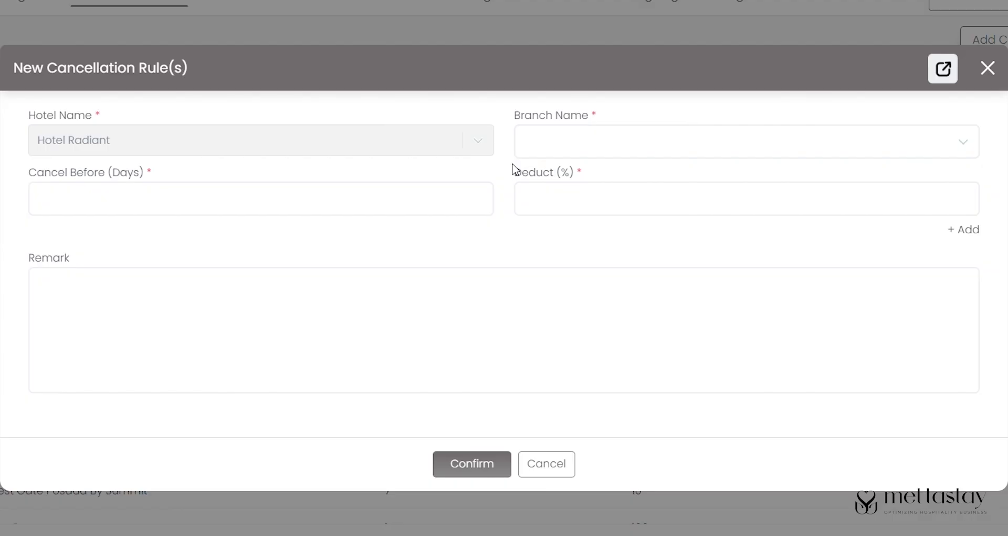
- Choose Vivanta Sikkim Pakyong and fill the first tier: 1 day before, 15% deduction
{"action": "left_click", "coordinate": [543, 149]}
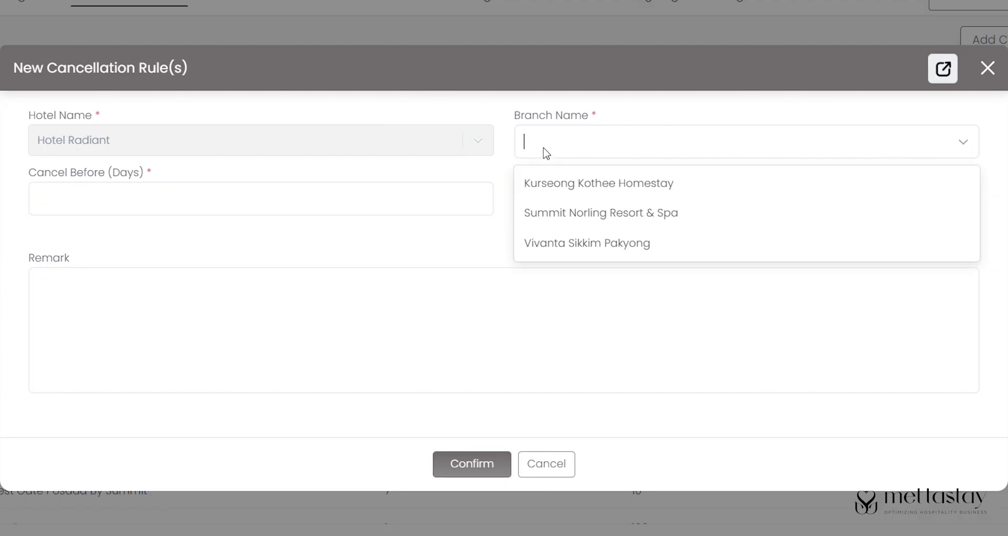
{"action": "left_click", "coordinate": [558, 245]}
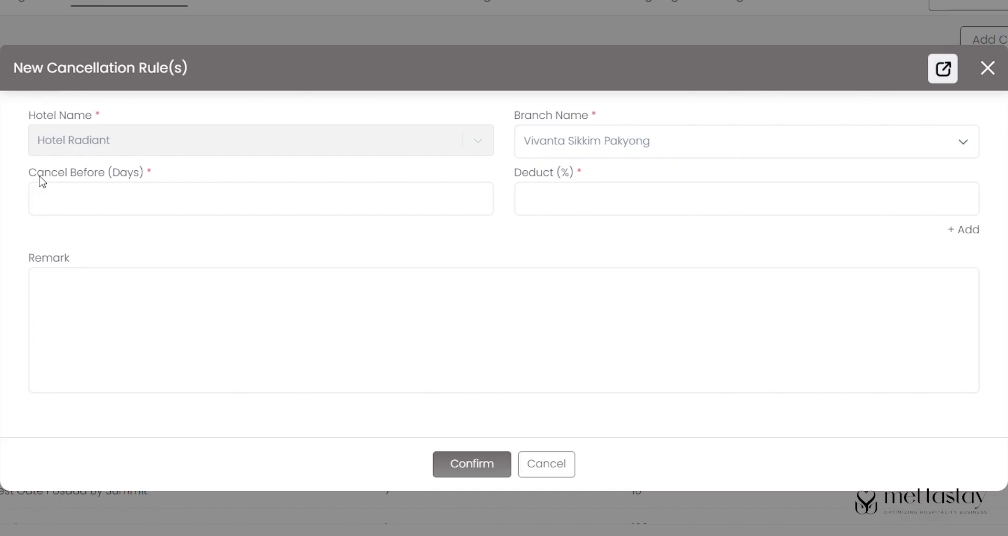
{"action": "left_click_drag", "start_coordinate": [29, 175], "coordinate": [189, 191]}
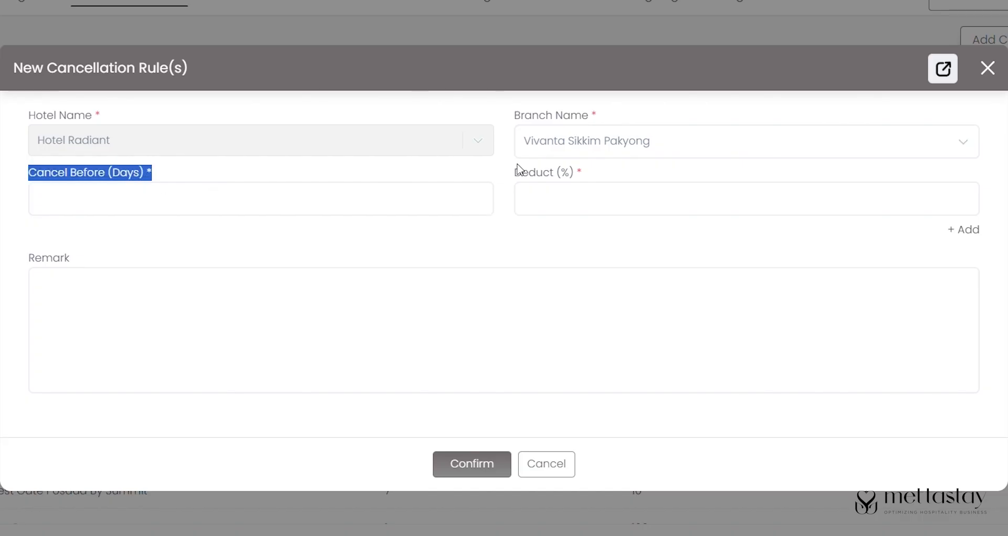
{"action": "left_click", "coordinate": [434, 192]}
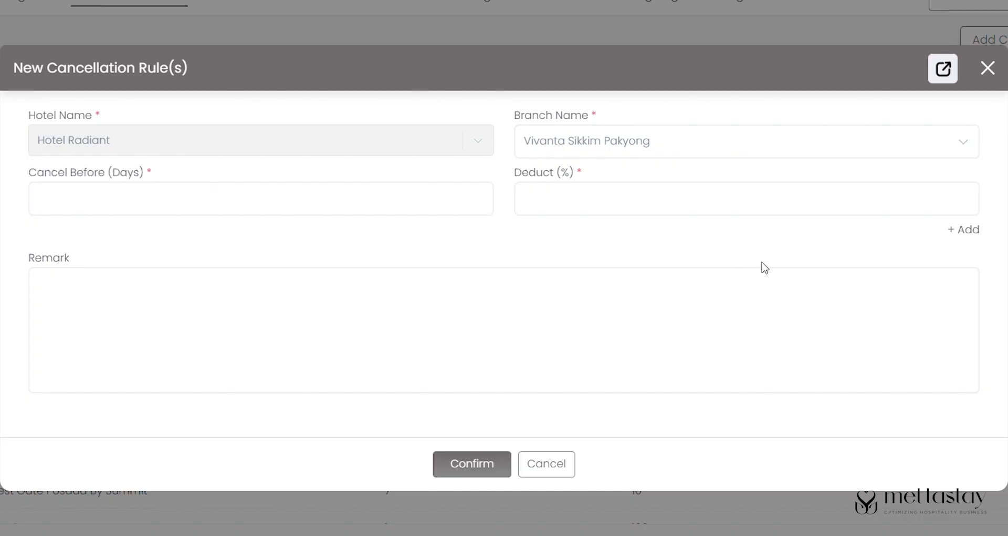
{"action": "left_click", "coordinate": [749, 349]}
{"action": "type", "text": "15"}
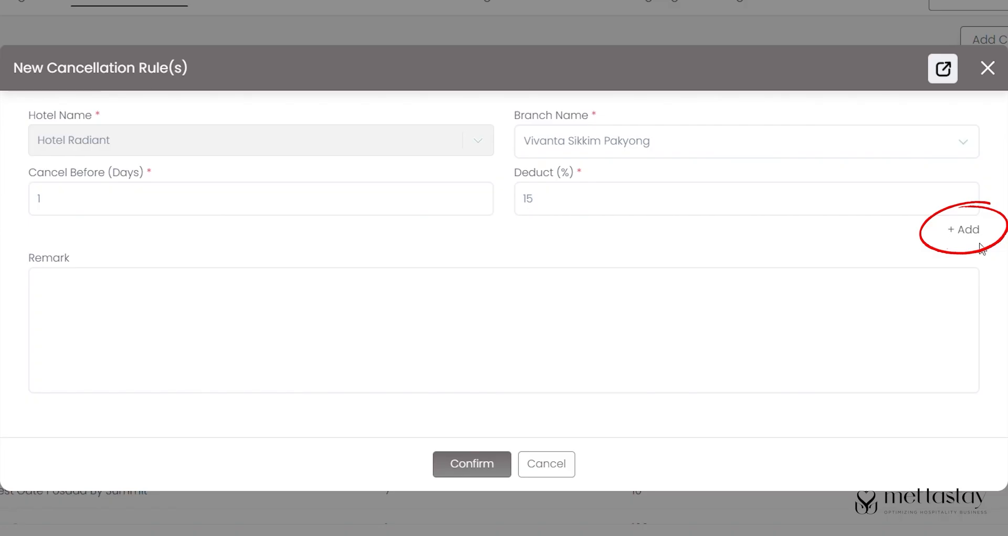
- Add tiers 2 days/10% and 3 days/5%, remark 'Follow the cancellation rule', and confirm
{"action": "left_click", "coordinate": [969, 231]}
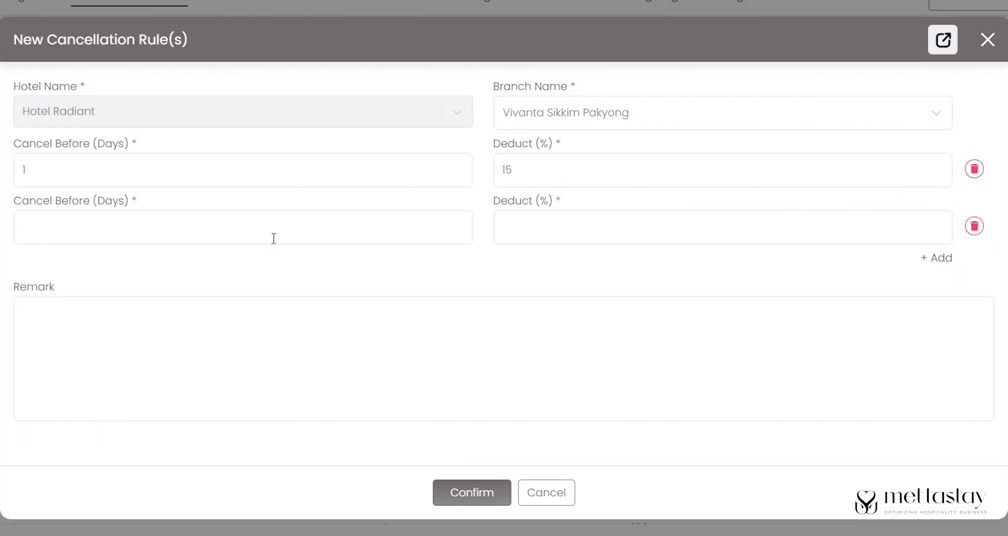
{"action": "left_click", "coordinate": [647, 231]}
{"action": "type", "text": "10"}
{"action": "left_click", "coordinate": [950, 259]}
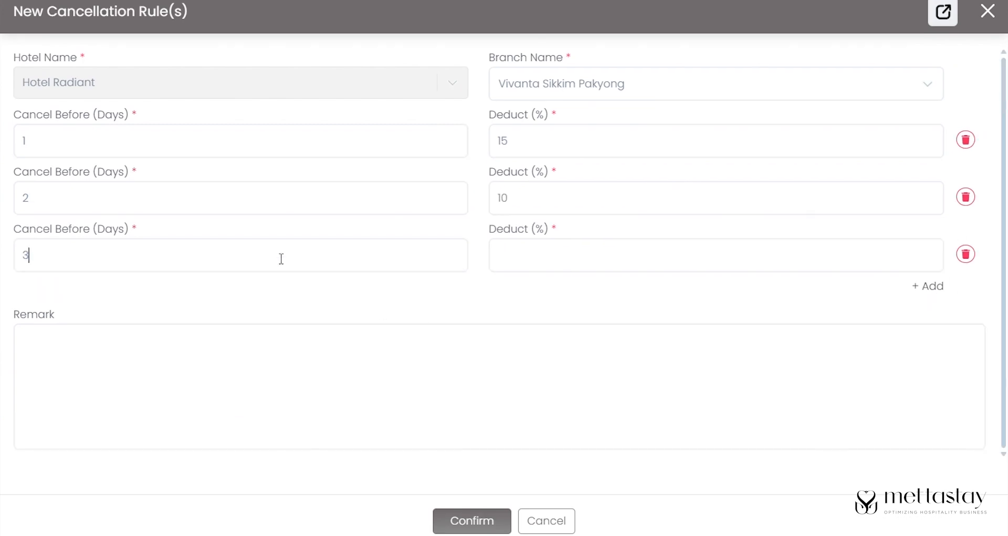
{"action": "type", "text": "Follow the cancellation rule"}
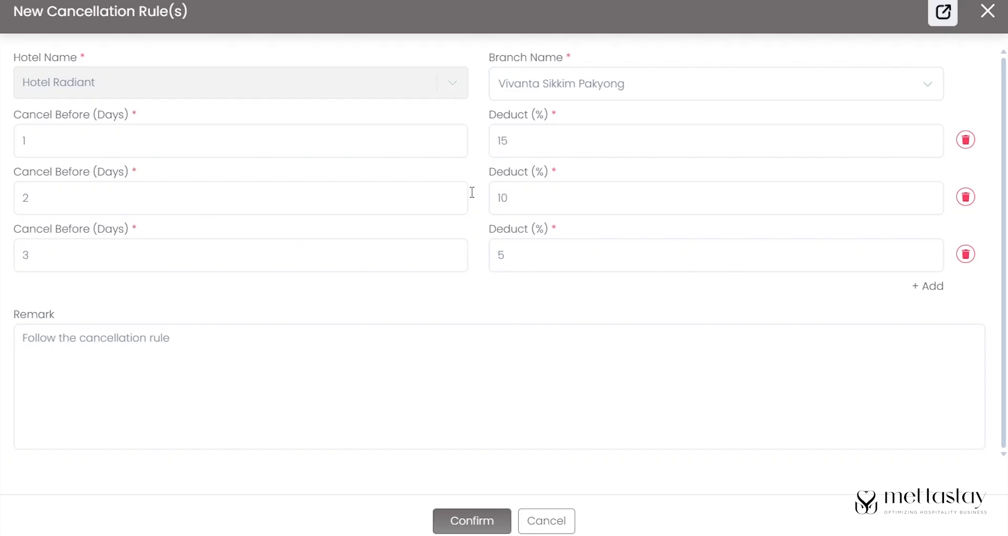
{"action": "left_click", "coordinate": [472, 521]}
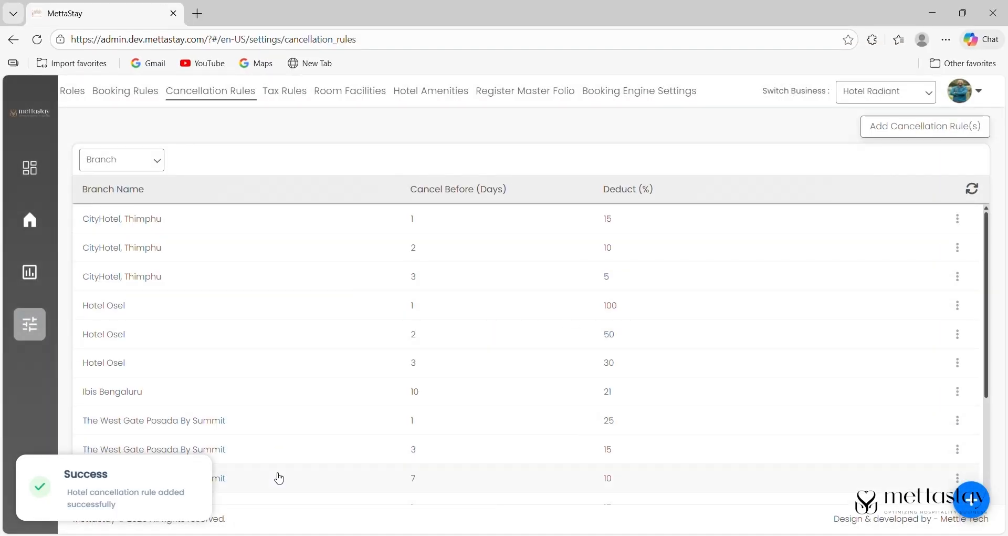
- Scroll down through the cancellation rules table
{"action": "left_click_drag", "start_coordinate": [989, 288], "coordinate": [1003, 404]}
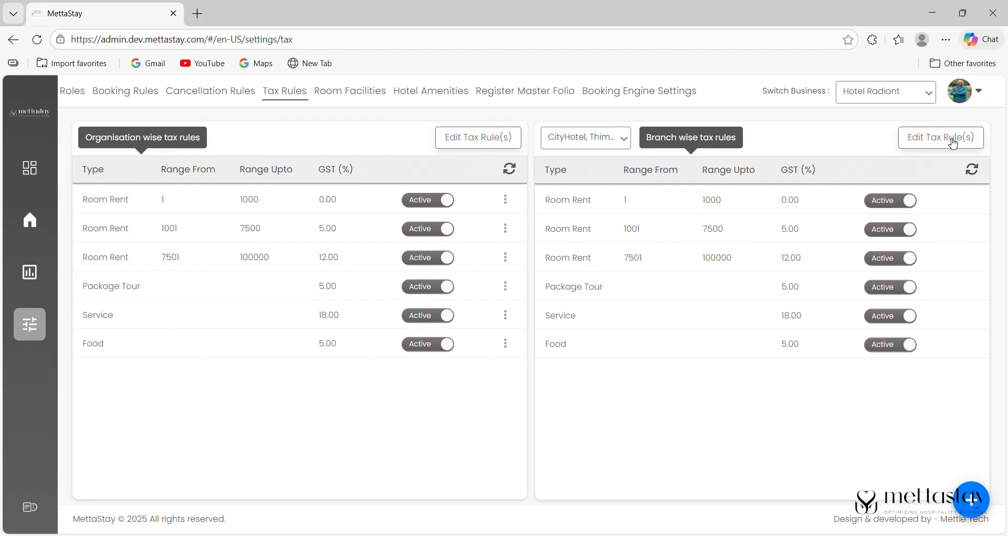
- Open the CityHotel, Thimphu branch tax rule, review its GST fields, and close it
{"action": "left_click", "coordinate": [895, 245]}
{"action": "scroll", "coordinate": [868, 278], "scroll_direction": "down", "scroll_amount": 3}
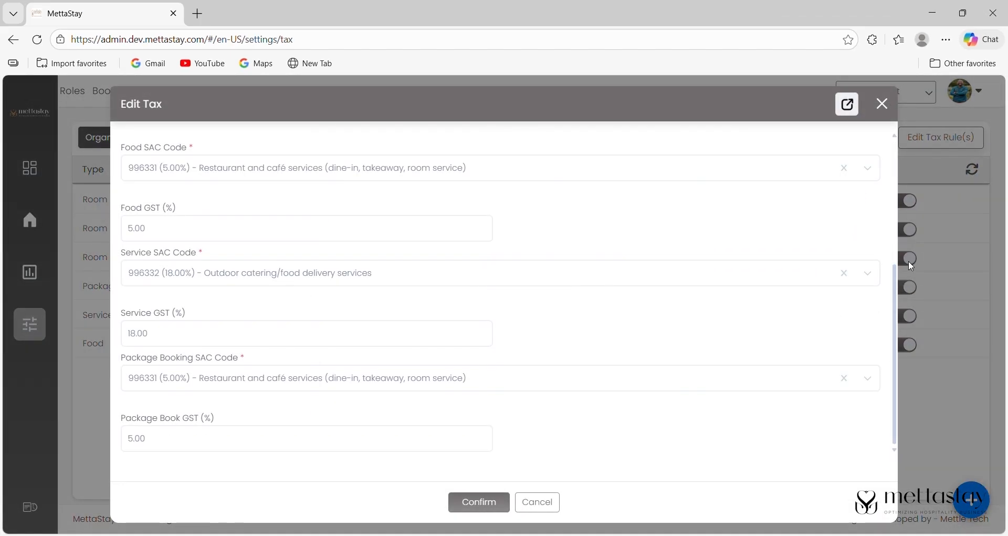
{"action": "scroll", "coordinate": [885, 229], "scroll_direction": "up", "scroll_amount": 5}
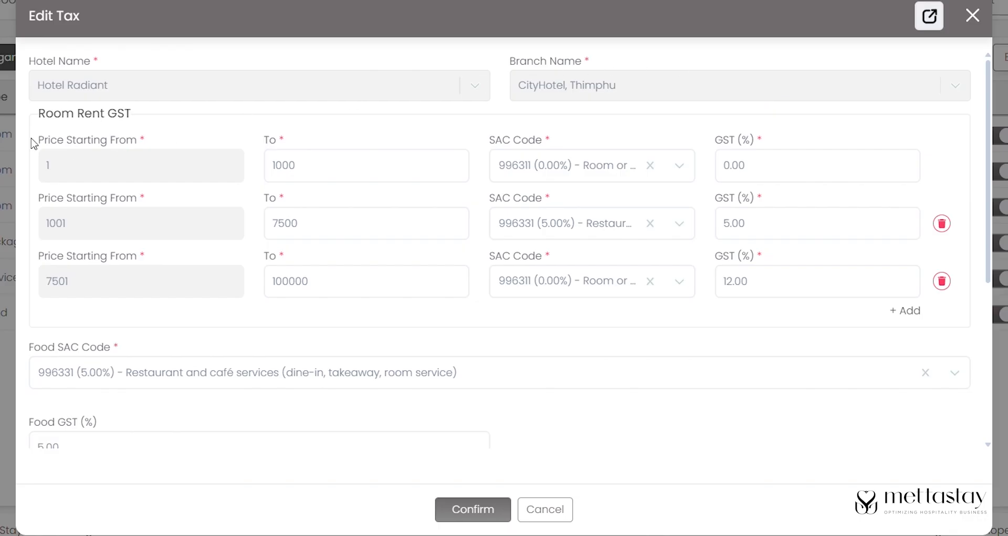
{"action": "triple_click", "coordinate": [160, 108]}
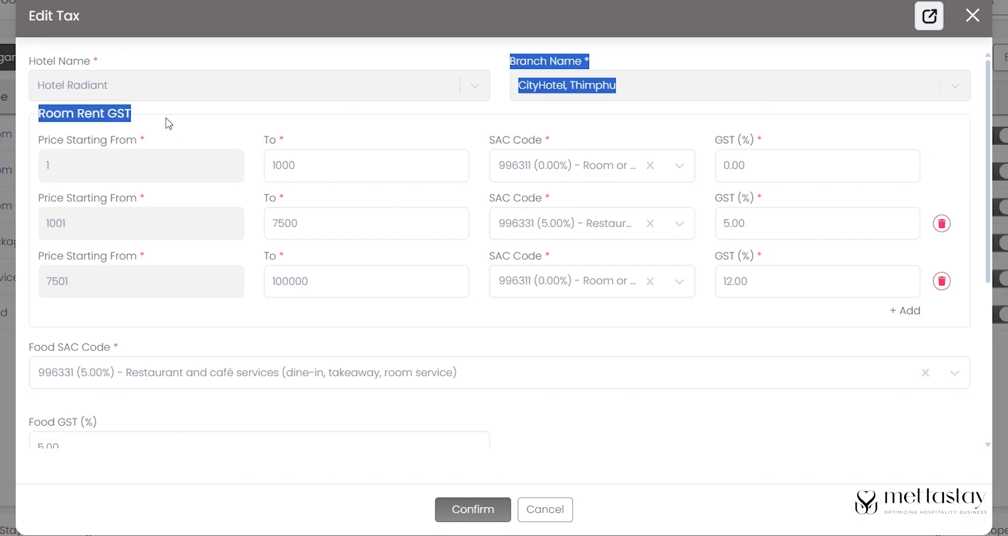
{"action": "left_click", "coordinate": [168, 122]}
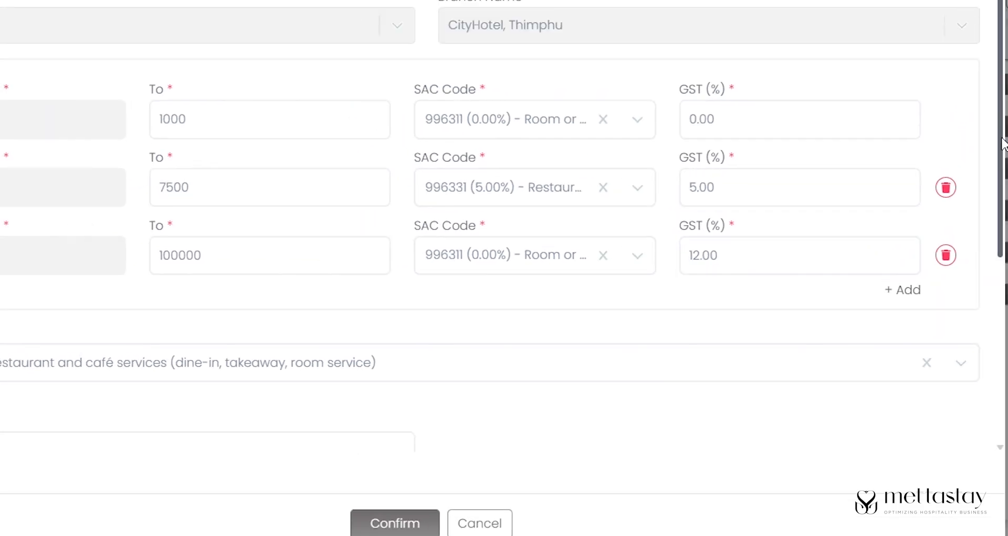
{"action": "scroll", "coordinate": [231, 294], "scroll_direction": "down", "scroll_amount": 3}
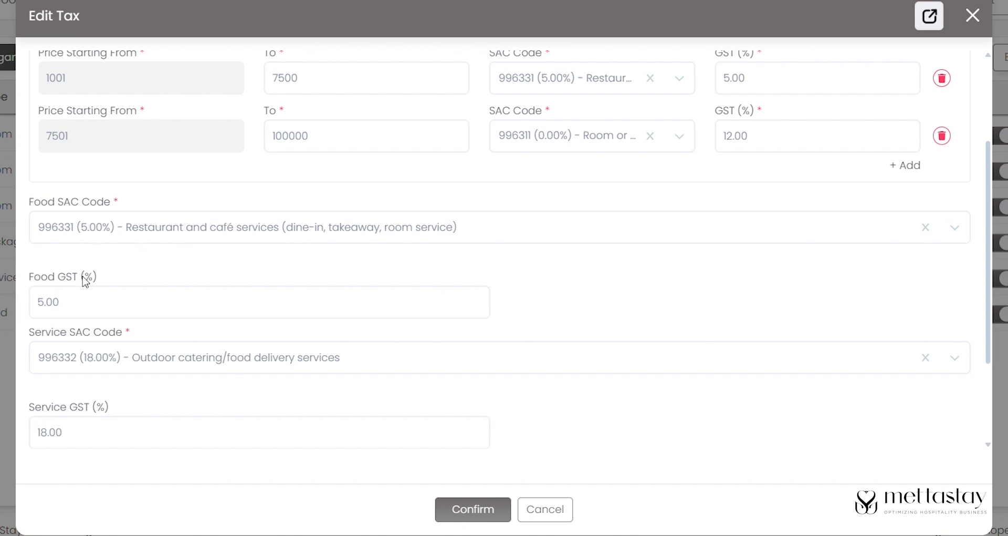
{"action": "left_click_drag", "start_coordinate": [991, 216], "coordinate": [1003, 294]}
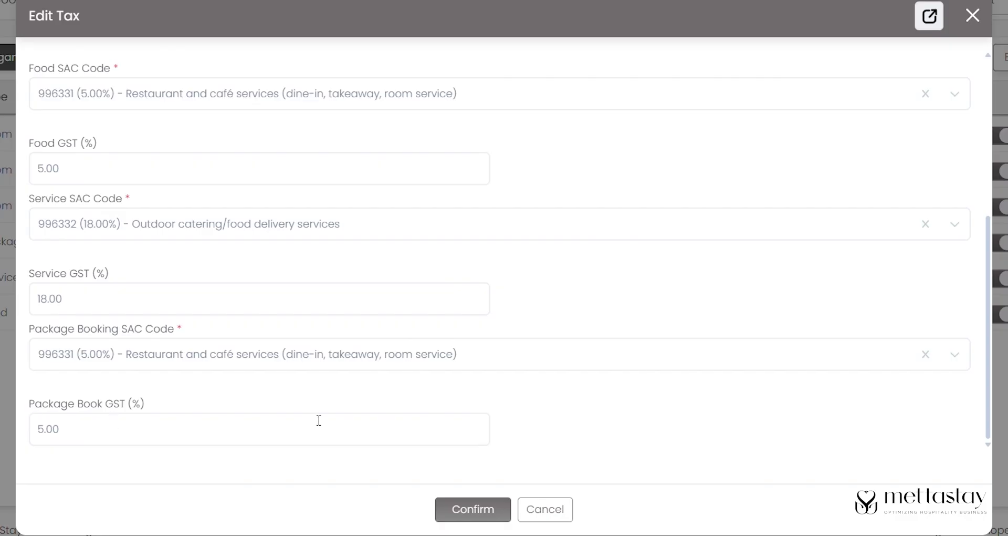
{"action": "left_click_drag", "start_coordinate": [986, 374], "coordinate": [988, 210]}
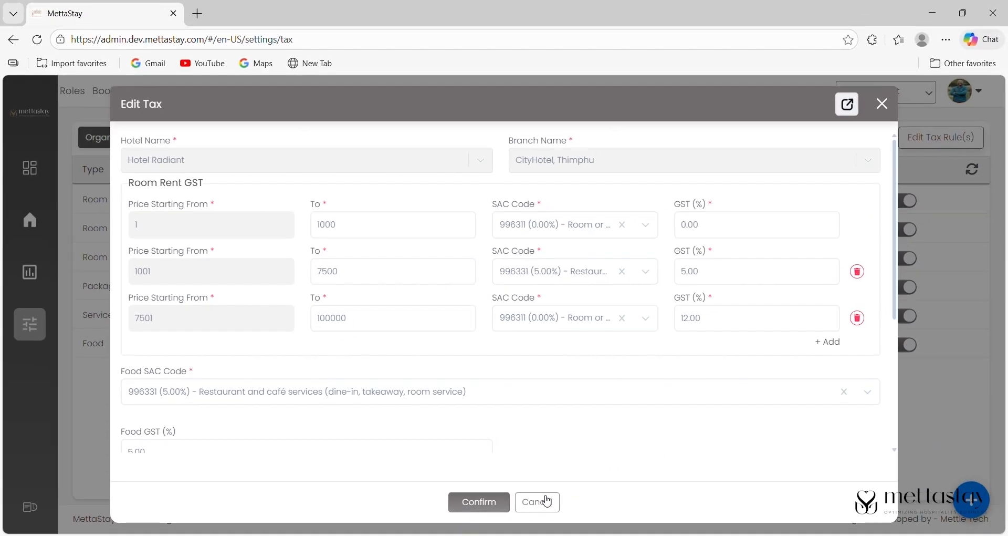
{"action": "left_click", "coordinate": [882, 104]}
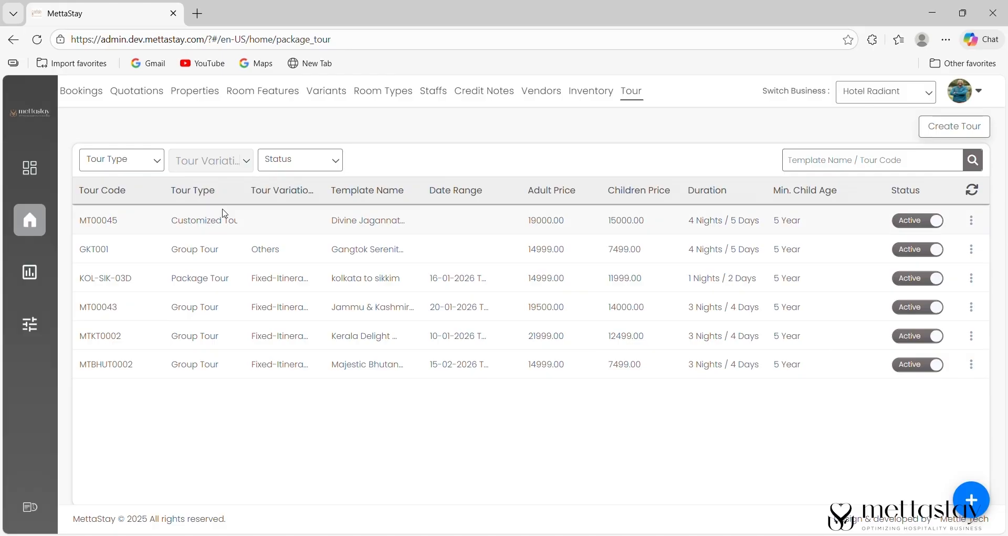
- Go from the bookings home to the Tour list and start a new tour
{"action": "left_click", "coordinate": [32, 218]}
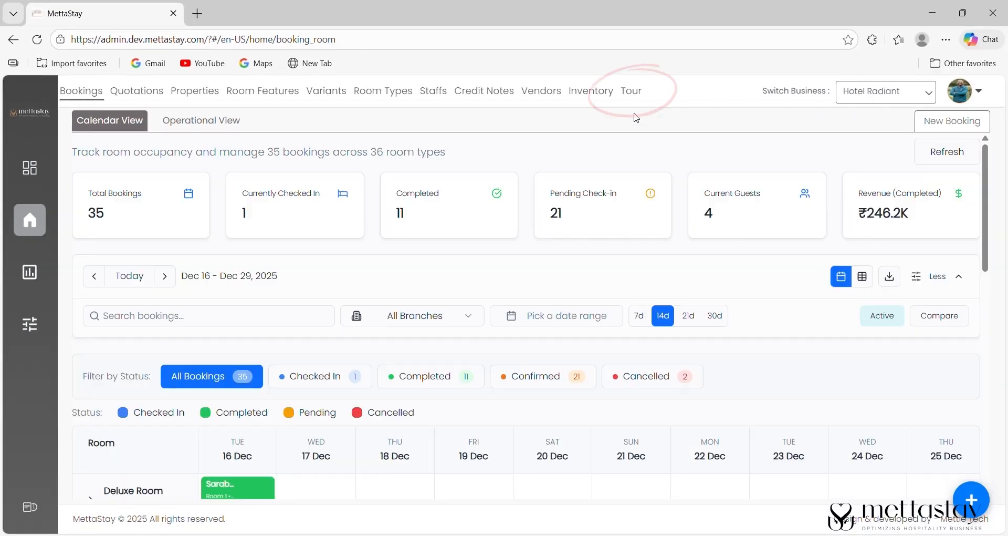
{"action": "left_click", "coordinate": [631, 97]}
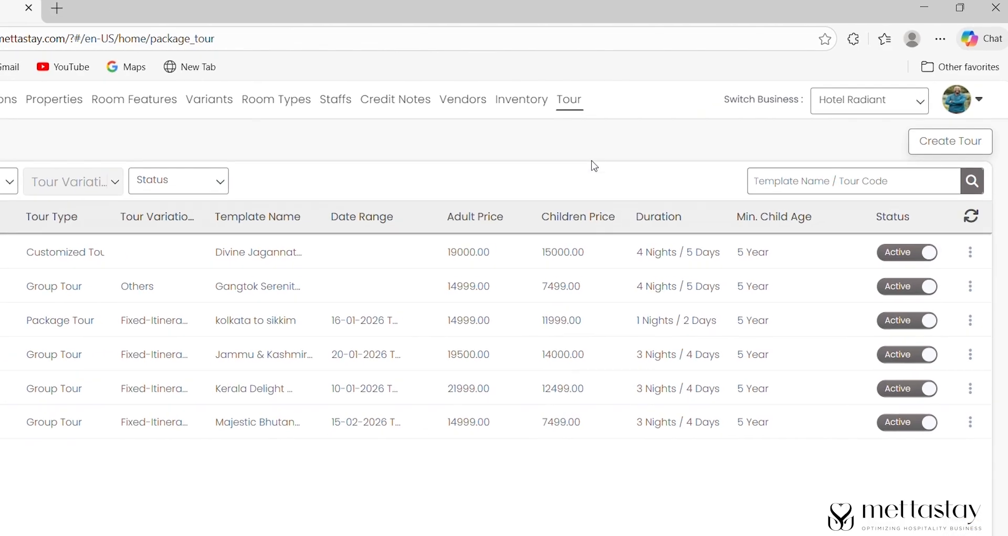
{"action": "left_click", "coordinate": [967, 141]}
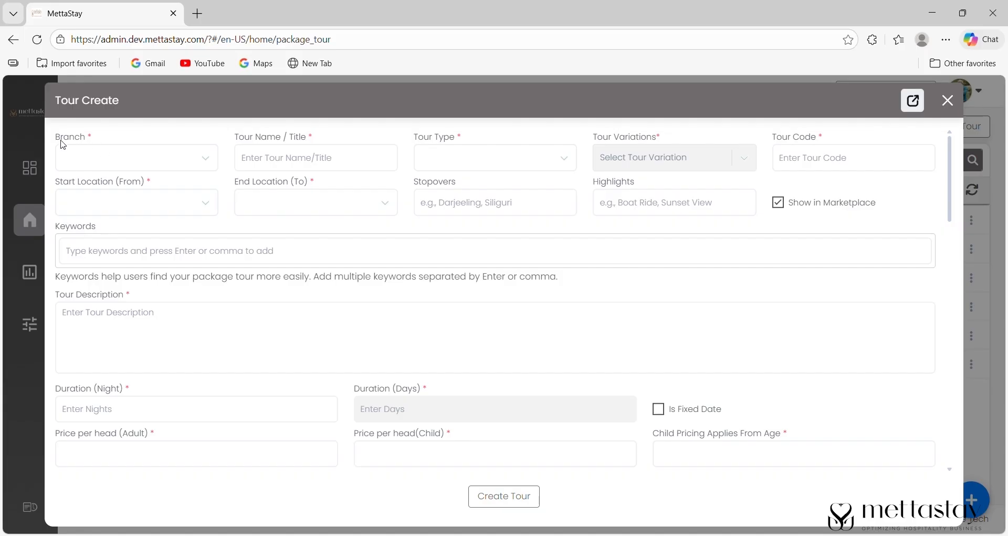
- Set the branch to CityHotel, Thimphu, type Package Tour, variation Fixed-Itinerary Date Package
{"action": "left_click", "coordinate": [92, 166]}
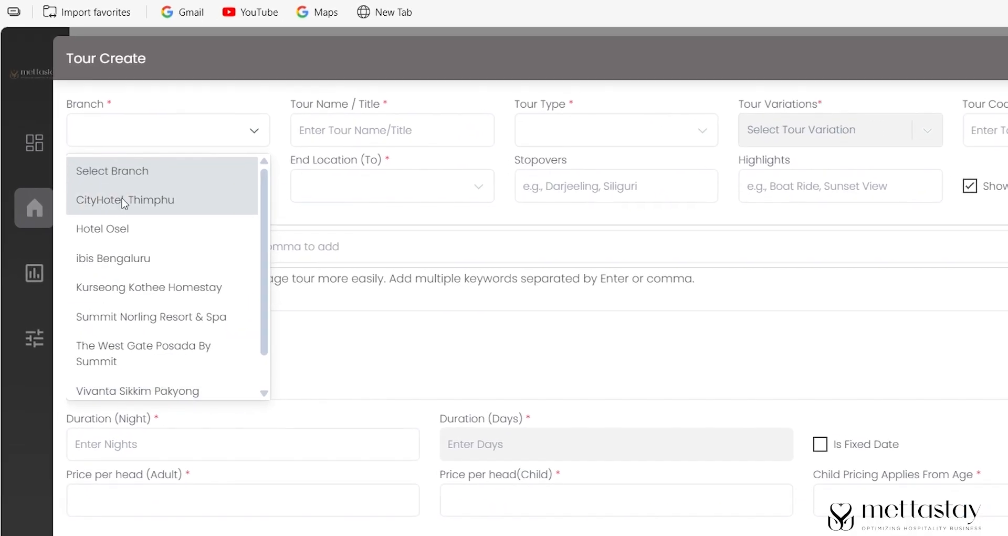
{"action": "left_click", "coordinate": [125, 200]}
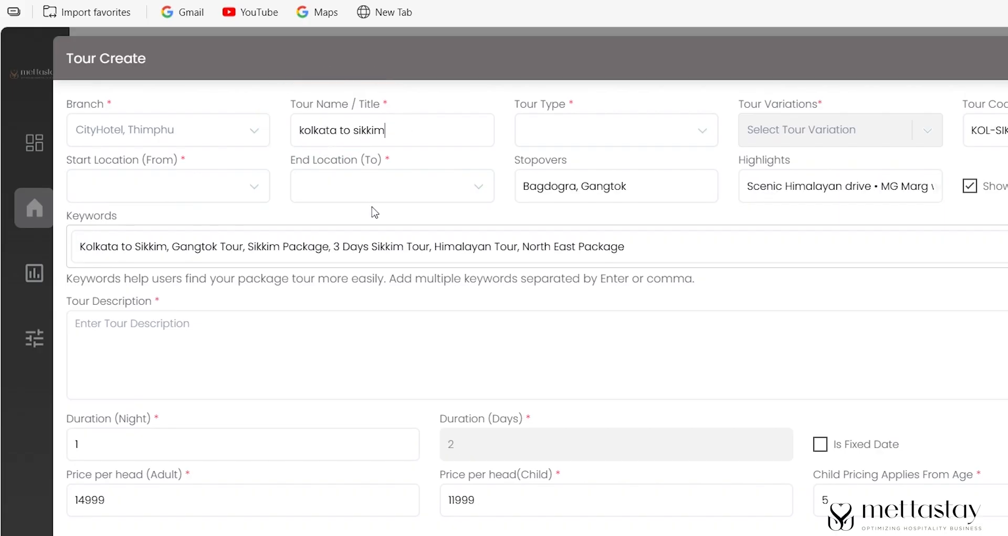
{"action": "left_click", "coordinate": [562, 134]}
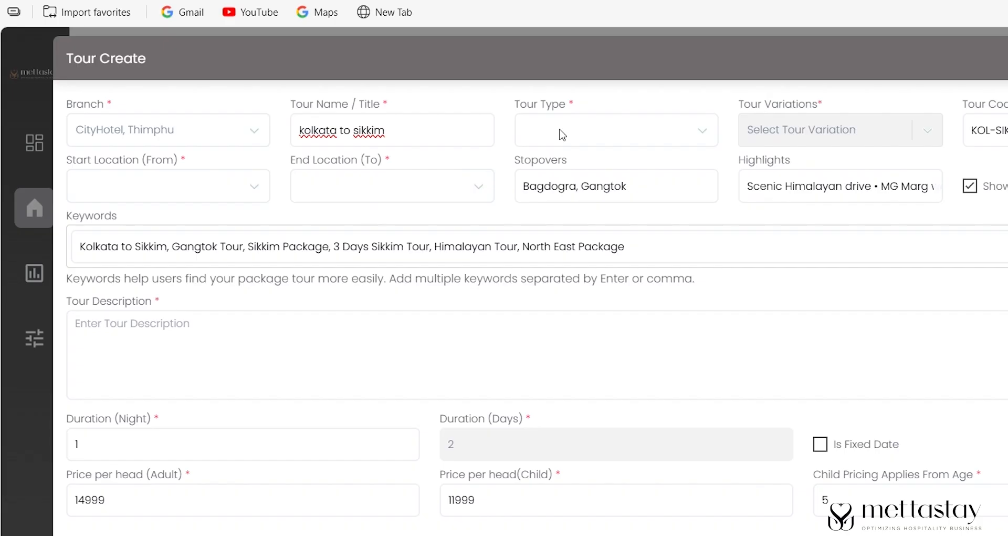
{"action": "left_click", "coordinate": [559, 132]}
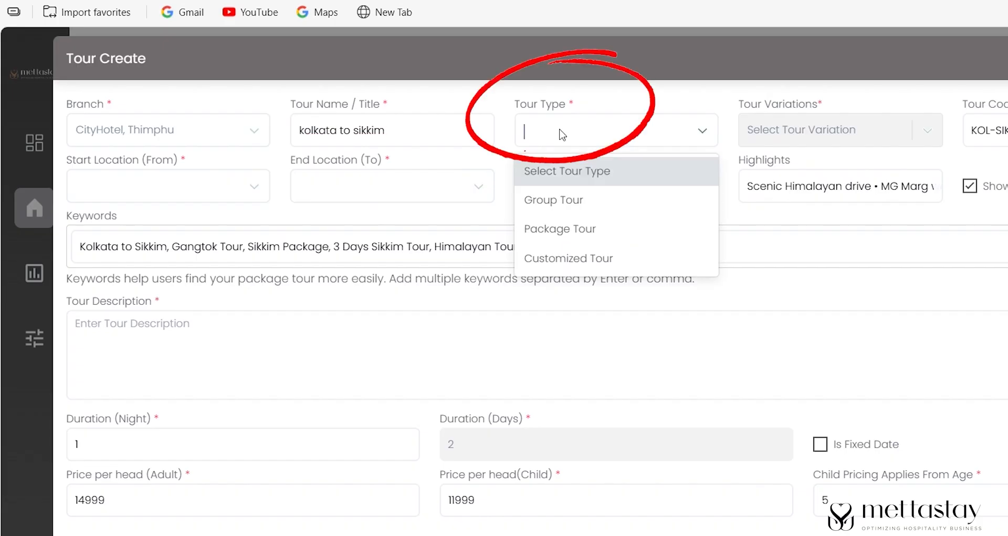
{"action": "left_click", "coordinate": [548, 234]}
{"action": "left_click", "coordinate": [768, 140]}
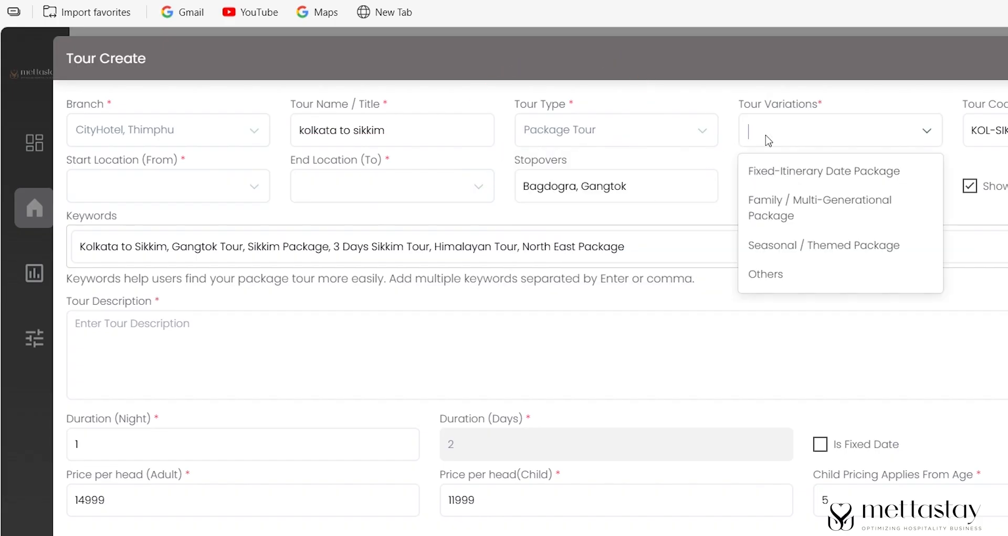
{"action": "left_click", "coordinate": [783, 171]}
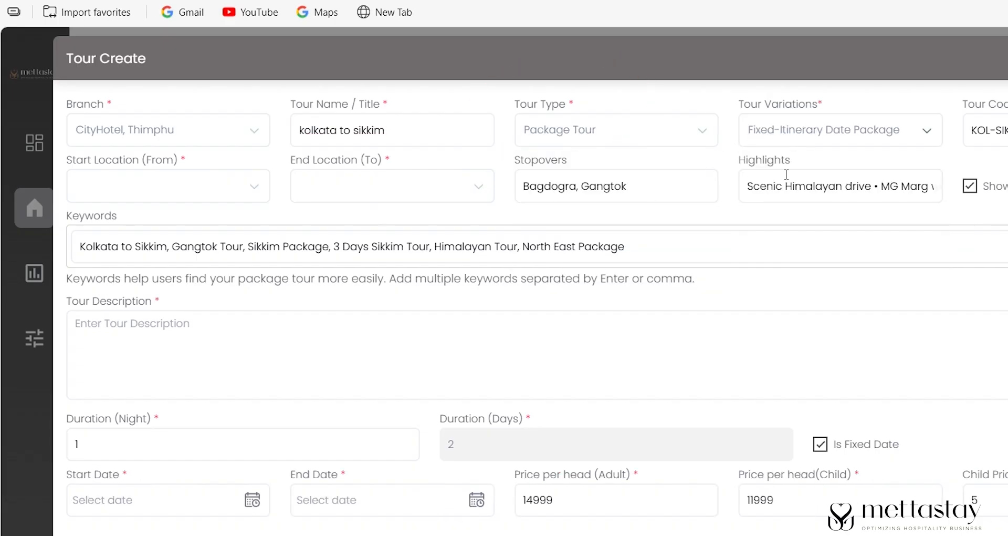
{"action": "left_click", "coordinate": [834, 132]}
{"action": "left_click", "coordinate": [993, 216]}
{"action": "left_click_drag", "start_coordinate": [971, 135], "coordinate": [1006, 135]}
{"action": "left_click", "coordinate": [861, 271]}
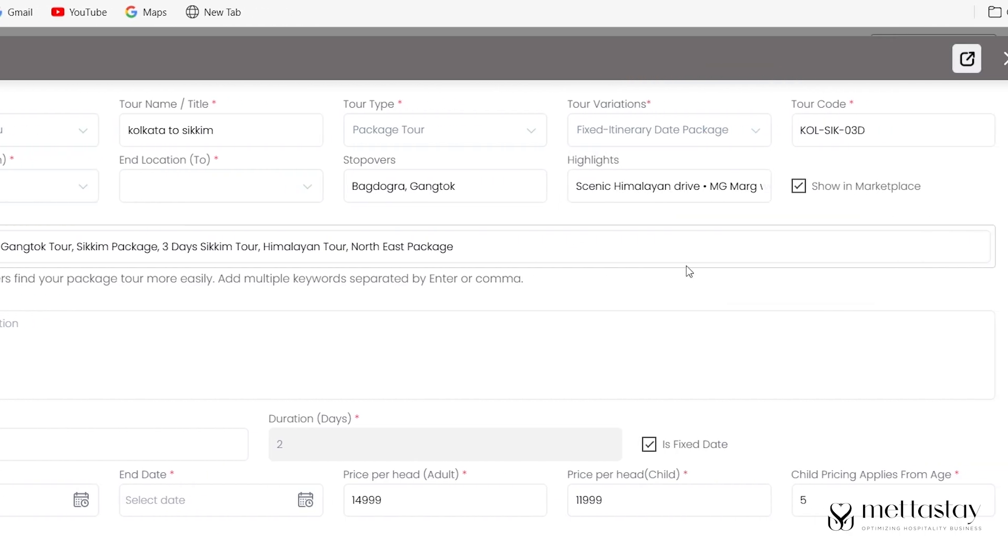
- Choose Kolkata as the start location and Gangtok as the end location
{"action": "left_click", "coordinate": [38, 195]}
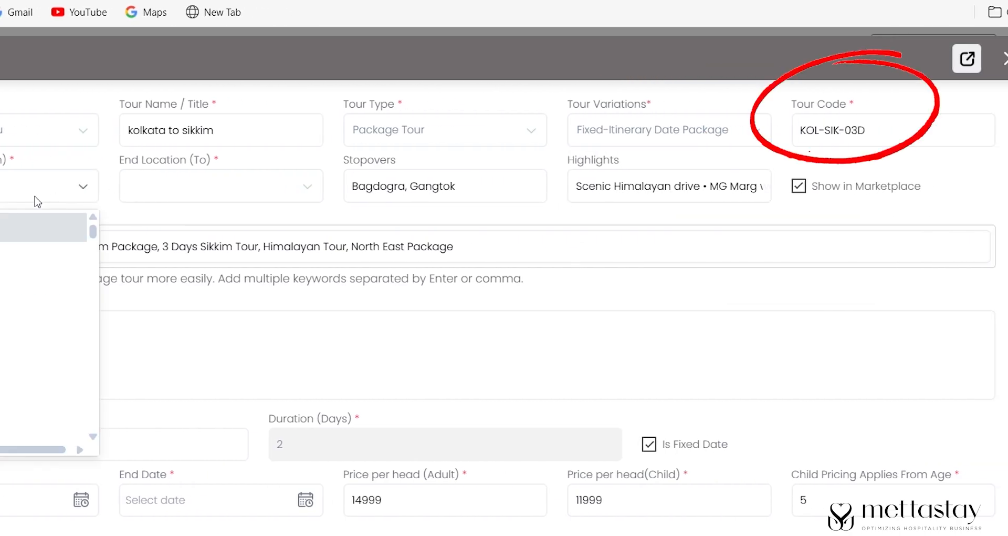
{"action": "type", "text": "kol"}
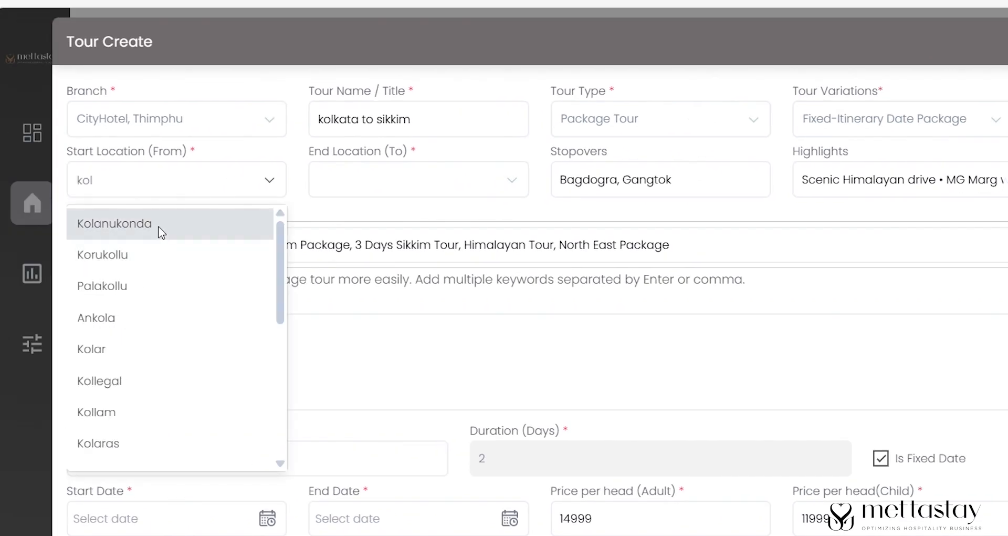
{"action": "left_click", "coordinate": [382, 189]}
{"action": "type", "text": "gangto"}
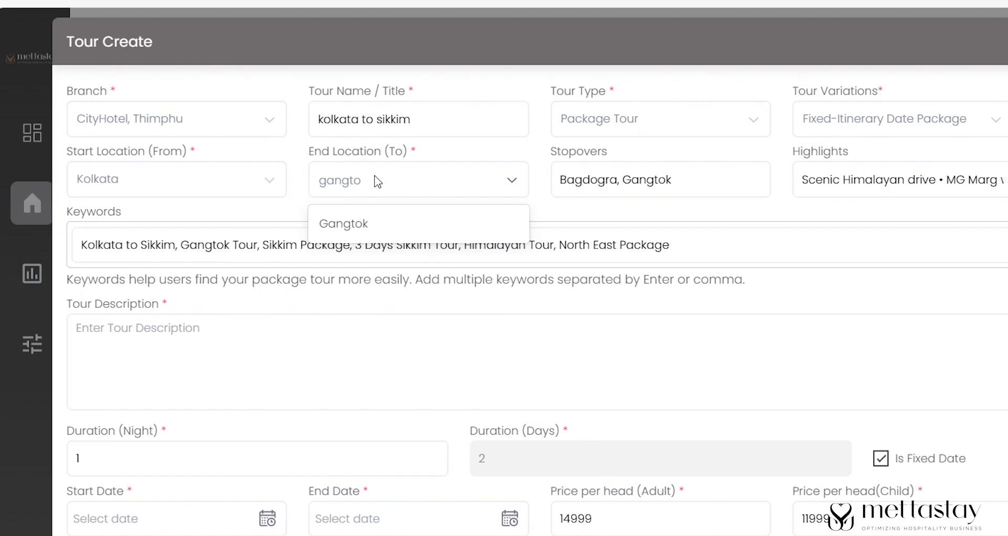
{"action": "left_click", "coordinate": [376, 233]}
- Begin the tour description with 'Comfortable acc'
{"action": "left_click_drag", "start_coordinate": [565, 179], "coordinate": [672, 179]}
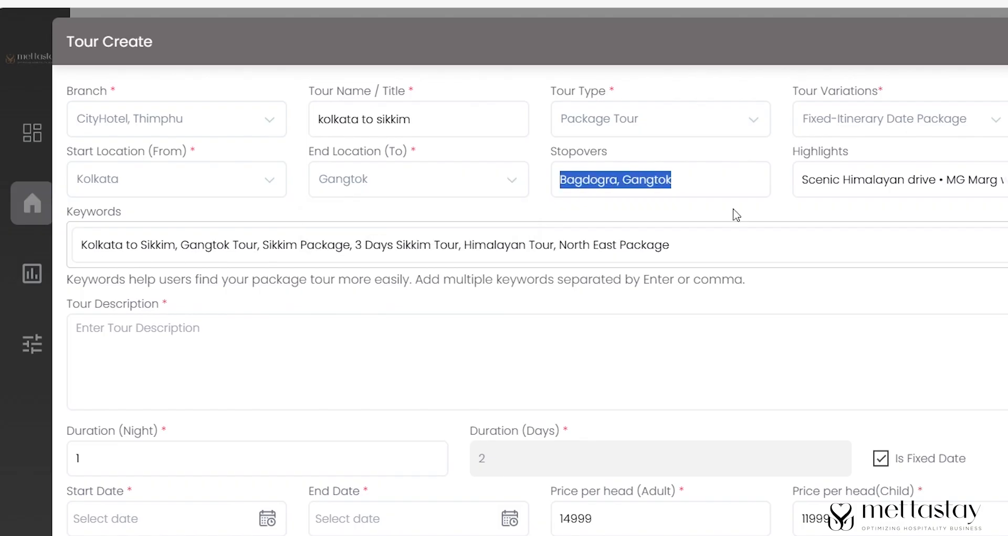
{"action": "left_click_drag", "start_coordinate": [816, 179], "coordinate": [987, 179]}
{"action": "left_click_drag", "start_coordinate": [83, 244], "coordinate": [352, 245]}
{"action": "left_click", "coordinate": [890, 289]}
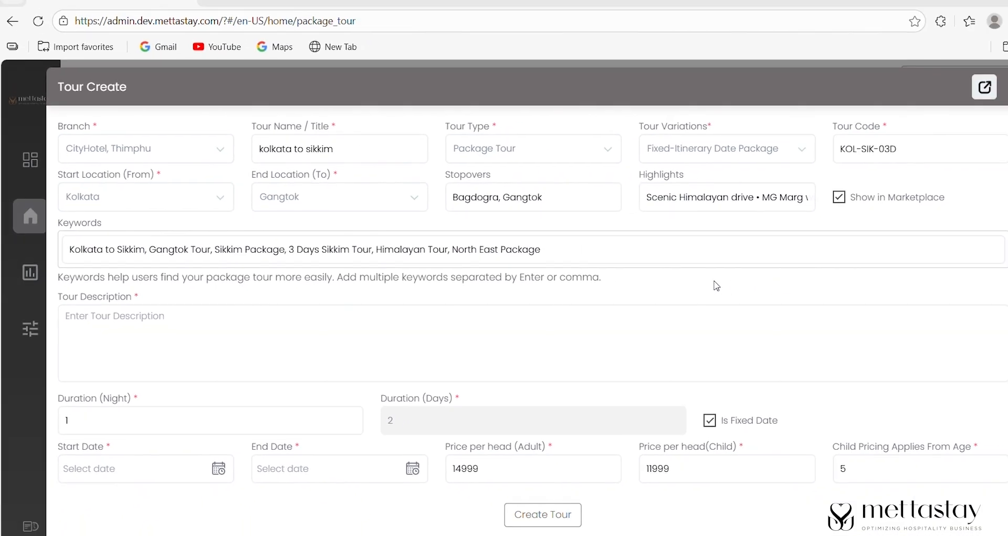
{"action": "left_click", "coordinate": [368, 359]}
{"action": "type", "text": "Comfortable accommodations"}
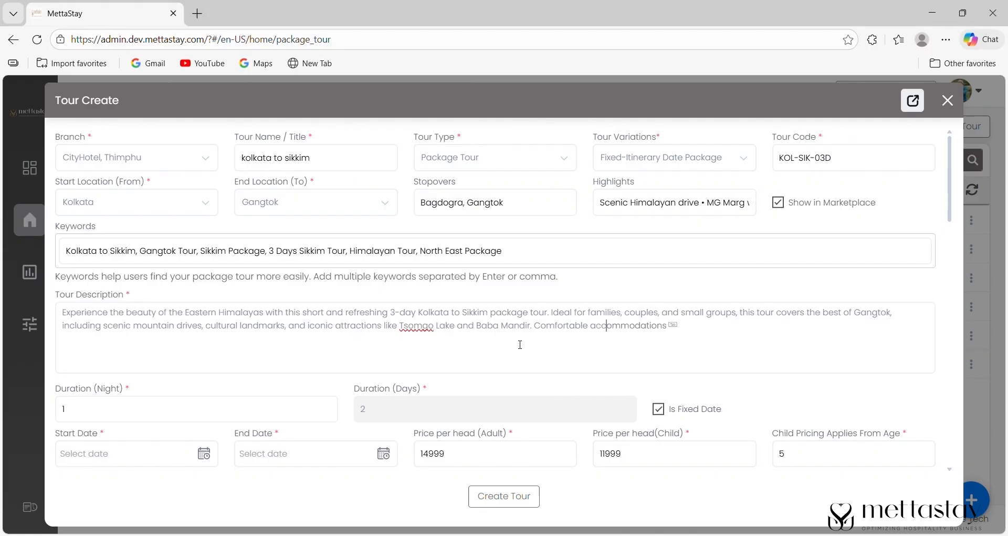
- Set the tour start date to 16 January 2026
{"action": "scroll", "coordinate": [441, 191], "scroll_direction": "down", "scroll_amount": 3}
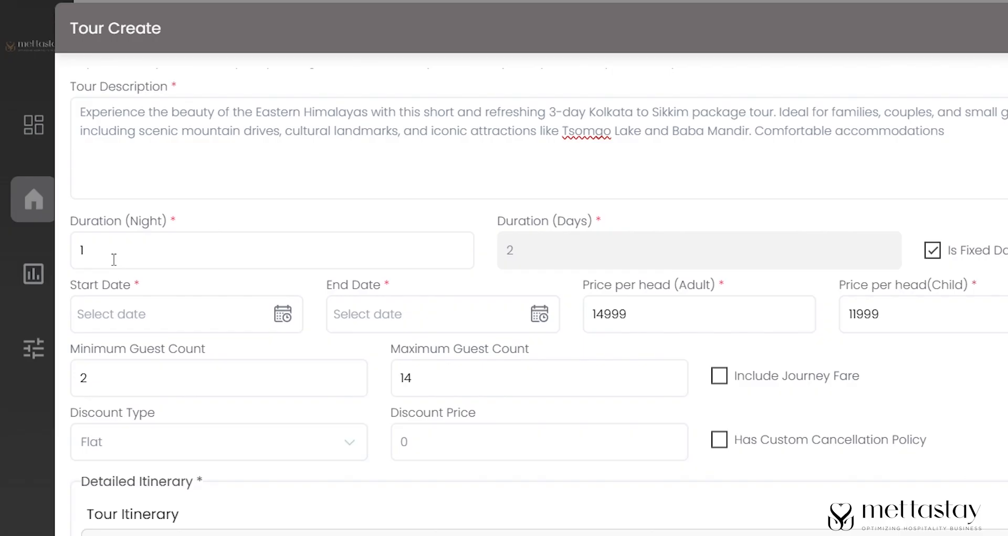
{"action": "left_click", "coordinate": [152, 317]}
{"action": "left_click", "coordinate": [285, 362]}
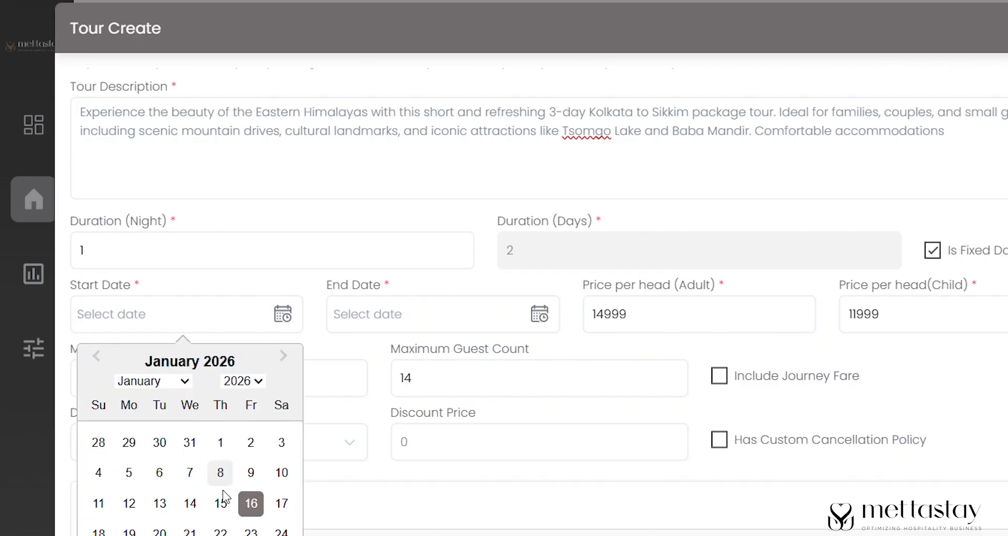
{"action": "left_click", "coordinate": [248, 504]}
- Replace the 14999 adult price with 5999 and the 11999 child price with 4999
{"action": "left_click_drag", "start_coordinate": [643, 317], "coordinate": [554, 326]}
{"action": "key", "text": "BackSpace"}
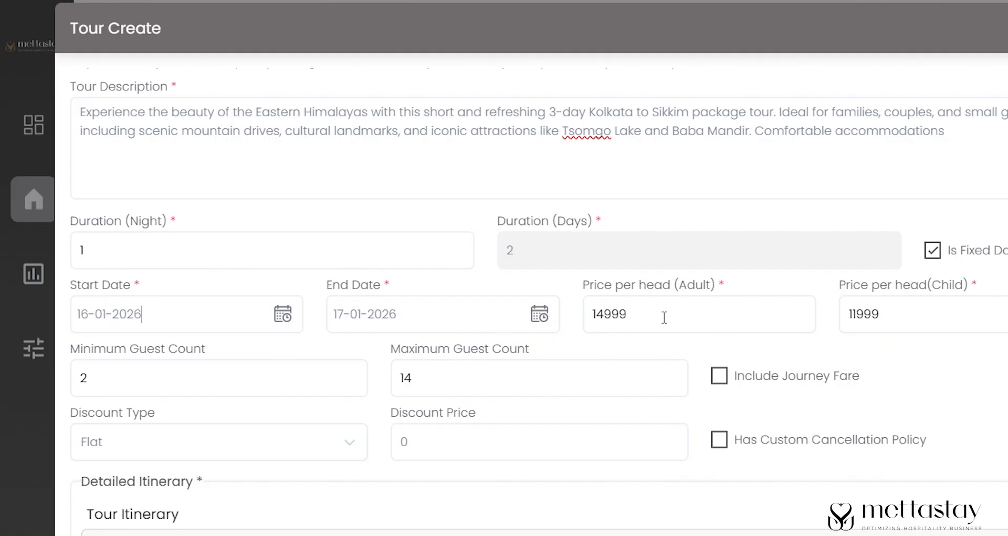
{"action": "left_click_drag", "start_coordinate": [644, 315], "coordinate": [555, 331]}
{"action": "key", "text": "BackSpace"}
{"action": "type", "text": "5999"}
{"action": "left_click", "coordinate": [912, 315]}
{"action": "key", "text": "ctrl+a"}
{"action": "key", "text": "BackSpace"}
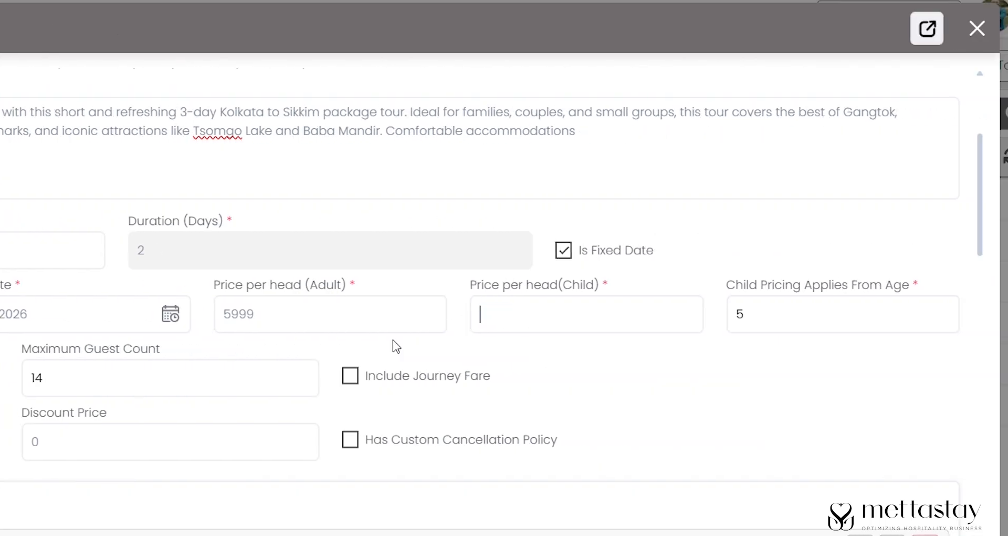
{"action": "type", "text": "49999"}
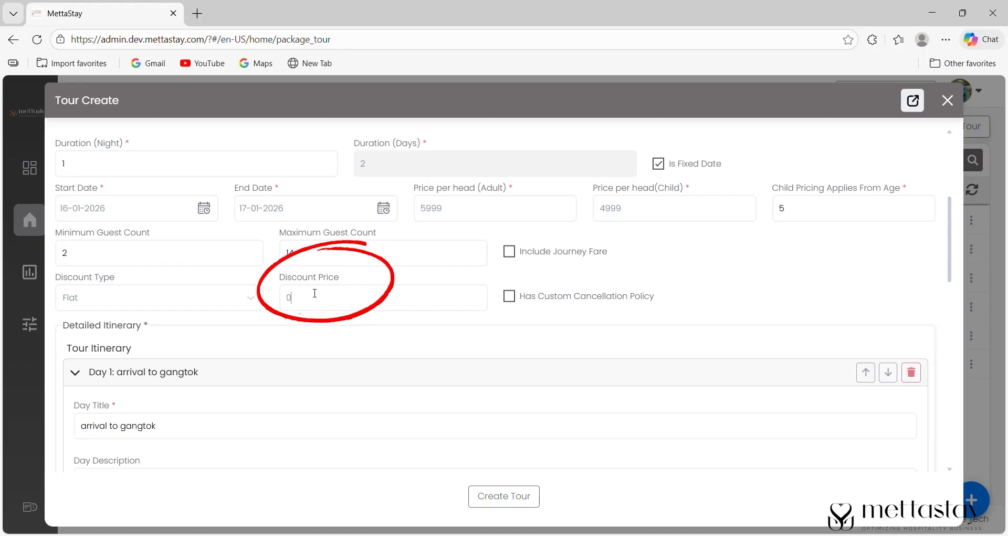
- Paste the Day 1 description into the Detailed Itinerary and start the activity description
{"action": "scroll", "coordinate": [769, 349], "scroll_direction": "down", "scroll_amount": 2}
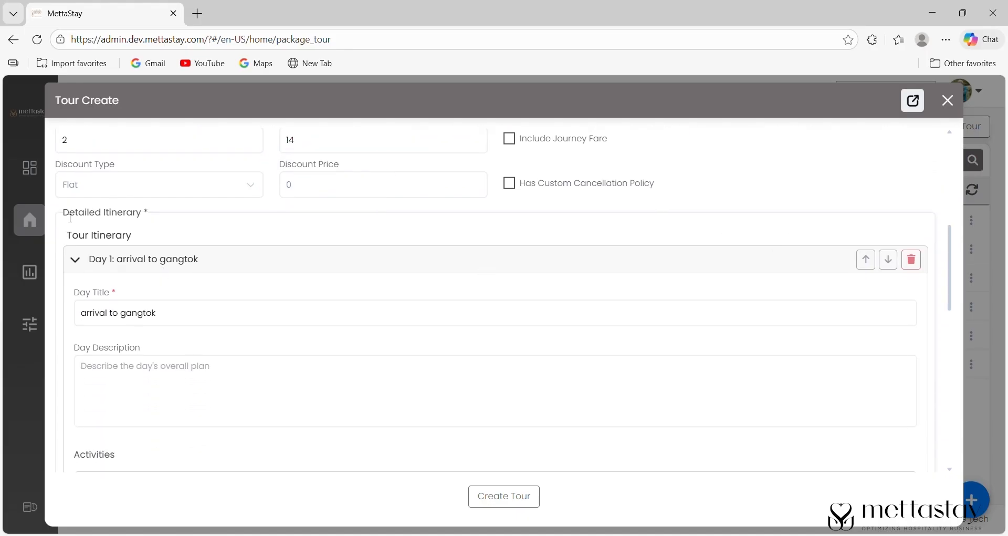
{"action": "left_click_drag", "start_coordinate": [64, 214], "coordinate": [146, 232]}
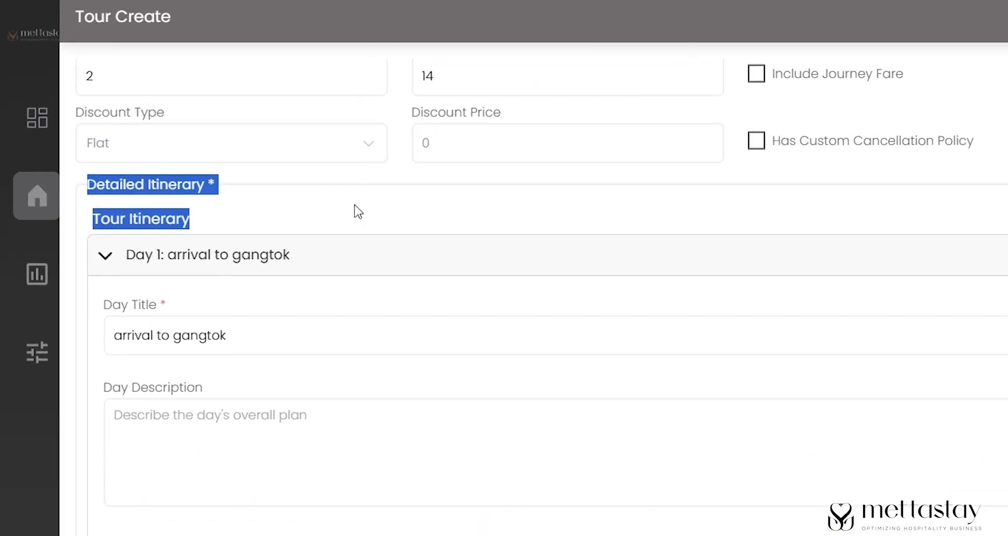
{"action": "left_click", "coordinate": [355, 206]}
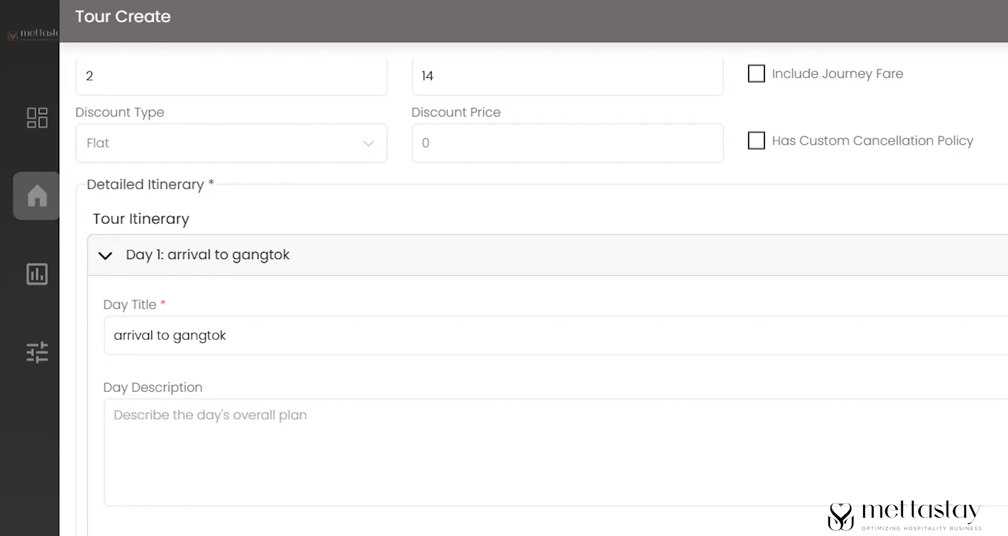
{"action": "scroll", "coordinate": [542, 287], "scroll_direction": "down", "scroll_amount": 1}
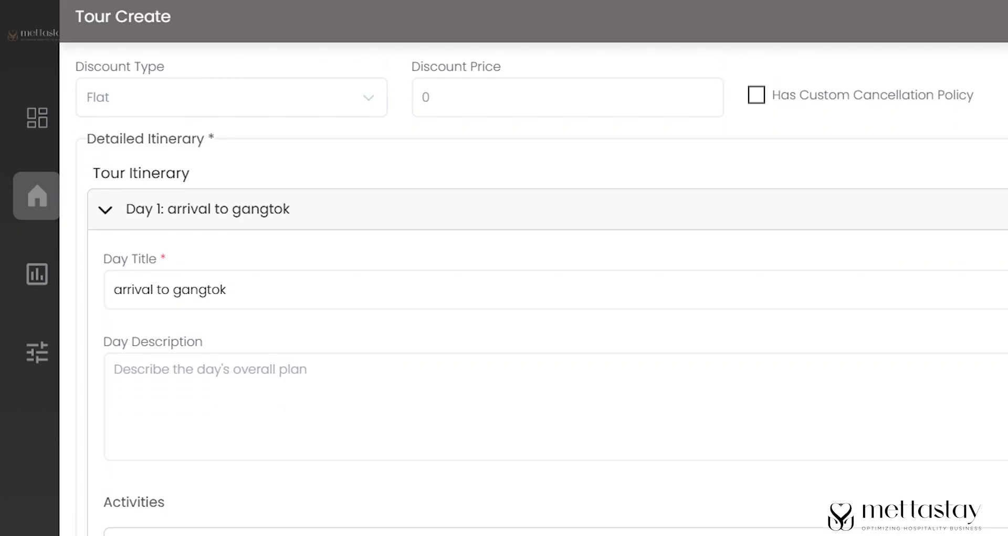
{"action": "scroll", "coordinate": [96, 290], "scroll_direction": "down", "scroll_amount": 2}
{"action": "left_click", "coordinate": [226, 305]}
{"action": "type", "text": "Arrival from Kolkata to Bagdogra / NJP followed by a scenic drive to Gangtok. After hotel check-in, explore local attractions."}
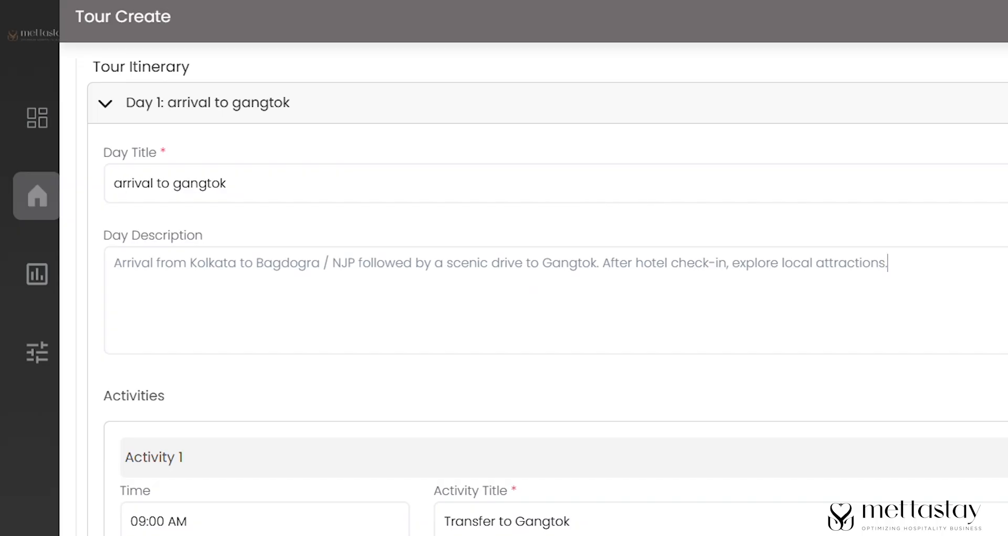
{"action": "scroll", "coordinate": [554, 301], "scroll_direction": "down", "scroll_amount": 3}
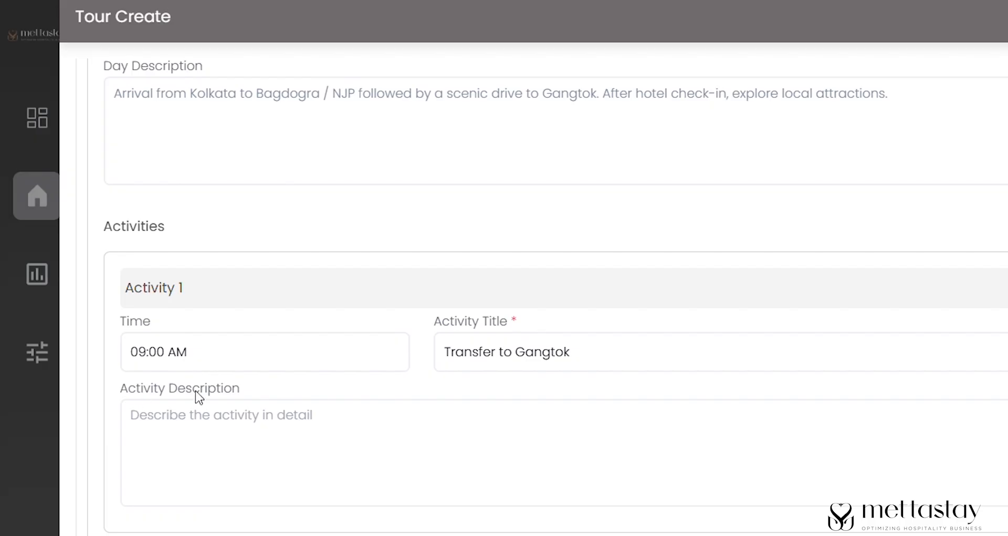
{"action": "left_click_drag", "start_coordinate": [144, 355], "coordinate": [333, 373]}
{"action": "left_click_drag", "start_coordinate": [433, 348], "coordinate": [725, 383]}
{"action": "left_click", "coordinate": [289, 491]}
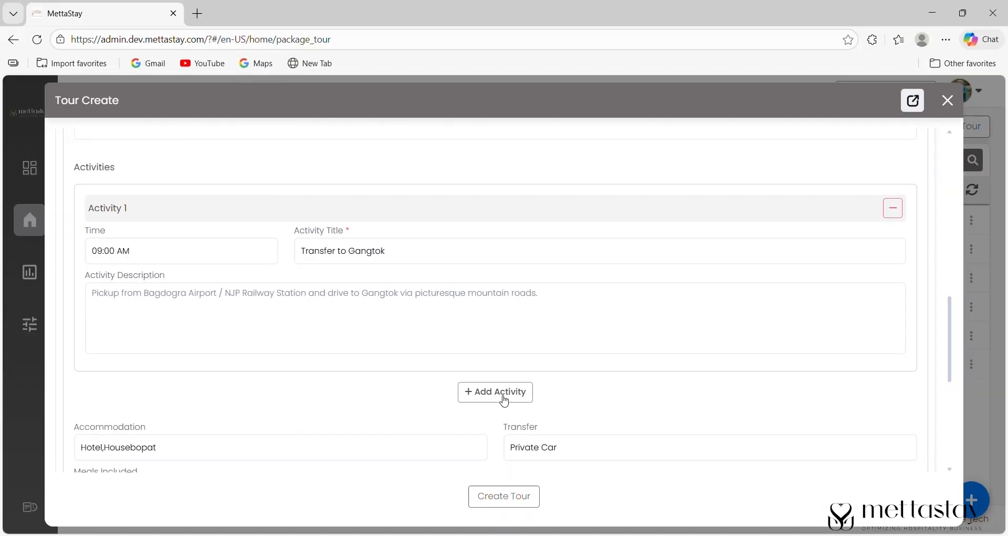
- Add a second activity to Day 1, then add and remove an empty Day 2
{"action": "left_click", "coordinate": [496, 327]}
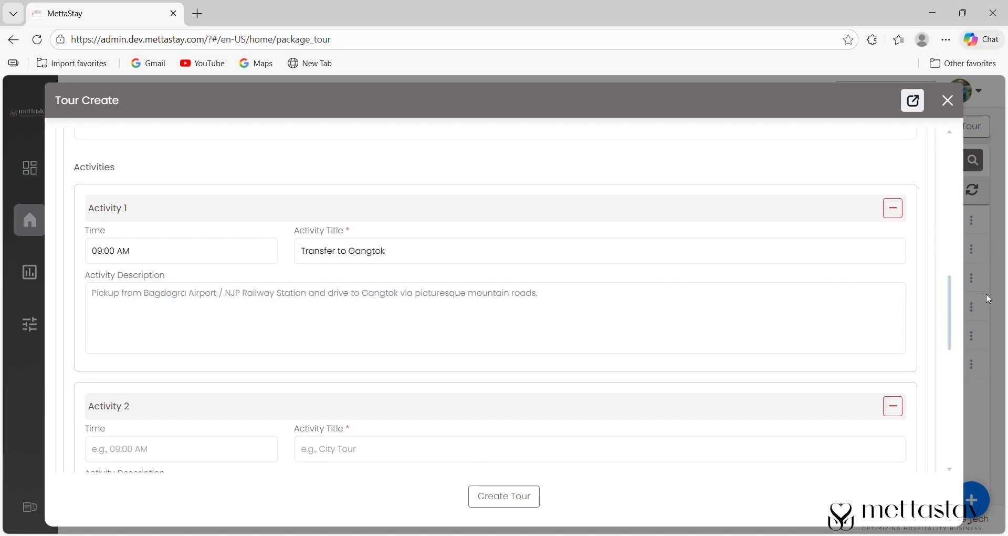
{"action": "scroll", "coordinate": [916, 322], "scroll_direction": "down", "scroll_amount": 8}
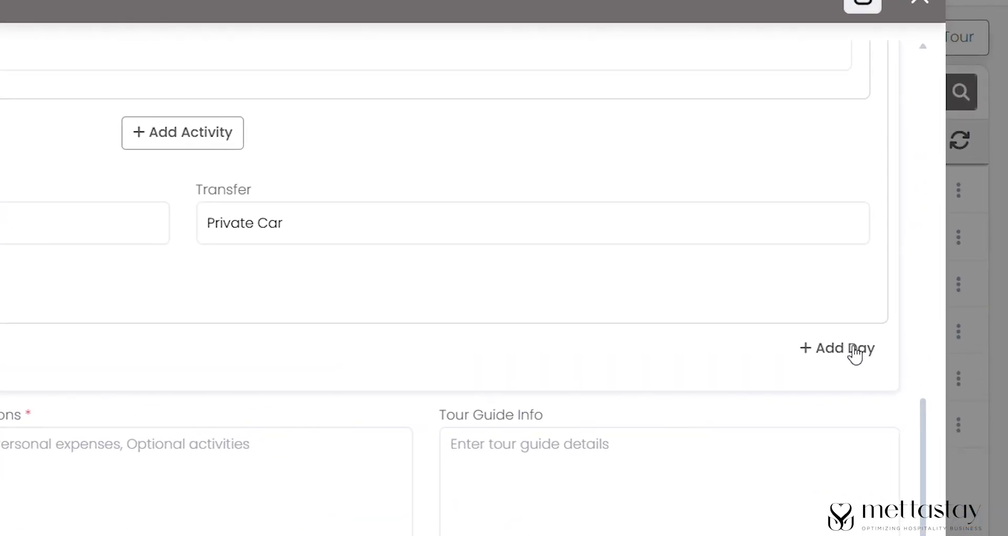
{"action": "left_click", "coordinate": [855, 353]}
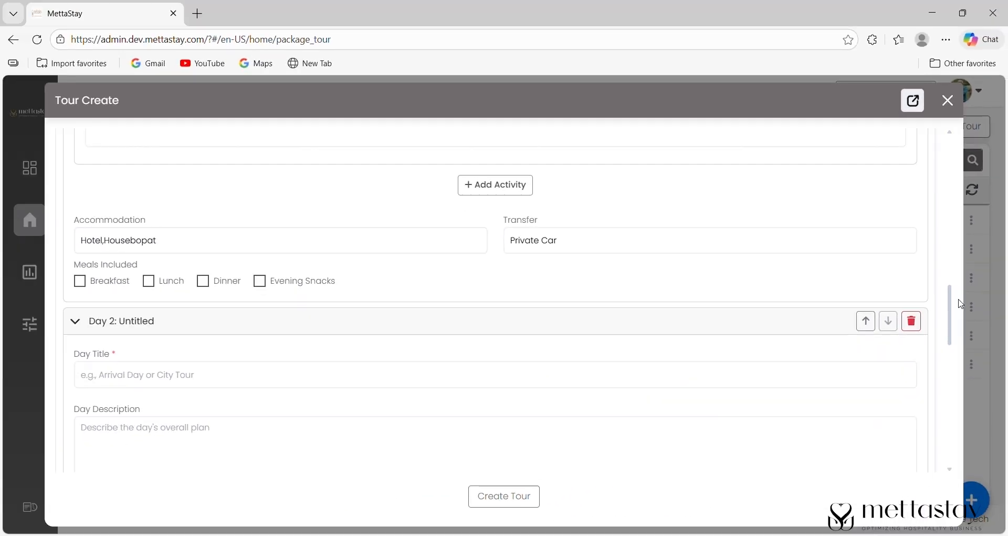
{"action": "left_click_drag", "start_coordinate": [929, 318], "coordinate": [931, 327]}
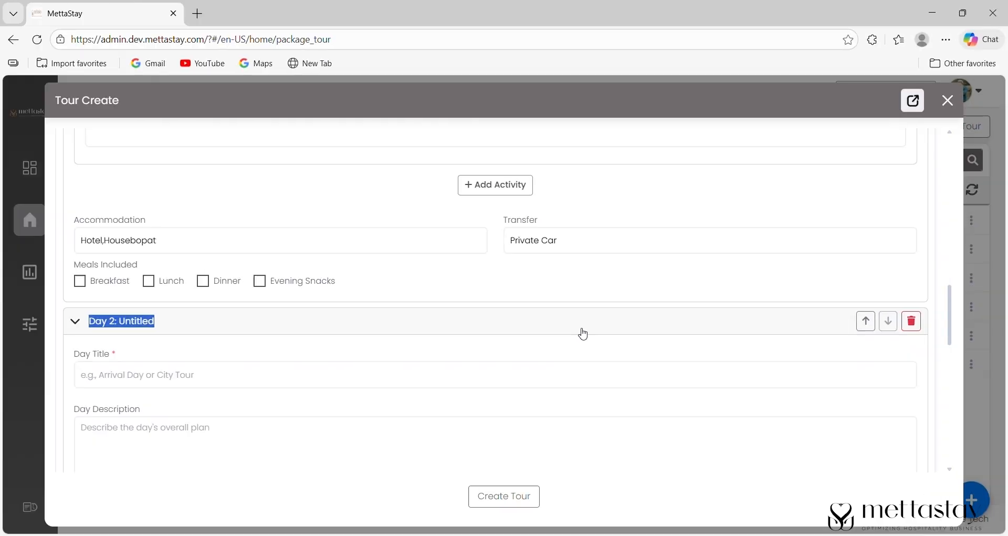
{"action": "left_click", "coordinate": [581, 333]}
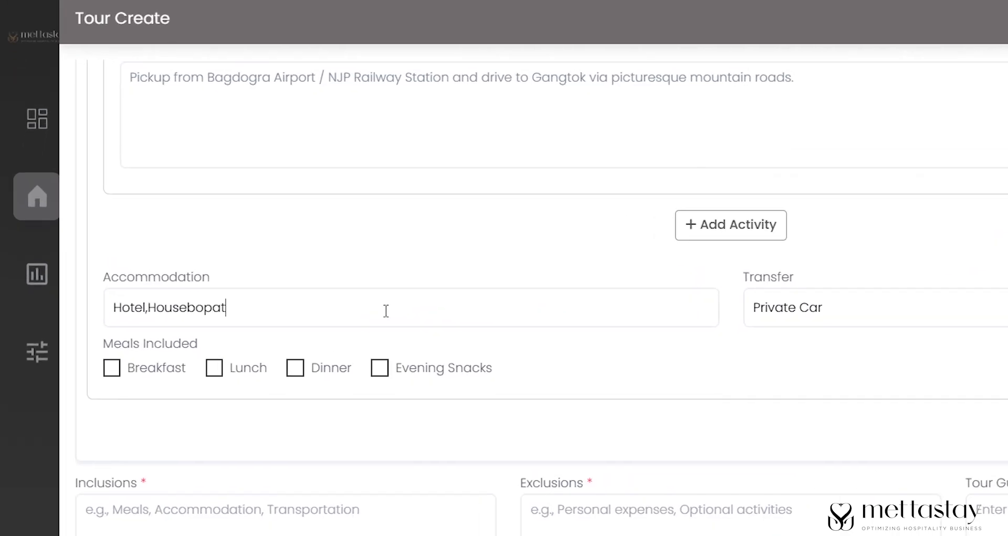
- Correct the accommodation to 'Hotel, Houseboat' and include Breakfast and Dinner meals
{"action": "key", "text": "BackSpace"}
{"action": "key", "text": "BackSpace"}
{"action": "key", "text": "BackSpace"}
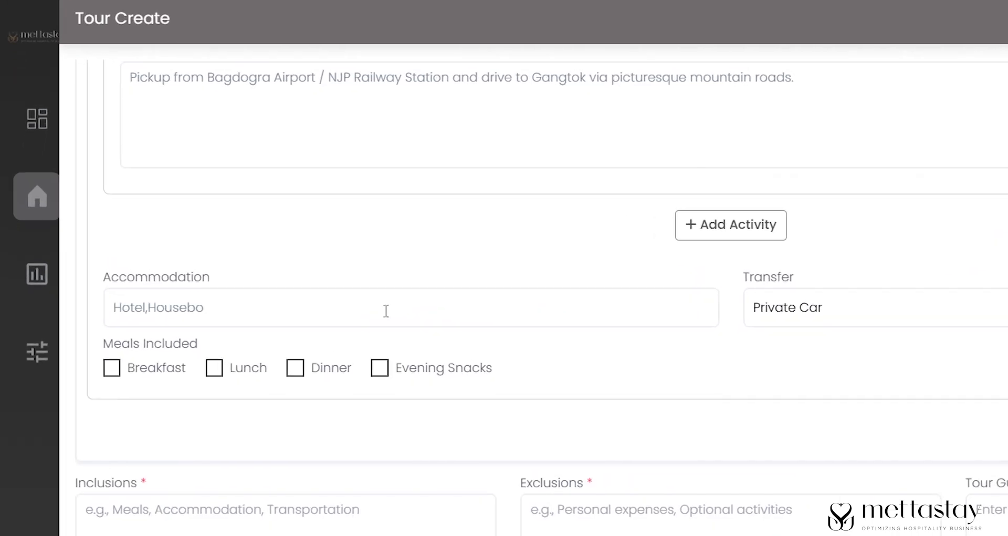
{"action": "type", "text": "at"}
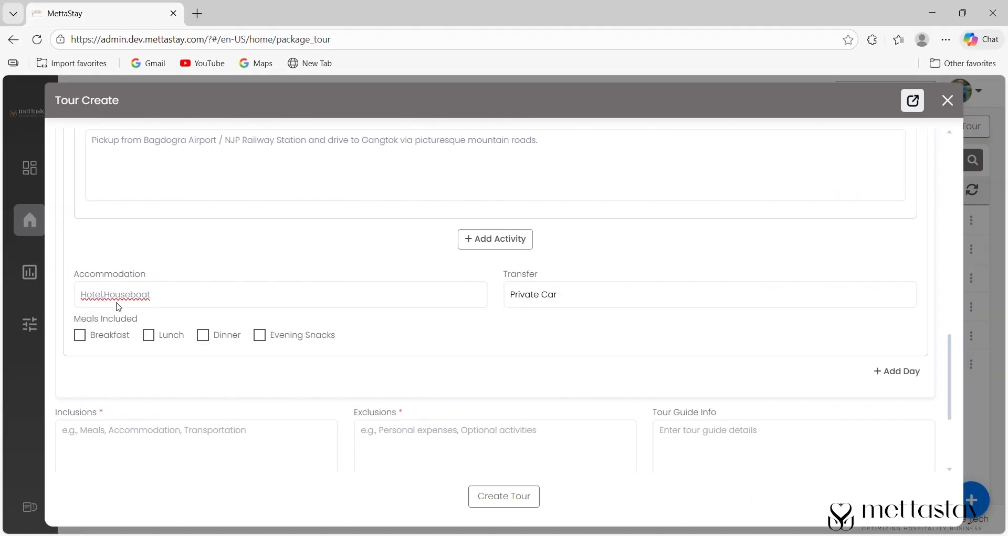
{"action": "left_click", "coordinate": [572, 297]}
{"action": "left_click_drag", "start_coordinate": [515, 294], "coordinate": [552, 294]}
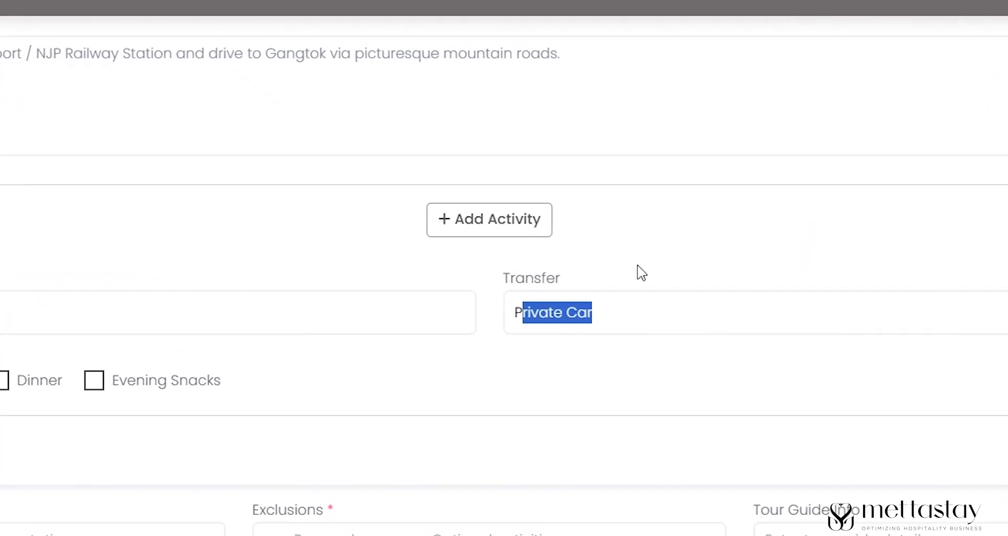
{"action": "left_click", "coordinate": [582, 266]}
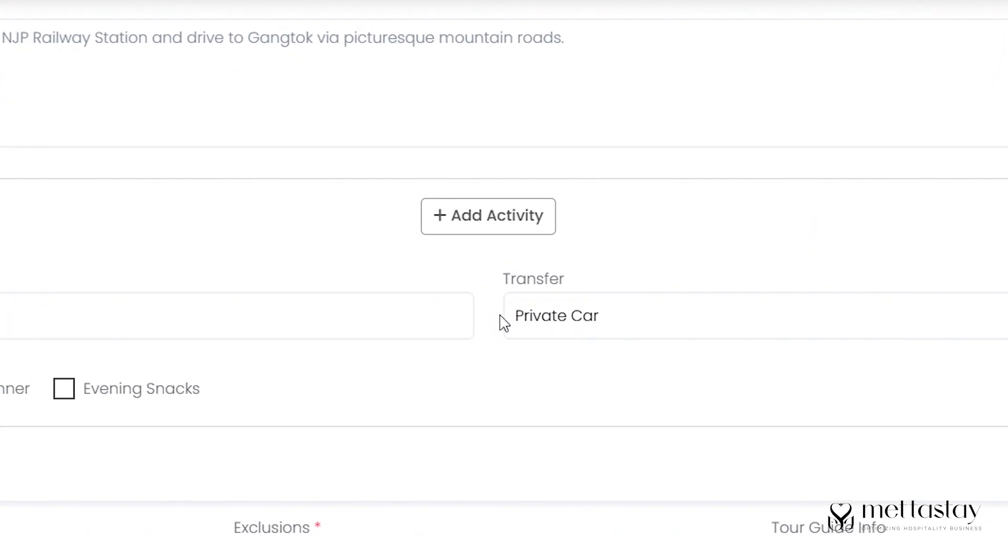
{"action": "left_click_drag", "start_coordinate": [511, 318], "coordinate": [658, 323]}
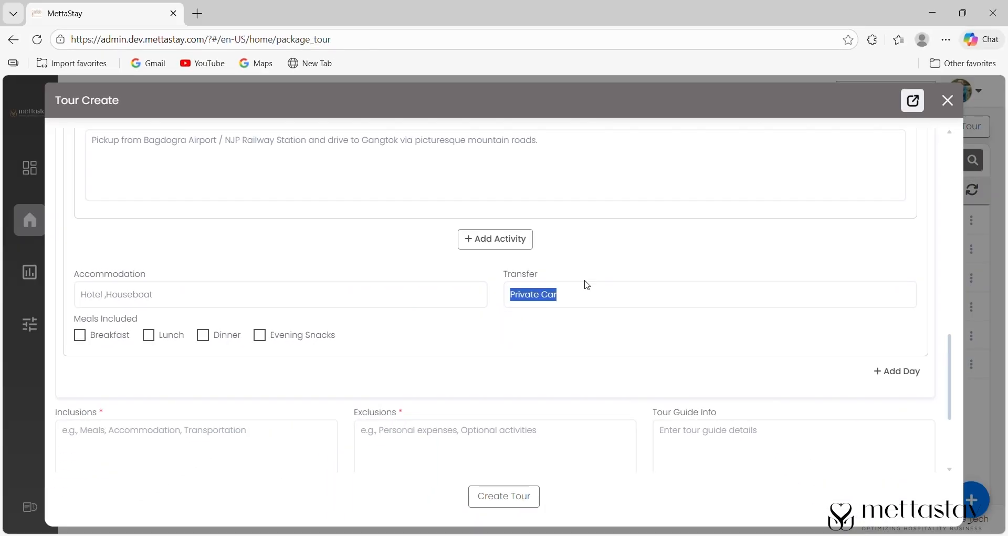
{"action": "left_click", "coordinate": [587, 285]}
{"action": "scroll", "coordinate": [951, 351], "scroll_direction": "down", "scroll_amount": 1}
{"action": "left_click", "coordinate": [80, 282]}
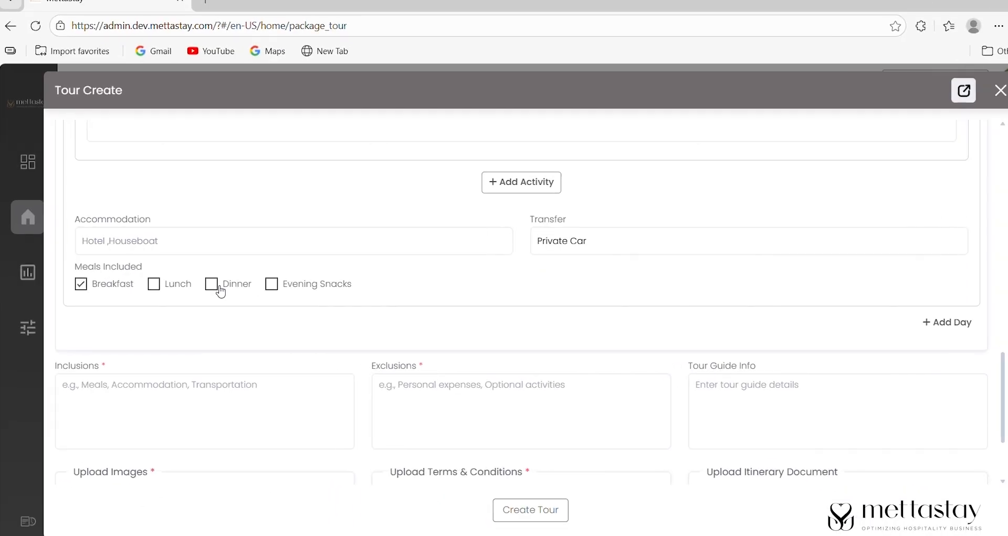
{"action": "left_click", "coordinate": [203, 282]}
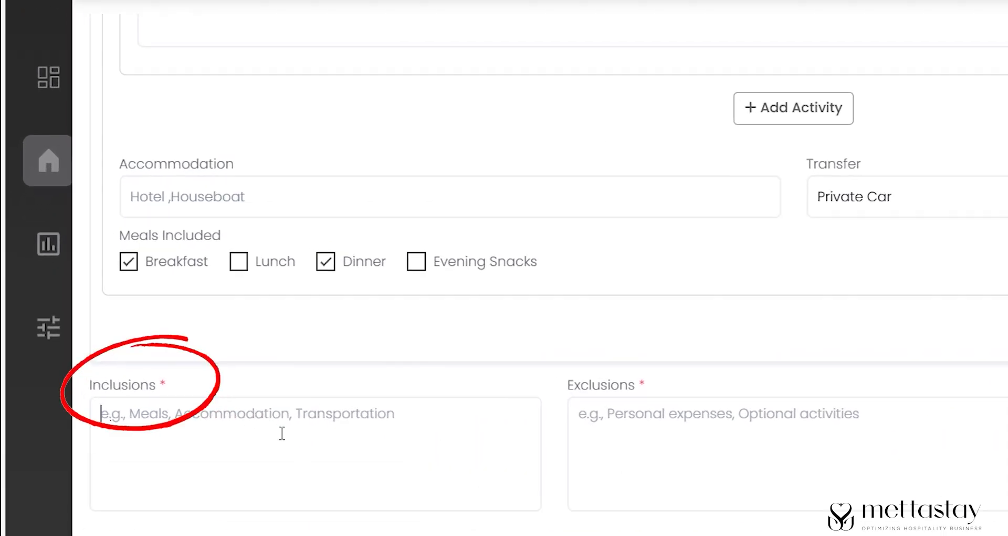
- Paste the tour inclusions, exclusions and tour guide info, then bring up Add Images
{"action": "left_click", "coordinate": [190, 390]}
{"action": "type", "text": "2 Nights accommodation in Gangtok • Daily breakfast & dinner • All transfers & sightseeing by private vehicle • Tsomgo Lake & Baba Mandir excursion (permit included) • Driver allowance, fuel & parking charges"}
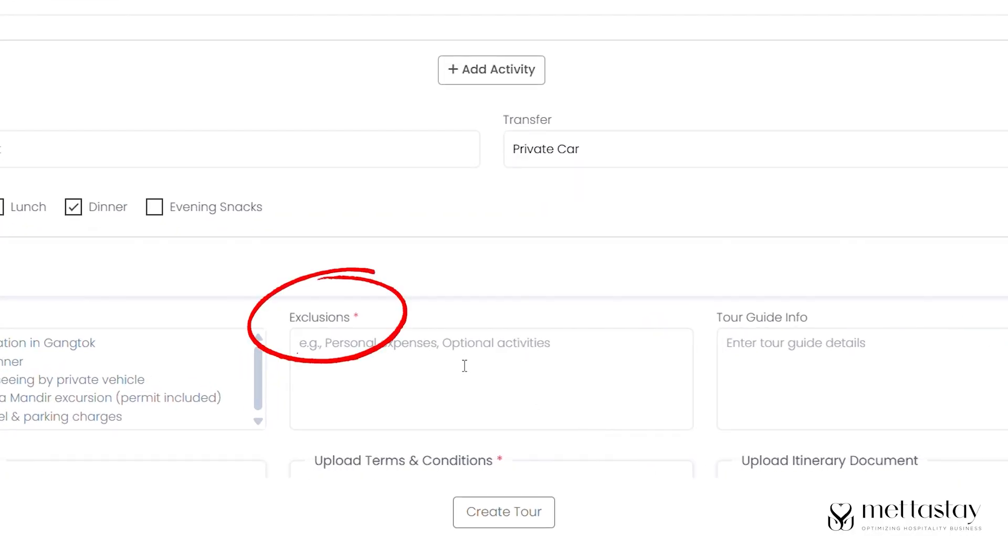
{"action": "left_click", "coordinate": [476, 391]}
{"action": "type", "text": "• Airfare / Train fare • Personal expenses (laundry, tips, shopping) • Nathula Pass (optional, subject to availability) • Anything not mentioned in inclusions"}
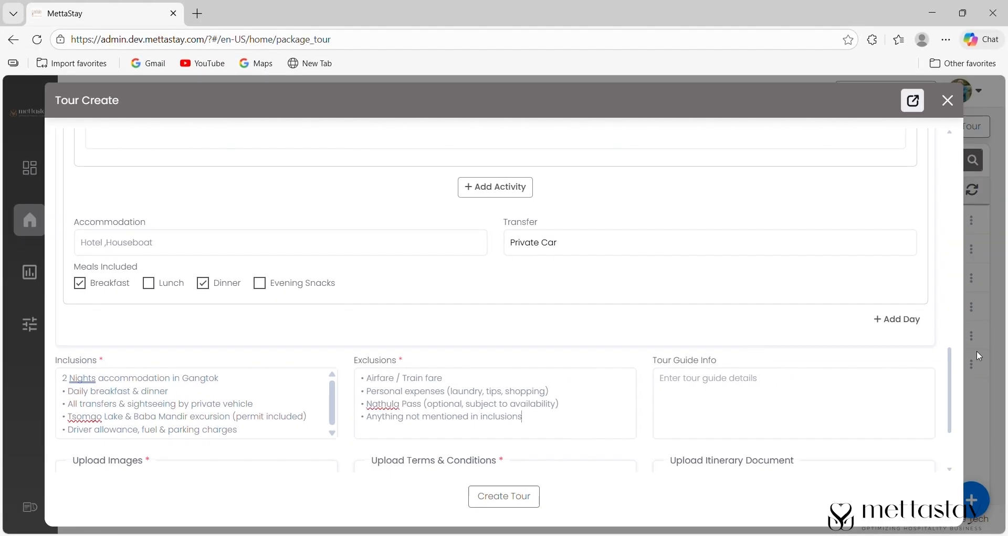
{"action": "left_click_drag", "start_coordinate": [949, 361], "coordinate": [957, 388]}
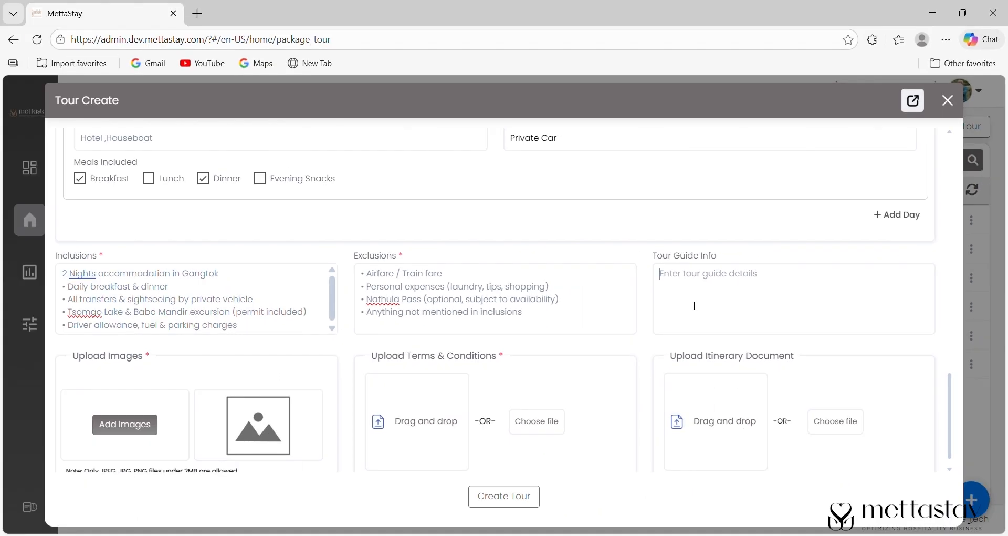
{"action": "left_click", "coordinate": [551, 327]}
{"action": "type", "text": "Local driver-cum-guide assistance available during sightseeing. Professional guide on request (additional cost)."}
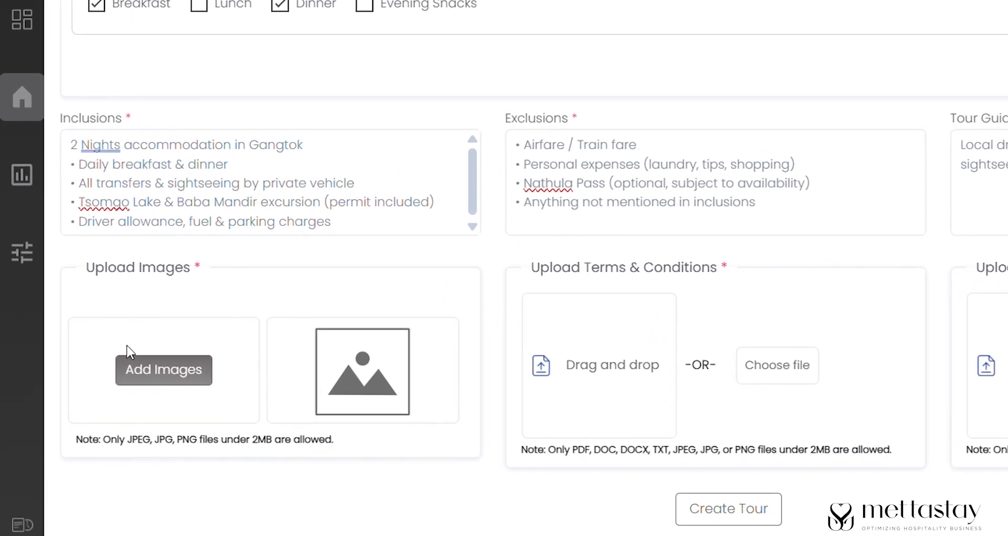
{"action": "left_click", "coordinate": [158, 373]}
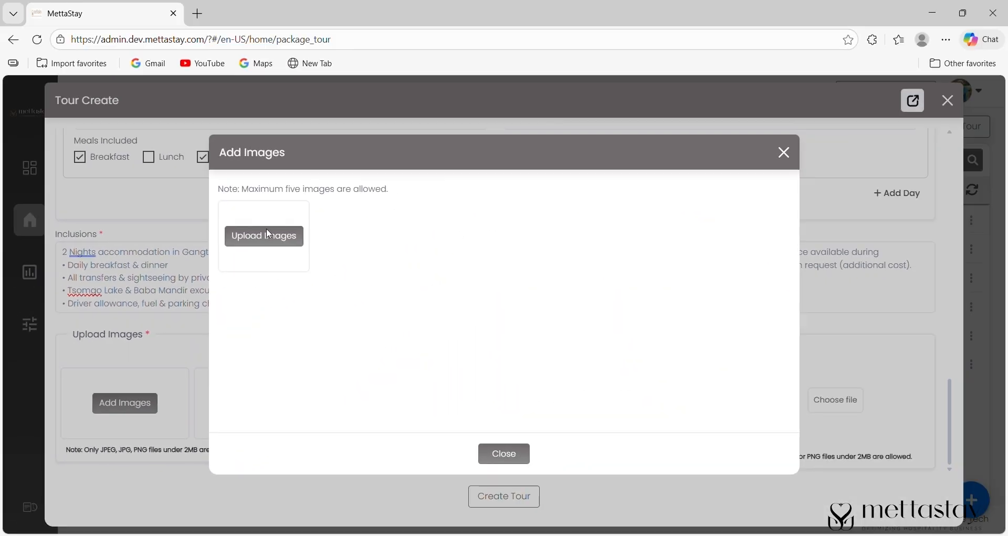
- Upload a mountain photo and the terms and conditions file, then create the tour
{"action": "left_click", "coordinate": [268, 235]}
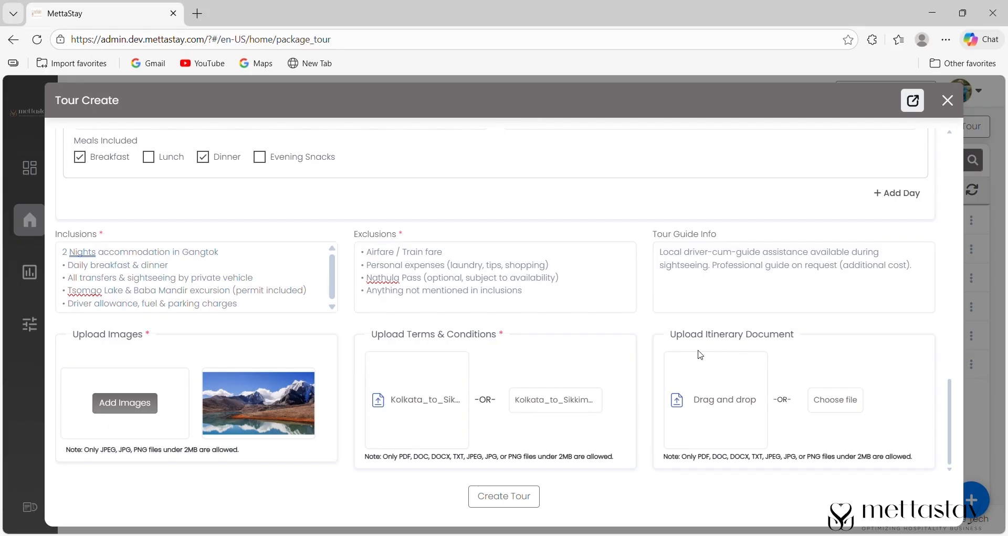
{"action": "left_click_drag", "start_coordinate": [677, 340], "coordinate": [801, 333]}
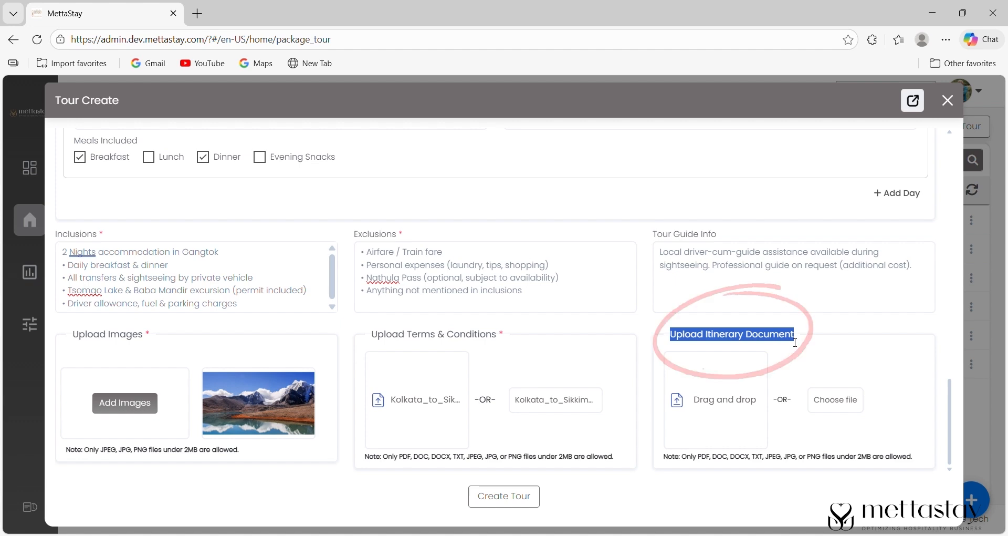
{"action": "left_click", "coordinate": [512, 350]}
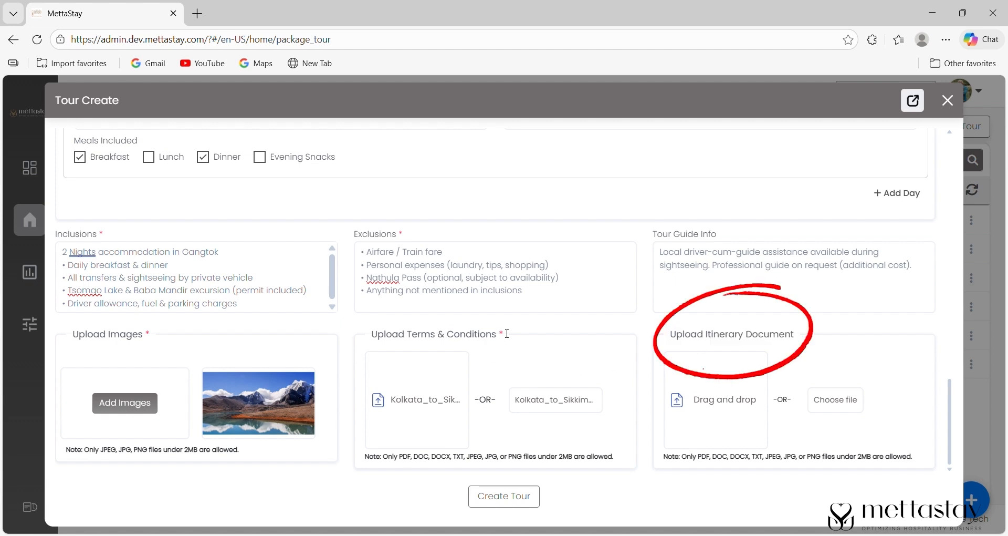
{"action": "double_click", "coordinate": [502, 337]}
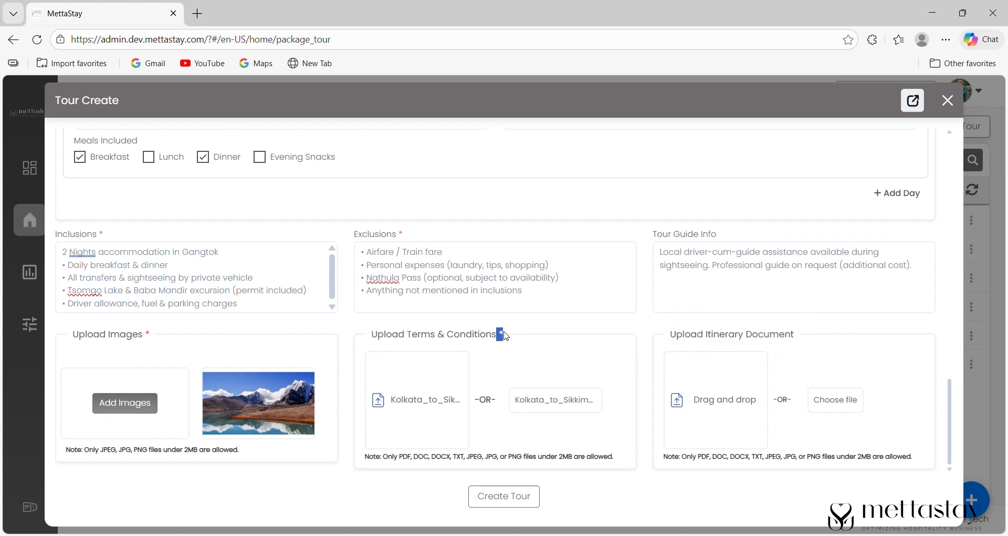
{"action": "left_click", "coordinate": [480, 363]}
{"action": "left_click_drag", "start_coordinate": [948, 415], "coordinate": [975, 447]}
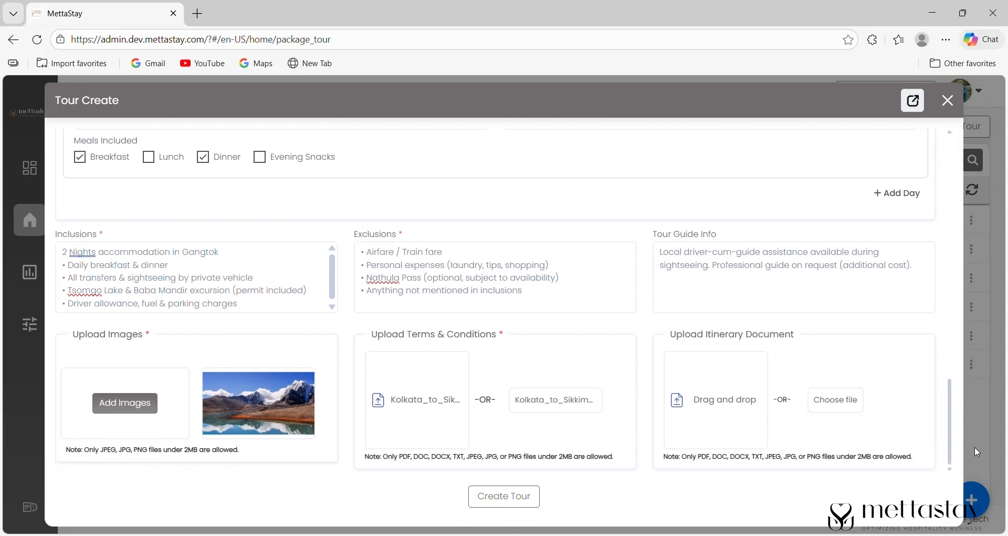
{"action": "left_click", "coordinate": [505, 497]}
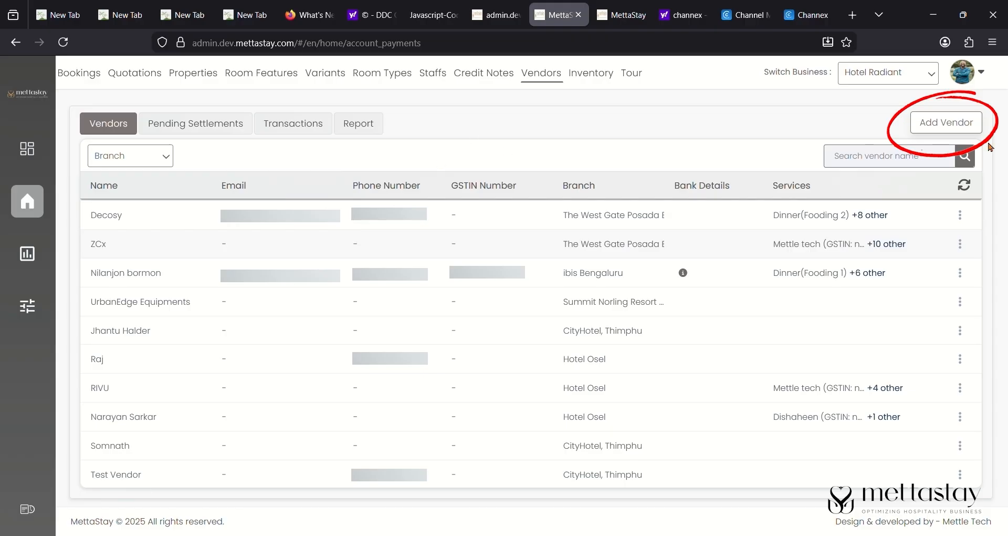
- Enter the new vendor's name, e-mail, phone and address, assigned to Kurseong Kothee Homestay
{"action": "left_click", "coordinate": [941, 125]}
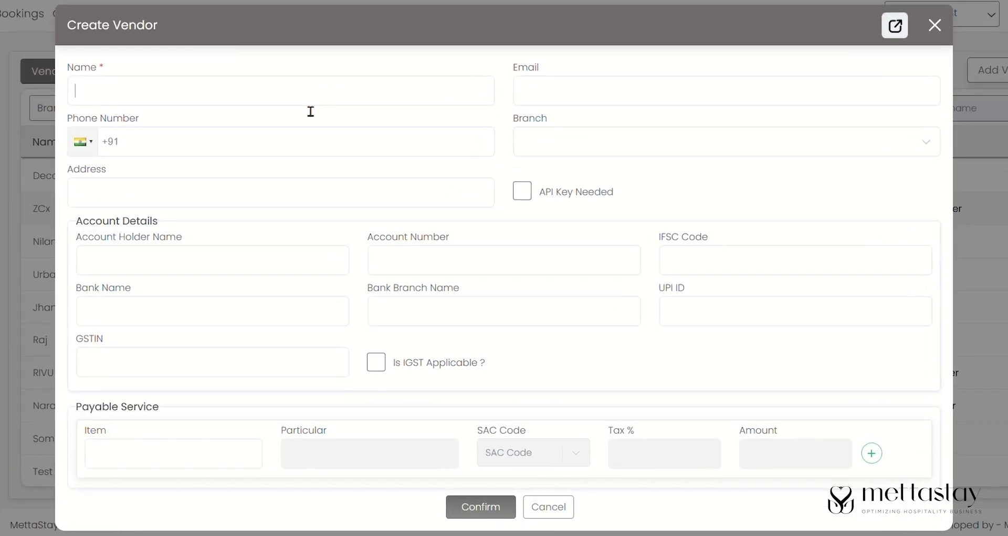
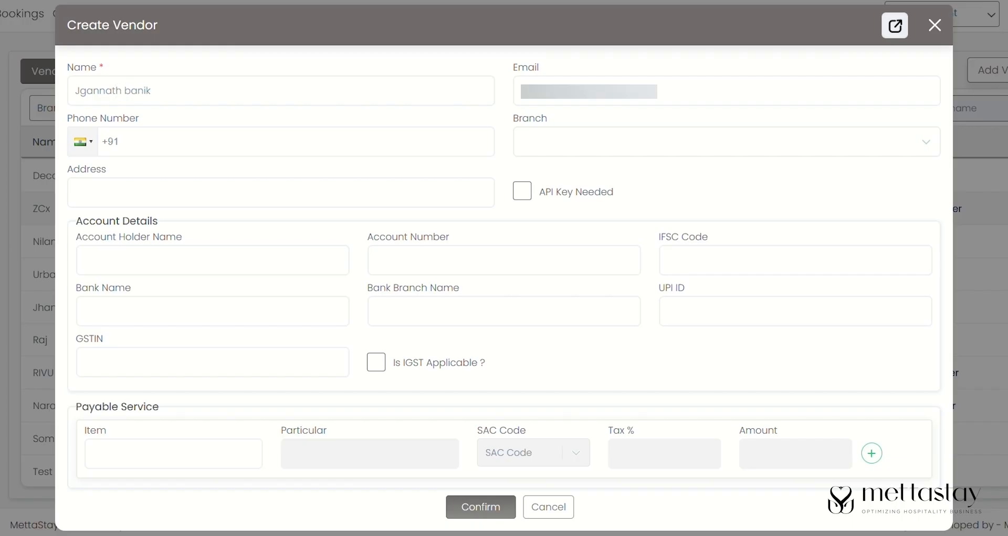
{"action": "left_click", "coordinate": [617, 103]}
{"action": "type", "text": "jagom"}
{"action": "left_click", "coordinate": [414, 132]}
{"action": "type", "text": "9"}
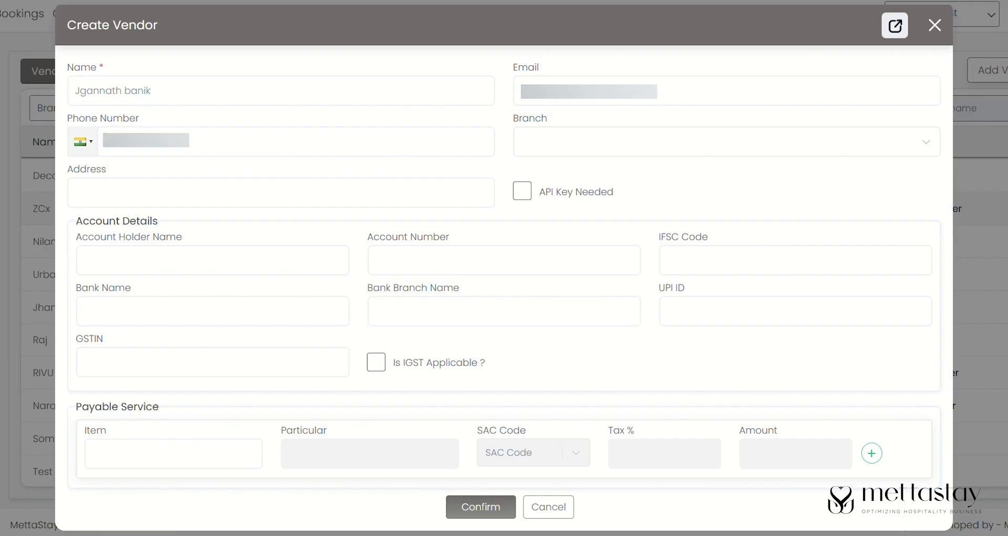
{"action": "left_click", "coordinate": [610, 153]}
{"action": "left_click", "coordinate": [617, 265]}
{"action": "left_click", "coordinate": [192, 201]}
{"action": "type", "text": "Chandmari, kalyani"}
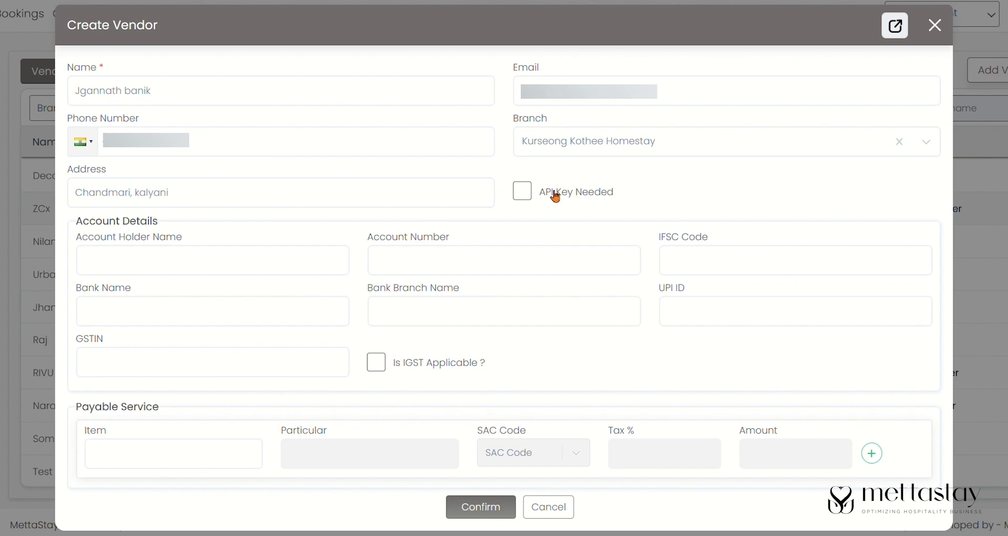
- Fill the vendor's bank details (State Bank of India, Salt Lake Sector V) and mark IGST applicable
{"action": "left_click", "coordinate": [237, 268]}
{"action": "key", "text": "ctrl+v"}
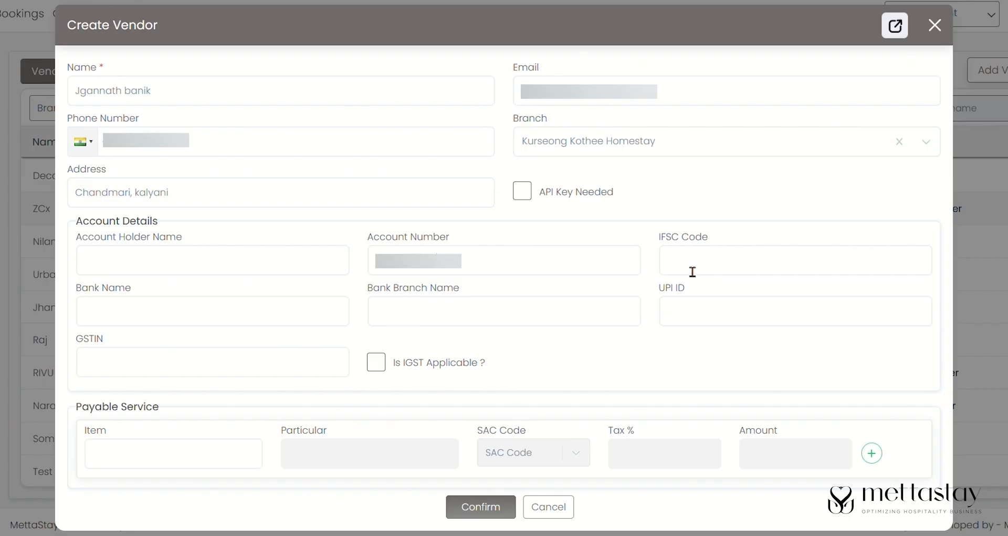
{"action": "key", "text": "ctrl+v"}
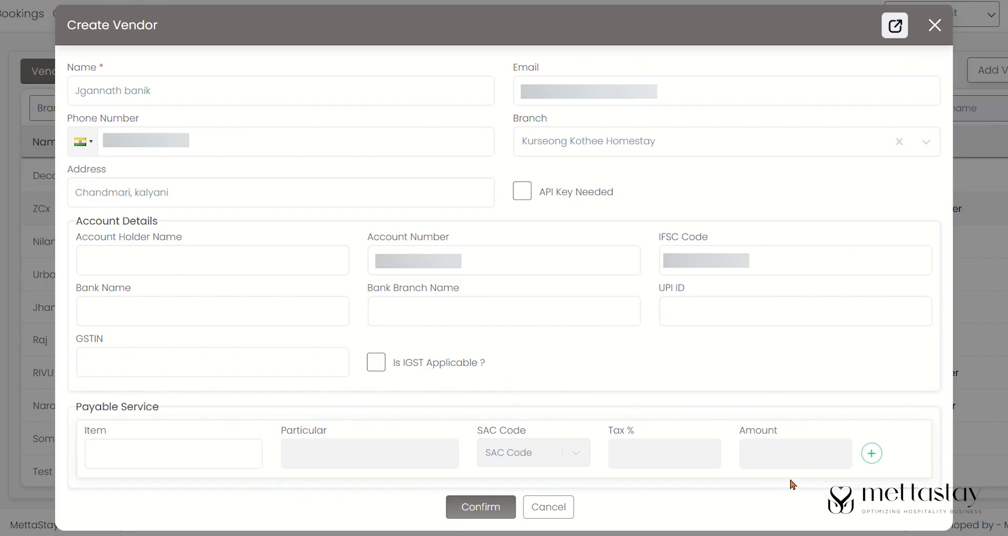
{"action": "left_click", "coordinate": [258, 309]}
{"action": "type", "text": "State bank of india"}
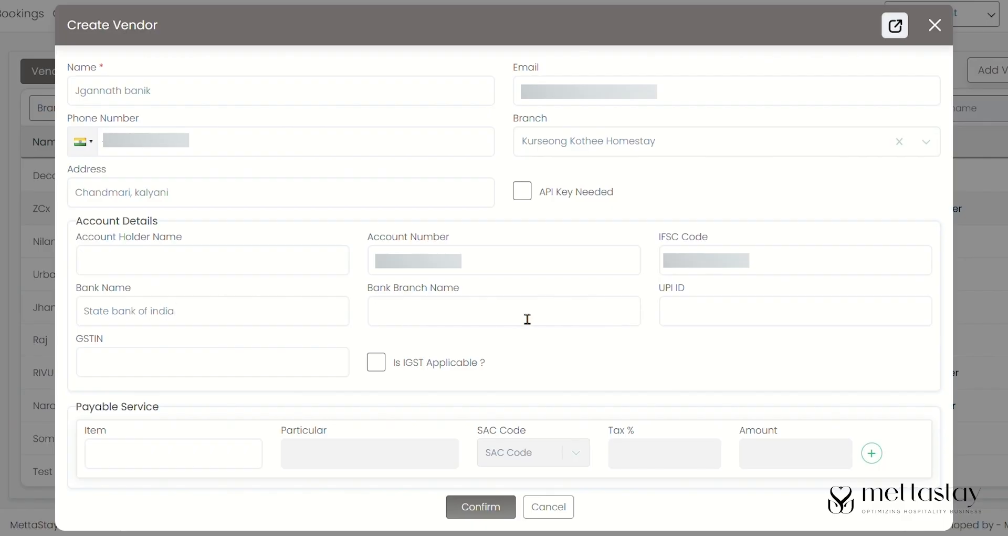
{"action": "type", "text": "Salt Lake Sector V"}
{"action": "left_click", "coordinate": [703, 315]}
{"action": "left_click", "coordinate": [208, 375]}
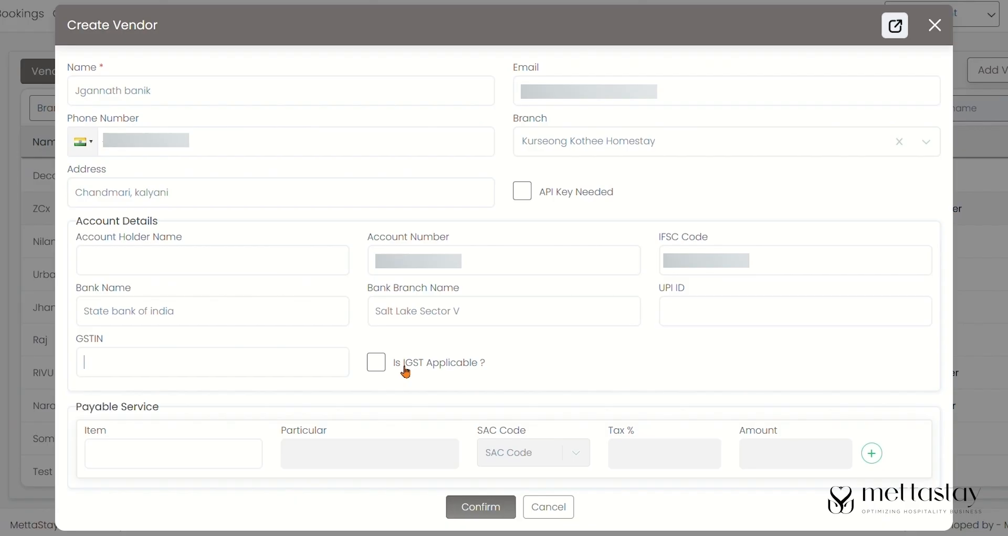
{"action": "left_click", "coordinate": [377, 367]}
- Add a vival Soap service with SAC 996331 and amount 50, save, and make it default
{"action": "left_click", "coordinate": [190, 454]}
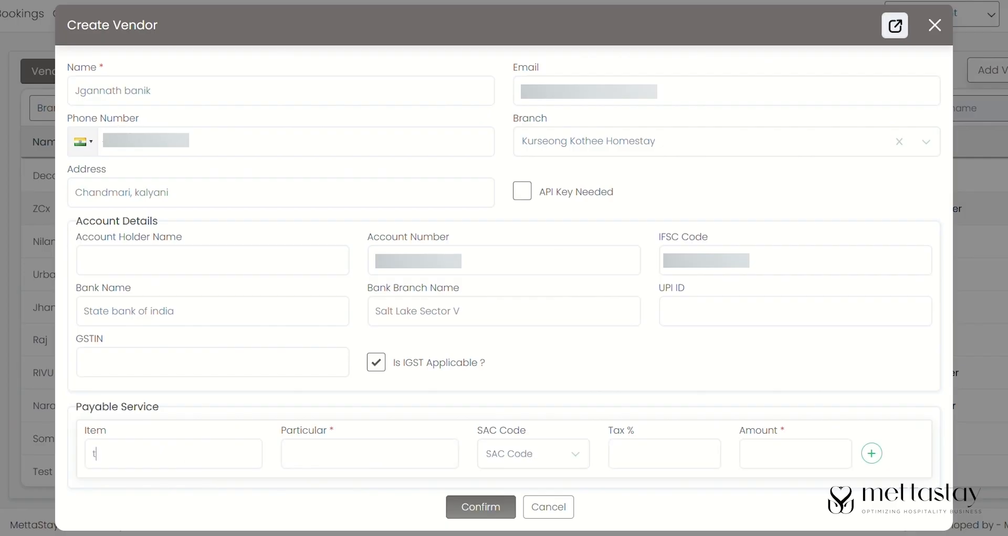
{"action": "type", "text": "So"}
{"action": "type", "text": "ap"}
{"action": "type", "text": "1"}
{"action": "left_click", "coordinate": [490, 452]}
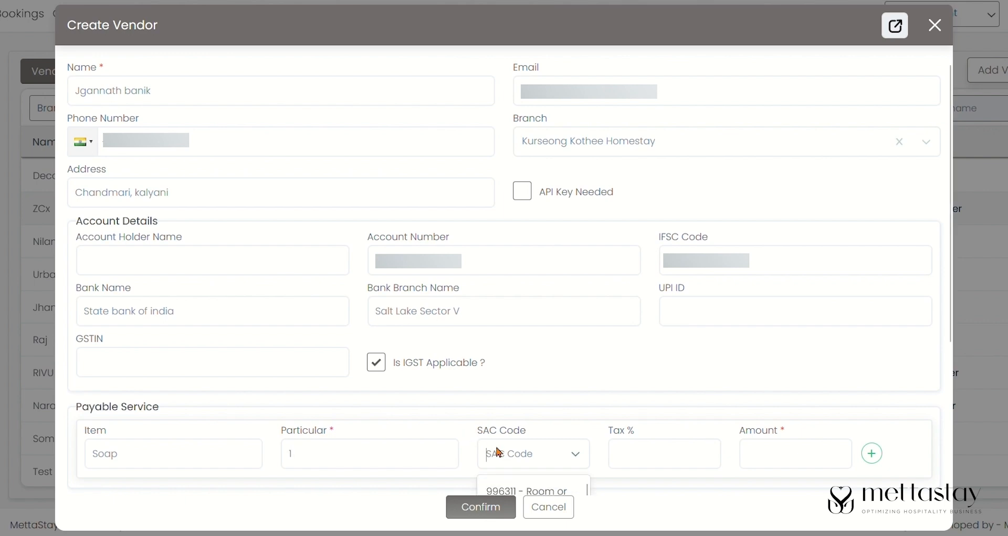
{"action": "scroll", "coordinate": [546, 475], "scroll_direction": "down", "scroll_amount": 4}
{"action": "scroll", "coordinate": [540, 394], "scroll_direction": "down", "scroll_amount": 3}
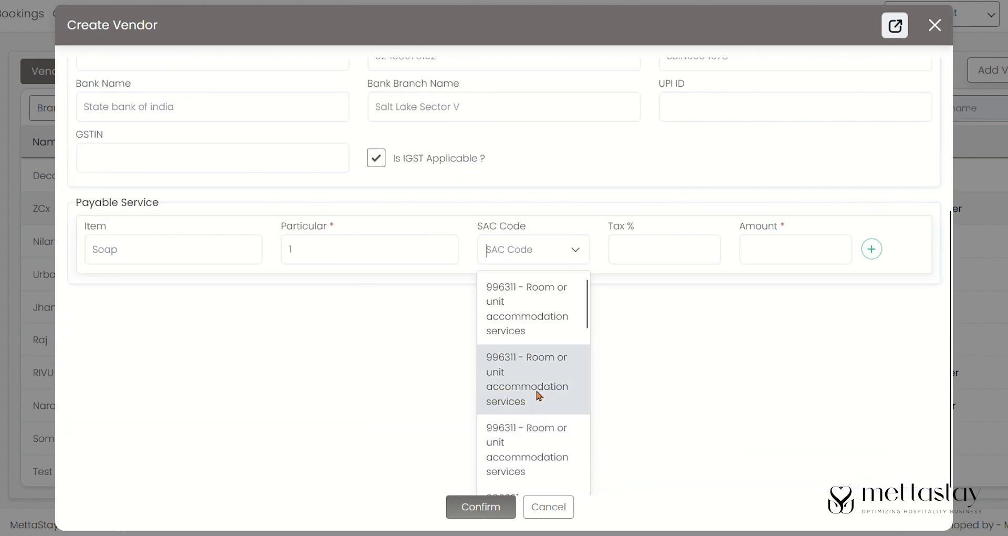
{"action": "left_click", "coordinate": [531, 379]}
{"action": "left_click", "coordinate": [795, 465]}
{"action": "type", "text": "50"}
{"action": "left_click", "coordinate": [99, 466]}
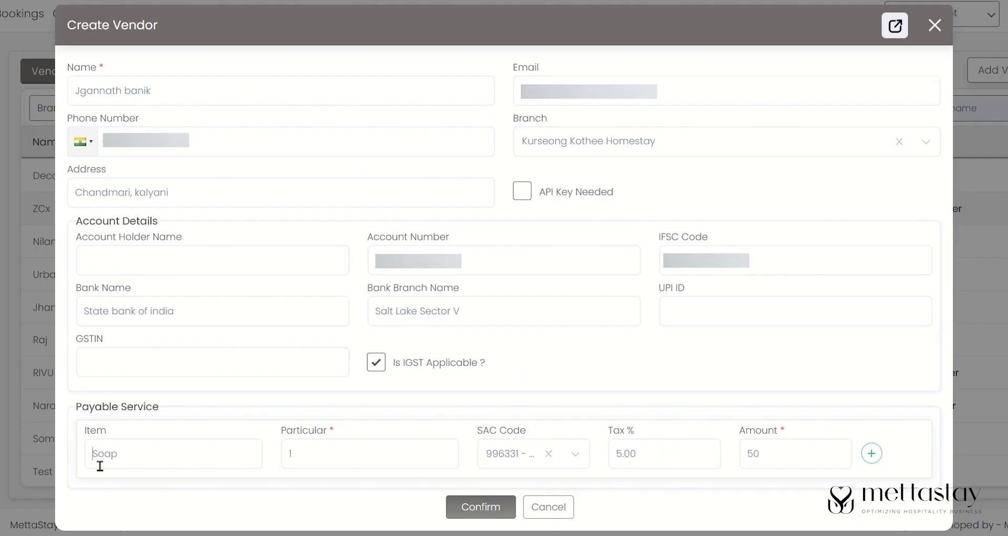
{"action": "type", "text": "vival"}
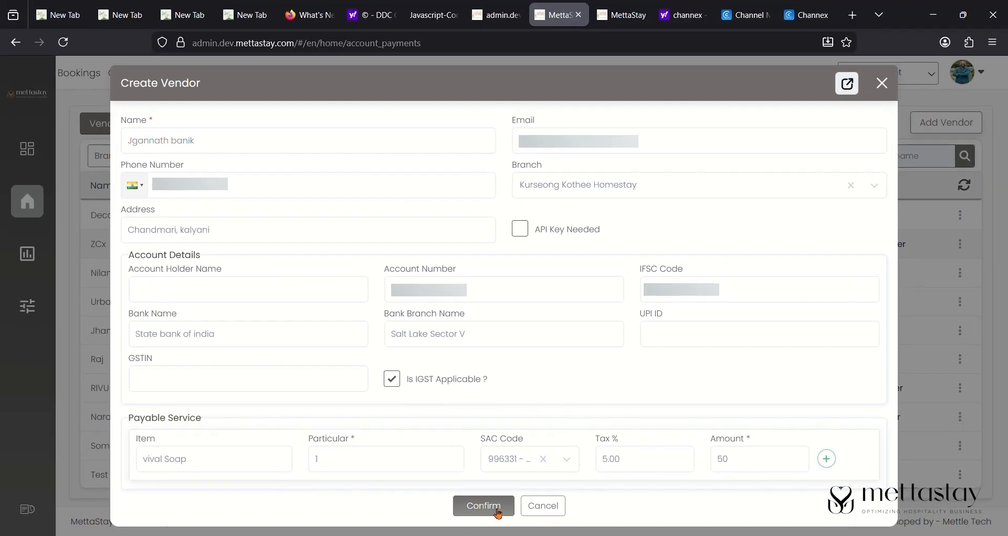
{"action": "left_click", "coordinate": [497, 513]}
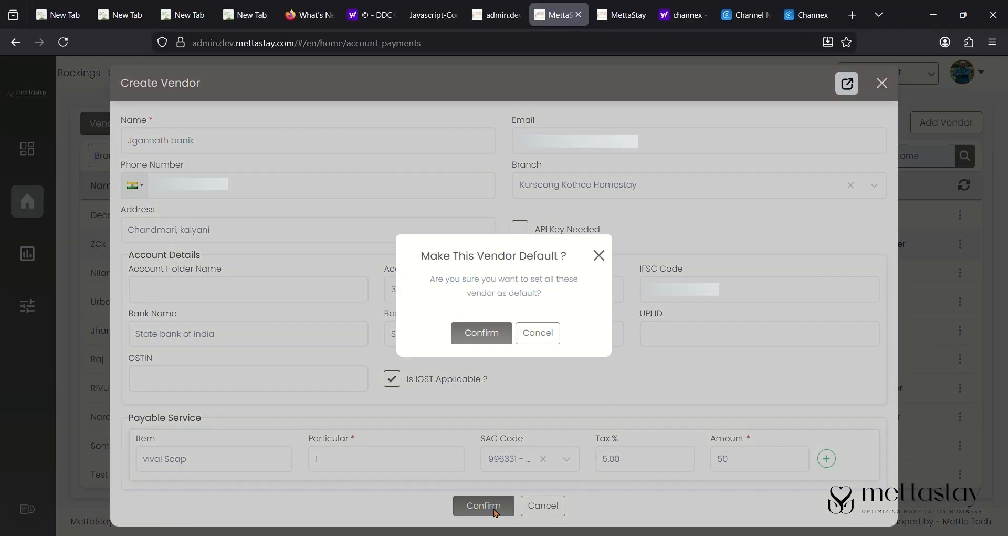
{"action": "left_click", "coordinate": [488, 339]}
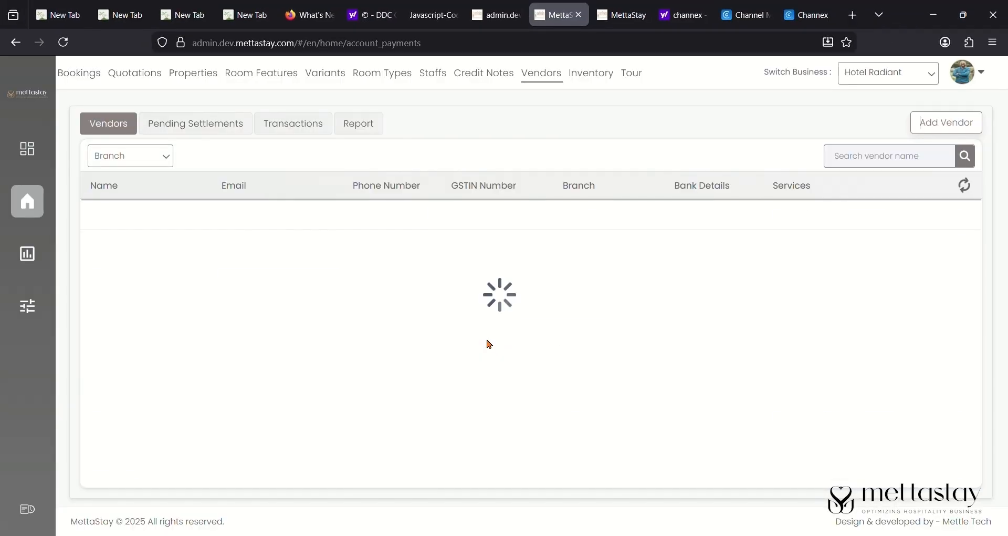
- Go to Inventory's Items Catalog to view stock items such as Vivel soap
{"action": "left_click", "coordinate": [580, 80]}
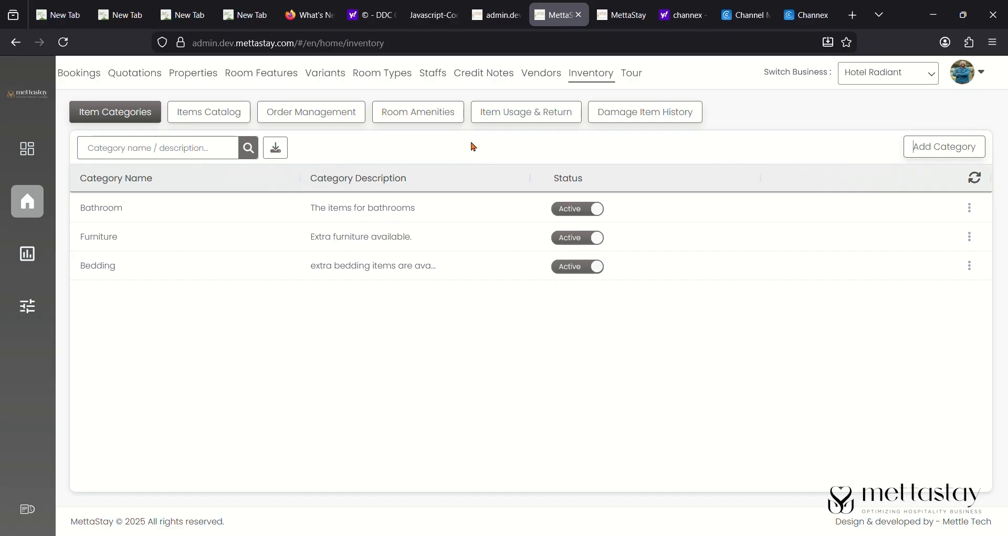
{"action": "left_click", "coordinate": [236, 121]}
{"action": "scroll", "coordinate": [615, 299], "scroll_direction": "down", "scroll_amount": 3}
{"action": "scroll", "coordinate": [336, 306], "scroll_direction": "up", "scroll_amount": 3}
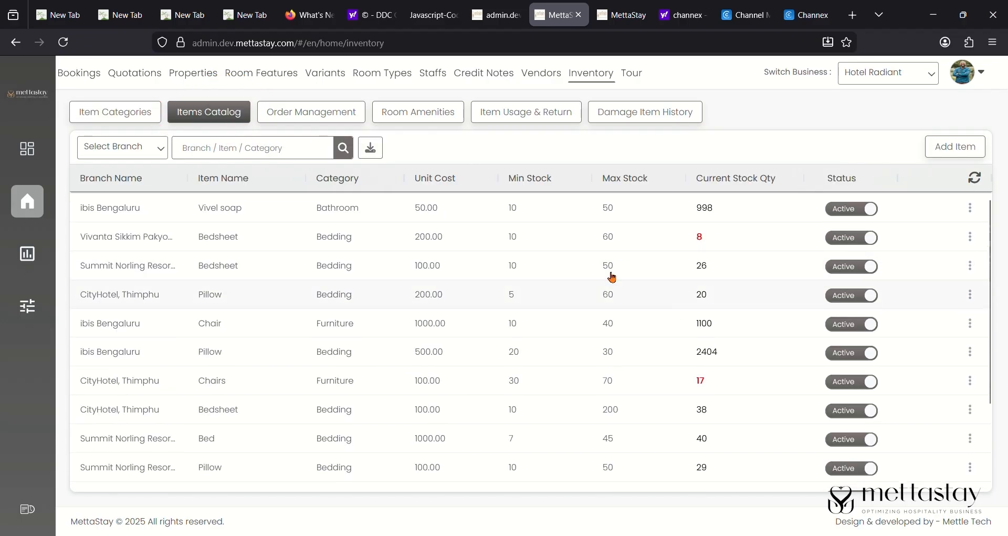
- Create a Soap item: Bathroom category, Kurseong Kothee Homestay, new vendor supplier, SAC 996311
{"action": "left_click", "coordinate": [954, 153]}
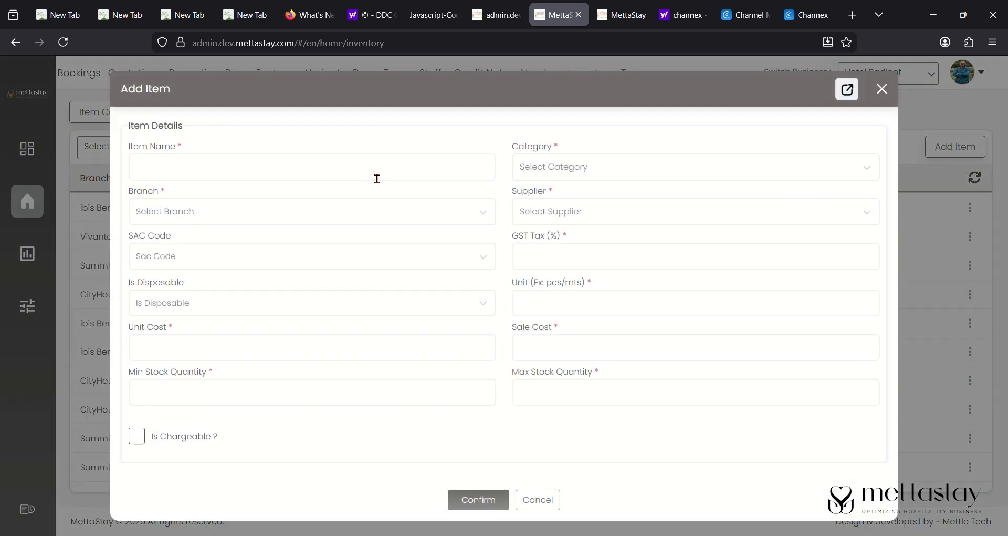
{"action": "type", "text": "Soap"}
{"action": "left_click", "coordinate": [687, 157]}
{"action": "left_click", "coordinate": [675, 175]}
{"action": "left_click", "coordinate": [698, 166]}
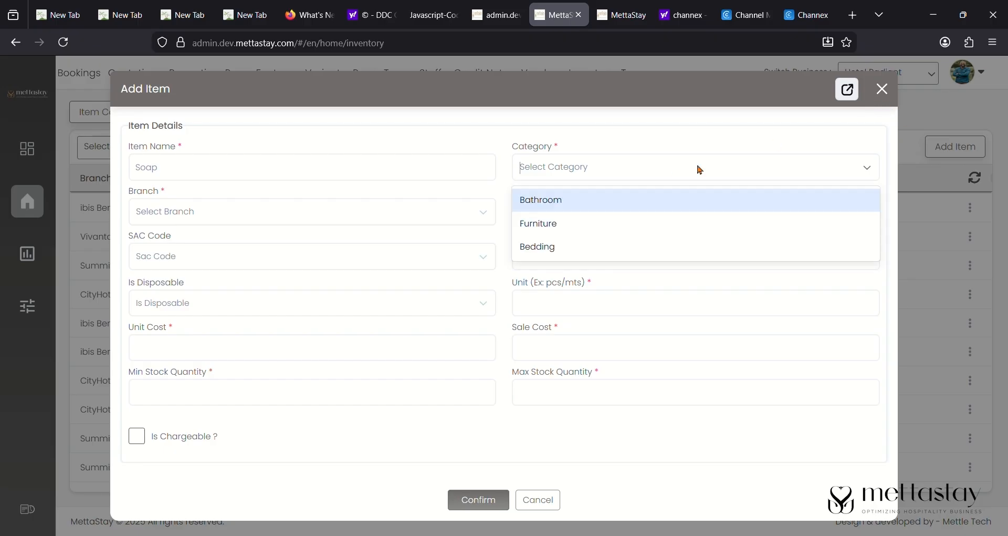
{"action": "left_click", "coordinate": [660, 200]}
{"action": "left_click", "coordinate": [380, 212]}
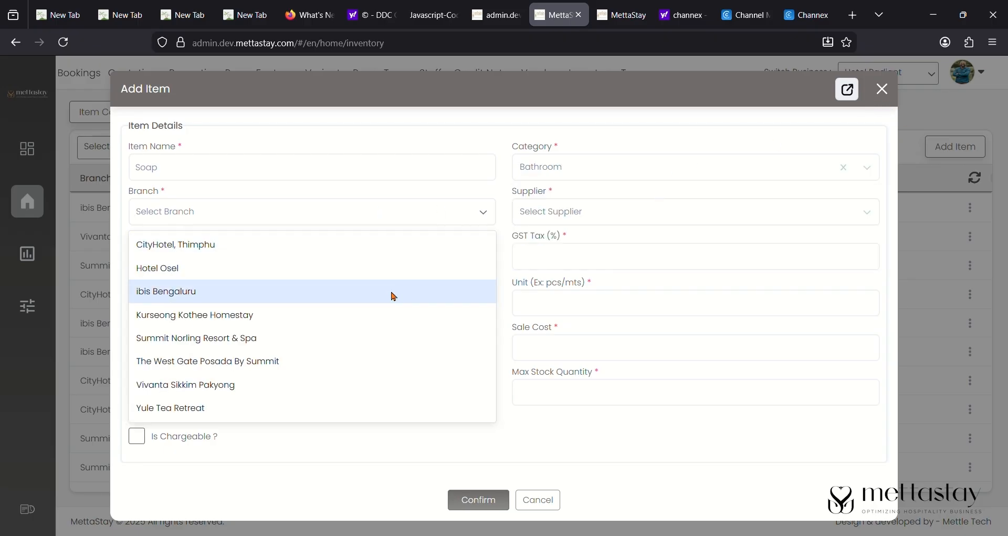
{"action": "left_click", "coordinate": [394, 315]}
{"action": "left_click", "coordinate": [600, 213]}
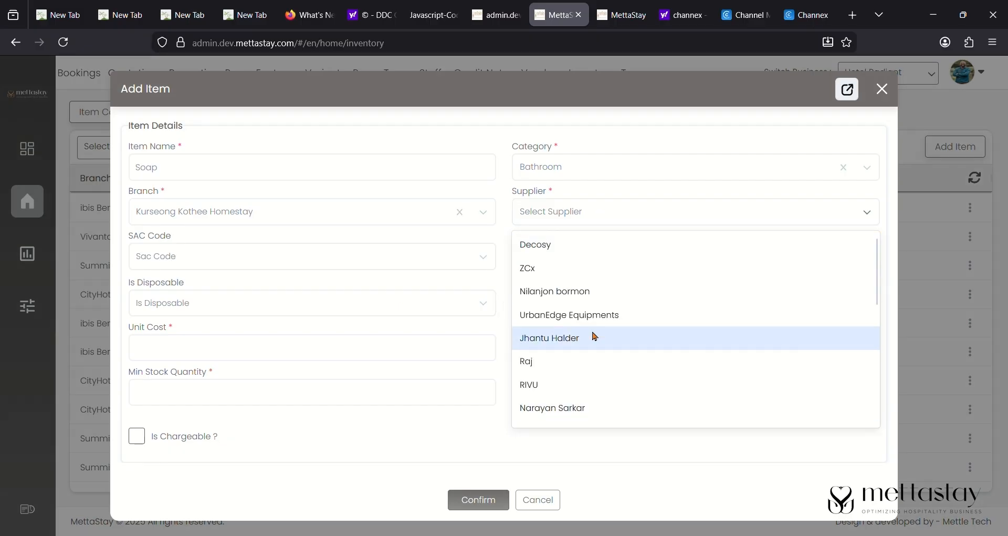
{"action": "scroll", "coordinate": [607, 315], "scroll_direction": "down", "scroll_amount": 3}
{"action": "left_click", "coordinate": [609, 414]}
{"action": "left_click", "coordinate": [297, 264]}
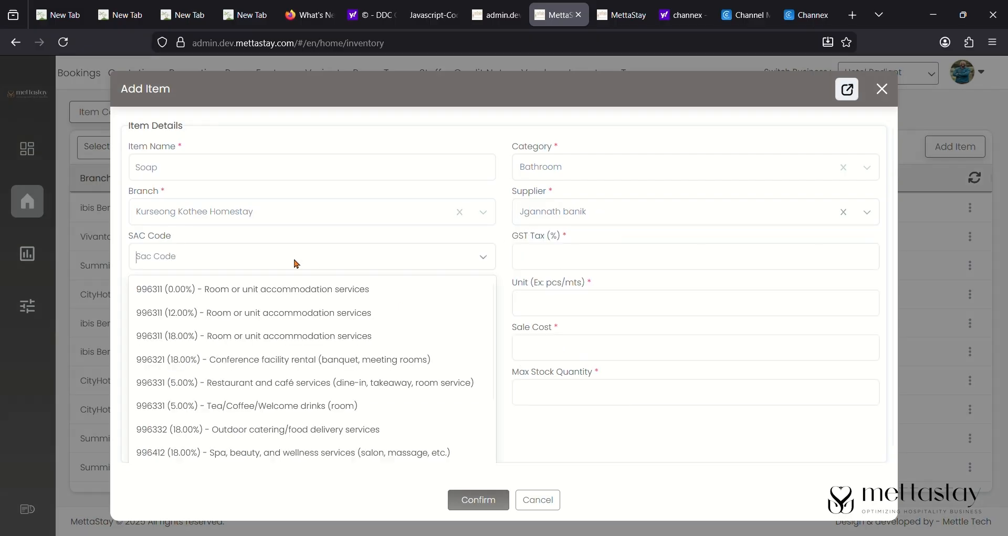
{"action": "left_click", "coordinate": [310, 335]}
- Make it disposable and chargeable, unit cost 50, sale cost 70, stock 10–100, and save
{"action": "left_click", "coordinate": [356, 363]}
{"action": "left_click", "coordinate": [590, 306]}
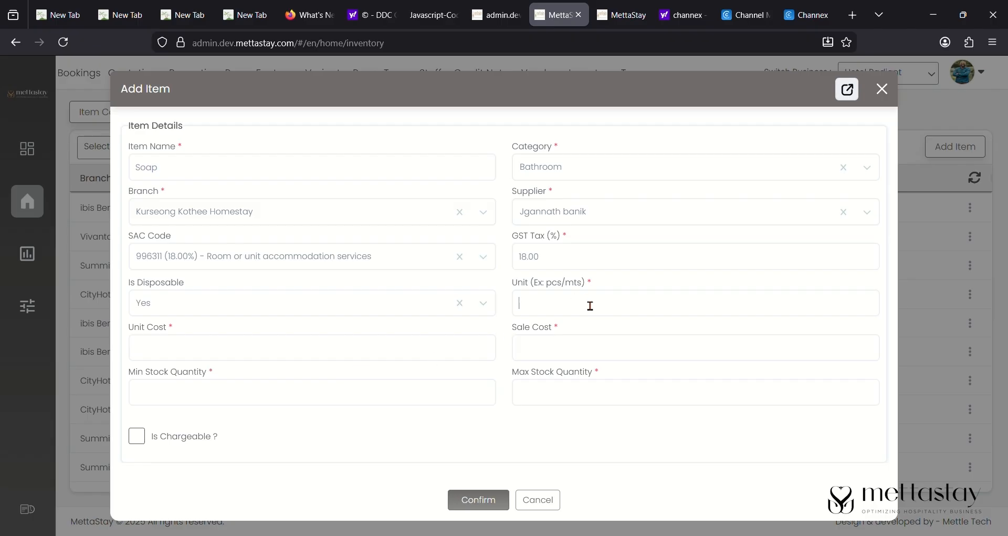
{"action": "left_click", "coordinate": [360, 353]}
{"action": "type", "text": "50"}
{"action": "left_click", "coordinate": [555, 354]}
{"action": "type", "text": "70"}
{"action": "left_click", "coordinate": [488, 401]}
{"action": "left_click", "coordinate": [604, 401]}
{"action": "left_click", "coordinate": [139, 440]}
{"action": "left_click", "coordinate": [488, 498]}
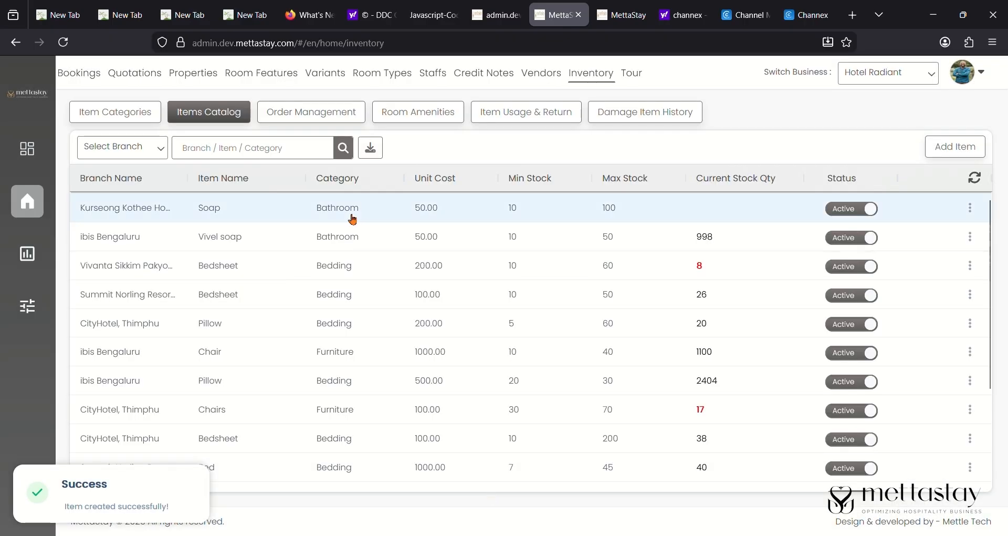
- Start a new purchase order from Order Management and open its branch list
{"action": "left_click", "coordinate": [357, 117]}
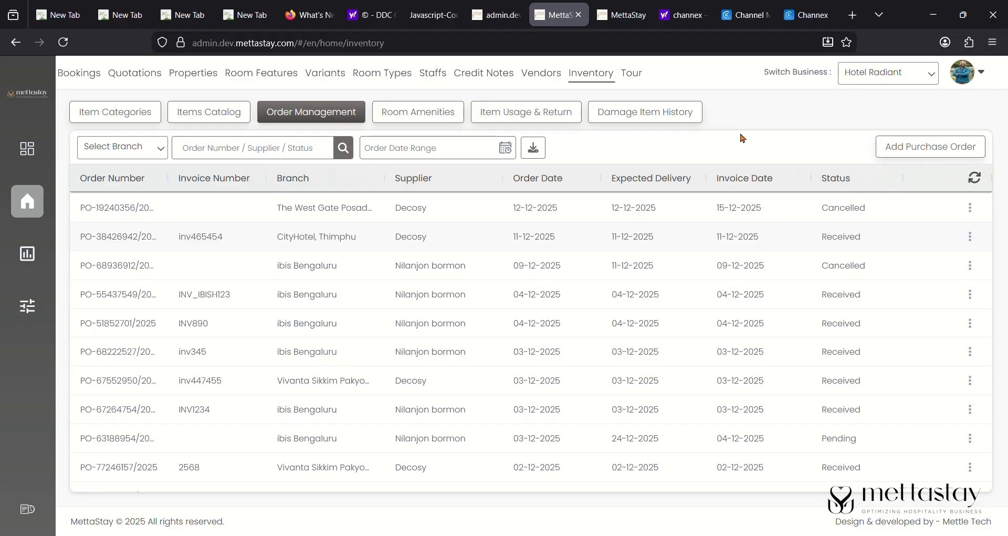
{"action": "left_click", "coordinate": [949, 147]}
{"action": "left_click", "coordinate": [185, 221]}
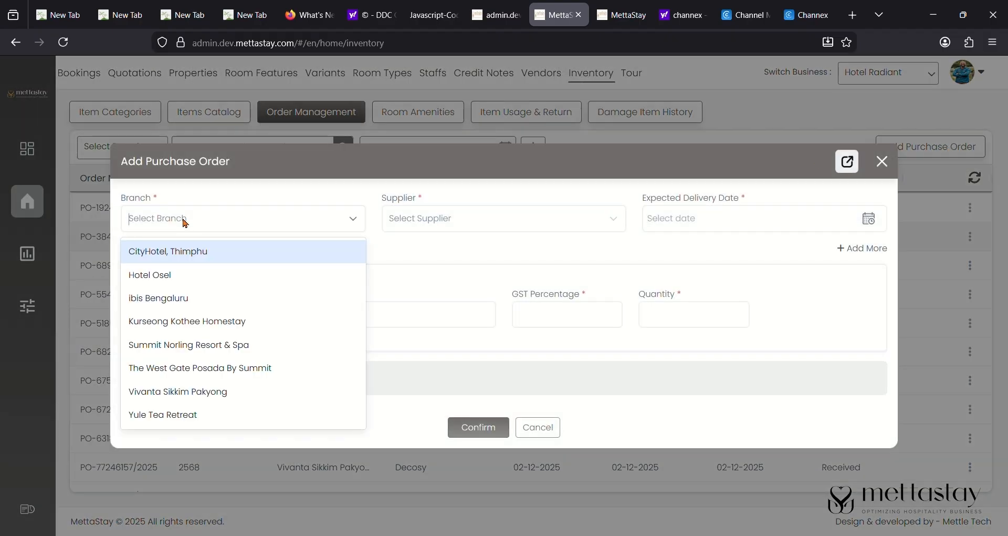
- Start the order for Kurseong Kothee Homestay from the new vendor, with expected delivery 17-12-2025
{"action": "left_click", "coordinate": [217, 326]}
{"action": "left_click", "coordinate": [498, 220]}
{"action": "scroll", "coordinate": [503, 367], "scroll_direction": "down", "scroll_amount": 5}
{"action": "left_click", "coordinate": [504, 415]}
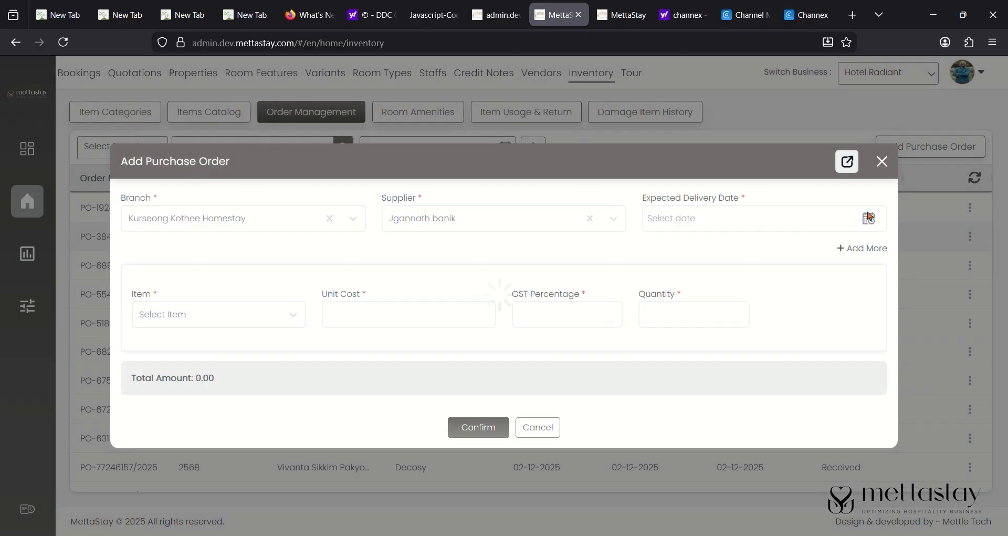
{"action": "left_click", "coordinate": [869, 217]}
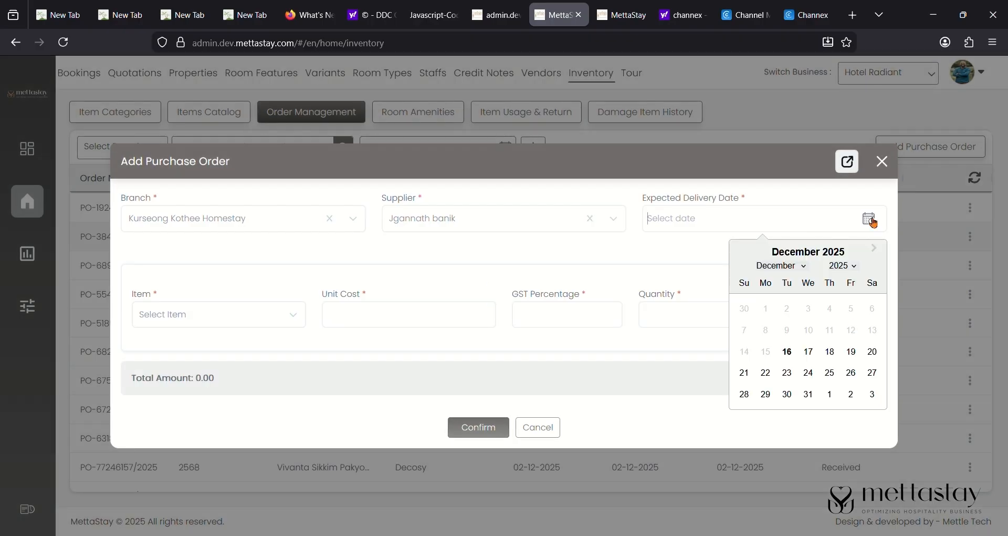
{"action": "left_click", "coordinate": [808, 351]}
- Add 150 Soap to the order and confirm it
{"action": "left_click", "coordinate": [248, 317]}
{"action": "left_click", "coordinate": [258, 351]}
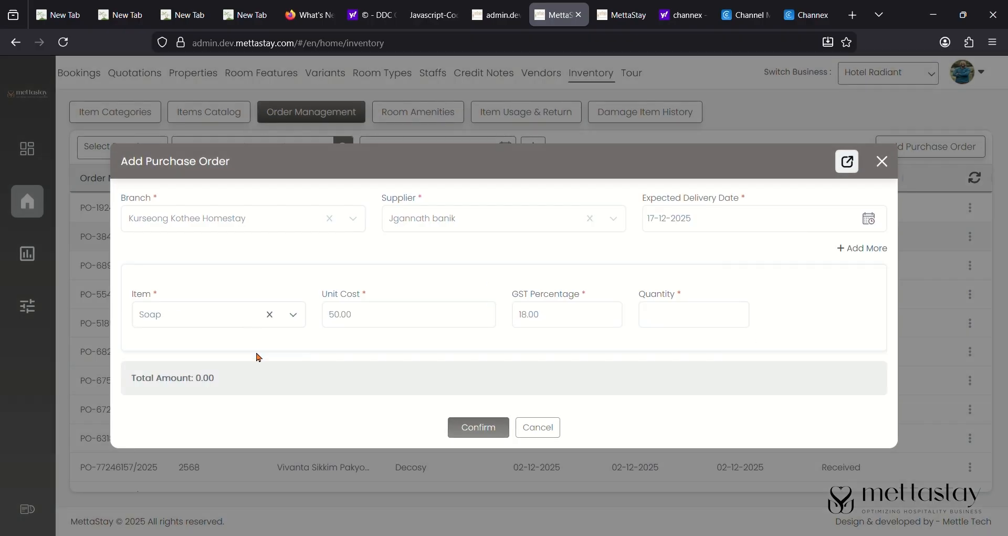
{"action": "left_click", "coordinate": [645, 314]}
{"action": "type", "text": "150"}
{"action": "left_click", "coordinate": [470, 427]}
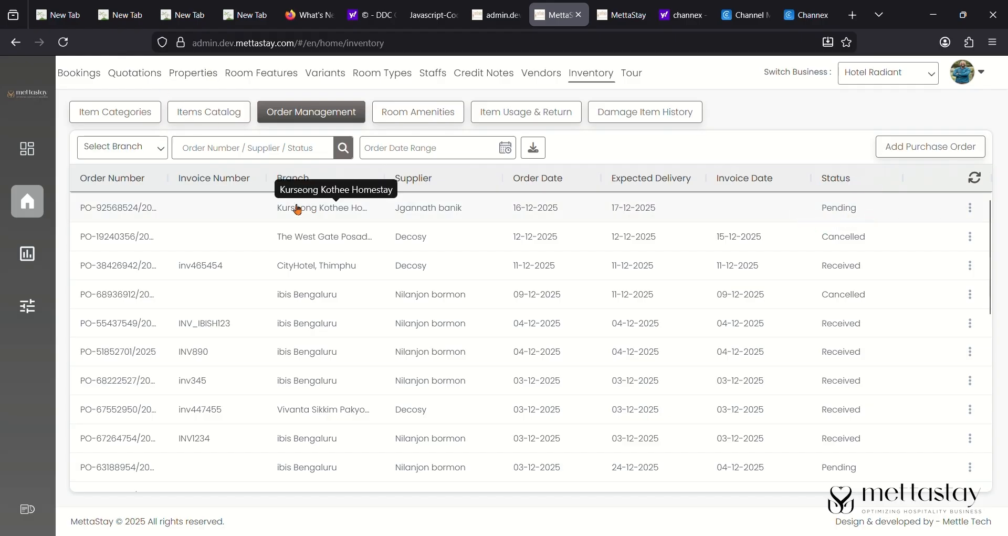
- Edit the new Kurseong Soap purchase order and set its status to Received
{"action": "left_click", "coordinate": [972, 210]}
{"action": "left_click", "coordinate": [943, 222]}
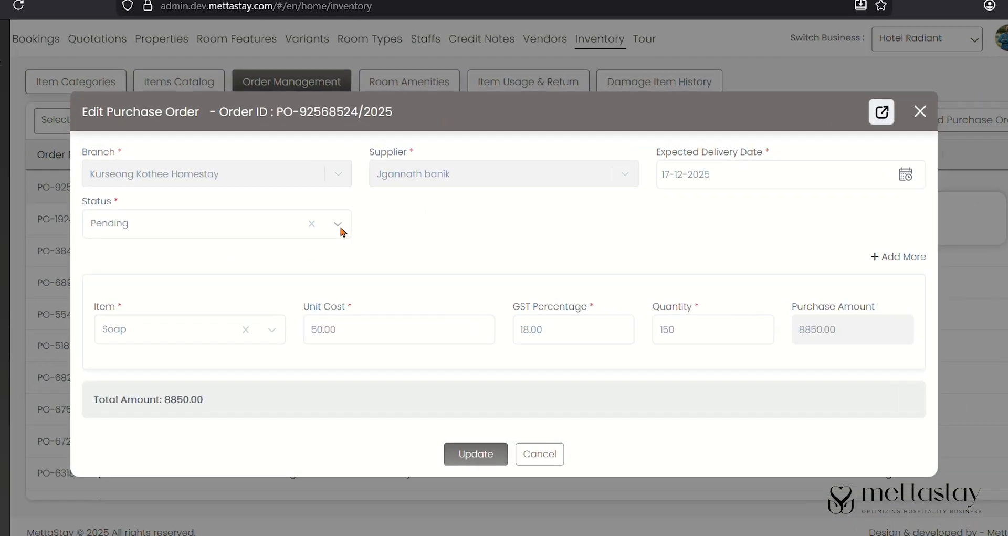
{"action": "left_click", "coordinate": [352, 242]}
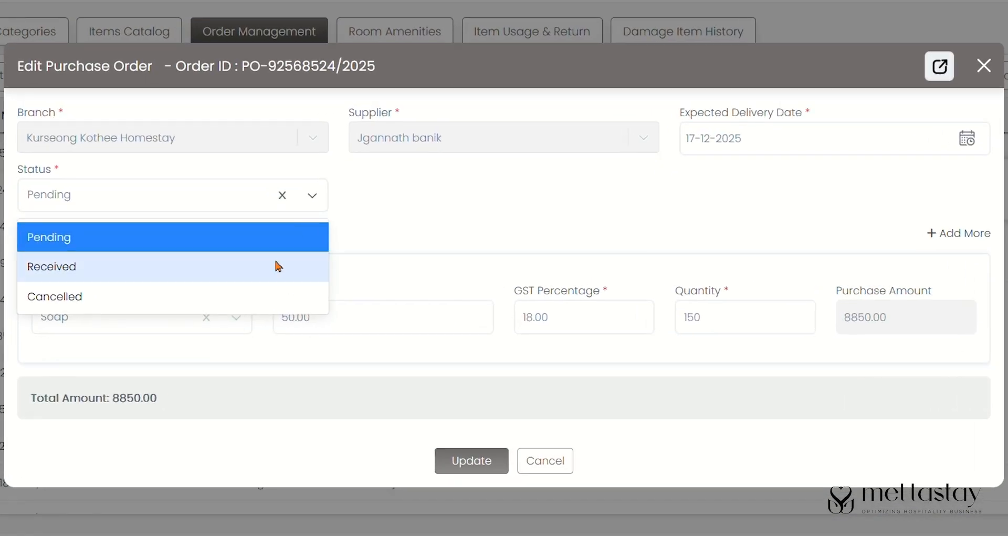
{"action": "left_click", "coordinate": [324, 295]}
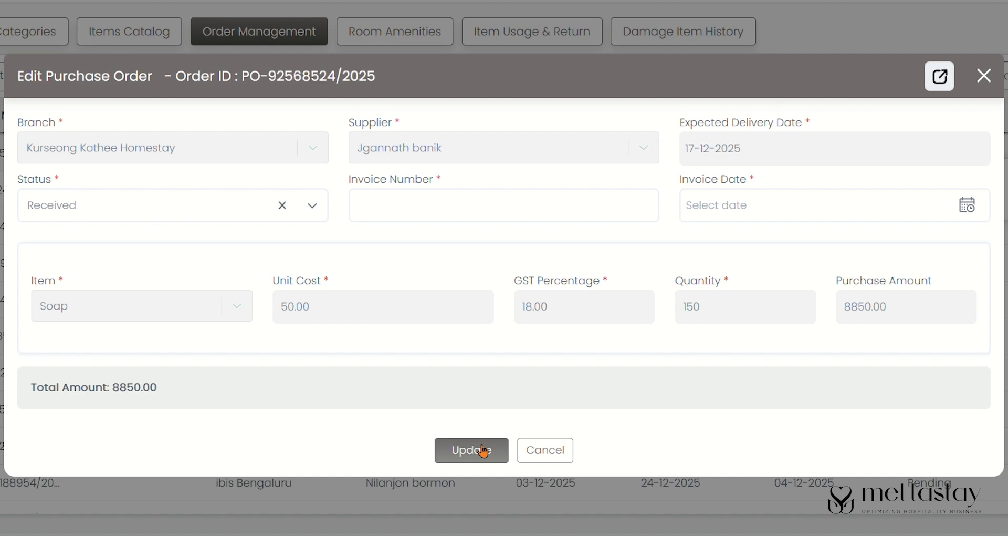
- Enter invoice number INV_KURSEONG and invoice date 16-12-2025, then update the order
{"action": "left_click", "coordinate": [966, 205]}
{"action": "left_click", "coordinate": [436, 204]}
{"action": "type", "text": "INV_KURSEONG"}
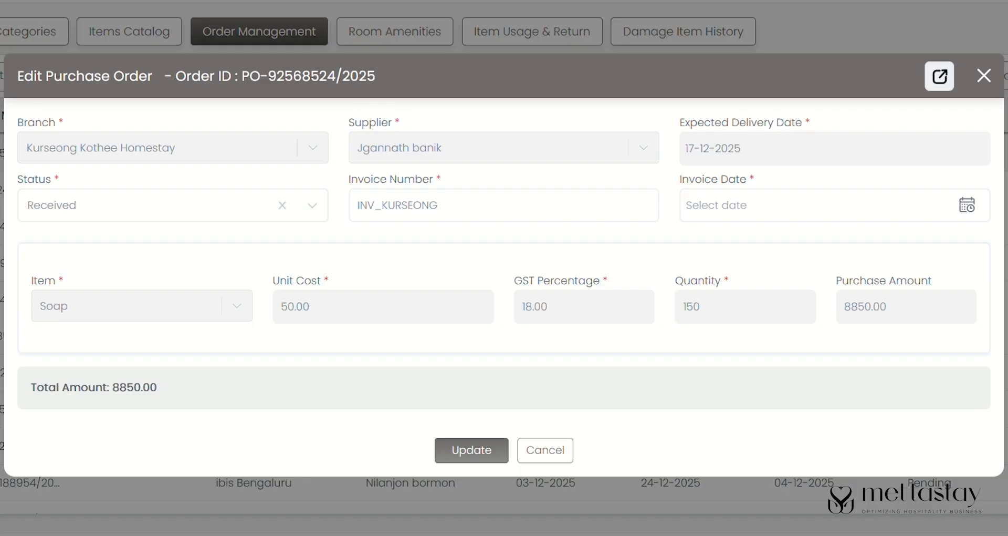
{"action": "left_click", "coordinate": [822, 218]}
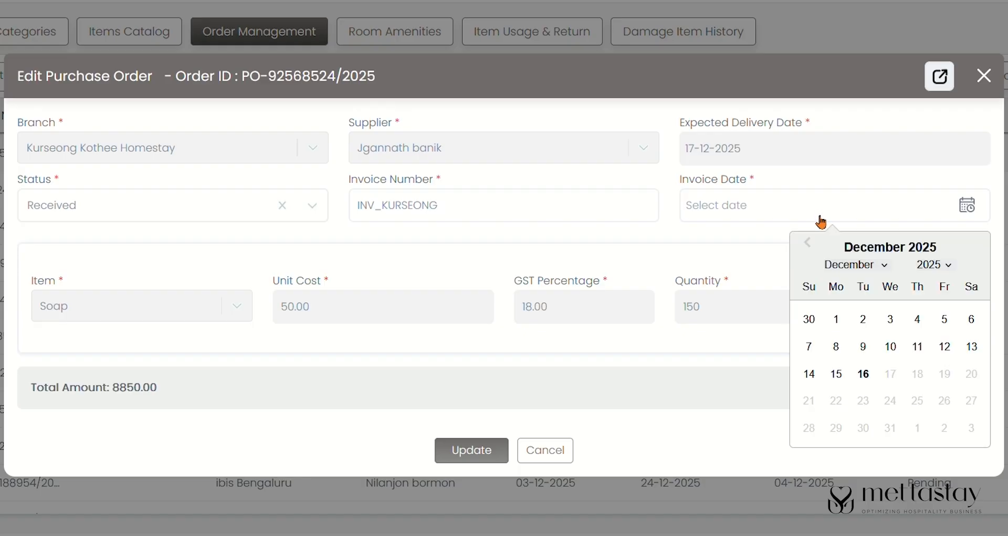
{"action": "left_click", "coordinate": [865, 373]}
{"action": "left_click", "coordinate": [488, 449]}
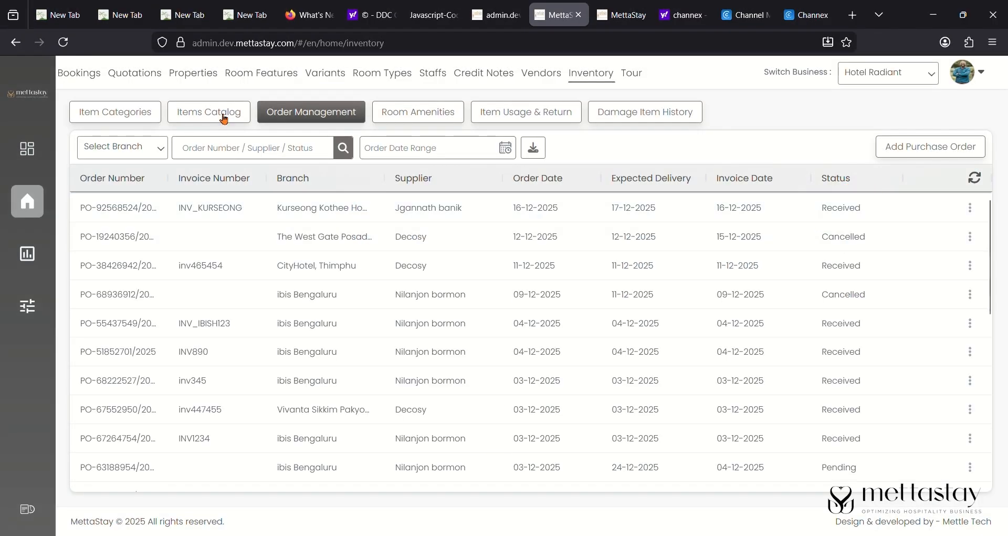
{"action": "left_click", "coordinate": [216, 112]}
- Browse the Items Catalog branch filter, close it unchanged, and check Soap stock shows 150
{"action": "left_click", "coordinate": [149, 150]}
{"action": "scroll", "coordinate": [157, 236], "scroll_direction": "down", "scroll_amount": 3}
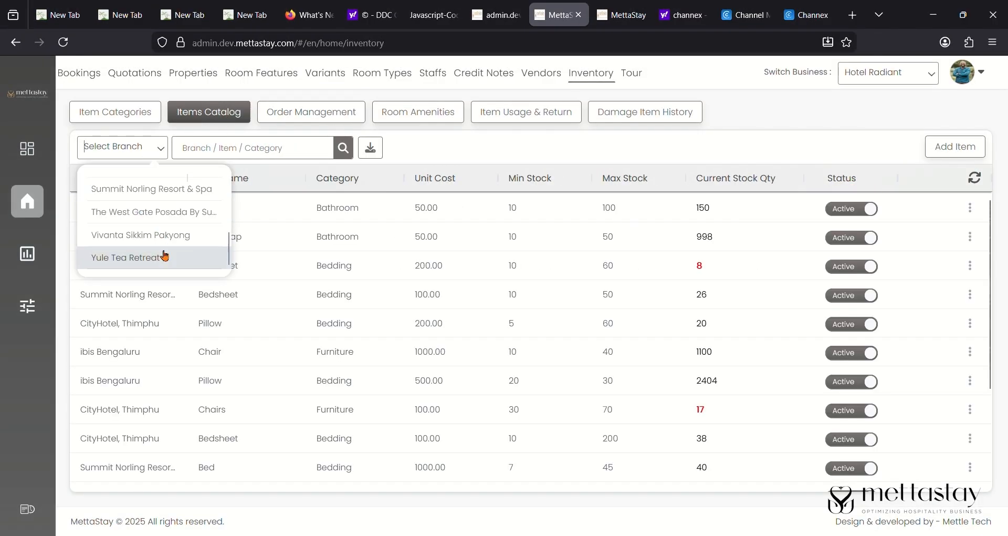
{"action": "scroll", "coordinate": [167, 219], "scroll_direction": "up", "scroll_amount": 3}
{"action": "scroll", "coordinate": [167, 219], "scroll_direction": "down", "scroll_amount": 3}
{"action": "scroll", "coordinate": [167, 219], "scroll_direction": "up", "scroll_amount": 3}
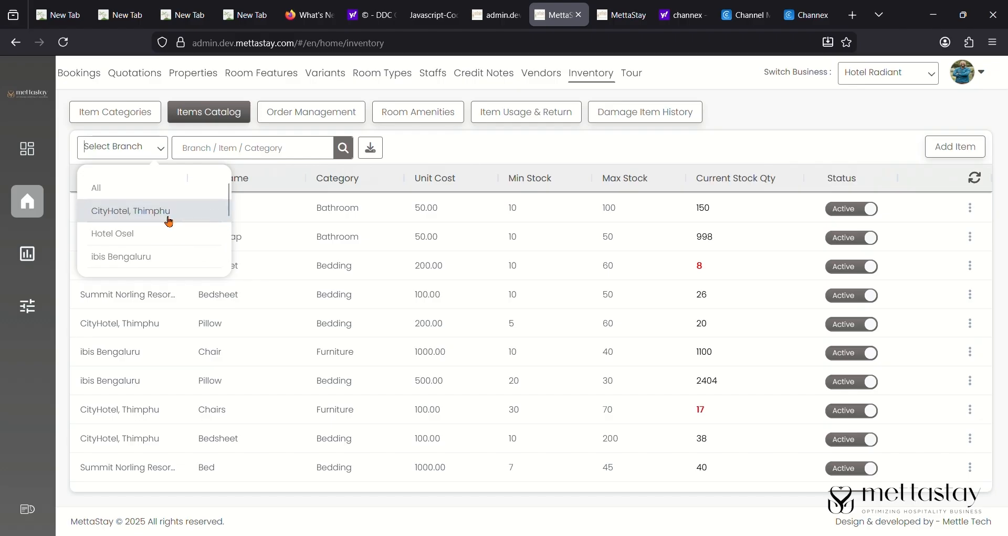
{"action": "scroll", "coordinate": [167, 219], "scroll_direction": "down", "scroll_amount": 3}
{"action": "left_click", "coordinate": [303, 221]}
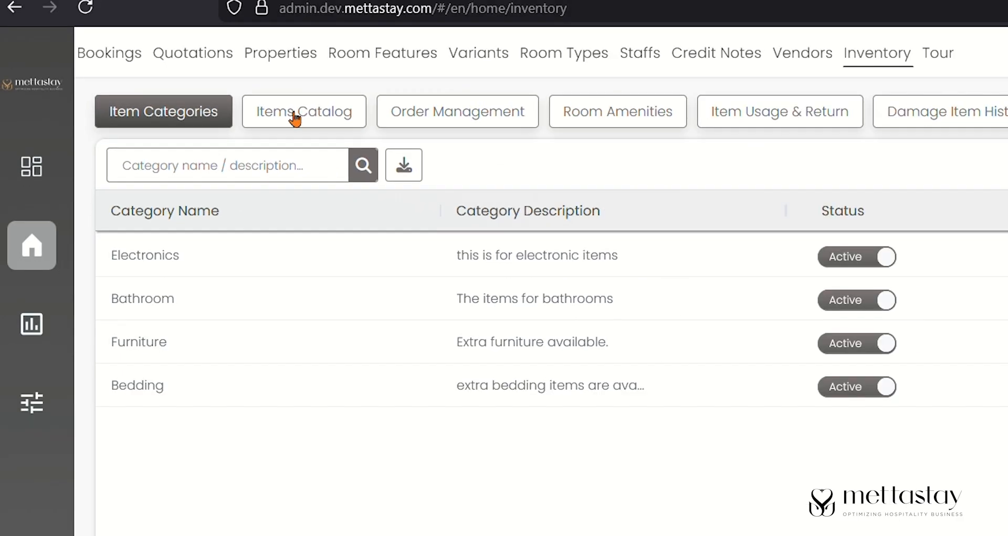
{"action": "left_click", "coordinate": [295, 119]}
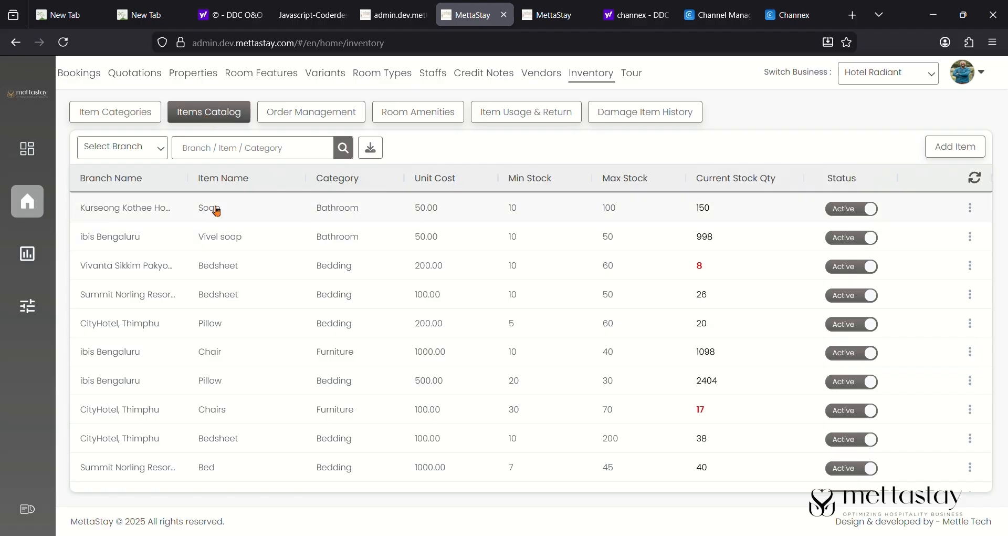
{"action": "left_click", "coordinate": [104, 118]}
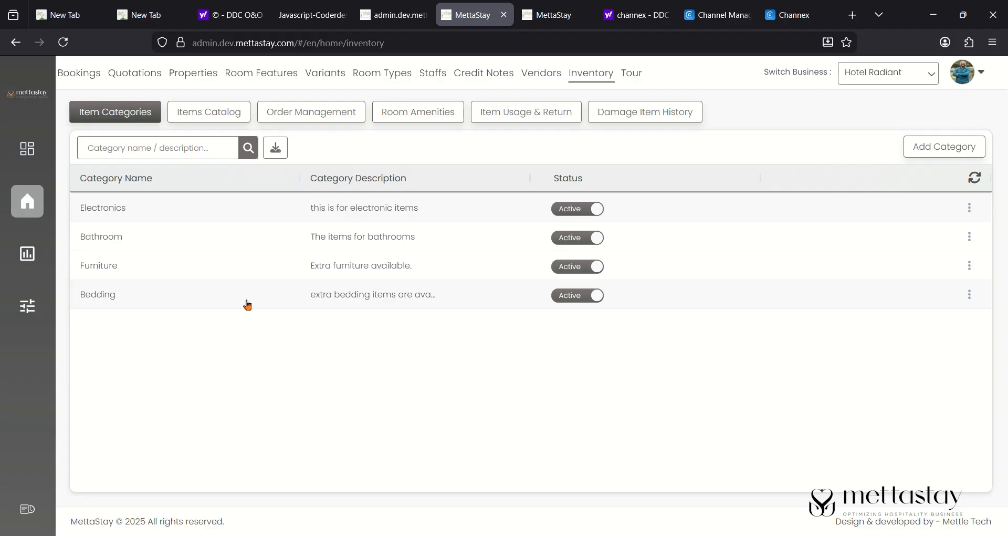
{"action": "left_click", "coordinate": [925, 157]}
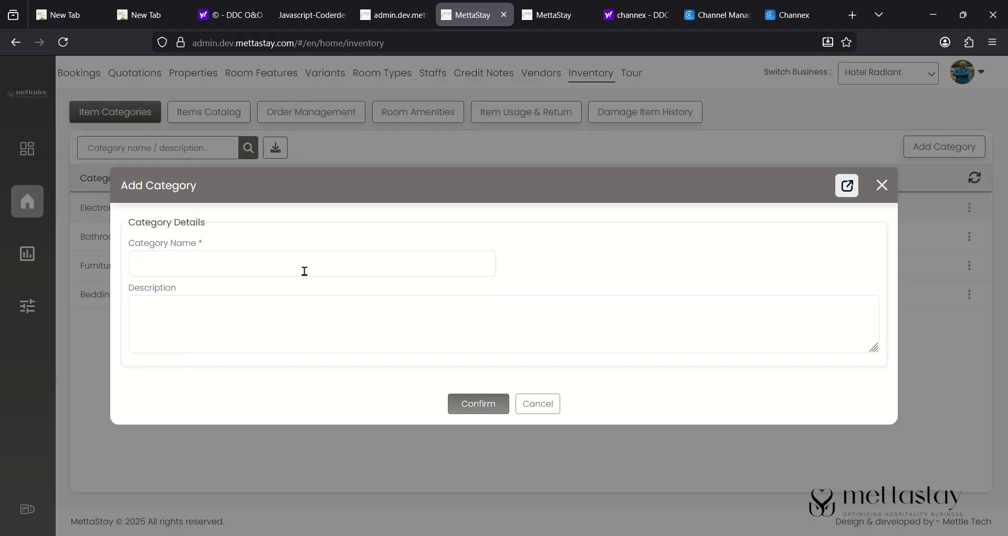
{"action": "left_click", "coordinate": [884, 187]}
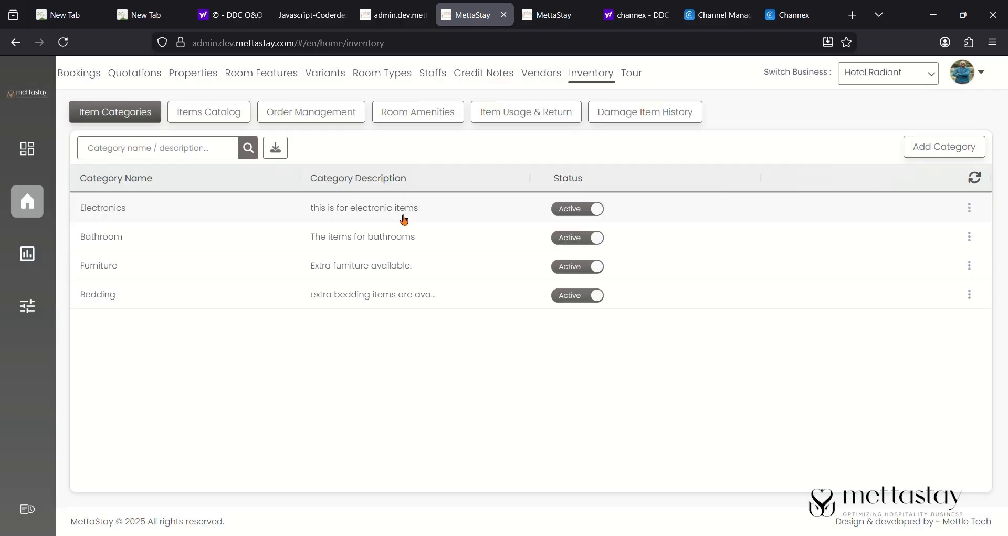
{"action": "left_click", "coordinate": [192, 113]}
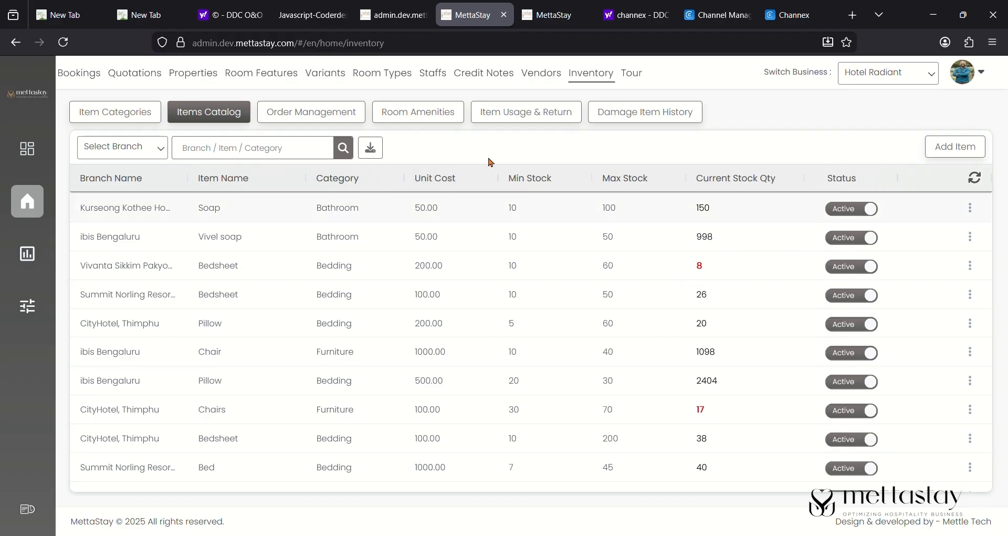
- Return to Order Management, with the Received Kurseong Kothee Homestay order on top
{"action": "left_click", "coordinate": [331, 112]}
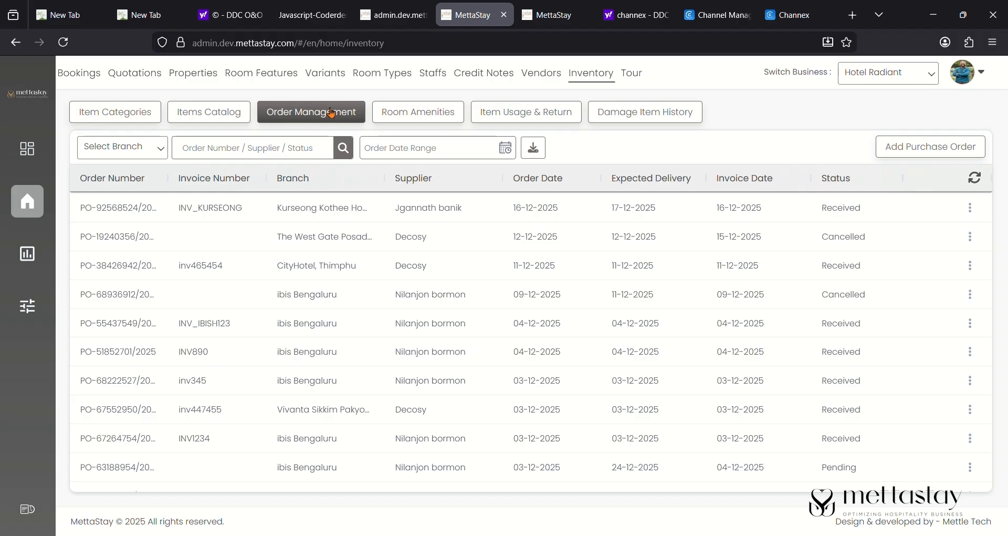
{"action": "left_click", "coordinate": [230, 116]}
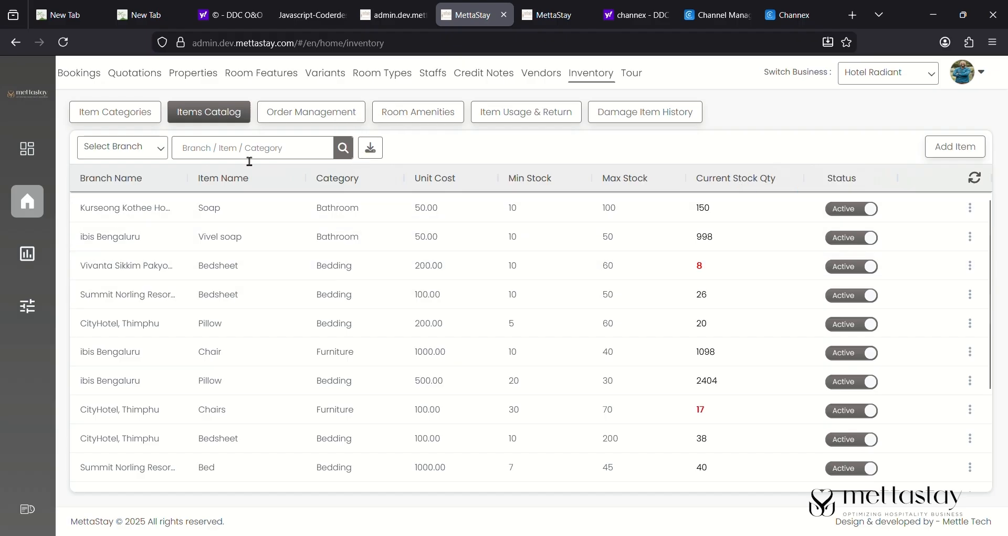
{"action": "left_click", "coordinate": [324, 116]}
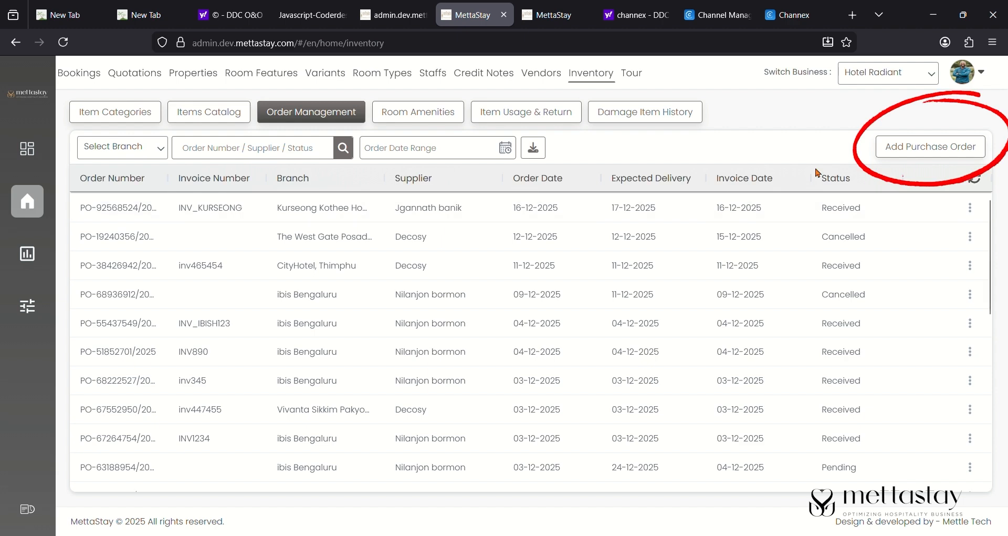
{"action": "left_click", "coordinate": [924, 152]}
- Set the order's branch to Vivanta Sikkim Pakyong, supplier Decosy, and expected delivery 17-12-2025
{"action": "left_click", "coordinate": [293, 225]}
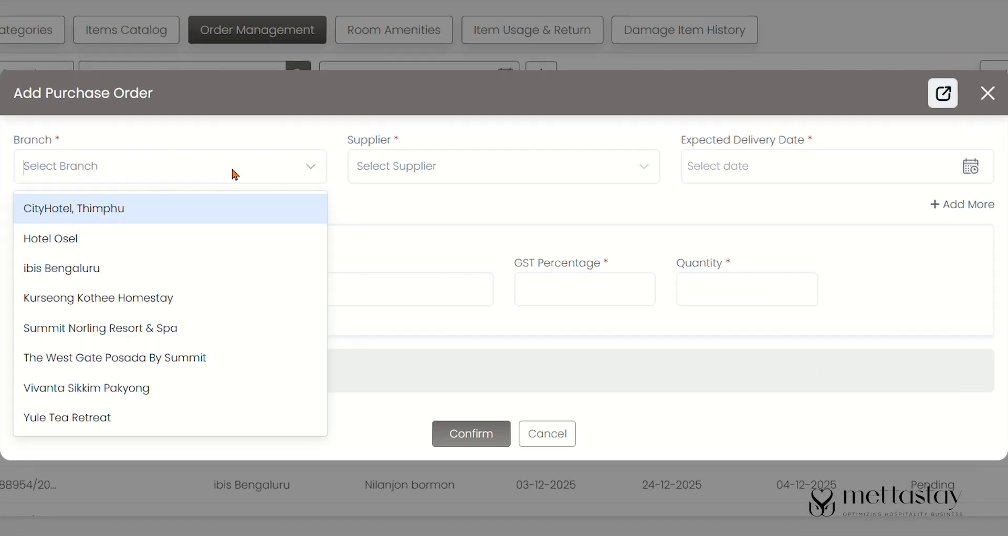
{"action": "left_click", "coordinate": [207, 388]}
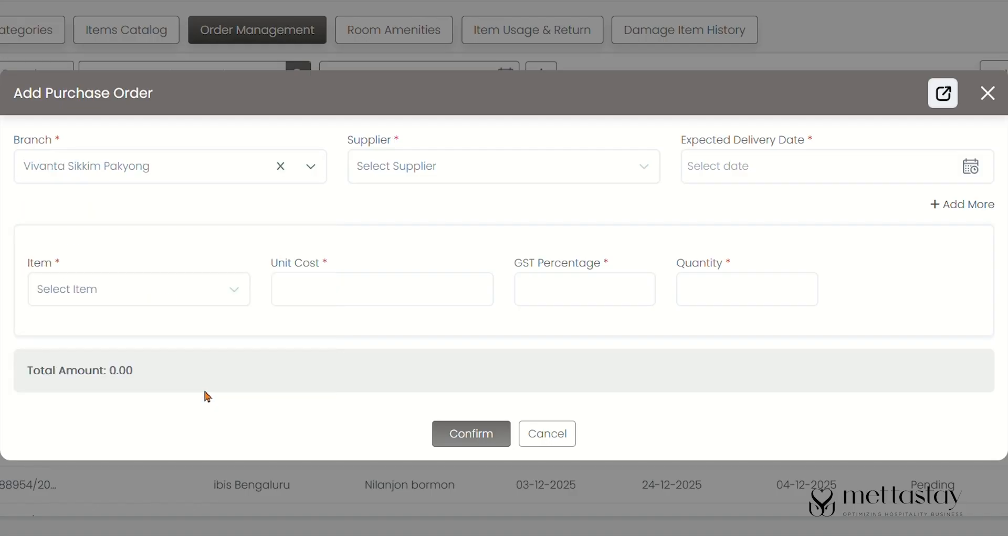
{"action": "left_click", "coordinate": [578, 169]}
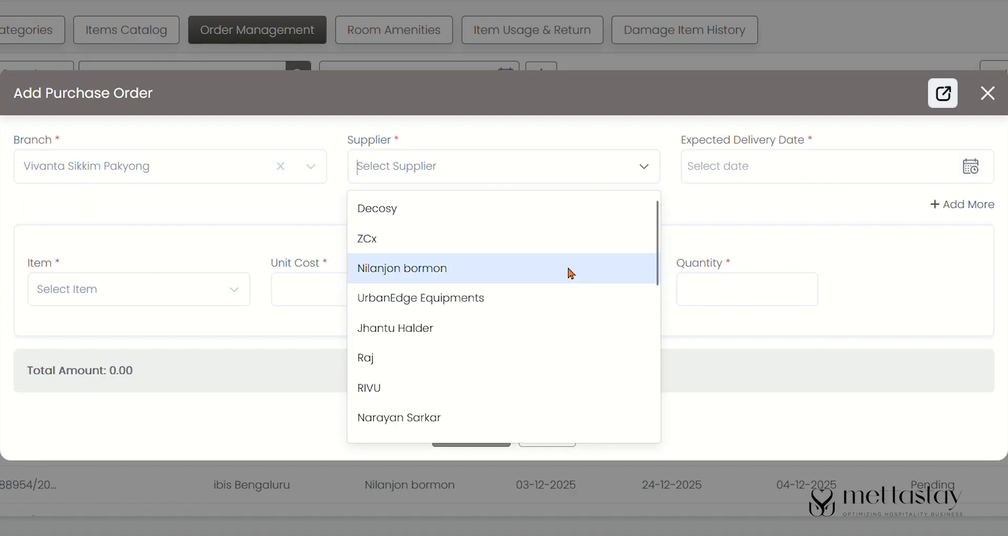
{"action": "left_click", "coordinate": [473, 272]}
{"action": "left_click", "coordinate": [771, 166]}
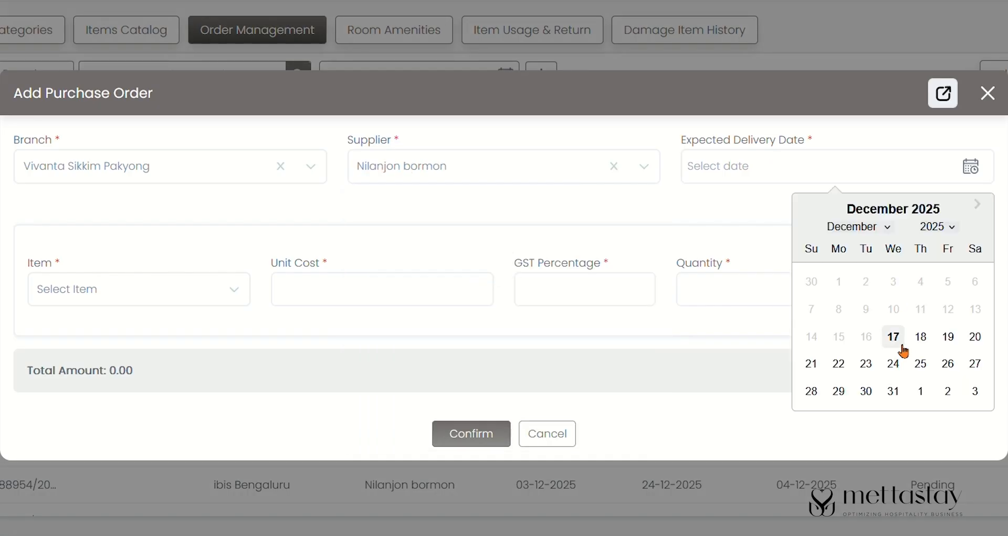
{"action": "left_click", "coordinate": [895, 336]}
- Add 50 Bedsheets to the order and confirm it
{"action": "left_click", "coordinate": [206, 297]}
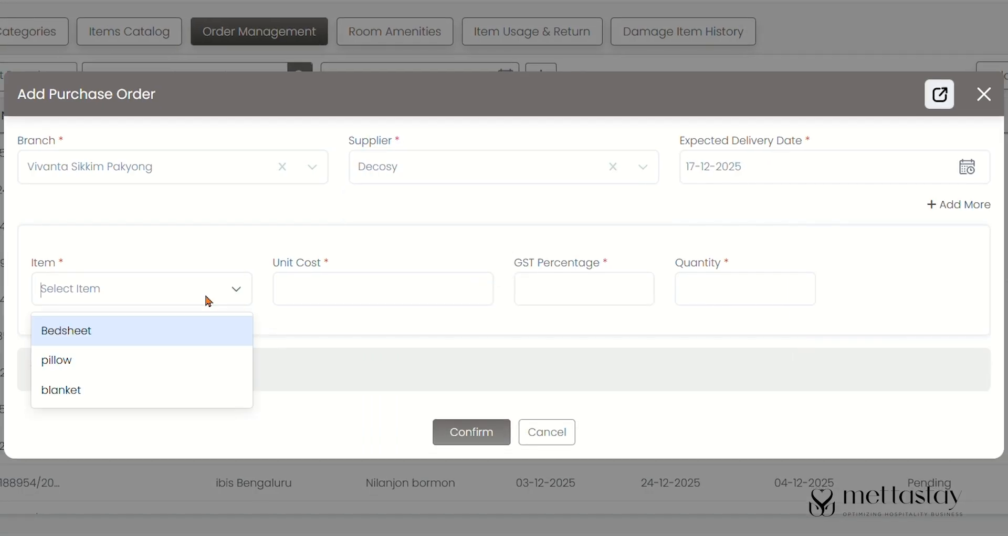
{"action": "left_click", "coordinate": [188, 340]}
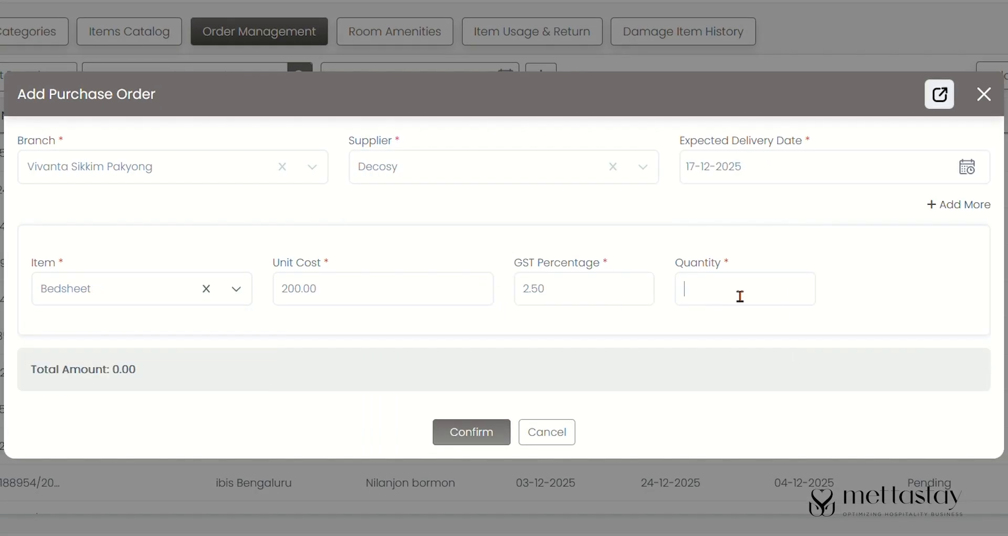
{"action": "type", "text": "50"}
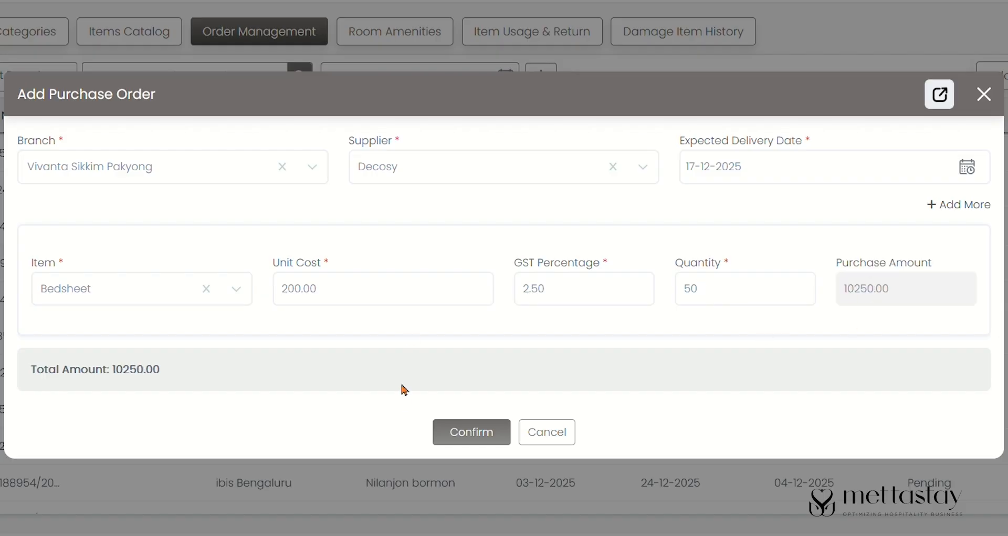
{"action": "left_click", "coordinate": [455, 426]}
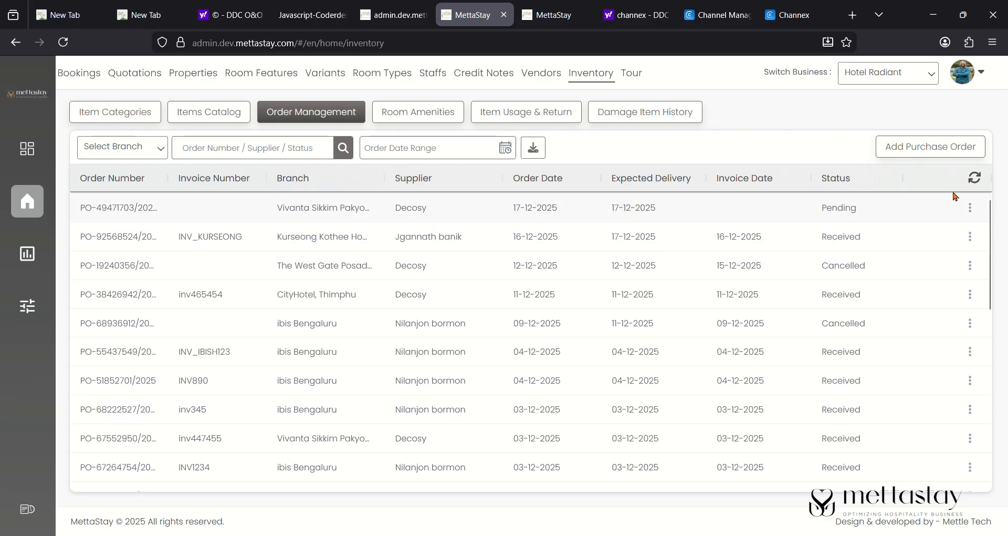
- Edit the new Vivanta Sikkim Pakyong bedsheet order and set its status to Received
{"action": "left_click", "coordinate": [976, 210]}
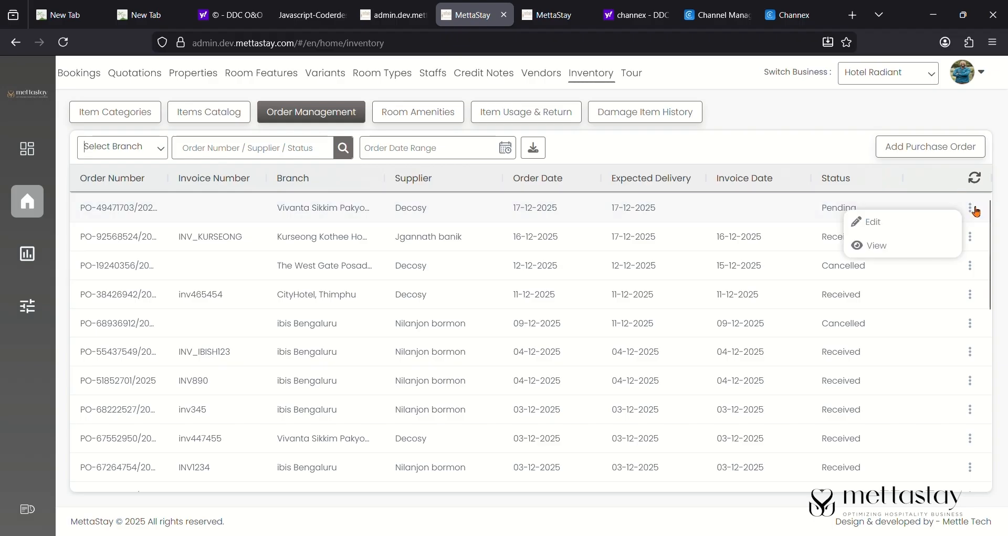
{"action": "left_click", "coordinate": [919, 229]}
{"action": "left_click", "coordinate": [355, 243]}
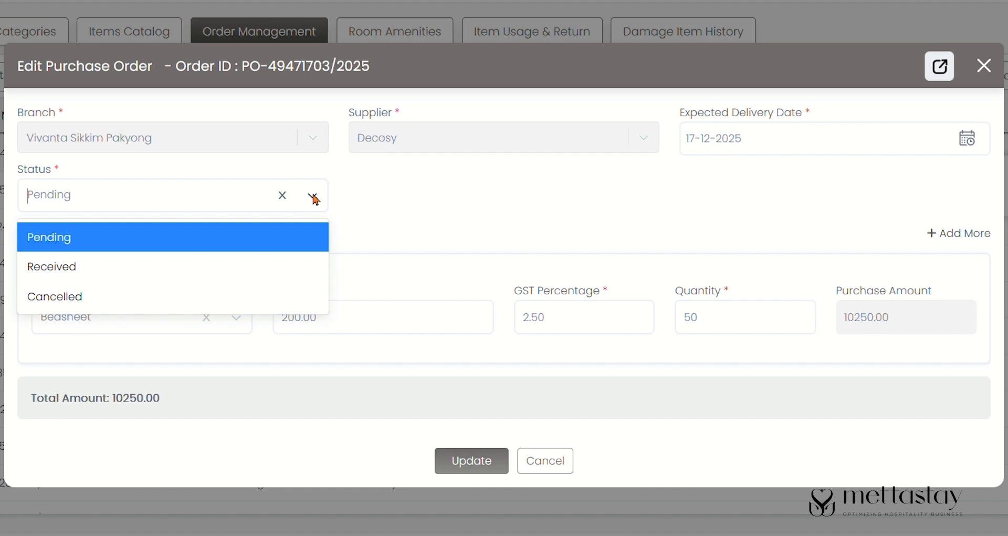
{"action": "left_click", "coordinate": [210, 283]}
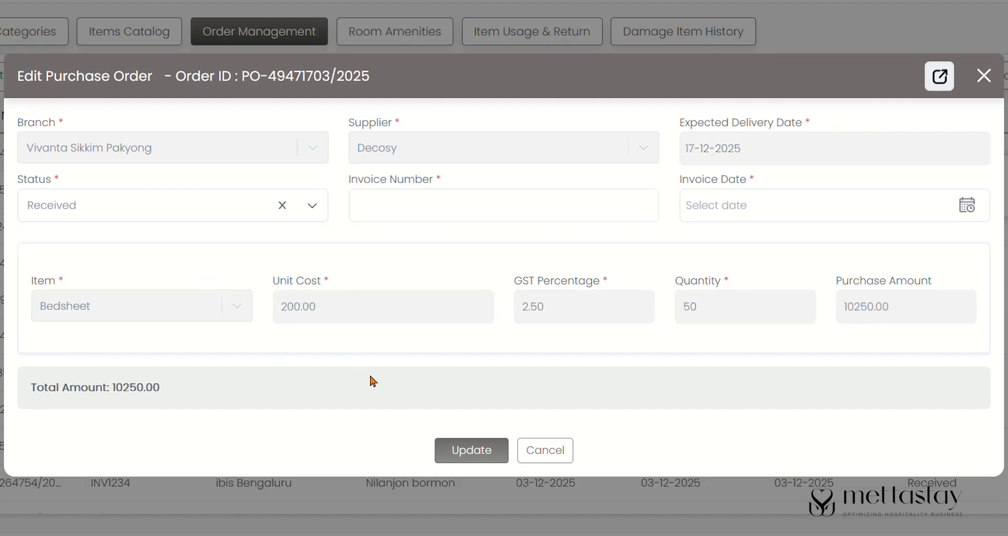
{"action": "left_click", "coordinate": [478, 450]}
- Add the invoice number and invoice date 17-12-2025, then save the order as Received
{"action": "left_click", "coordinate": [472, 206]}
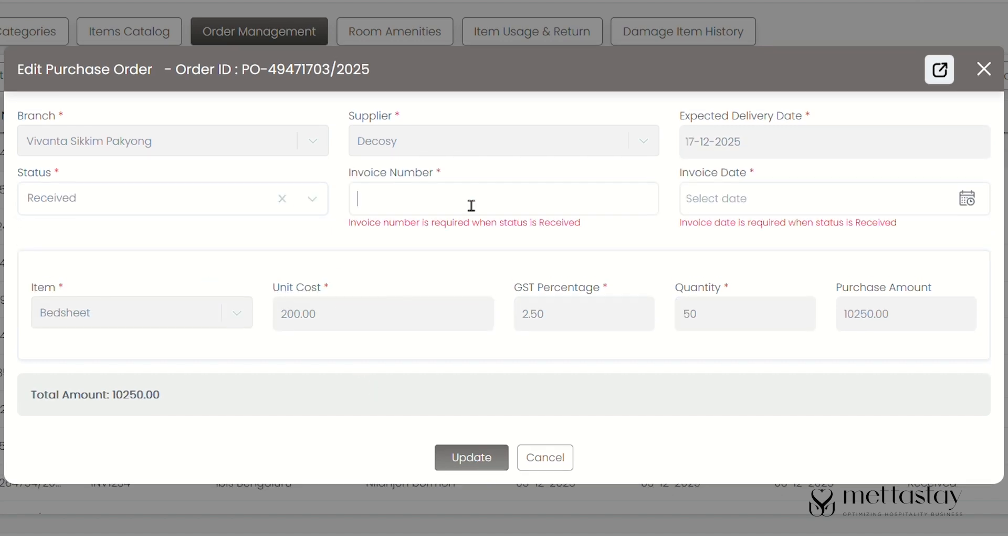
{"action": "type", "text": "INV_B123"}
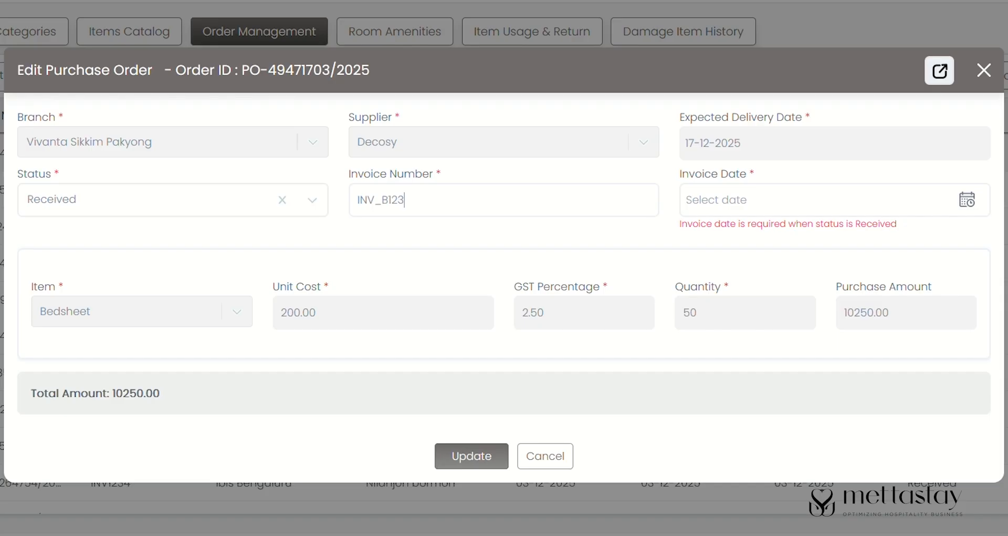
{"action": "left_click", "coordinate": [735, 202]}
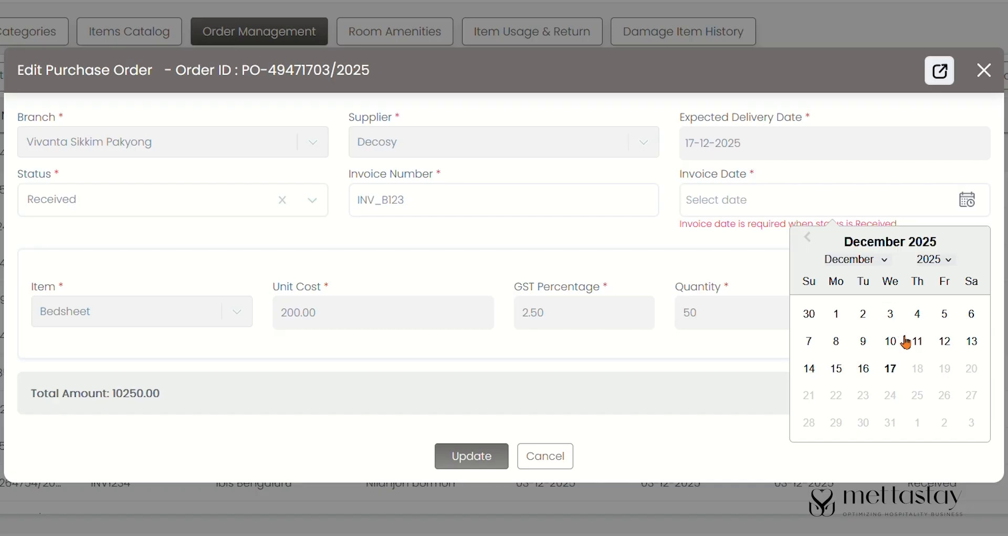
{"action": "left_click", "coordinate": [892, 367]}
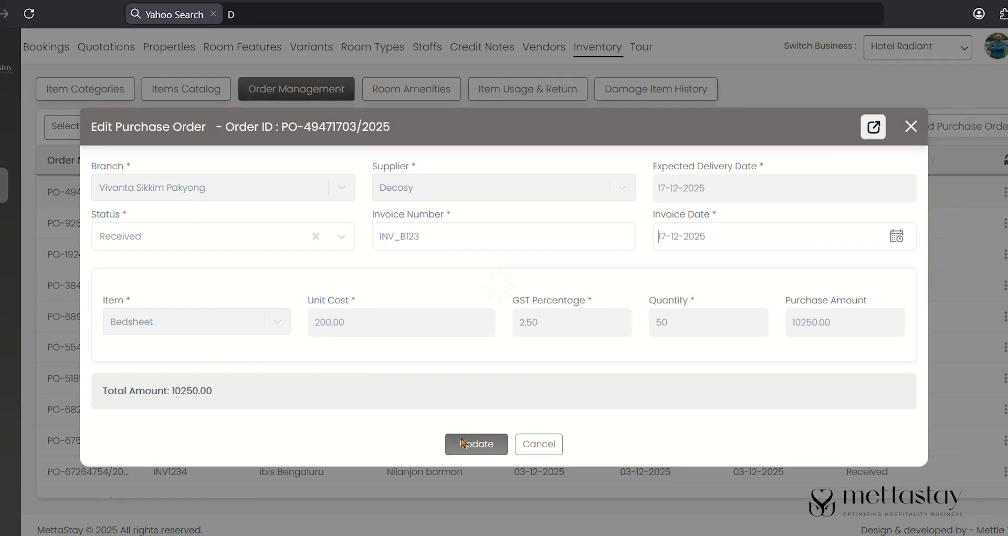
{"action": "left_click", "coordinate": [470, 450]}
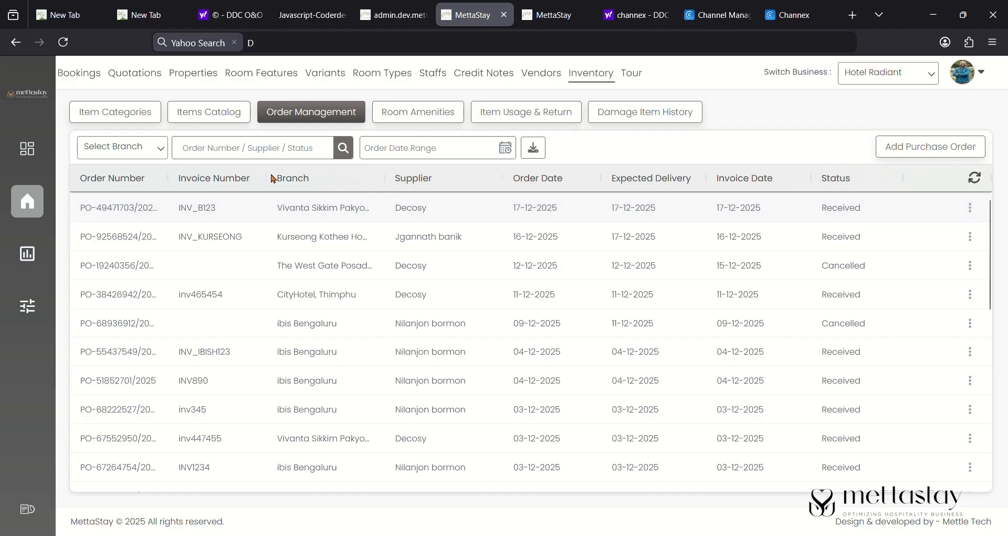
{"action": "left_click", "coordinate": [234, 125]}
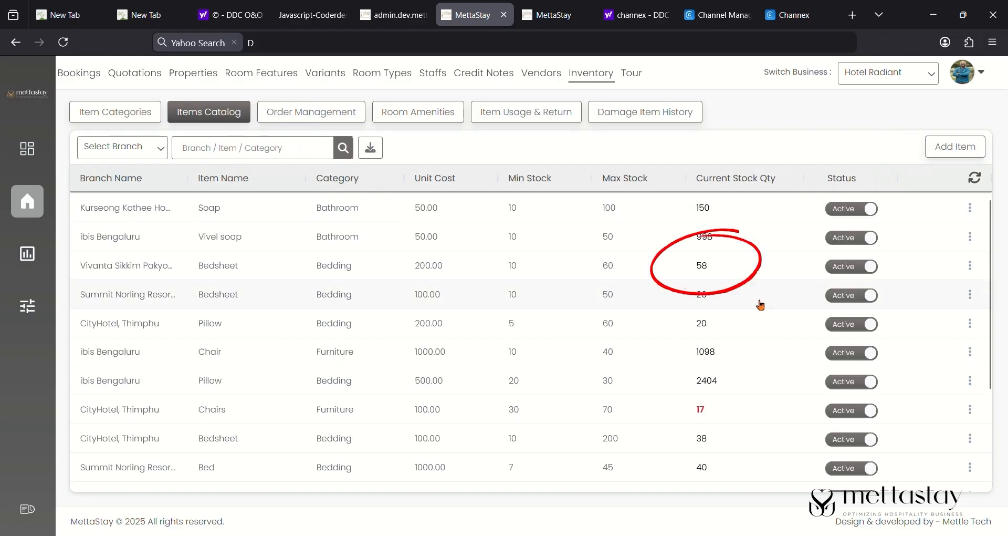
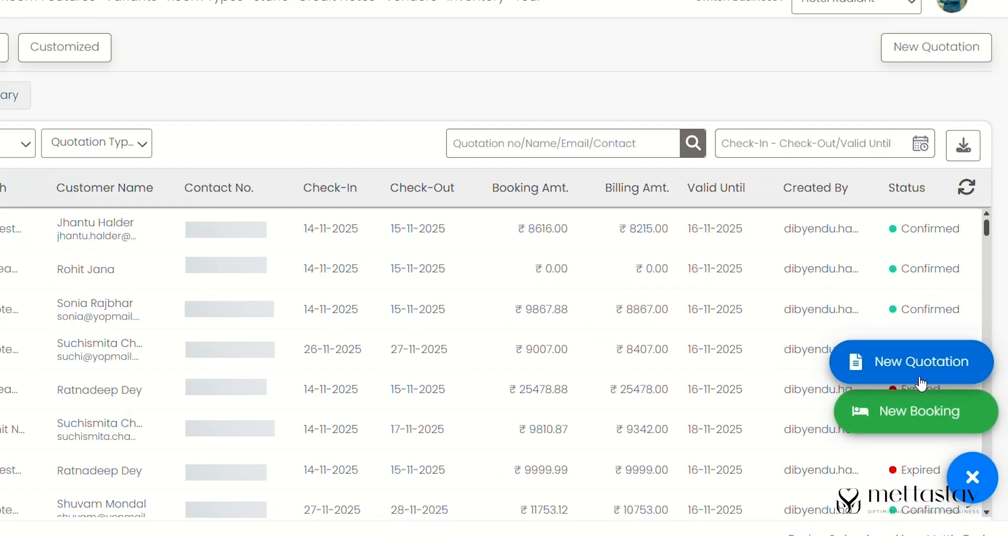
- Start a new quotation at ibis Bengaluru (MARTHAHALLI, SARJAPUR) for 16–17 December 2025
{"action": "left_click", "coordinate": [877, 336]}
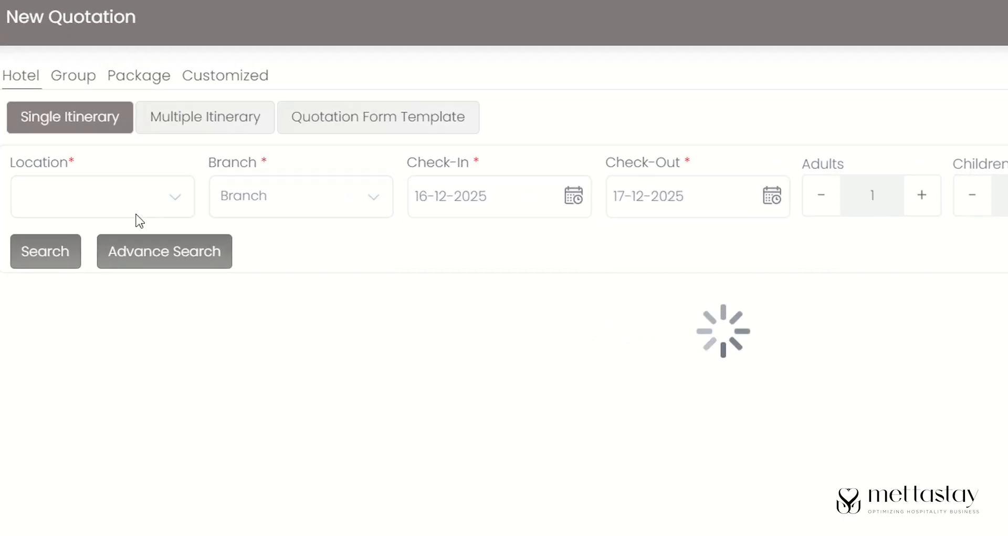
{"action": "left_click", "coordinate": [163, 197]}
{"action": "scroll", "coordinate": [194, 451], "scroll_direction": "down", "scroll_amount": 3}
{"action": "left_click", "coordinate": [152, 468]}
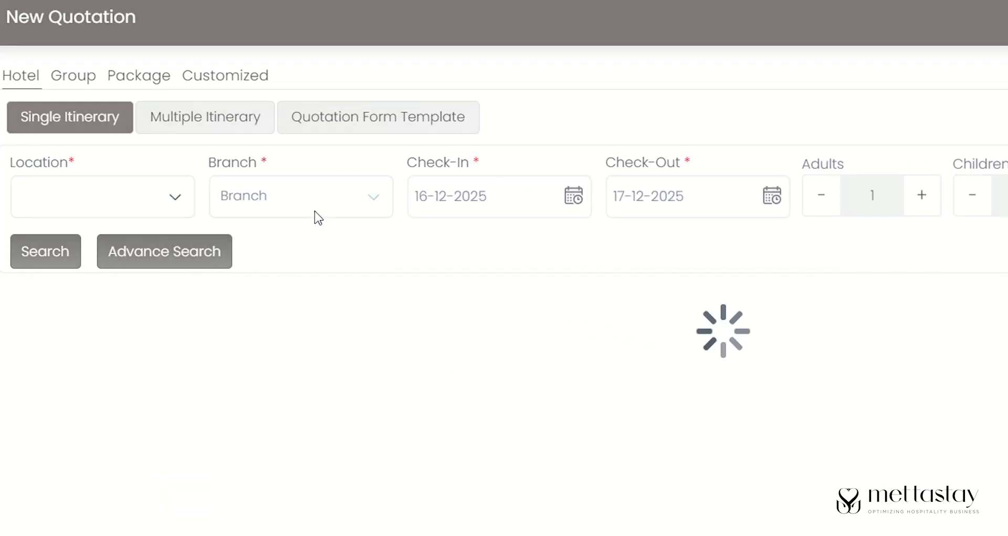
{"action": "left_click", "coordinate": [348, 209]}
{"action": "left_click", "coordinate": [352, 261]}
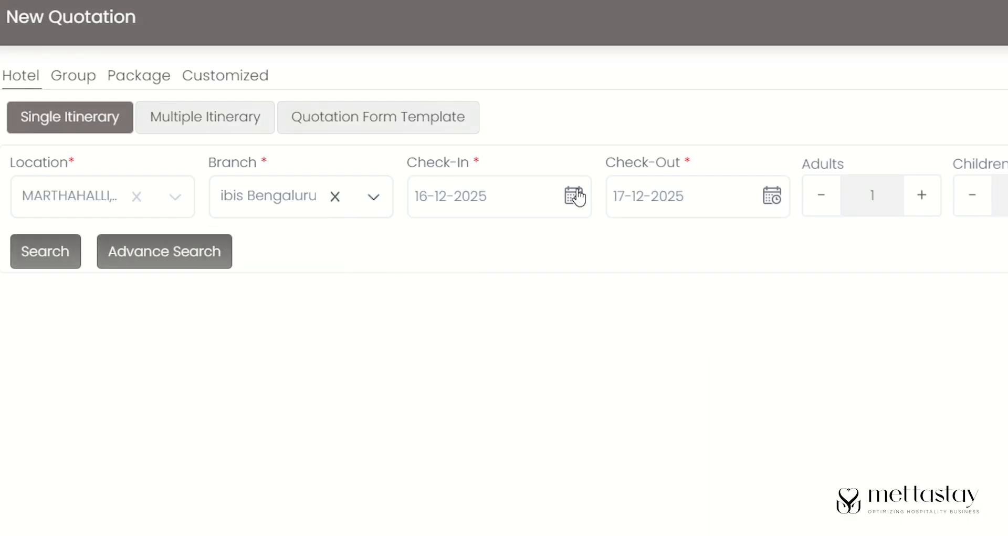
{"action": "left_click", "coordinate": [574, 196]}
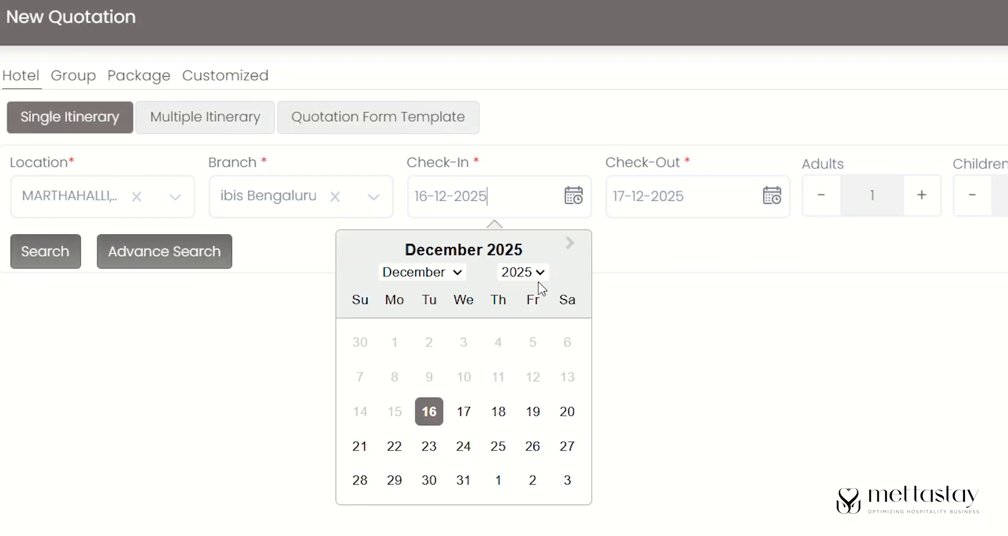
{"action": "left_click", "coordinate": [773, 195]}
- Set 2 adults and a 3-year-old child, search, and select one Breakfast & Dinner room
{"action": "left_click", "coordinate": [921, 195]}
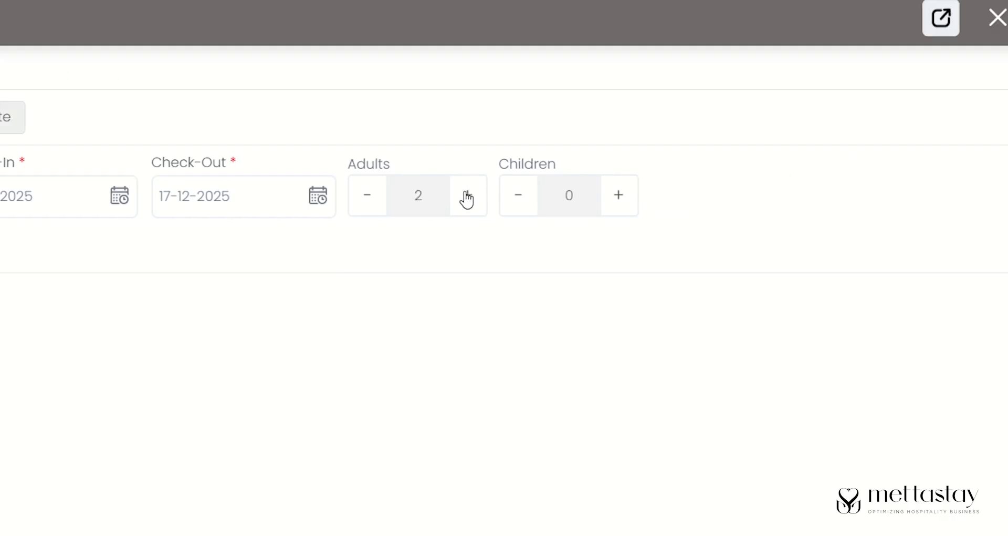
{"action": "left_click", "coordinate": [620, 201]}
{"action": "left_click", "coordinate": [677, 198]}
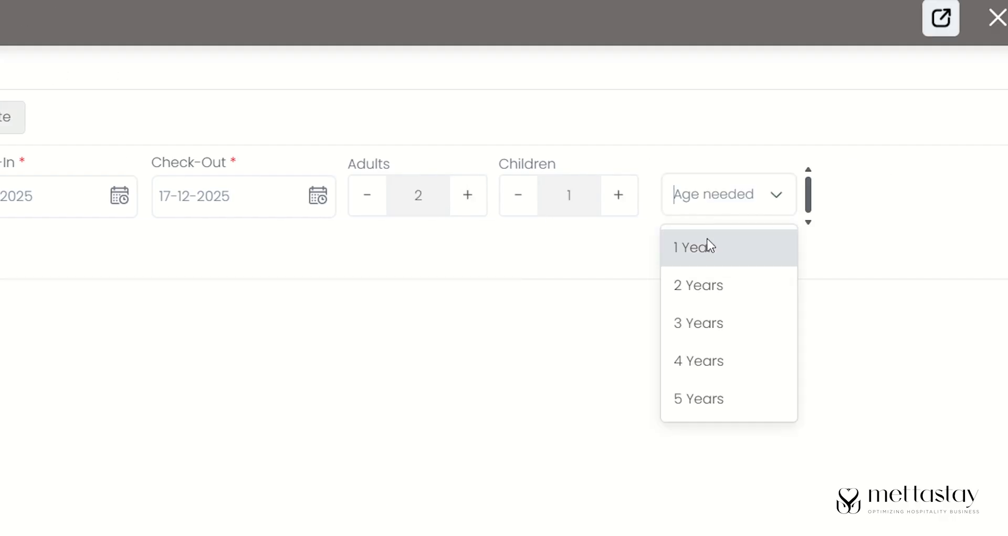
{"action": "left_click", "coordinate": [713, 325]}
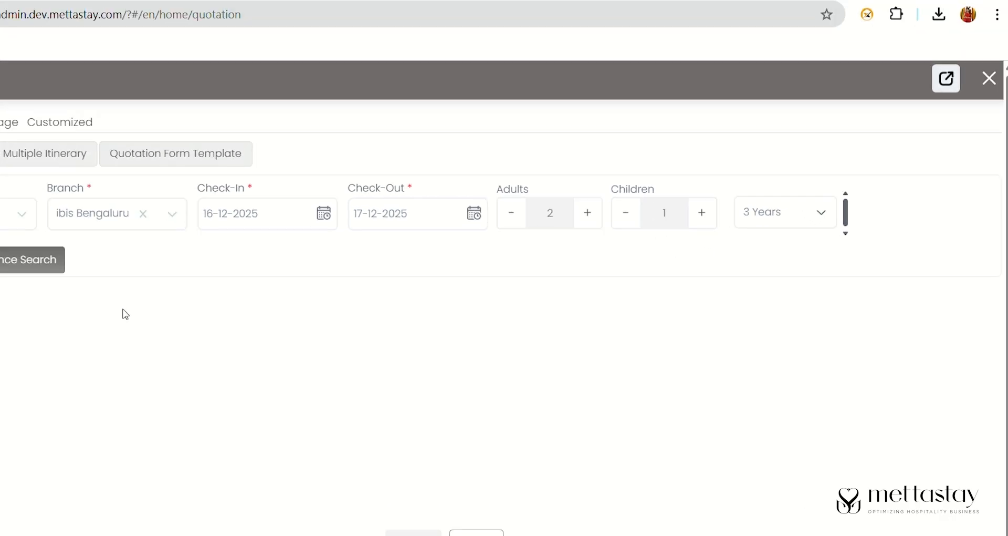
{"action": "left_click", "coordinate": [58, 260]}
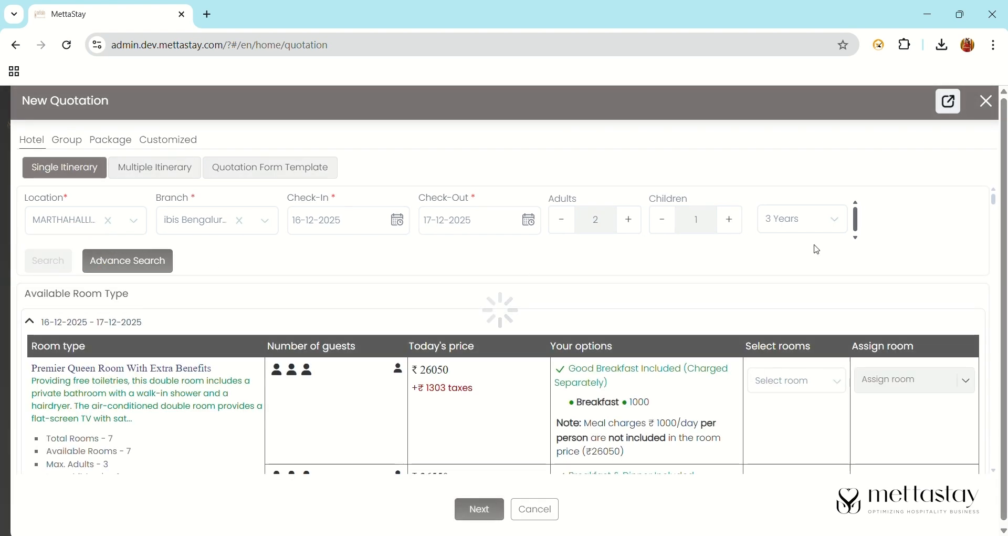
{"action": "scroll", "coordinate": [997, 201], "scroll_direction": "down", "scroll_amount": 5}
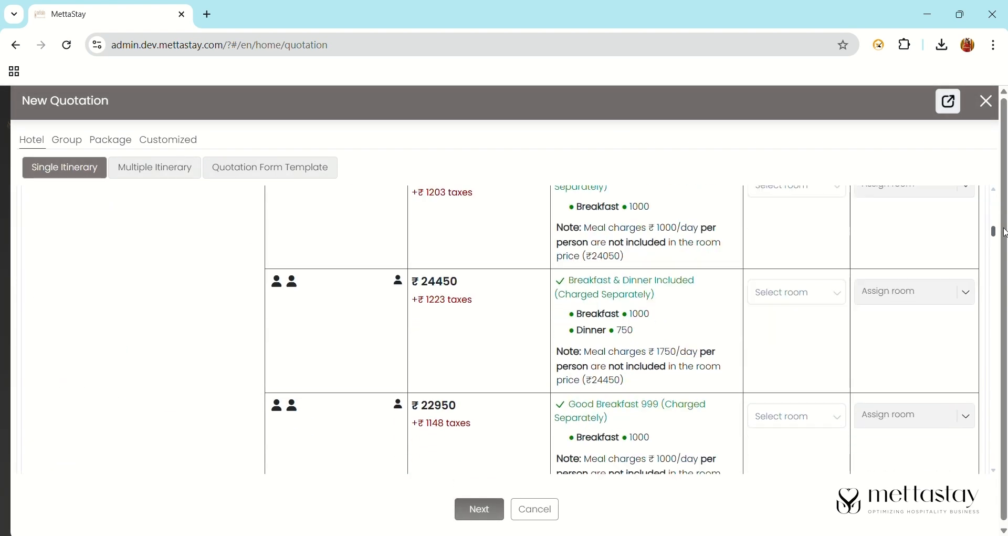
{"action": "left_click", "coordinate": [806, 314]}
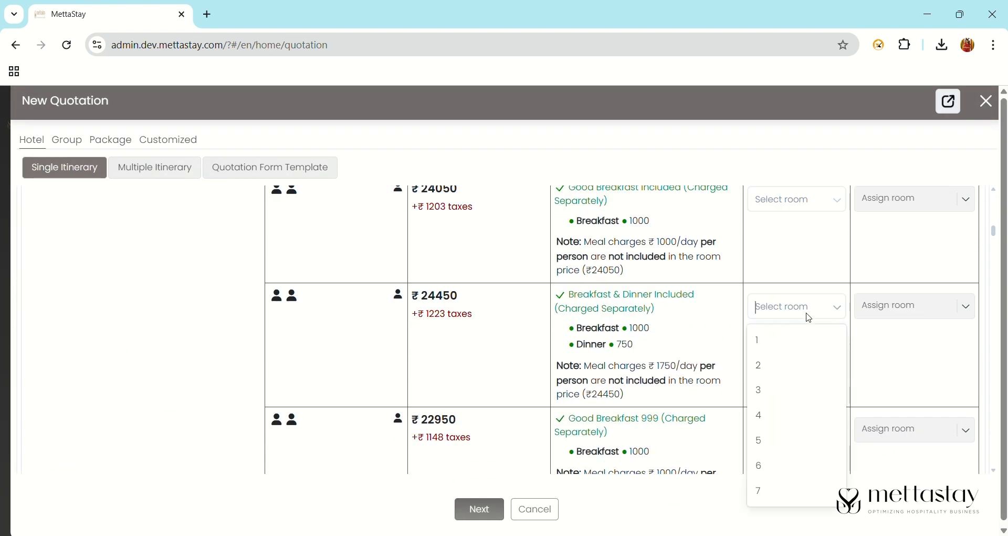
{"action": "left_click", "coordinate": [812, 342]}
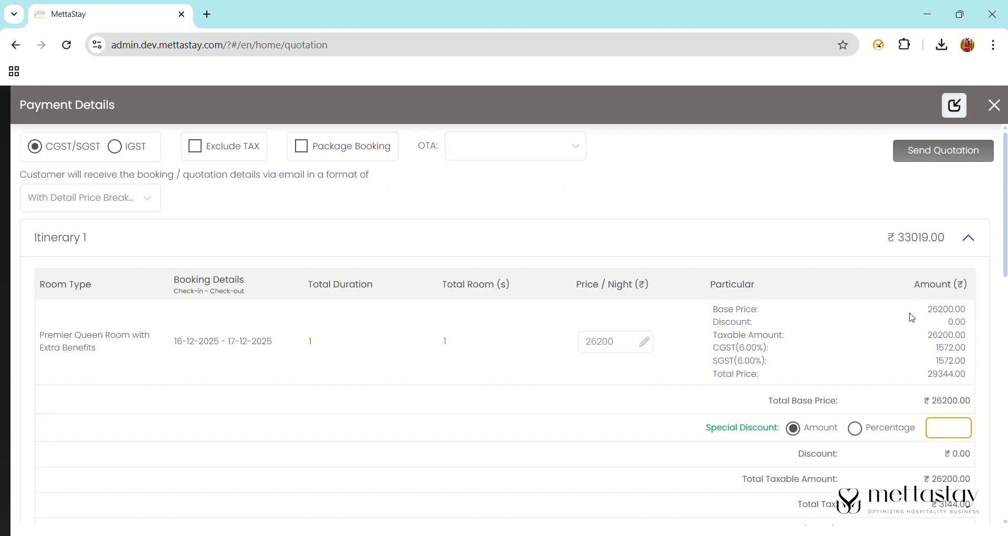
- Assign the quotation to an existing customer
{"action": "left_click_drag", "start_coordinate": [1006, 225], "coordinate": [1007, 453]}
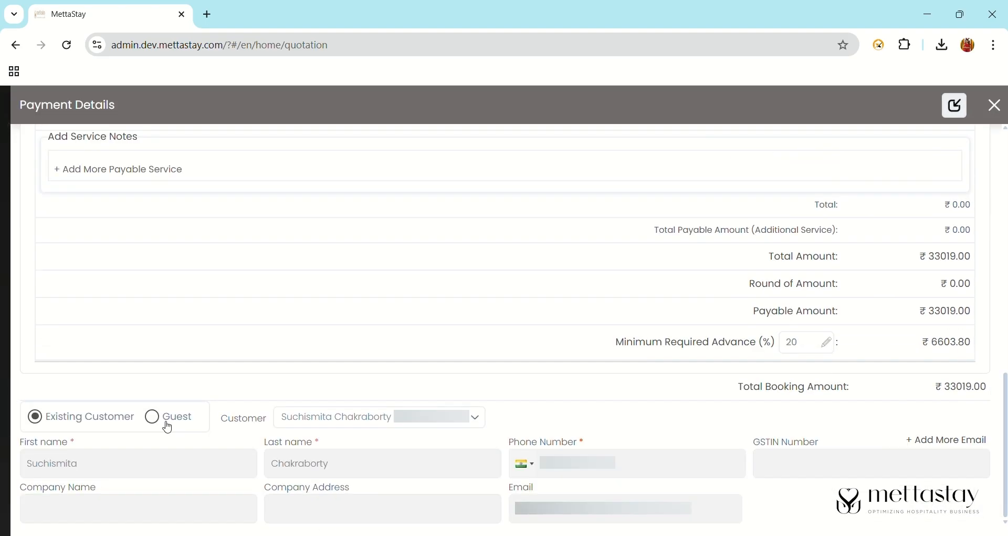
{"action": "left_click", "coordinate": [167, 426]}
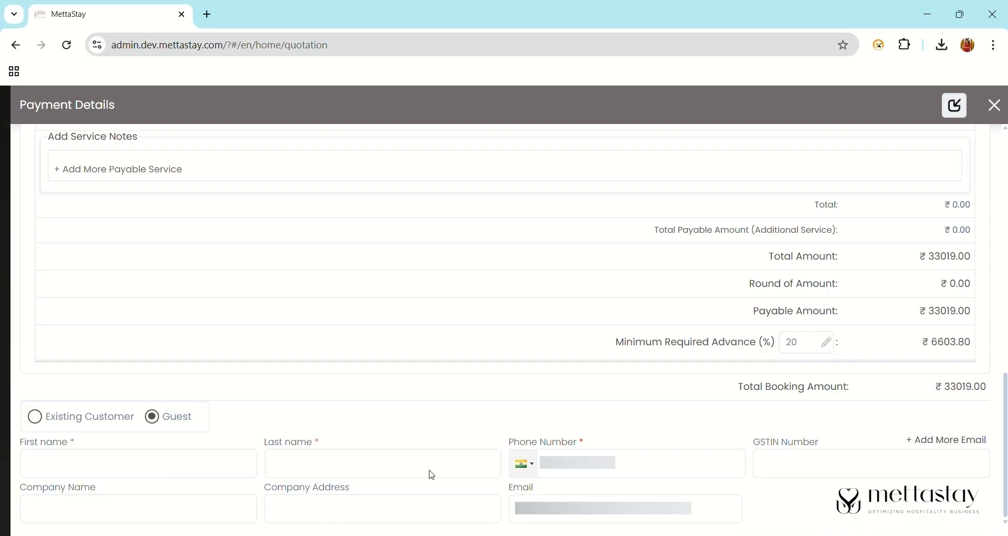
{"action": "left_click", "coordinate": [39, 422]}
{"action": "left_click", "coordinate": [340, 418]}
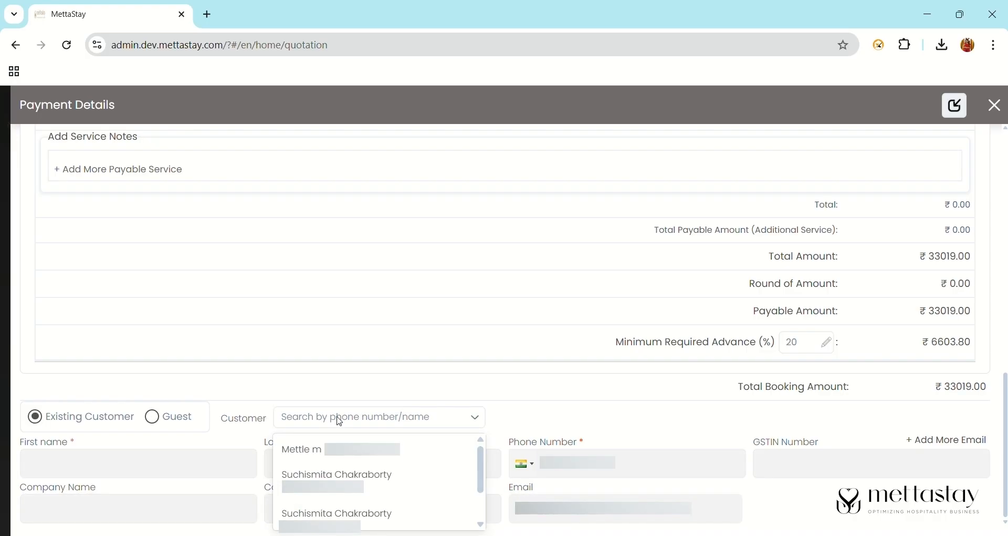
{"action": "left_click", "coordinate": [336, 476]}
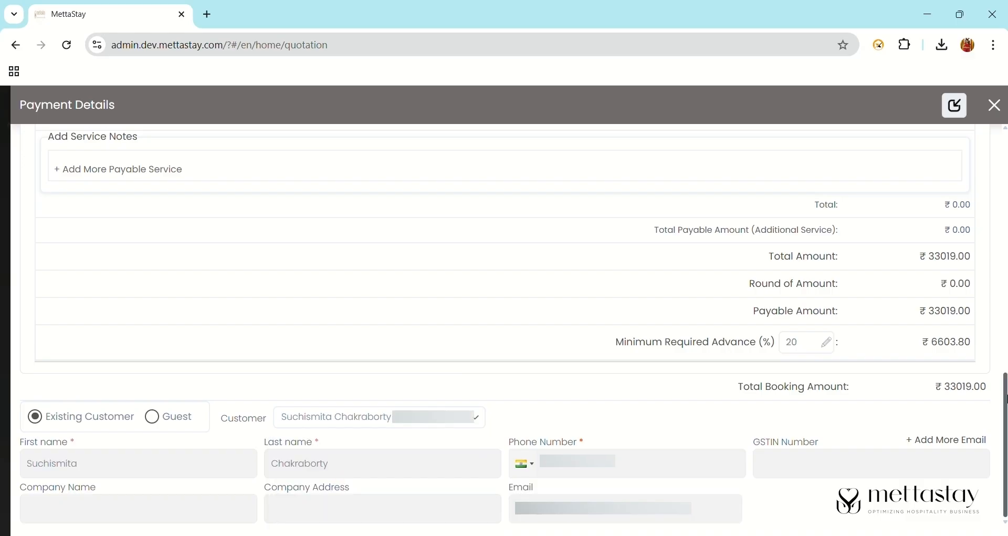
{"action": "left_click_drag", "start_coordinate": [1004, 405], "coordinate": [997, 167]}
- Apply a 10% special discount and keep MettaStay as the booking source
{"action": "left_click", "coordinate": [952, 422]}
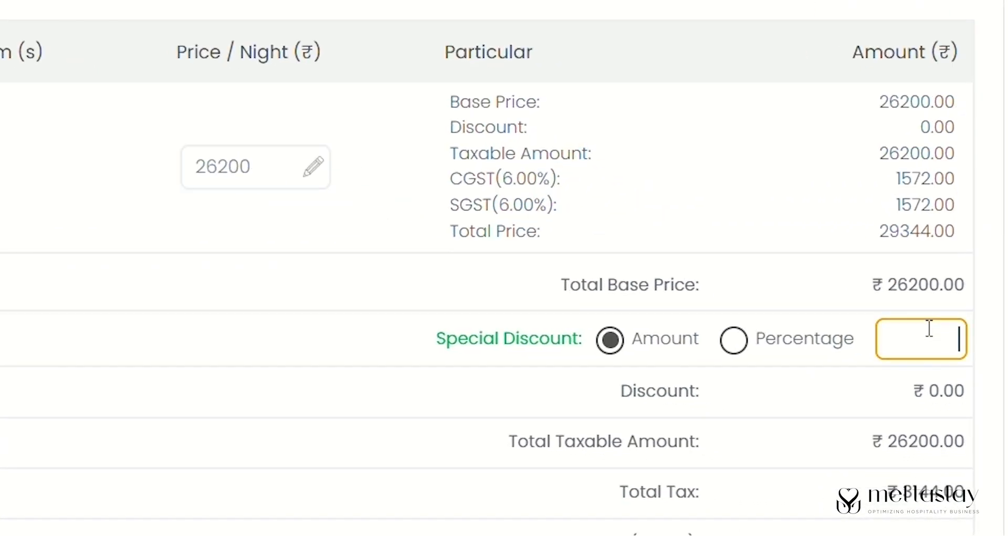
{"action": "type", "text": "1"}
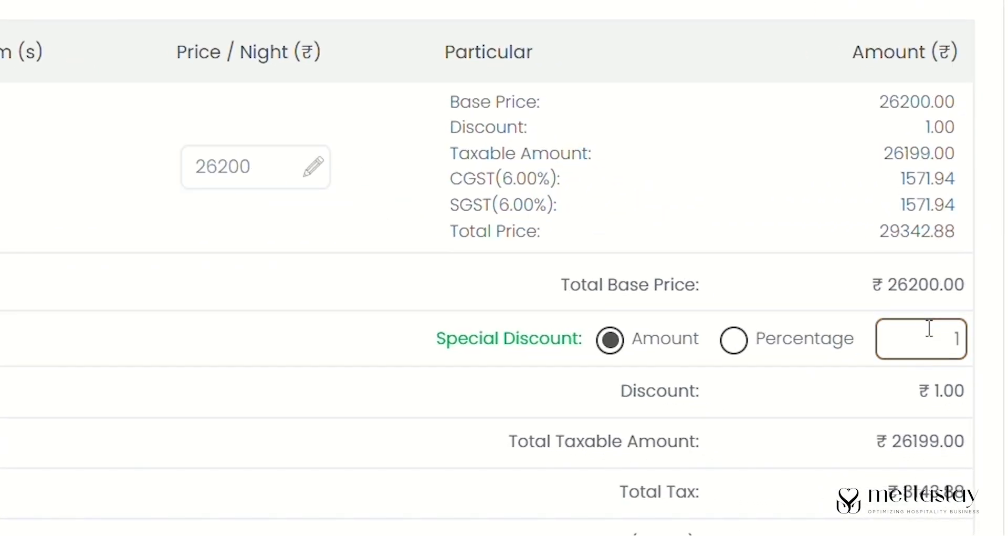
{"action": "type", "text": "000"}
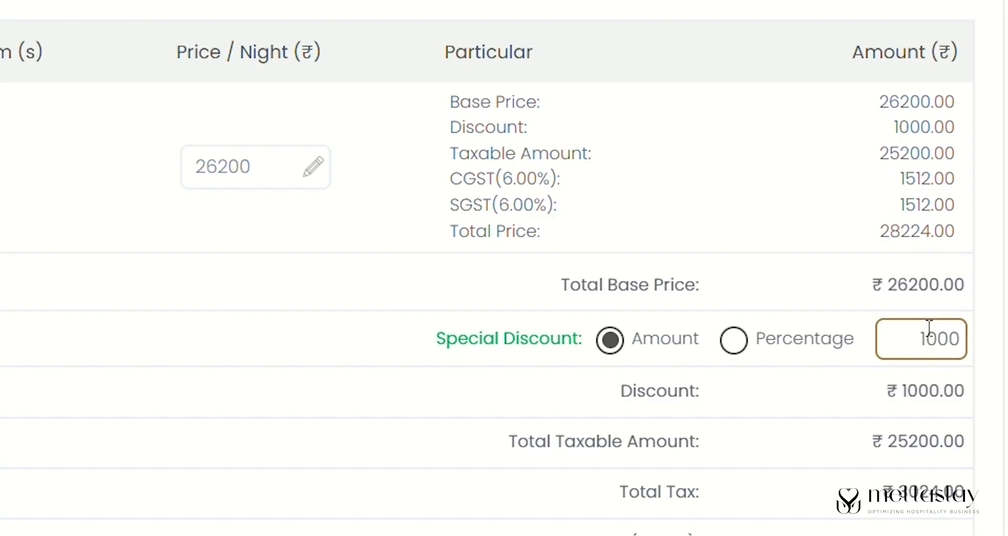
{"action": "left_click", "coordinate": [734, 341]}
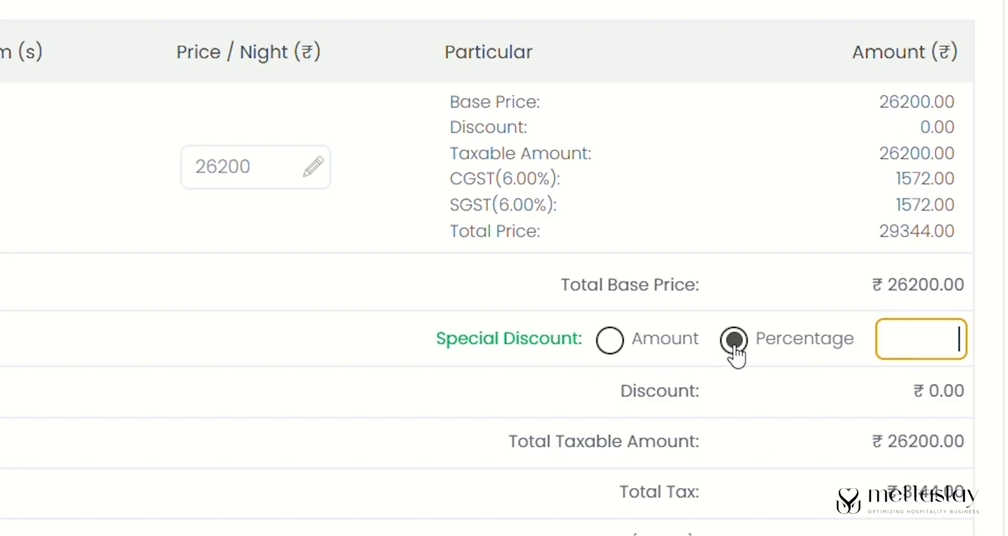
{"action": "type", "text": "10"}
{"action": "mouse_move", "coordinate": [1006, 221]}
{"action": "left_mouse_down"}
{"action": "mouse_move", "coordinate": [1005, 233]}
{"action": "mouse_move", "coordinate": [1006, 220]}
{"action": "left_mouse_up"}
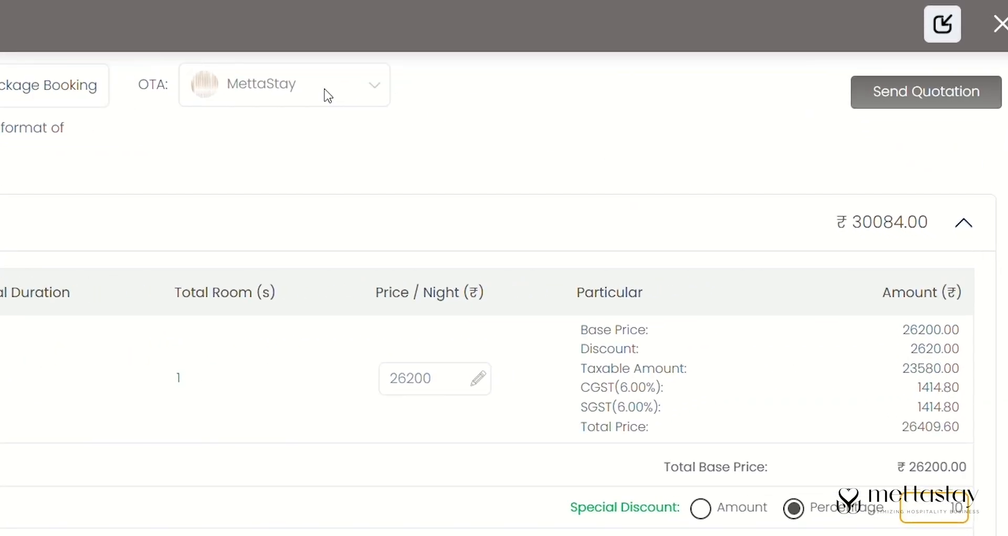
{"action": "left_click", "coordinate": [543, 148]}
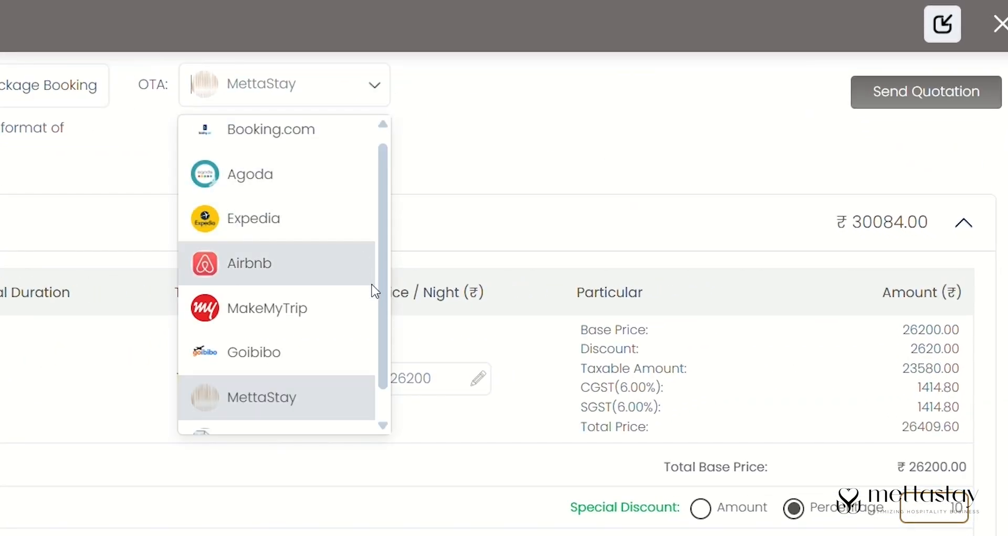
{"action": "left_click_drag", "start_coordinate": [383, 338], "coordinate": [384, 169]}
{"action": "left_click", "coordinate": [494, 147]}
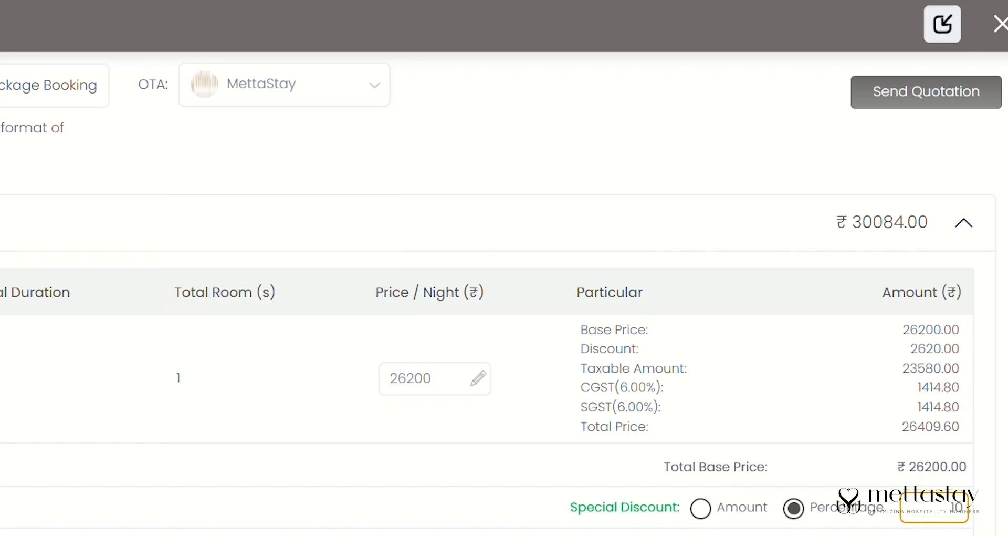
- Send the quotation and copy the new quotation number
{"action": "left_click", "coordinate": [918, 104]}
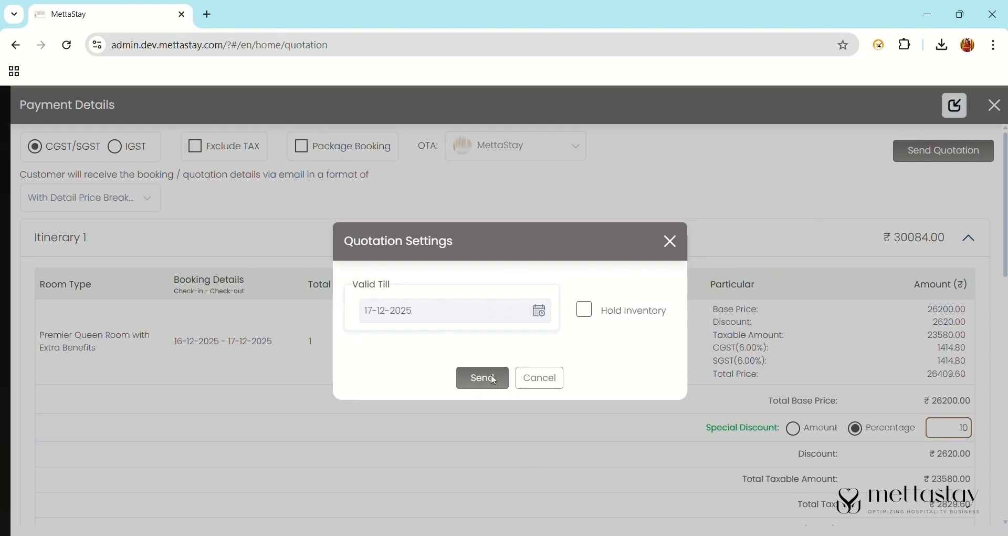
{"action": "left_click", "coordinate": [252, 434]}
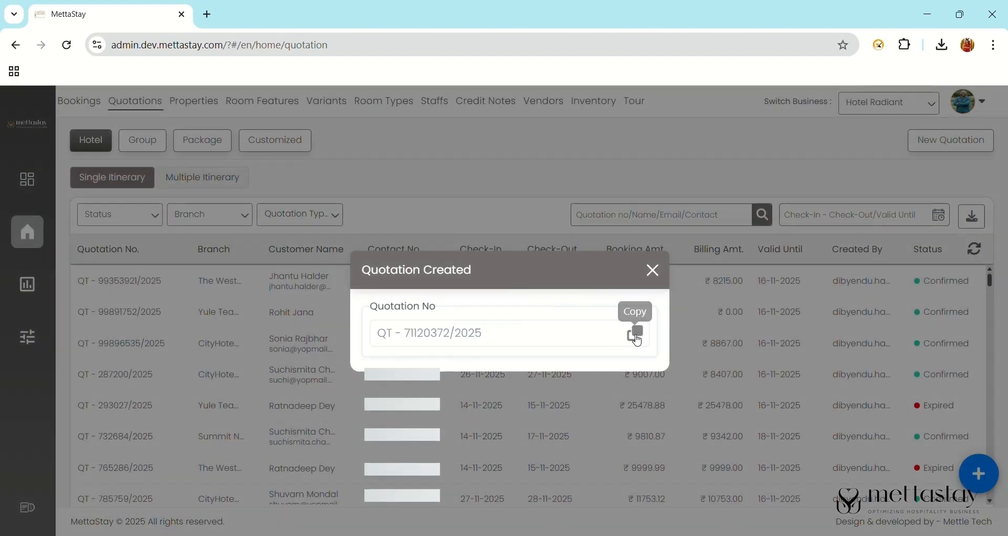
{"action": "left_click", "coordinate": [636, 336]}
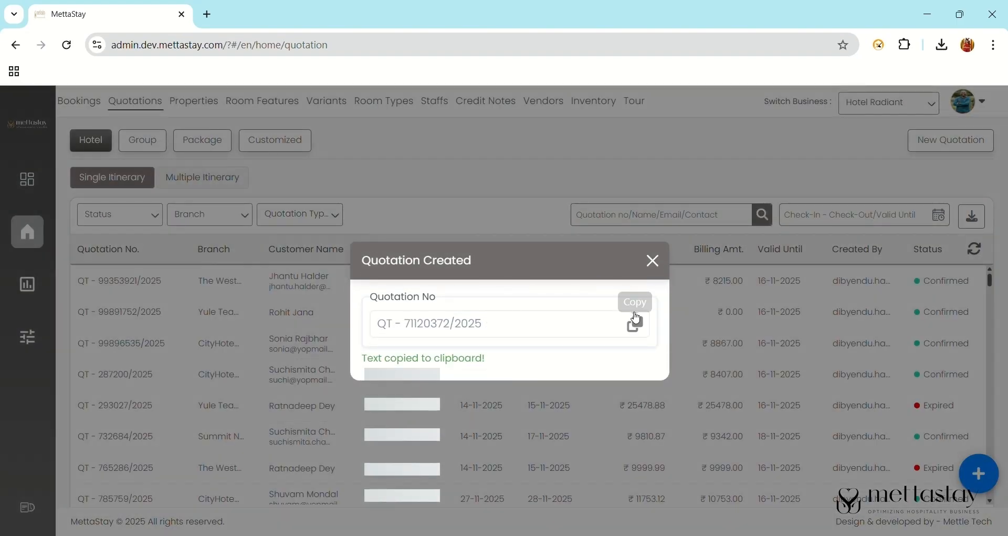
{"action": "left_click", "coordinate": [654, 272]}
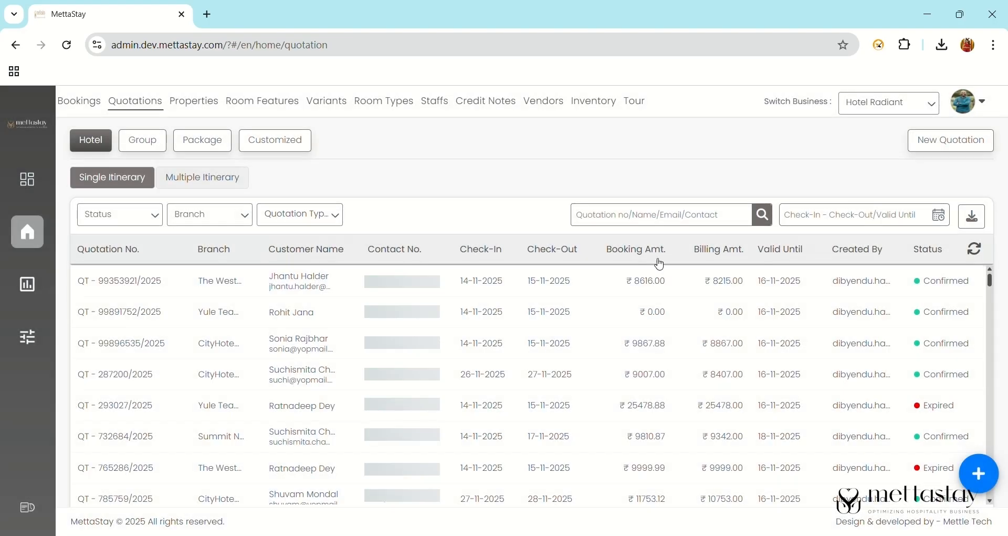
{"action": "left_click", "coordinate": [660, 224]}
{"action": "key", "text": "ctrl+v"}
{"action": "key", "text": "Return"}
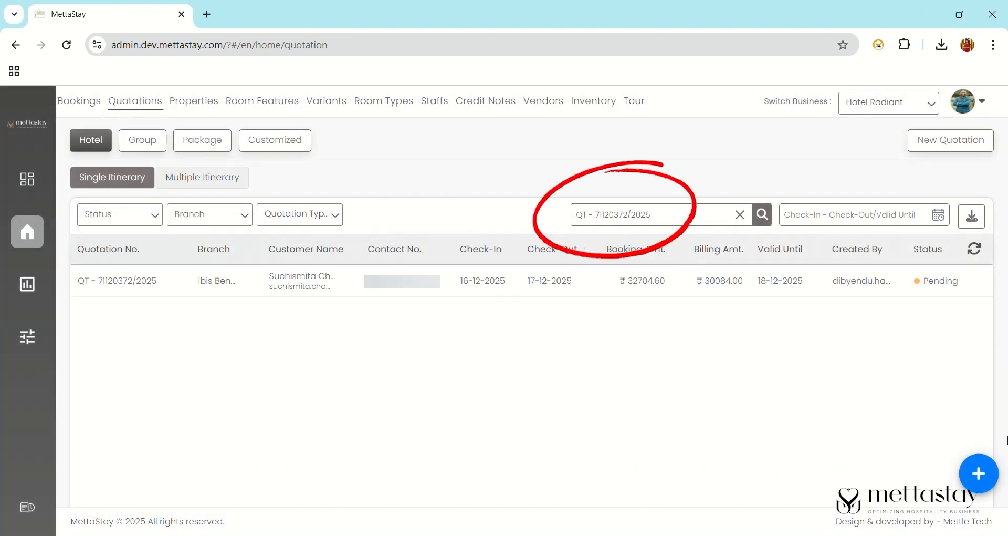
{"action": "left_click", "coordinate": [939, 289]}
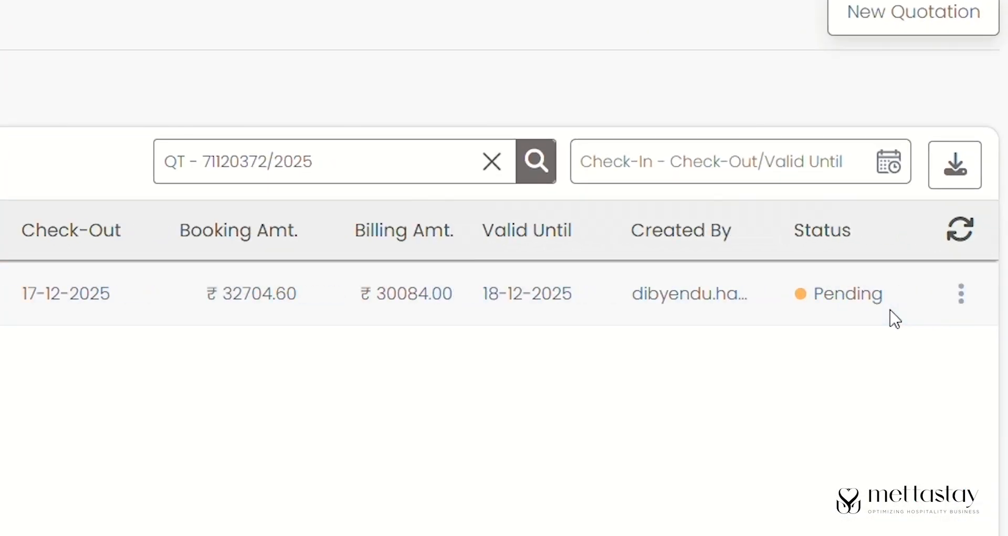
{"action": "left_click", "coordinate": [963, 293]}
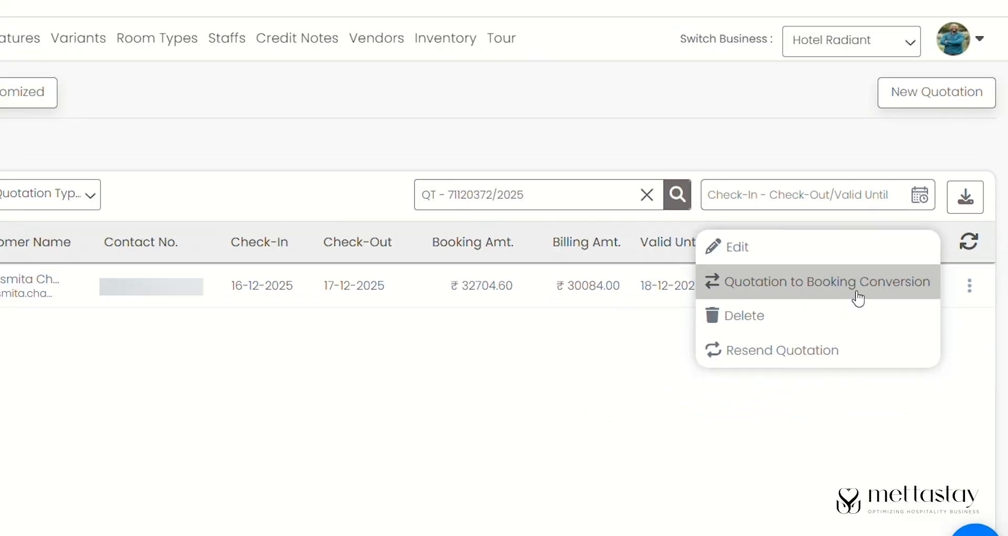
{"action": "left_click", "coordinate": [859, 297]}
{"action": "left_click", "coordinate": [274, 428]}
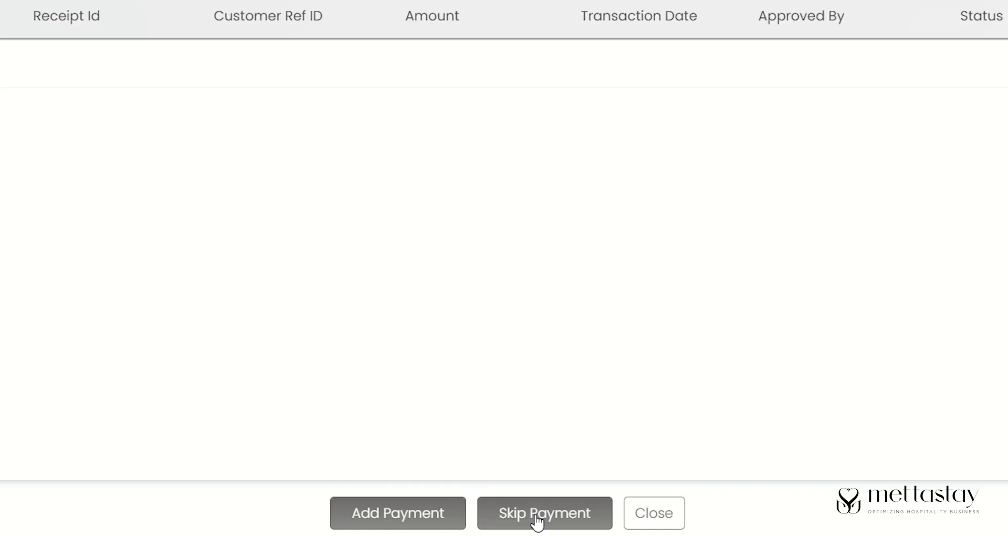
- Create the booking without payment and copy its new booking ID
{"action": "left_click", "coordinate": [538, 523]}
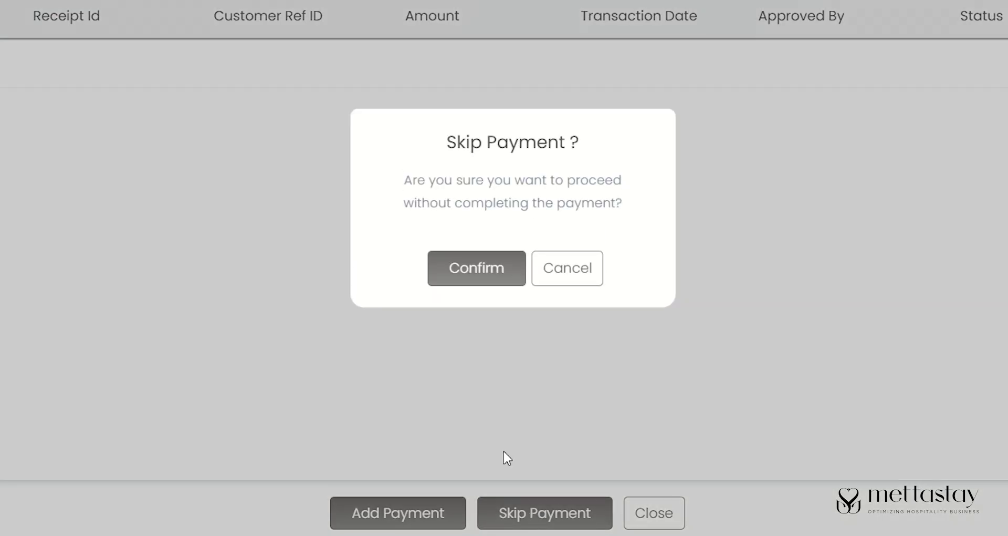
{"action": "left_click", "coordinate": [489, 269]}
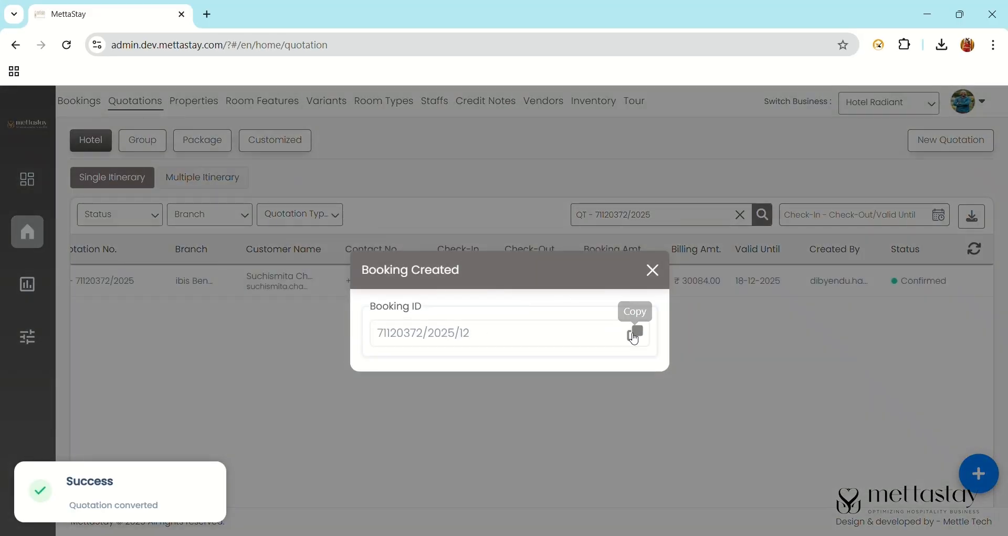
{"action": "left_click", "coordinate": [634, 336]}
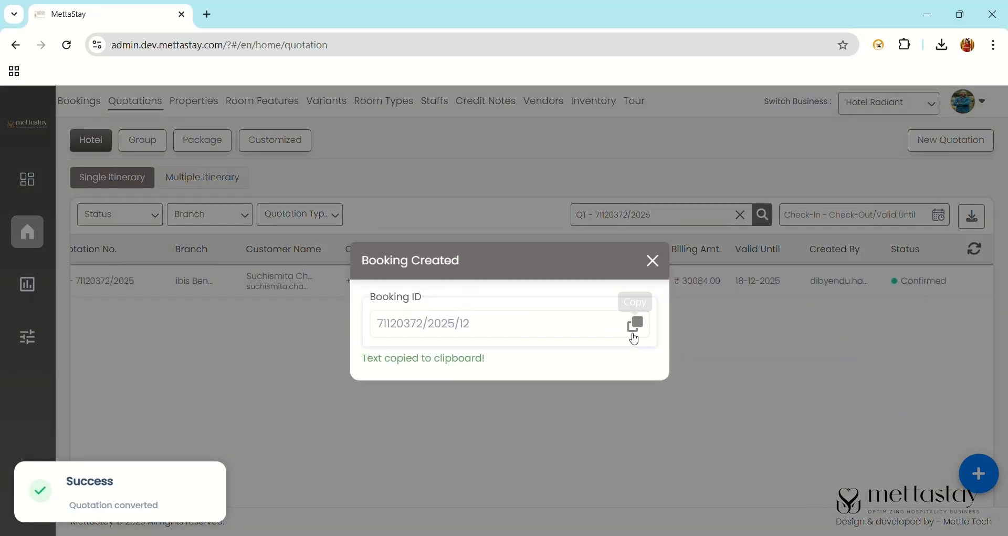
{"action": "left_click", "coordinate": [652, 270]}
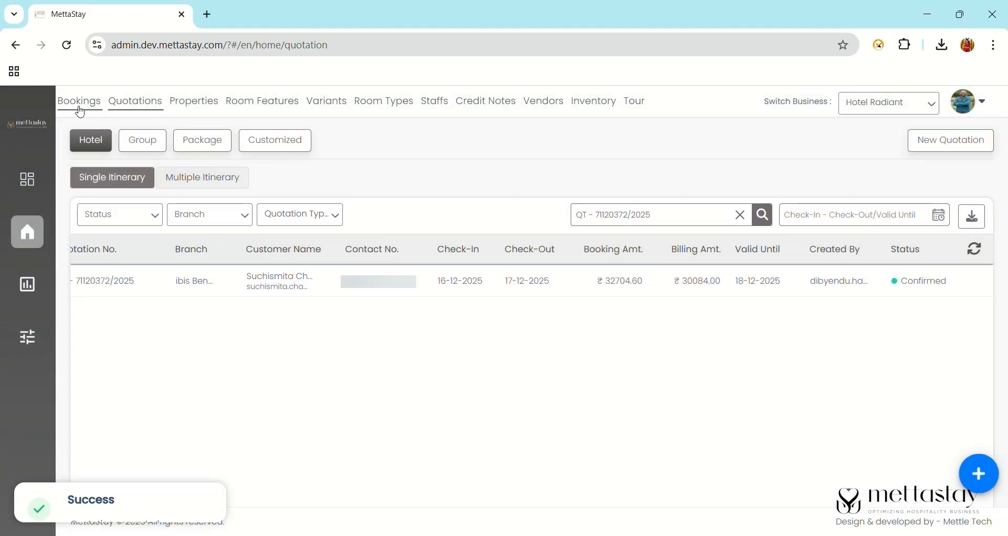
{"action": "left_click", "coordinate": [79, 104]}
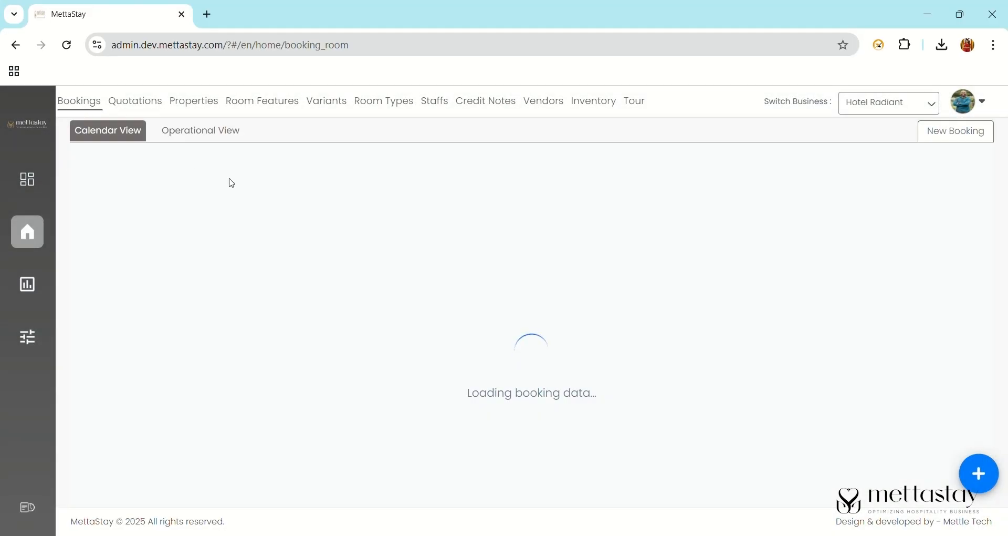
{"action": "left_click", "coordinate": [234, 139]}
{"action": "left_click", "coordinate": [611, 323]}
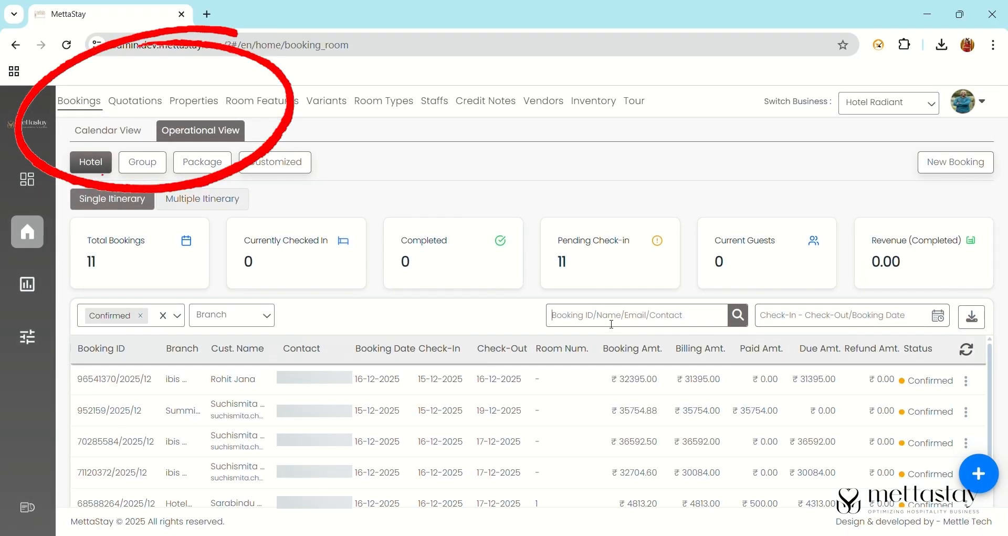
{"action": "key", "text": "ctrl+v"}
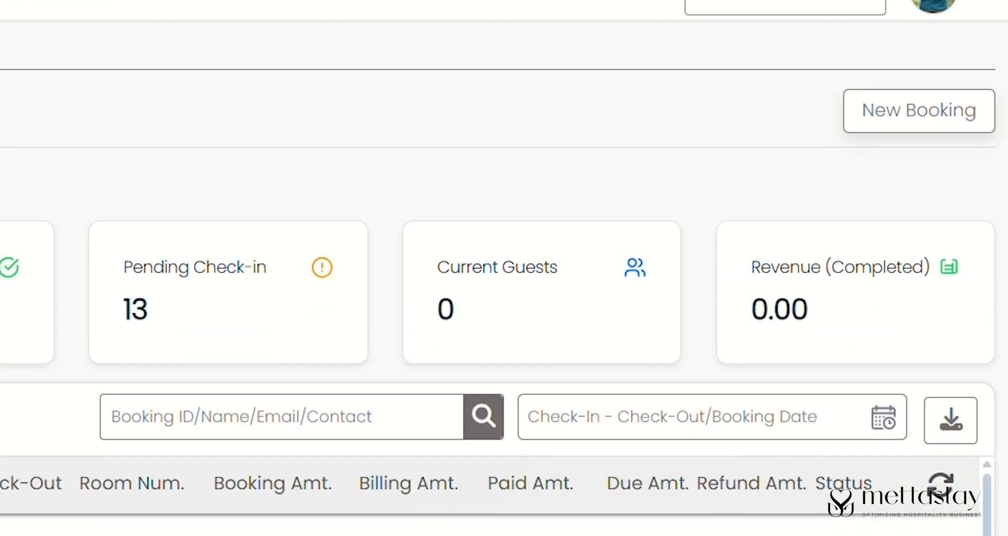
- Start a new booking at Vivanta Sikkim Pakyong (BASSNETT GAON, GANGTOK) with a 3-year-old child
{"action": "left_click", "coordinate": [970, 447]}
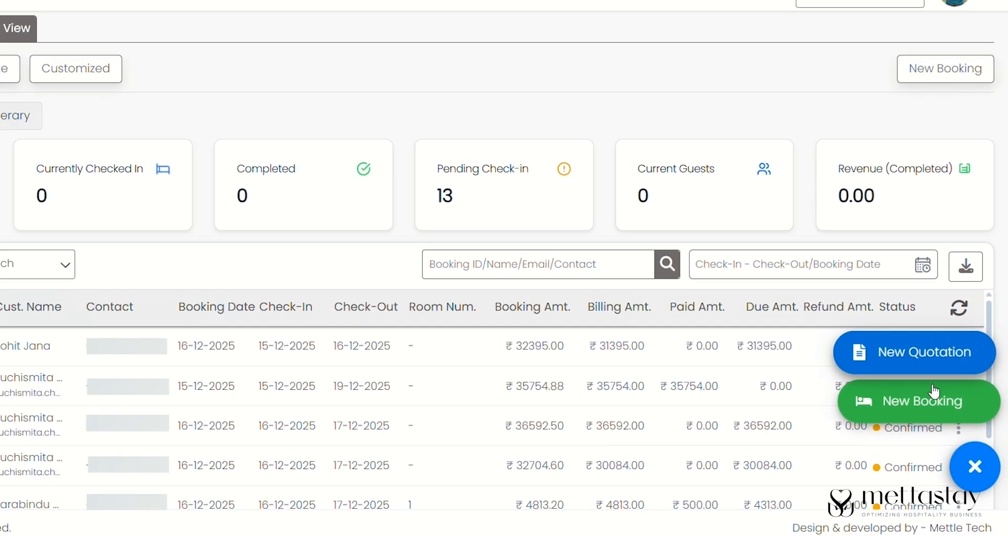
{"action": "left_click", "coordinate": [900, 344]}
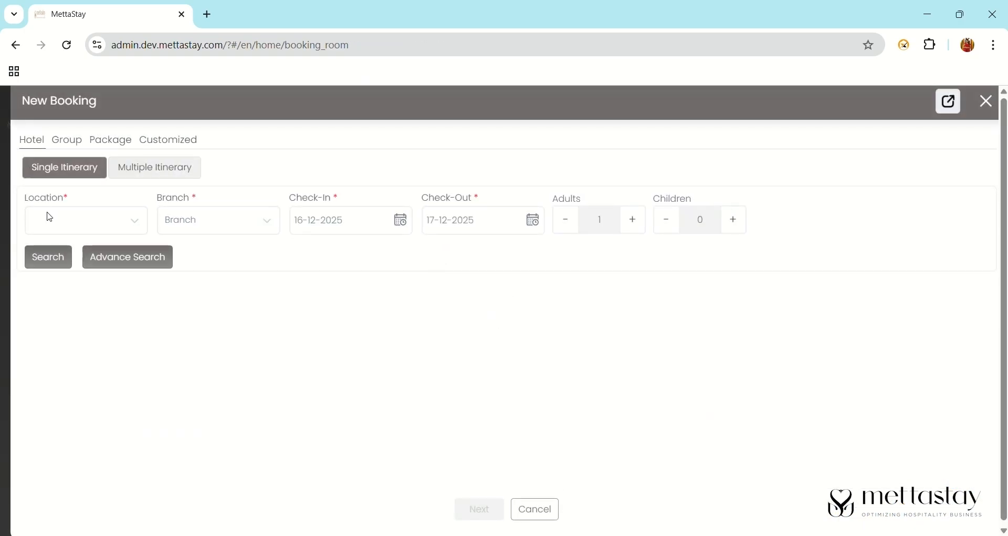
{"action": "left_click", "coordinate": [73, 224]}
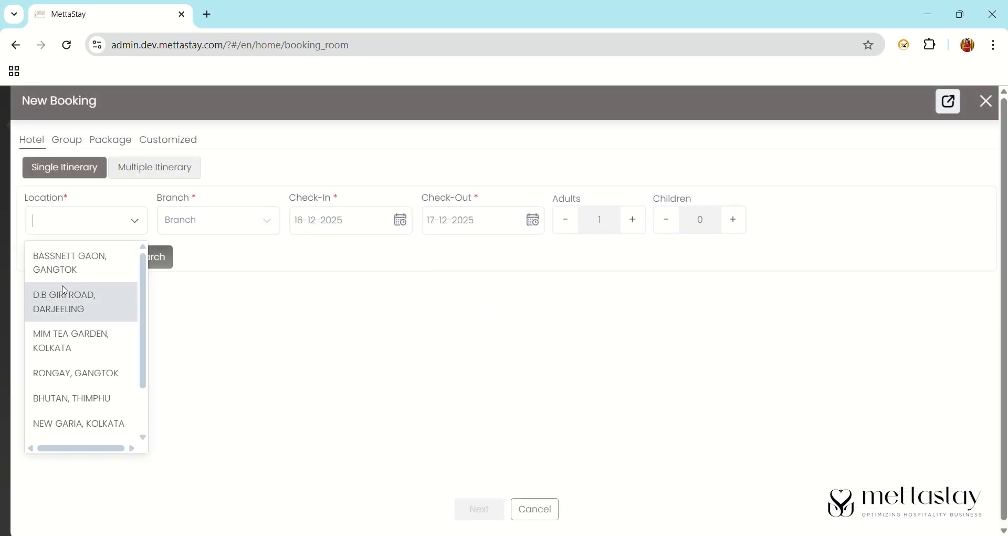
{"action": "left_click", "coordinate": [73, 275]}
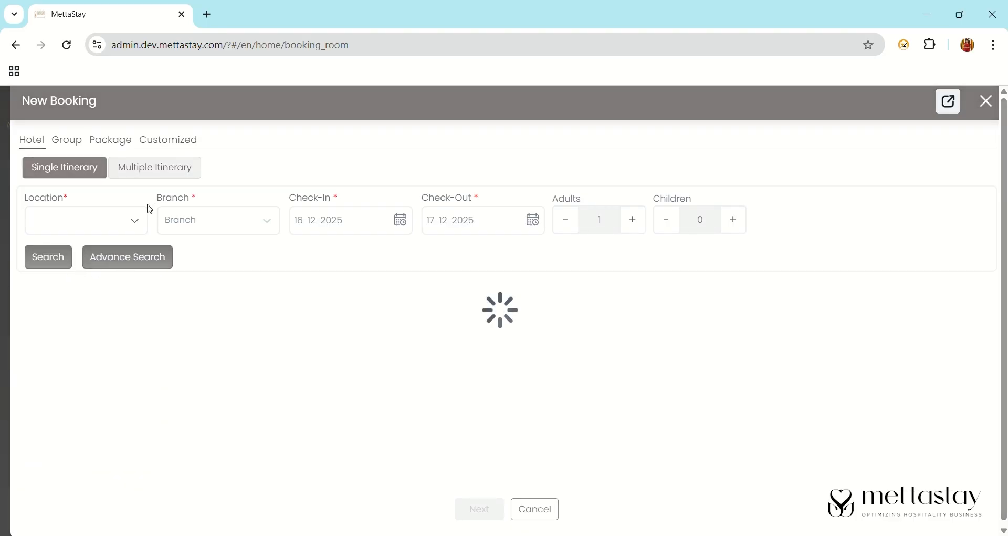
{"action": "left_click", "coordinate": [194, 225]}
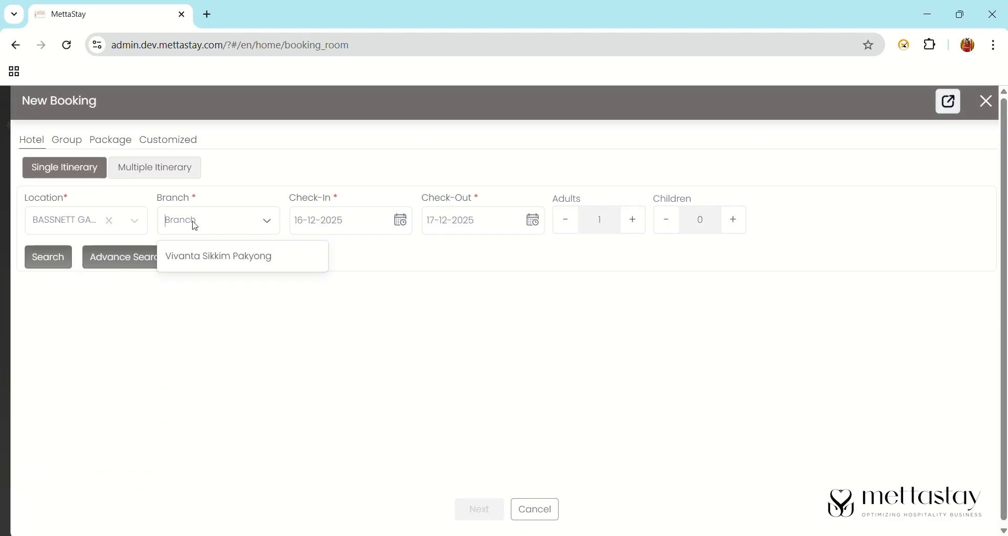
{"action": "left_click", "coordinate": [240, 259]}
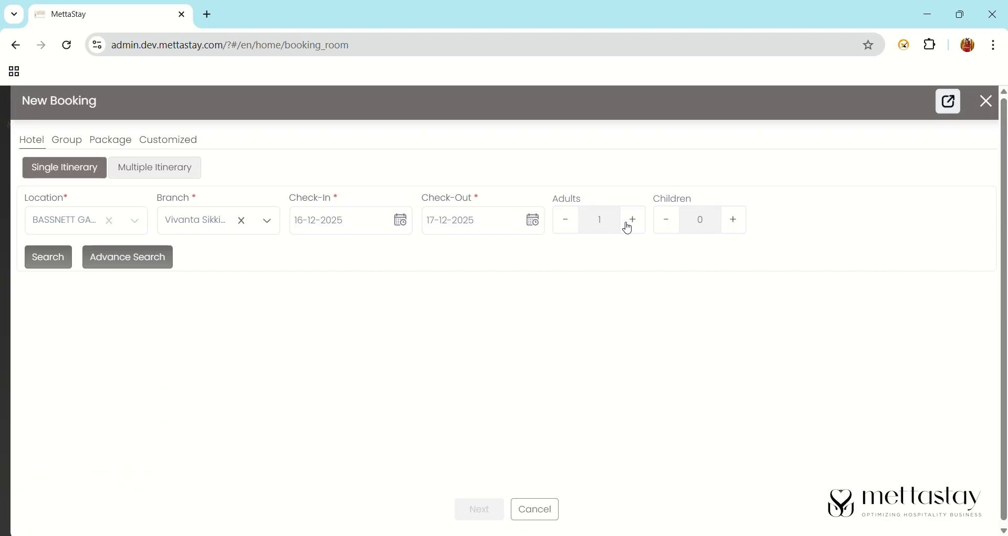
{"action": "left_click", "coordinate": [739, 220]}
{"action": "left_click", "coordinate": [825, 220]}
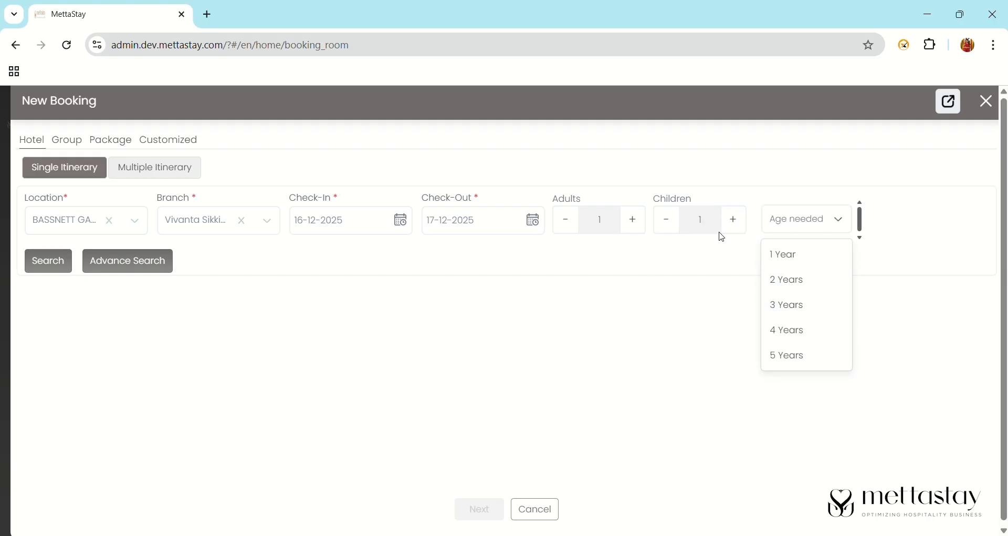
{"action": "left_click", "coordinate": [827, 314]}
- Search, book one Premium Suite Pool View room, assign room 11, and continue to payment
{"action": "left_click", "coordinate": [43, 262]}
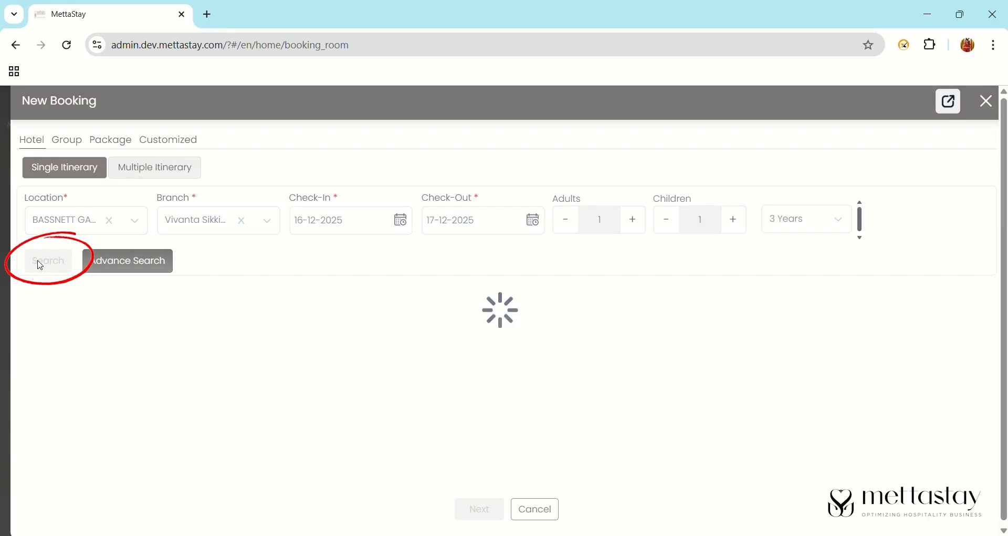
{"action": "left_click", "coordinate": [776, 393]}
{"action": "left_click", "coordinate": [775, 414]}
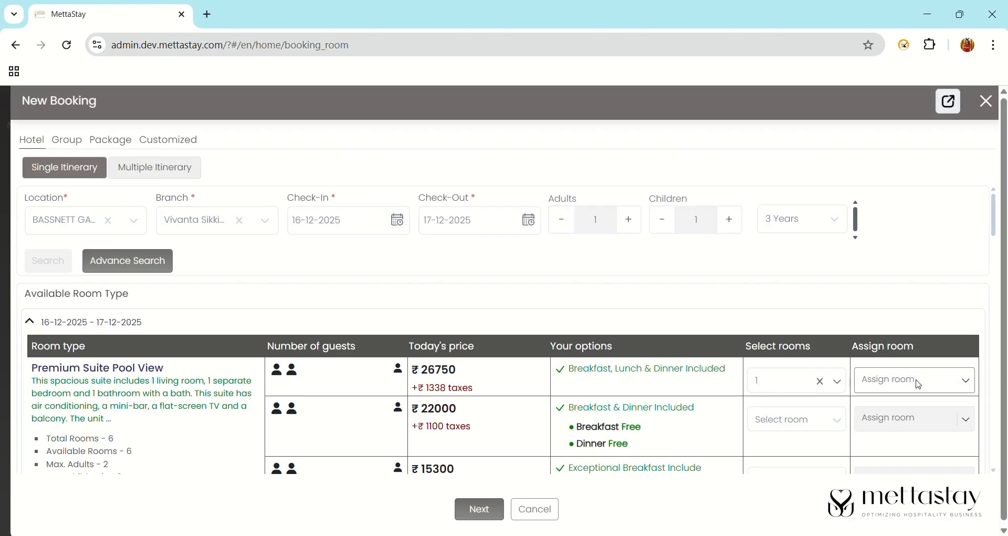
{"action": "left_click", "coordinate": [932, 388]}
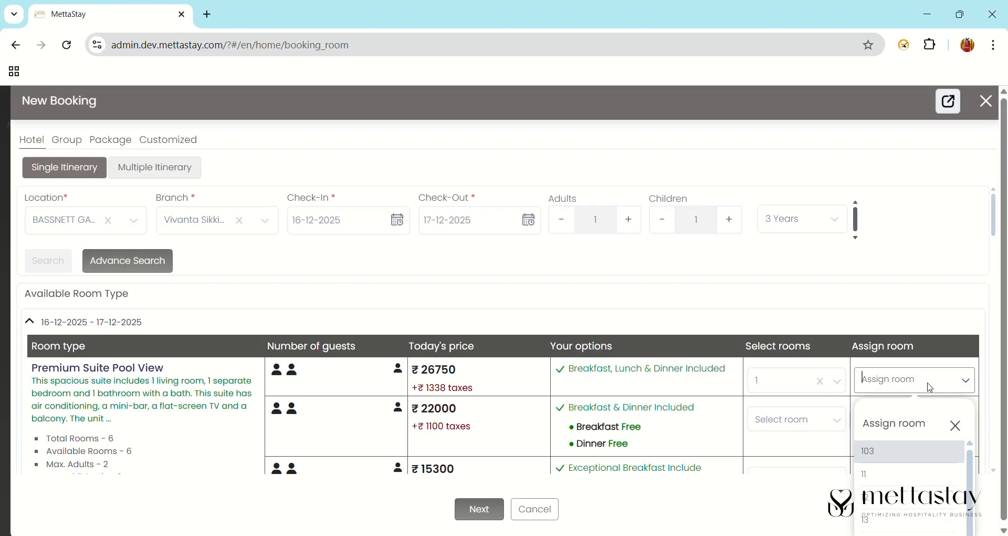
{"action": "left_click", "coordinate": [912, 483]}
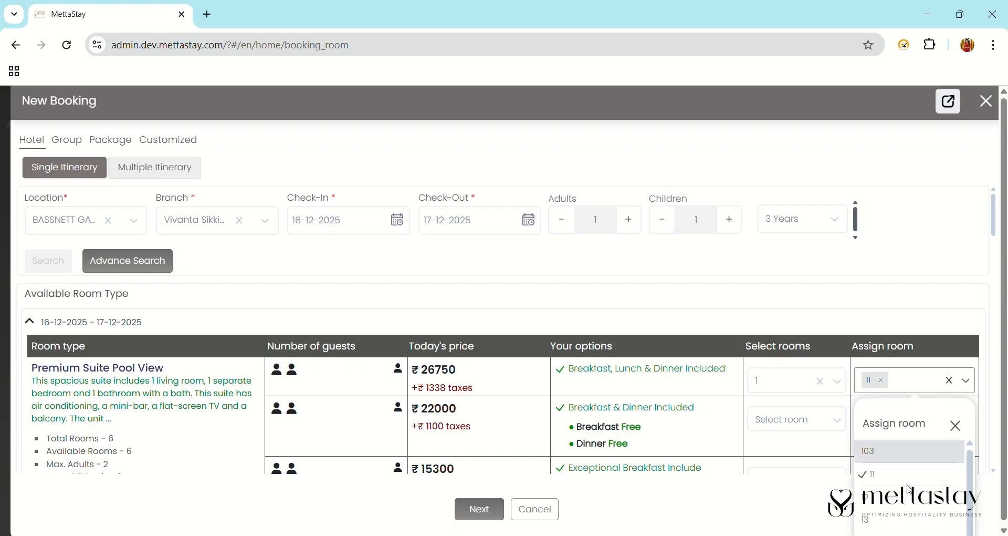
{"action": "left_click", "coordinate": [490, 509]}
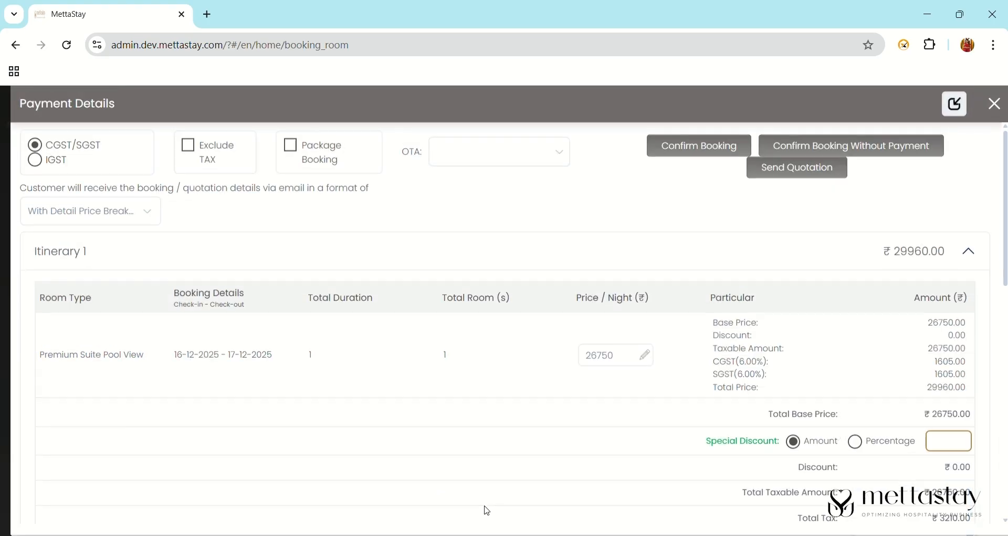
- Search 'such' in the Customer field and attach the matching existing customer
{"action": "scroll", "coordinate": [1005, 386], "scroll_direction": "down", "scroll_amount": 10}
{"action": "scroll", "coordinate": [1005, 386], "scroll_direction": "down", "scroll_amount": 4}
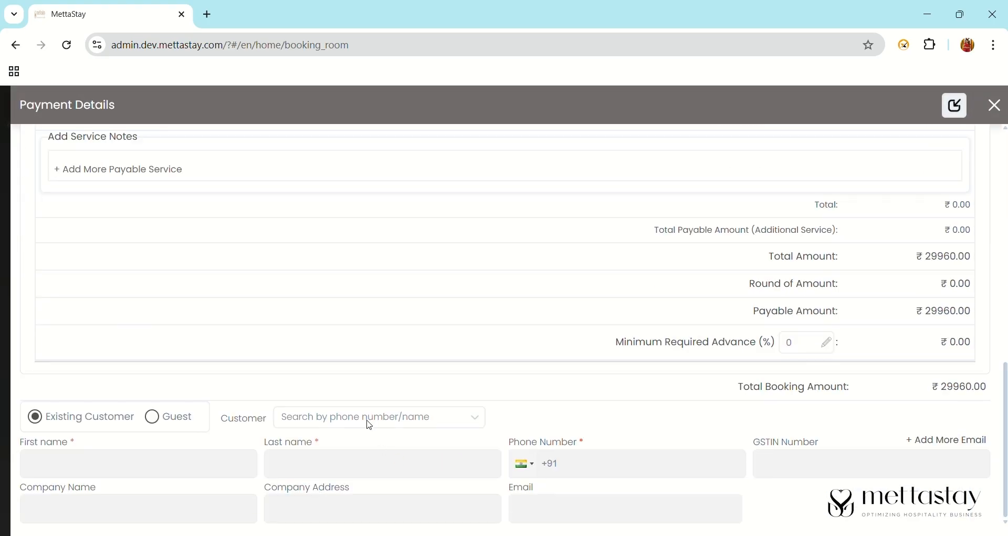
{"action": "left_click", "coordinate": [321, 426]}
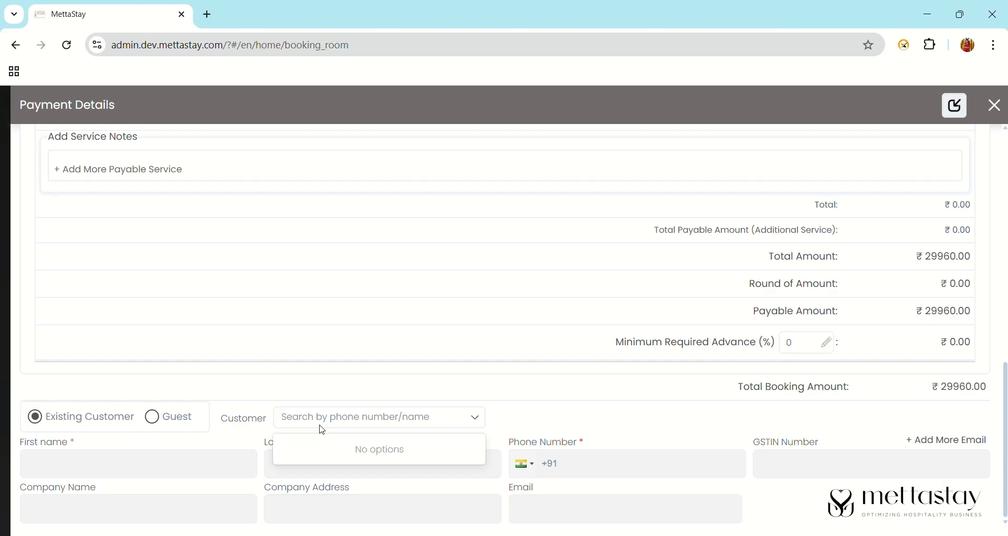
{"action": "left_click", "coordinate": [160, 421]}
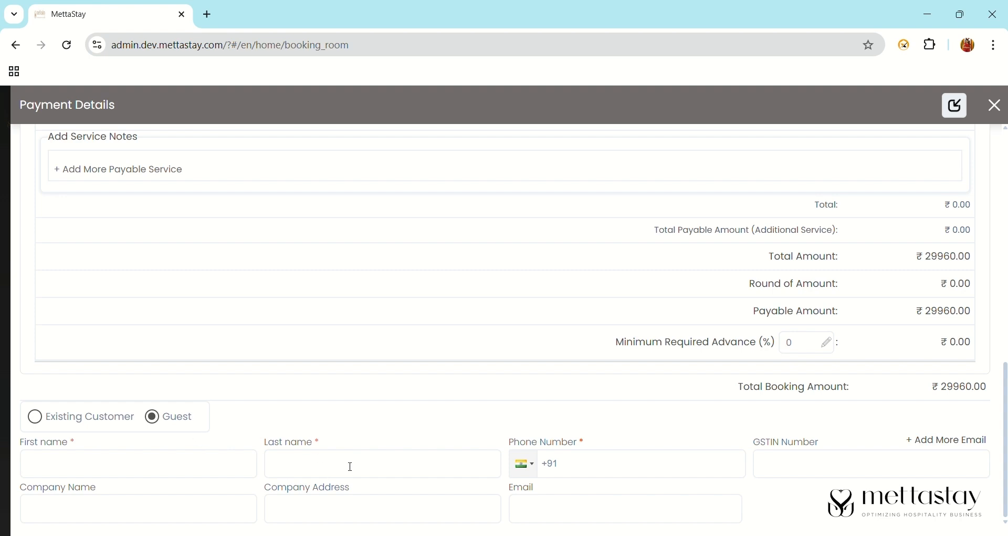
{"action": "left_click", "coordinate": [45, 423]}
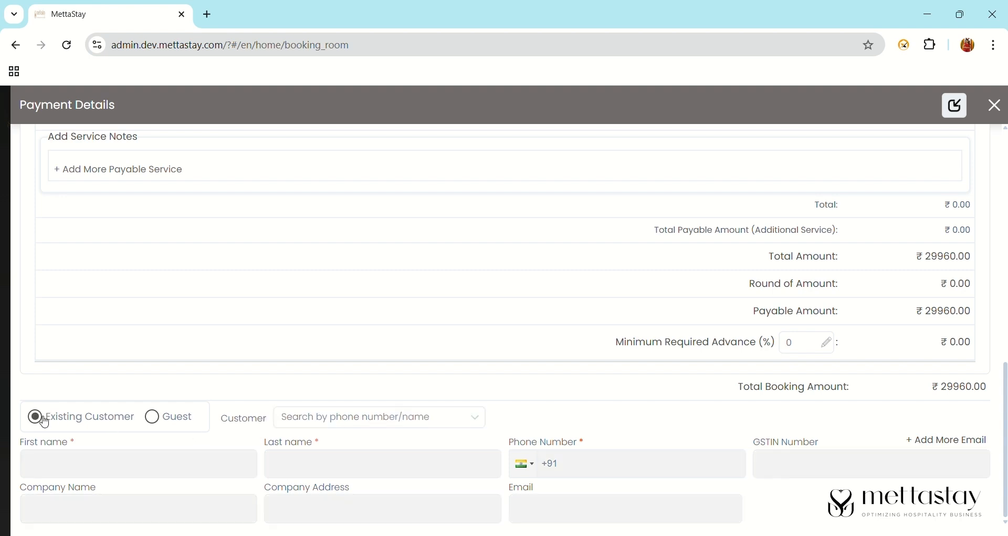
{"action": "left_click", "coordinate": [313, 425]}
{"action": "type", "text": "such"}
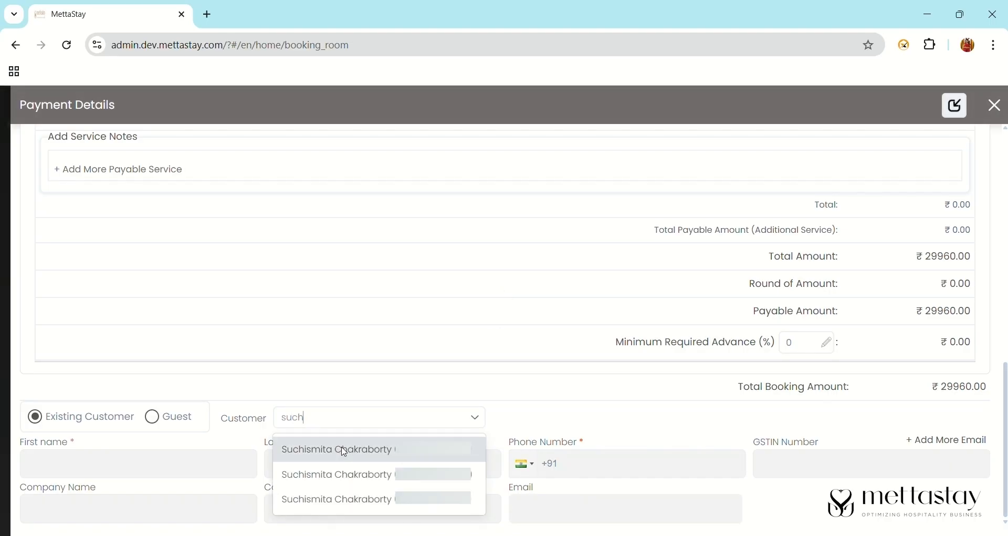
{"action": "left_click", "coordinate": [344, 450]}
- Enter a 1000 special discount amount, bringing the room total to ₹28840.00
{"action": "left_click_drag", "start_coordinate": [1006, 430], "coordinate": [999, 210]}
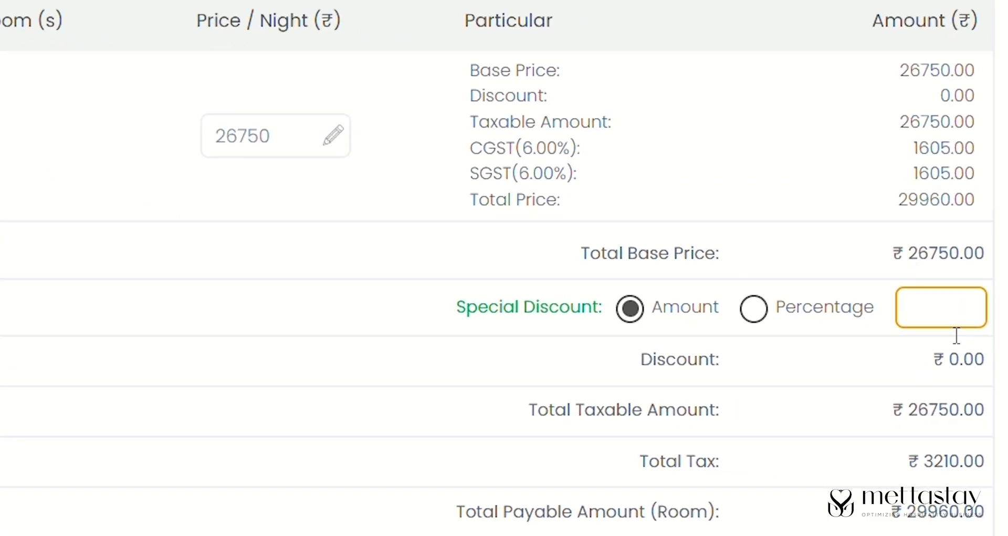
{"action": "left_click", "coordinate": [956, 268]}
{"action": "type", "text": "1"}
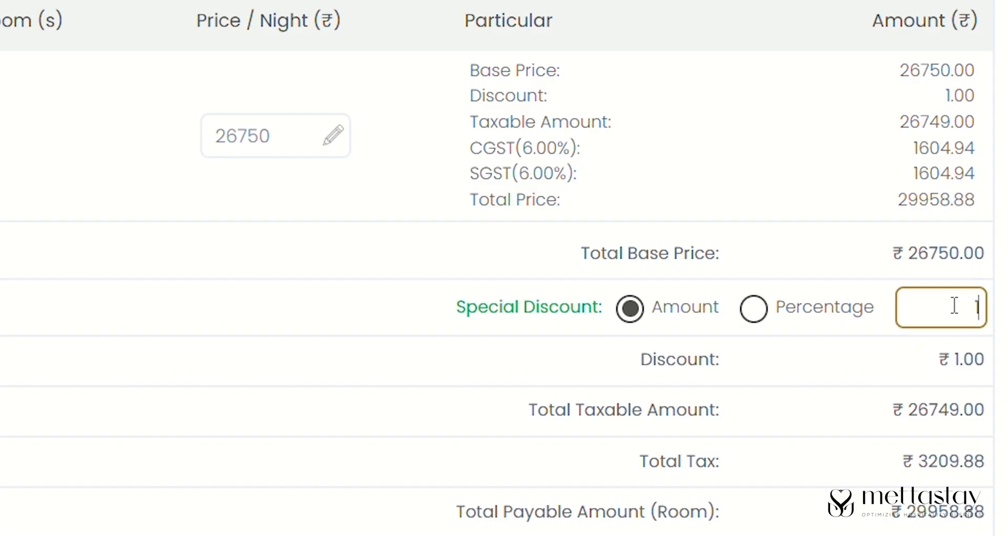
{"action": "type", "text": "000"}
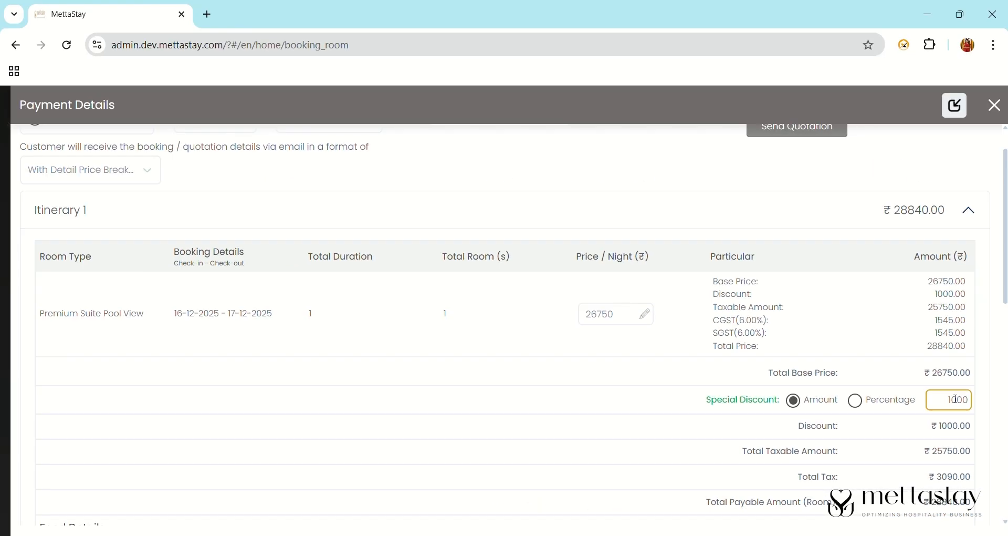
{"action": "left_click_drag", "start_coordinate": [1006, 261], "coordinate": [1006, 402]}
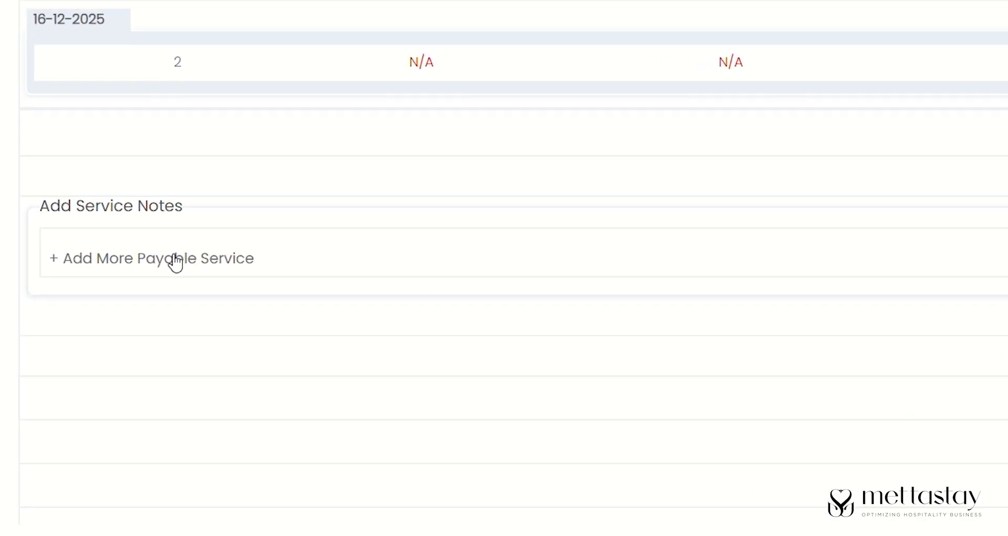
- Add a 'spa' service with SAC code 996331 (5.00%) and amount 600
{"action": "left_click", "coordinate": [132, 354]}
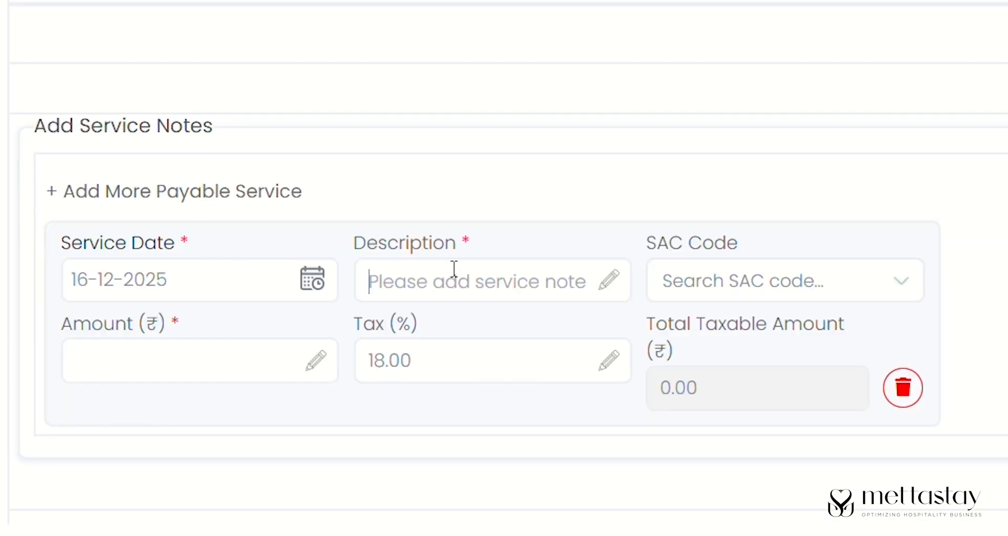
{"action": "type", "text": "spa"}
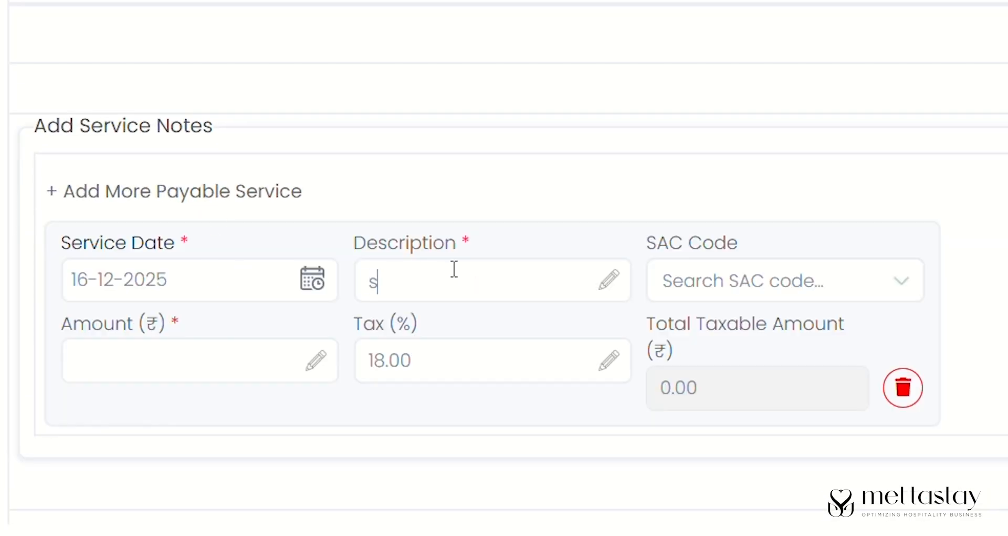
{"action": "left_click", "coordinate": [832, 284]}
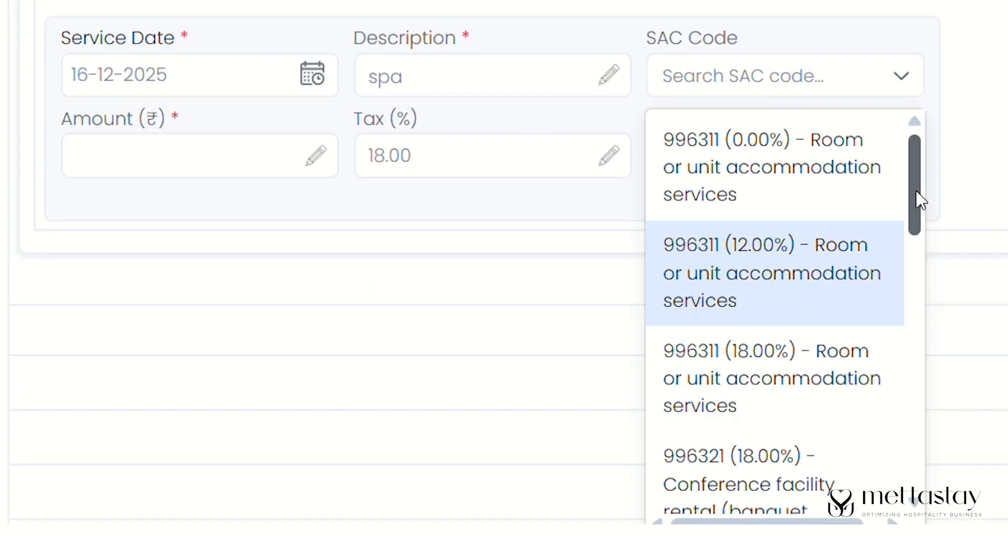
{"action": "left_click_drag", "start_coordinate": [920, 194], "coordinate": [920, 292]}
{"action": "left_click", "coordinate": [856, 317]}
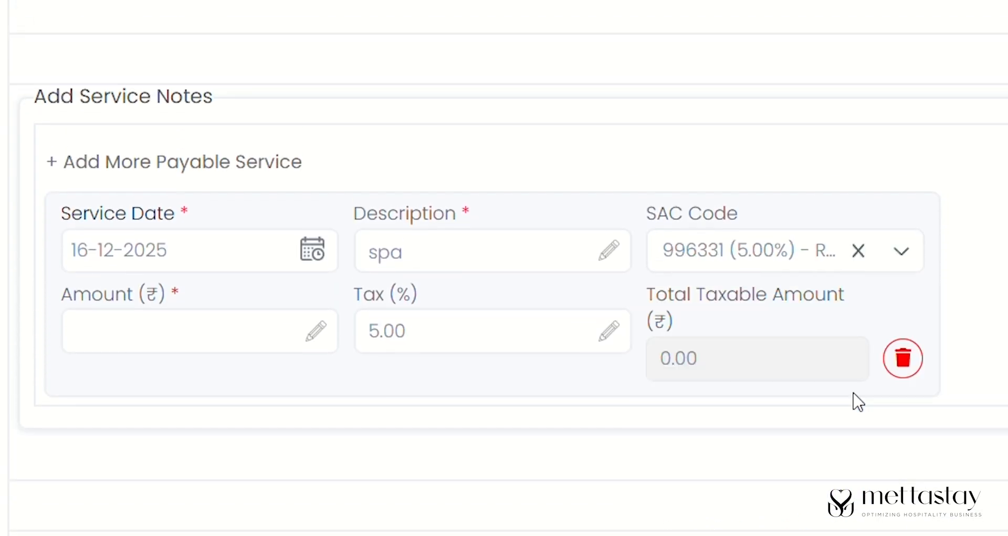
{"action": "left_click", "coordinate": [196, 333]}
{"action": "type", "text": "600"}
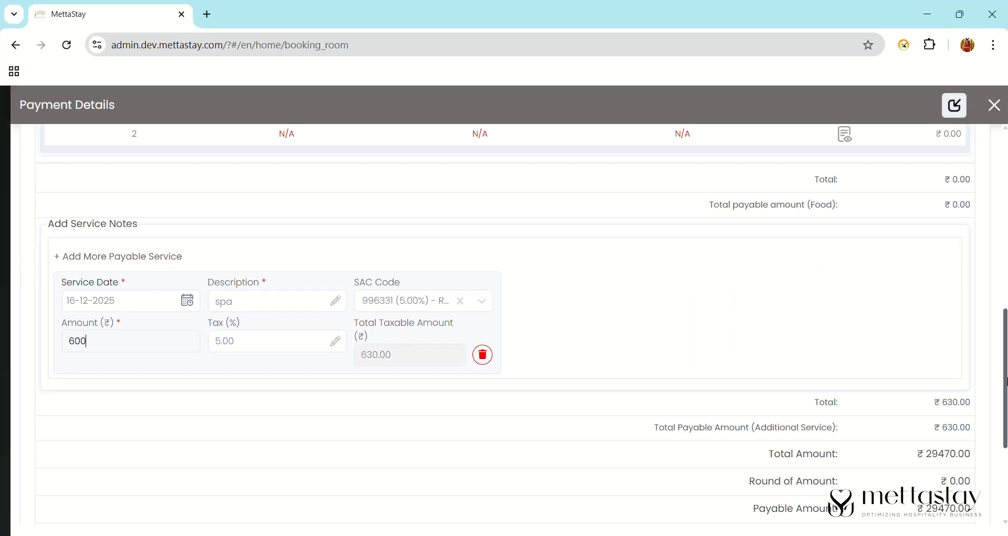
{"action": "left_click_drag", "start_coordinate": [1006, 381], "coordinate": [1005, 169]}
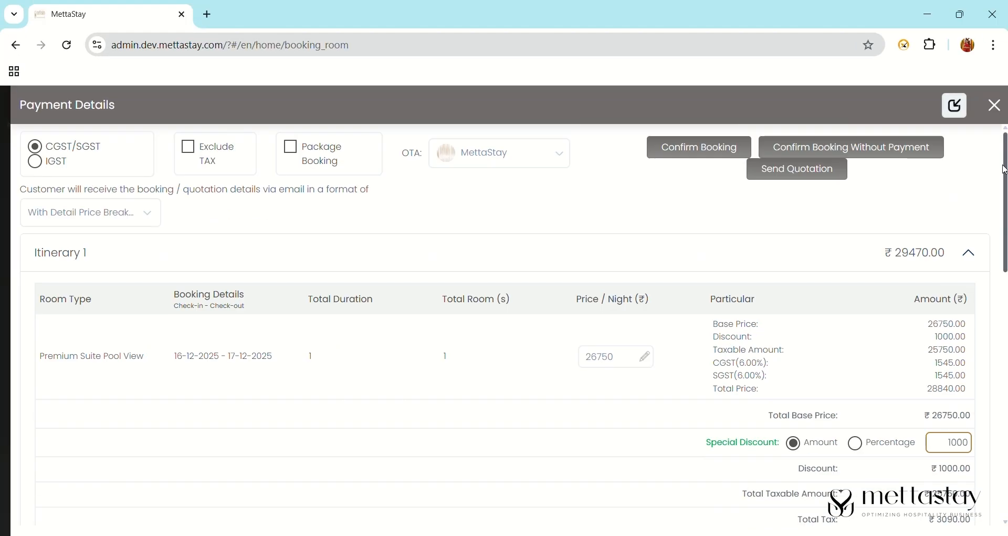
- Review the OTA channel list and toggle Exclude TAX on and back off
{"action": "left_click", "coordinate": [544, 161]}
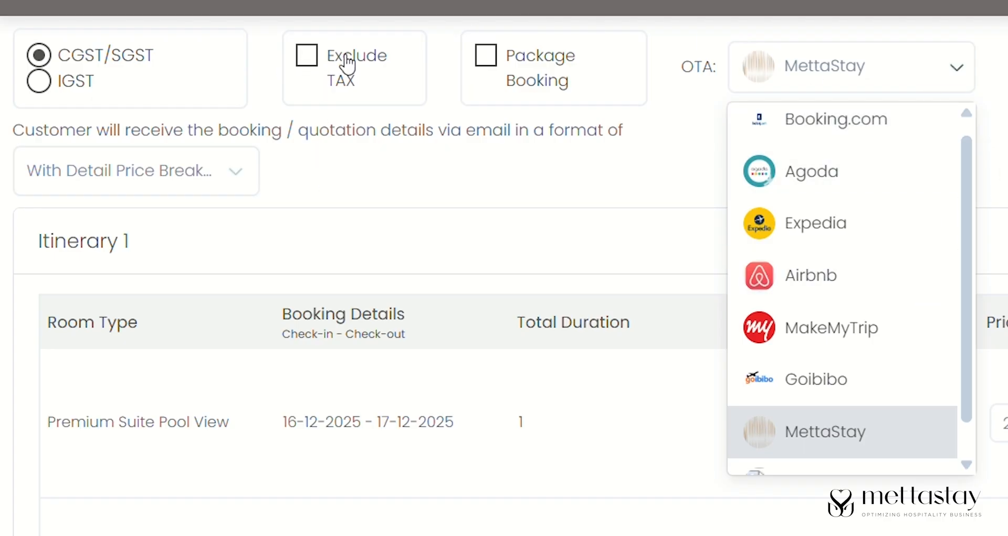
{"action": "left_click", "coordinate": [323, 76]}
{"action": "left_click", "coordinate": [323, 76]}
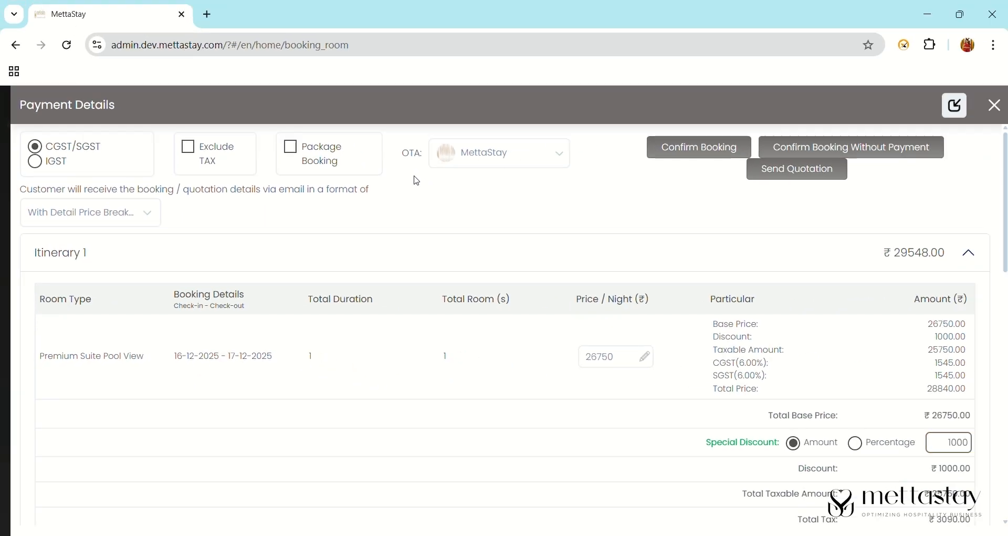
{"action": "left_click", "coordinate": [715, 151]}
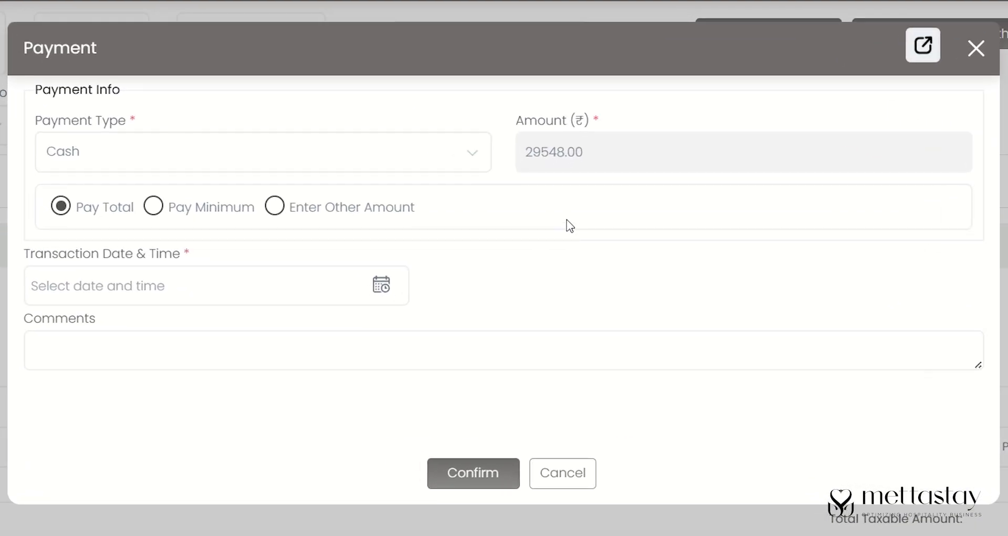
{"action": "left_click", "coordinate": [397, 294]}
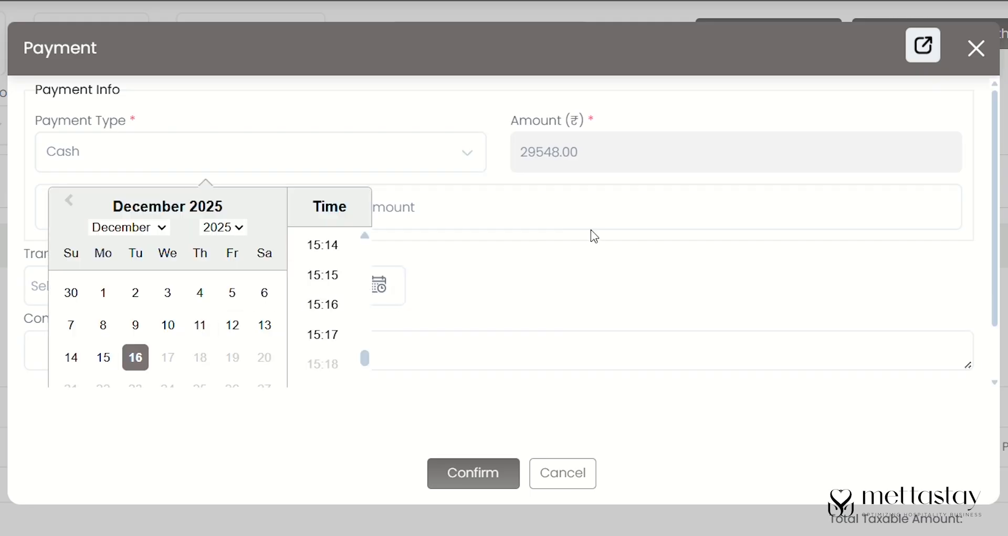
{"action": "left_click", "coordinate": [323, 335]}
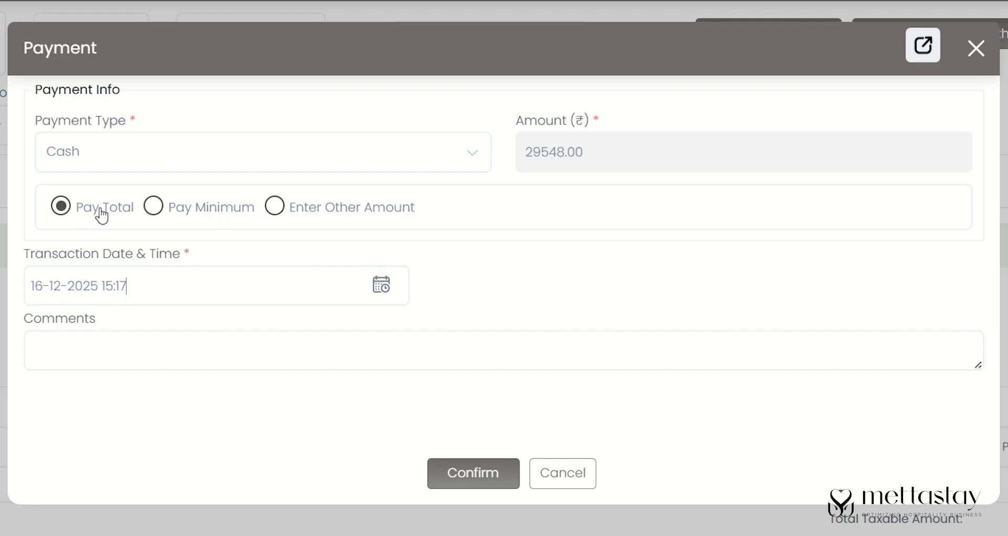
{"action": "left_click", "coordinate": [159, 207]}
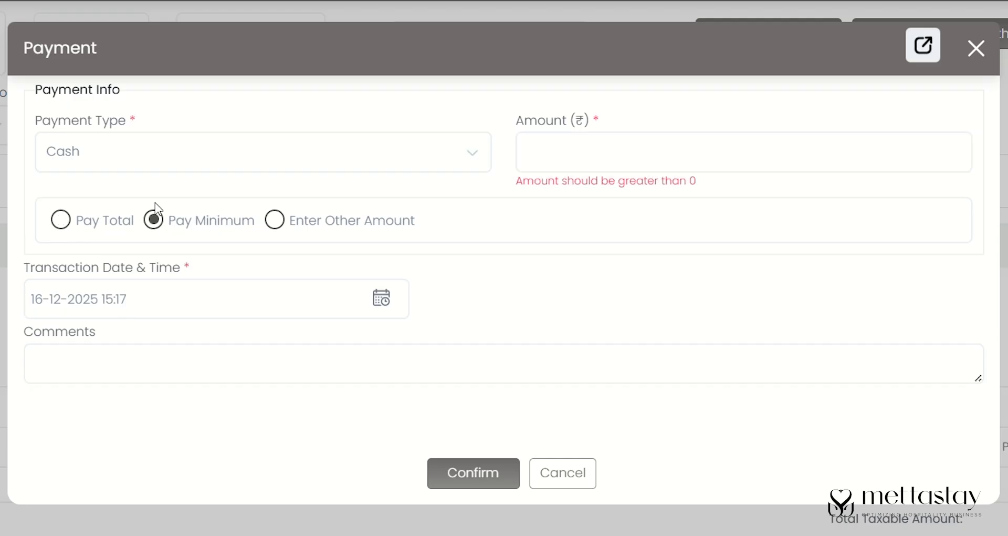
{"action": "left_click", "coordinate": [281, 231]}
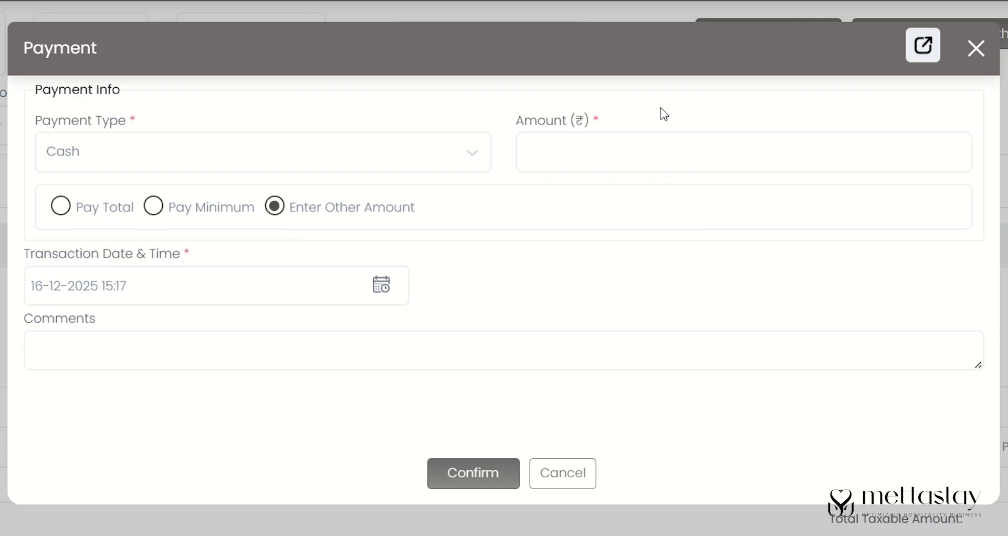
{"action": "left_click", "coordinate": [64, 214]}
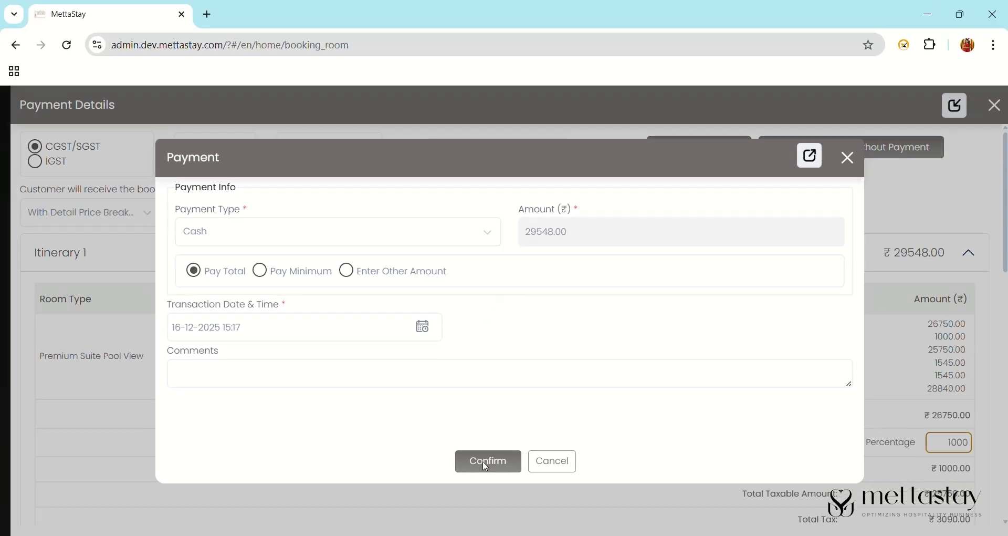
{"action": "left_click", "coordinate": [470, 479]}
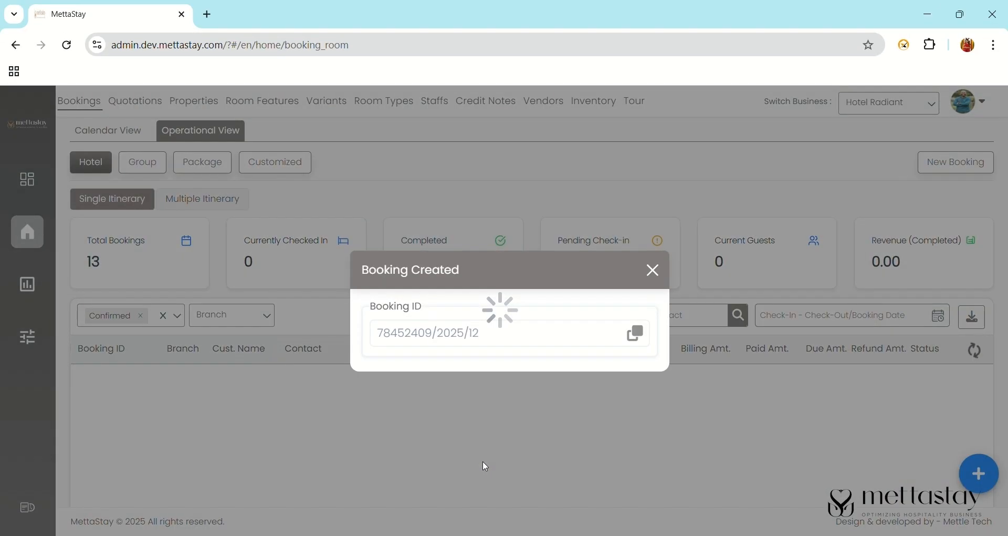
{"action": "left_click", "coordinate": [635, 334]}
{"action": "left_click", "coordinate": [651, 261]}
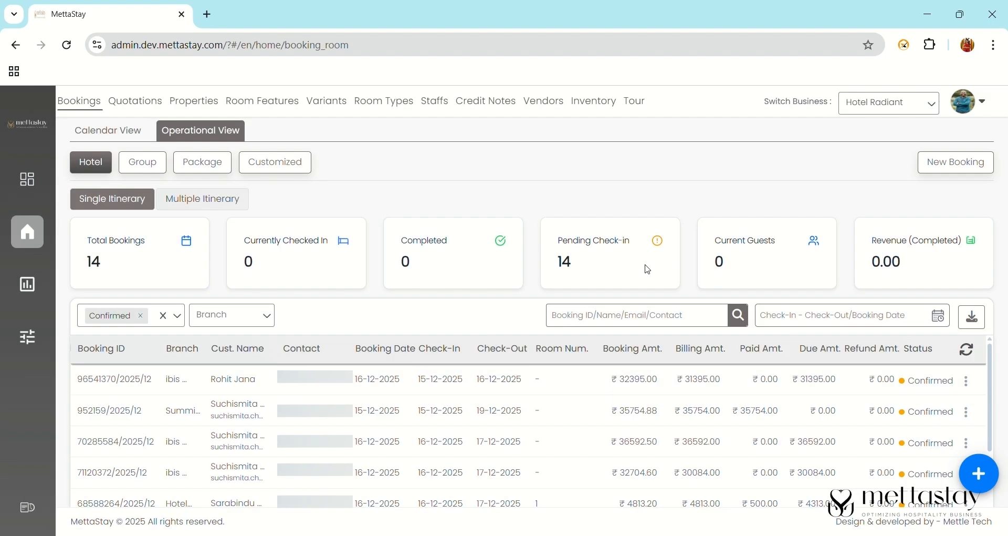
- Find the new booking by its ID and confirm check-in
{"action": "key", "text": "ctrl+v"}
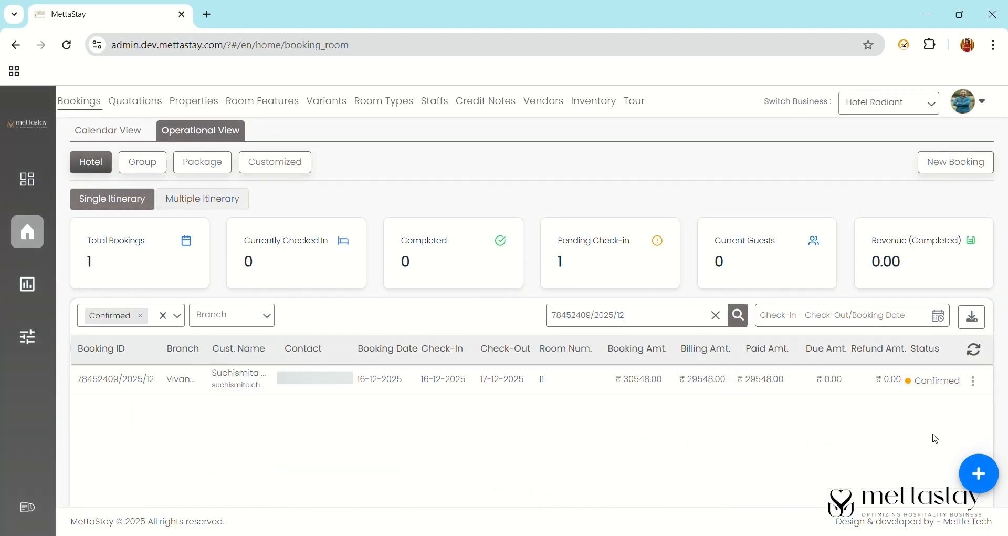
{"action": "left_click", "coordinate": [974, 381]}
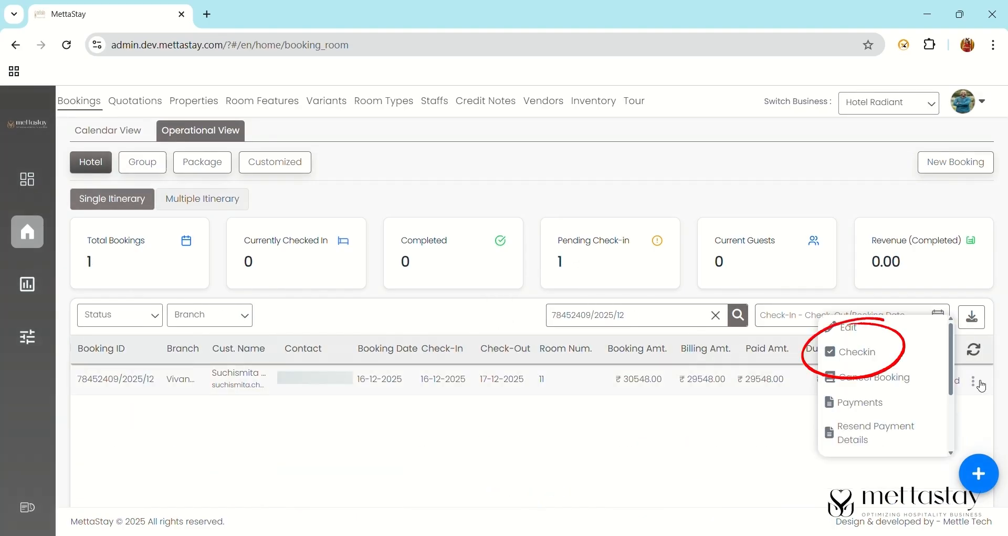
{"action": "left_click", "coordinate": [869, 355]}
{"action": "left_click", "coordinate": [488, 358]}
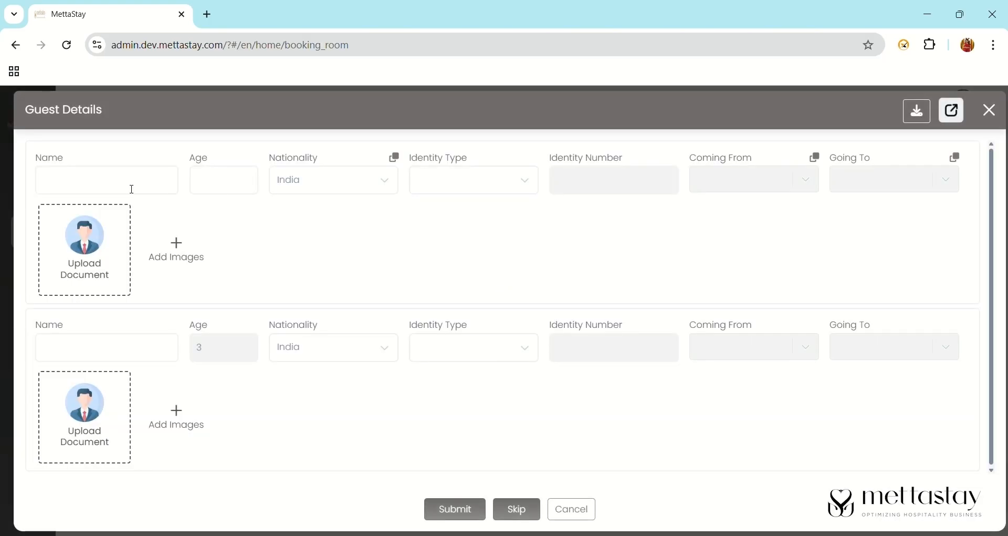
- Enter both guests' names with Aadhaar card identity details and submit
{"action": "left_click", "coordinate": [131, 192]}
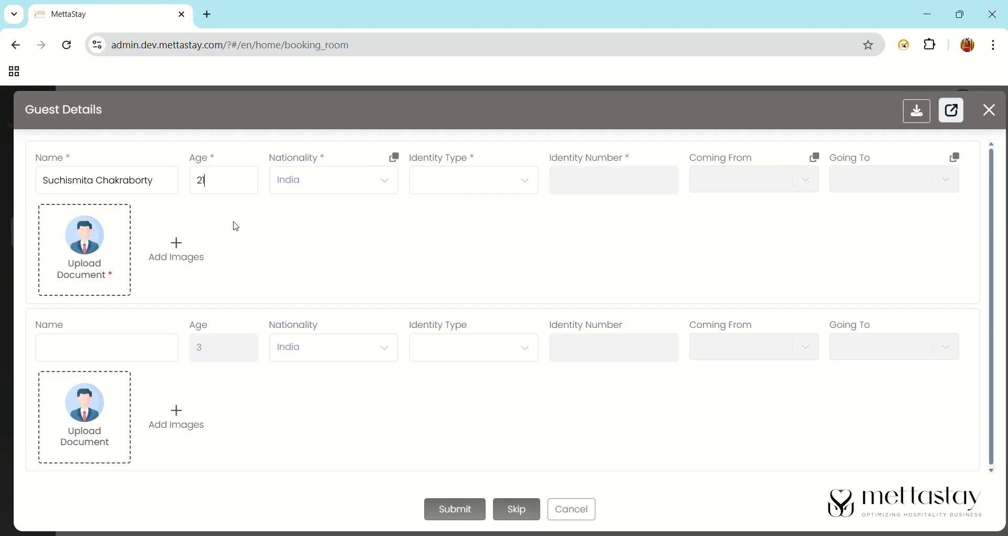
{"action": "left_click", "coordinate": [478, 179]}
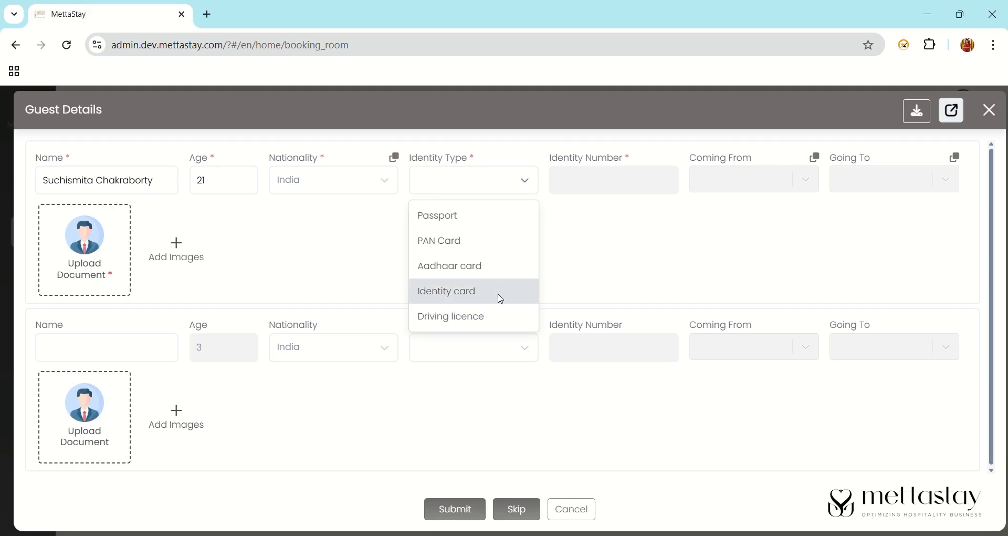
{"action": "left_click", "coordinate": [487, 272]}
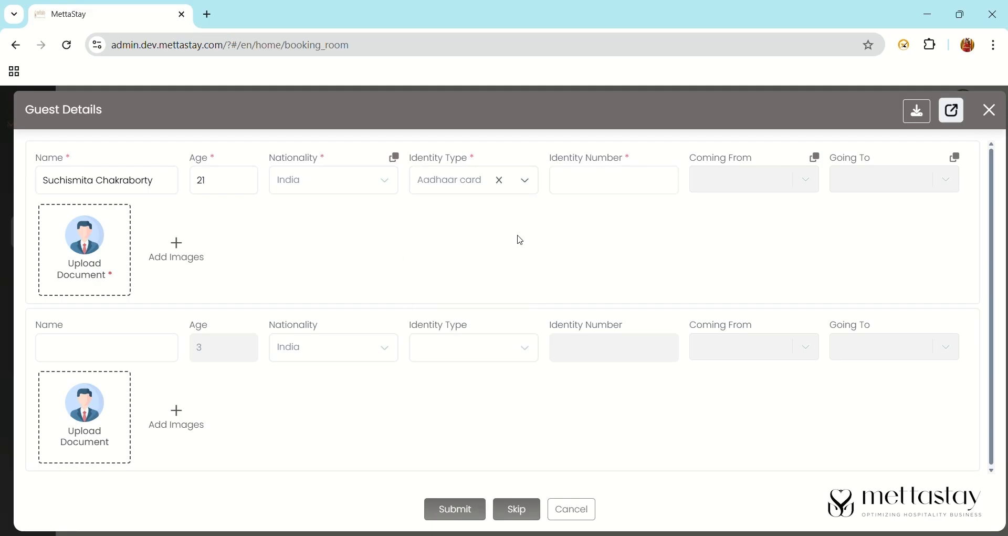
{"action": "left_click", "coordinate": [610, 192]}
{"action": "left_click", "coordinate": [156, 355]}
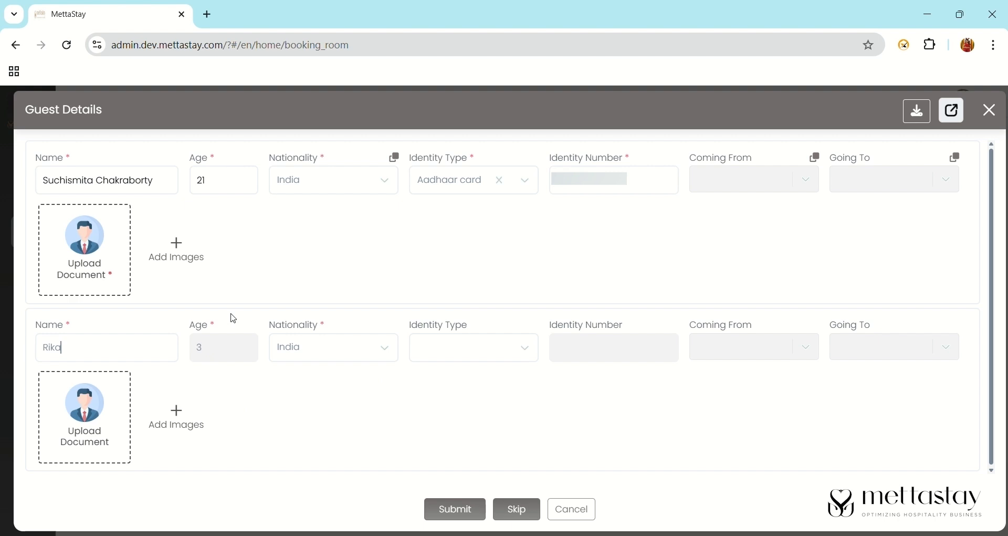
{"action": "left_click", "coordinate": [459, 348]}
{"action": "left_click", "coordinate": [469, 429]}
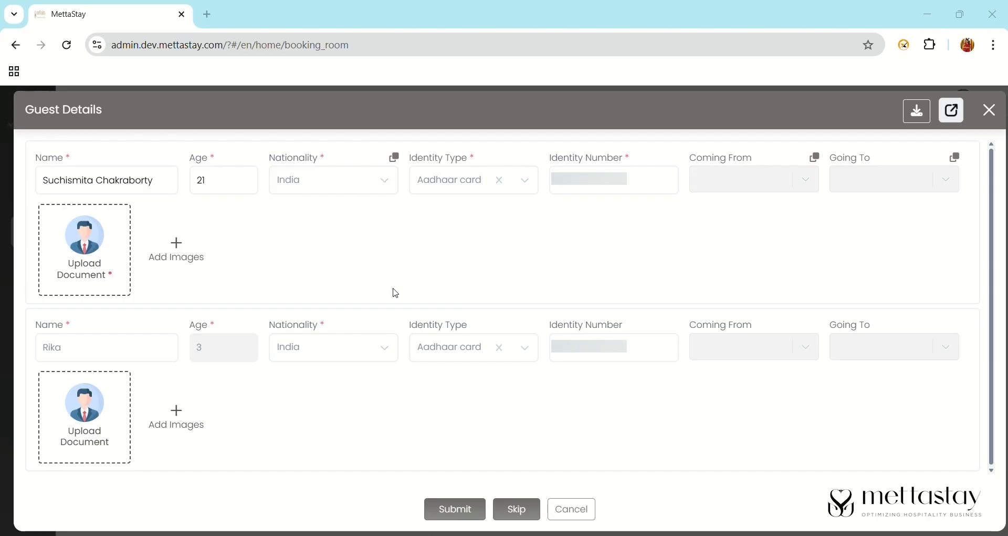
{"action": "left_click", "coordinate": [460, 511]}
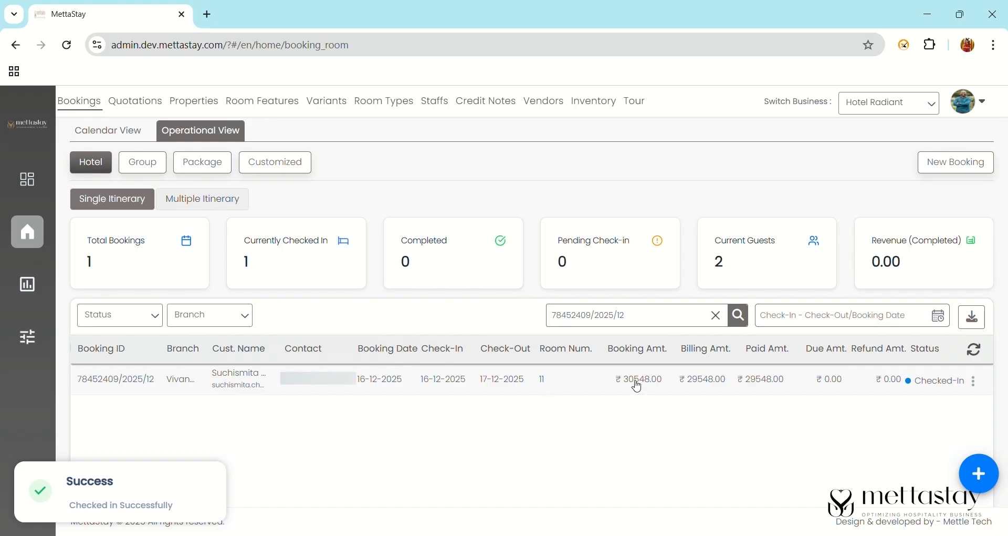
- Check out the booking, skip vendor payment settlement, and close the generated invoice
{"action": "left_click", "coordinate": [978, 381]}
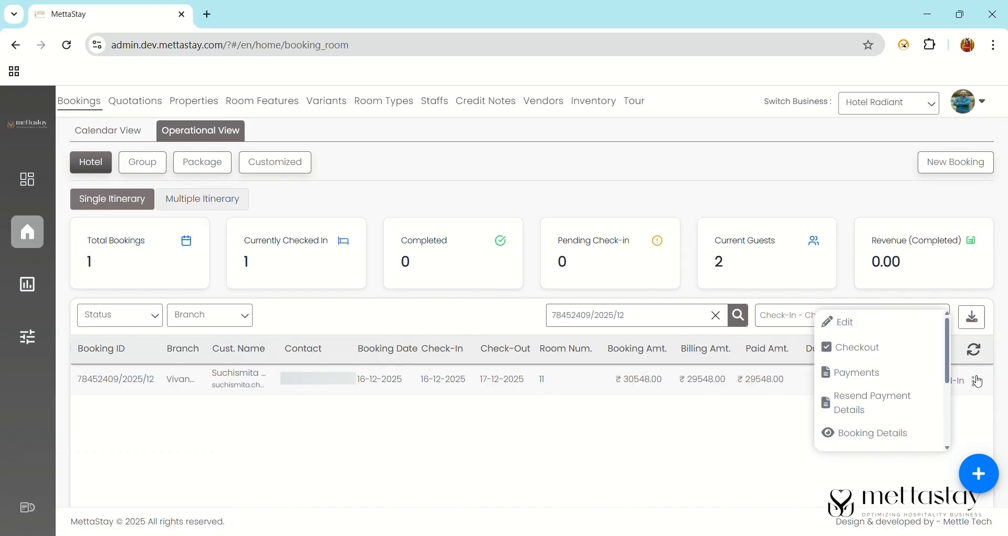
{"action": "left_click", "coordinate": [864, 347]}
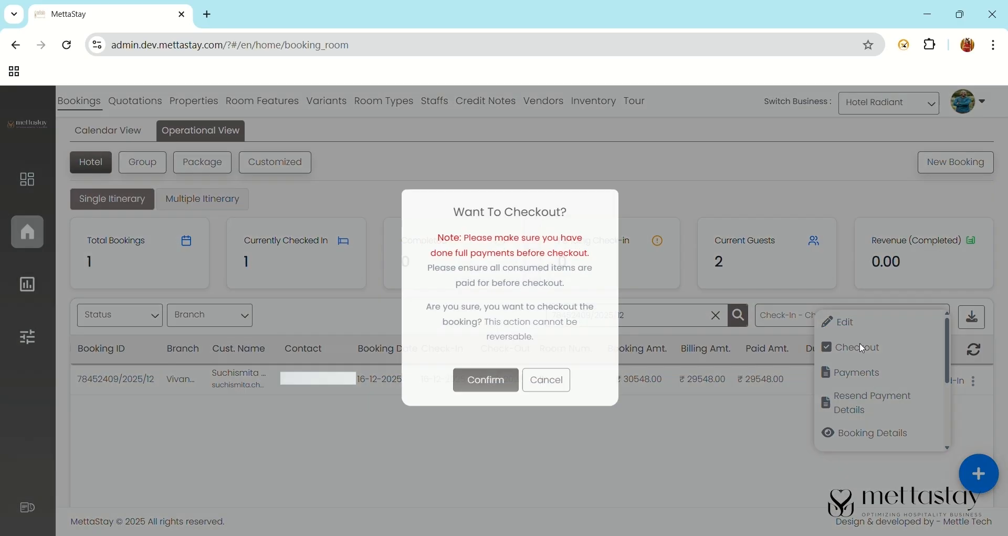
{"action": "left_click", "coordinate": [486, 400]}
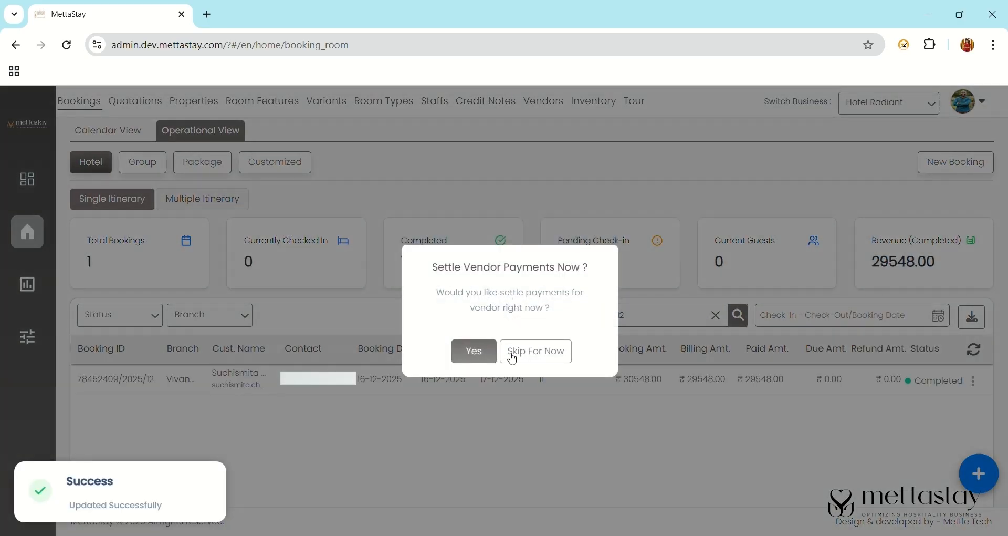
{"action": "left_click", "coordinate": [534, 354]}
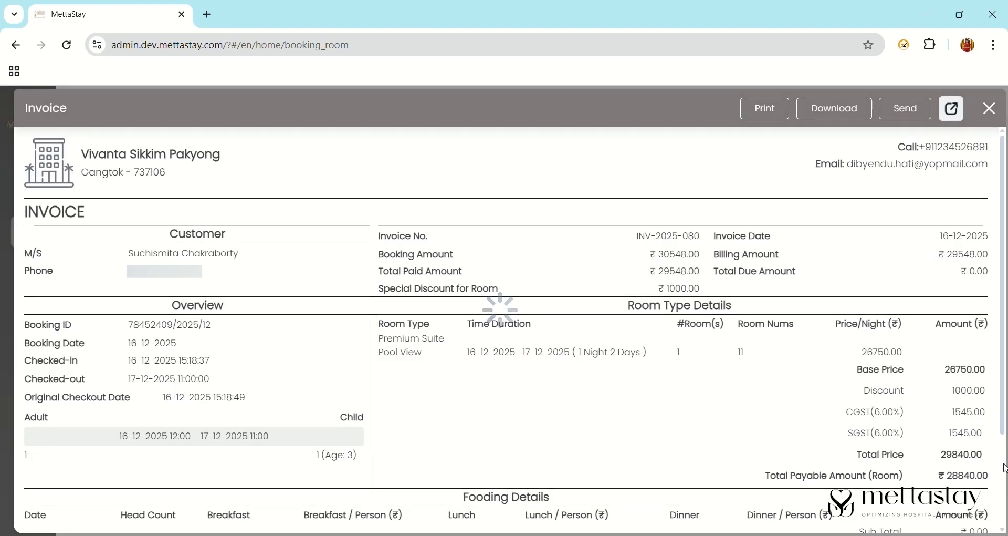
{"action": "left_click", "coordinate": [991, 109]}
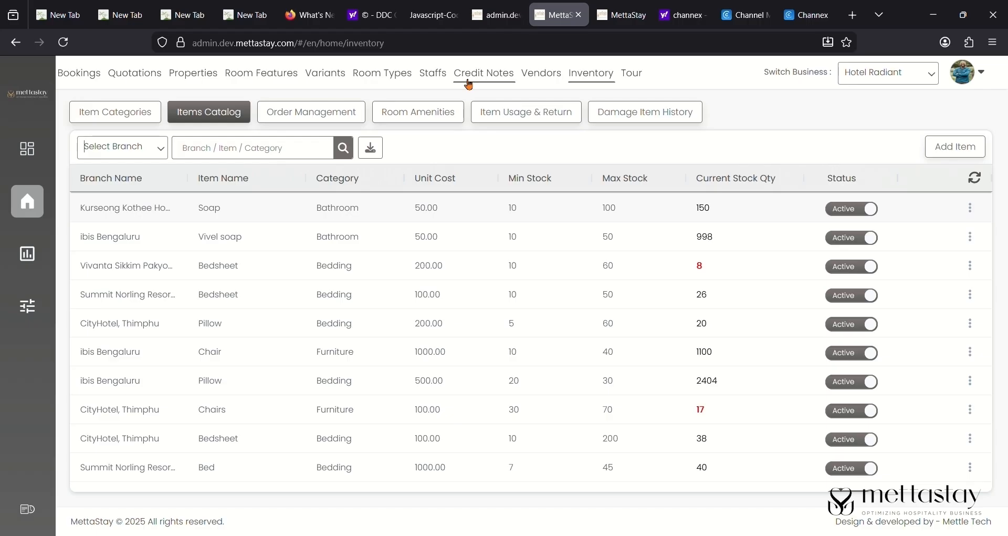
- Clear the Available filter to list credit notes of every status, then go to Bookings
{"action": "left_click", "coordinate": [469, 74]}
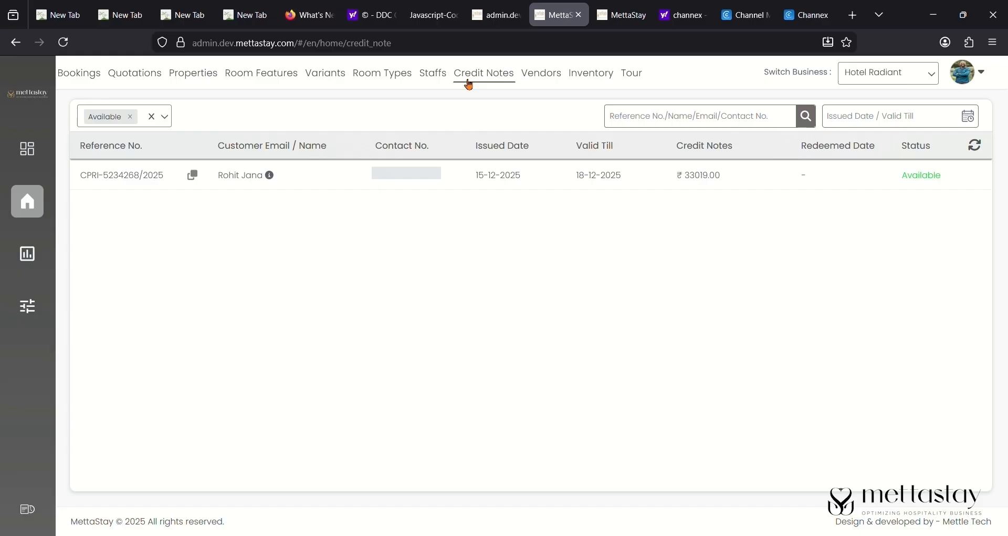
{"action": "left_click", "coordinate": [130, 121]}
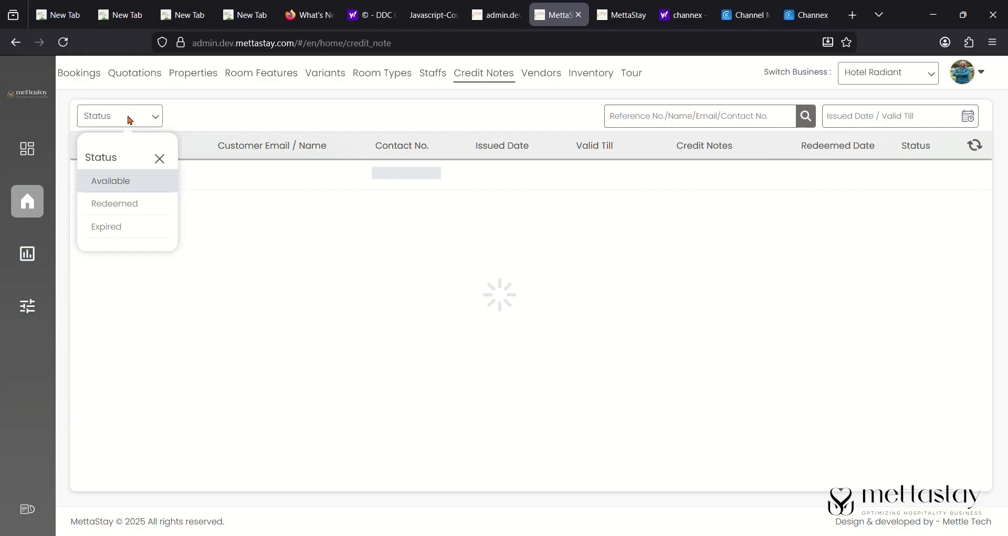
{"action": "left_click", "coordinate": [160, 161]}
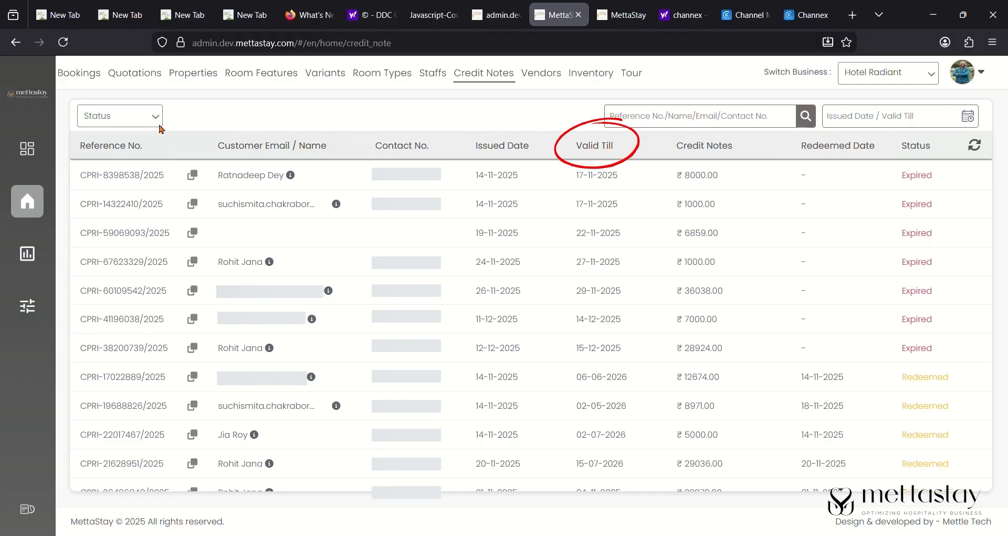
{"action": "left_click", "coordinate": [159, 124]}
{"action": "left_click", "coordinate": [159, 123]}
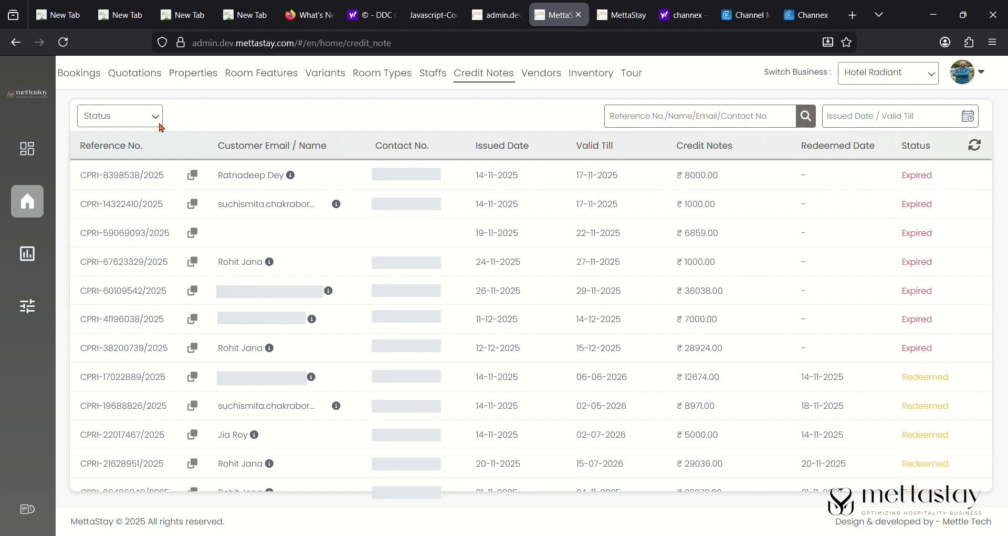
{"action": "scroll", "coordinate": [215, 109], "scroll_direction": "down", "scroll_amount": 3}
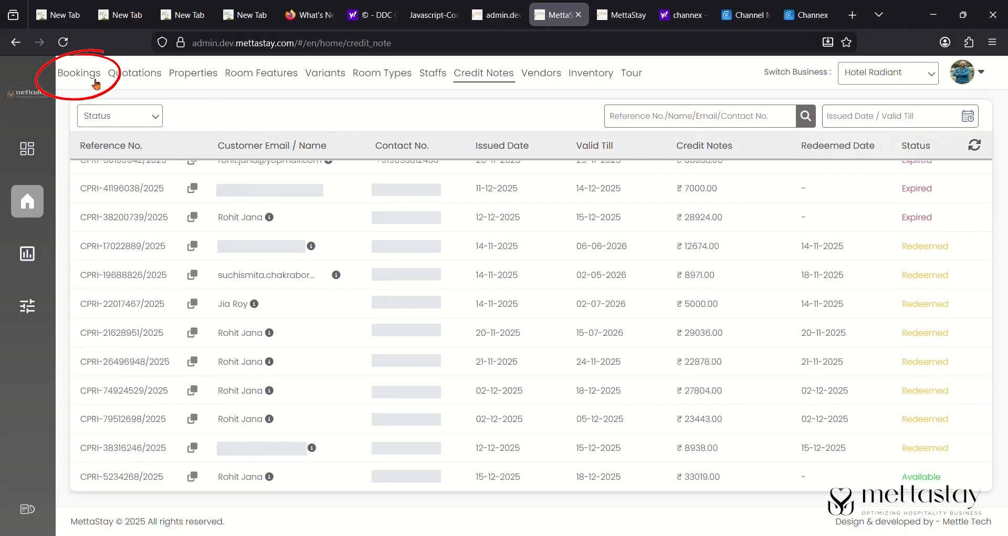
{"action": "left_click", "coordinate": [78, 75]}
- Search ibis Bengaluru at MARTHAHALLI and book one ₹22100 Premier Queen Room, assigning room 500
{"action": "left_click", "coordinate": [961, 105]}
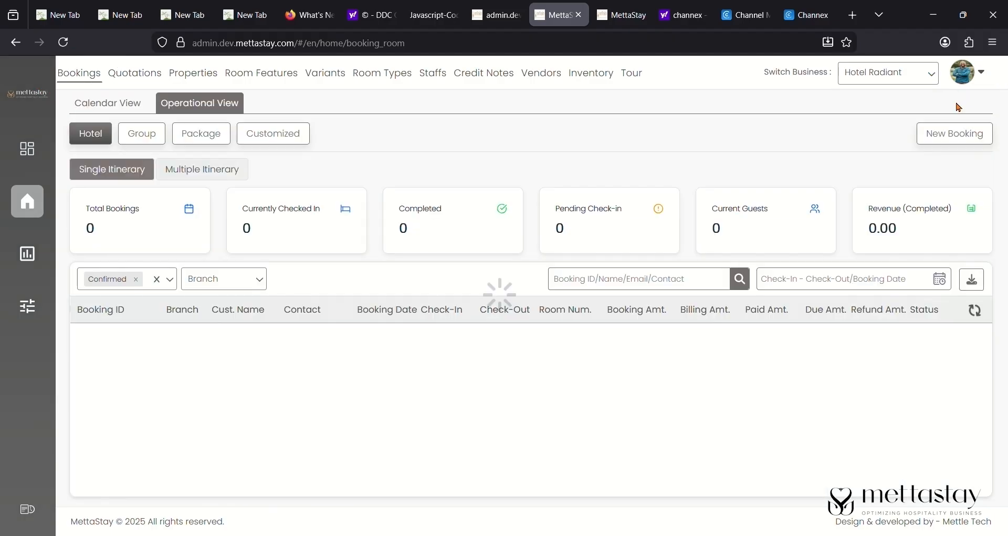
{"action": "left_click", "coordinate": [110, 193]}
{"action": "scroll", "coordinate": [137, 383], "scroll_direction": "down", "scroll_amount": 1}
{"action": "left_click", "coordinate": [136, 383]}
{"action": "left_click", "coordinate": [291, 202]}
{"action": "left_click", "coordinate": [287, 231]}
{"action": "left_click", "coordinate": [80, 227]}
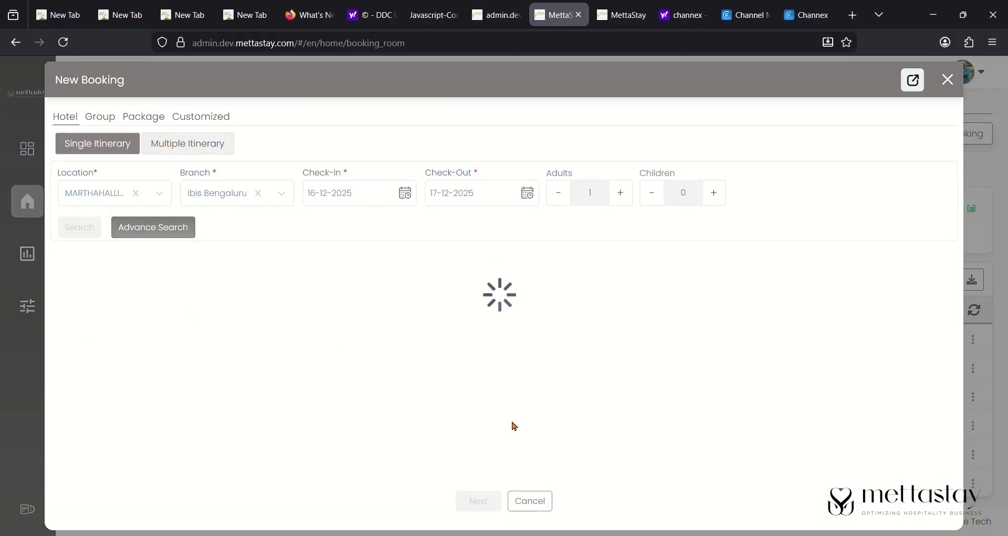
{"action": "scroll", "coordinate": [574, 381], "scroll_direction": "down", "scroll_amount": 15}
{"action": "left_click", "coordinate": [777, 262]}
{"action": "left_click", "coordinate": [796, 293]}
{"action": "left_click", "coordinate": [862, 261]}
{"action": "left_click", "coordinate": [866, 326]}
{"action": "left_click", "coordinate": [474, 509]}
- Look up the existing customer and keep the tax as CGST/SGST
{"action": "scroll", "coordinate": [424, 247], "scroll_direction": "down", "scroll_amount": 3}
{"action": "scroll", "coordinate": [425, 247], "scroll_direction": "down", "scroll_amount": 7}
{"action": "left_click", "coordinate": [307, 424]}
{"action": "scroll", "coordinate": [308, 425], "scroll_direction": "up", "scroll_amount": 1}
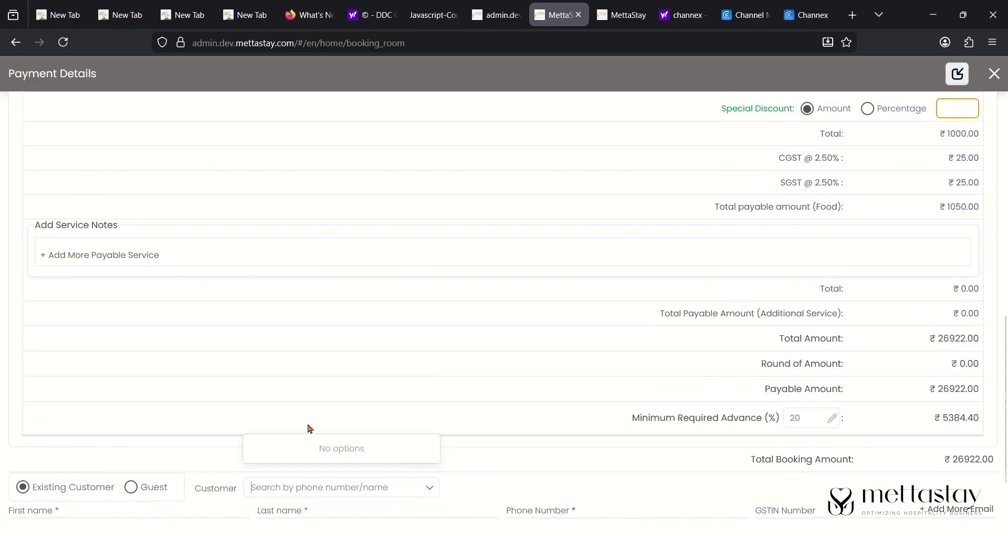
{"action": "type", "text": "rohit"}
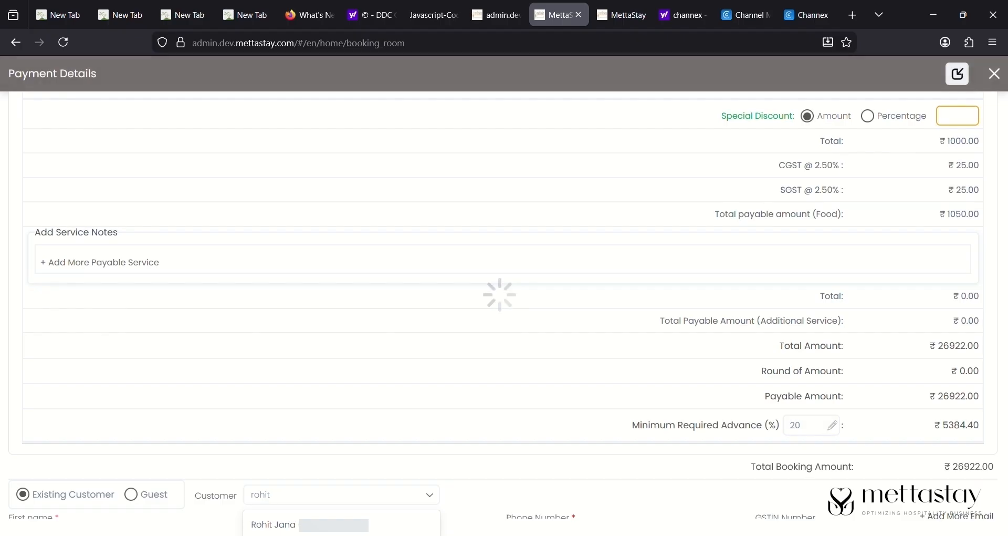
{"action": "scroll", "coordinate": [360, 423], "scroll_direction": "up", "scroll_amount": 10}
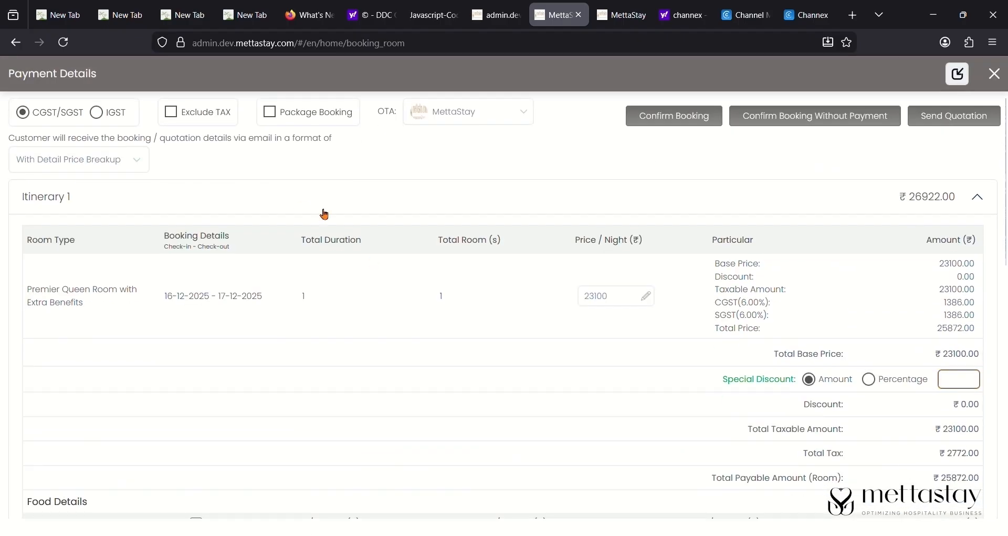
{"action": "left_click", "coordinate": [97, 113]}
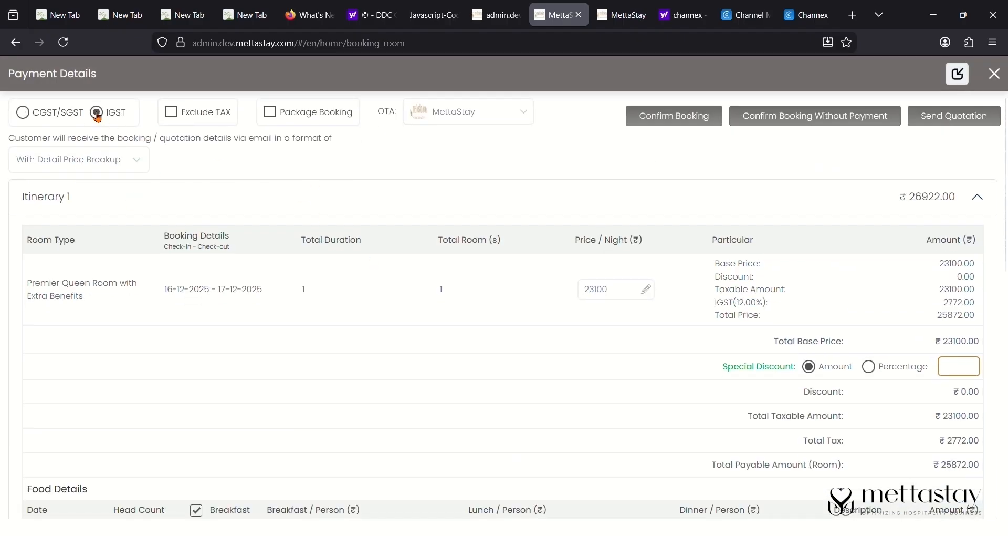
{"action": "left_click", "coordinate": [23, 113]}
{"action": "scroll", "coordinate": [342, 195], "scroll_direction": "down", "scroll_amount": 2}
{"action": "scroll", "coordinate": [742, 223], "scroll_direction": "up", "scroll_amount": 2}
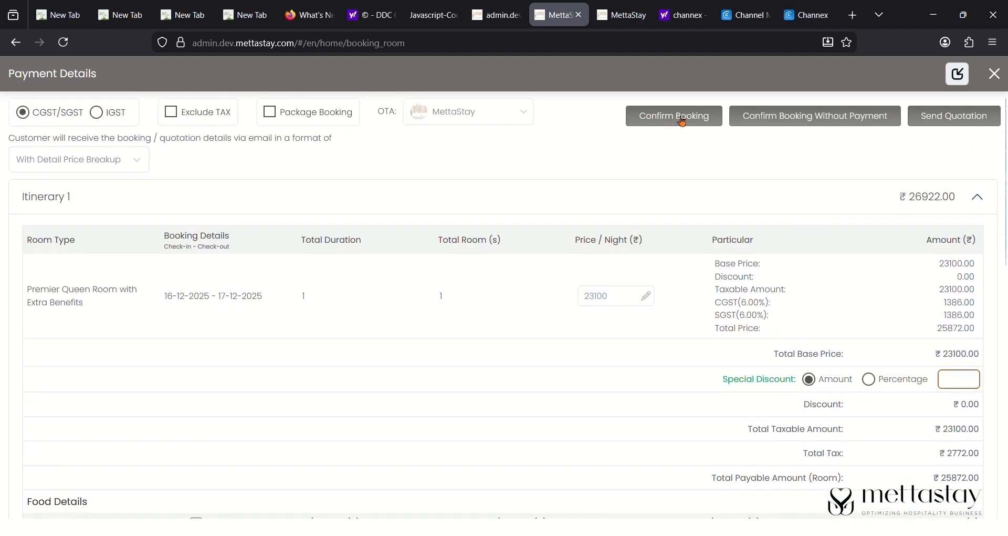
{"action": "left_click", "coordinate": [682, 116]}
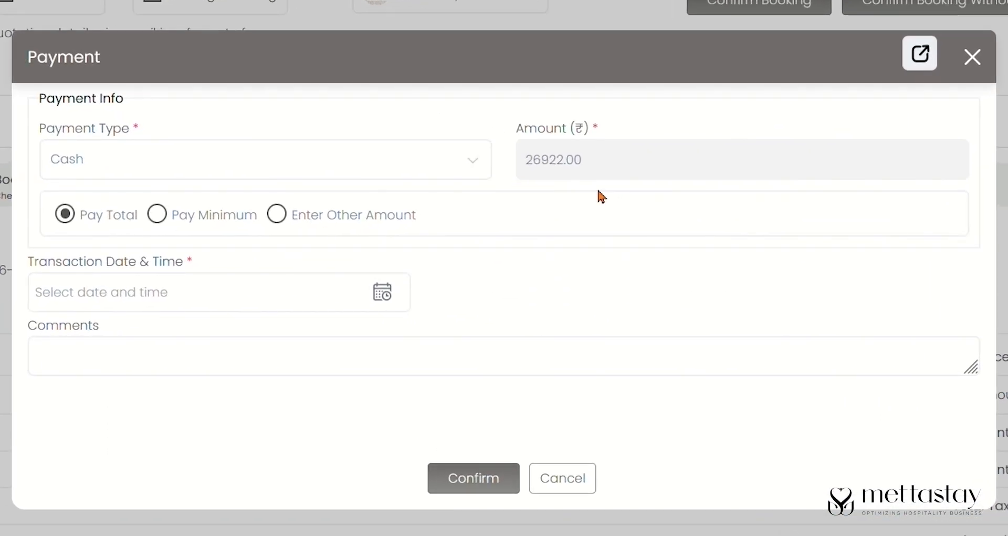
{"action": "left_click", "coordinate": [383, 292]}
{"action": "left_click", "coordinate": [339, 344]}
{"action": "left_click", "coordinate": [339, 374]}
{"action": "type", "text": "Thank you"}
{"action": "left_click", "coordinate": [482, 496]}
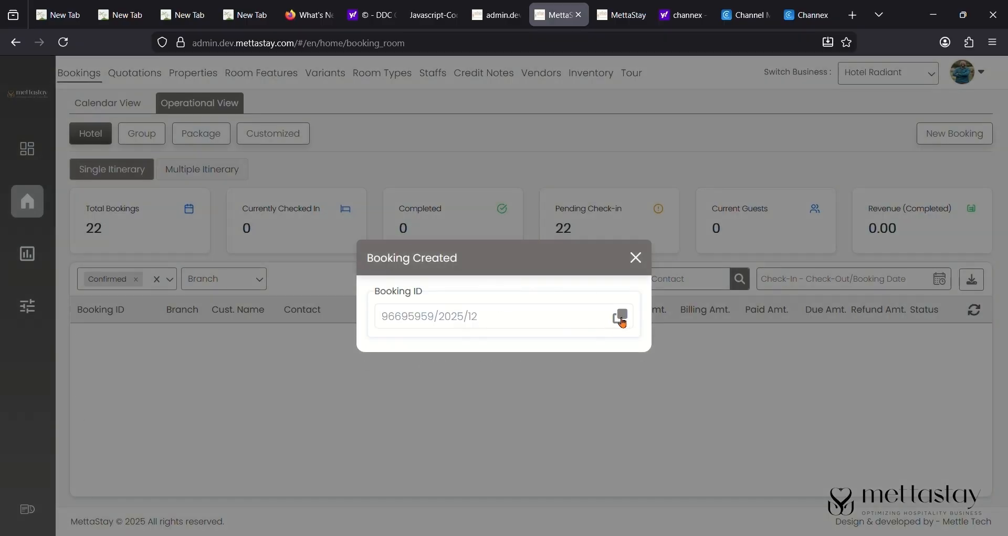
{"action": "left_click", "coordinate": [622, 320]}
{"action": "left_click", "coordinate": [645, 252]}
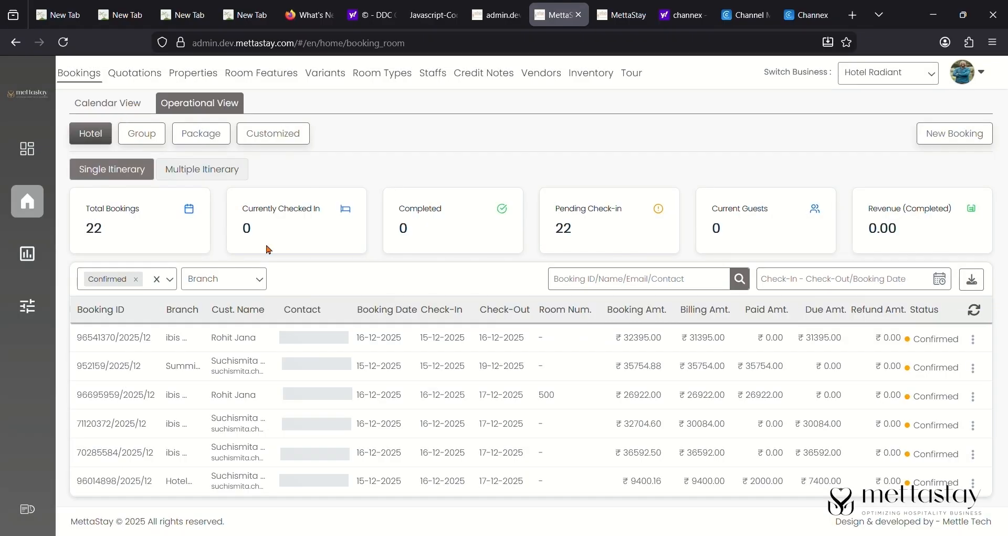
{"action": "key", "text": "ctrl+v"}
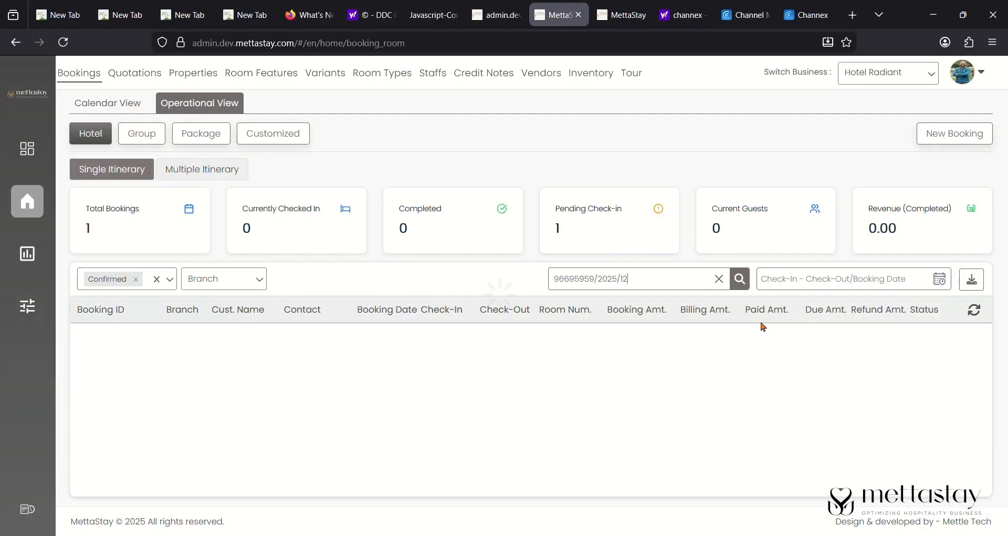
{"action": "left_click", "coordinate": [977, 340]}
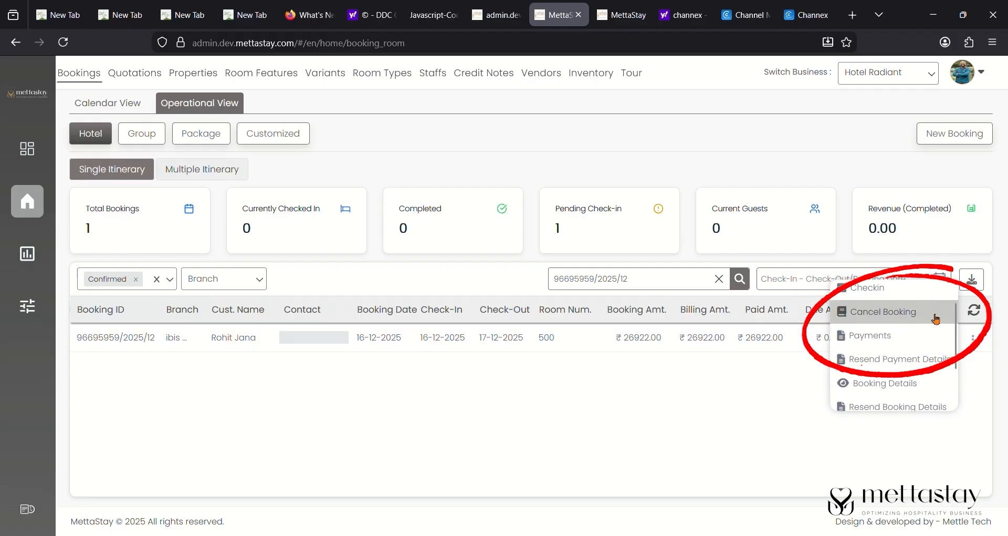
{"action": "left_click", "coordinate": [936, 312]}
{"action": "left_click", "coordinate": [477, 339]}
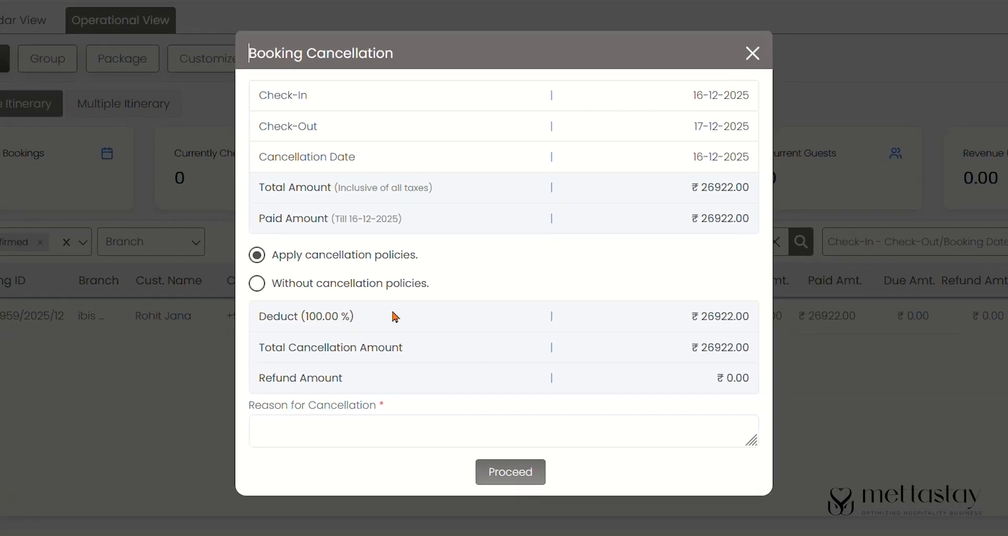
- Cancel without cancellation policies, refunding as a Credit Note valid till 10-03-2026
{"action": "left_click", "coordinate": [257, 286]}
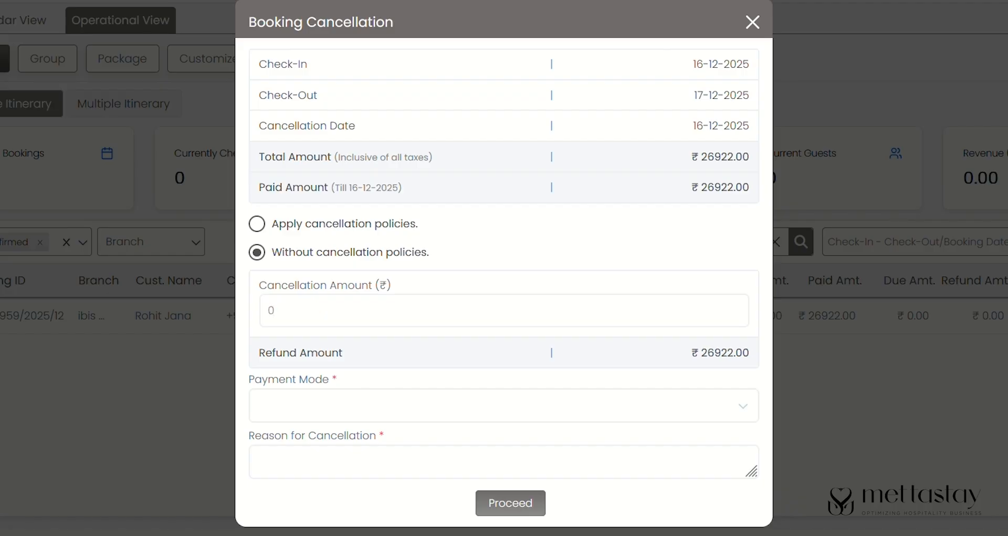
{"action": "left_click", "coordinate": [474, 404]}
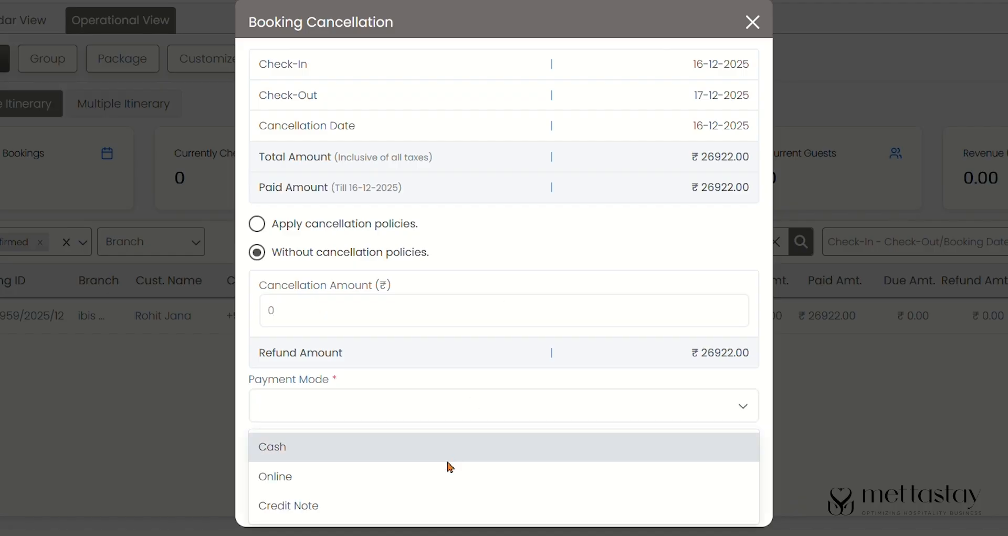
{"action": "left_click", "coordinate": [433, 505]}
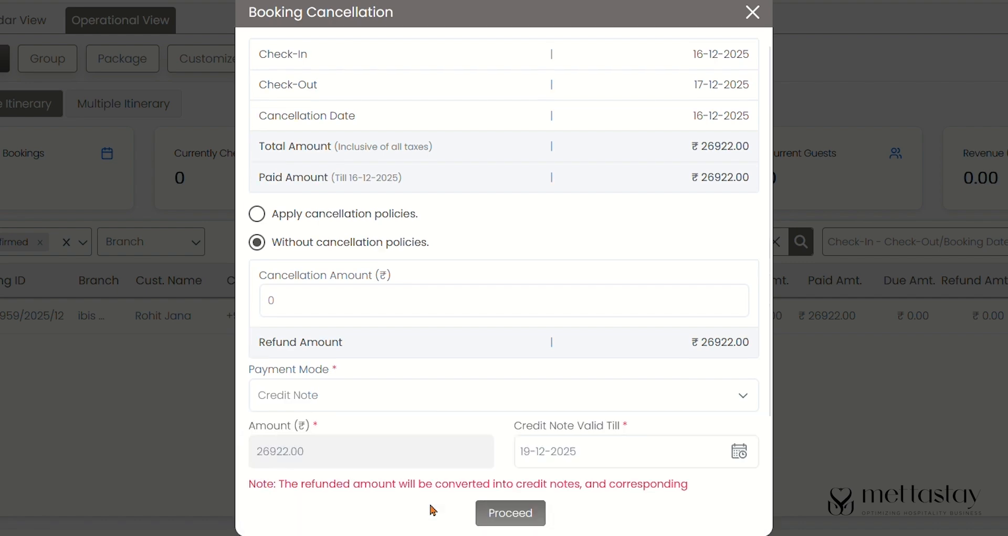
{"action": "scroll", "coordinate": [491, 451], "scroll_direction": "down", "scroll_amount": 2}
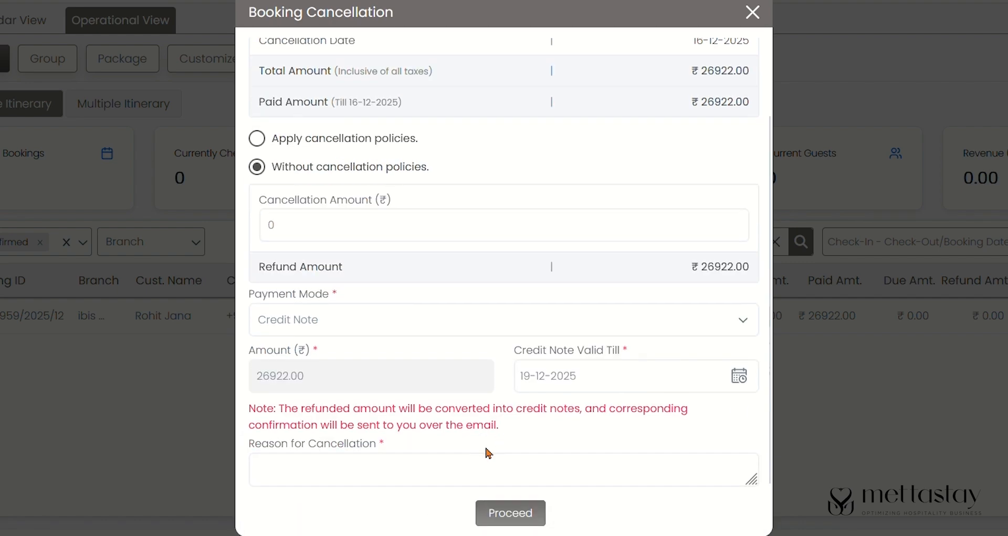
{"action": "left_click_drag", "start_coordinate": [586, 387], "coordinate": [523, 389]}
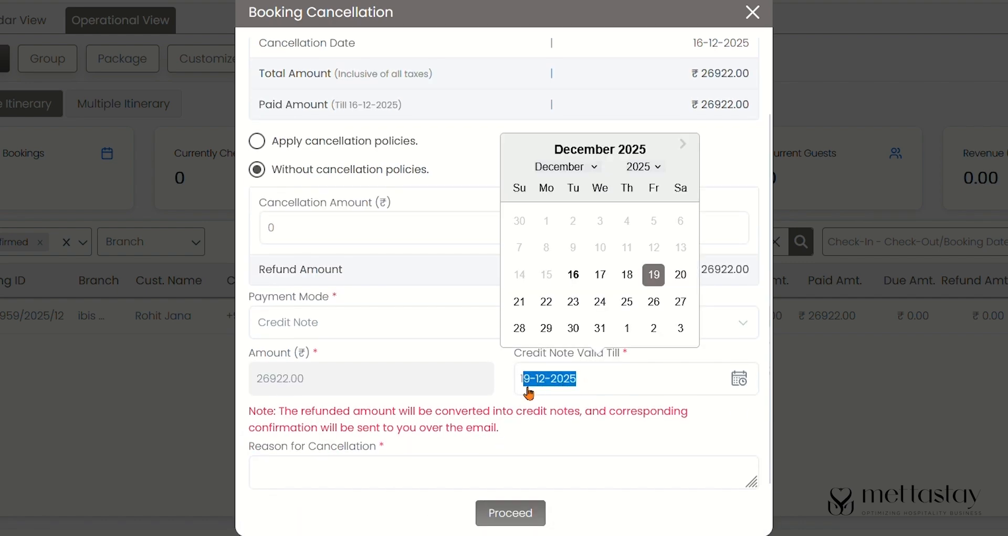
{"action": "left_click", "coordinate": [748, 390]}
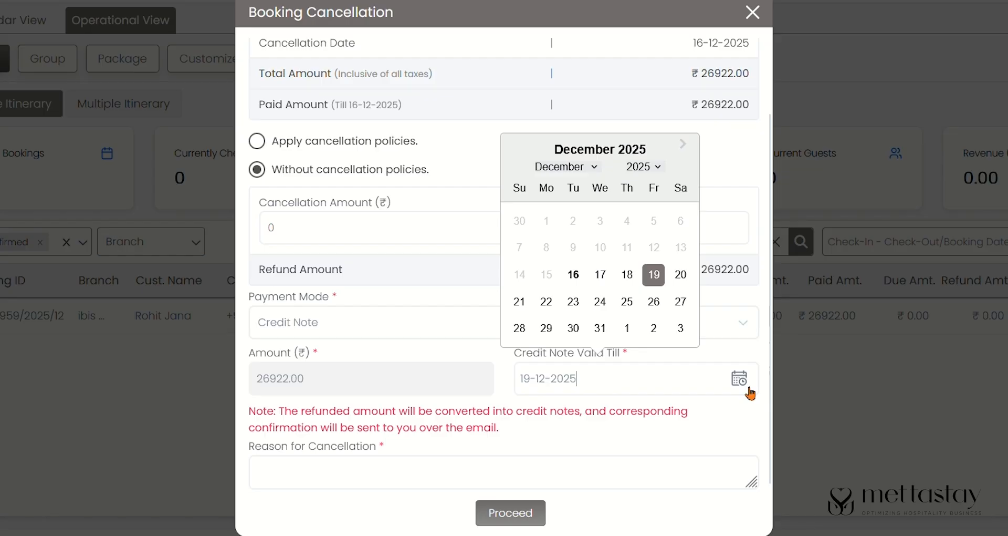
{"action": "left_click", "coordinate": [658, 167]}
{"action": "left_click", "coordinate": [656, 219]}
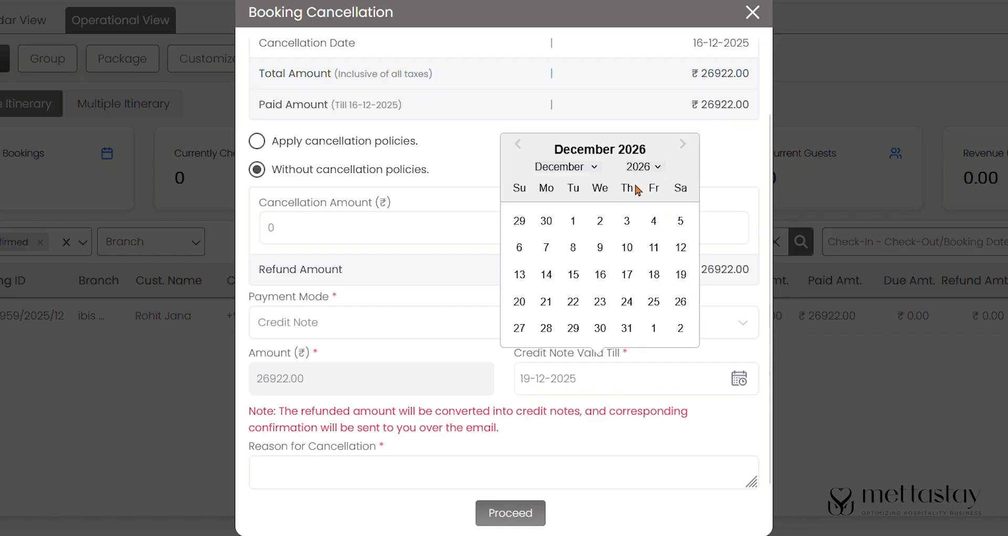
{"action": "left_click", "coordinate": [588, 167]}
{"action": "left_click", "coordinate": [576, 224]}
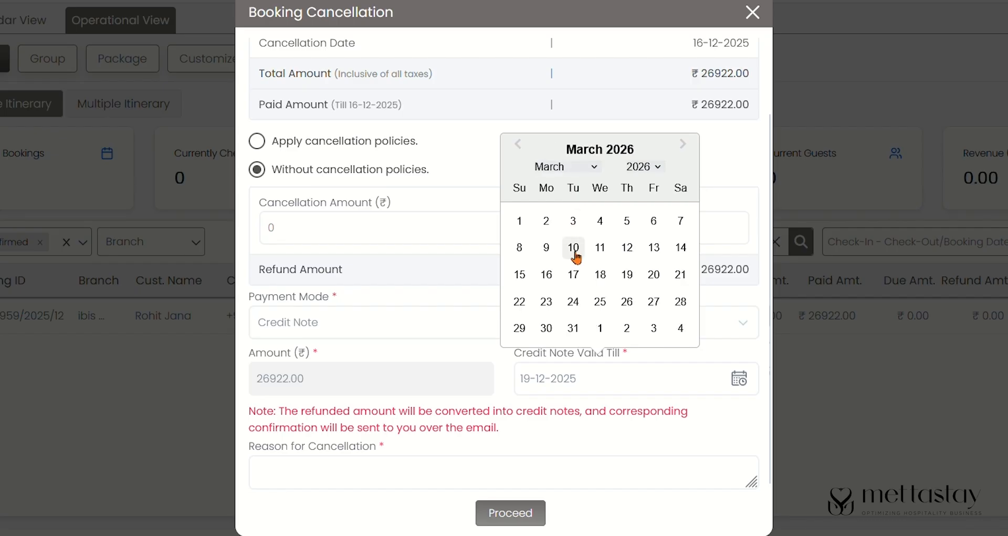
{"action": "left_click", "coordinate": [573, 247]}
- Enter the cancellation reason Renovation and submit the cancellation
{"action": "left_click", "coordinate": [444, 477]}
{"action": "type", "text": "Renovation"}
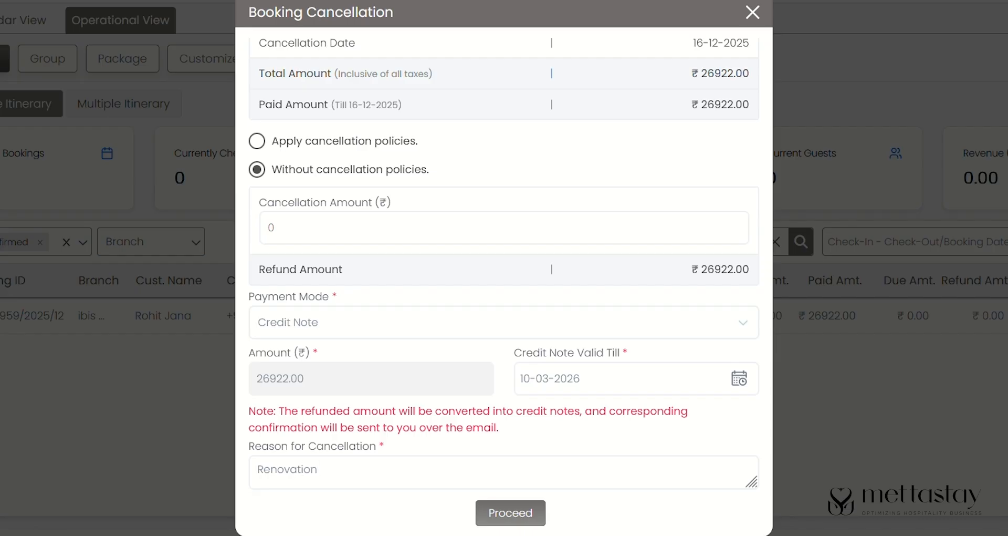
{"action": "scroll", "coordinate": [541, 438], "scroll_direction": "up", "scroll_amount": 3}
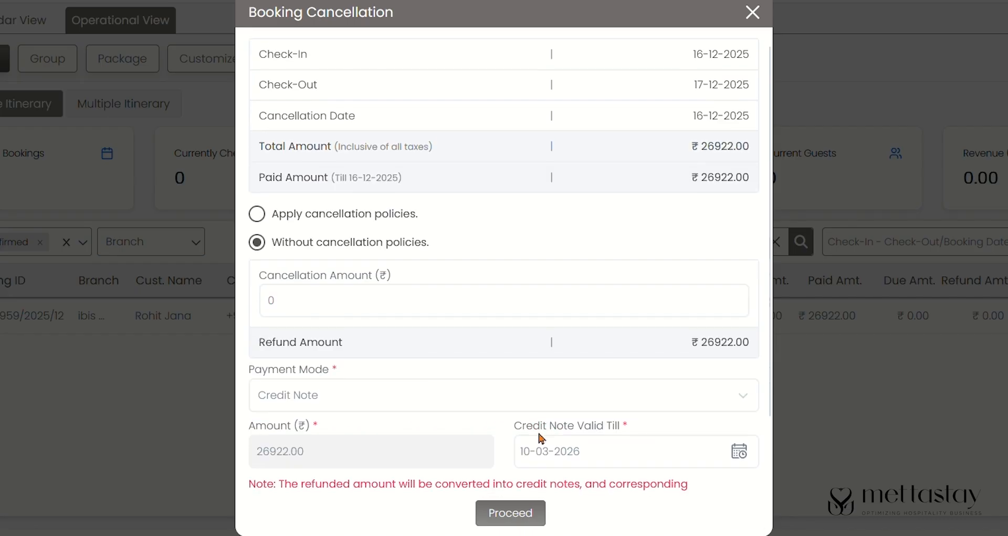
{"action": "scroll", "coordinate": [542, 438], "scroll_direction": "down", "scroll_amount": 3}
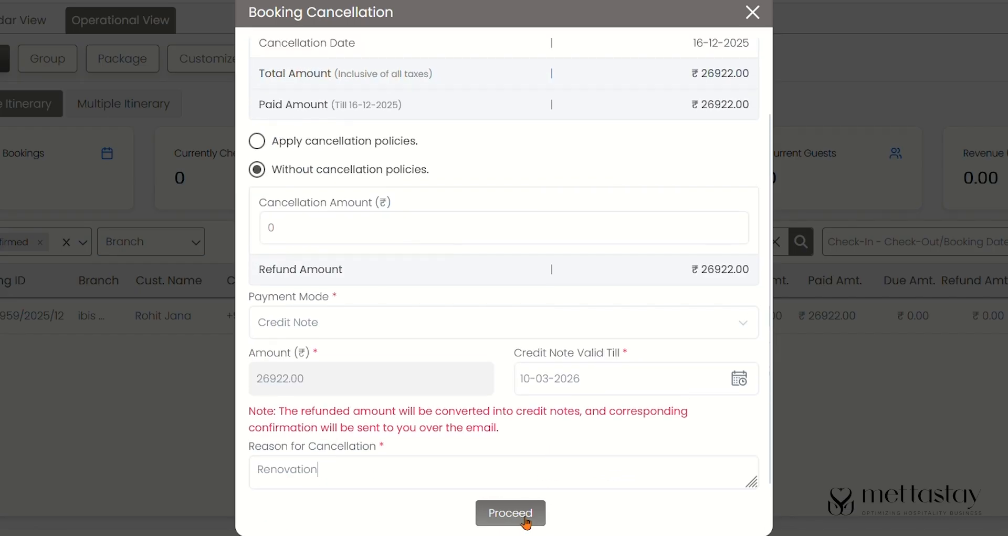
{"action": "left_click", "coordinate": [525, 519]}
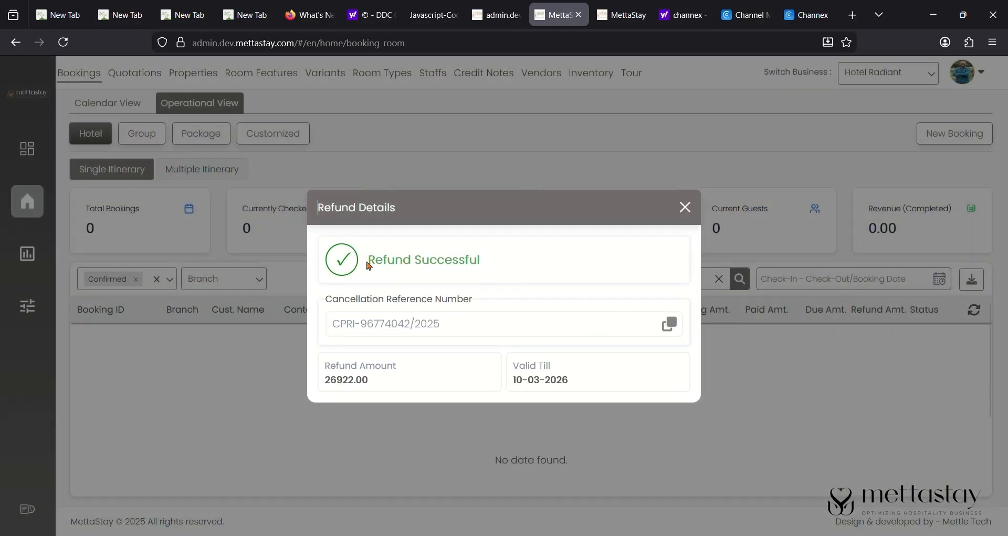
- Copy the CPRI cancellation reference from the refund confirmation and close it
{"action": "left_click_drag", "start_coordinate": [368, 266], "coordinate": [523, 261]}
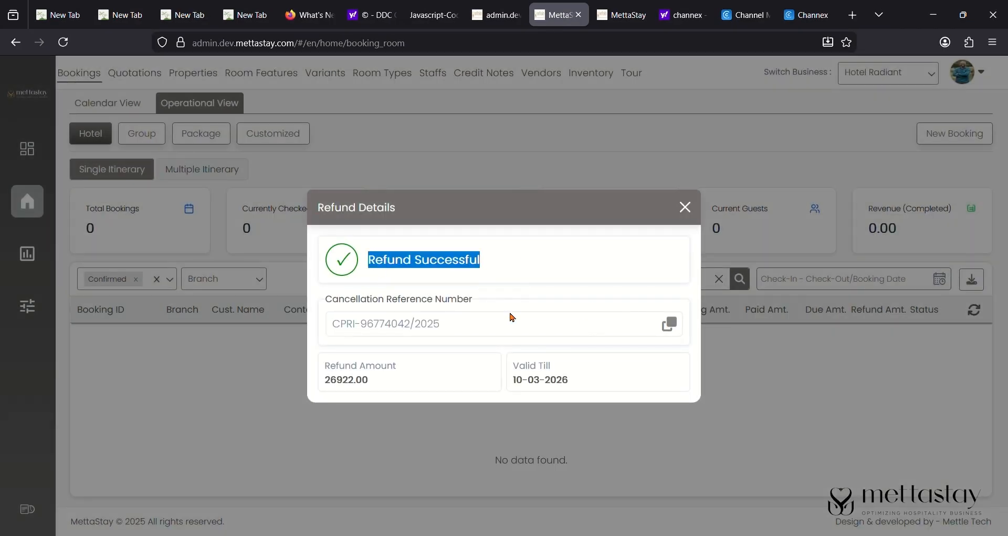
{"action": "left_click", "coordinate": [496, 336]}
{"action": "triple_click", "coordinate": [497, 336]}
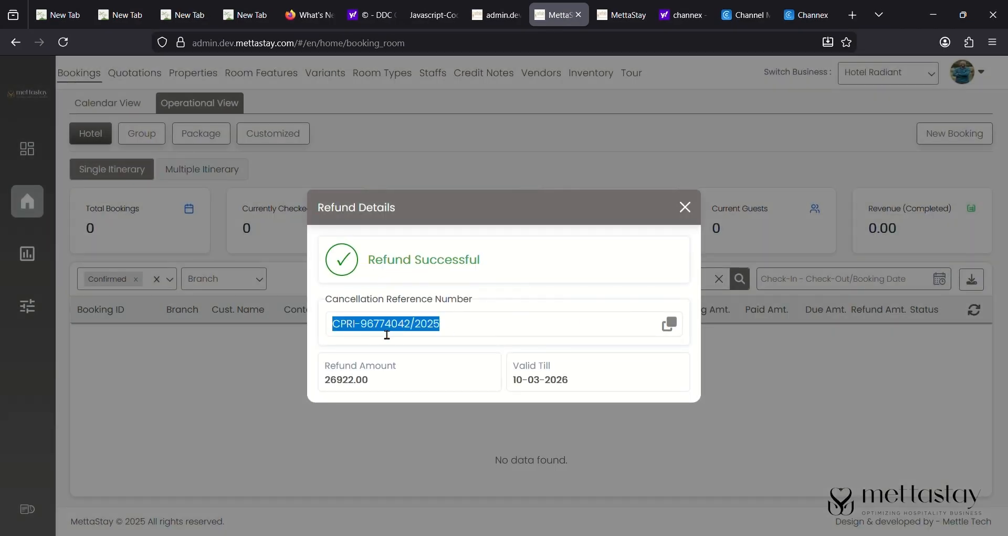
{"action": "left_click", "coordinate": [673, 330]}
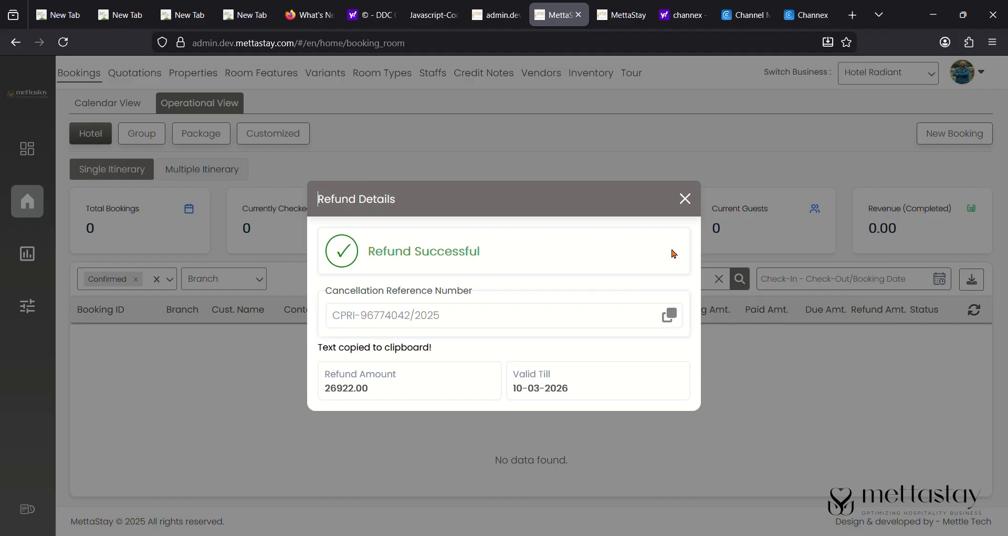
{"action": "left_click", "coordinate": [685, 208]}
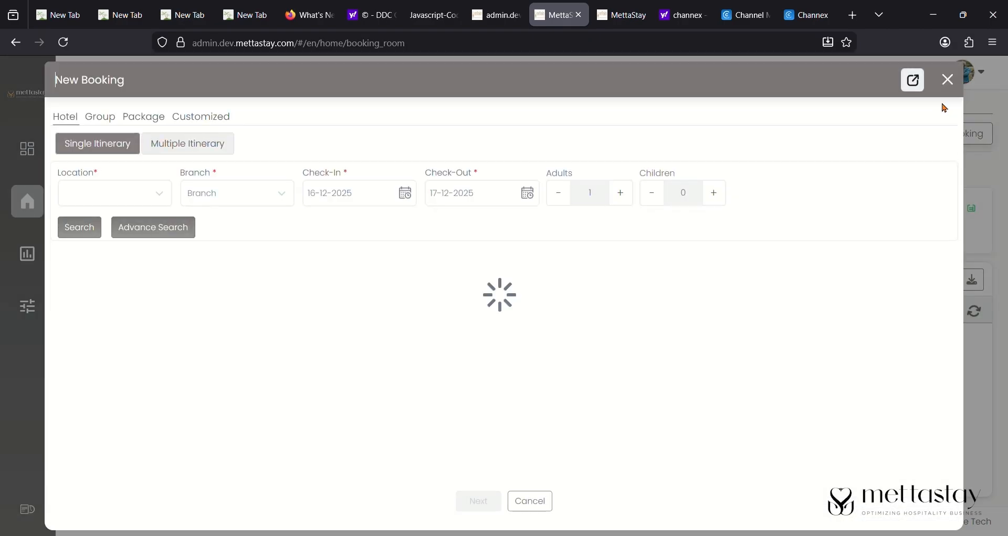
- Search ibis Bengaluru rooms and book one ₹16200 Deluxe Queen Room, assigning room 300
{"action": "left_click", "coordinate": [130, 197]}
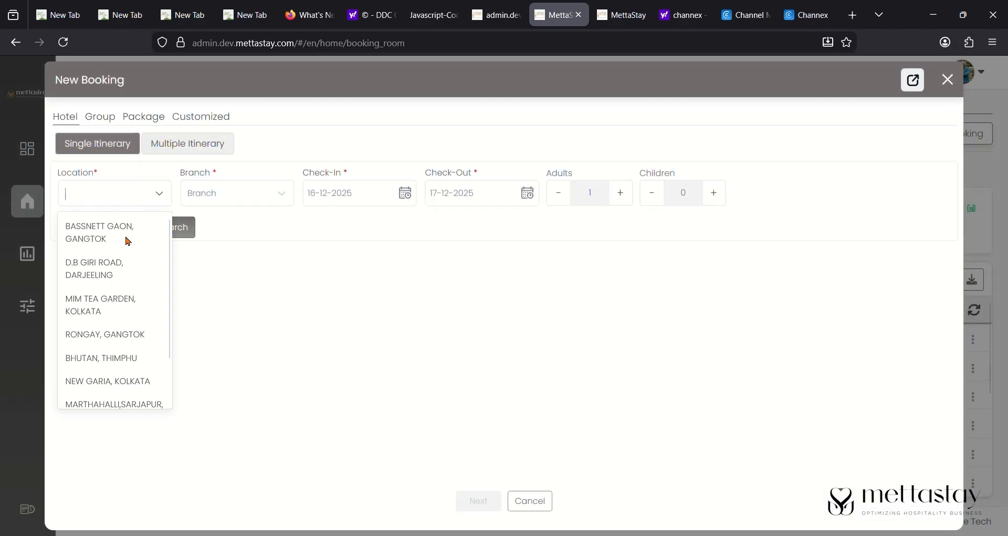
{"action": "scroll", "coordinate": [97, 393], "scroll_direction": "down", "scroll_amount": 1}
{"action": "left_click", "coordinate": [97, 392]}
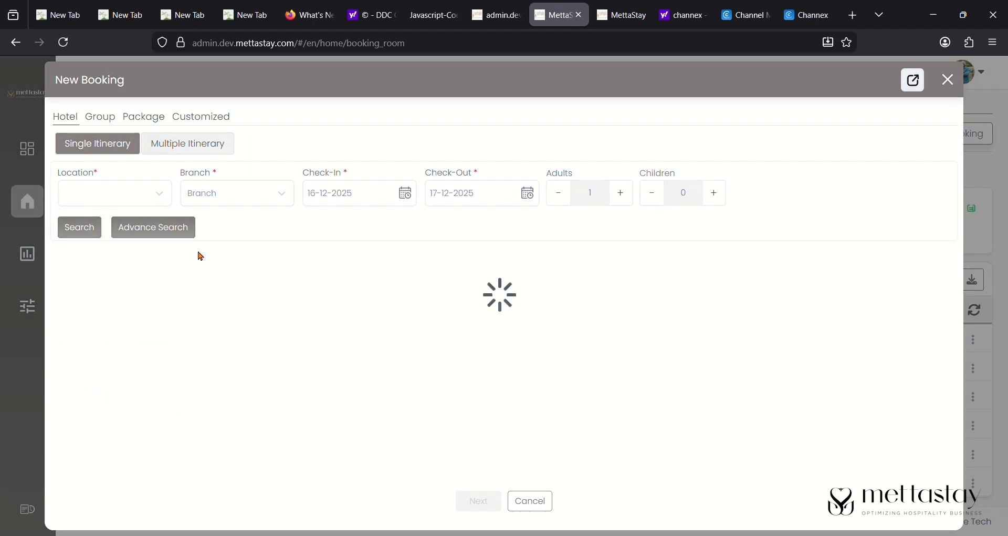
{"action": "left_click", "coordinate": [262, 186]}
{"action": "left_click", "coordinate": [259, 232]}
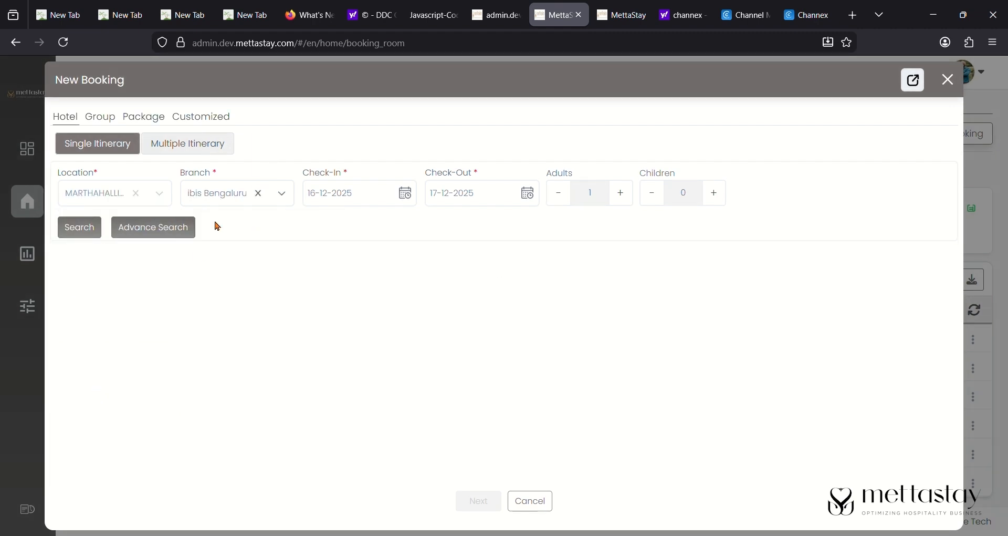
{"action": "left_click", "coordinate": [96, 233]}
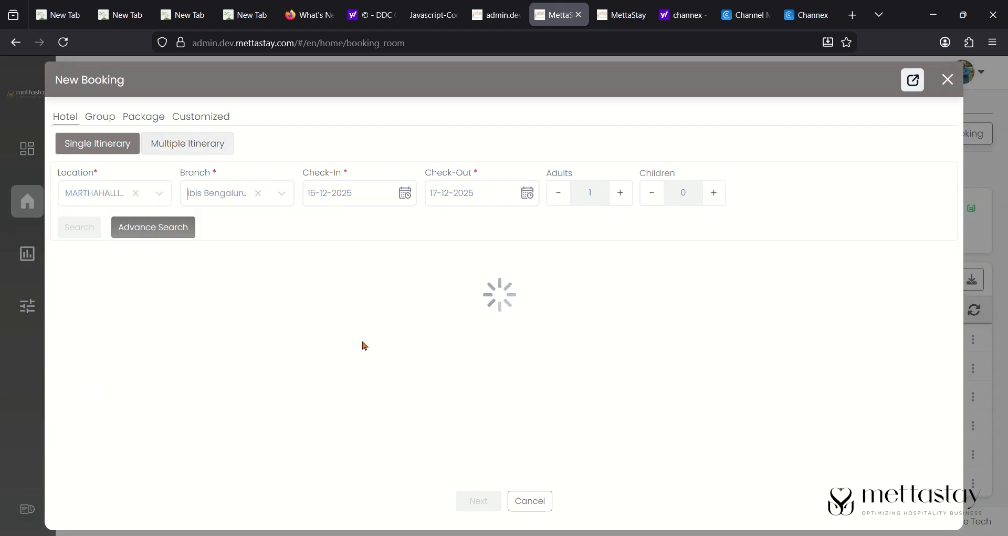
{"action": "scroll", "coordinate": [363, 345], "scroll_direction": "down", "scroll_amount": 10}
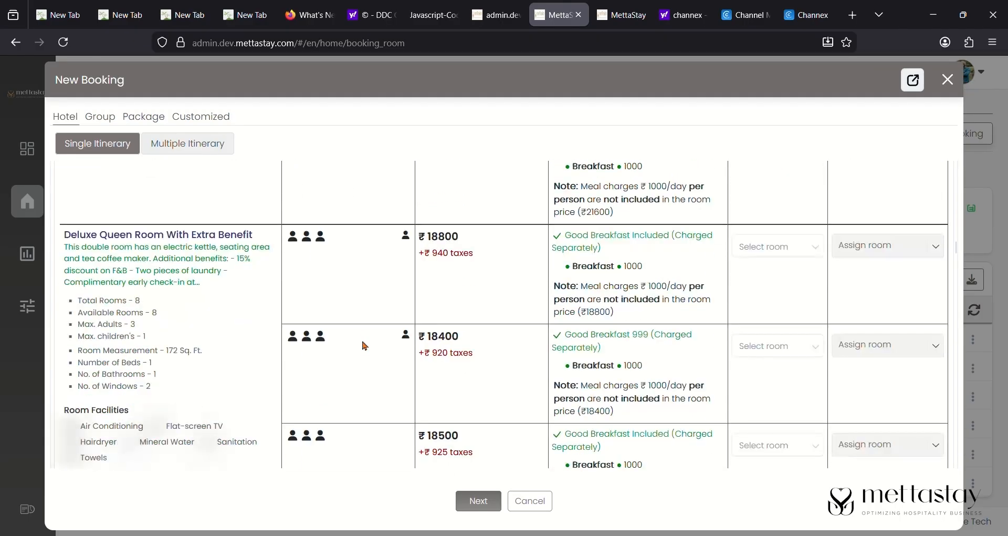
{"action": "scroll", "coordinate": [777, 343], "scroll_direction": "down", "scroll_amount": 6}
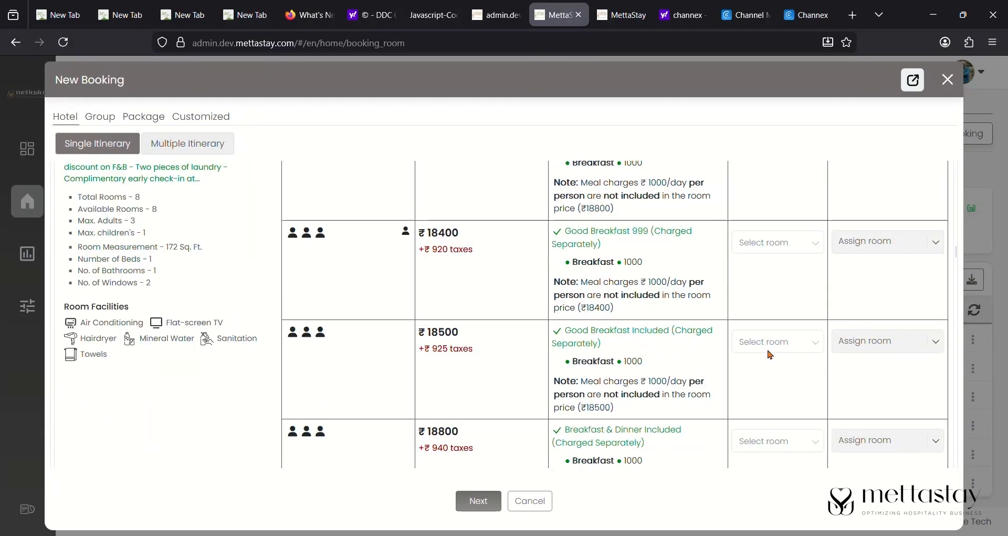
{"action": "left_click", "coordinate": [782, 334]}
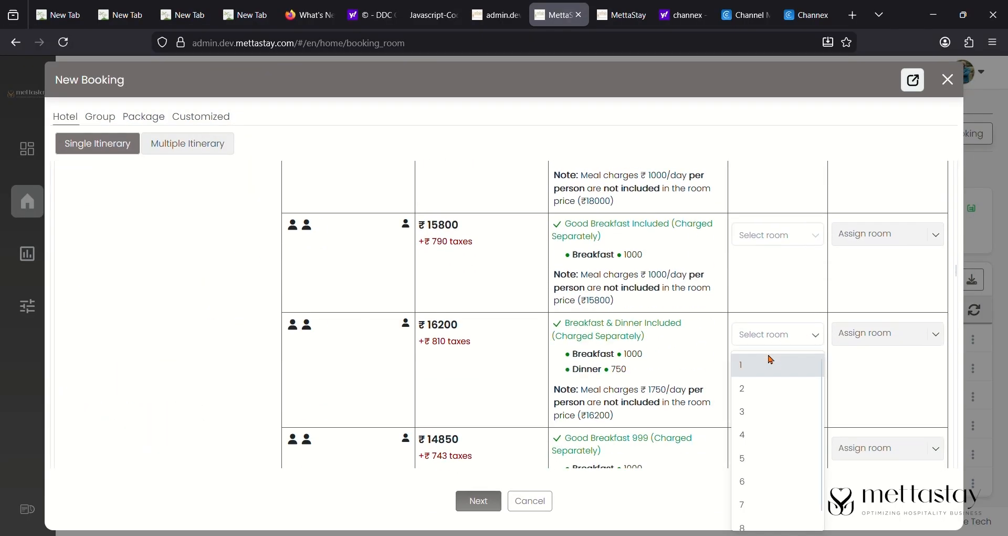
{"action": "left_click", "coordinate": [772, 360]}
{"action": "left_click", "coordinate": [887, 333]}
{"action": "left_click", "coordinate": [864, 403]}
{"action": "left_click", "coordinate": [479, 501]}
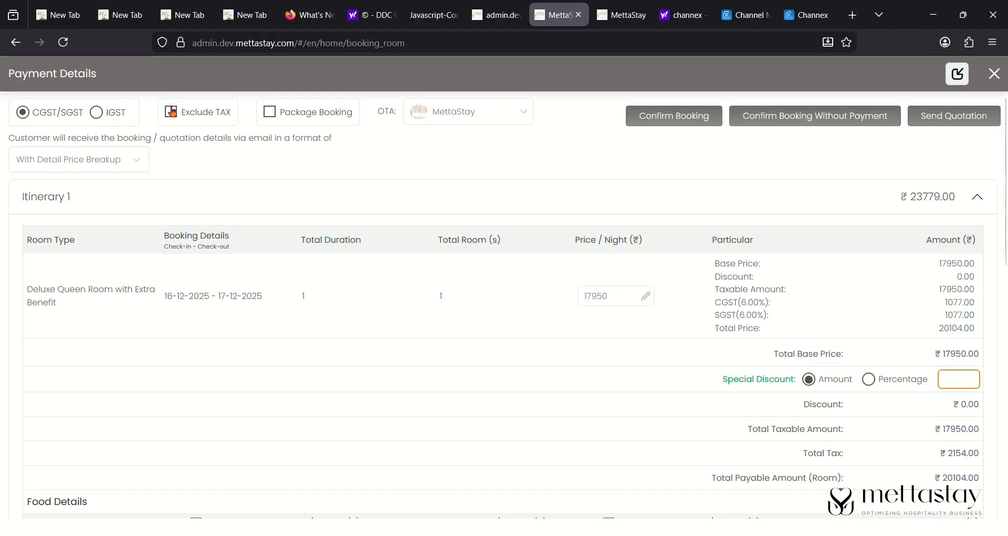
- Apply IGST tax and select the existing customer for the booking
{"action": "left_click", "coordinate": [102, 117]}
{"action": "scroll", "coordinate": [289, 325], "scroll_direction": "down", "scroll_amount": 10}
{"action": "left_click", "coordinate": [286, 418]}
{"action": "type", "text": "rohi"}
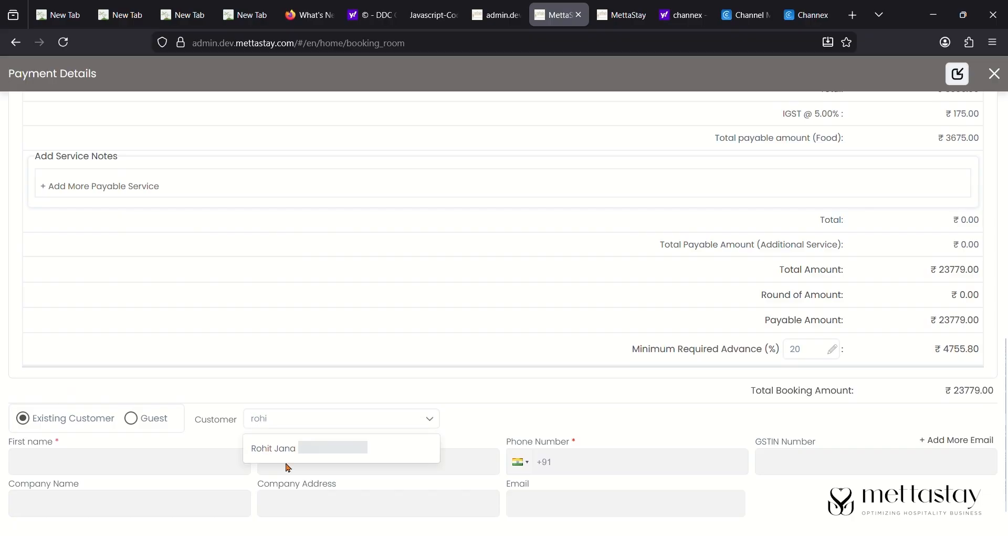
{"action": "left_click", "coordinate": [286, 450]}
{"action": "scroll", "coordinate": [439, 348], "scroll_direction": "up", "scroll_amount": 10}
{"action": "left_click", "coordinate": [697, 117]}
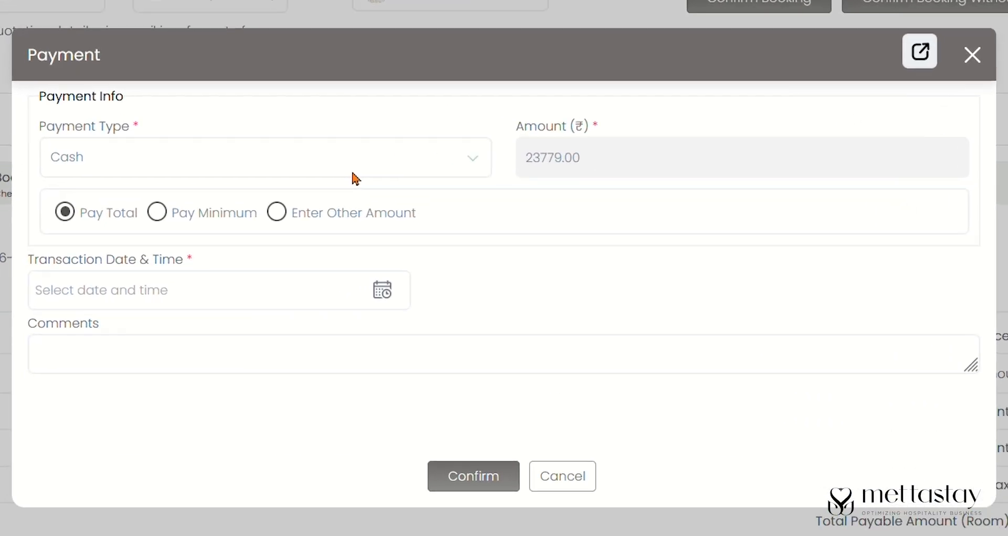
{"action": "left_click", "coordinate": [404, 233]}
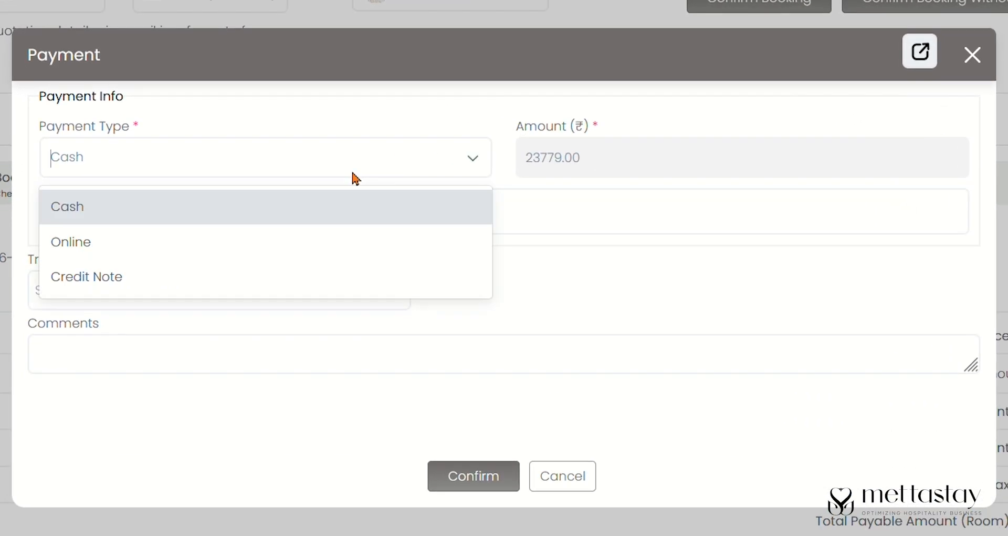
{"action": "left_click", "coordinate": [312, 276]}
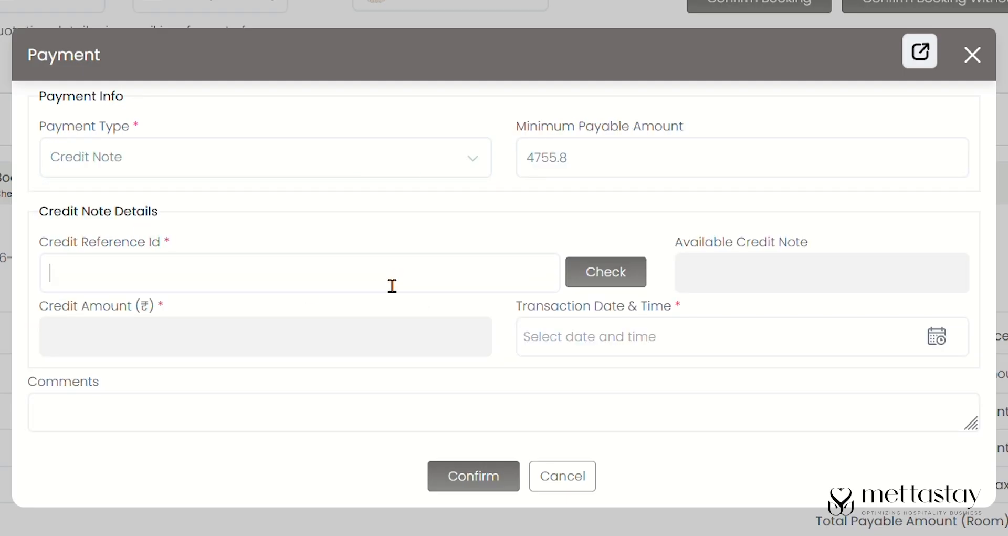
{"action": "key", "text": "ctrl+v"}
{"action": "left_click", "coordinate": [634, 284]}
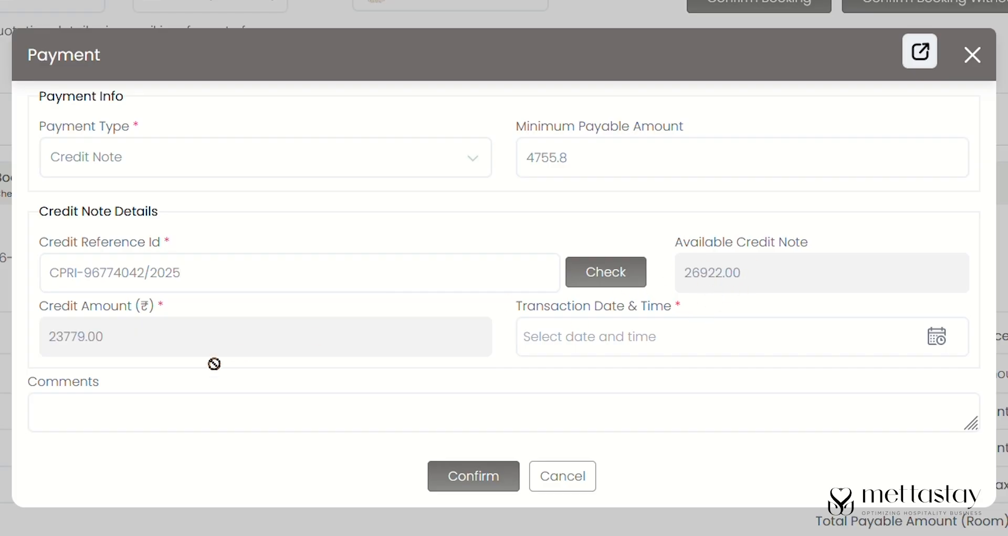
{"action": "left_click", "coordinate": [583, 337]}
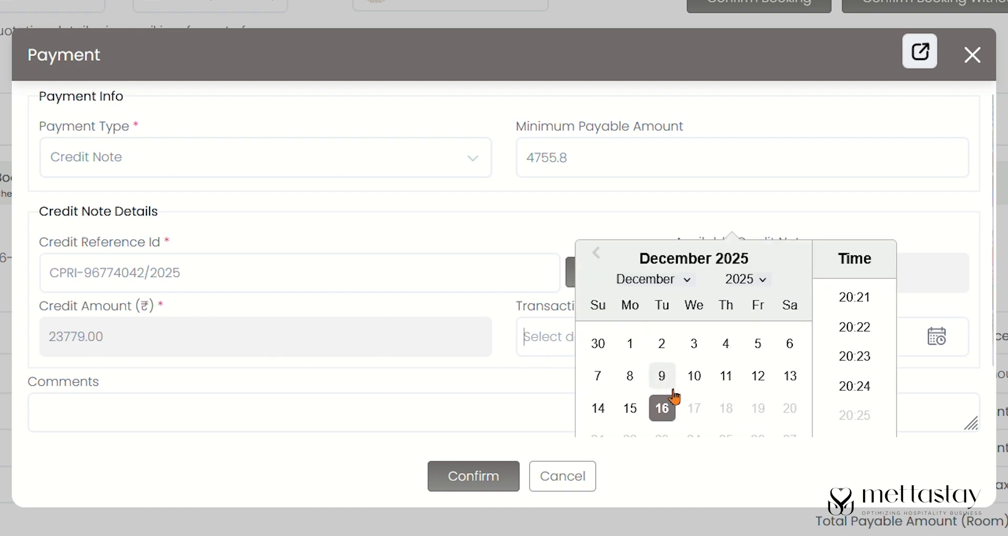
{"action": "left_click", "coordinate": [854, 386]}
{"action": "left_click", "coordinate": [626, 423]}
{"action": "type", "text": "Thank you"}
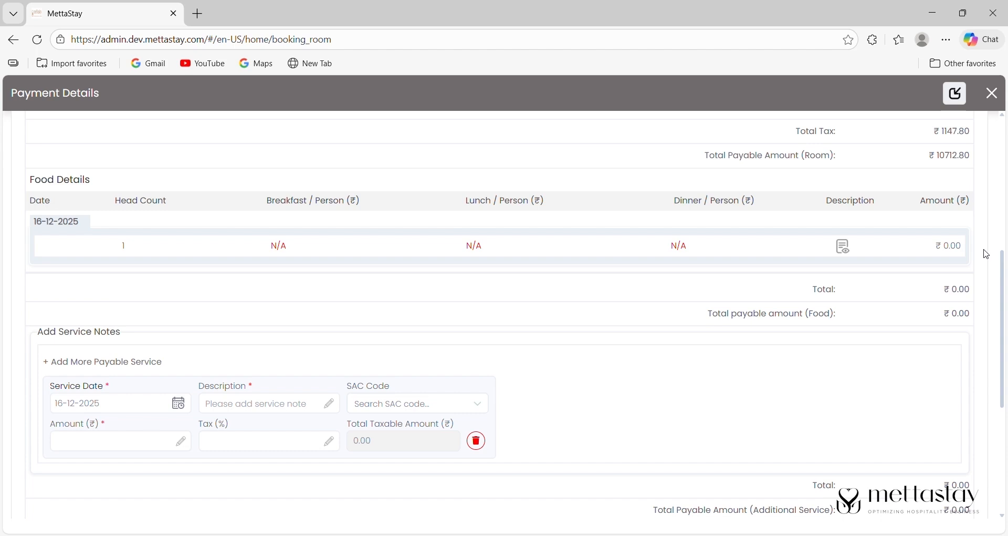
- Add a 'room service' line with SAC code 996311 at 12% and amount 1000
{"action": "left_click_drag", "start_coordinate": [1004, 248], "coordinate": [998, 98]}
{"action": "left_click_drag", "start_coordinate": [1001, 150], "coordinate": [1000, 237]}
{"action": "scroll", "coordinate": [1004, 273], "scroll_direction": "down", "scroll_amount": 2}
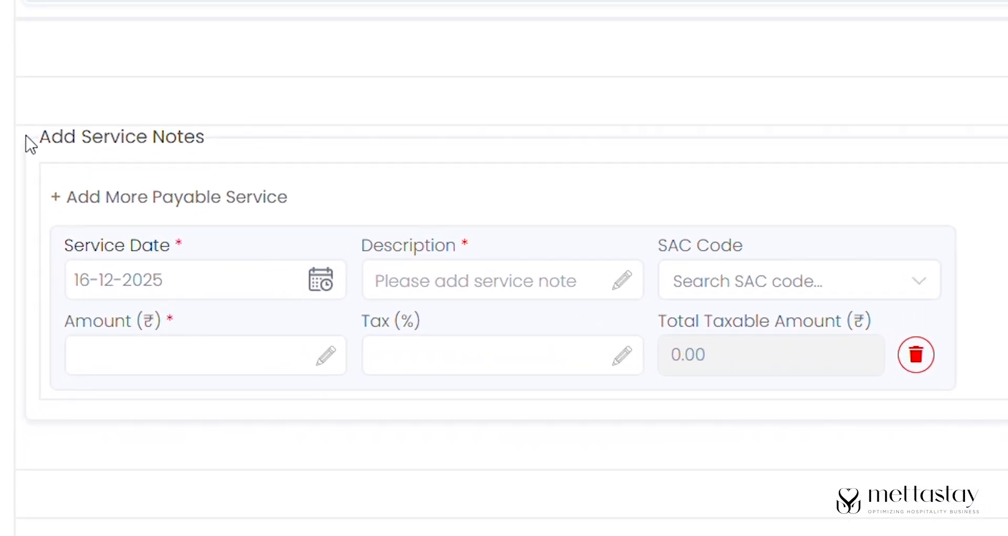
{"action": "left_click_drag", "start_coordinate": [29, 144], "coordinate": [243, 149]}
{"action": "left_click", "coordinate": [290, 154]}
{"action": "left_click", "coordinate": [458, 292]}
{"action": "type", "text": "room service"}
{"action": "left_click", "coordinate": [743, 283]}
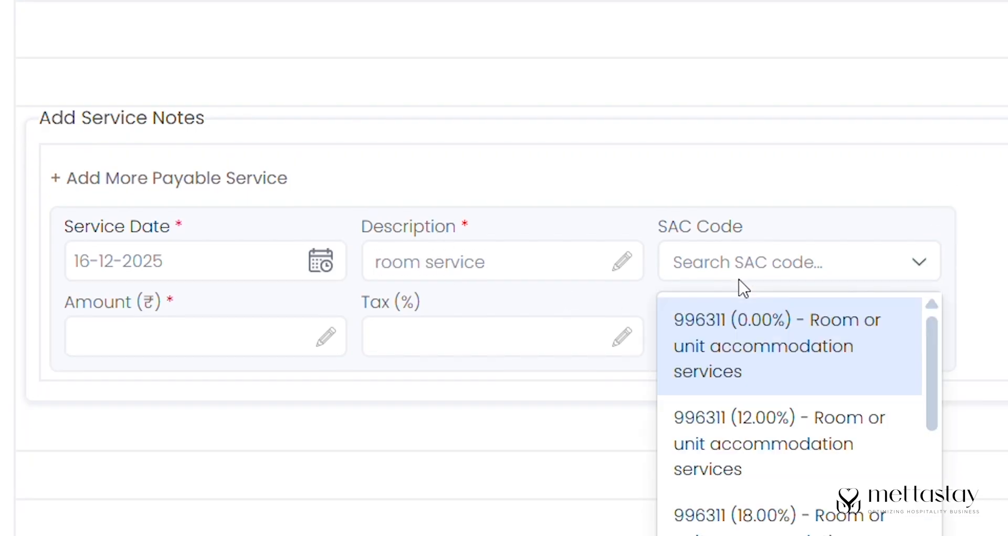
{"action": "left_click", "coordinate": [732, 426]}
{"action": "left_click", "coordinate": [149, 343]}
{"action": "type", "text": "1000"}
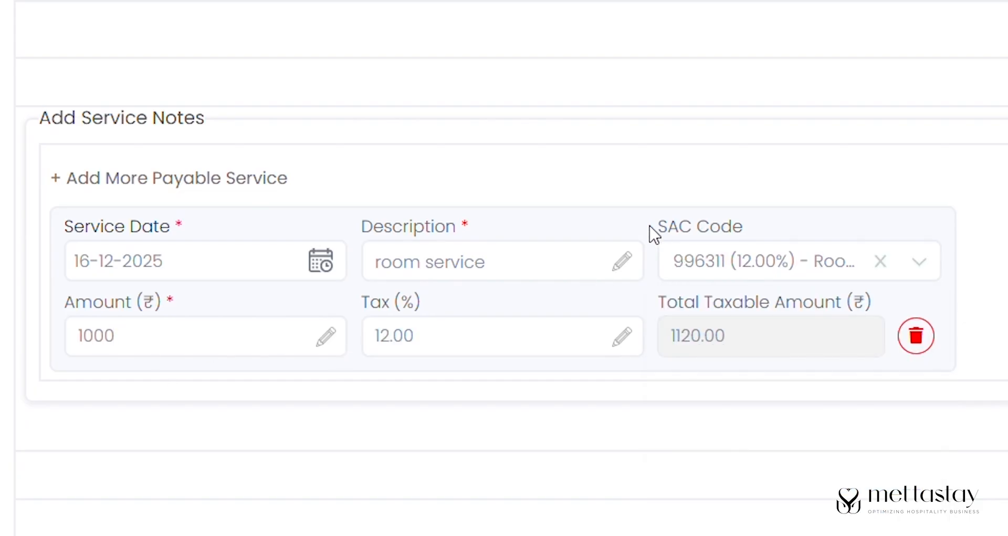
- Check the 12.00% tax, ₹1120.00 service total and ₹11832.00 payable amount
{"action": "left_click_drag", "start_coordinate": [654, 233], "coordinate": [767, 238]}
{"action": "left_click", "coordinate": [376, 345]}
{"action": "left_click_drag", "start_coordinate": [381, 345], "coordinate": [443, 351]}
{"action": "left_click", "coordinate": [437, 383]}
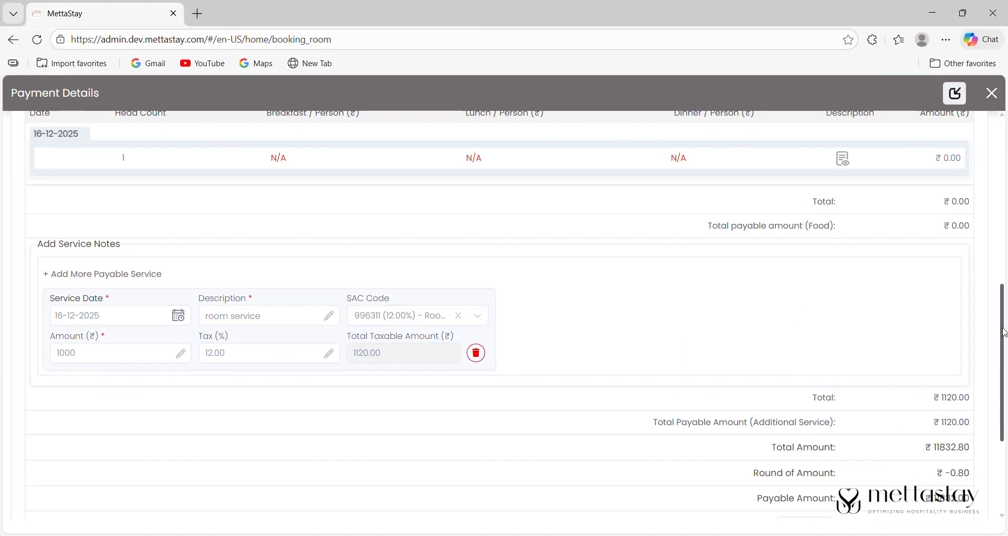
{"action": "scroll", "coordinate": [1004, 332], "scroll_direction": "down", "scroll_amount": 3}
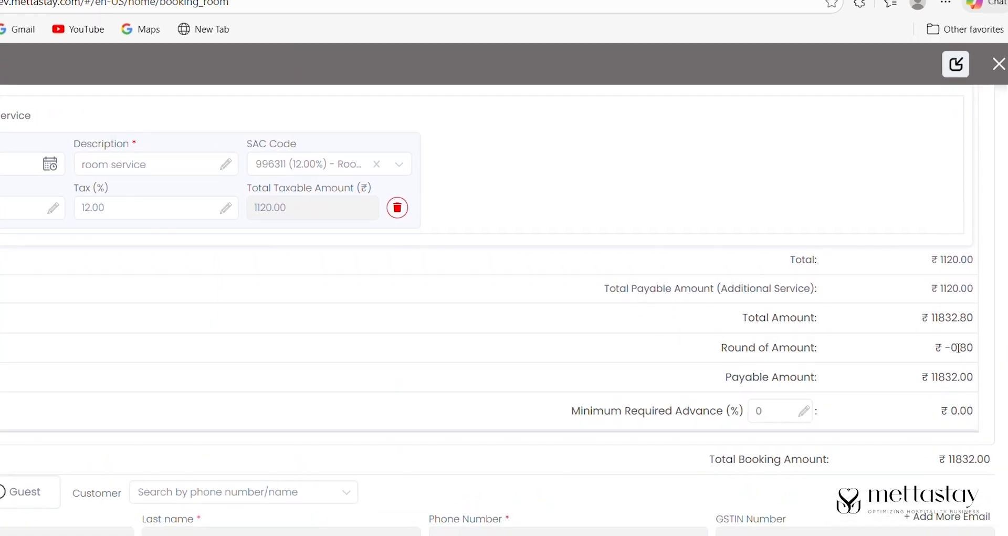
{"action": "left_click_drag", "start_coordinate": [925, 290], "coordinate": [985, 292]}
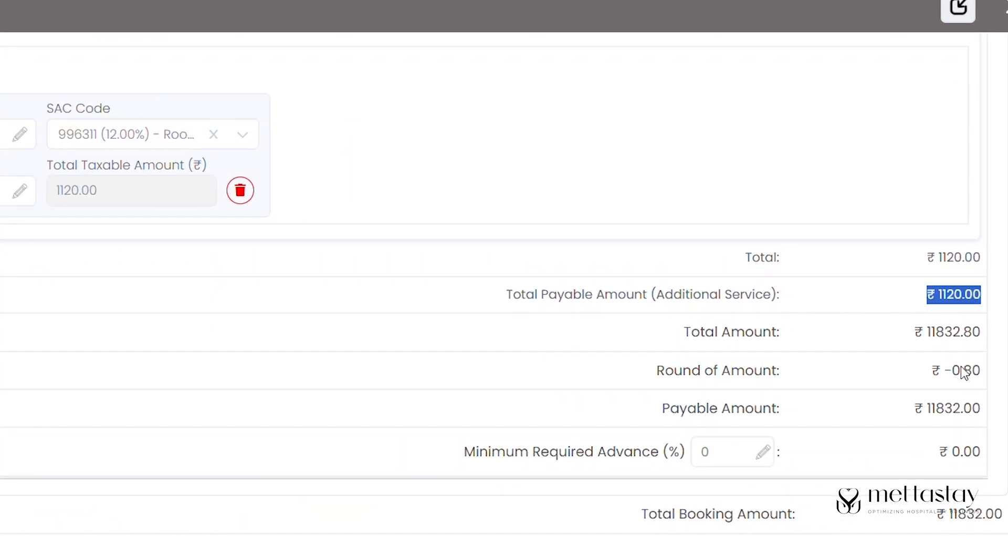
{"action": "left_click_drag", "start_coordinate": [882, 420], "coordinate": [997, 417]}
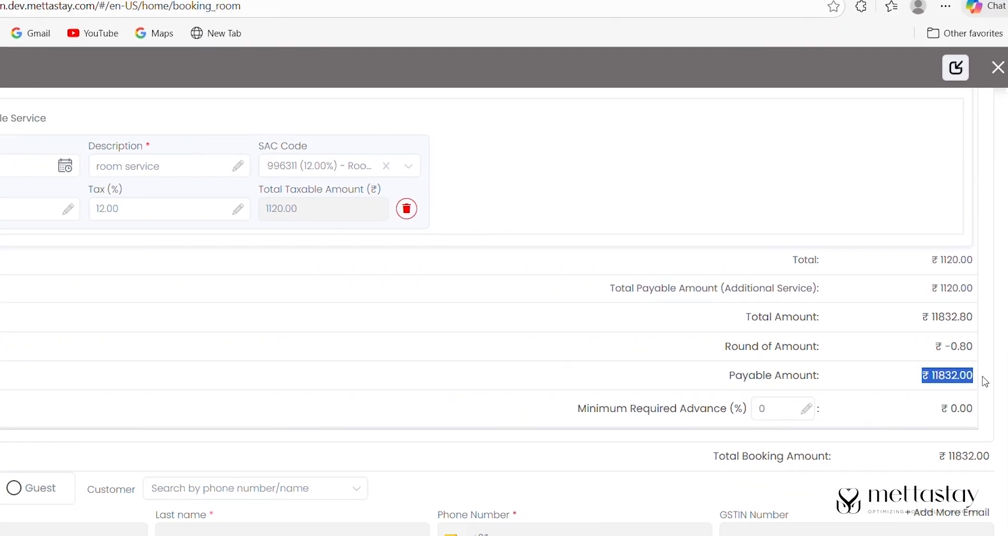
{"action": "left_click_drag", "start_coordinate": [1003, 362], "coordinate": [990, 329]}
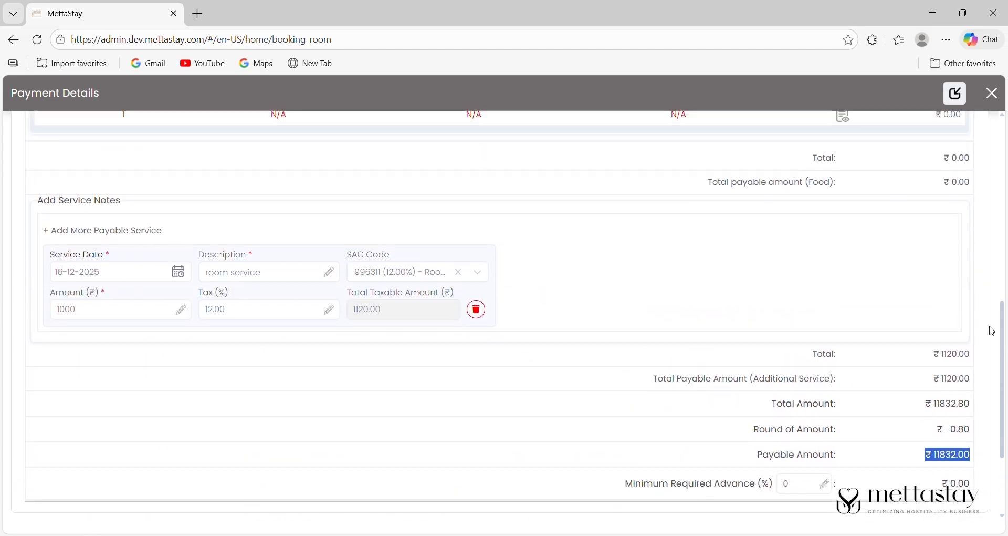
- Add a second payable service line, then delete it again
{"action": "left_click", "coordinate": [89, 234]}
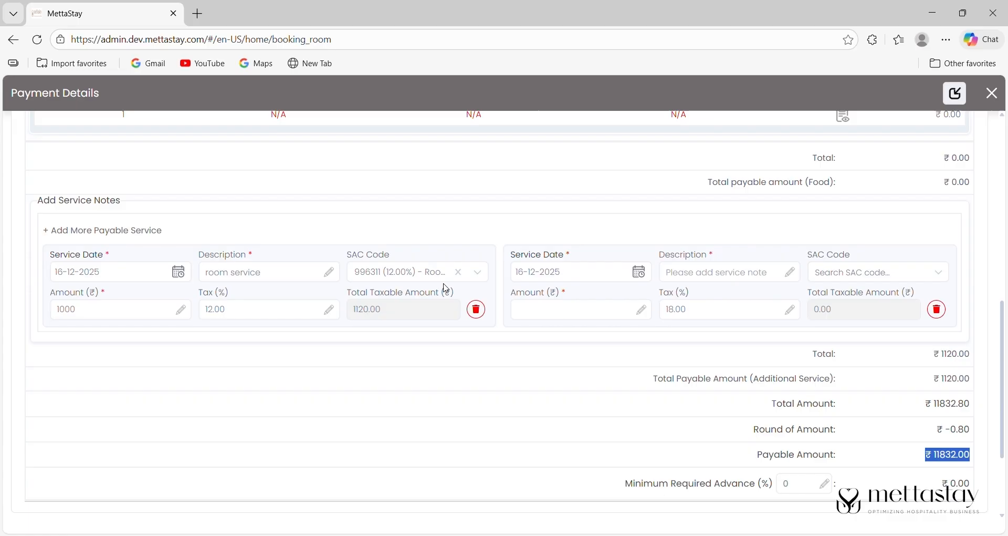
{"action": "left_click", "coordinate": [938, 311]}
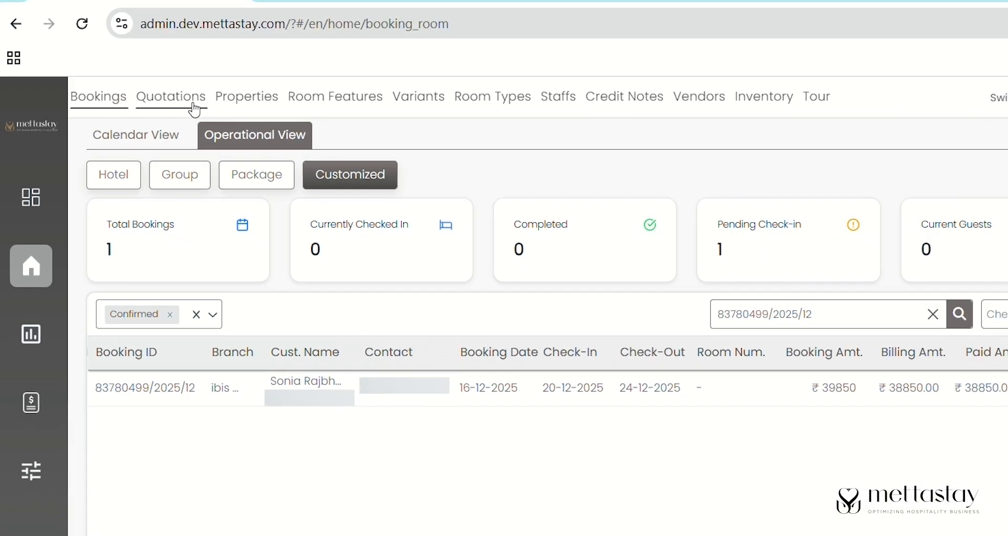
- Start a multiple-itinerary quotation at D.B GIRI ROAD, DARJEELING, branch The West Gate Posada By Summit
{"action": "left_click", "coordinate": [255, 86]}
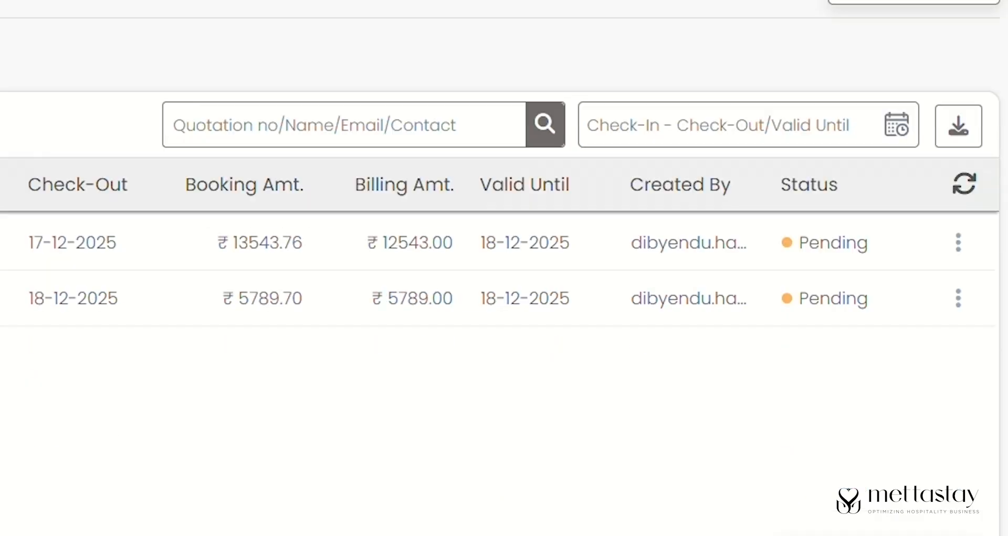
{"action": "left_click", "coordinate": [956, 508]}
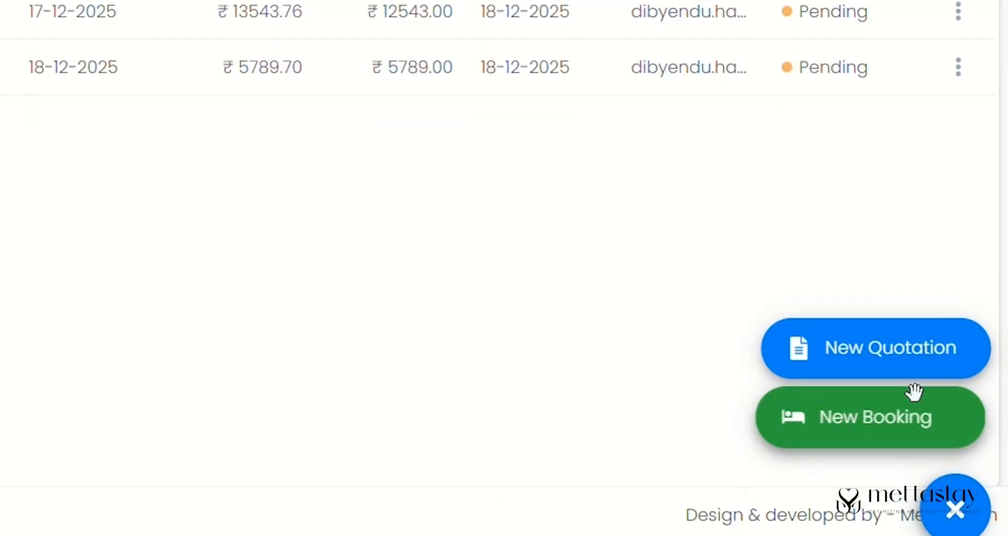
{"action": "left_click", "coordinate": [900, 374]}
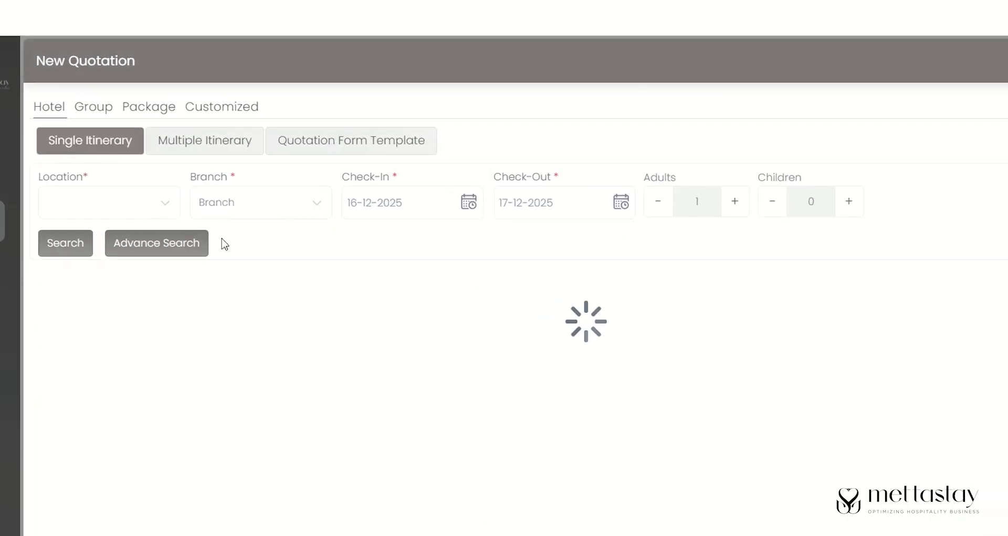
{"action": "left_click", "coordinate": [181, 135]}
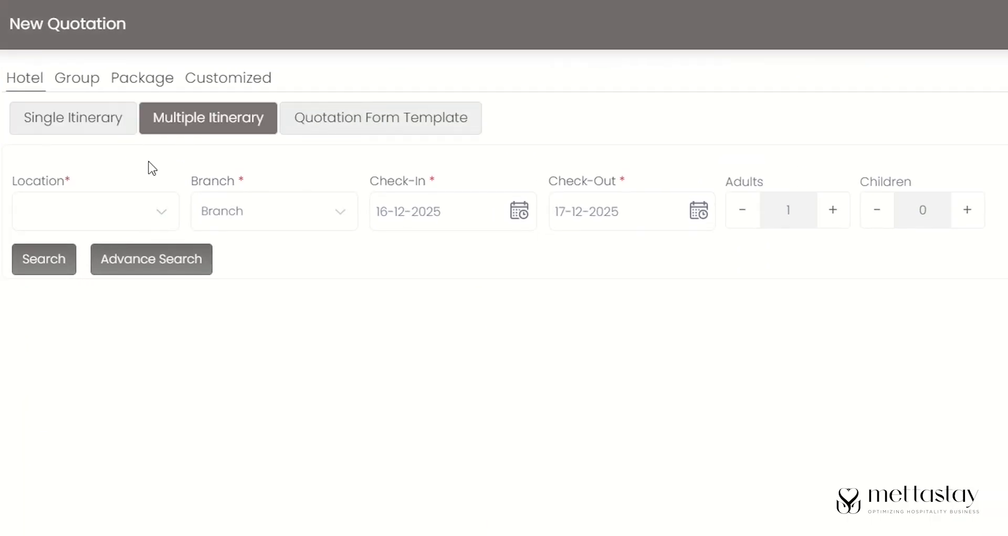
{"action": "left_click", "coordinate": [147, 218]}
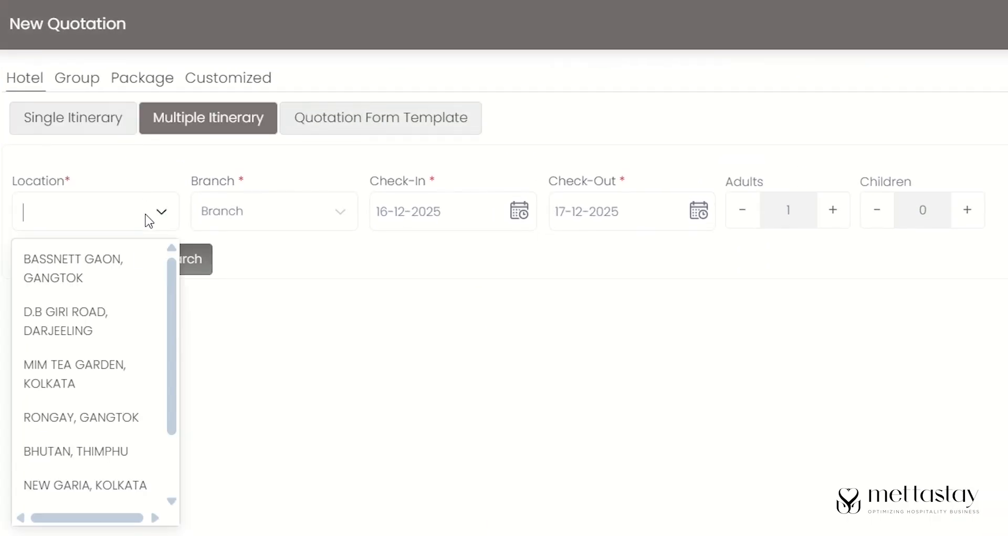
{"action": "left_click", "coordinate": [113, 347]}
{"action": "left_click", "coordinate": [298, 212]}
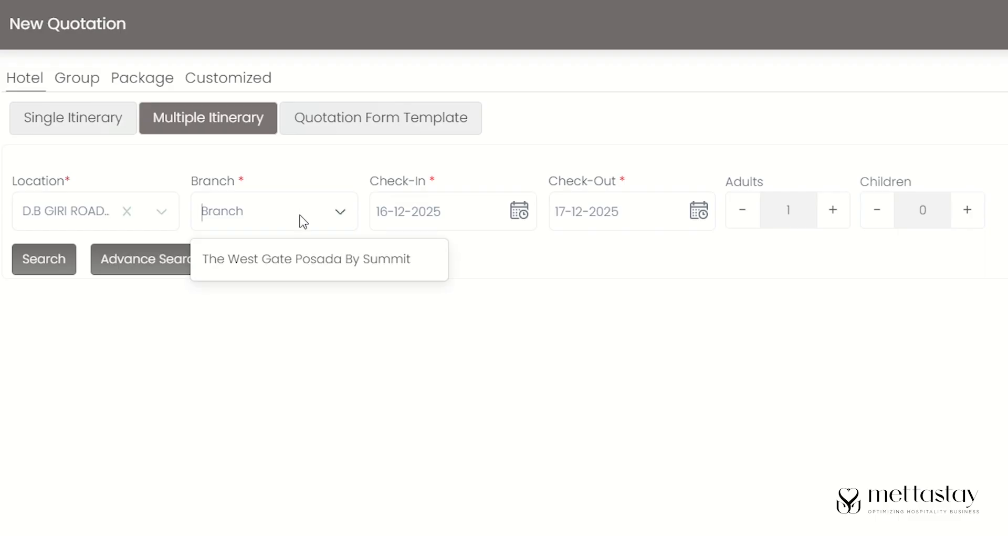
{"action": "left_click", "coordinate": [343, 272]}
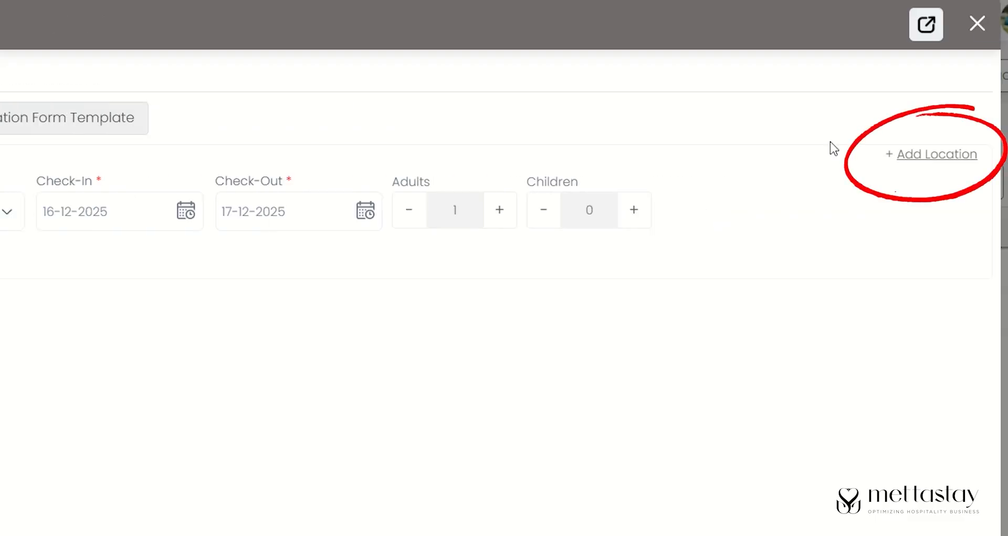
- Add a second stay at RONGAY with the Summit Norling Resort & Spa branch
{"action": "left_click", "coordinate": [893, 152]}
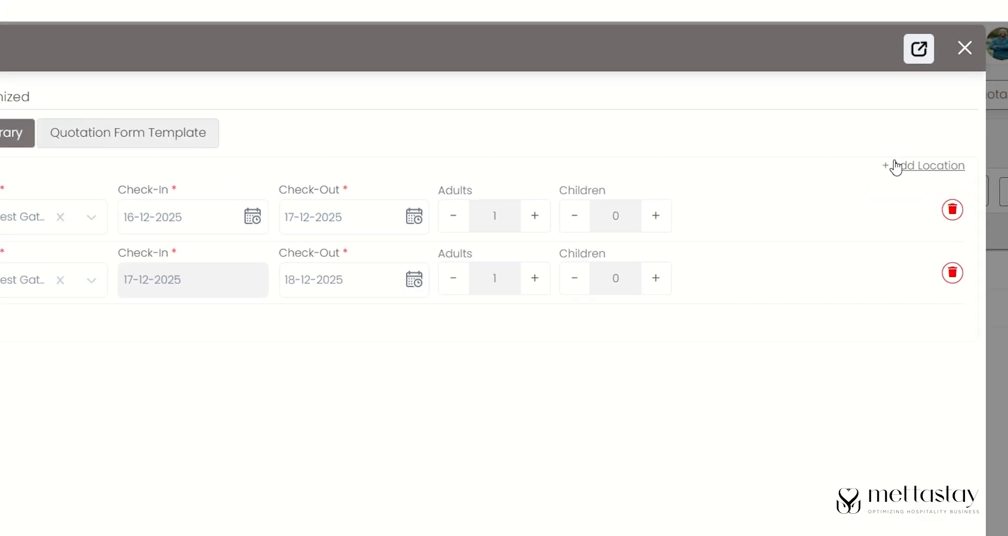
{"action": "left_click", "coordinate": [116, 277]}
{"action": "left_click", "coordinate": [131, 415]}
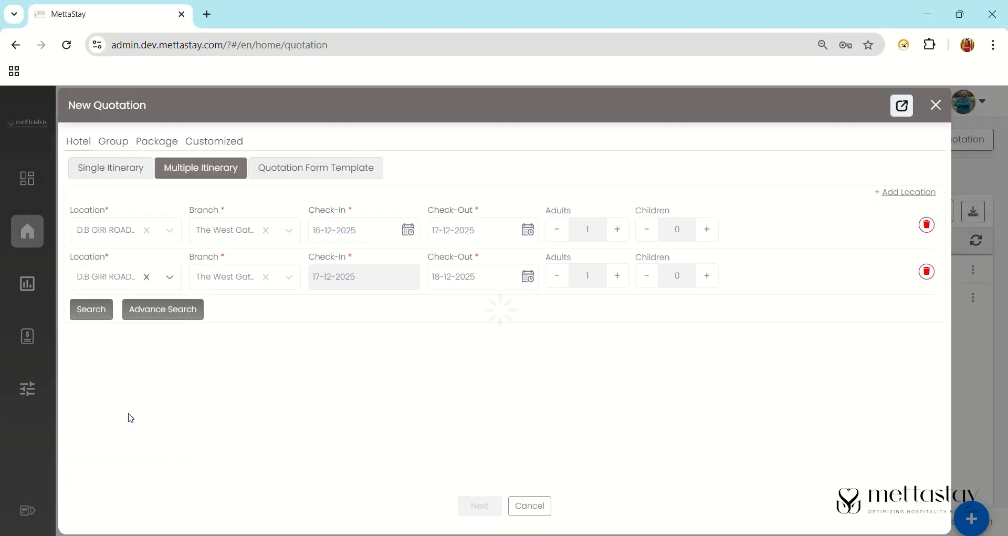
{"action": "left_click", "coordinate": [255, 287]}
{"action": "left_click", "coordinate": [262, 310]}
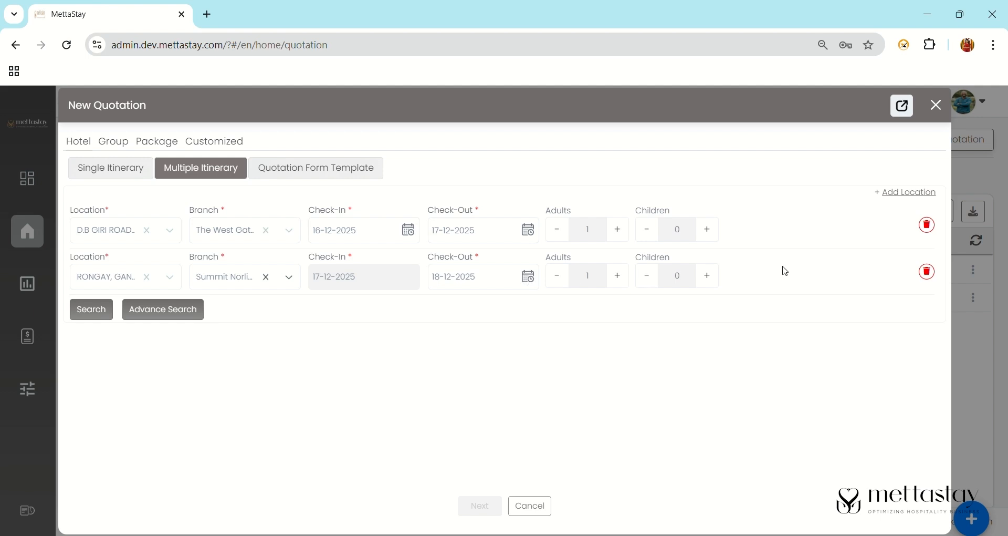
- Search rooms and reserve one room for the first stay, assigning room 51
{"action": "left_click", "coordinate": [89, 320]}
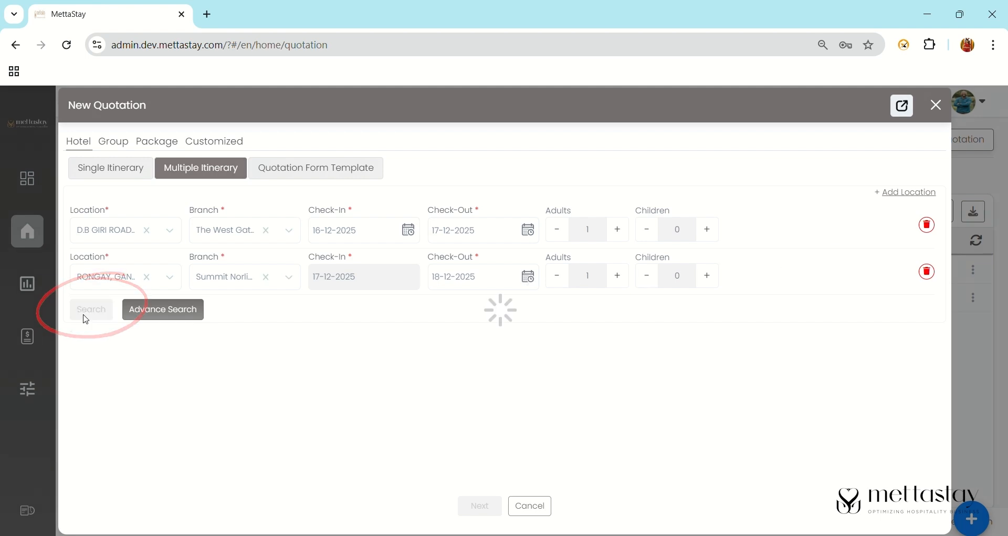
{"action": "scroll", "coordinate": [948, 220], "scroll_direction": "down", "scroll_amount": 2}
{"action": "scroll", "coordinate": [947, 220], "scroll_direction": "down", "scroll_amount": 5}
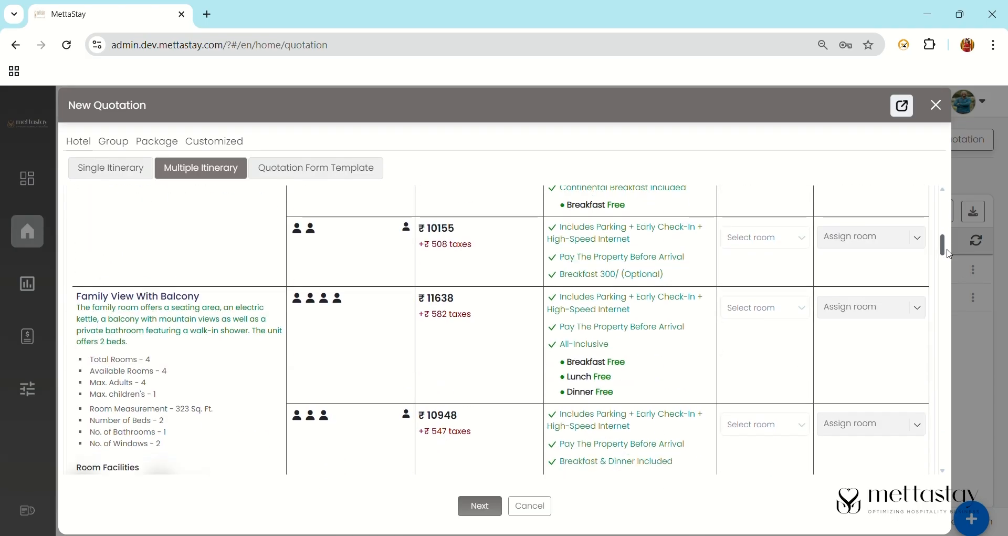
{"action": "left_click", "coordinate": [759, 281]}
{"action": "left_click", "coordinate": [745, 308]}
{"action": "left_click", "coordinate": [845, 280]}
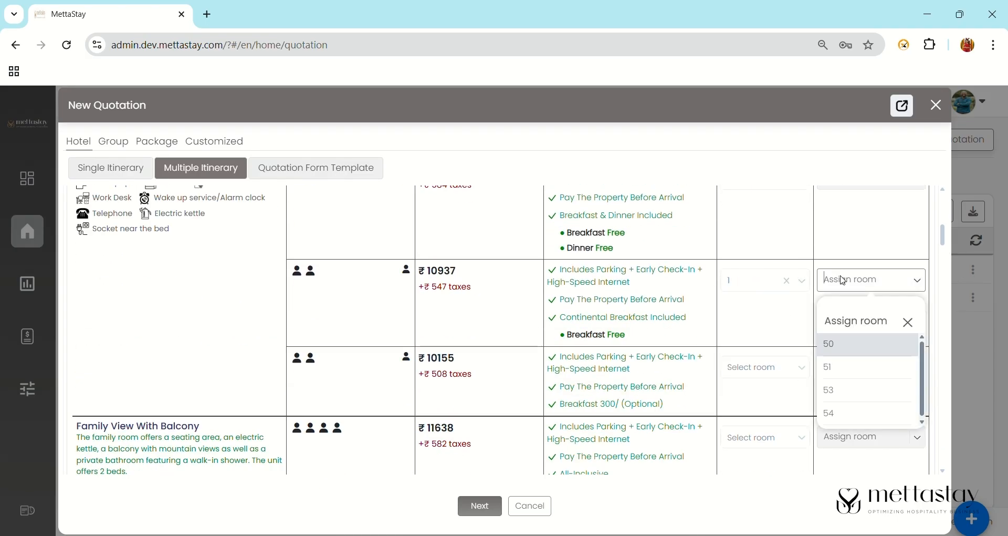
{"action": "left_click", "coordinate": [835, 367]}
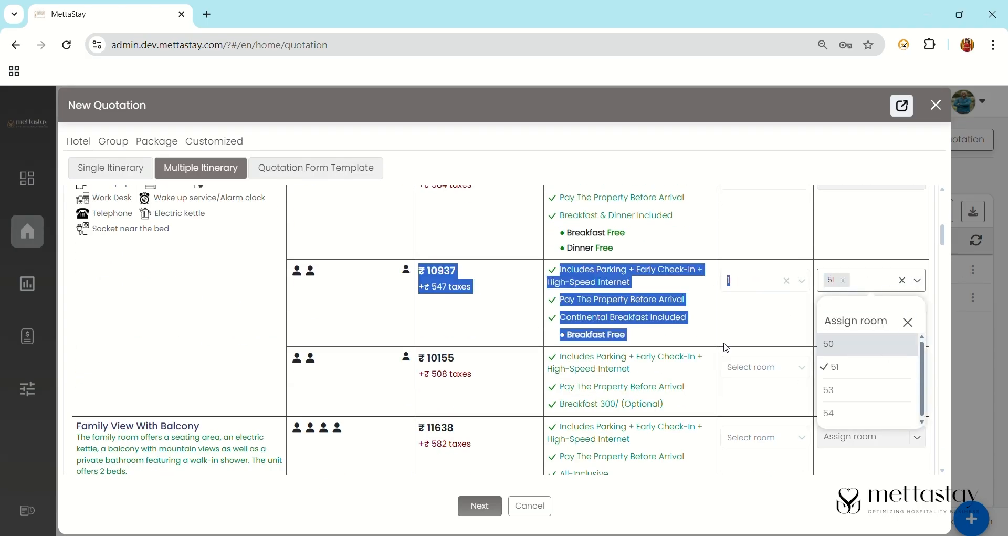
{"action": "left_click", "coordinate": [909, 322]}
- Reserve one room for the second stay, assigning room 116, and continue to payment details
{"action": "scroll", "coordinate": [943, 371], "scroll_direction": "down", "scroll_amount": 5}
{"action": "scroll", "coordinate": [457, 448], "scroll_direction": "down", "scroll_amount": 10}
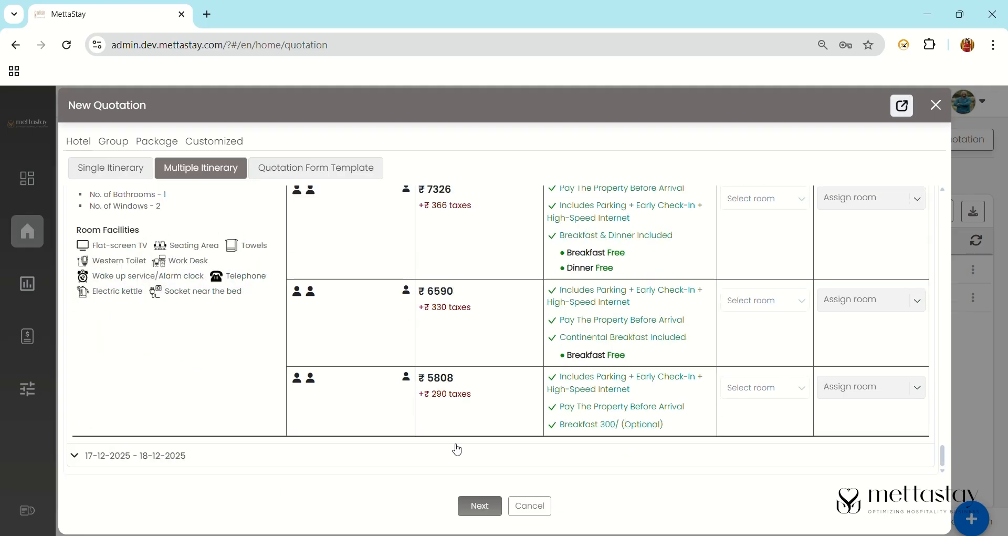
{"action": "left_click", "coordinate": [773, 391]}
{"action": "left_click", "coordinate": [765, 418]}
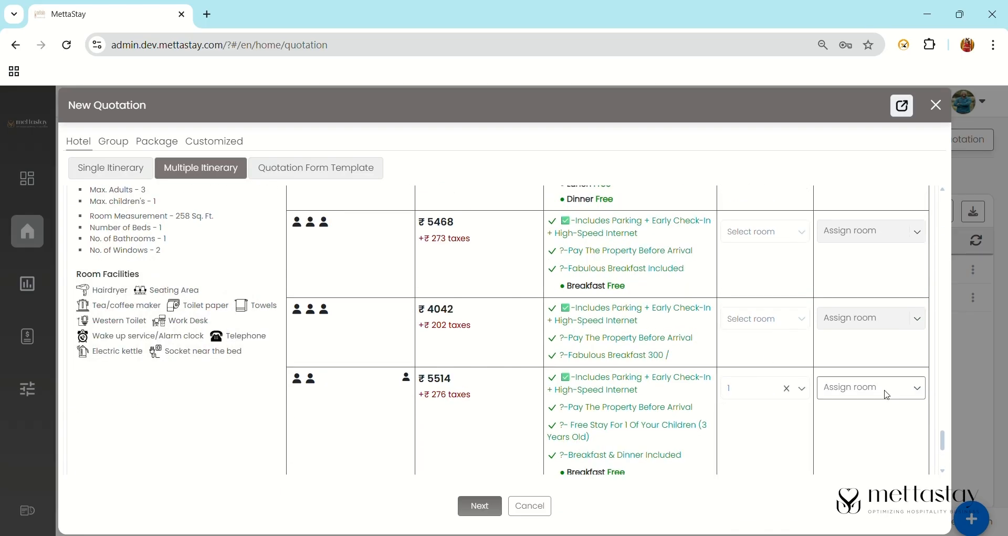
{"action": "left_click", "coordinate": [882, 389]}
{"action": "left_click", "coordinate": [837, 474]}
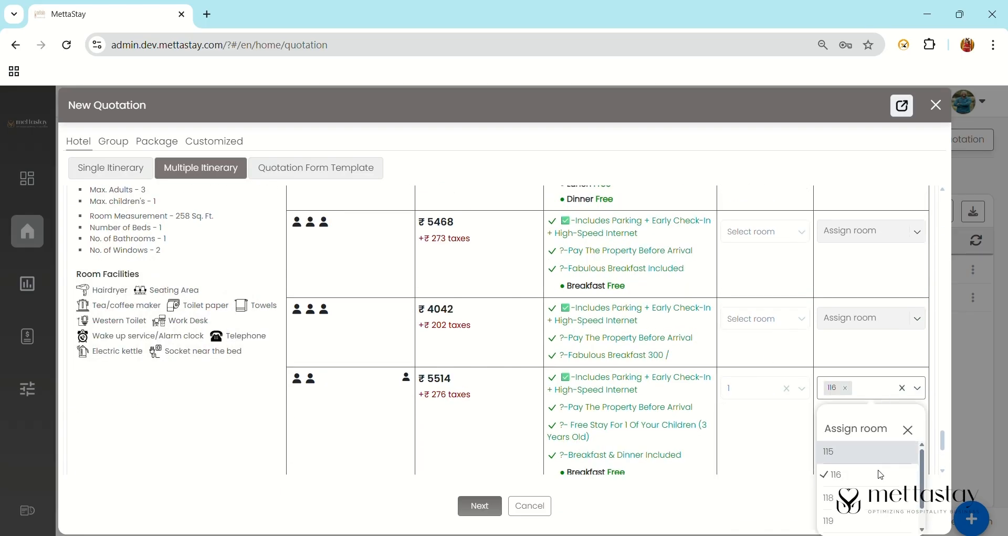
{"action": "left_click", "coordinate": [480, 506]}
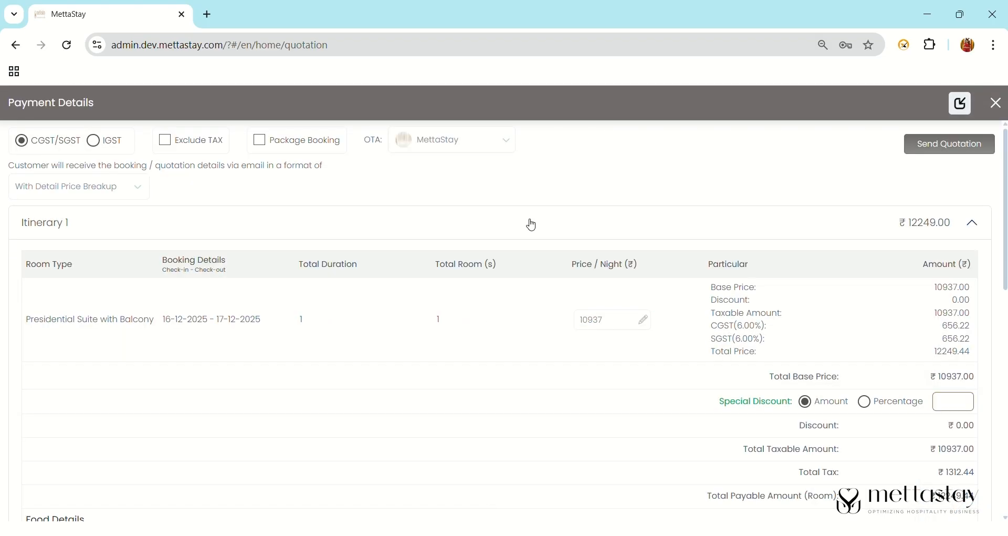
- Search the Customer field by name and attach the matching existing customer to the quotation
{"action": "left_click_drag", "start_coordinate": [1005, 218], "coordinate": [1003, 468]}
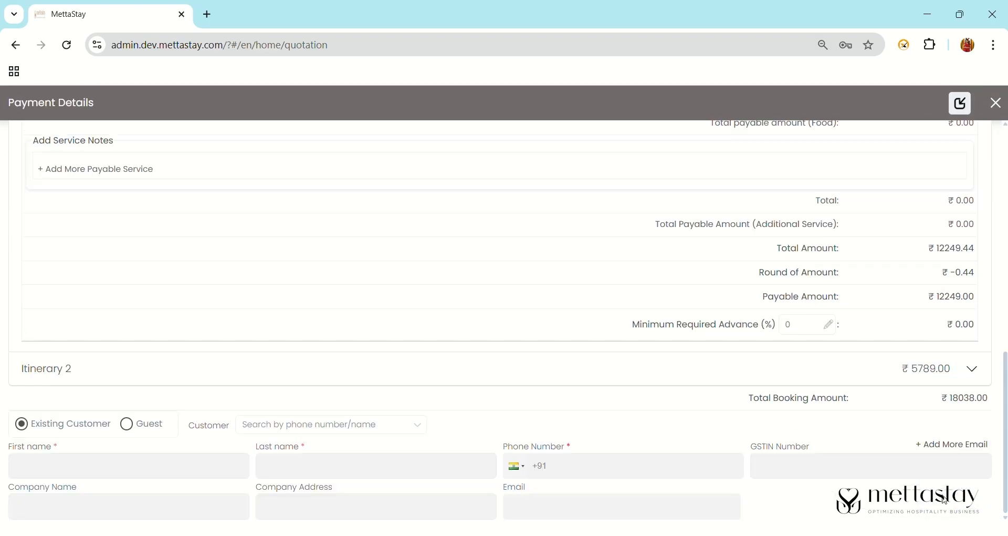
{"action": "left_click", "coordinate": [375, 424]}
{"action": "type", "text": "so"}
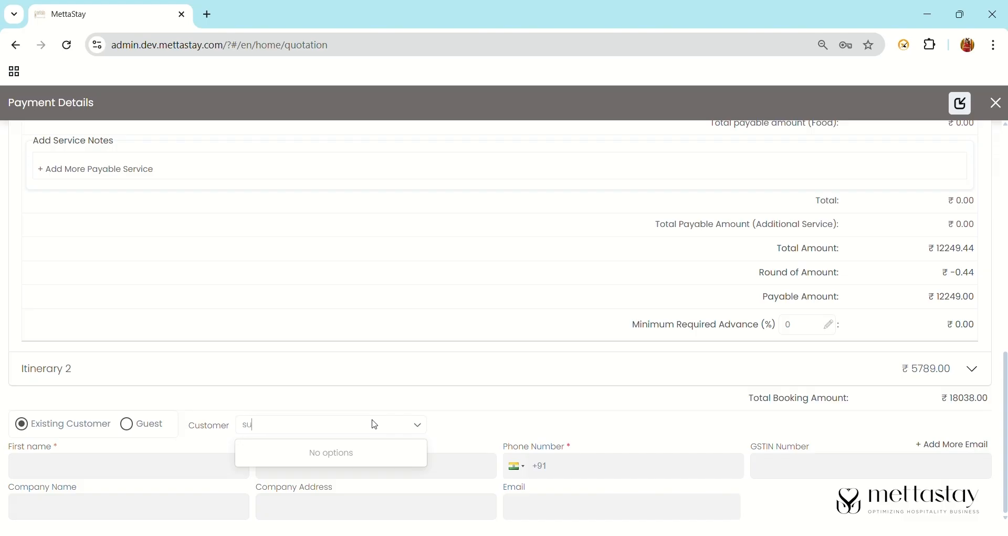
{"action": "type", "text": "ch"}
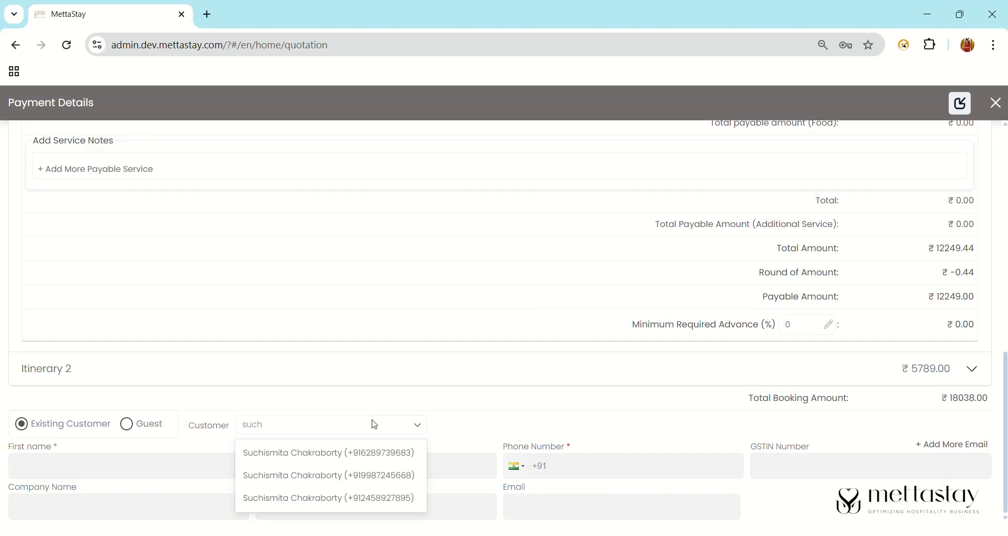
{"action": "left_click", "coordinate": [387, 498]}
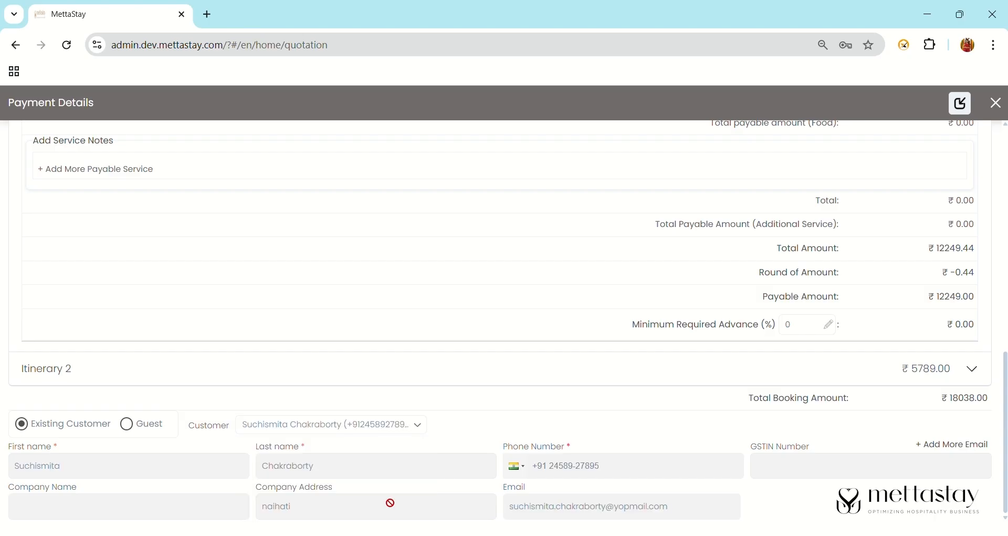
- Give Itinerary 1's Presidential Suite with Balcony a ₹1000 special discount, bringing the total to ₹11129.00
{"action": "left_click_drag", "start_coordinate": [1004, 488], "coordinate": [994, 249]}
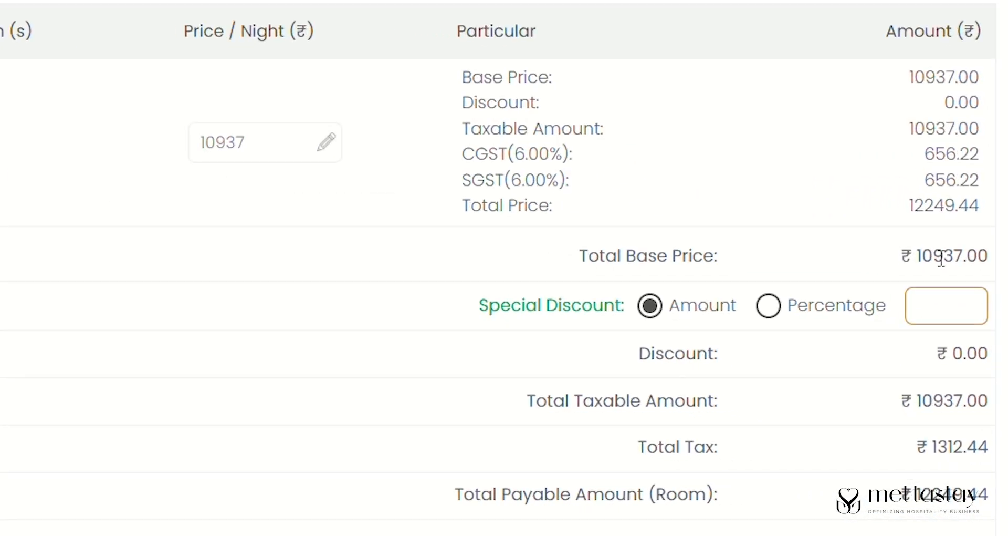
{"action": "left_click", "coordinate": [783, 309]}
{"action": "type", "text": "1000"}
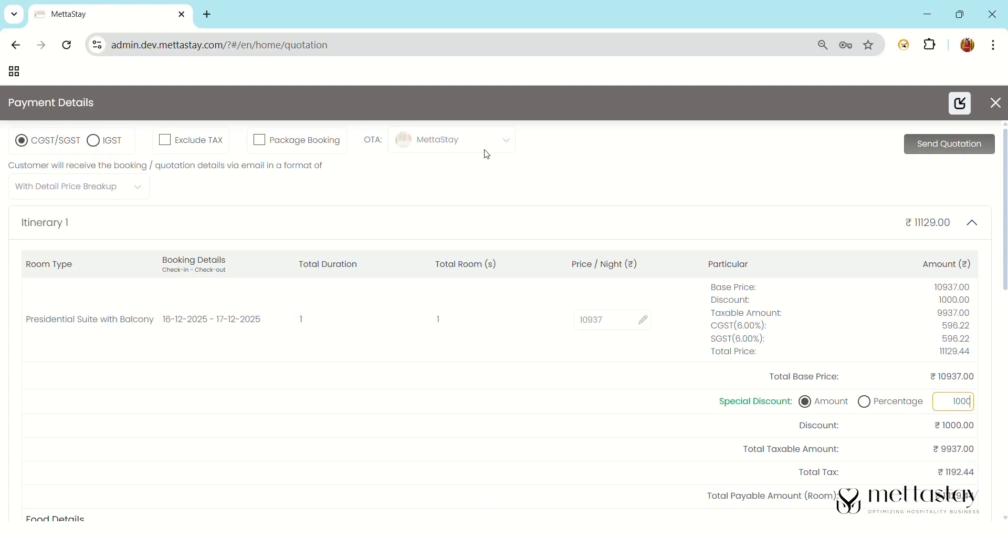
{"action": "left_click", "coordinate": [484, 150]}
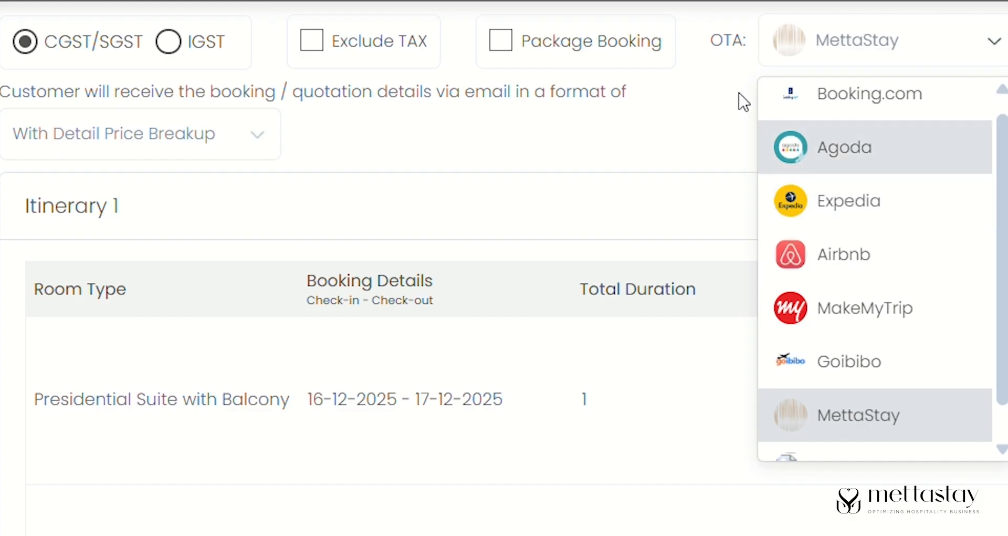
- Keep tax included and add a ₹500 Spa payable service under SAC 996321 at 18%
{"action": "left_click", "coordinate": [326, 57]}
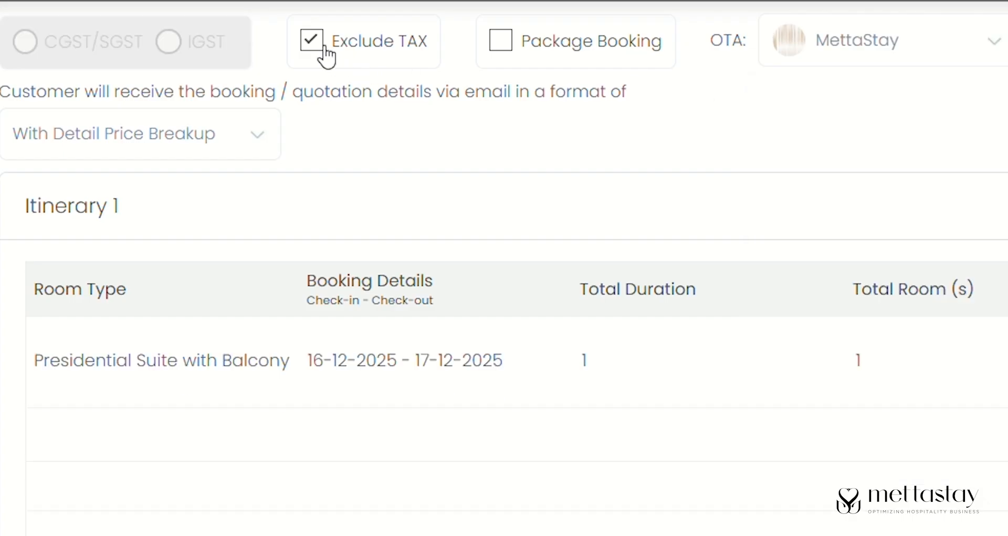
{"action": "left_click", "coordinate": [325, 50]}
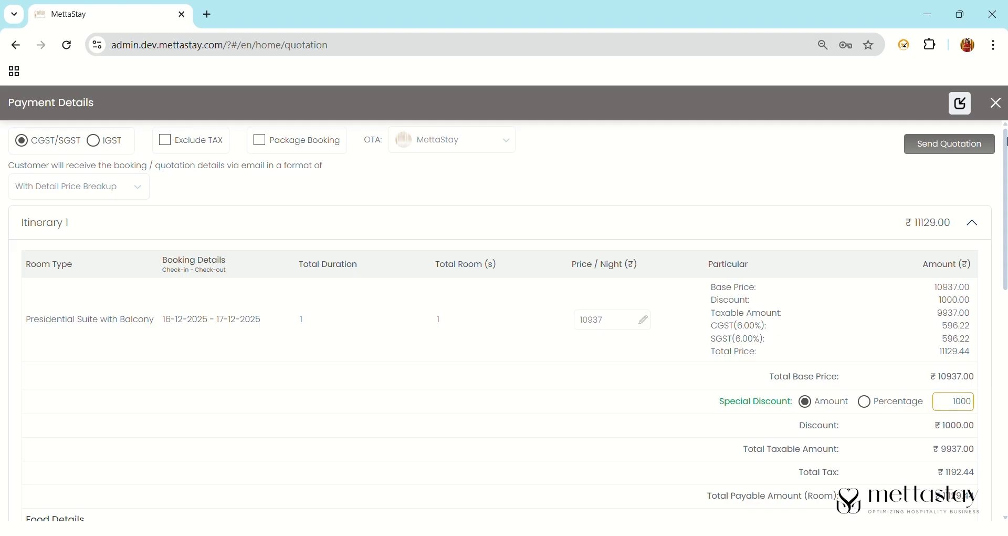
{"action": "scroll", "coordinate": [1006, 349], "scroll_direction": "down", "scroll_amount": 6}
{"action": "left_click_drag", "start_coordinate": [1007, 349], "coordinate": [1007, 367]}
{"action": "left_click", "coordinate": [148, 317]}
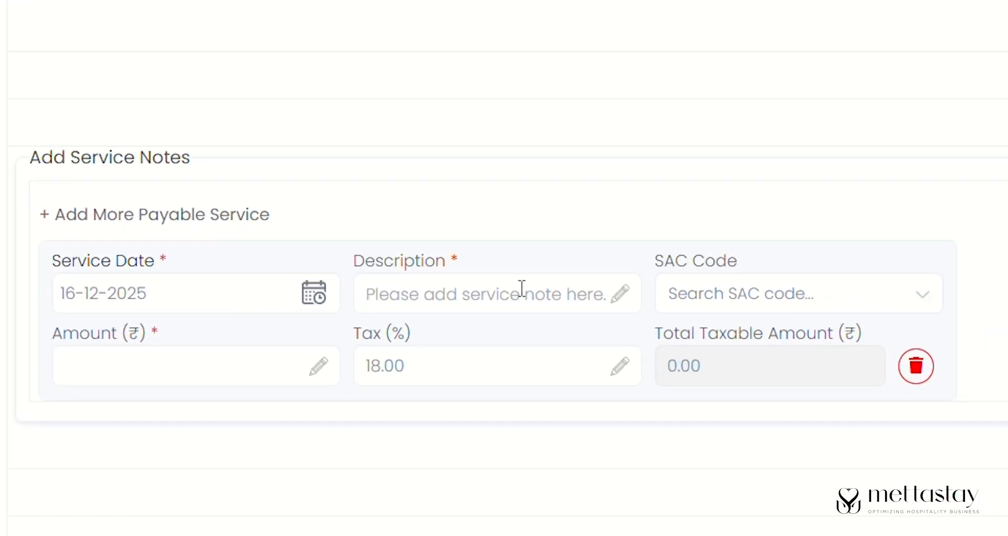
{"action": "type", "text": "Spa"}
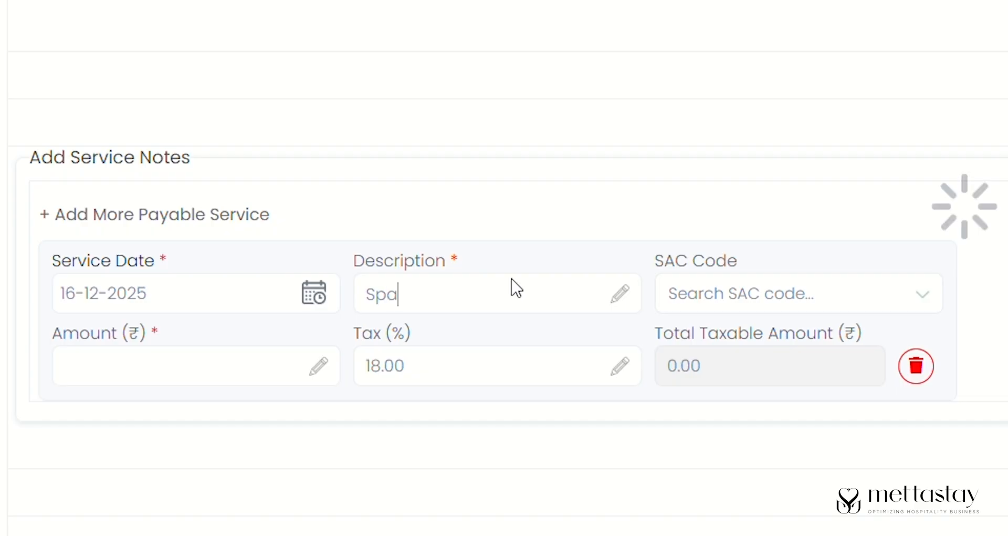
{"action": "left_click", "coordinate": [756, 310]}
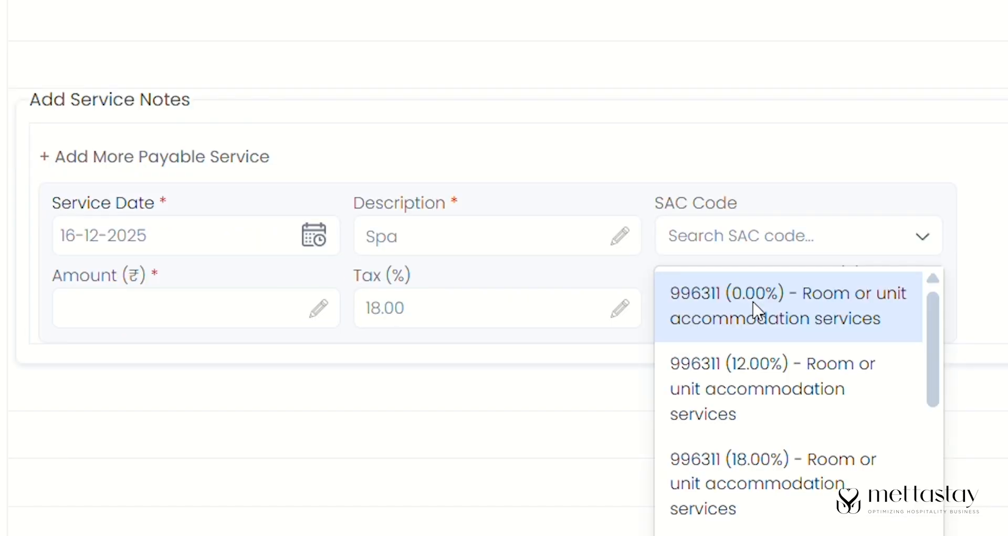
{"action": "left_click", "coordinate": [787, 534]}
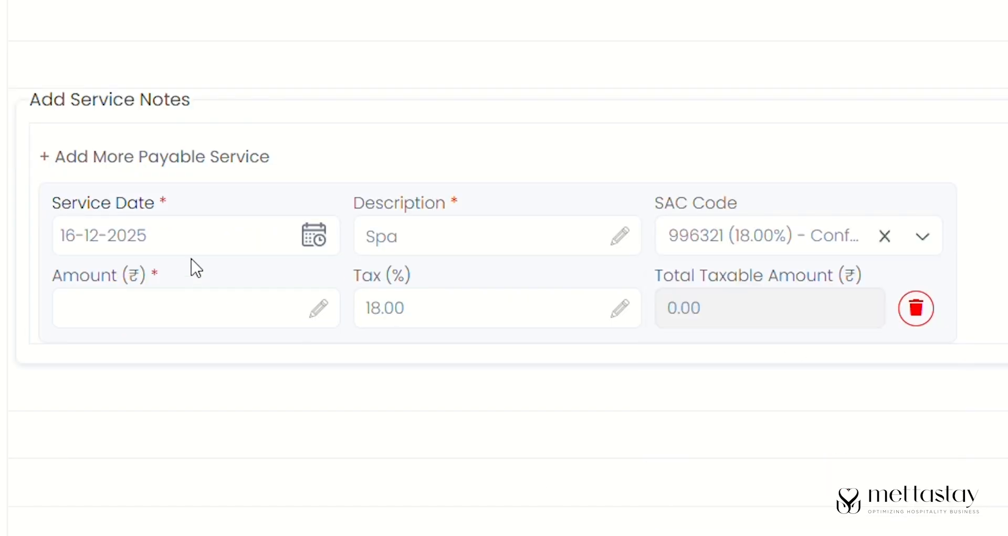
{"action": "left_click", "coordinate": [220, 327]}
{"action": "type", "text": "500"}
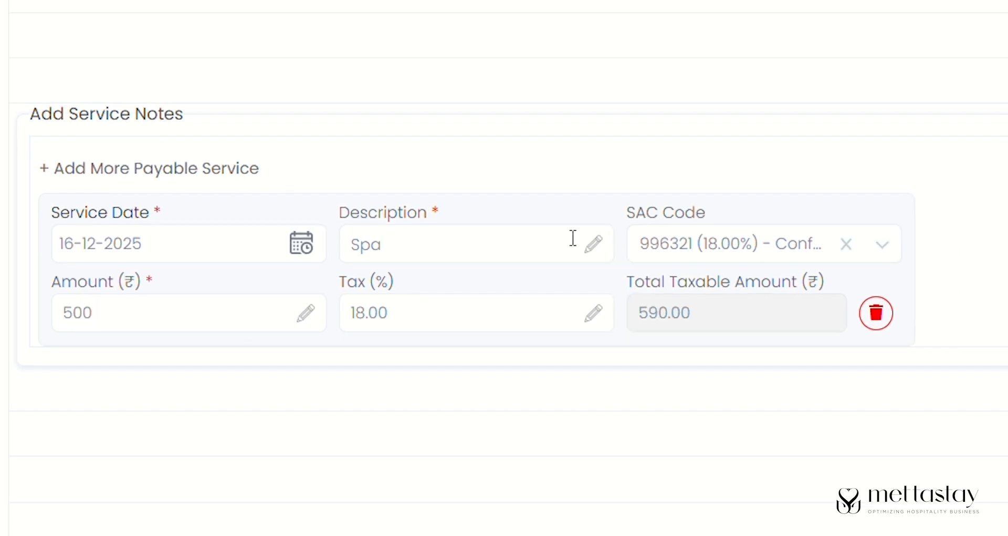
{"action": "left_click_drag", "start_coordinate": [1004, 358], "coordinate": [1001, 200]}
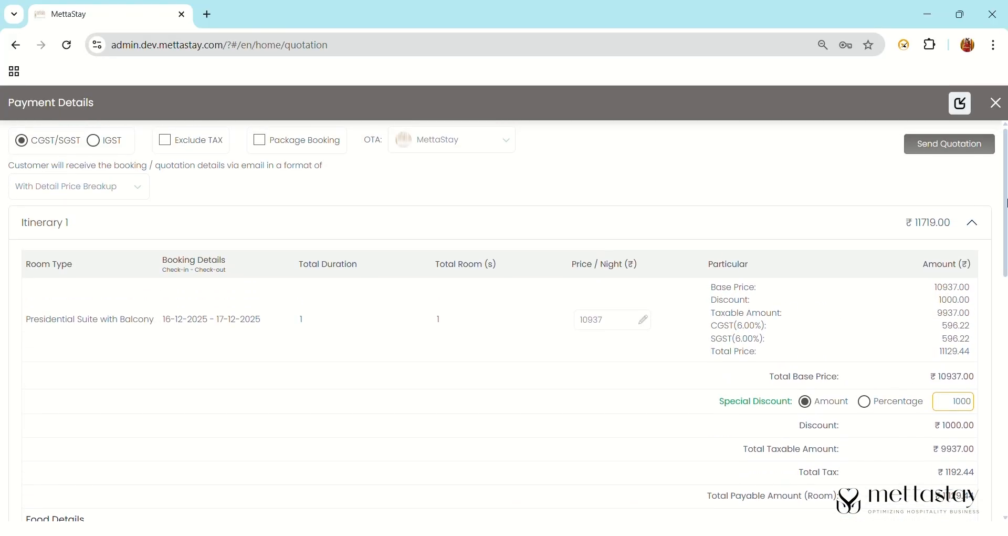
- Send the quotation, valid till 17-12-2025, and copy the new quotation number
{"action": "left_click", "coordinate": [953, 145]}
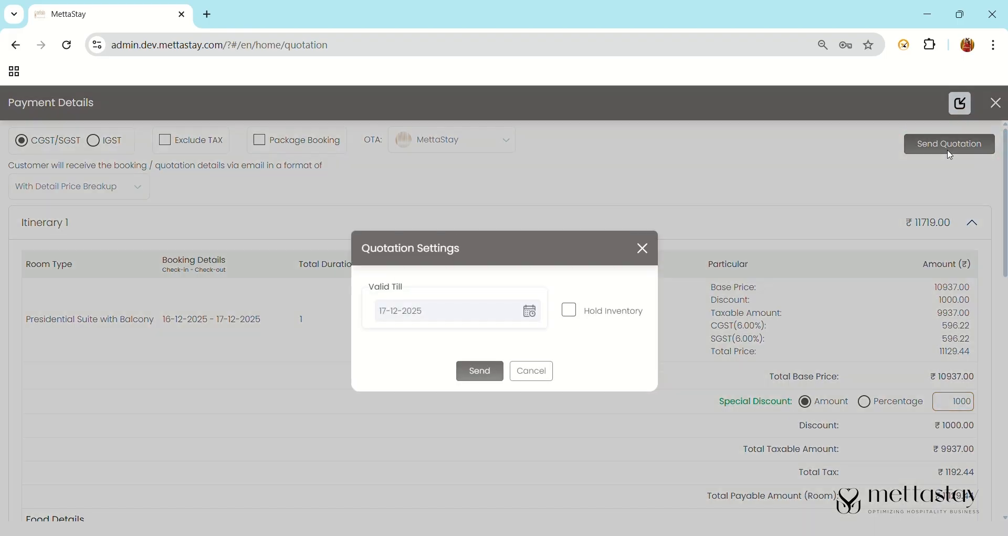
{"action": "left_click", "coordinate": [480, 374]}
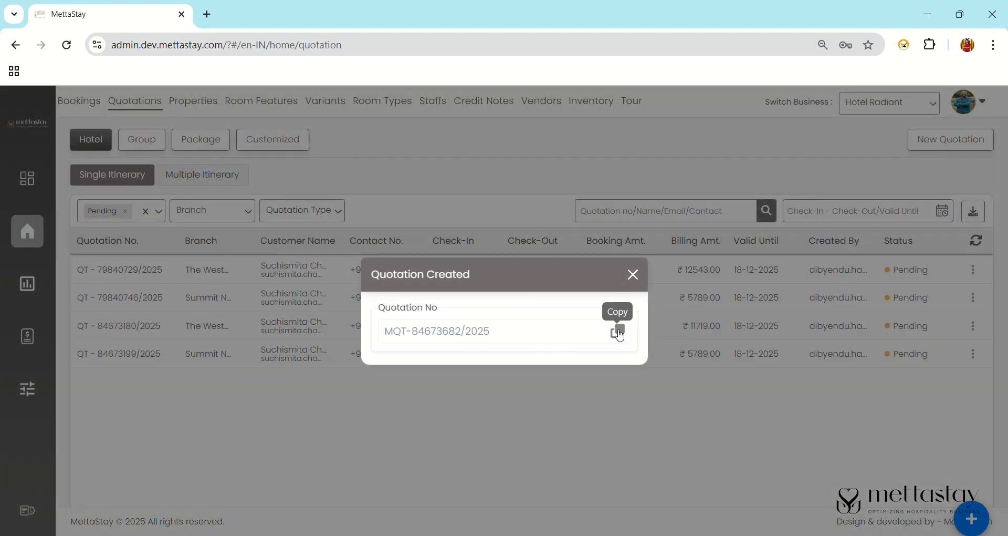
{"action": "left_click", "coordinate": [618, 331]}
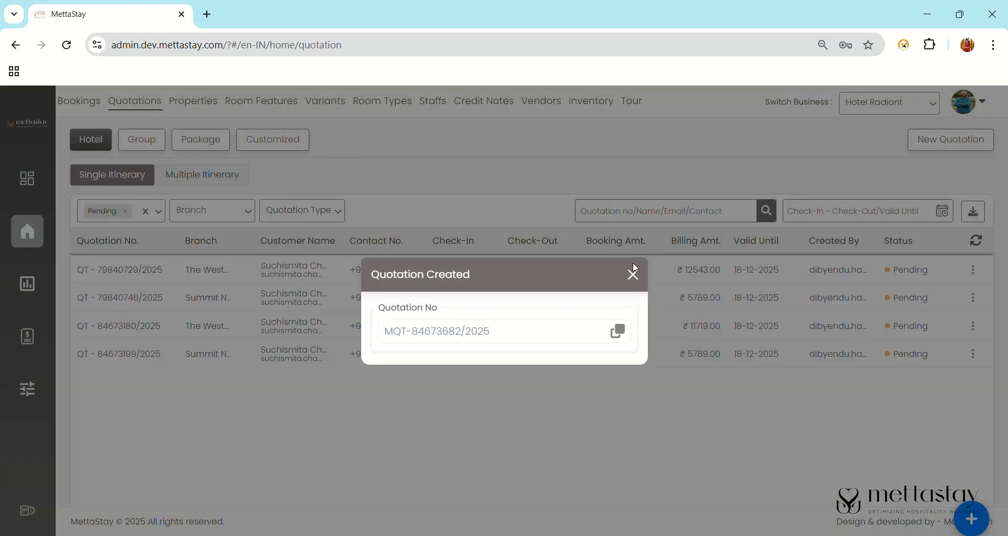
{"action": "left_click", "coordinate": [633, 271]}
{"action": "left_click", "coordinate": [212, 174]}
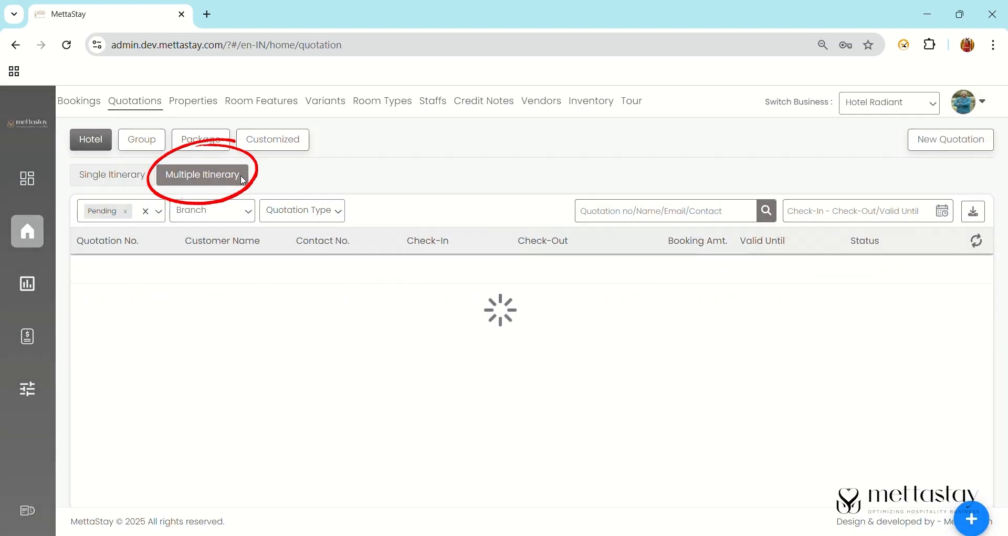
- Search the multiple-itinerary quotations for the copied quotation number
{"action": "left_click", "coordinate": [632, 217]}
{"action": "key", "text": "ctrl+v"}
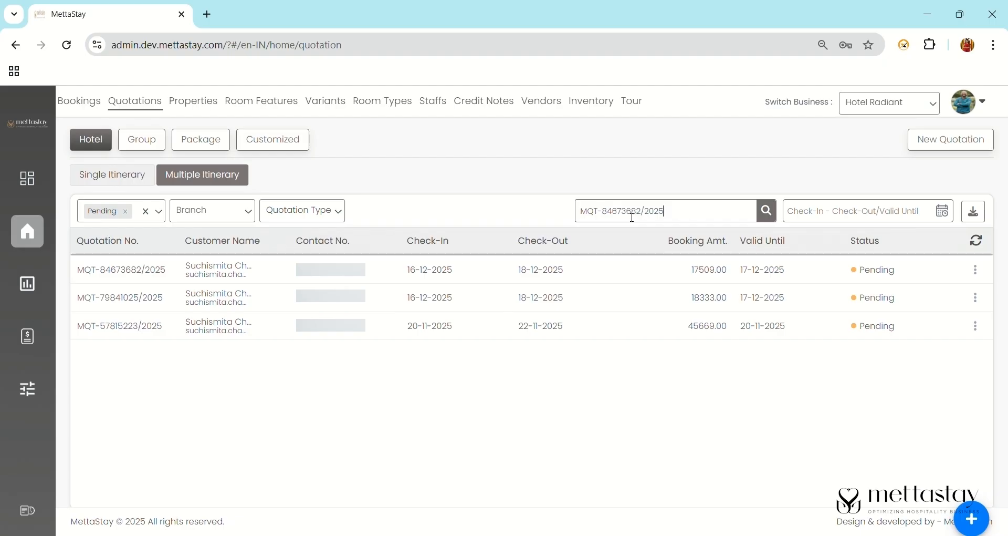
{"action": "key", "text": "Return"}
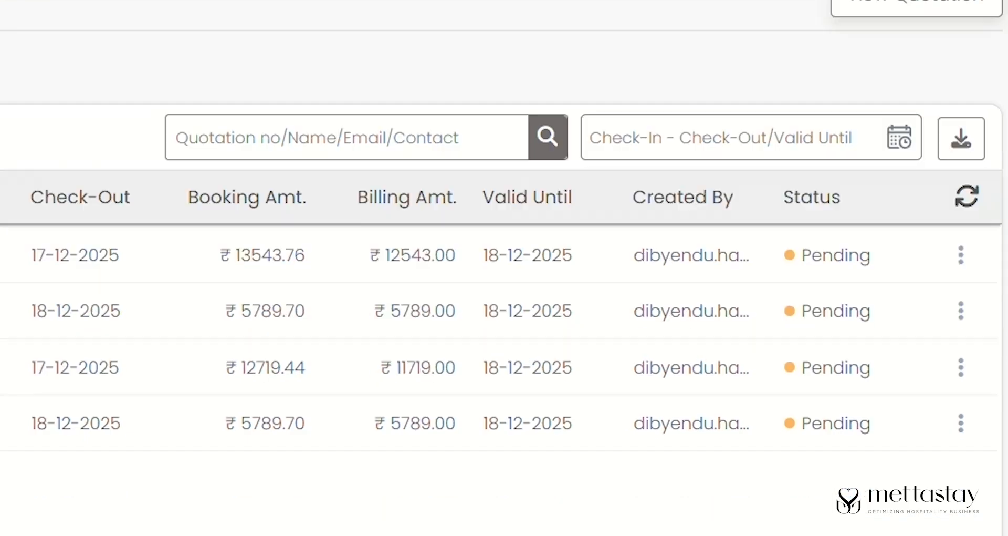
{"action": "left_click", "coordinate": [966, 507]}
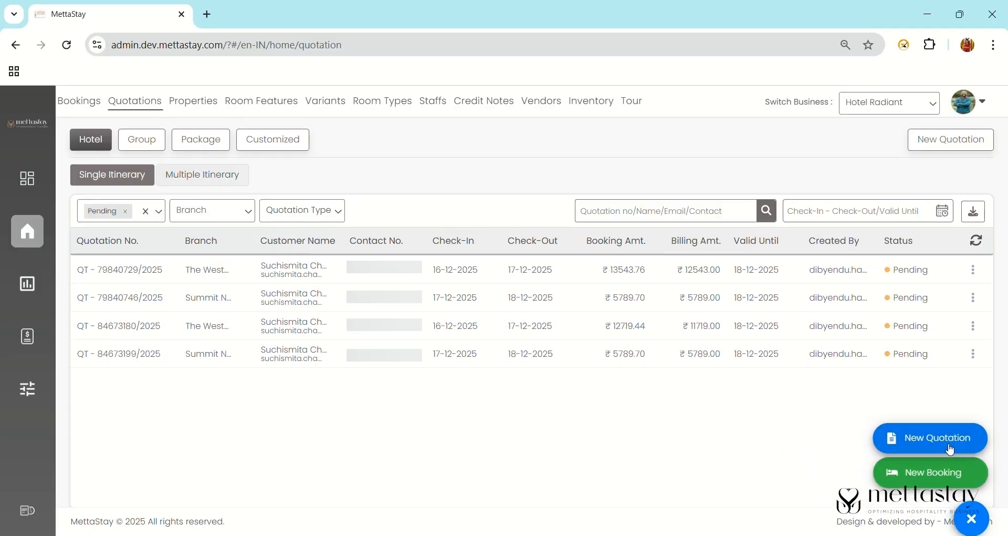
- Start a package quotation for the kolkata to sikkim tour starting 16-12-2025 and continue to customer details
{"action": "left_click", "coordinate": [892, 371]}
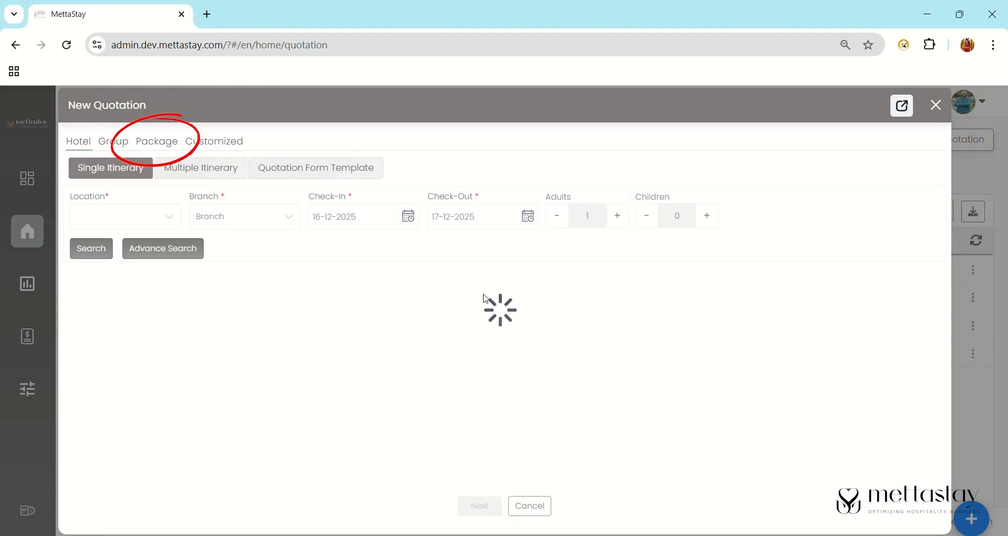
{"action": "left_click", "coordinate": [164, 142]}
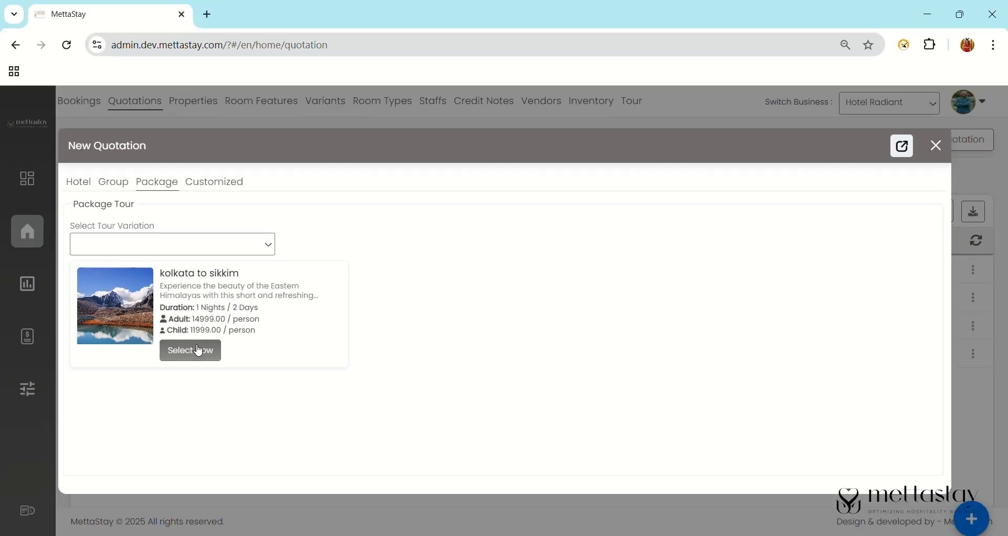
{"action": "left_click", "coordinate": [223, 391]}
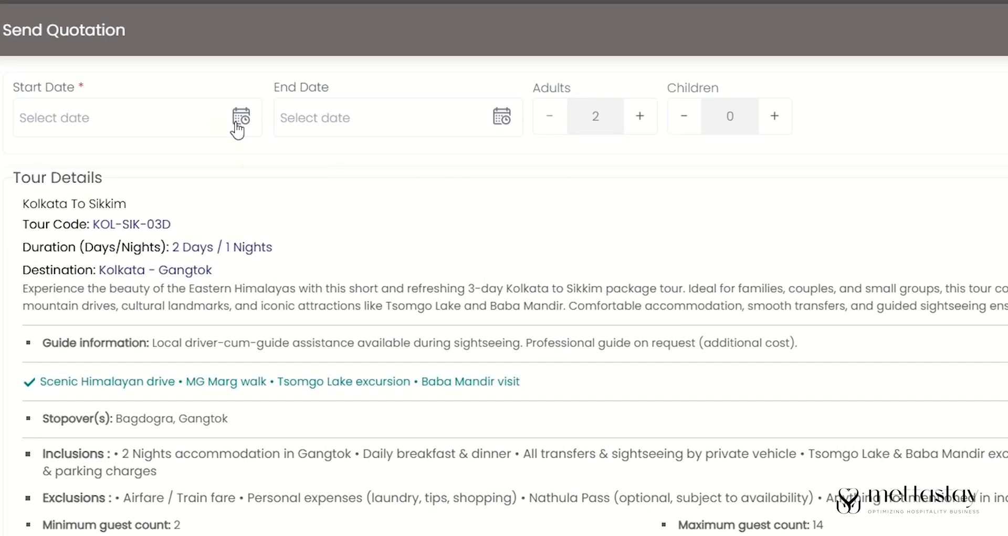
{"action": "left_click", "coordinate": [233, 148]}
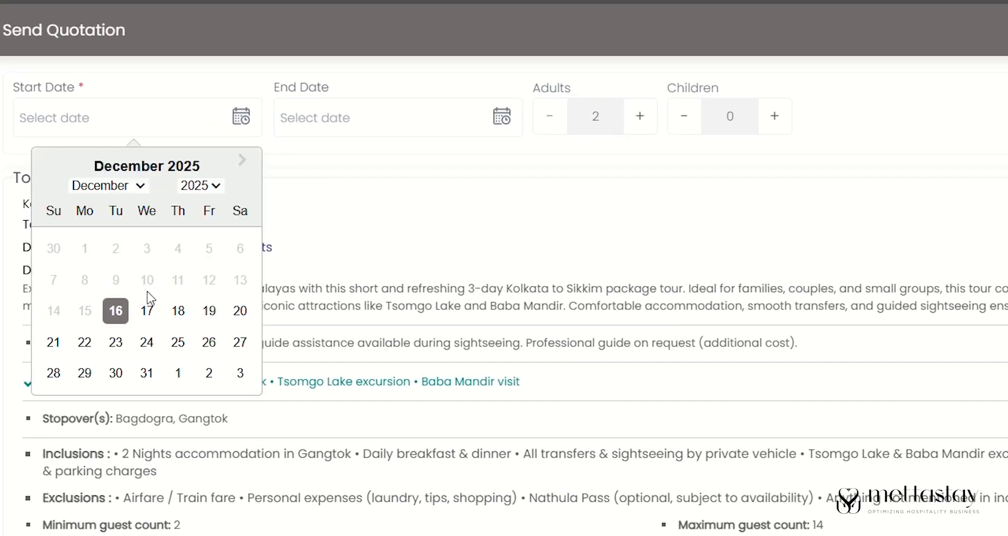
{"action": "left_click", "coordinate": [115, 311]}
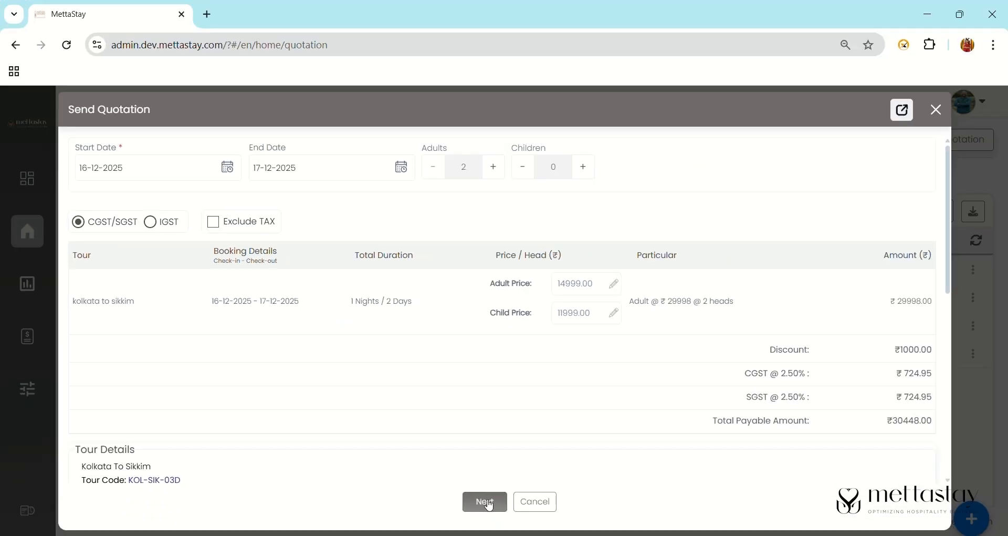
{"action": "left_click", "coordinate": [486, 503]}
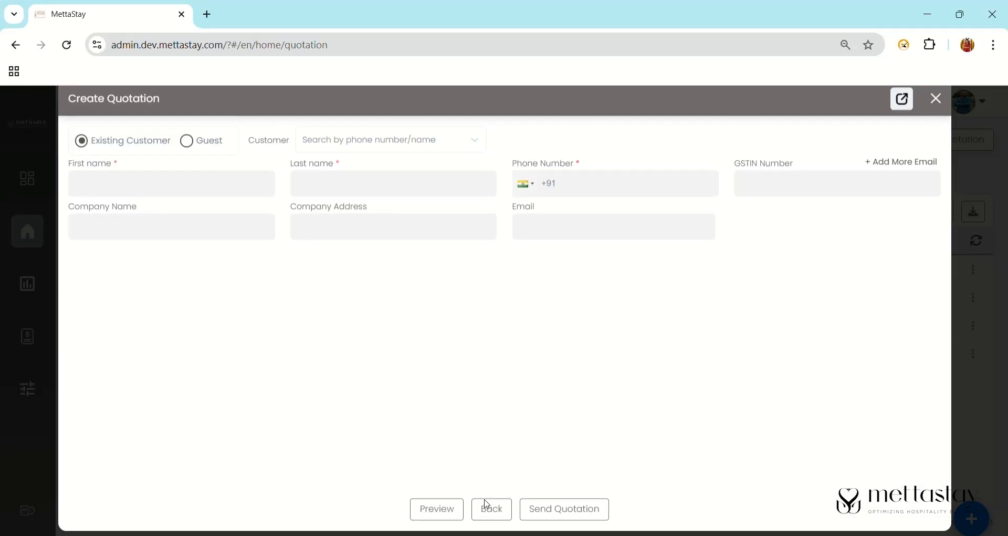
- Choose Existing Customer and pick the third matching customer record from the name search
{"action": "left_click", "coordinate": [193, 155]}
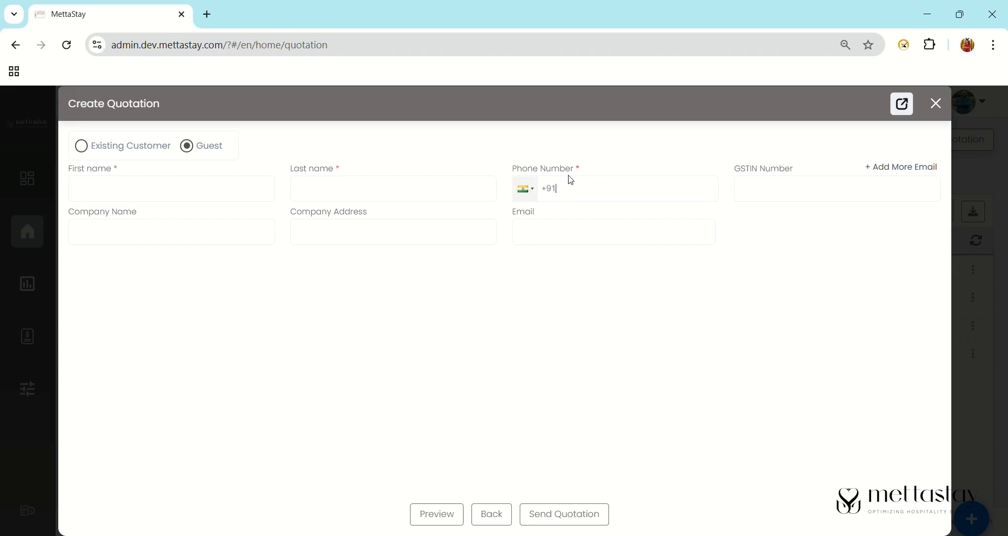
{"action": "left_click_drag", "start_coordinate": [573, 170], "coordinate": [581, 169]}
{"action": "left_click", "coordinate": [83, 148]}
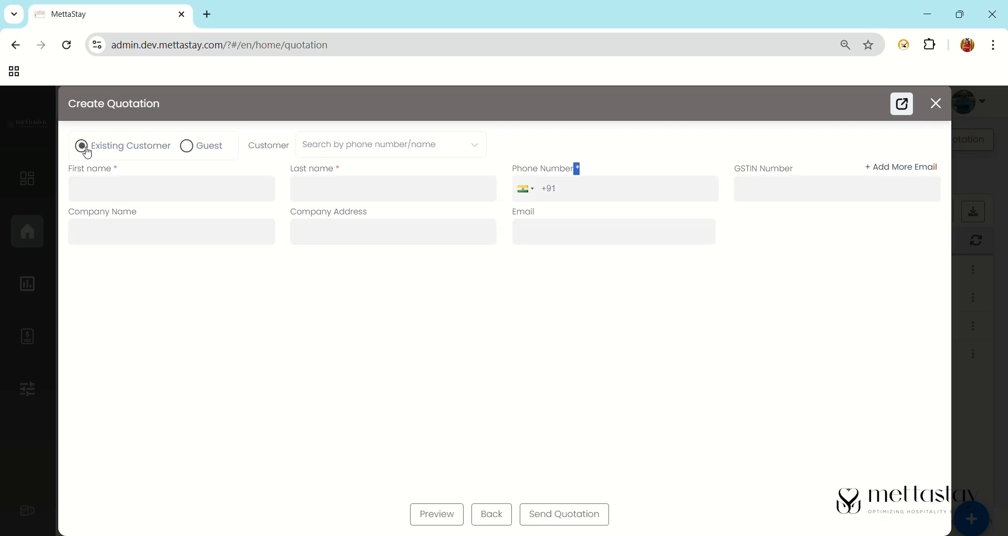
{"action": "left_click", "coordinate": [366, 153]}
{"action": "type", "text": "such"}
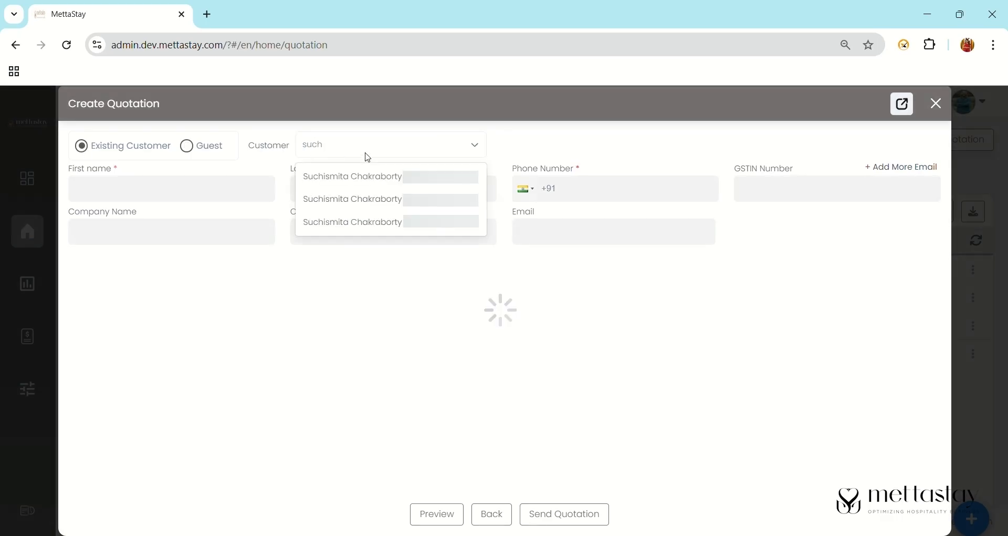
{"action": "left_click", "coordinate": [407, 220]}
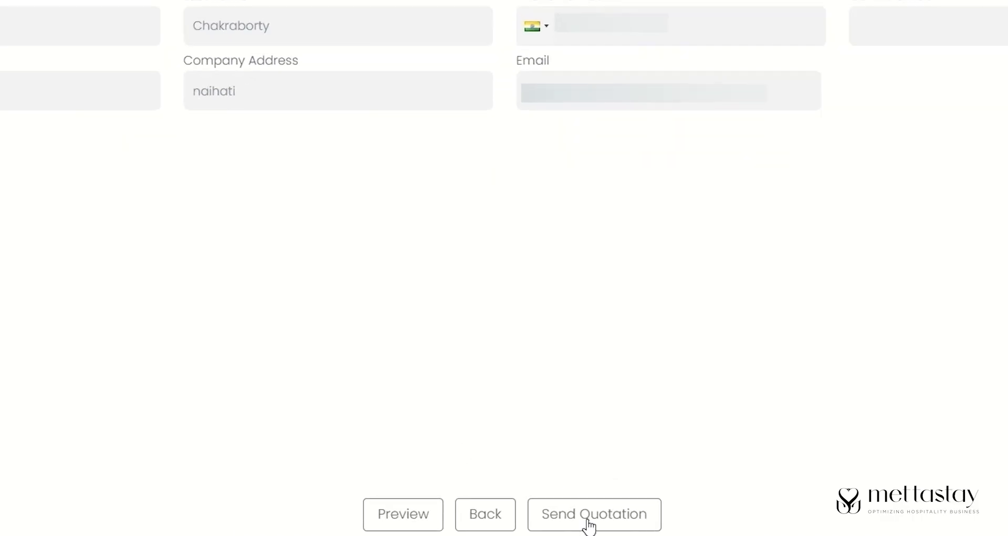
{"action": "left_click", "coordinate": [584, 517]}
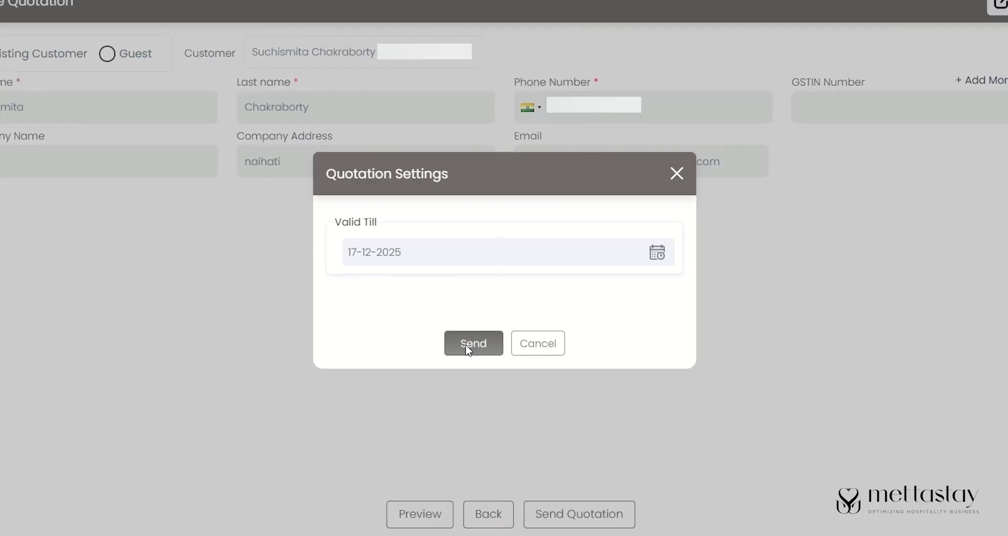
{"action": "left_click", "coordinate": [464, 315]}
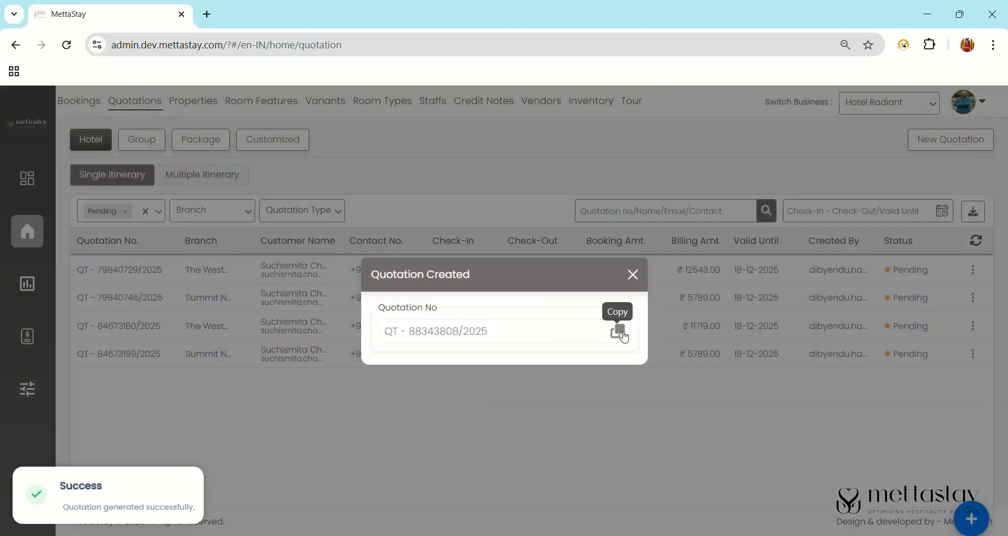
{"action": "left_click", "coordinate": [625, 337]}
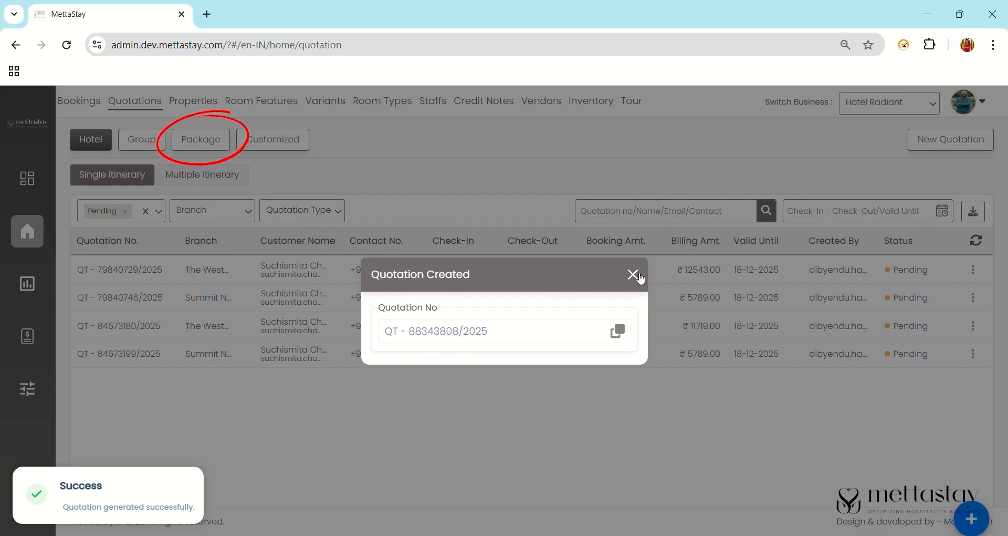
{"action": "left_click", "coordinate": [633, 274]}
{"action": "left_click", "coordinate": [201, 139]}
- Search the package quotations for the copied quotation number
{"action": "left_click", "coordinate": [656, 177]}
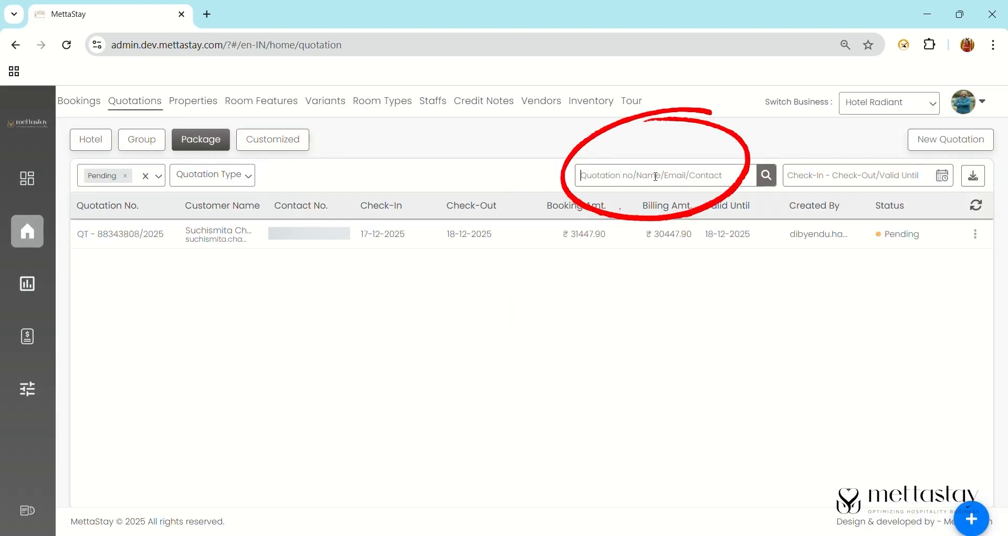
{"action": "key", "text": "ctrl+v"}
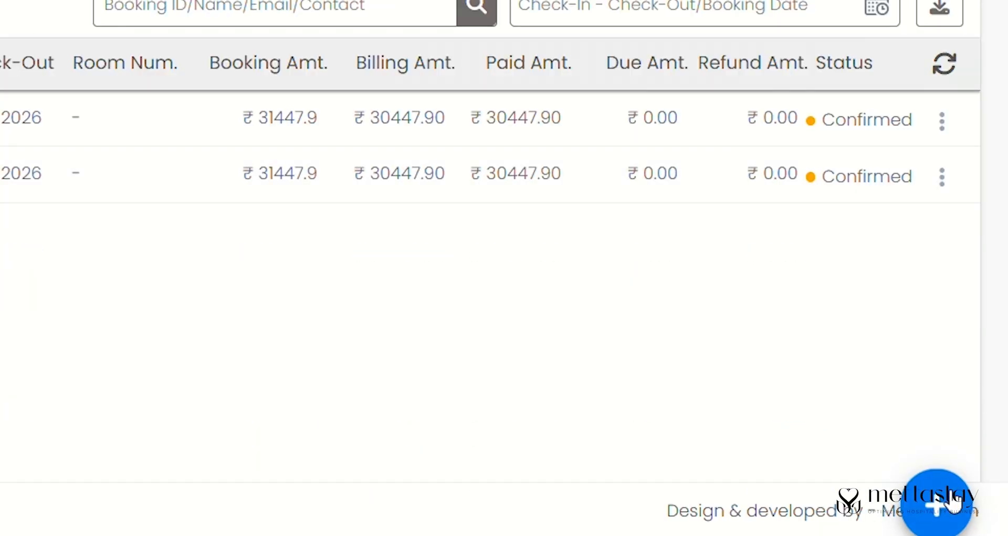
{"action": "left_click", "coordinate": [951, 479]}
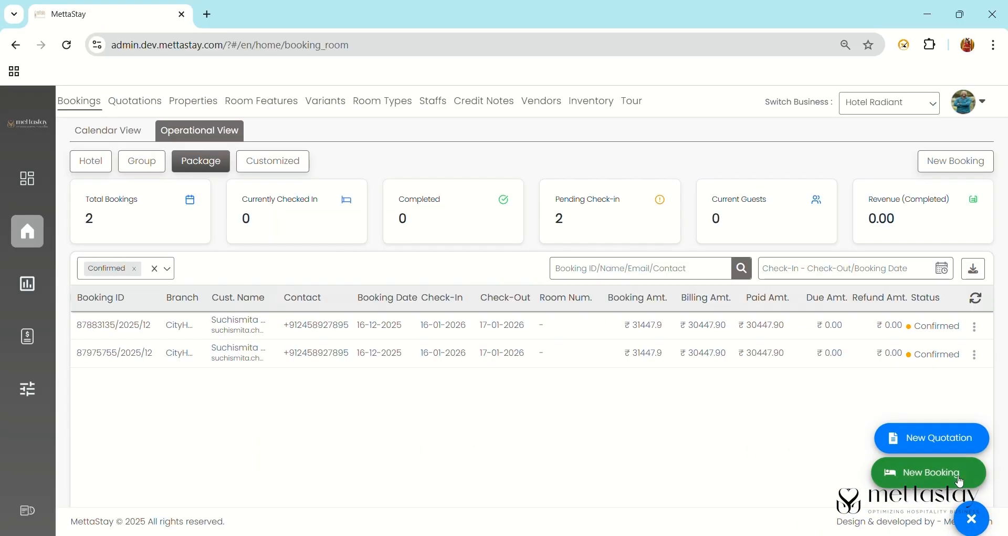
- Start a new booking of the kolkata to sikkim tour and continue to customer details
{"action": "left_click", "coordinate": [963, 484]}
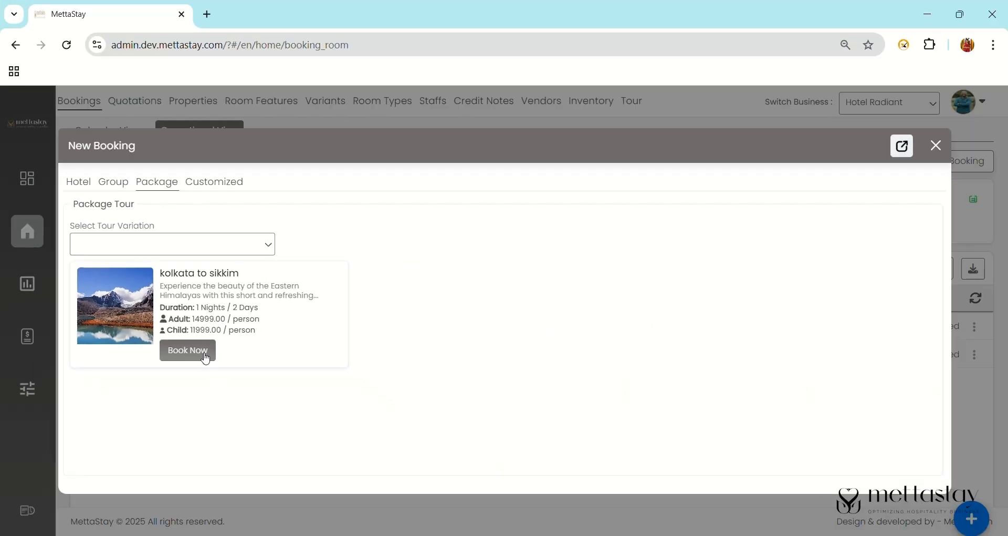
{"action": "left_click", "coordinate": [199, 392]}
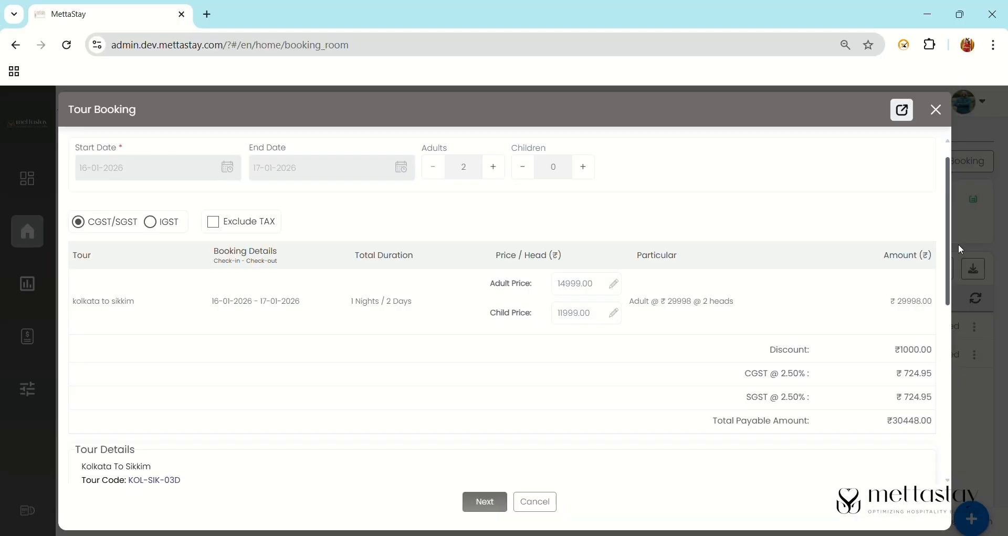
{"action": "scroll", "coordinate": [959, 243], "scroll_direction": "down", "scroll_amount": 10}
{"action": "left_click", "coordinate": [484, 501]}
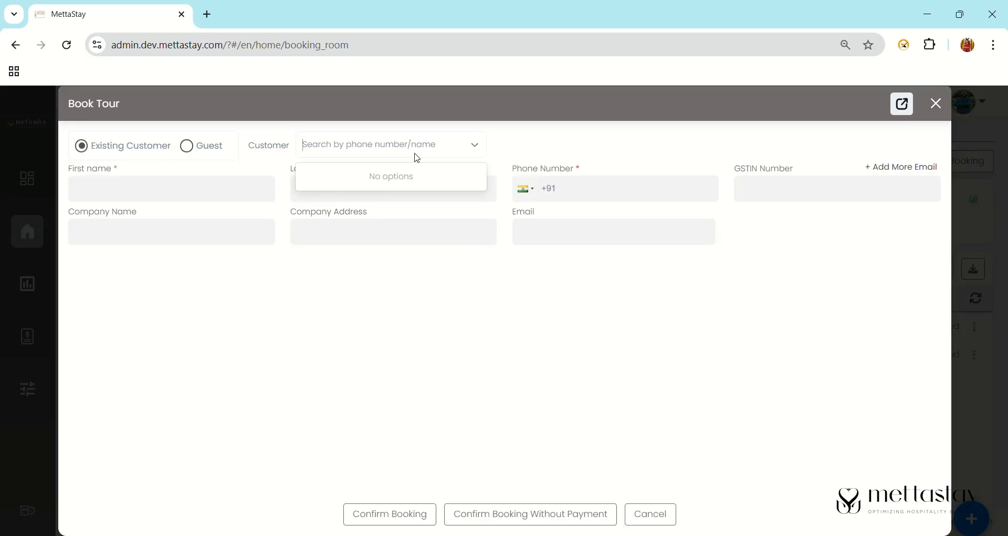
- Attach the third matching existing customer from a name search and proceed to payment
{"action": "left_click", "coordinate": [185, 149]}
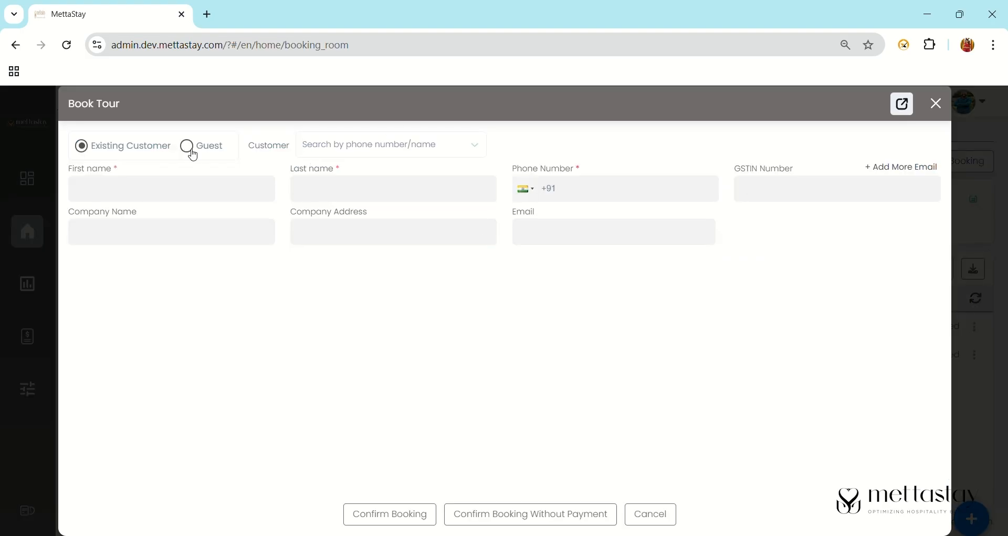
{"action": "left_click", "coordinate": [191, 152]}
{"action": "left_click_drag", "start_coordinate": [113, 168], "coordinate": [120, 173]}
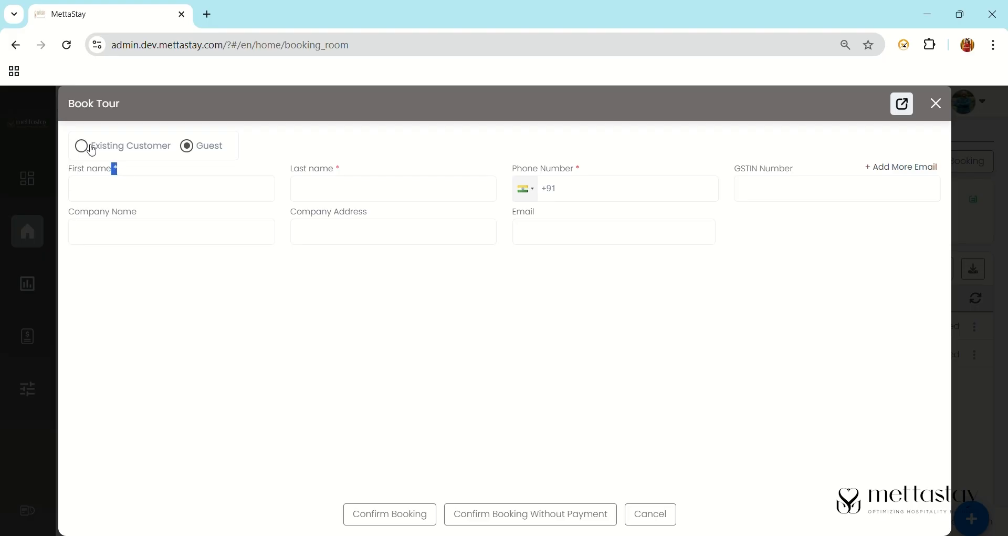
{"action": "left_click", "coordinate": [85, 147]}
{"action": "left_click", "coordinate": [386, 148]}
{"action": "type", "text": "24"}
{"action": "key", "text": "BackSpace"}
{"action": "key", "text": "BackSpace"}
{"action": "type", "text": "suchi"}
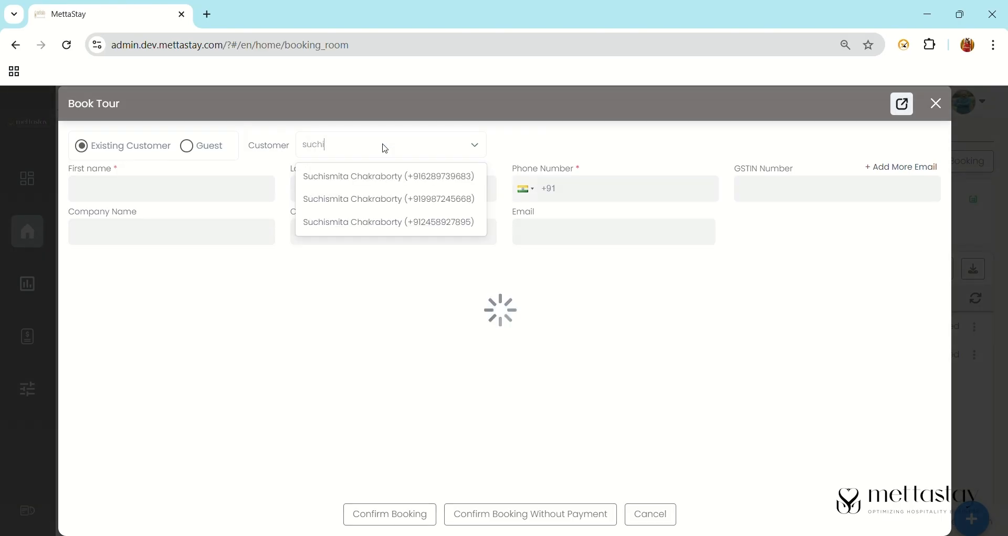
{"action": "left_click", "coordinate": [415, 222]}
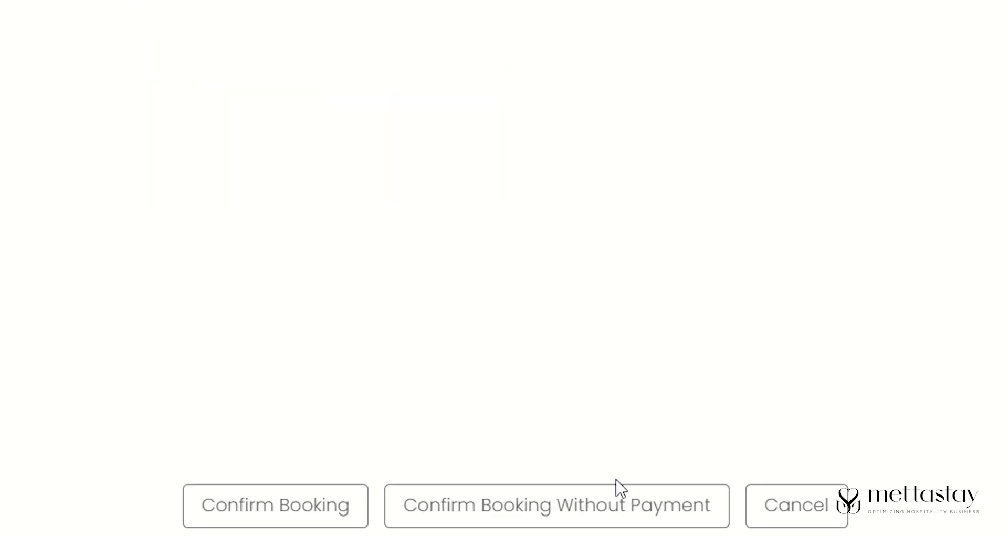
{"action": "left_click", "coordinate": [330, 517]}
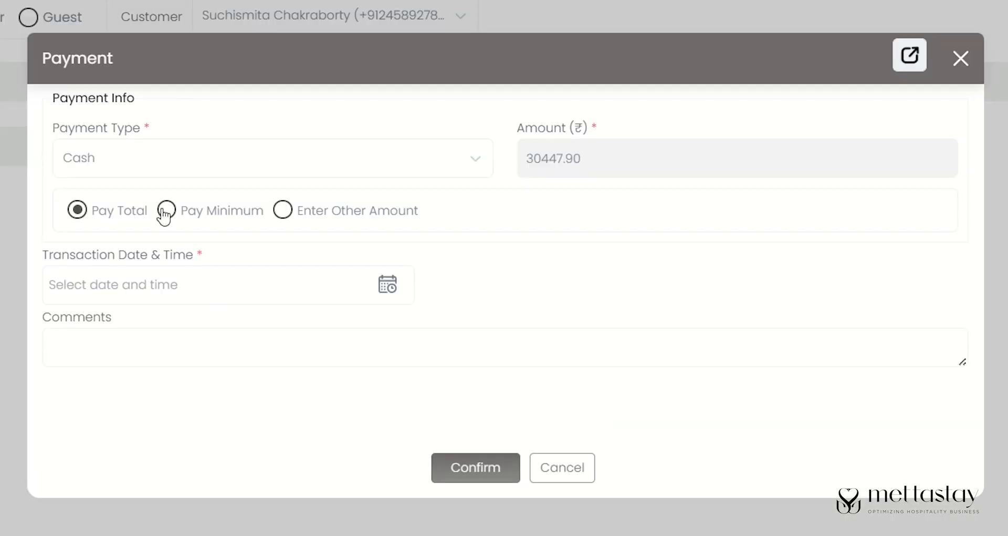
{"action": "left_click", "coordinate": [167, 212]}
{"action": "left_click", "coordinate": [286, 214]}
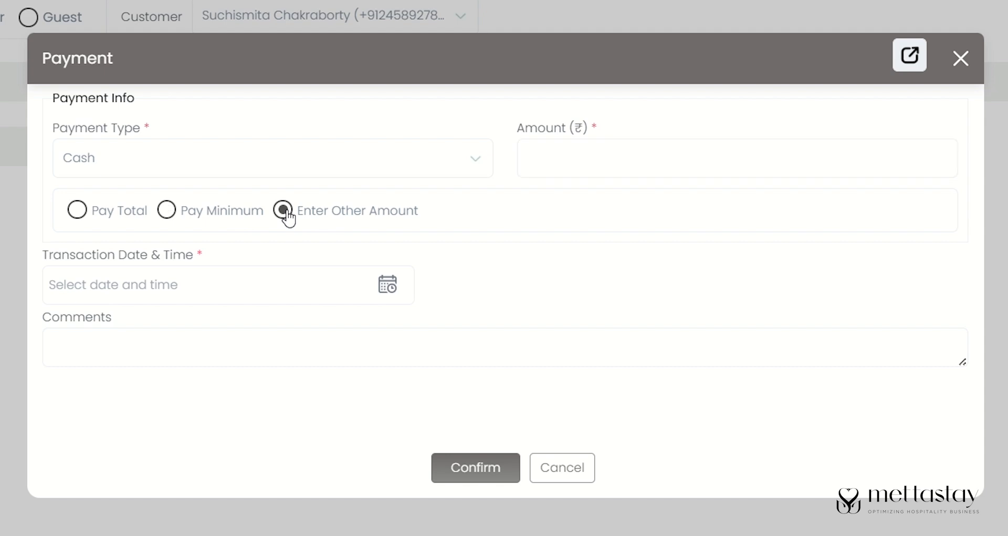
{"action": "left_click", "coordinate": [90, 214]}
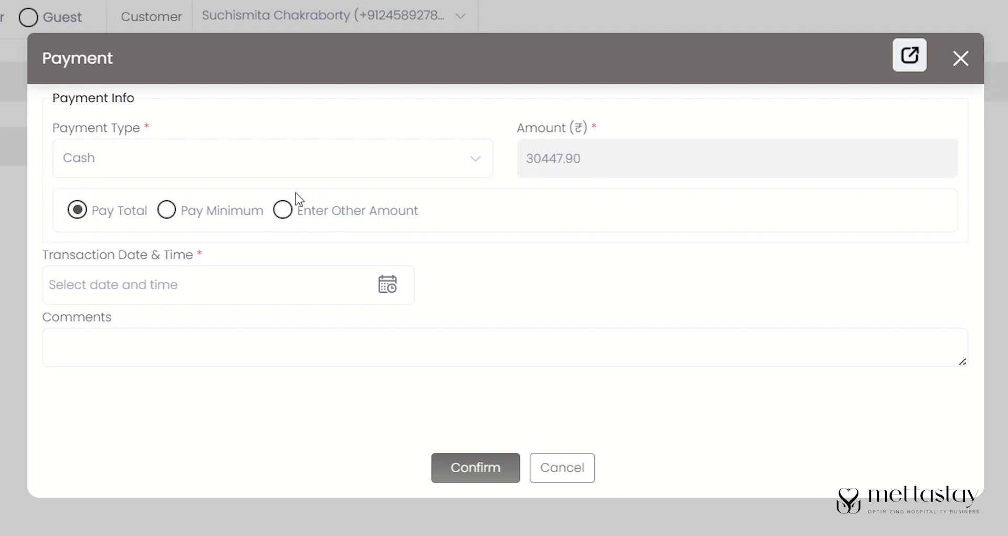
{"action": "left_click", "coordinate": [386, 284]}
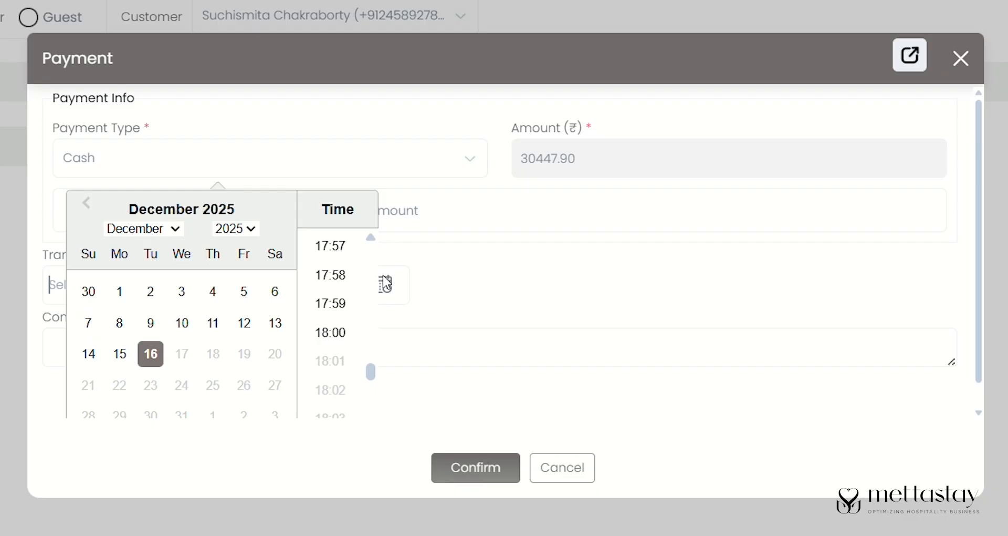
{"action": "left_click", "coordinate": [359, 336]}
{"action": "left_click", "coordinate": [497, 465]}
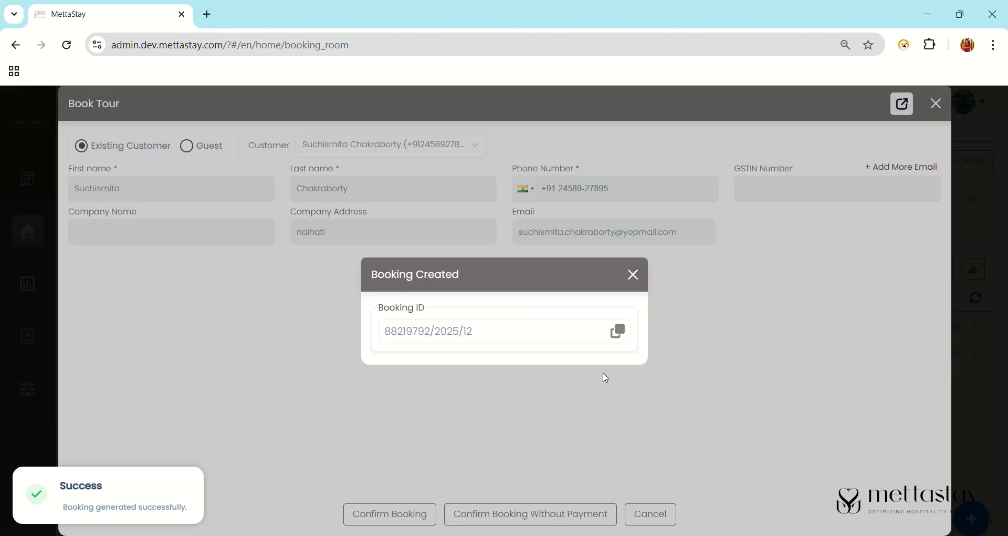
{"action": "left_click", "coordinate": [619, 331]}
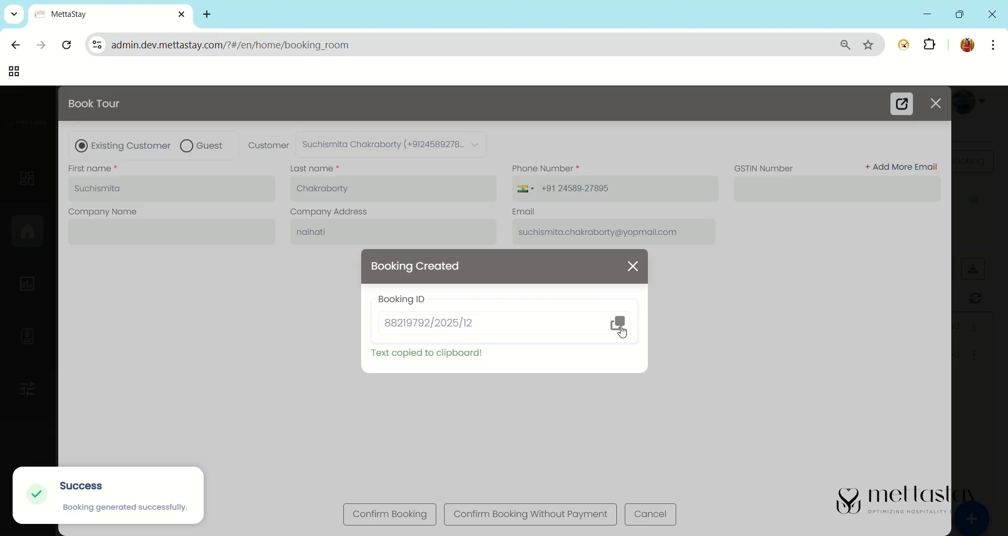
{"action": "left_click", "coordinate": [633, 272]}
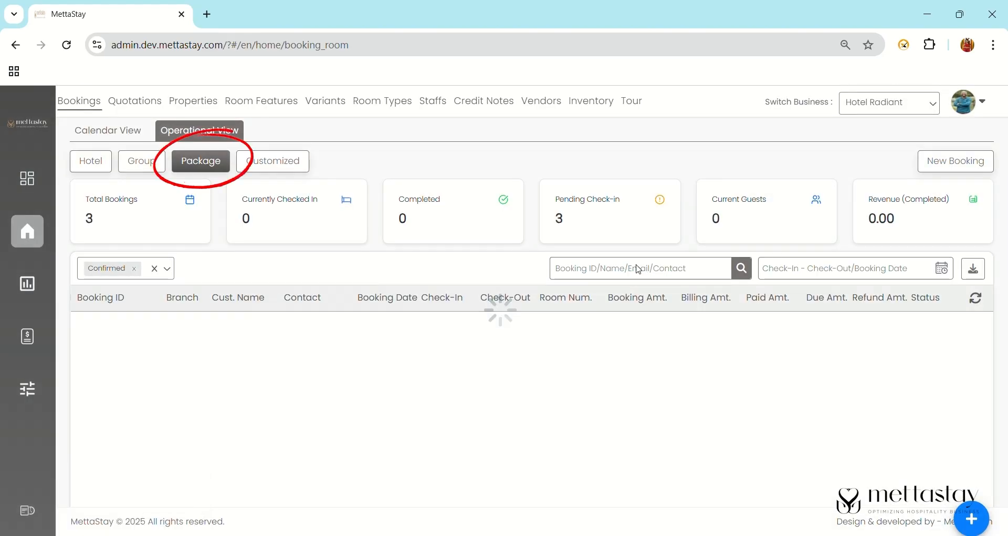
- Search the bookings list for the copied booking ID
{"action": "left_click", "coordinate": [641, 269]}
{"action": "key", "text": "ctrl+v"}
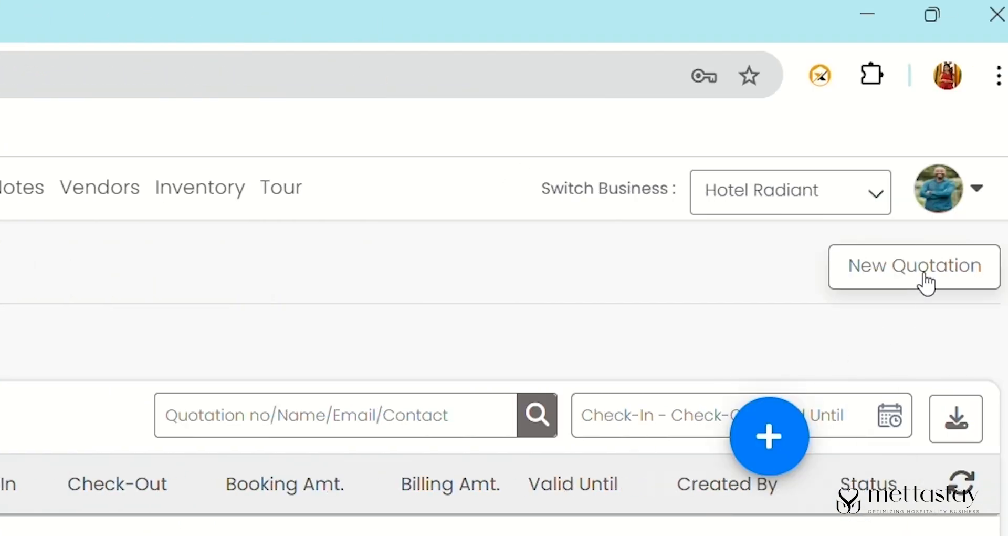
{"action": "left_click", "coordinate": [777, 436]}
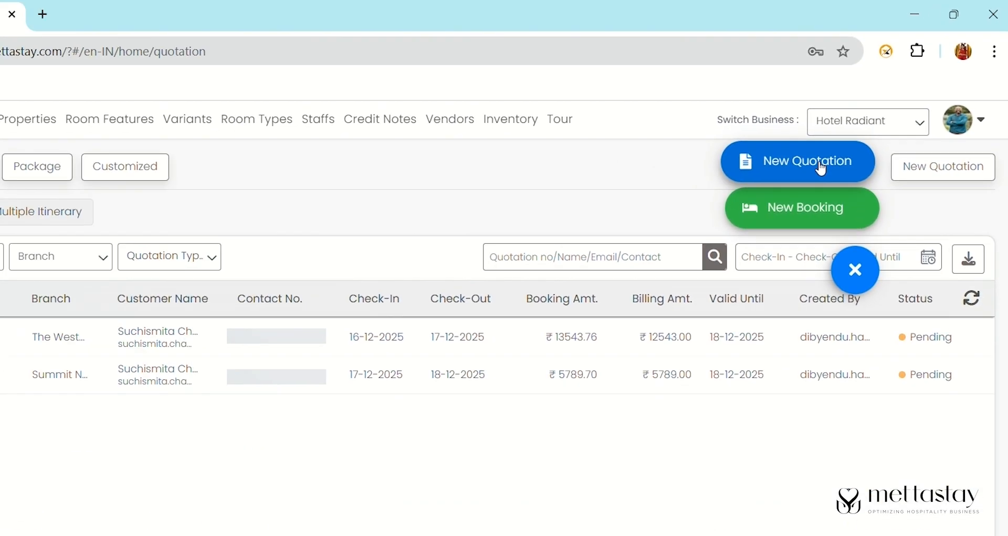
- Quote the customized Divine Jagannath Puri Darshan tour starting 16 December 2025, then continue
{"action": "left_click", "coordinate": [822, 169]}
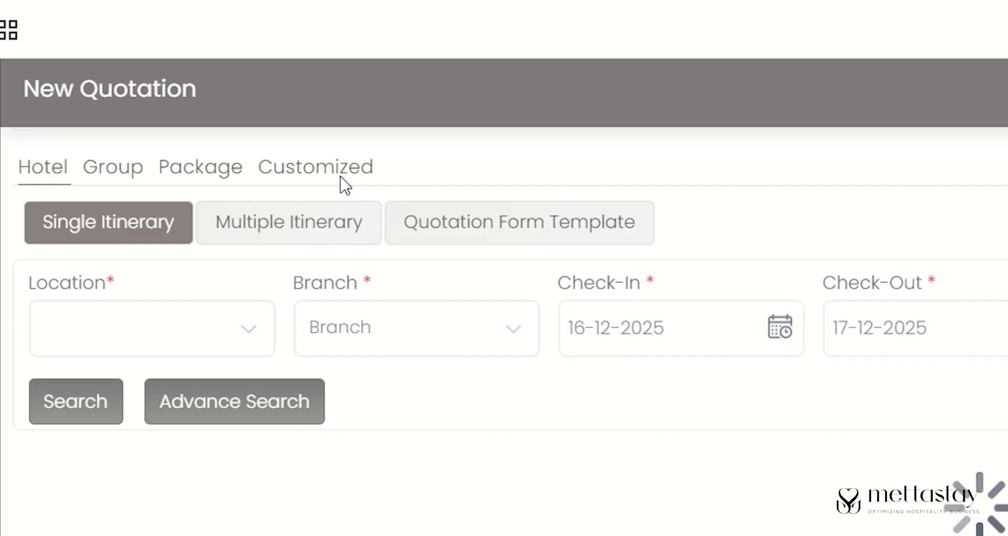
{"action": "left_click", "coordinate": [341, 179]}
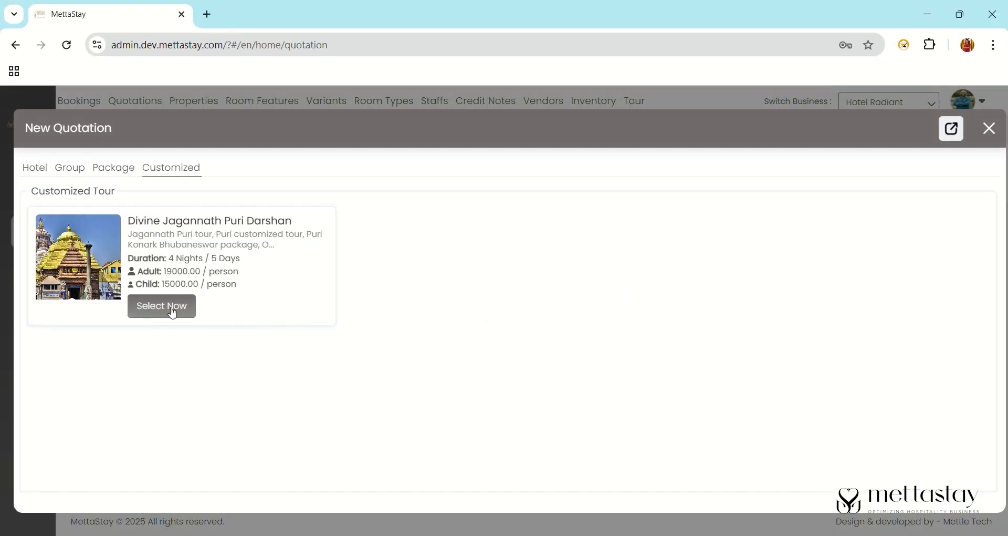
{"action": "left_click", "coordinate": [187, 308]}
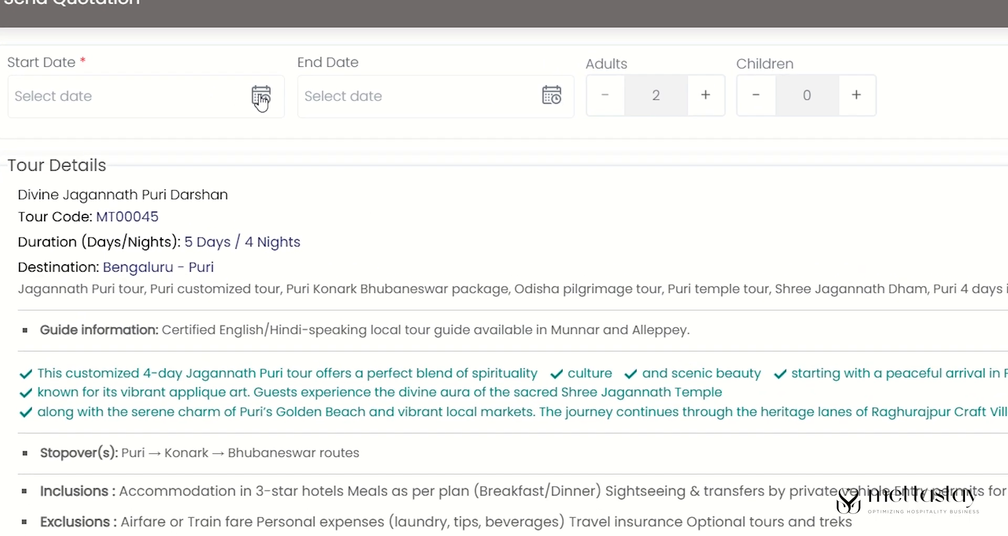
{"action": "left_click", "coordinate": [194, 152]}
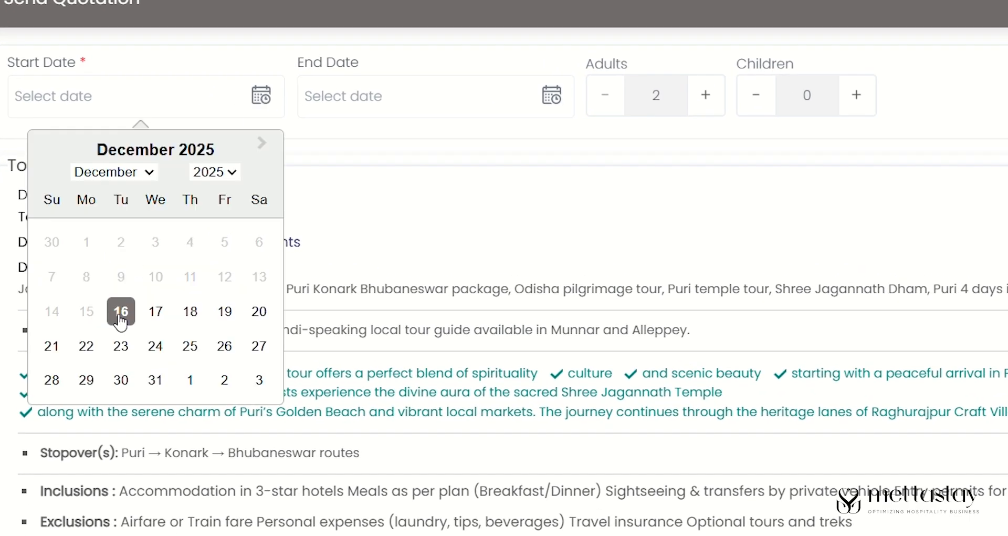
{"action": "left_click", "coordinate": [121, 313]}
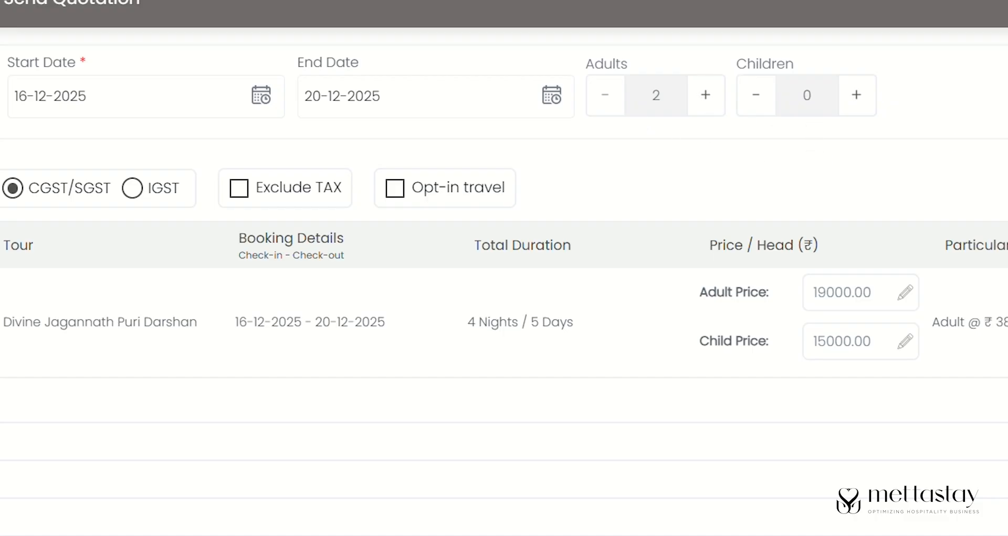
{"action": "scroll", "coordinate": [504, 315], "scroll_direction": "down", "scroll_amount": 5}
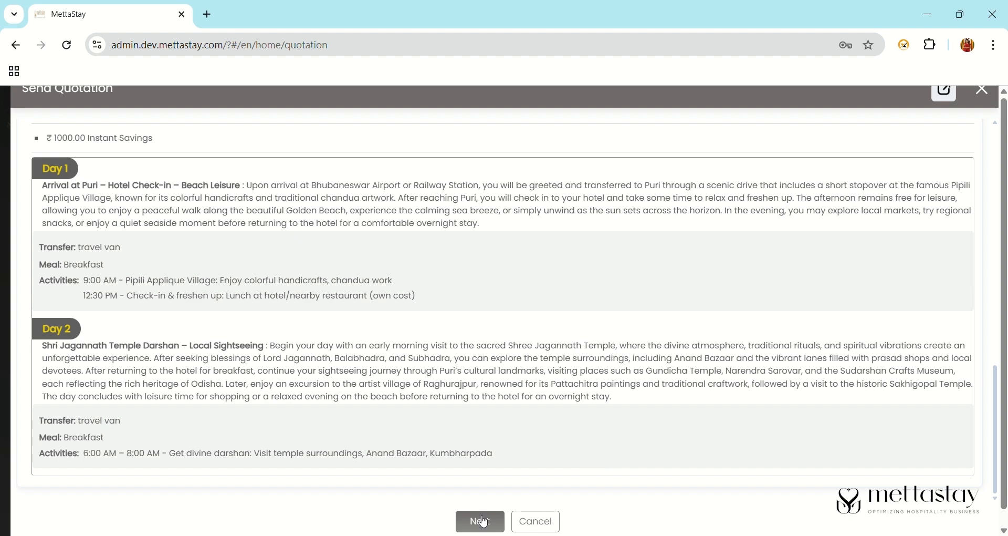
{"action": "left_click", "coordinate": [483, 521]}
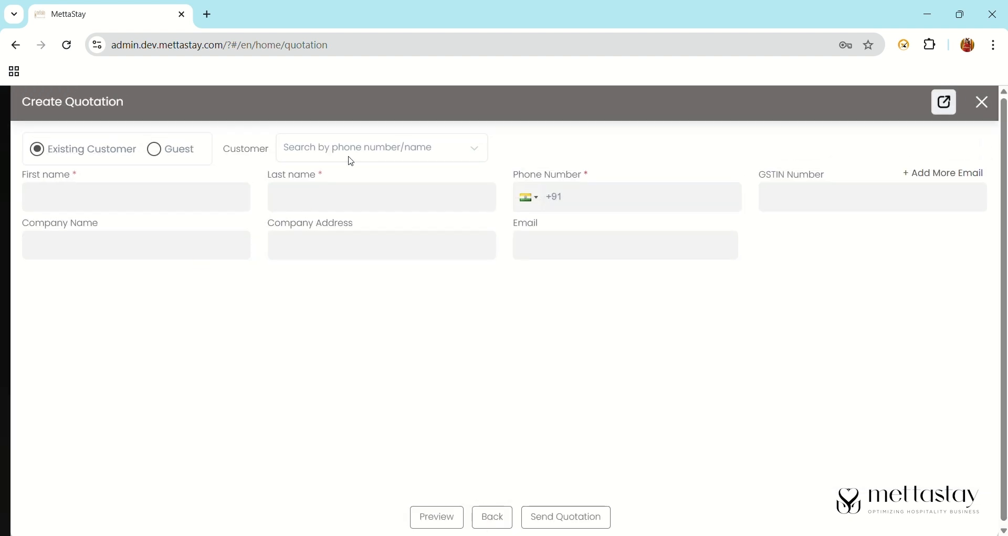
- Choose Existing Customer and select the matching customer found by a name search
{"action": "left_click", "coordinate": [155, 152]}
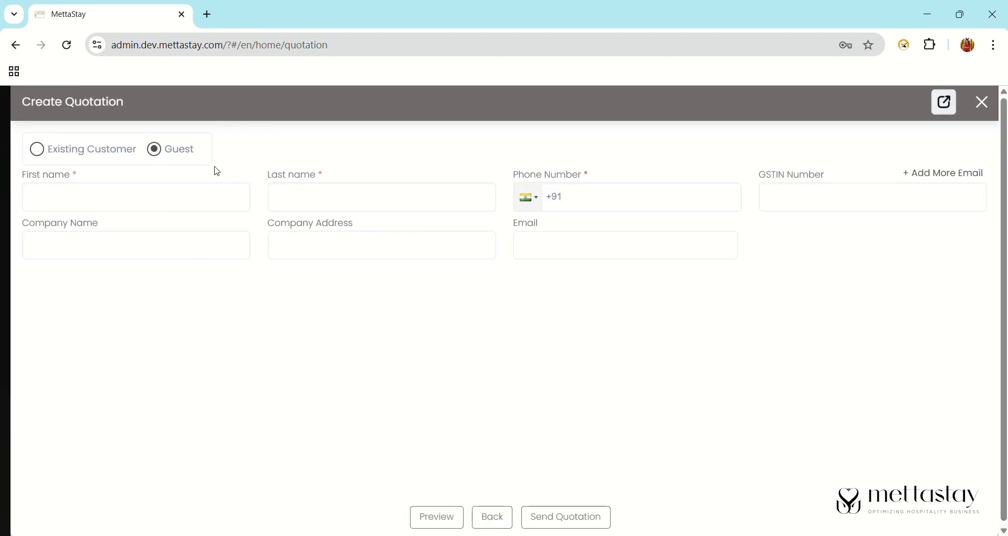
{"action": "left_click_drag", "start_coordinate": [323, 178], "coordinate": [326, 177]}
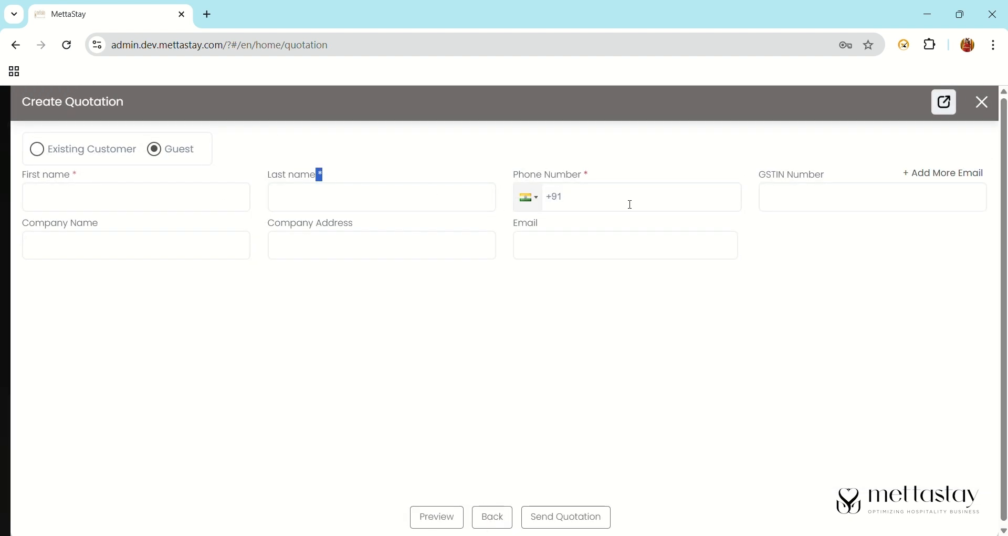
{"action": "left_click", "coordinate": [37, 153]}
{"action": "left_click", "coordinate": [342, 158]}
{"action": "type", "text": "s"}
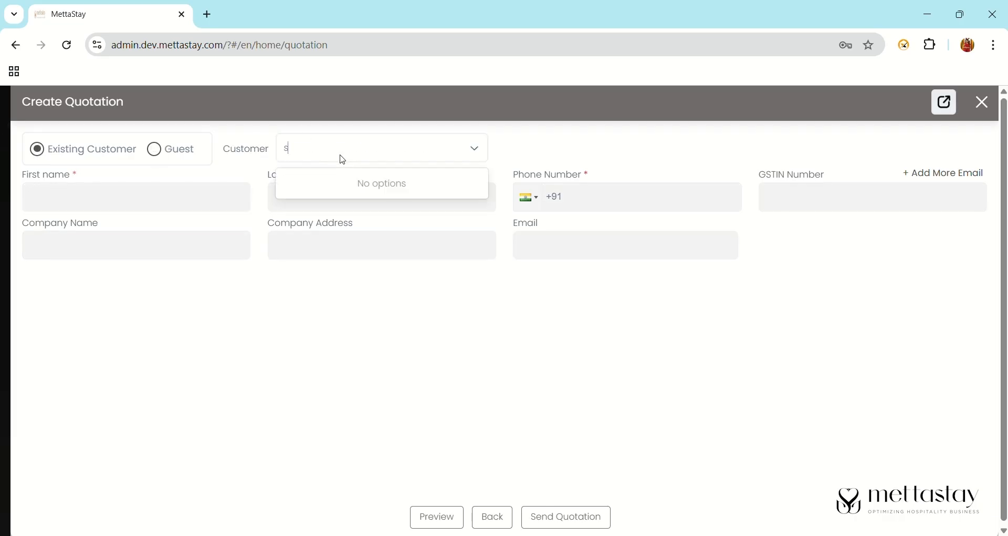
{"action": "type", "text": "uchis"}
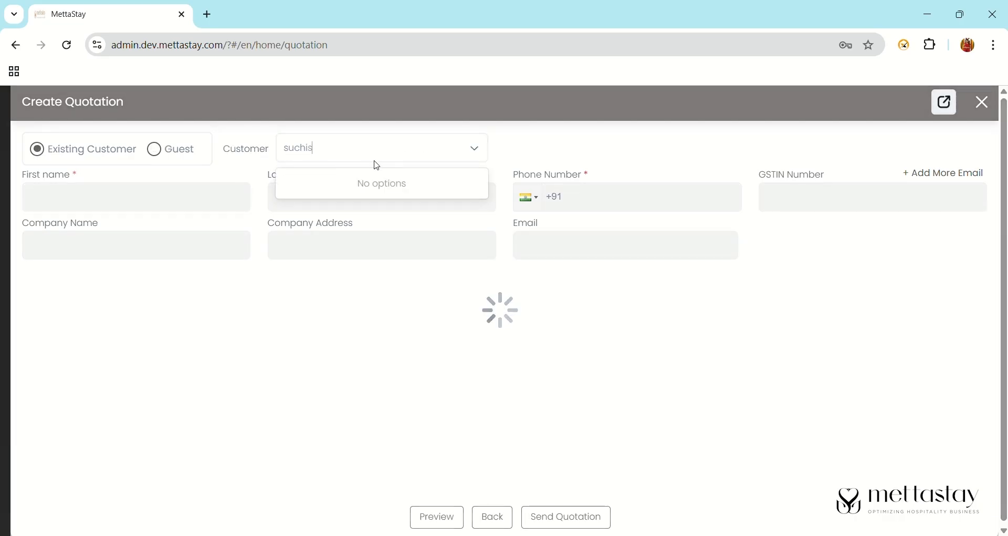
{"action": "left_click", "coordinate": [457, 194]}
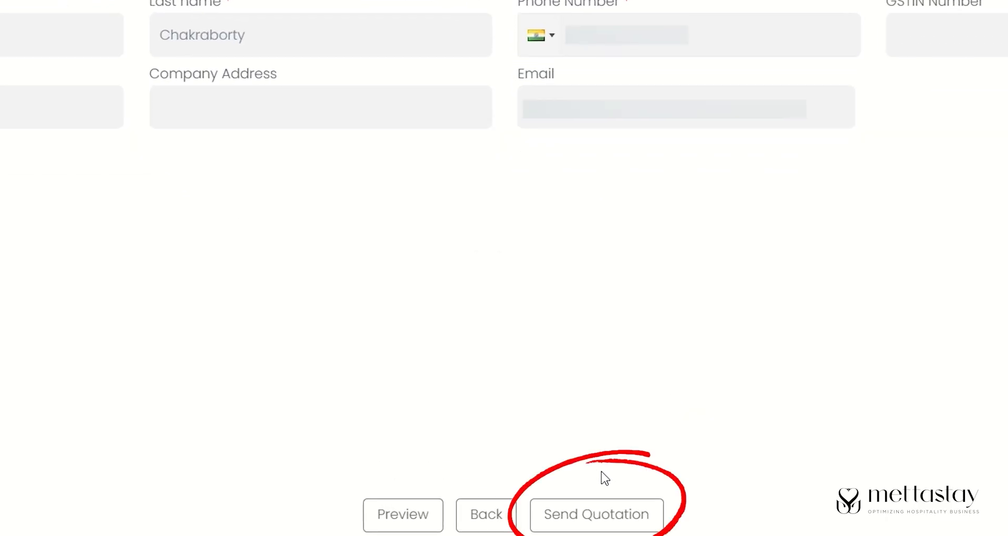
- Send the quotation valid till 17-12-2025 and copy the new quotation number
{"action": "left_click", "coordinate": [622, 510]}
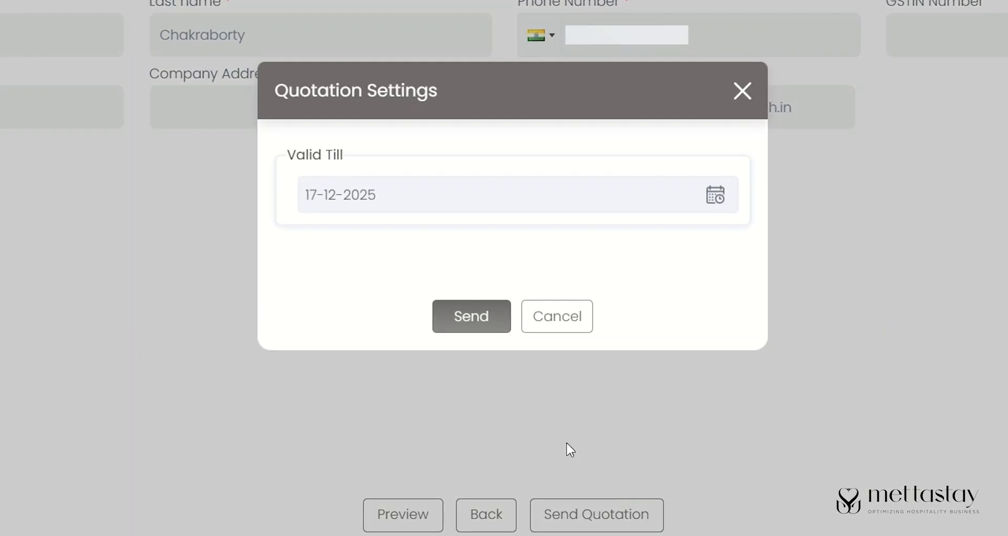
{"action": "left_click", "coordinate": [471, 317]}
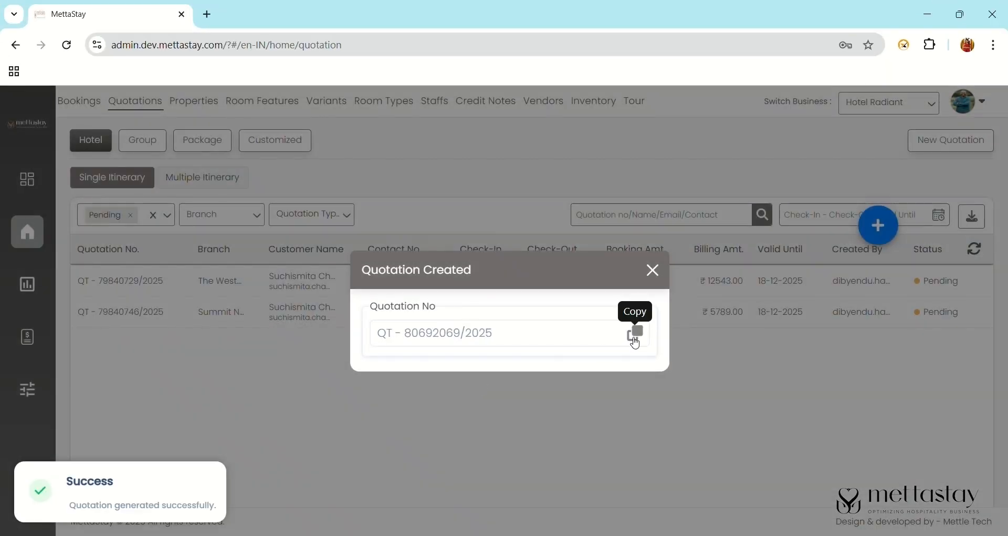
{"action": "left_click", "coordinate": [635, 336]}
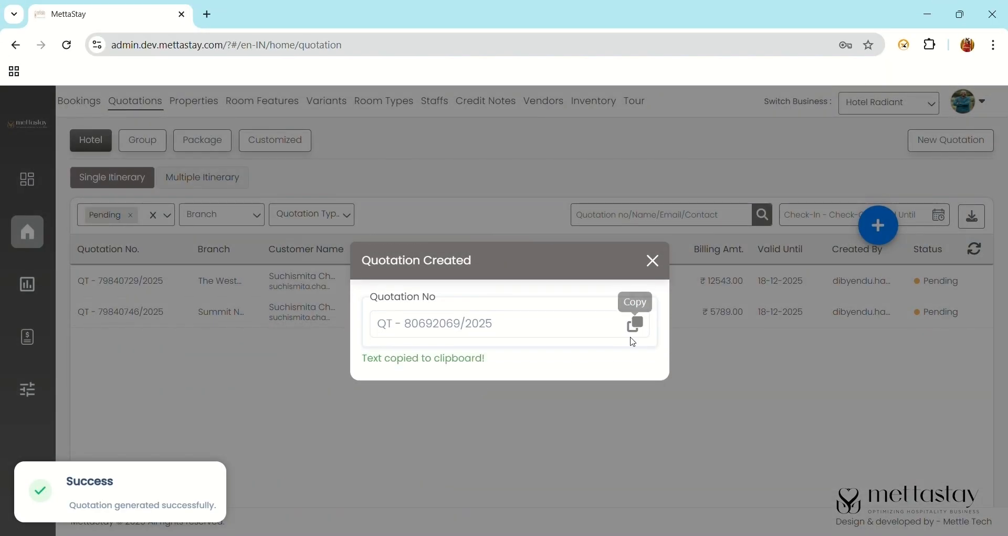
{"action": "left_click", "coordinate": [652, 270]}
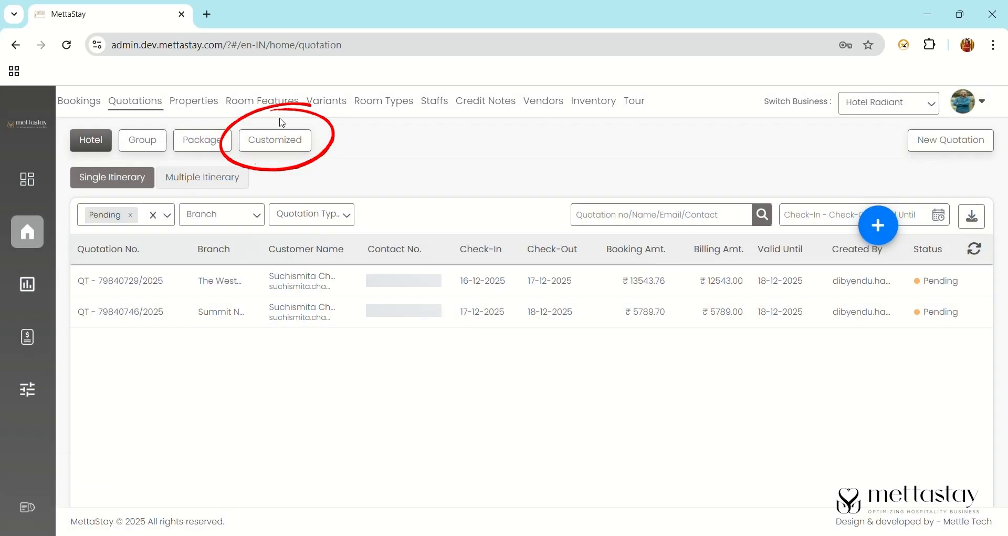
- Filter quotations to Customized and paste the new quotation number into the search
{"action": "left_click", "coordinate": [292, 146]}
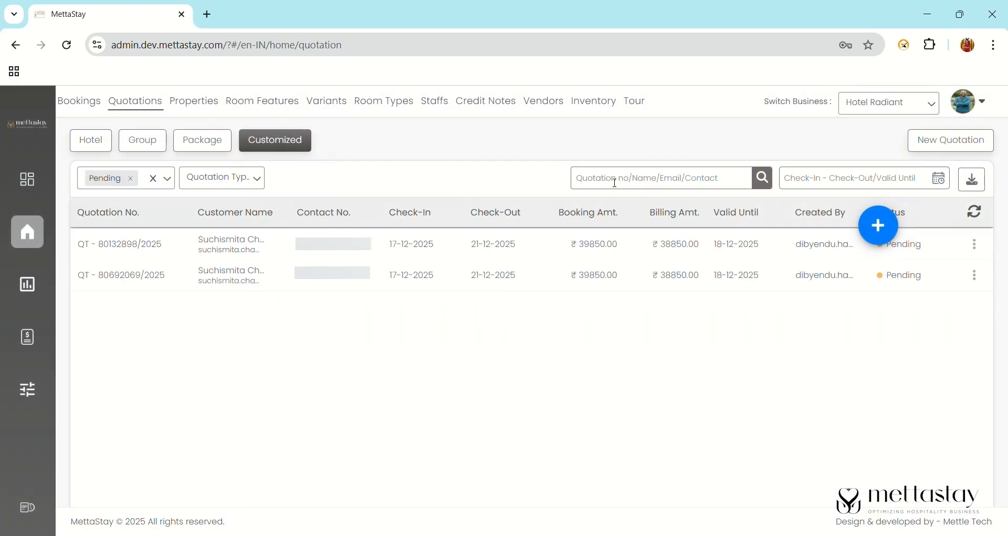
{"action": "key", "text": "ctrl+v"}
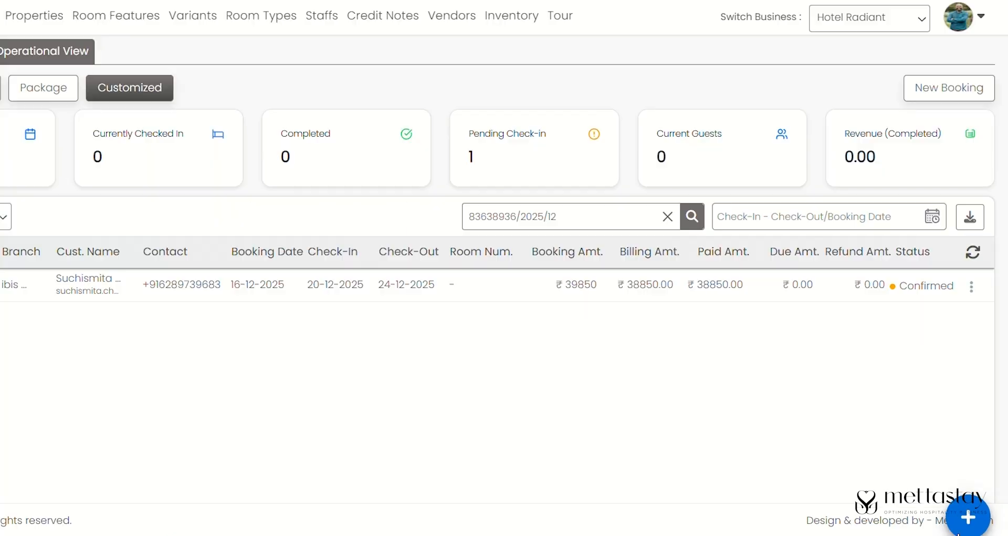
- Book the Divine Jagannath Puri Darshan tour starting 20 December 2025 for 2 adults, then continue
{"action": "left_click", "coordinate": [970, 519]}
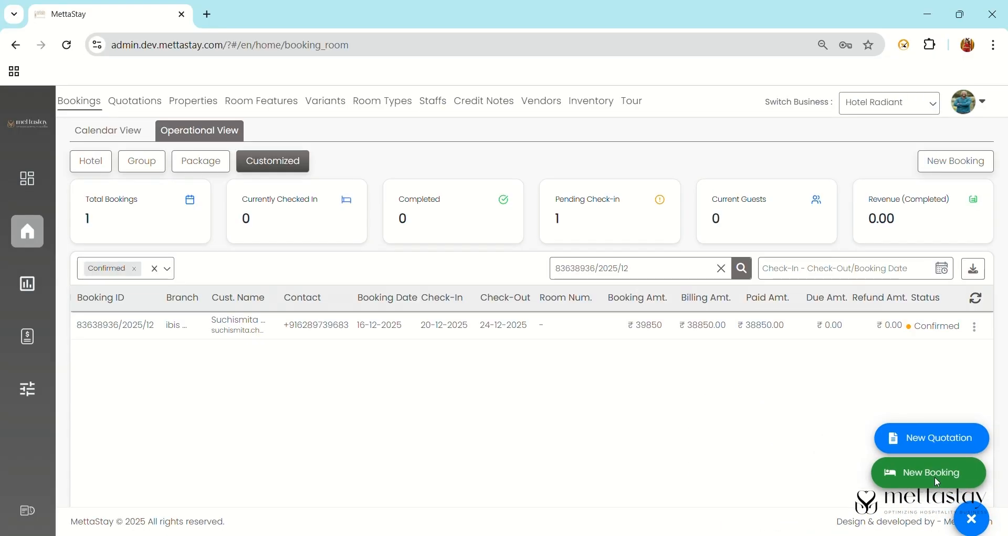
{"action": "left_click", "coordinate": [889, 434]}
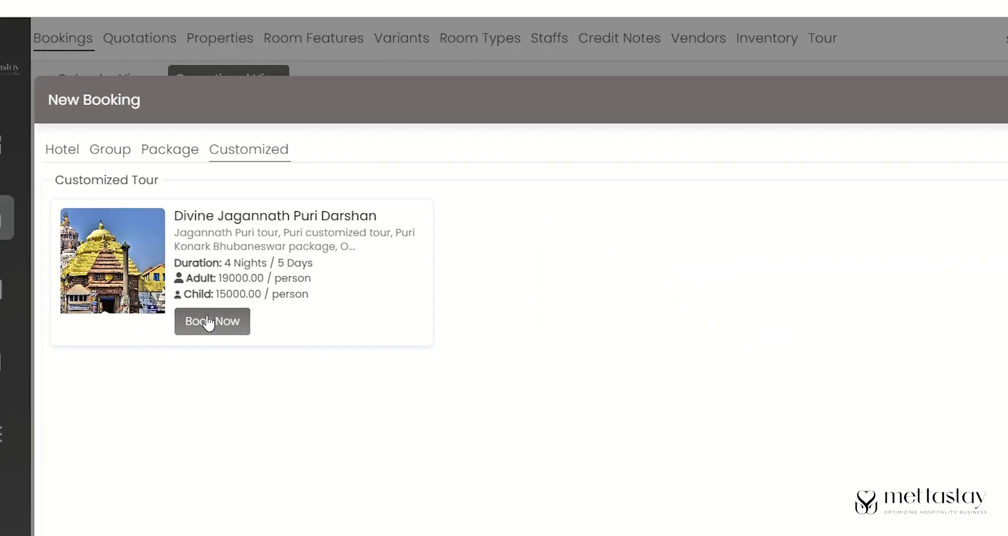
{"action": "left_click", "coordinate": [247, 347]}
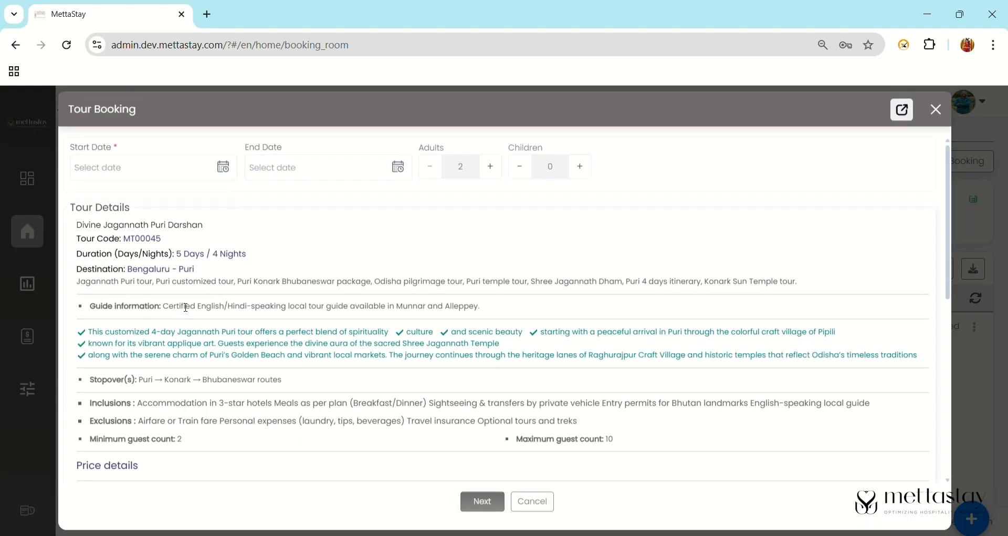
{"action": "left_click", "coordinate": [224, 167]}
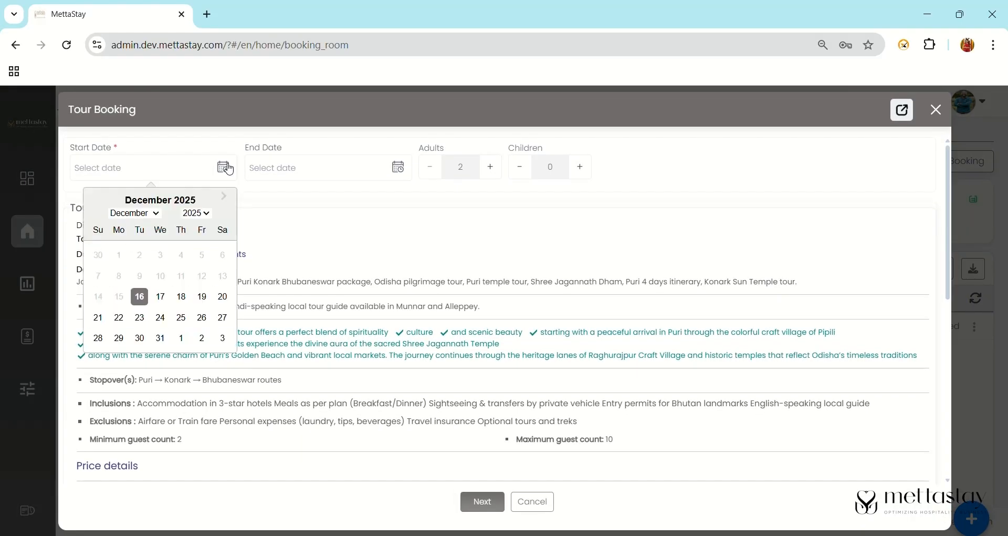
{"action": "left_click", "coordinate": [223, 300]}
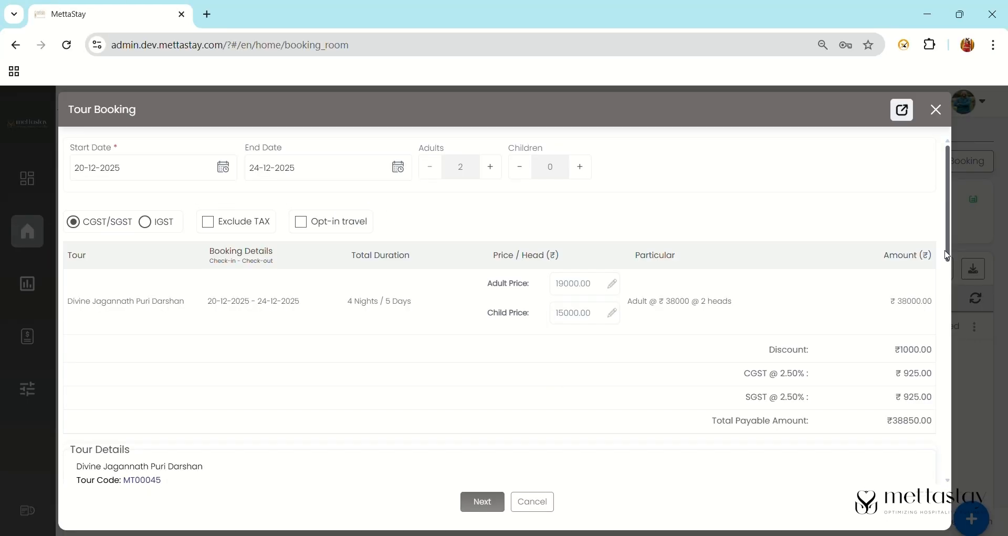
{"action": "scroll", "coordinate": [502, 420], "scroll_direction": "down", "scroll_amount": 10}
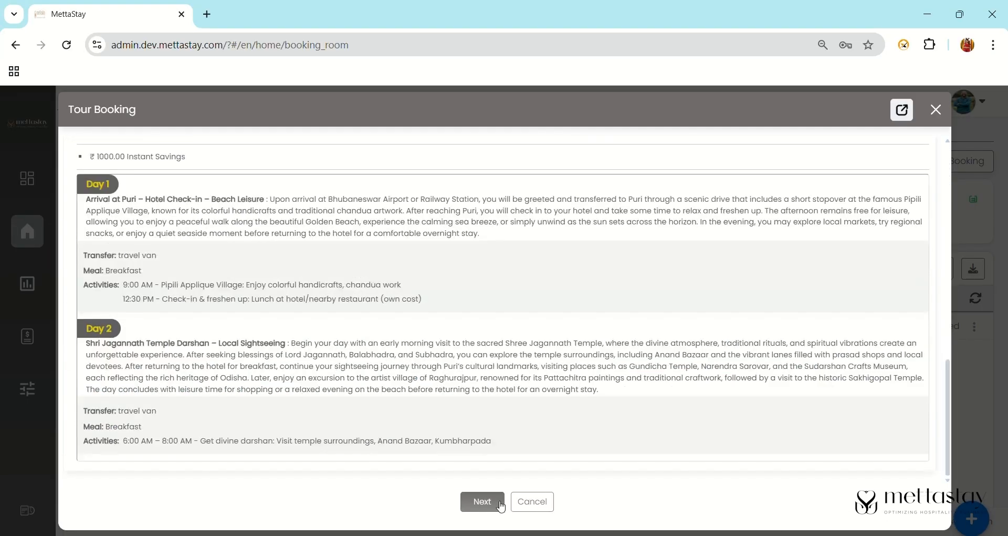
{"action": "left_click", "coordinate": [502, 506]}
- Attach the existing customer found by a name search and proceed to Confirm Booking payment
{"action": "left_click", "coordinate": [197, 151]}
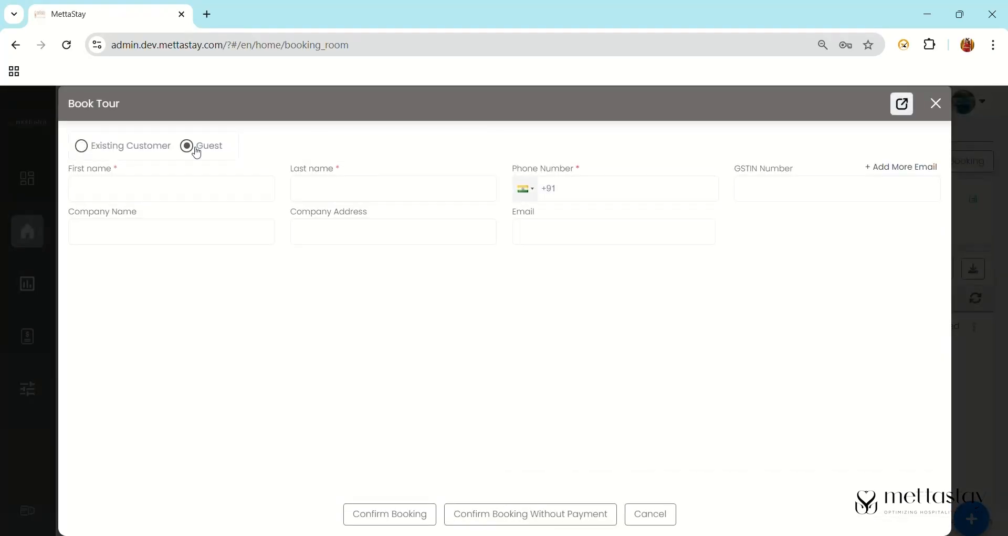
{"action": "triple_click", "coordinate": [117, 169]}
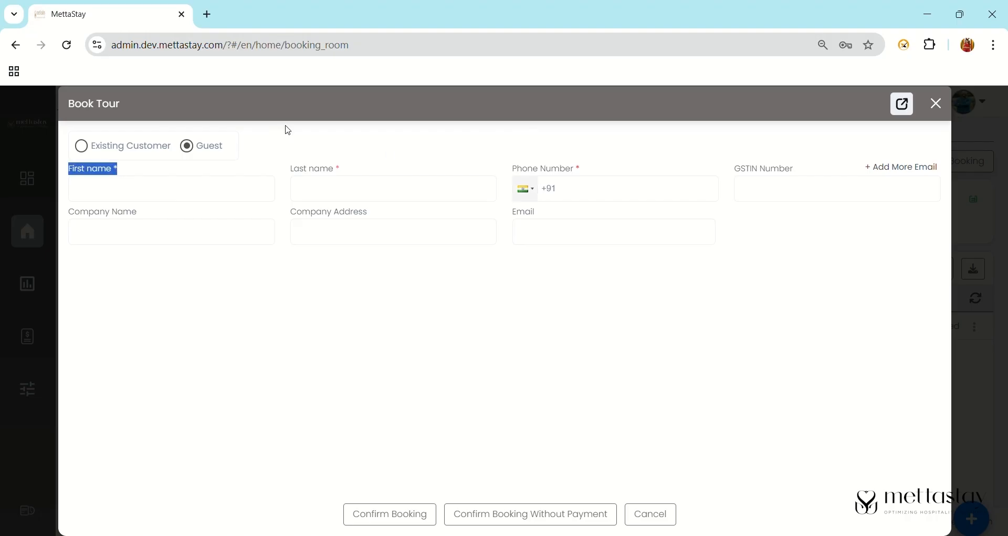
{"action": "left_click", "coordinate": [84, 146]}
{"action": "left_click", "coordinate": [383, 144]}
{"action": "type", "text": "suc"}
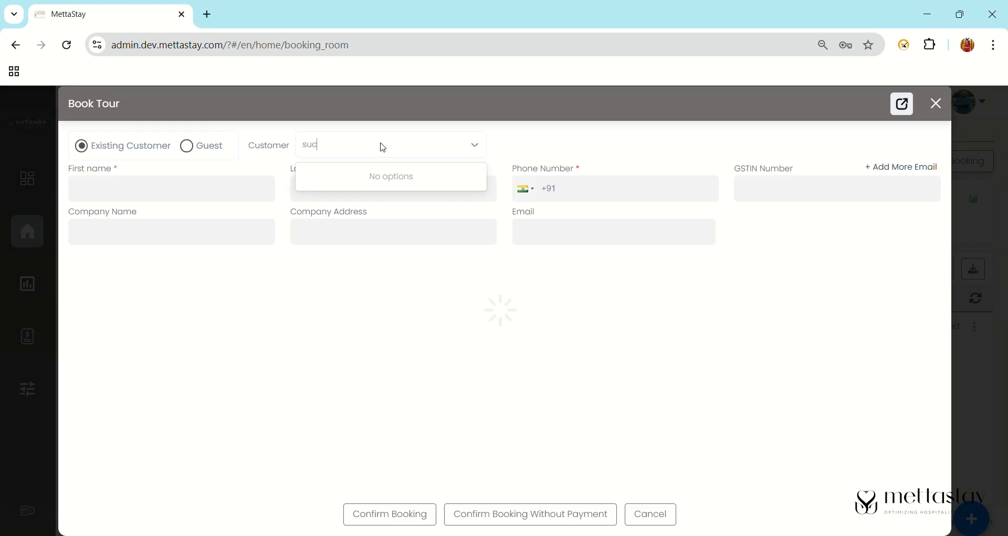
{"action": "key", "text": "BackSpace"}
{"action": "key", "text": "BackSpace"}
{"action": "type", "text": "on"}
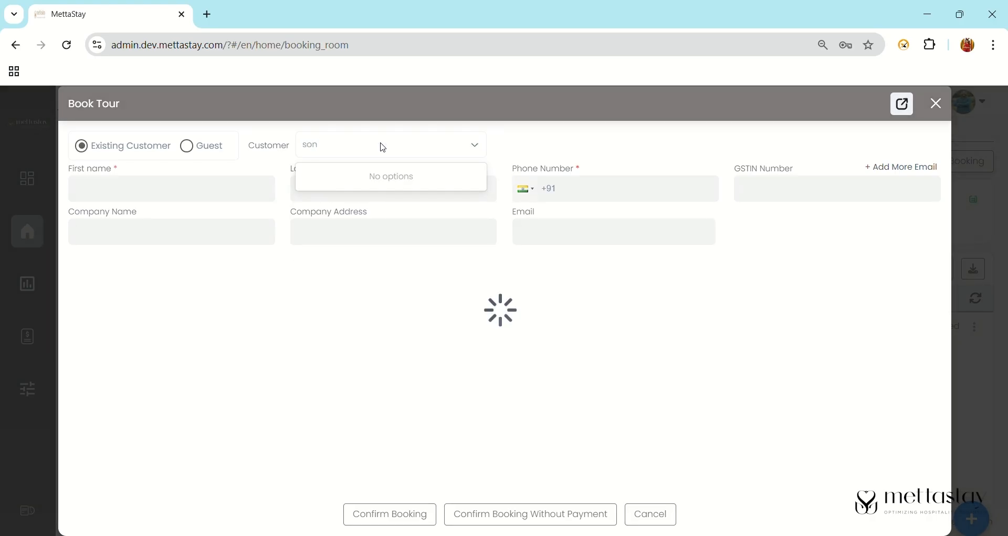
{"action": "left_click", "coordinate": [402, 175]}
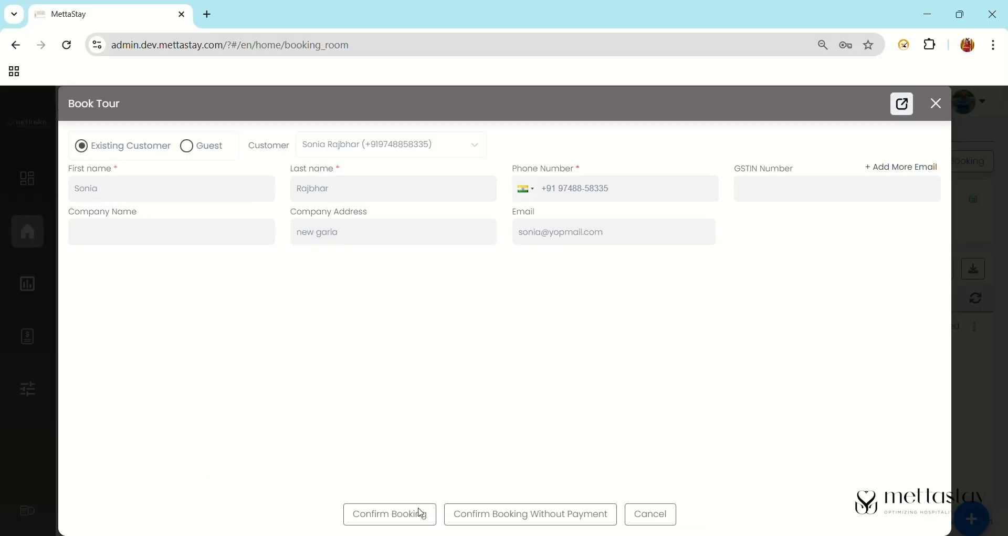
{"action": "left_click", "coordinate": [346, 494]}
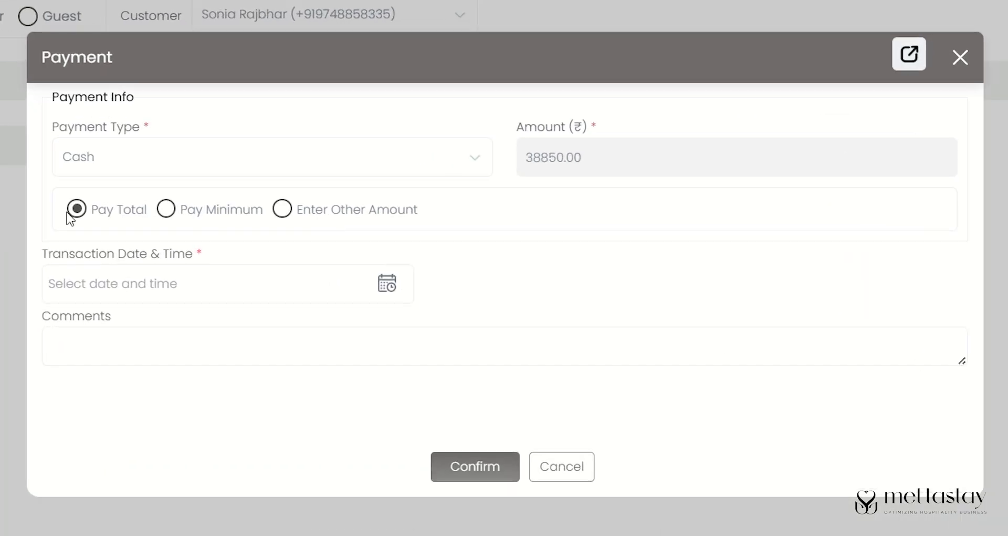
{"action": "left_click", "coordinate": [192, 216]}
{"action": "left_click", "coordinate": [281, 208]}
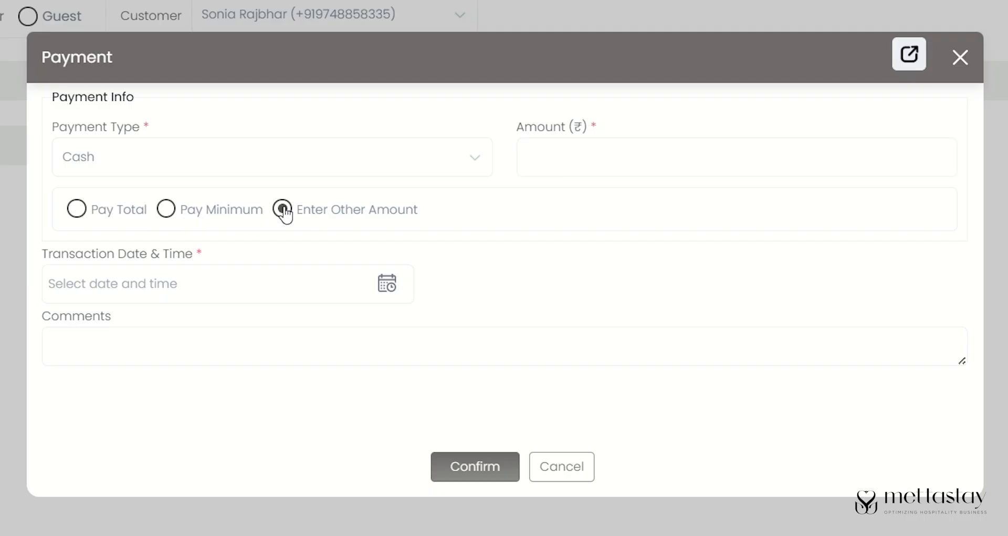
{"action": "left_click", "coordinate": [78, 216]}
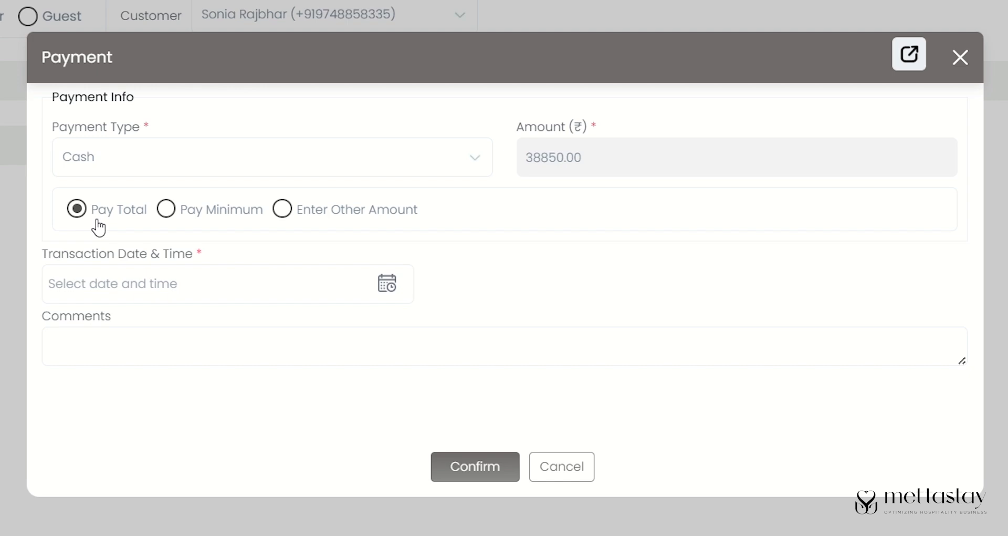
{"action": "left_click", "coordinate": [372, 284]}
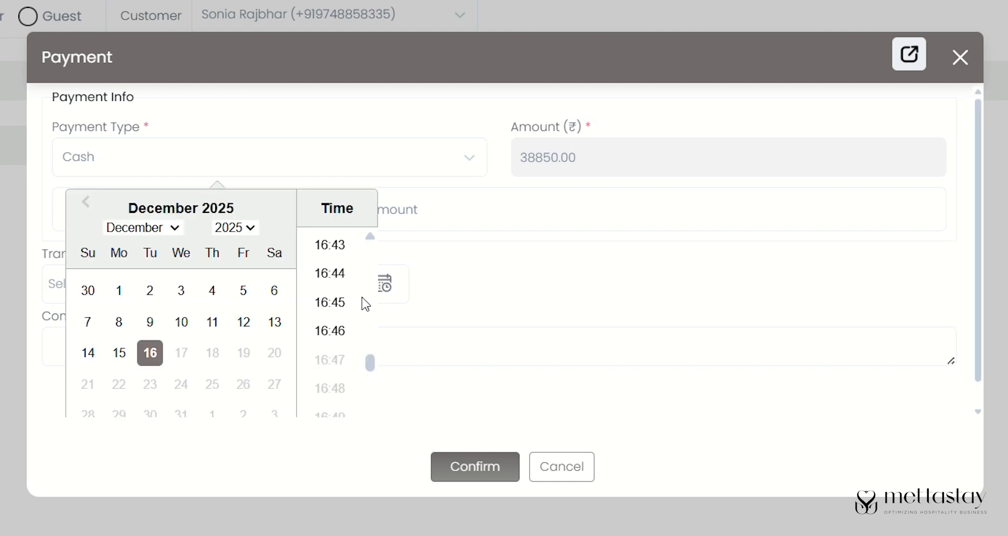
{"action": "left_click", "coordinate": [343, 332]}
{"action": "left_click", "coordinate": [479, 470]}
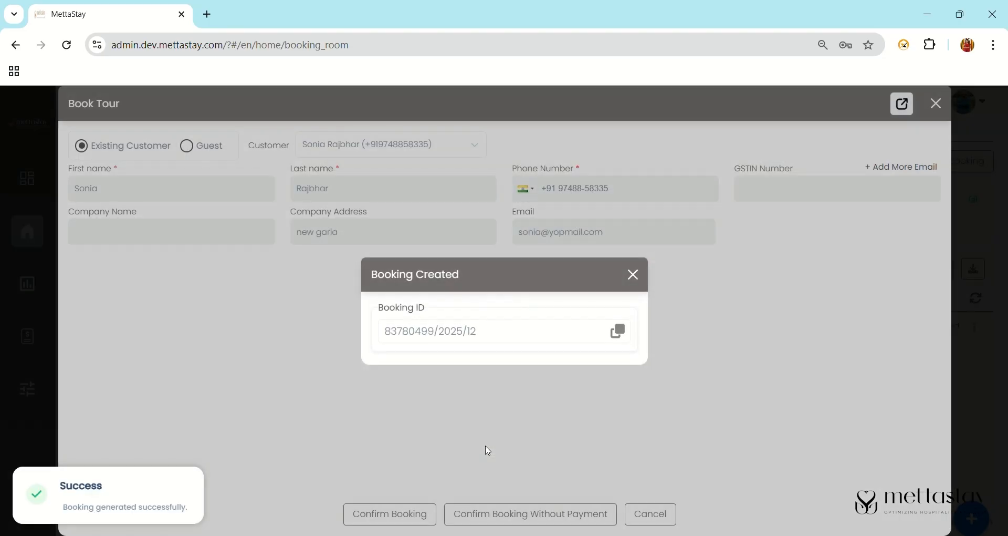
{"action": "left_click", "coordinate": [618, 330]}
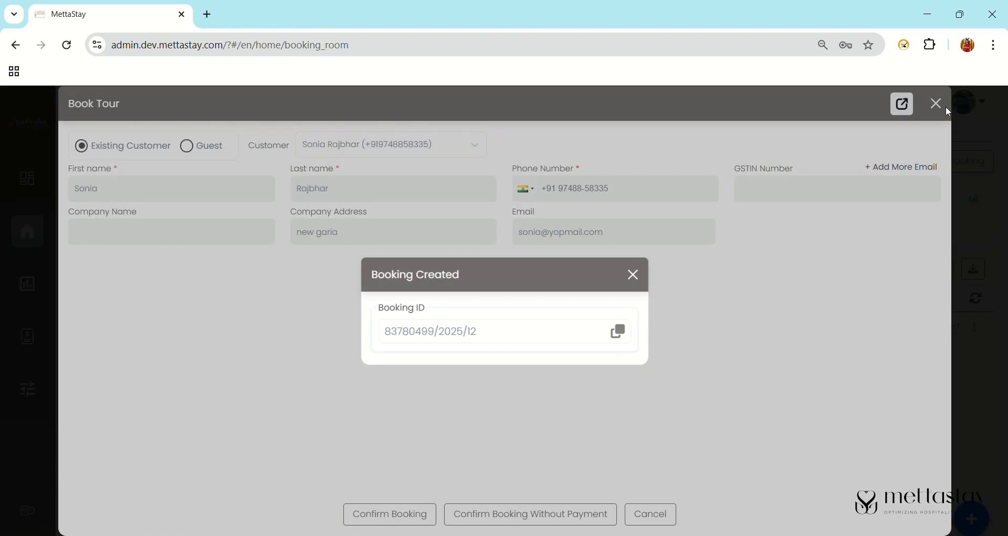
{"action": "left_click", "coordinate": [641, 270]}
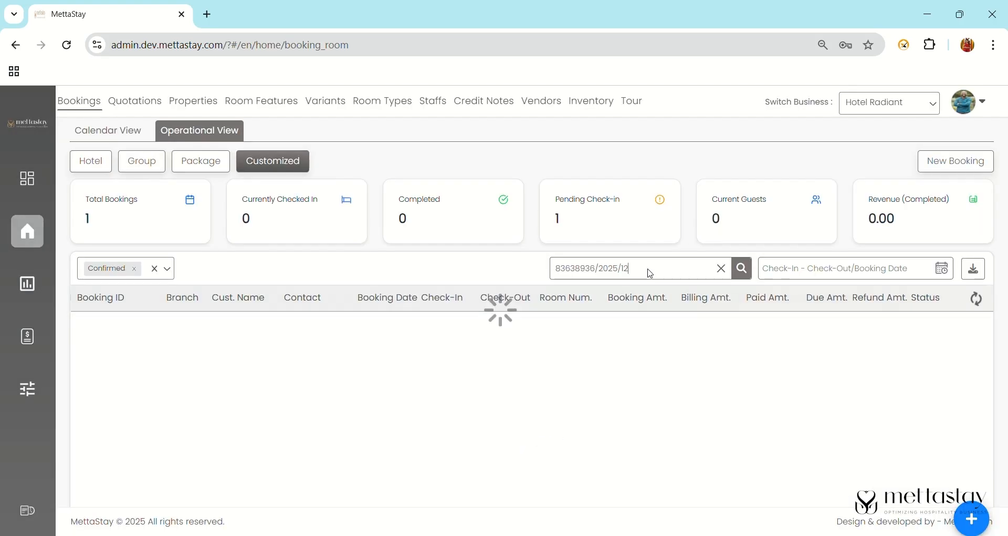
- Clear the booking search and paste the new booking ID to find it
{"action": "left_click", "coordinate": [727, 269]}
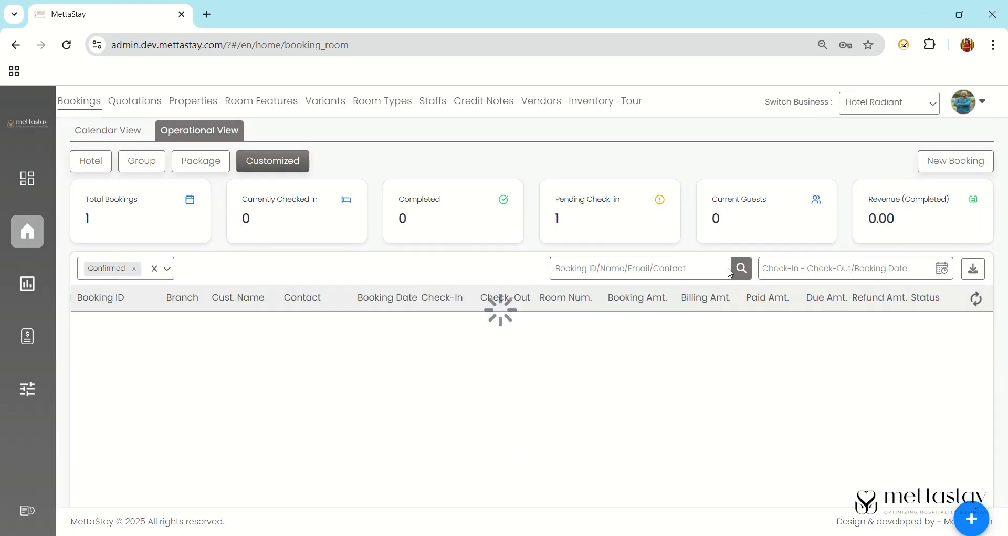
{"action": "left_click", "coordinate": [683, 273]}
{"action": "key", "text": "ctrl+v"}
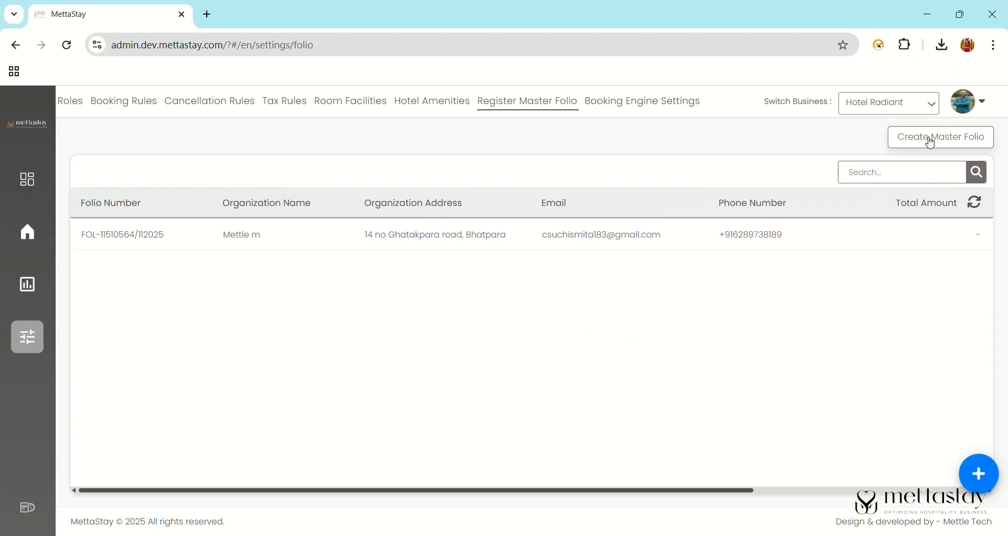
- Start a master folio for organization 'Mettle s' with its email, GSTIN and phone number
{"action": "left_click", "coordinate": [871, 231]}
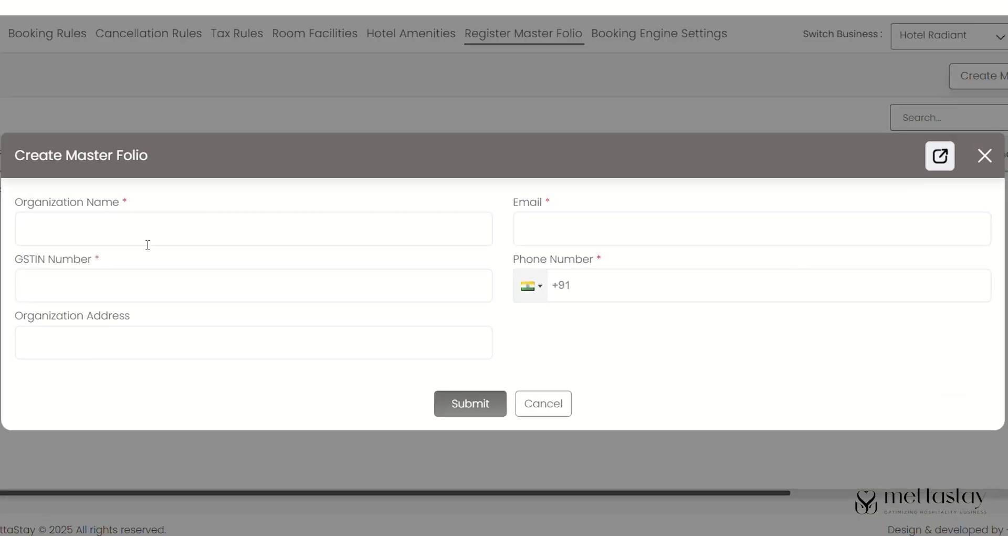
{"action": "left_click", "coordinate": [147, 243]}
{"action": "type", "text": "Mettle s"}
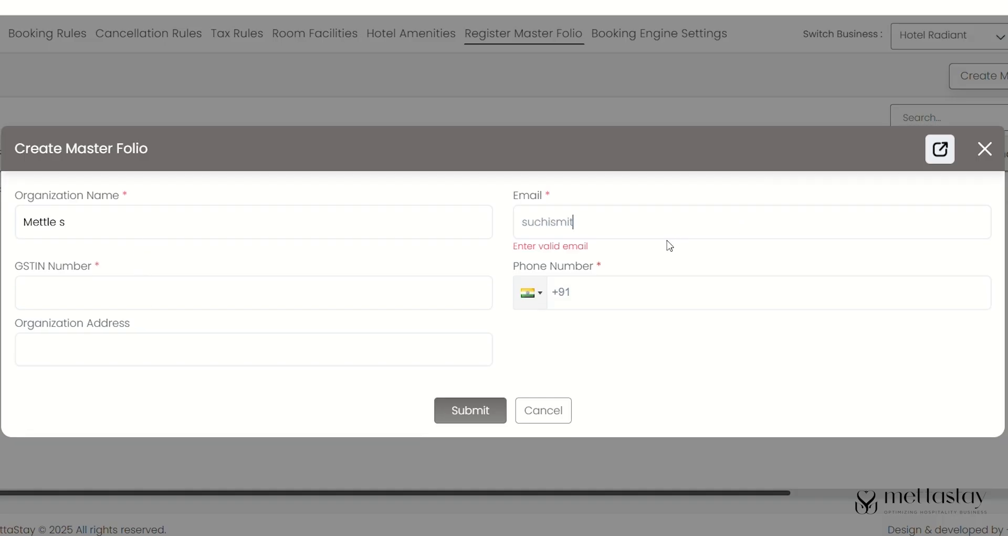
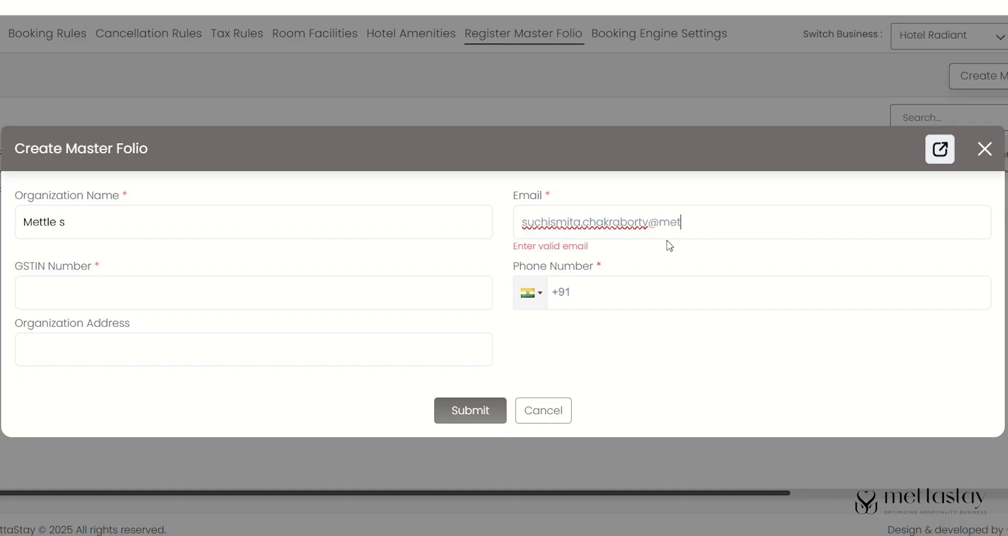
{"action": "left_click", "coordinate": [409, 288]}
{"action": "key", "text": "ctrl+v"}
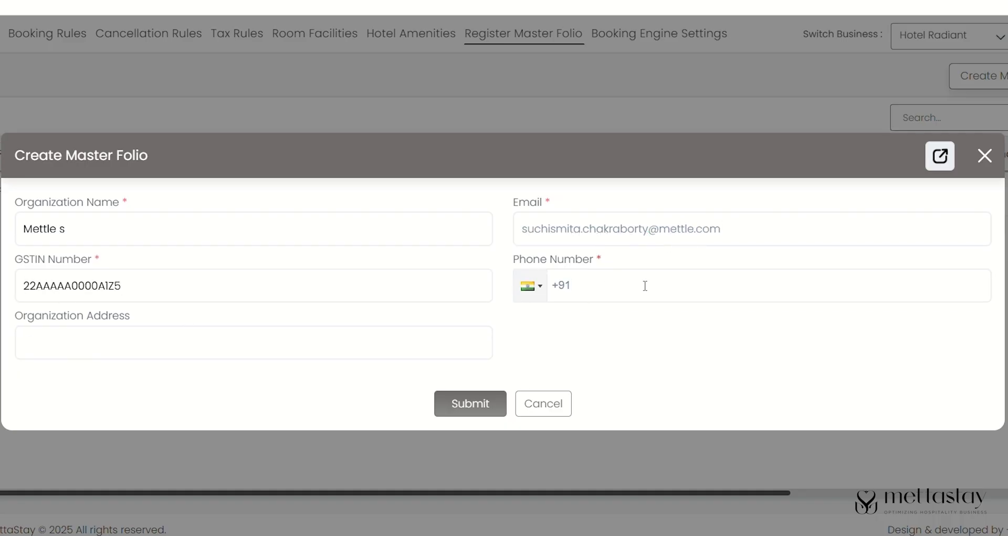
- Accept the suggested address, correct the house number's last digit to 6, and submit the folio
{"action": "left_click", "coordinate": [166, 390]}
{"action": "left_click", "coordinate": [40, 343]}
{"action": "key", "text": "BackSpace"}
{"action": "type", "text": "6"}
{"action": "left_click", "coordinate": [480, 417]}
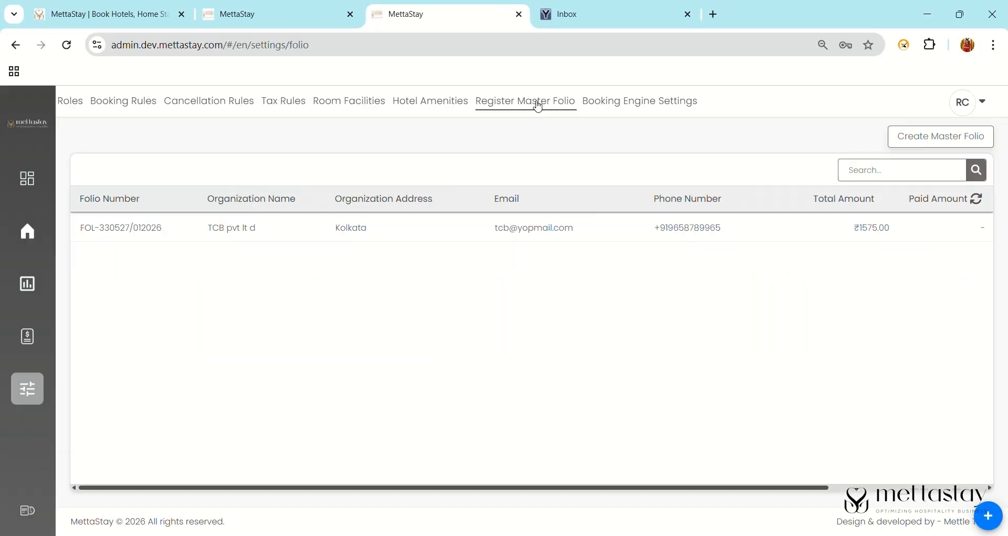
- View the master folio's invoices, select the transferred folio, and email its bill invoice
{"action": "scroll", "coordinate": [525, 315], "scroll_direction": "right", "scroll_amount": 5}
{"action": "left_click", "coordinate": [973, 227]}
{"action": "left_click", "coordinate": [934, 232]}
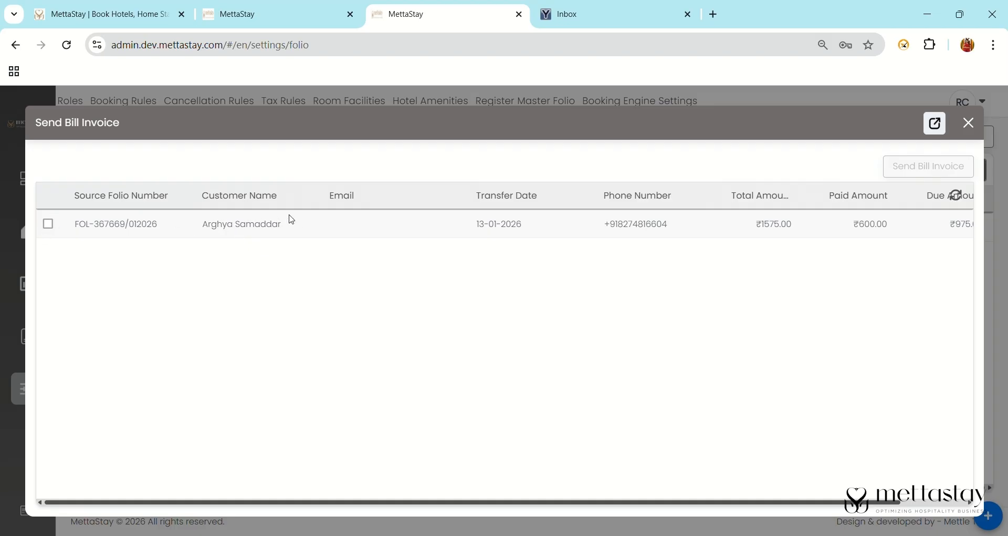
{"action": "left_click", "coordinate": [47, 225]}
{"action": "left_click", "coordinate": [913, 167]}
- Refresh the YOPmail inbox and read through the new Folio Transfer Invoice email
{"action": "left_click", "coordinate": [629, 22]}
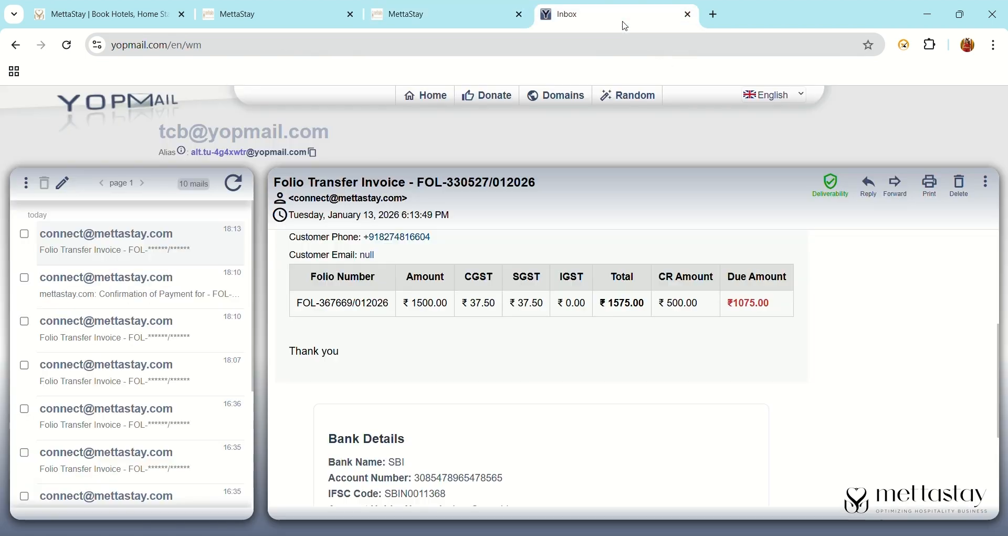
{"action": "left_click", "coordinate": [234, 184]}
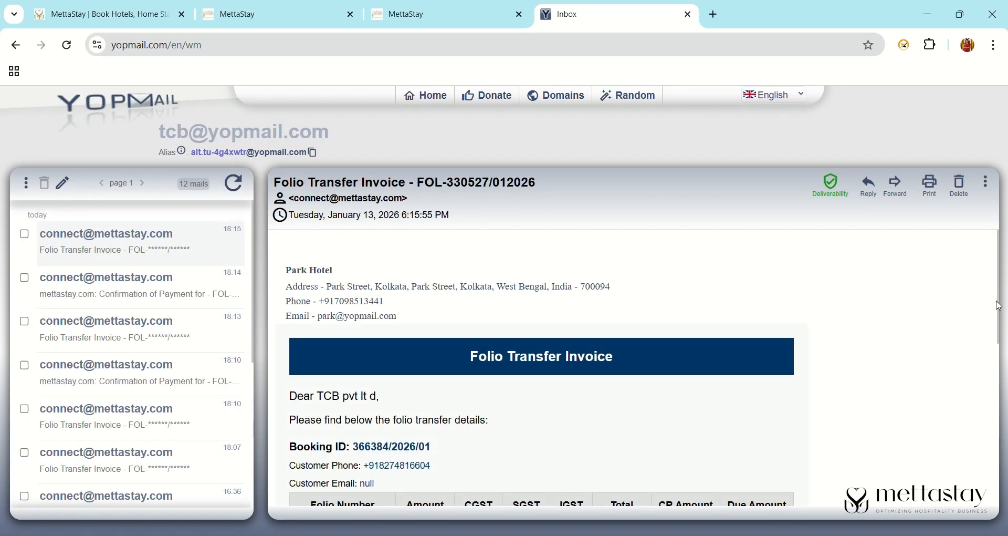
{"action": "scroll", "coordinate": [997, 315], "scroll_direction": "down", "scroll_amount": 4}
- From the transferred folio's Payments, add a custom 100.00 cash payment so paid reaches 700.00
{"action": "left_click", "coordinate": [443, 16]}
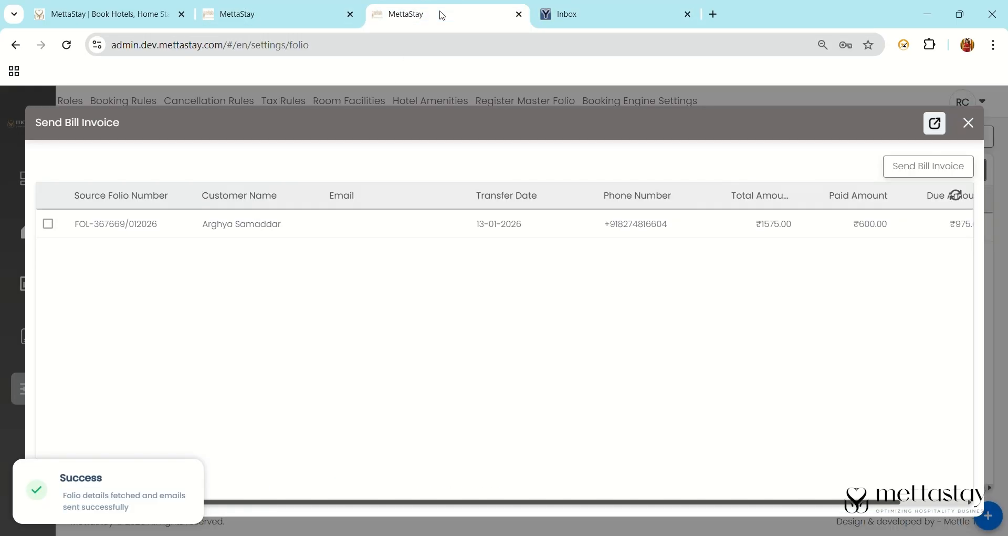
{"action": "left_click", "coordinate": [922, 504]}
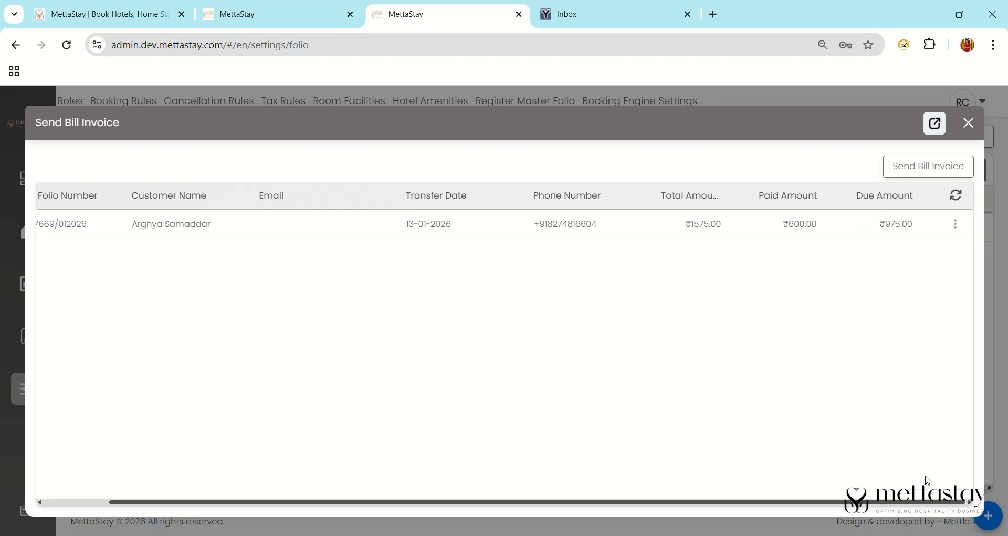
{"action": "left_click", "coordinate": [957, 226]}
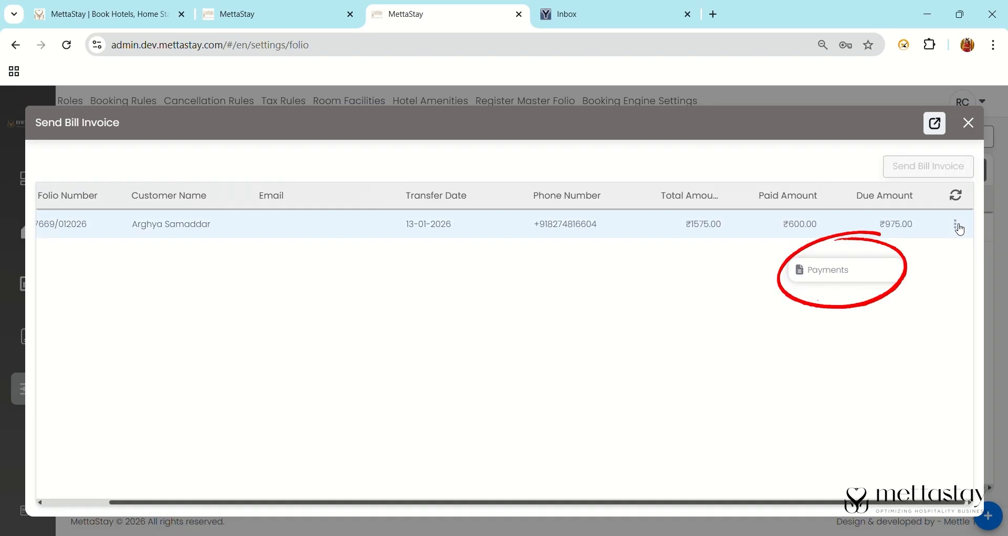
{"action": "left_click", "coordinate": [891, 264]}
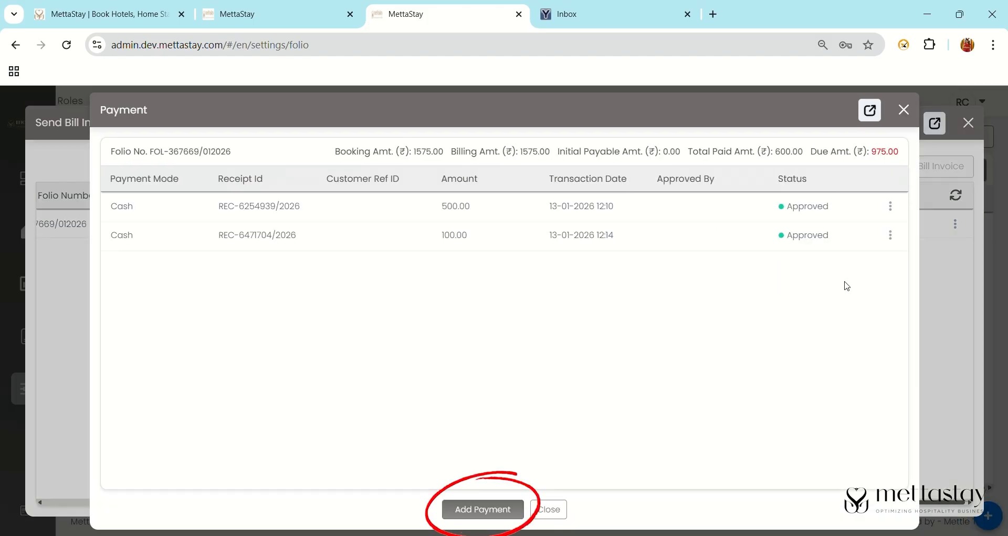
{"action": "left_click", "coordinate": [484, 509]}
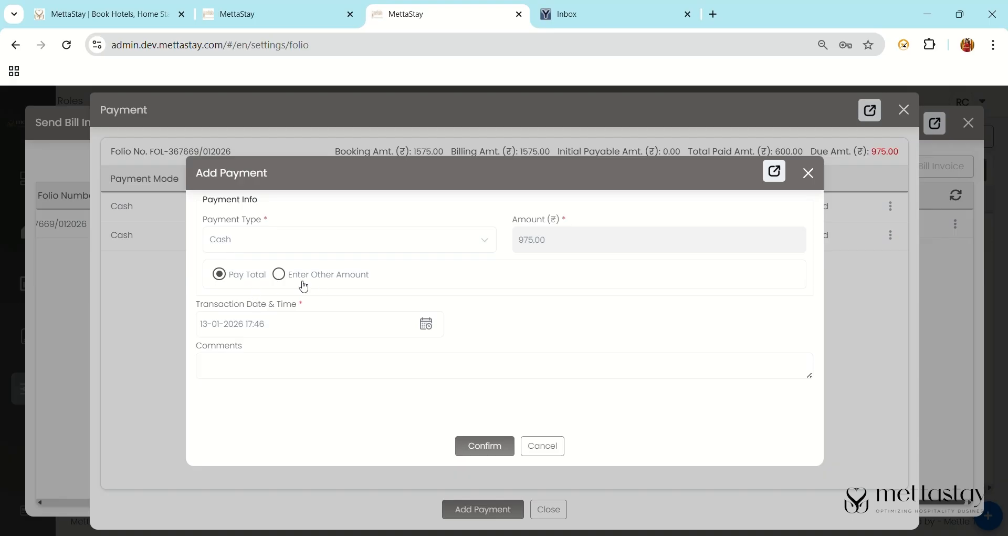
{"action": "left_click", "coordinate": [280, 275]}
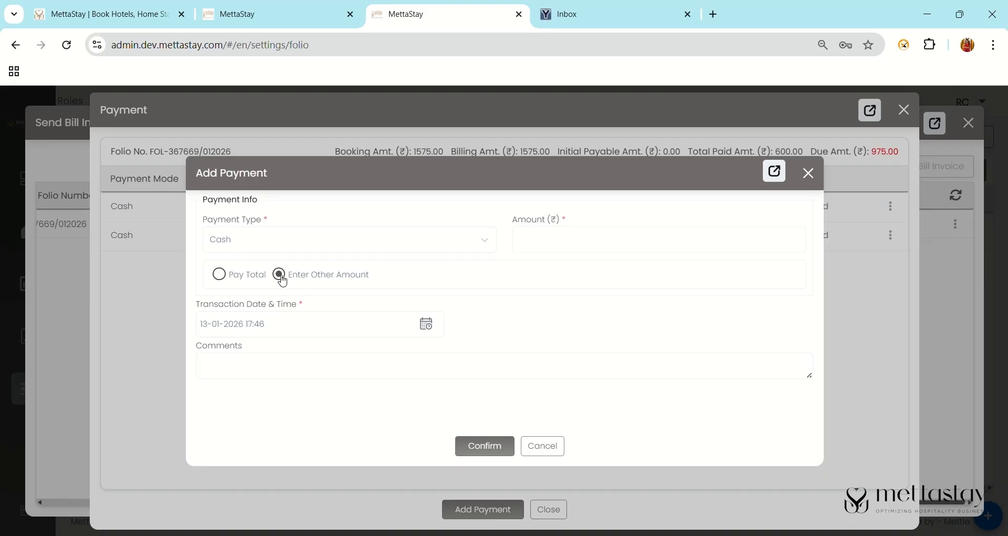
{"action": "type", "text": "100"}
{"action": "left_click", "coordinate": [488, 452]}
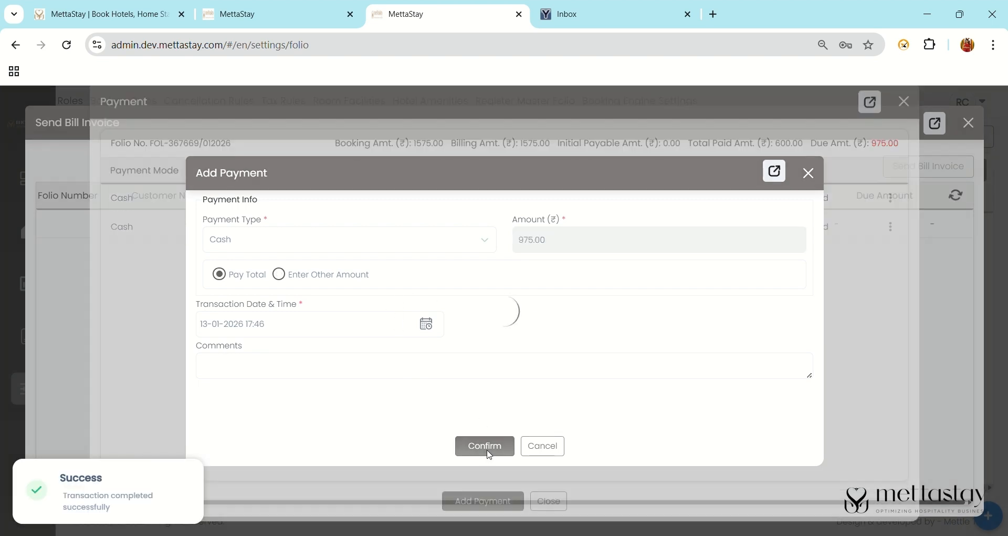
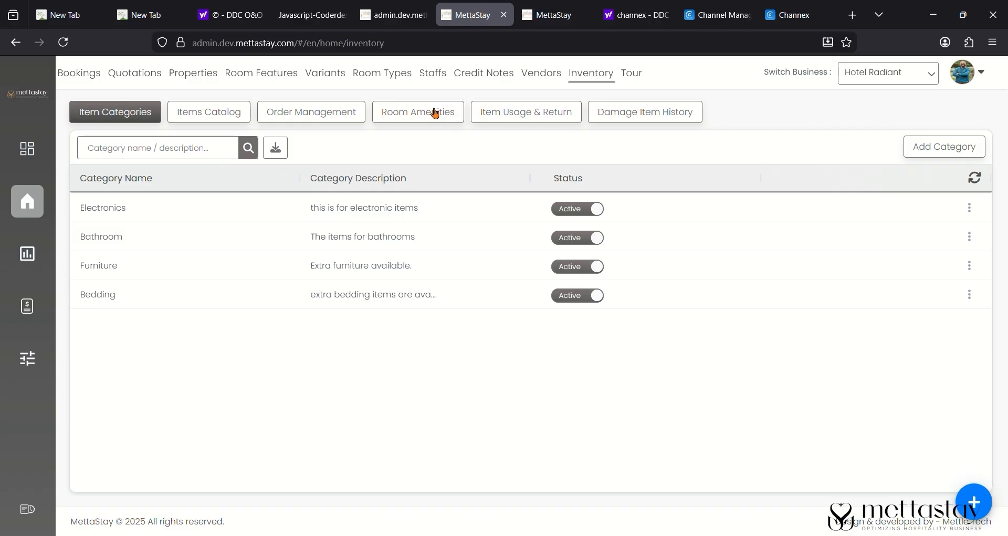
- Start a new Room Amenities inventory entry for ibis Bengaluru, room 201
{"action": "left_click", "coordinate": [435, 112]}
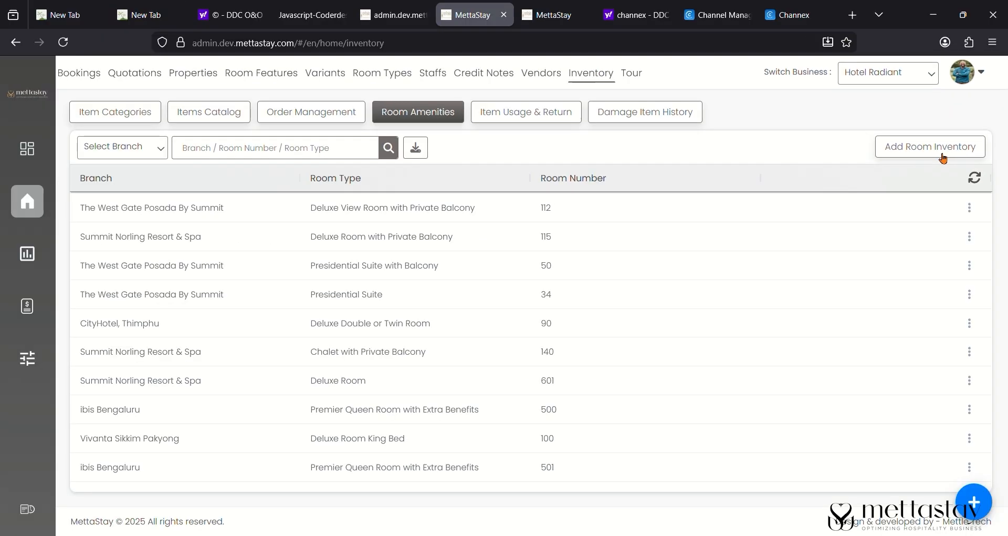
{"action": "left_click", "coordinate": [928, 167]}
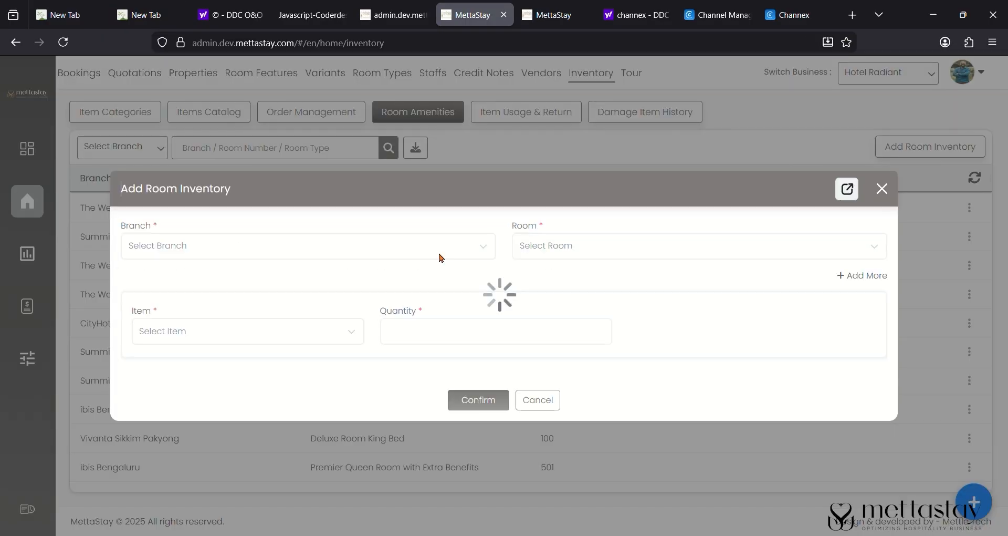
{"action": "left_click", "coordinate": [440, 257]}
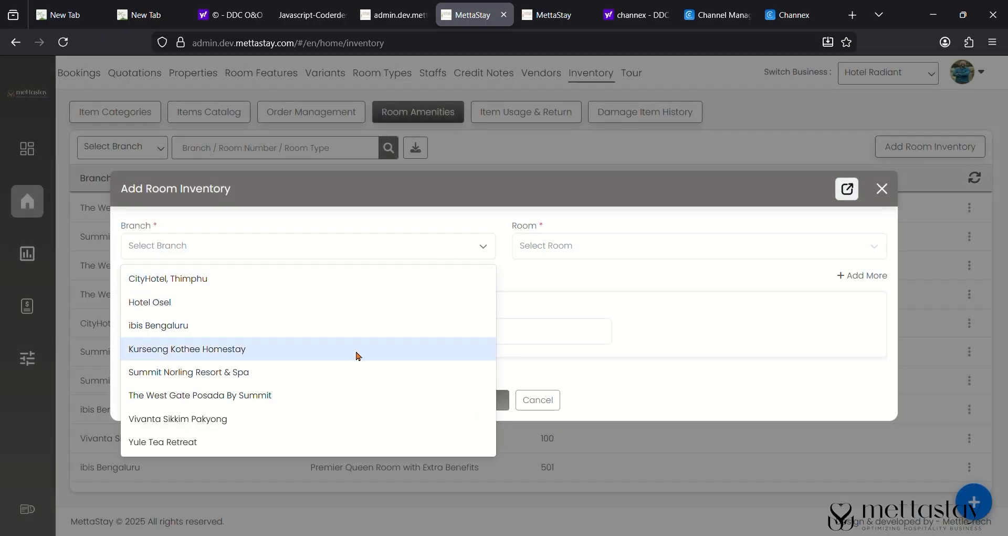
{"action": "left_click", "coordinate": [366, 327]}
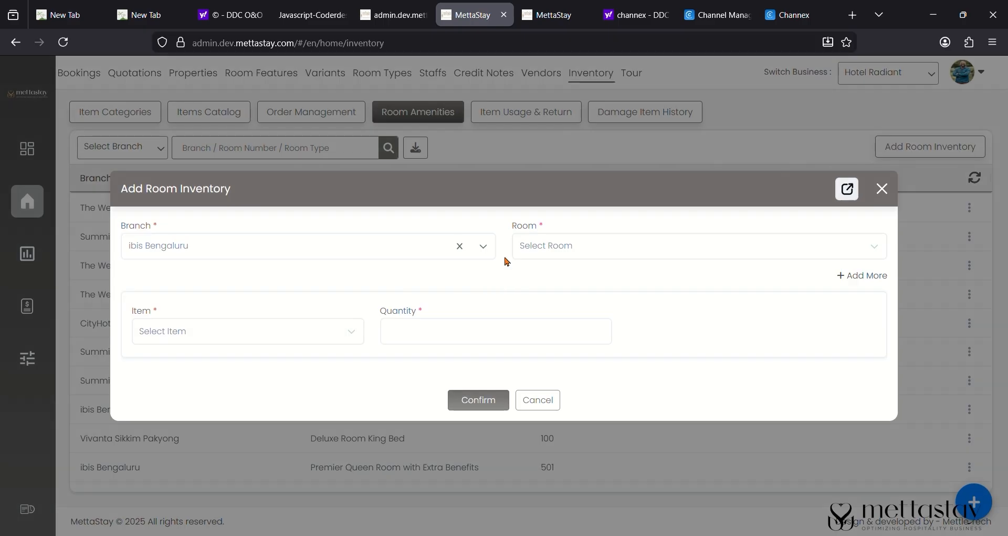
{"action": "left_click", "coordinate": [562, 247]}
{"action": "scroll", "coordinate": [573, 392], "scroll_direction": "down", "scroll_amount": 2}
{"action": "scroll", "coordinate": [573, 392], "scroll_direction": "down", "scroll_amount": 3}
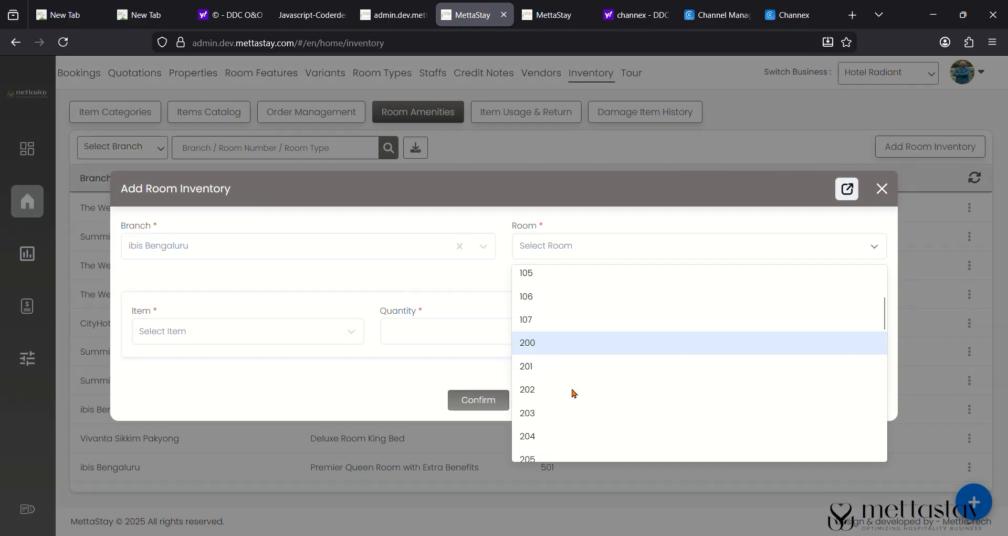
{"action": "left_click", "coordinate": [577, 351]}
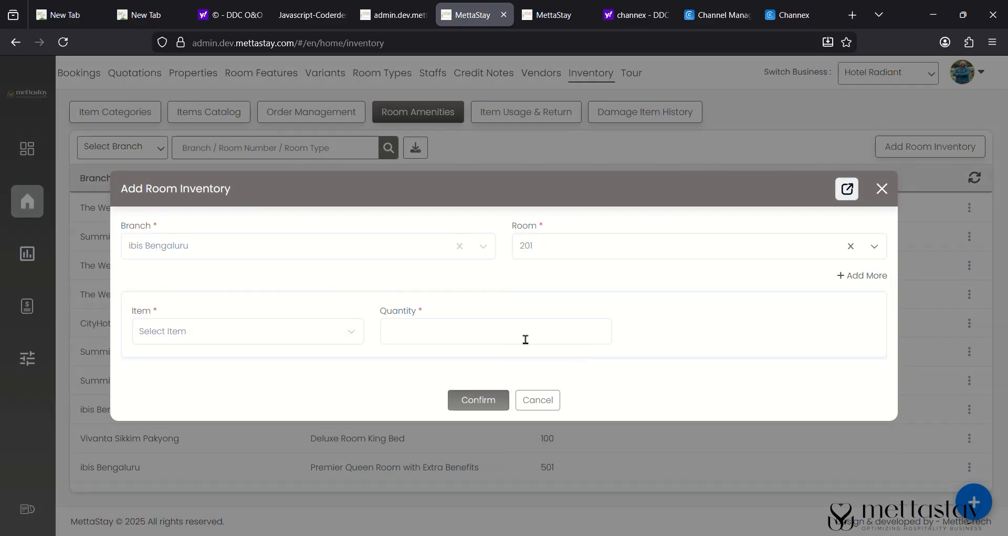
- Set the item to Chair with quantity 4 and confirm the entry
{"action": "left_click", "coordinate": [284, 328]}
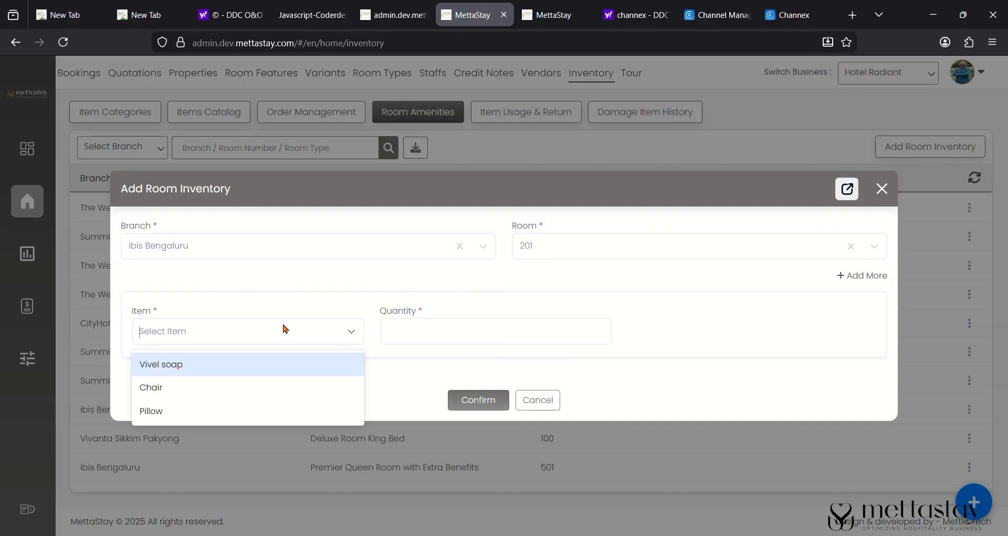
{"action": "left_click", "coordinate": [271, 399]}
{"action": "left_click", "coordinate": [416, 331]}
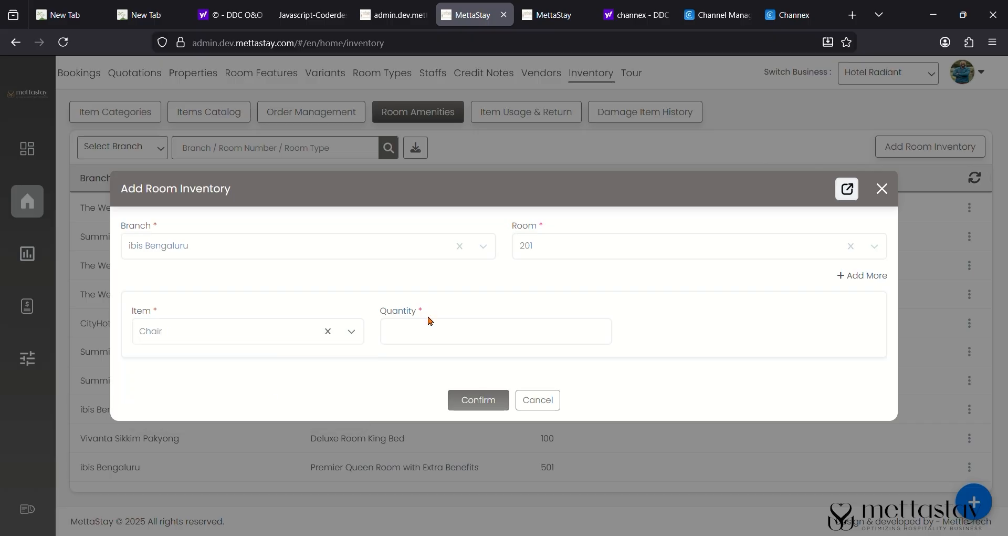
{"action": "type", "text": "4"}
{"action": "left_click", "coordinate": [469, 403]}
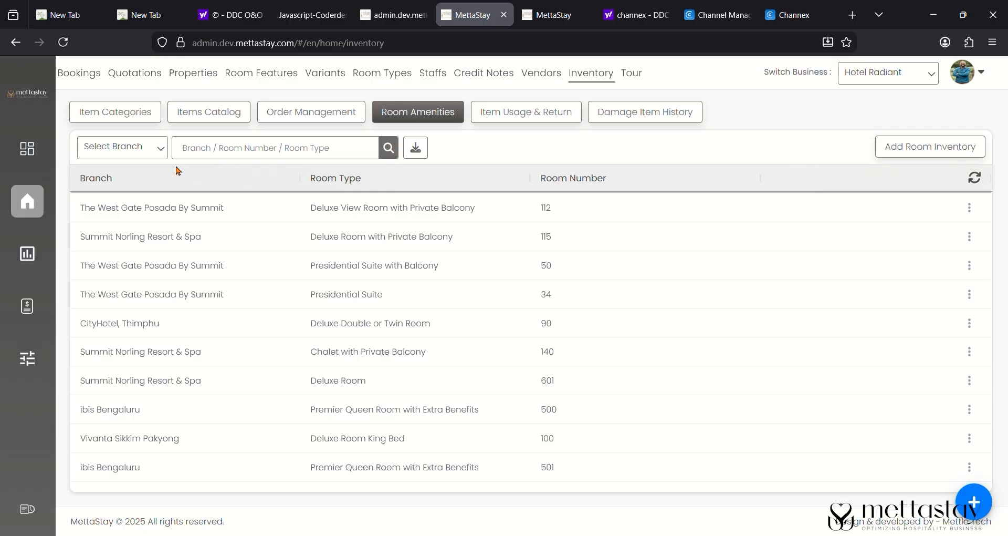
- Filter the room amenities list to ibis Bengaluru and view the Item Usage & Return log
{"action": "left_click", "coordinate": [138, 148]}
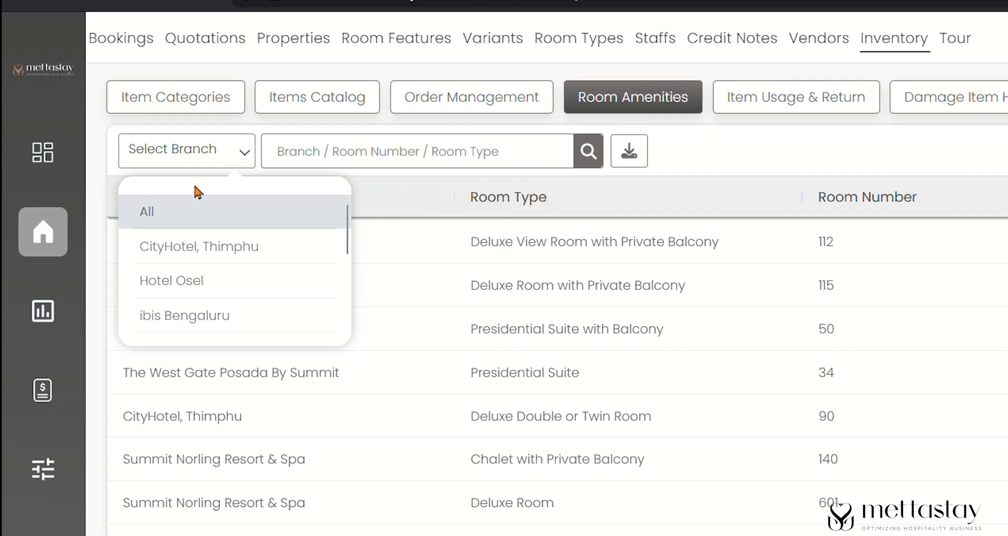
{"action": "left_click", "coordinate": [175, 316]}
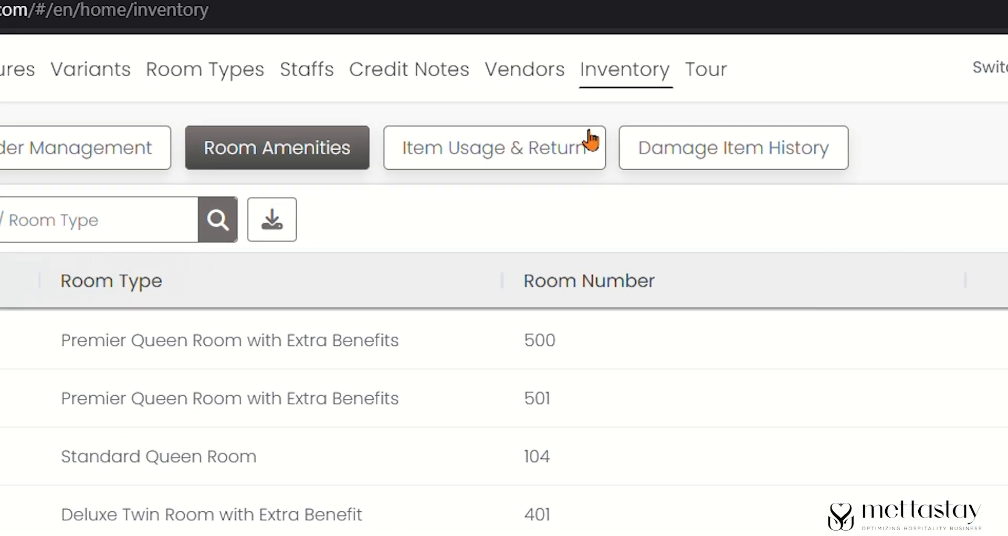
{"action": "left_click", "coordinate": [533, 166]}
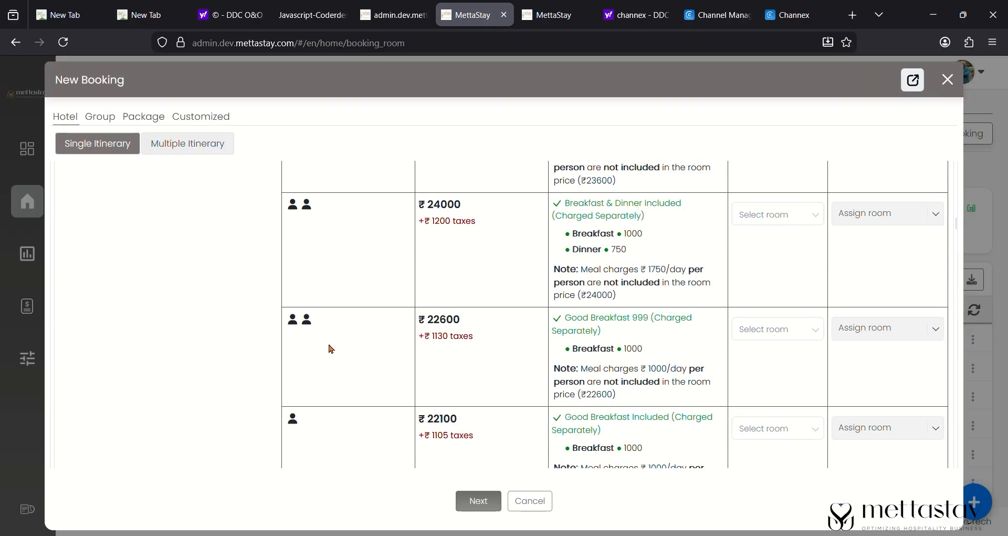
{"action": "scroll", "coordinate": [367, 342], "scroll_direction": "down", "scroll_amount": 2}
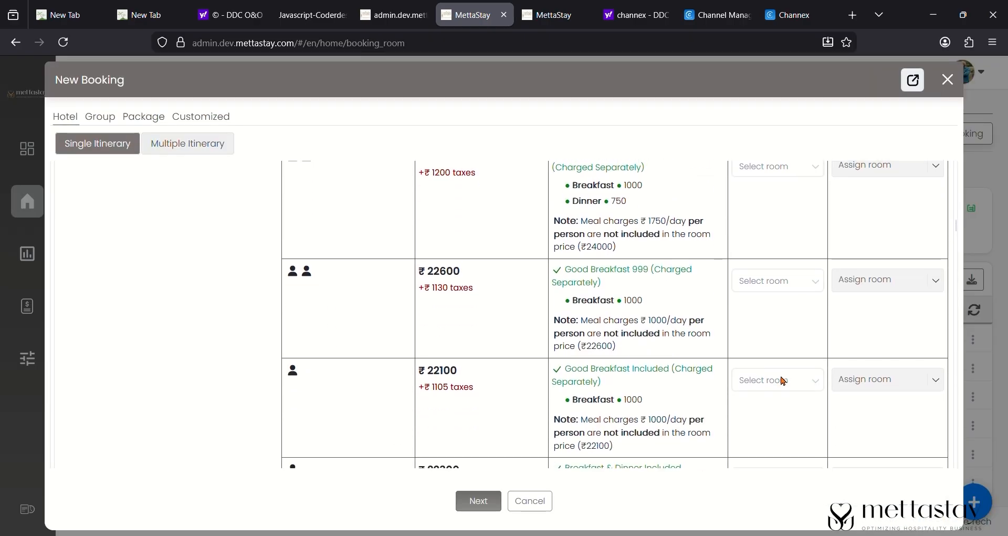
- Book one room of the third rate option, assign room 507, and confirm the booking
{"action": "left_click", "coordinate": [784, 380]}
{"action": "left_click", "coordinate": [770, 411]}
{"action": "left_click", "coordinate": [861, 512]}
{"action": "left_click", "coordinate": [491, 509]}
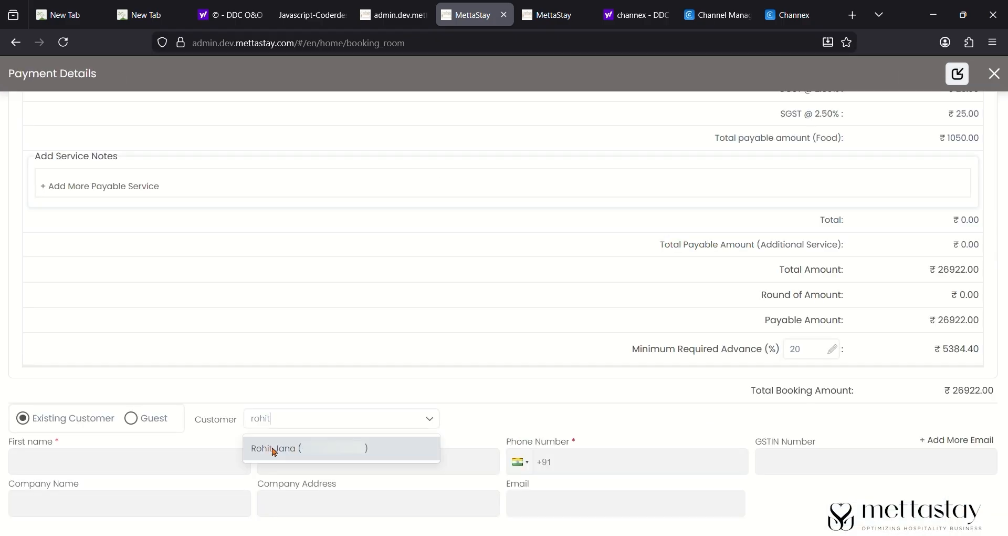
{"action": "left_click", "coordinate": [274, 451]}
{"action": "scroll", "coordinate": [383, 306], "scroll_direction": "up", "scroll_amount": 10}
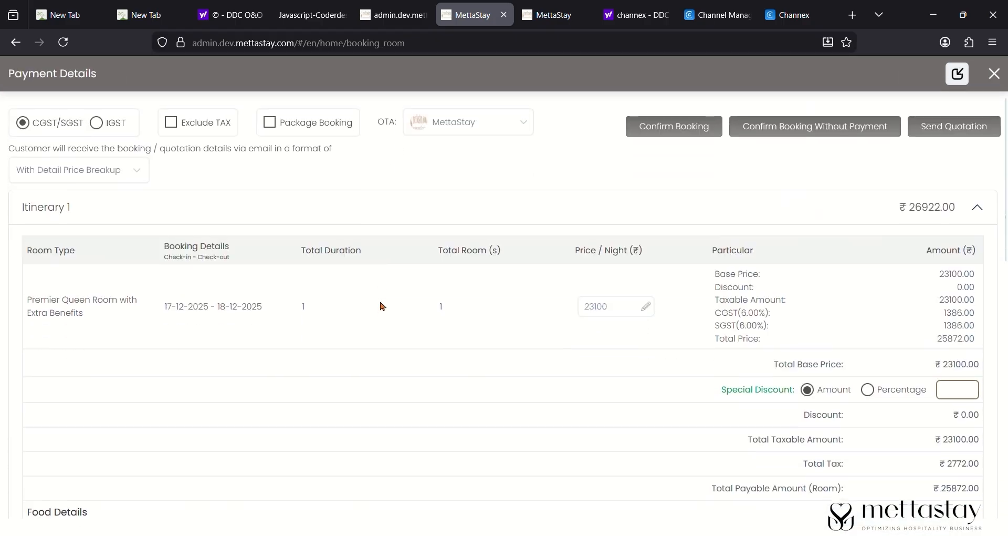
{"action": "scroll", "coordinate": [381, 306], "scroll_direction": "down", "scroll_amount": 1}
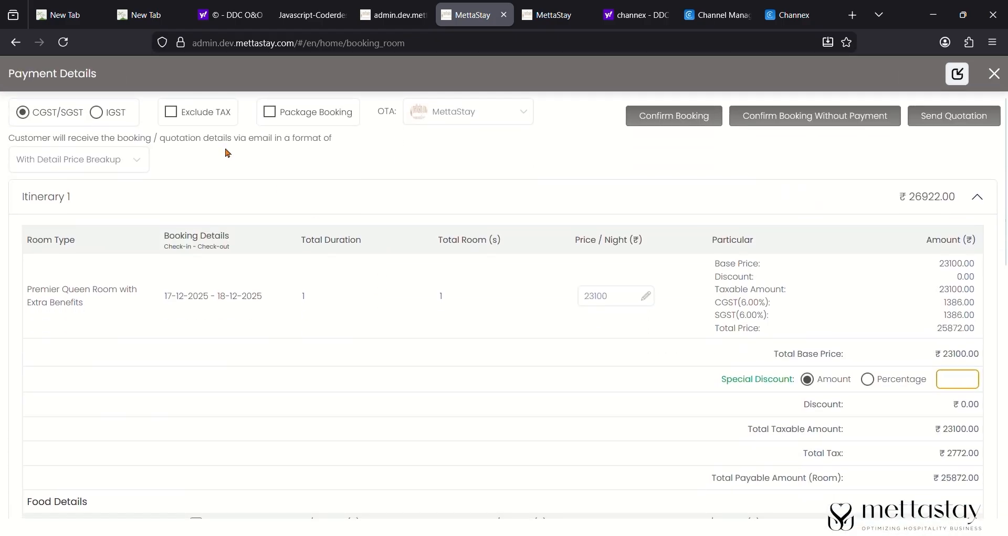
{"action": "left_click", "coordinate": [701, 119]}
- Record the ₹26922.00 cash payment at 11:28 with the comment 'Thank you'
{"action": "left_click", "coordinate": [420, 312]}
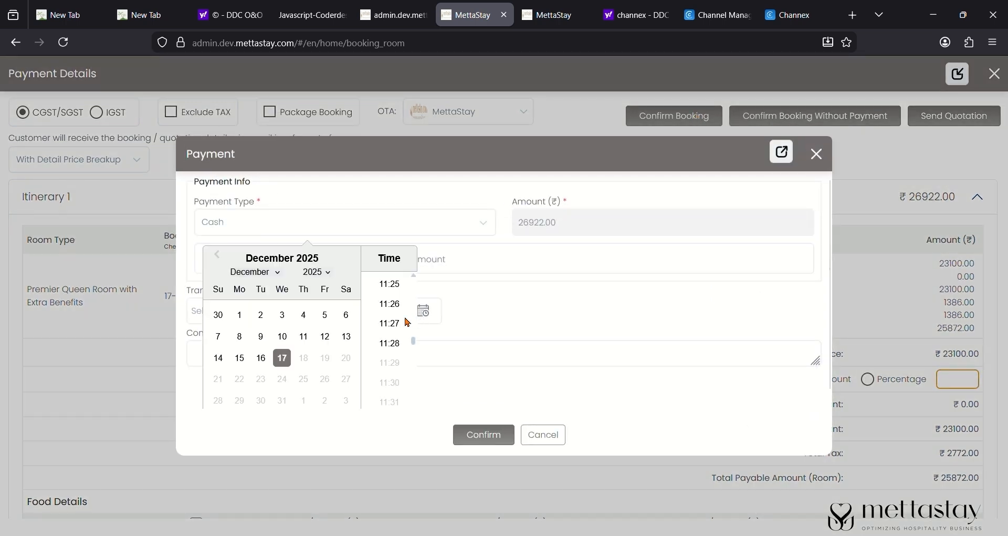
{"action": "left_click", "coordinate": [389, 342]}
{"action": "left_click", "coordinate": [381, 361]}
{"action": "type", "text": "Thank you"}
{"action": "left_click", "coordinate": [499, 434]}
- Find the new booking by its pasted ID and confirm its check-in
{"action": "left_click", "coordinate": [621, 315]}
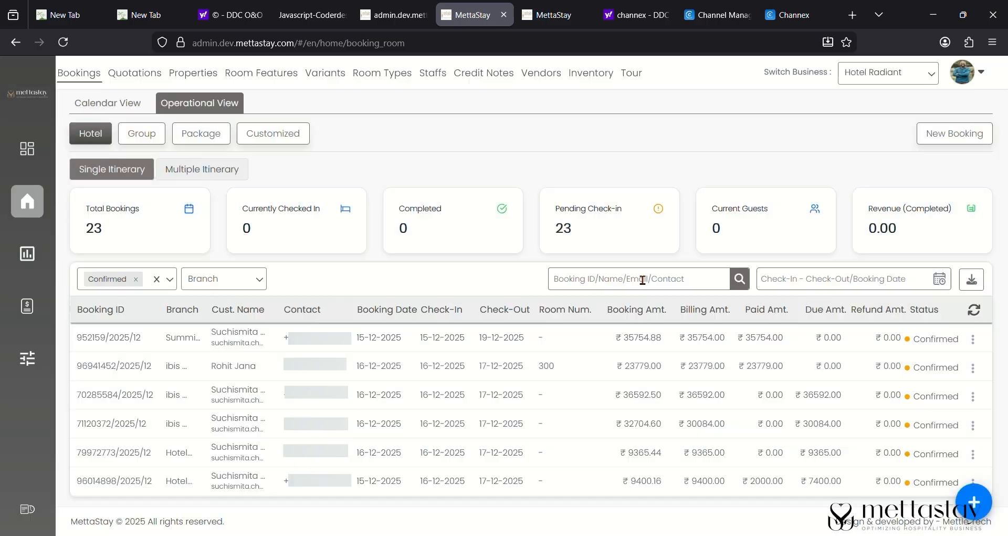
{"action": "key", "text": "Return"}
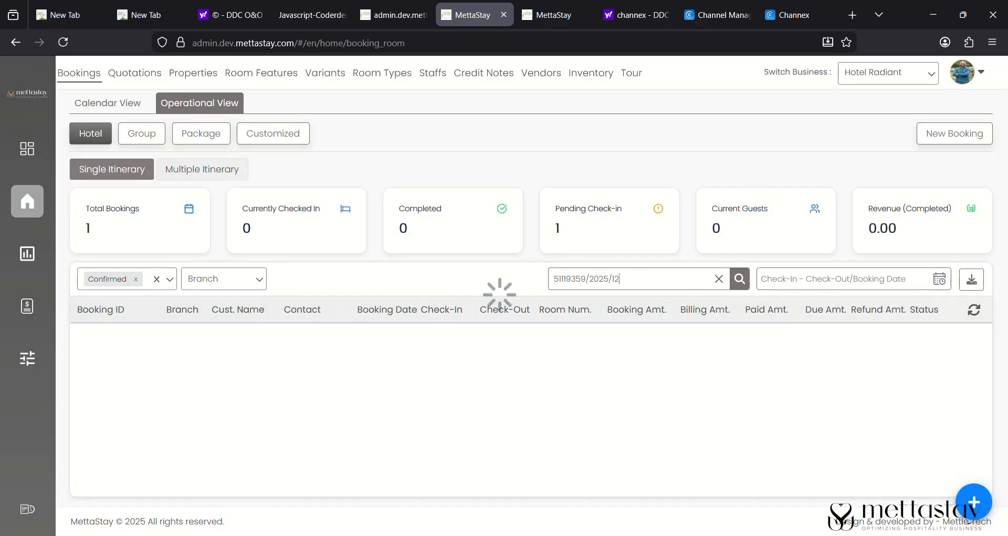
{"action": "left_click", "coordinate": [973, 339]}
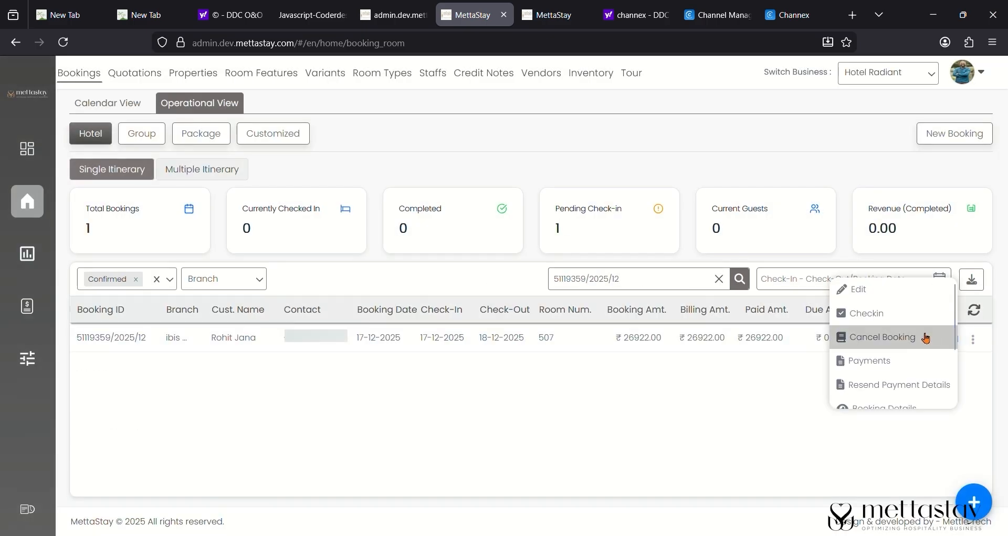
{"action": "left_click", "coordinate": [905, 319]}
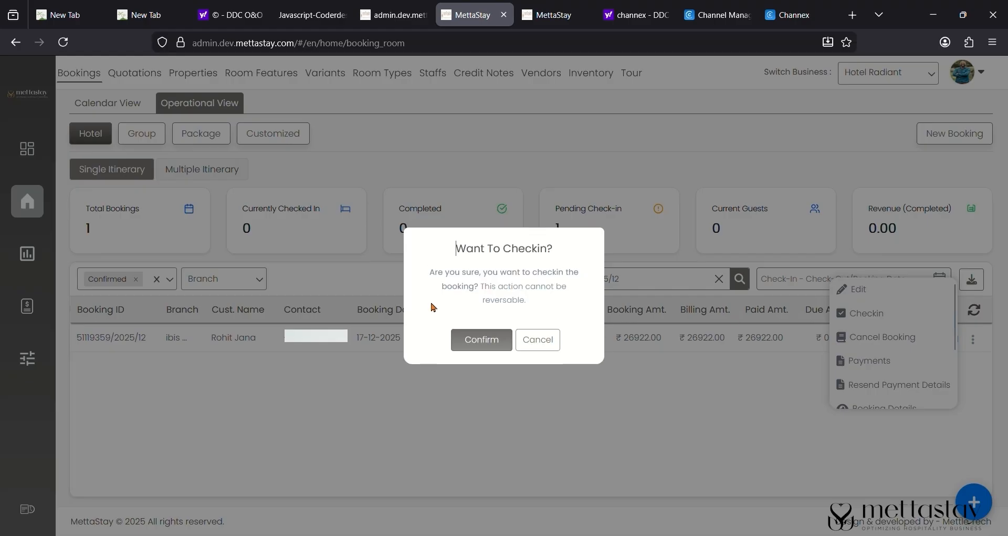
{"action": "left_click", "coordinate": [488, 345]}
- Submit guest details: the guest's name, age 28, Aadhaar card and its identity number
{"action": "type", "text": "Rohan"}
{"action": "left_click", "coordinate": [246, 224]}
{"action": "type", "text": "28"}
{"action": "left_click", "coordinate": [492, 209]}
{"action": "left_click", "coordinate": [476, 288]}
{"action": "left_click", "coordinate": [596, 219]}
{"action": "type", "text": "[masked]"}
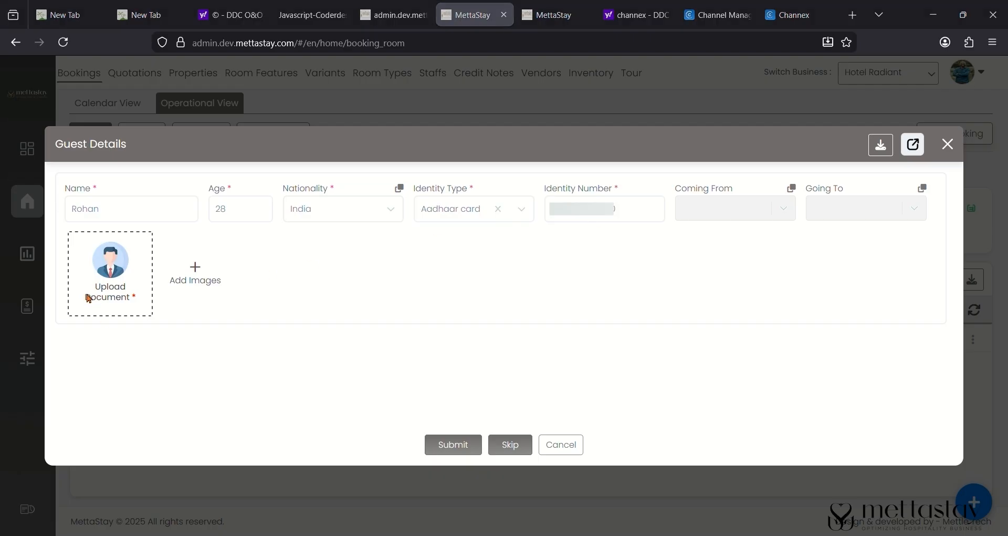
{"action": "left_click", "coordinate": [461, 444]}
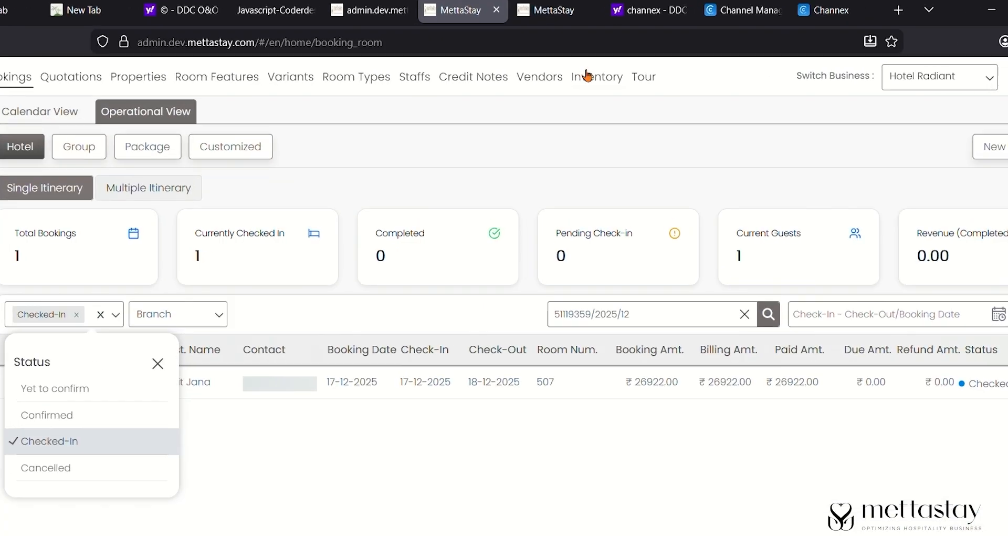
{"action": "left_click", "coordinate": [591, 74]}
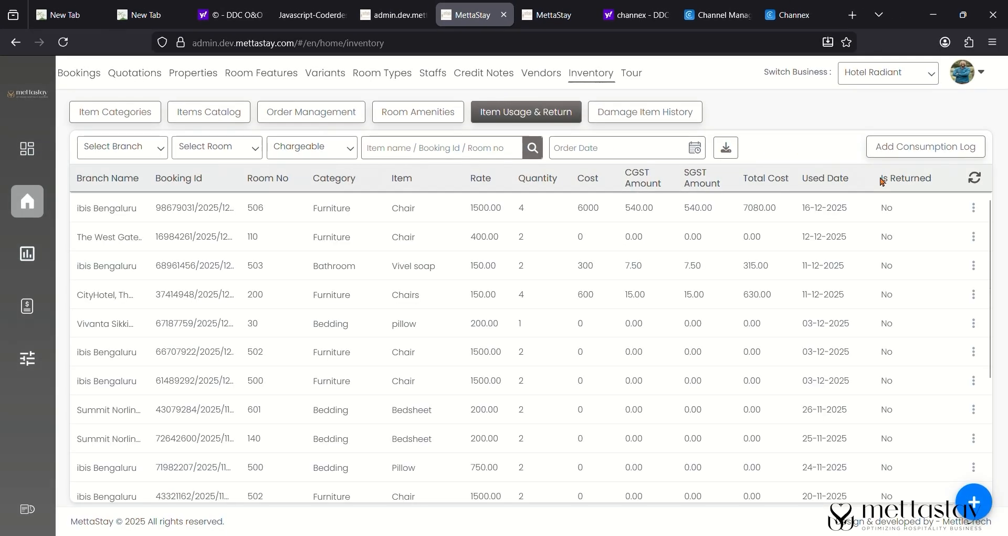
- Start a consumption log for ibis Bengaluru room 507 in the Bathroom category
{"action": "left_click", "coordinate": [906, 161]}
{"action": "left_click", "coordinate": [323, 309]}
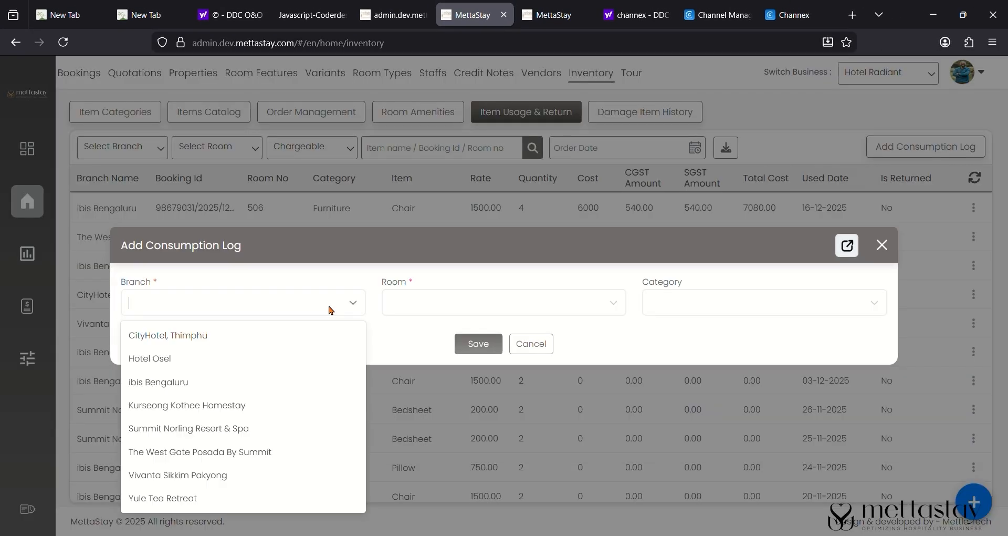
{"action": "left_click", "coordinate": [241, 385]}
{"action": "left_click", "coordinate": [414, 305]}
{"action": "scroll", "coordinate": [439, 445], "scroll_direction": "down", "scroll_amount": 5}
{"action": "type", "text": "507"}
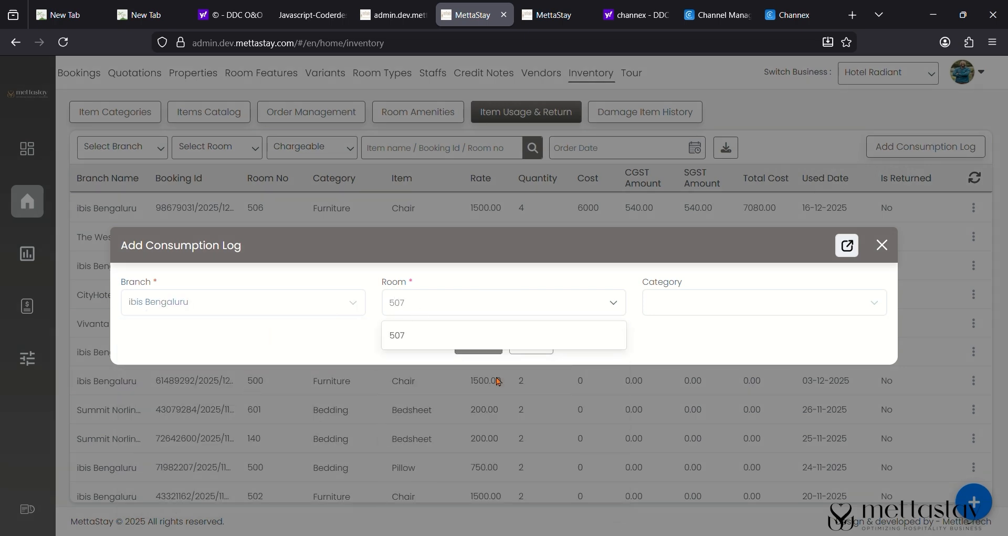
{"action": "left_click", "coordinate": [530, 334]}
{"action": "left_click", "coordinate": [678, 286]}
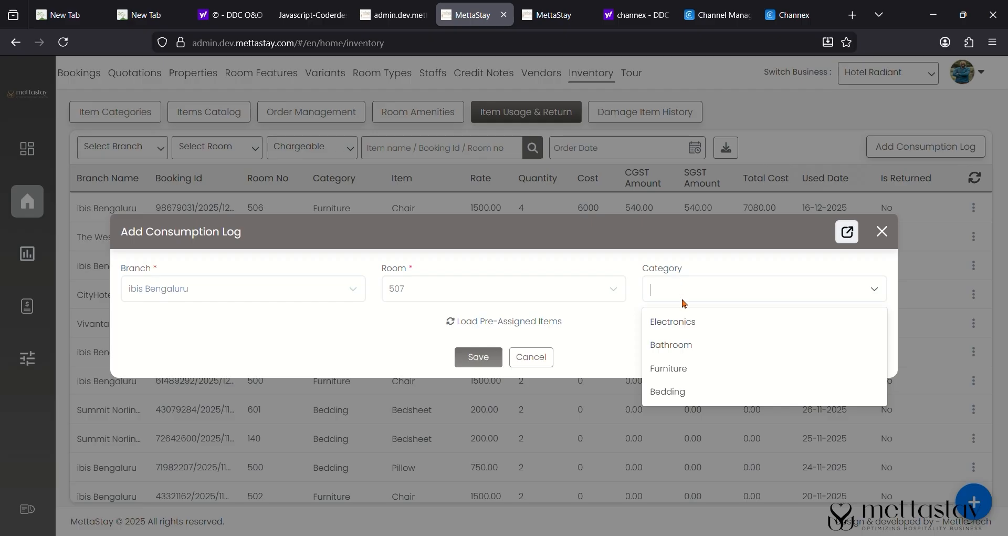
{"action": "left_click", "coordinate": [685, 344]}
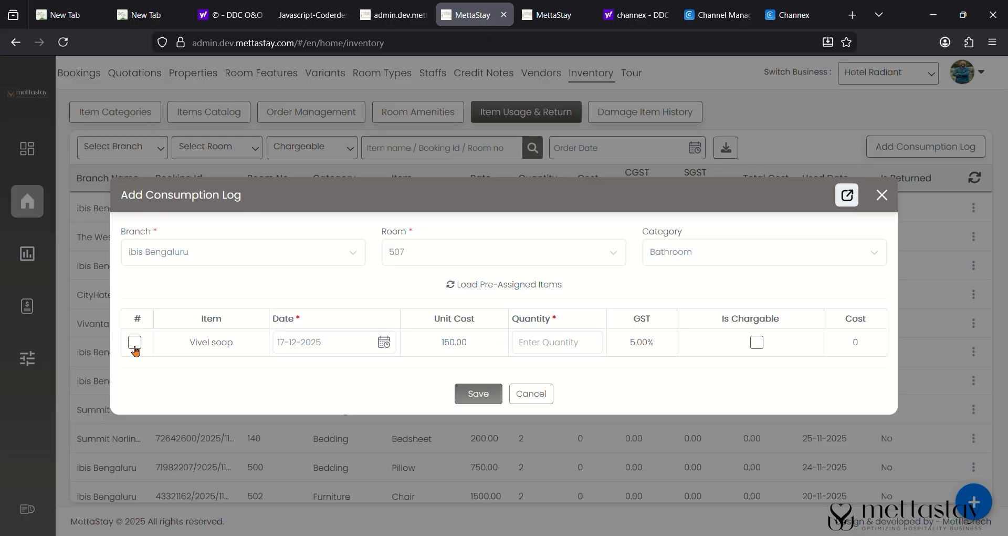
- Log 4 Vivel soaps as chargeable and save the entry
{"action": "left_click", "coordinate": [136, 344]}
{"action": "type", "text": "4"}
{"action": "left_click", "coordinate": [757, 344]}
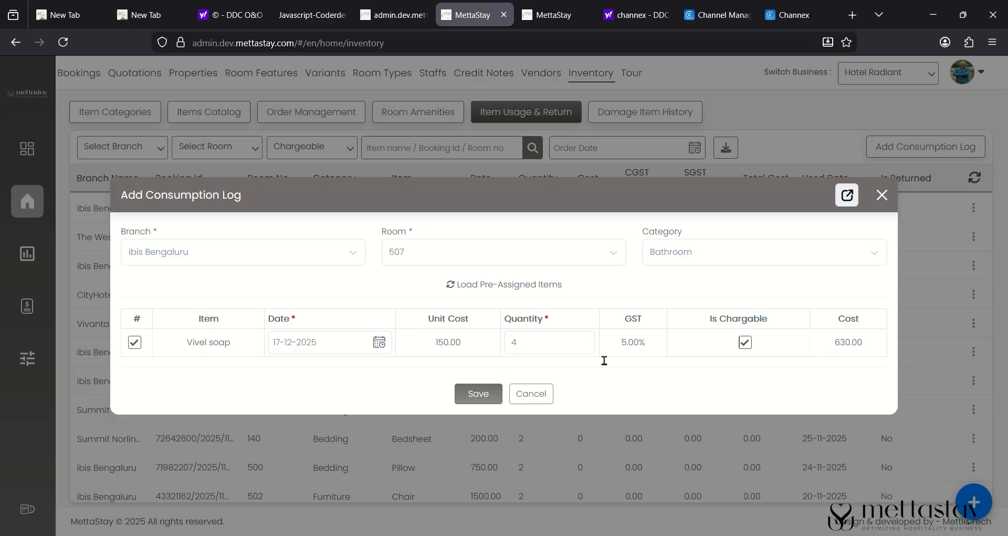
{"action": "left_click", "coordinate": [476, 398]}
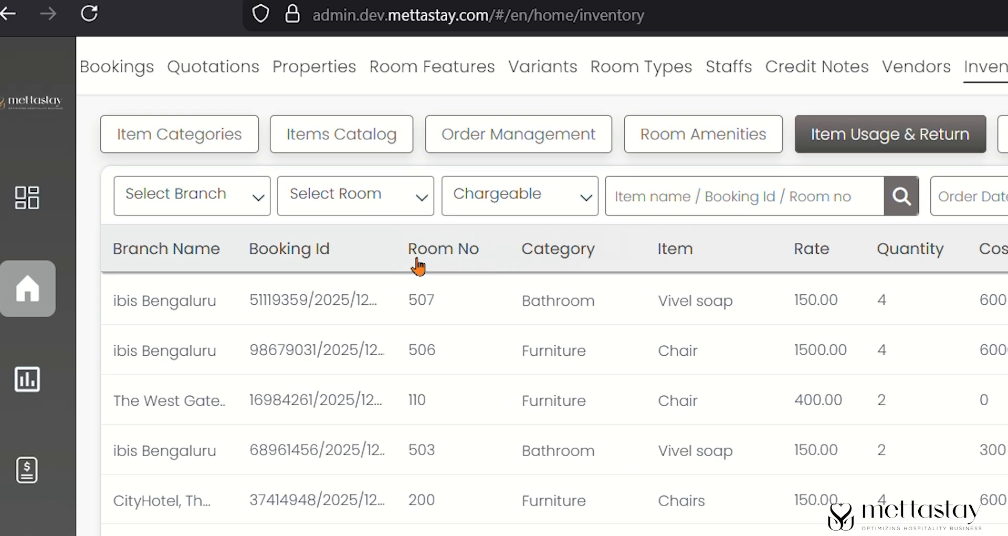
{"action": "left_click", "coordinate": [147, 72]}
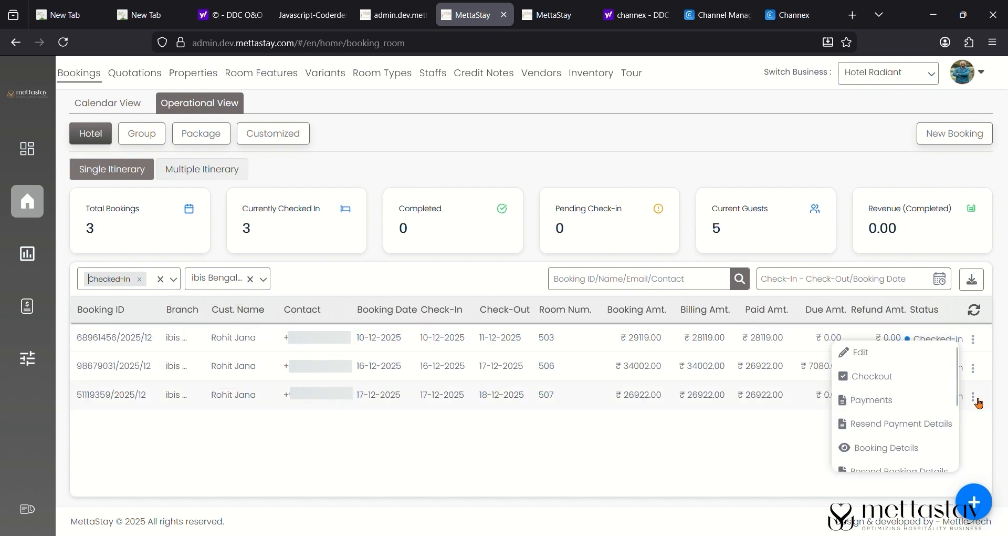
- Settle room 507's Vivel soap with 2 found/used out of 4 and submit
{"action": "scroll", "coordinate": [913, 430], "scroll_direction": "down", "scroll_amount": 2}
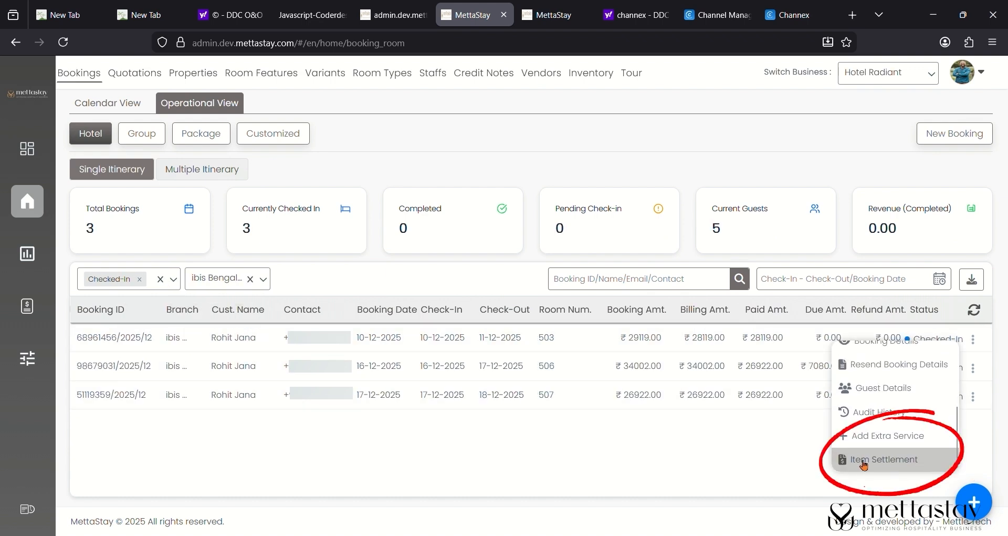
{"action": "left_click", "coordinate": [884, 460]}
{"action": "double_click", "coordinate": [507, 320]}
{"action": "left_click_drag", "start_coordinate": [286, 324], "coordinate": [187, 315]}
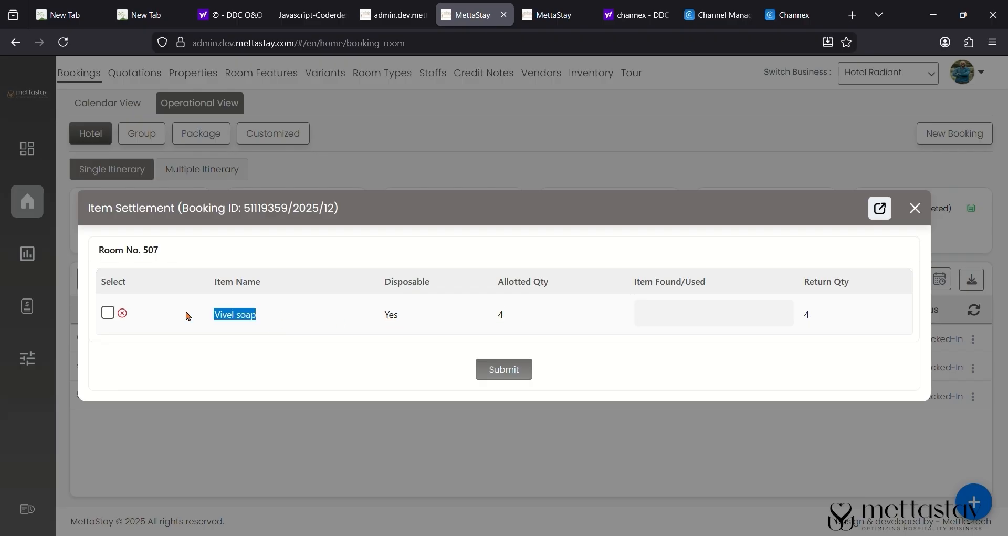
{"action": "left_click", "coordinate": [112, 315]}
{"action": "left_click", "coordinate": [109, 313]}
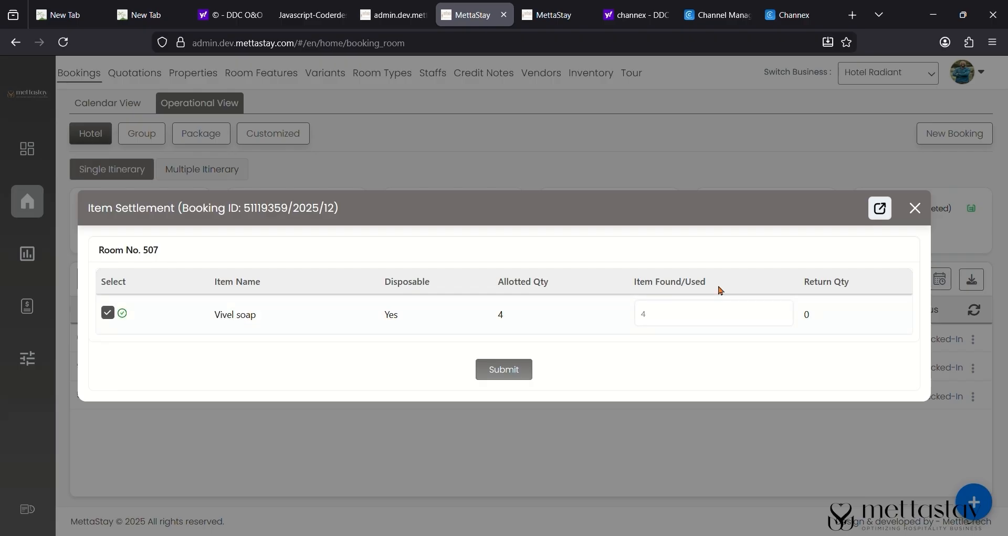
{"action": "left_click", "coordinate": [697, 318]}
{"action": "key", "text": "BackSpace"}
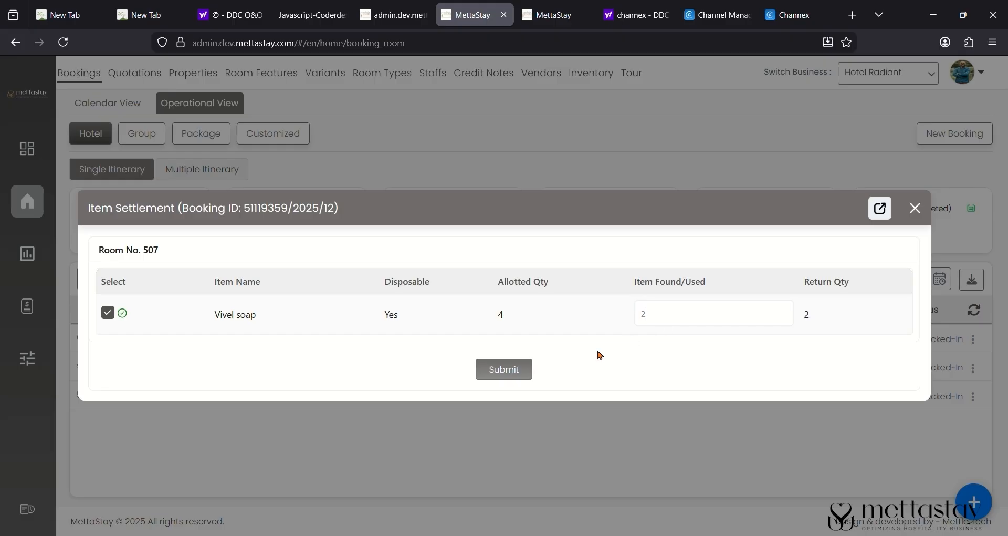
{"action": "left_click", "coordinate": [526, 370]}
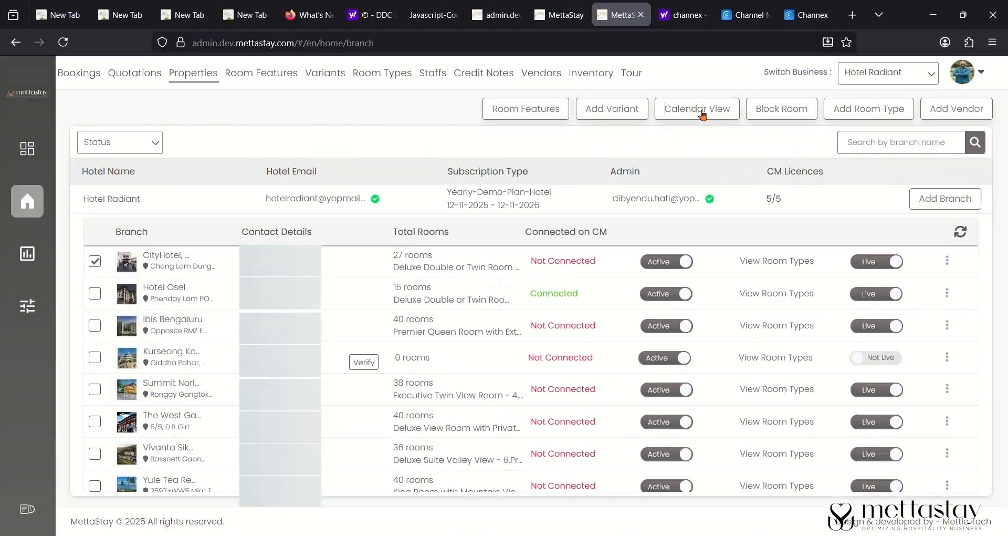
- In Calendar View, try a Dec 18–19 override at 8400, then discard it
{"action": "left_click", "coordinate": [632, 134]}
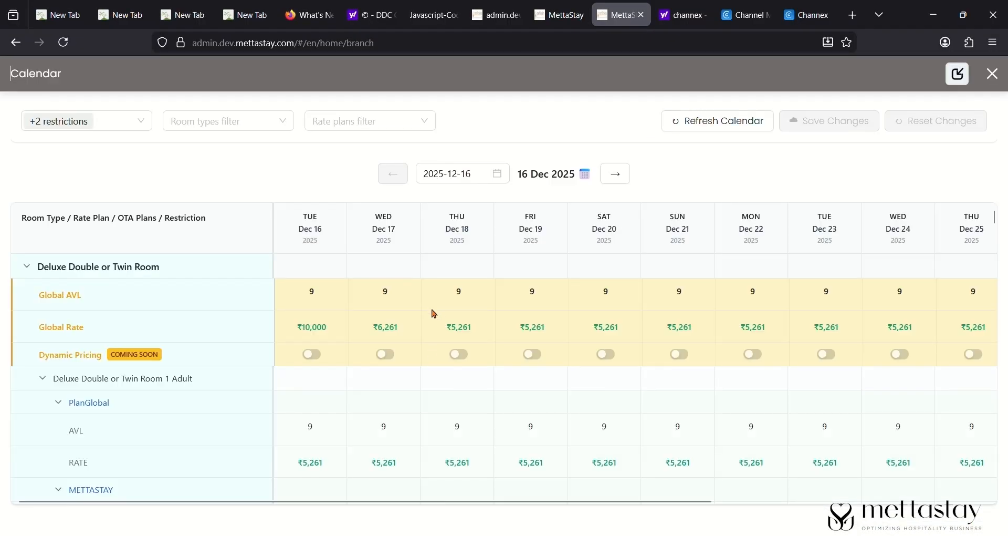
{"action": "scroll", "coordinate": [376, 405], "scroll_direction": "down", "scroll_amount": 5}
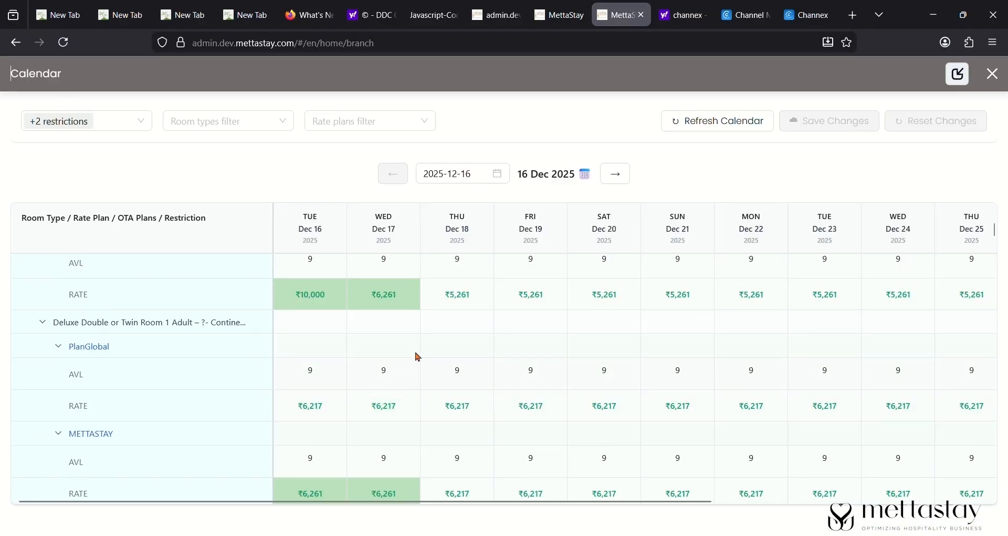
{"action": "scroll", "coordinate": [417, 355], "scroll_direction": "up", "scroll_amount": 5}
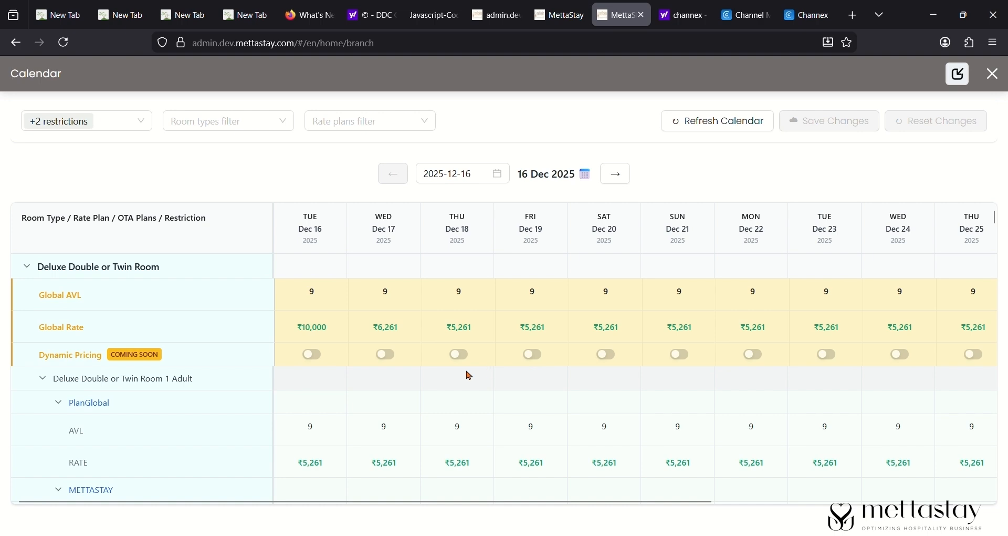
{"action": "scroll", "coordinate": [469, 376], "scroll_direction": "down", "scroll_amount": 6}
{"action": "scroll", "coordinate": [464, 375], "scroll_direction": "up", "scroll_amount": 4}
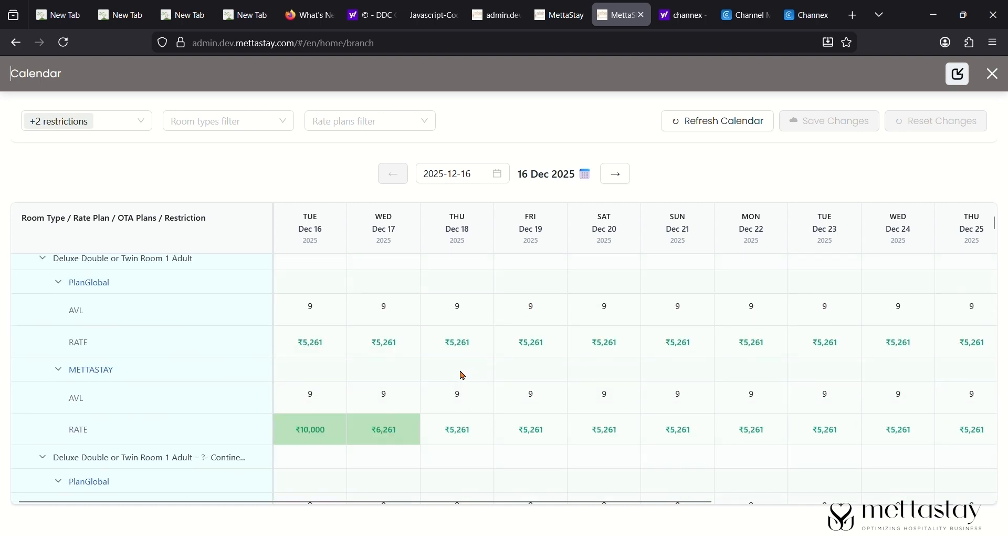
{"action": "scroll", "coordinate": [463, 375], "scroll_direction": "up", "scroll_amount": 3}
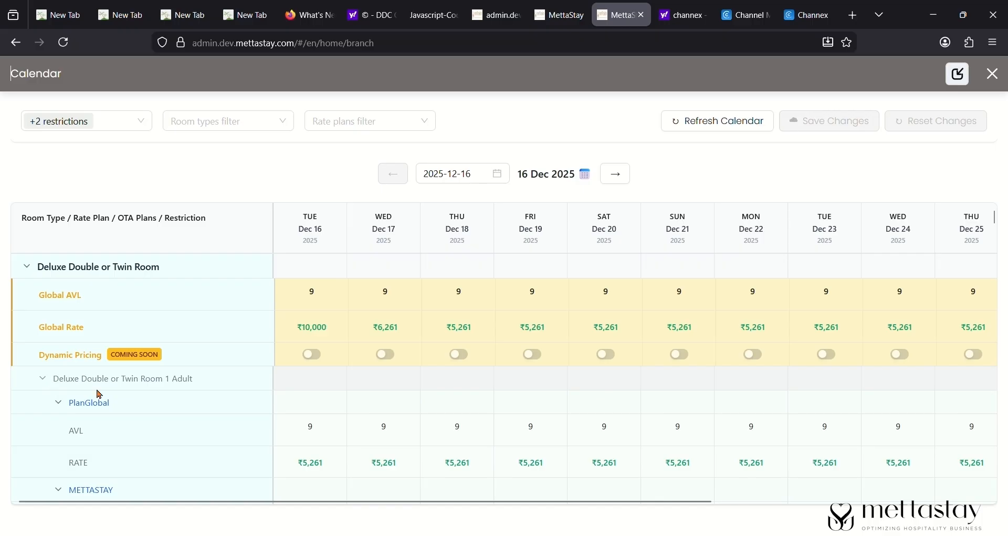
{"action": "scroll", "coordinate": [458, 402], "scroll_direction": "down", "scroll_amount": 1}
{"action": "left_click", "coordinate": [458, 402]}
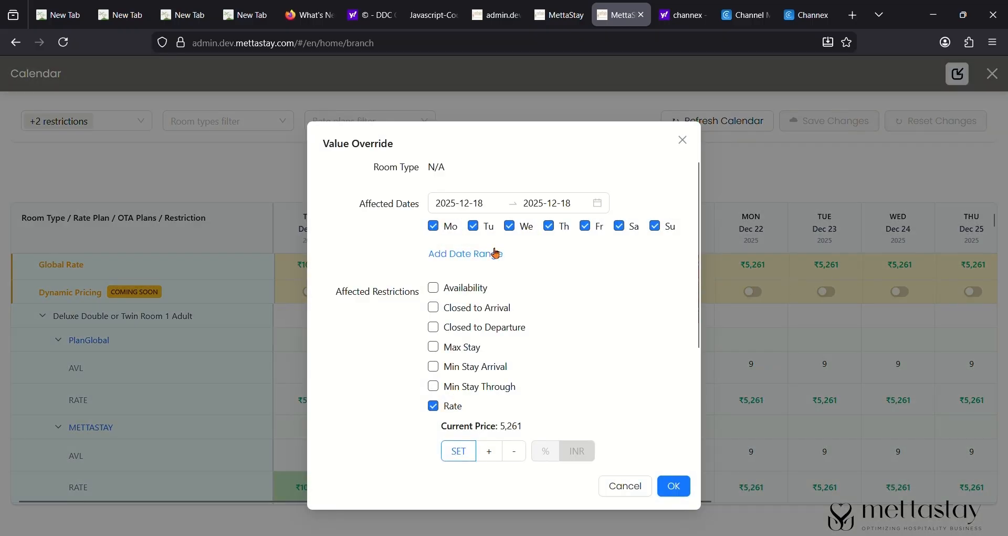
{"action": "left_click", "coordinate": [577, 209]}
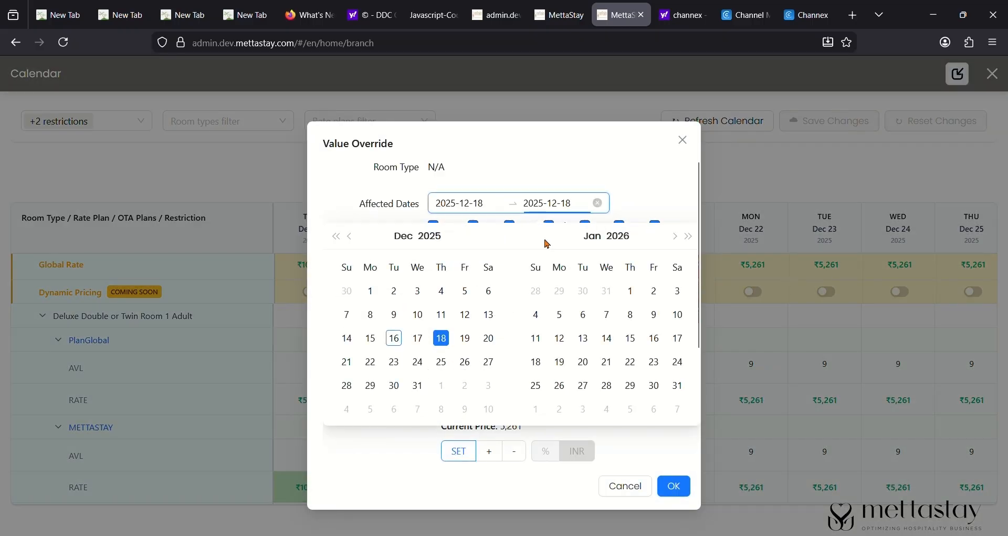
{"action": "left_click", "coordinate": [465, 341]}
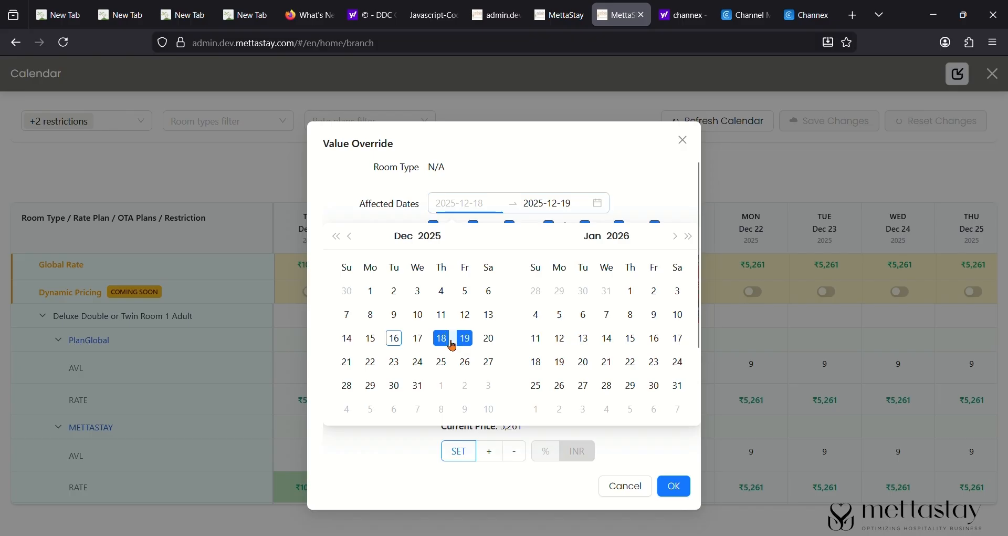
{"action": "scroll", "coordinate": [501, 373], "scroll_direction": "down", "scroll_amount": 3}
{"action": "left_click_drag", "start_coordinate": [487, 338], "coordinate": [447, 340]}
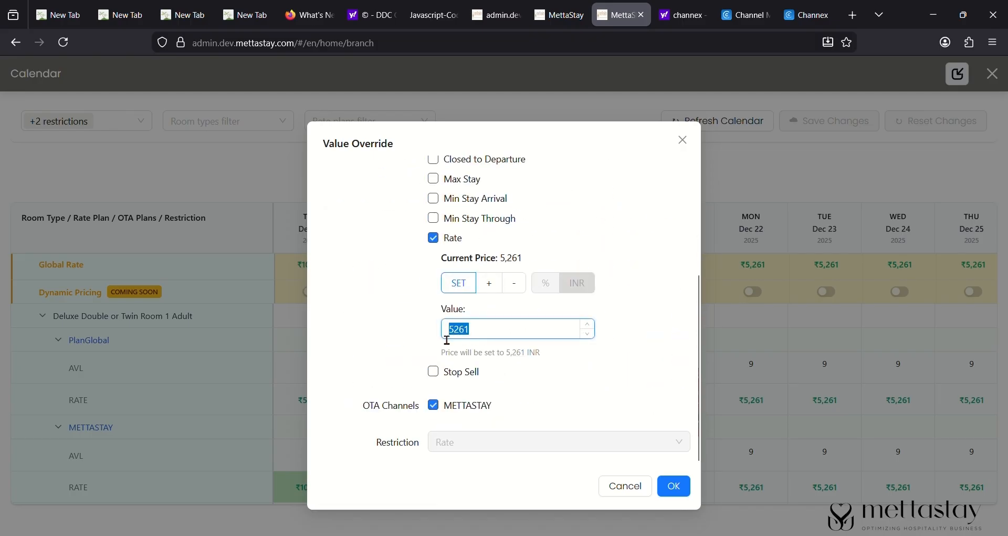
{"action": "type", "text": "8400"}
{"action": "scroll", "coordinate": [472, 257], "scroll_direction": "up", "scroll_amount": 3}
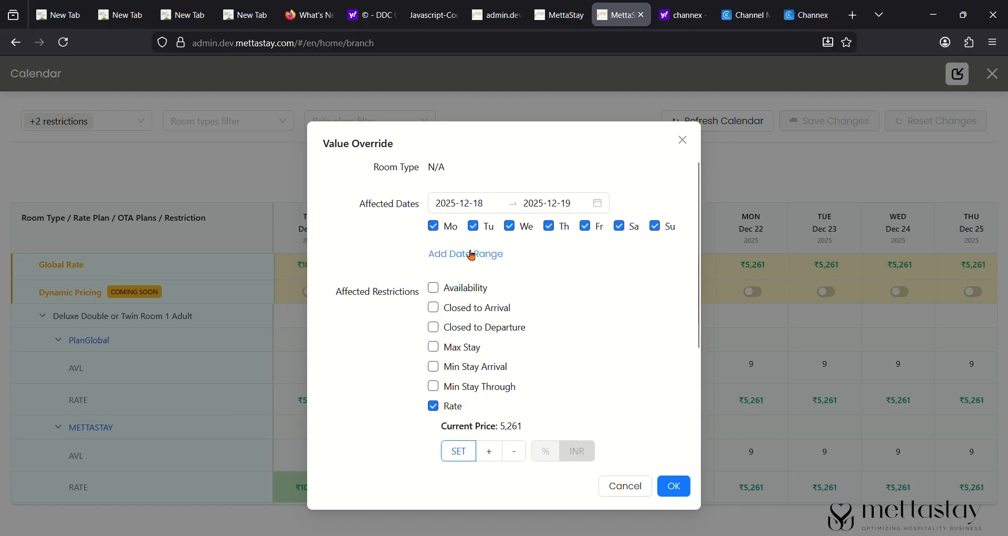
{"action": "left_click", "coordinate": [683, 140]}
- Reopen the Dec 18 rate override and replace the 5261 value with 8000
{"action": "left_click", "coordinate": [458, 401]}
{"action": "left_click_drag", "start_coordinate": [321, 143], "coordinate": [419, 151]}
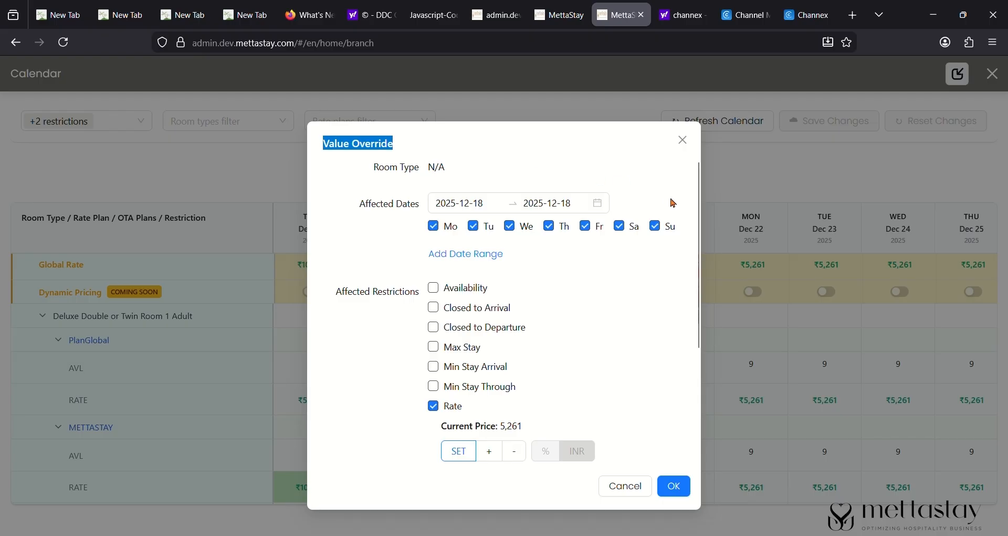
{"action": "scroll", "coordinate": [576, 285], "scroll_direction": "down", "scroll_amount": 3}
{"action": "left_click", "coordinate": [487, 337]}
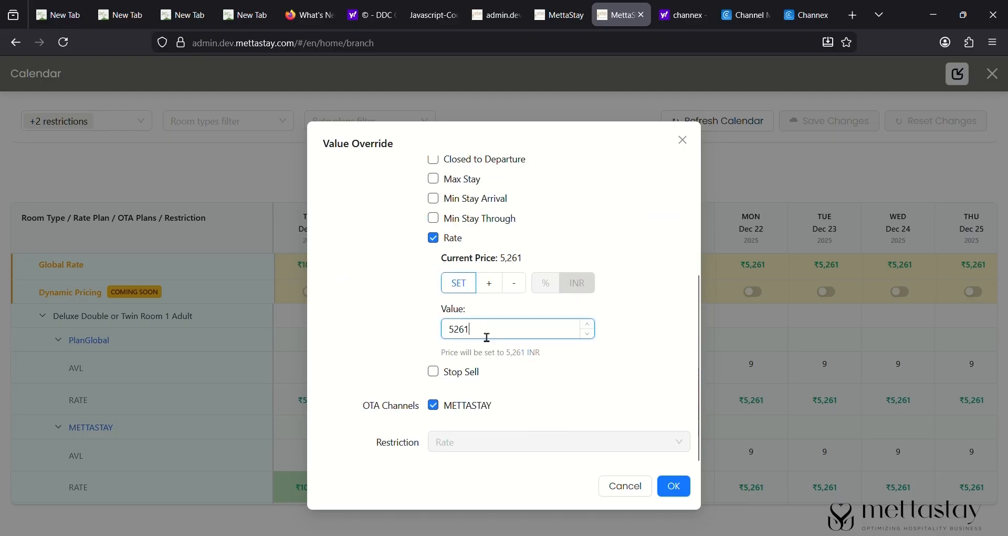
{"action": "key", "text": "ctrl+a"}
{"action": "type", "text": "8000"}
- Try the +, % and − override modes, previewing a 10% reduction to 4,734.9
{"action": "left_click", "coordinate": [497, 287]}
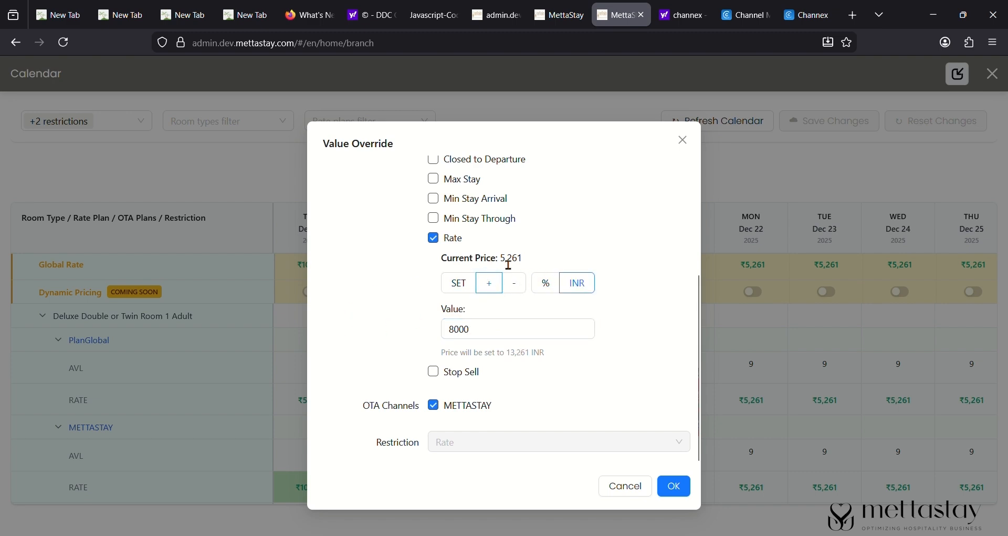
{"action": "double_click", "coordinate": [510, 264]}
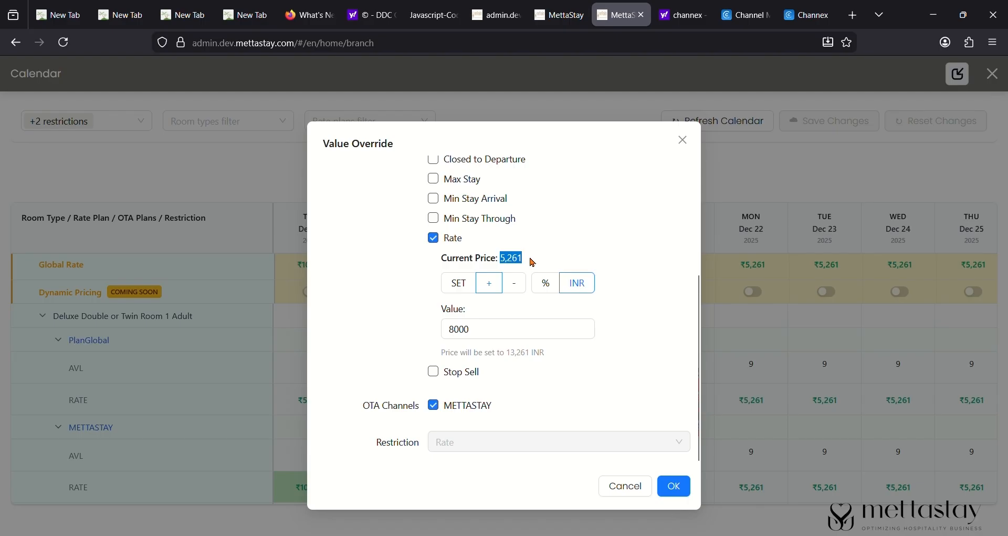
{"action": "left_click", "coordinate": [547, 286]}
{"action": "left_click", "coordinate": [483, 337]}
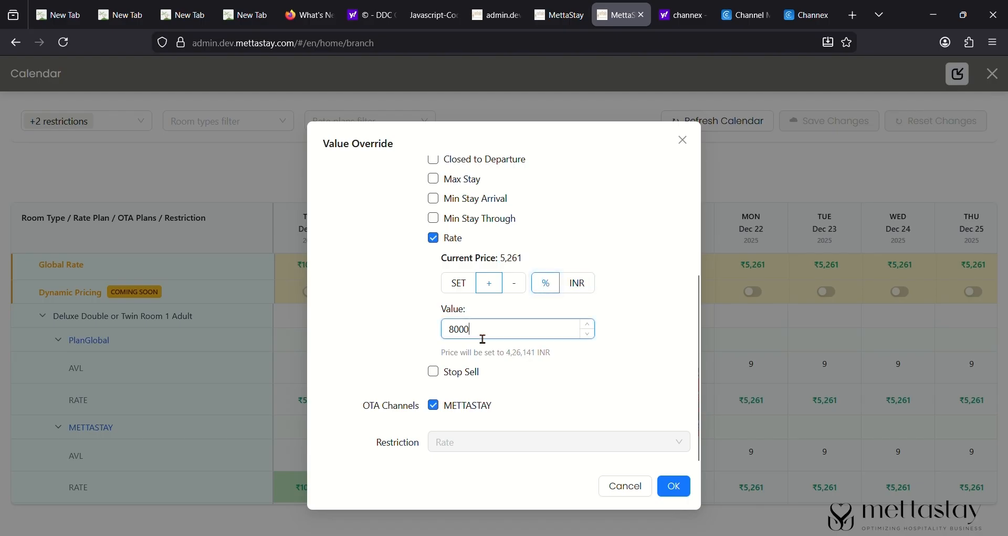
{"action": "key", "text": "BackSpace"}
{"action": "key", "text": "BackSpace"}
{"action": "key", "text": "BackSpace"}
{"action": "key", "text": "BackSpace"}
{"action": "type", "text": "10"}
{"action": "left_click", "coordinate": [516, 284]}
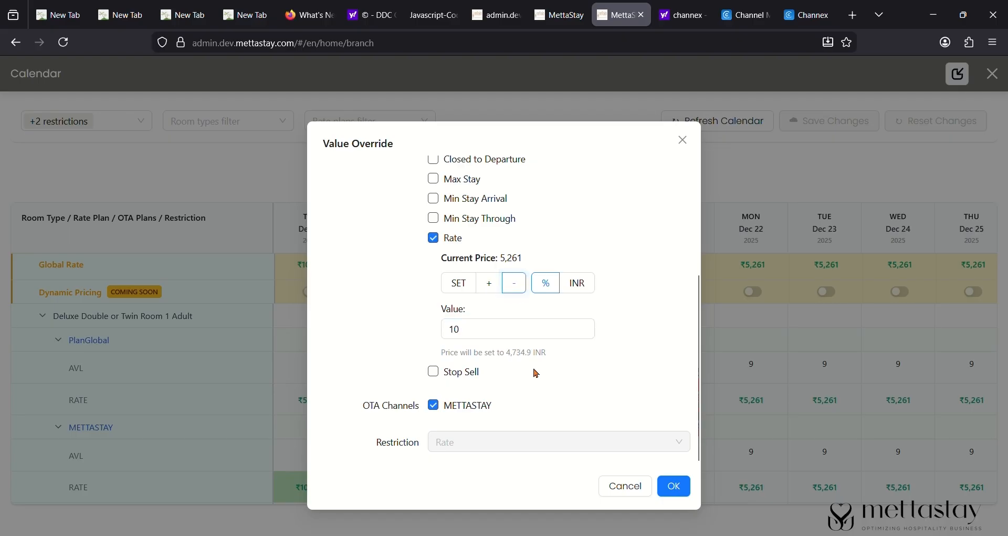
{"action": "left_click_drag", "start_coordinate": [506, 352], "coordinate": [537, 353]}
{"action": "left_click", "coordinate": [477, 336]}
{"action": "key", "text": "BackSpace"}
- Switch back to SET with value 8000, apply the override and save changes
{"action": "key", "text": "BackSpace"}
{"action": "type", "text": "0"}
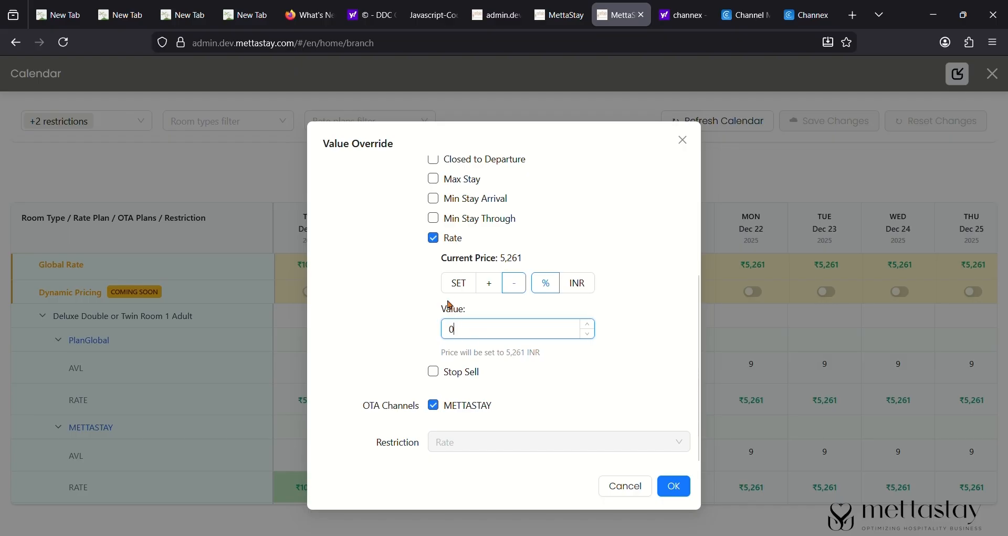
{"action": "left_click", "coordinate": [458, 283]}
{"action": "left_click", "coordinate": [481, 331]}
{"action": "key", "text": "BackSpace"}
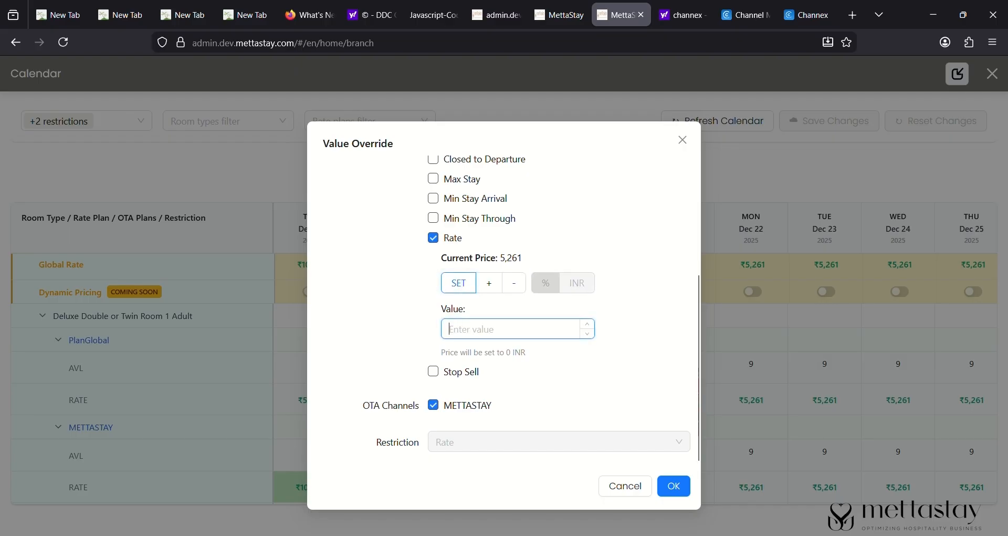
{"action": "type", "text": "8000"}
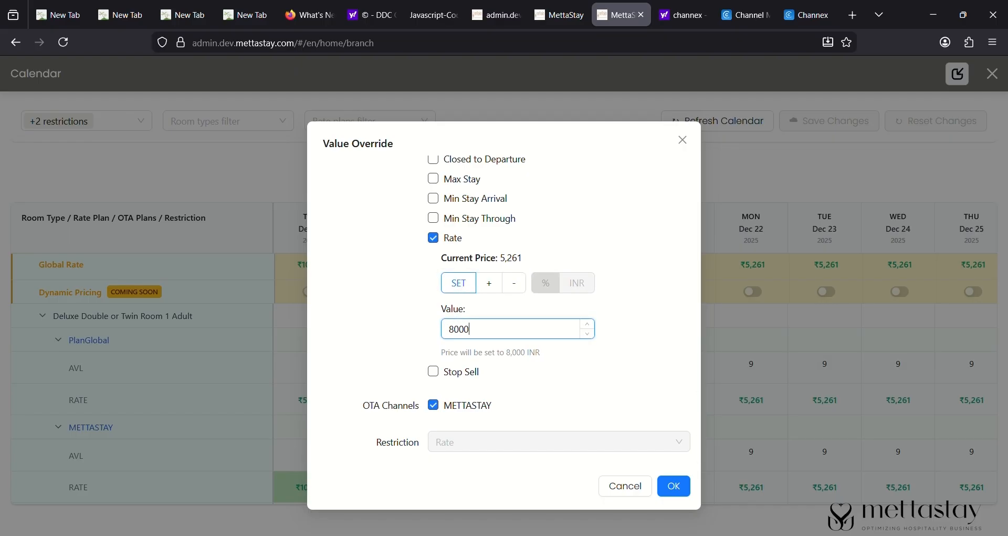
{"action": "left_click", "coordinate": [673, 485]}
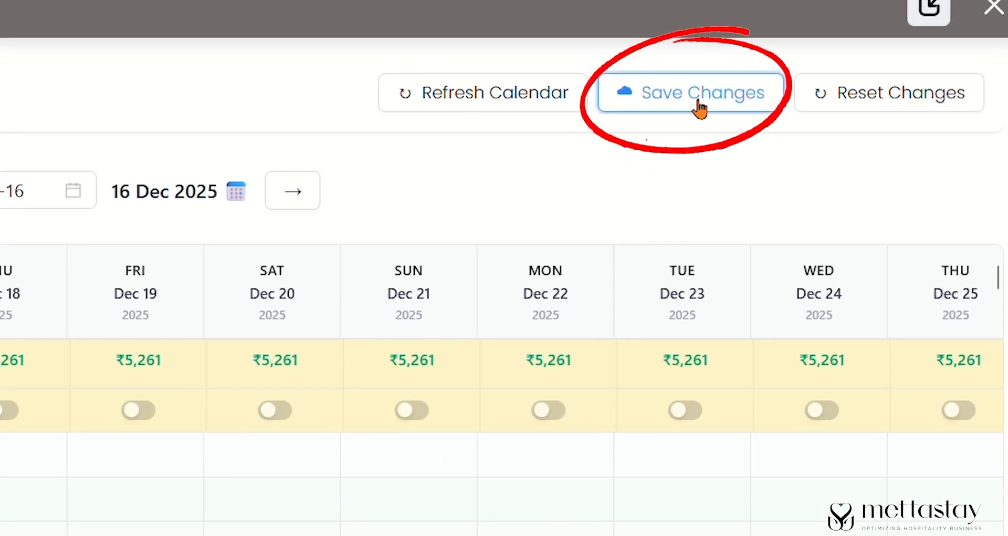
{"action": "left_click", "coordinate": [829, 122]}
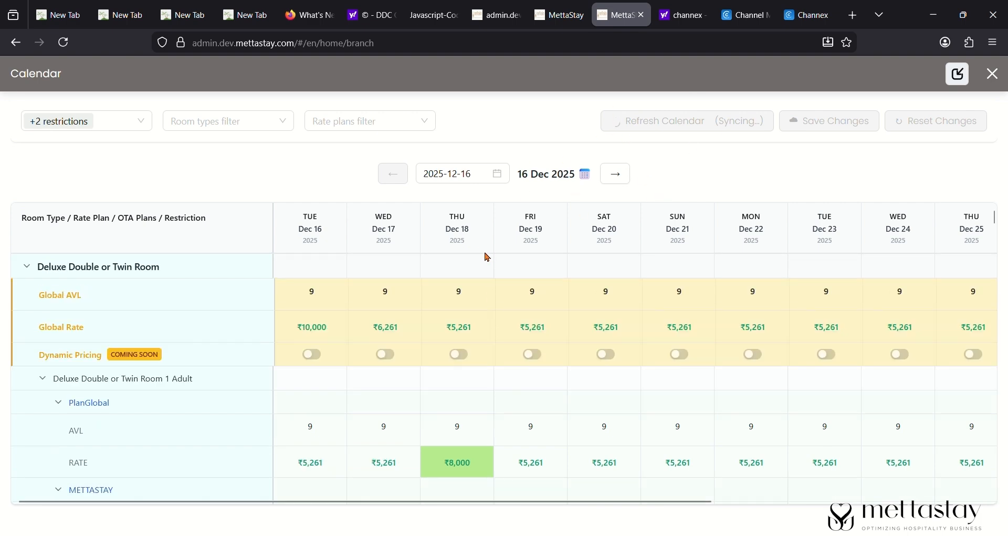
- Check the saved ₹8,000 Dec 18 rates in the calendar, then move to the Quotations tab
{"action": "scroll", "coordinate": [487, 273], "scroll_direction": "down", "scroll_amount": 3}
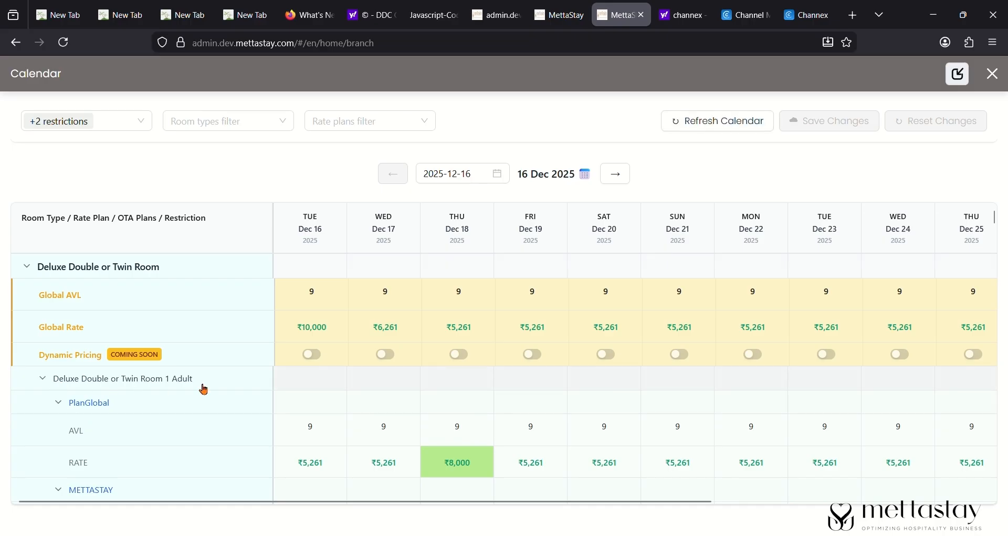
{"action": "scroll", "coordinate": [458, 368], "scroll_direction": "down", "scroll_amount": 2}
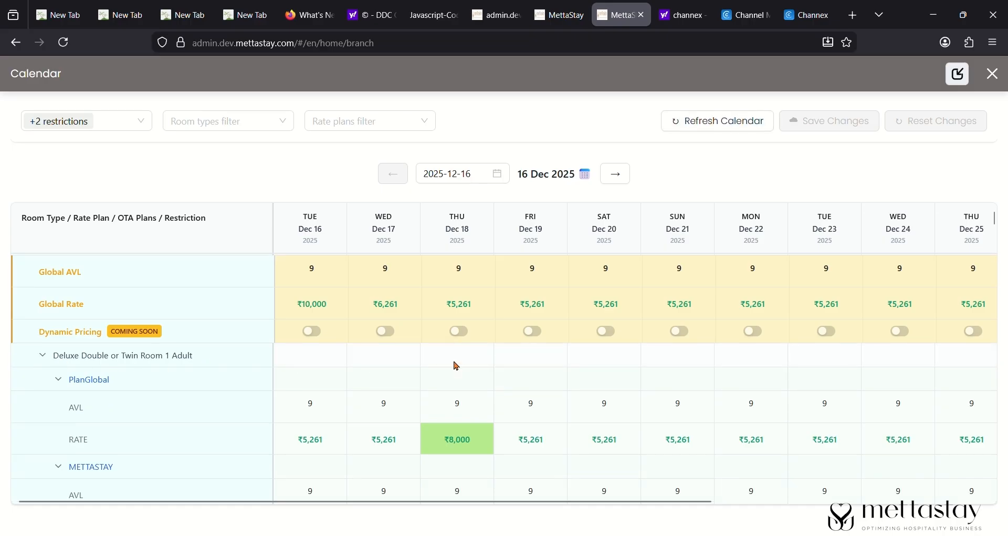
{"action": "scroll", "coordinate": [456, 366], "scroll_direction": "down", "scroll_amount": 1}
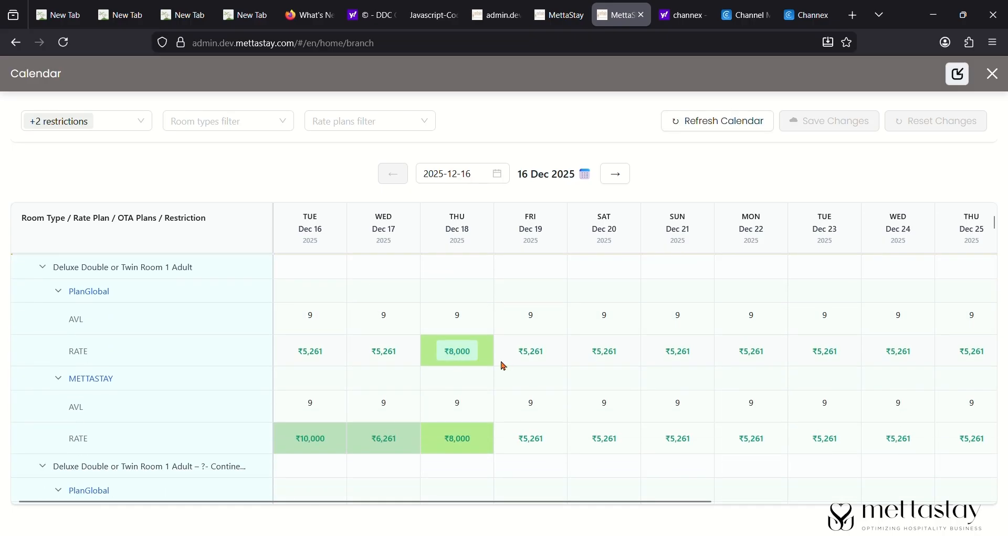
{"action": "scroll", "coordinate": [457, 361], "scroll_direction": "up", "scroll_amount": 3}
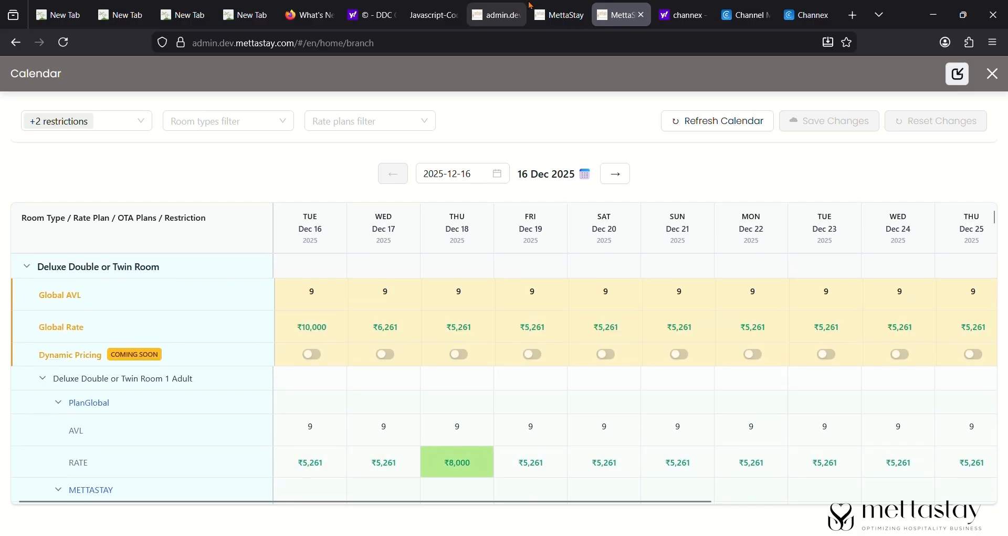
{"action": "left_click", "coordinate": [560, 6]}
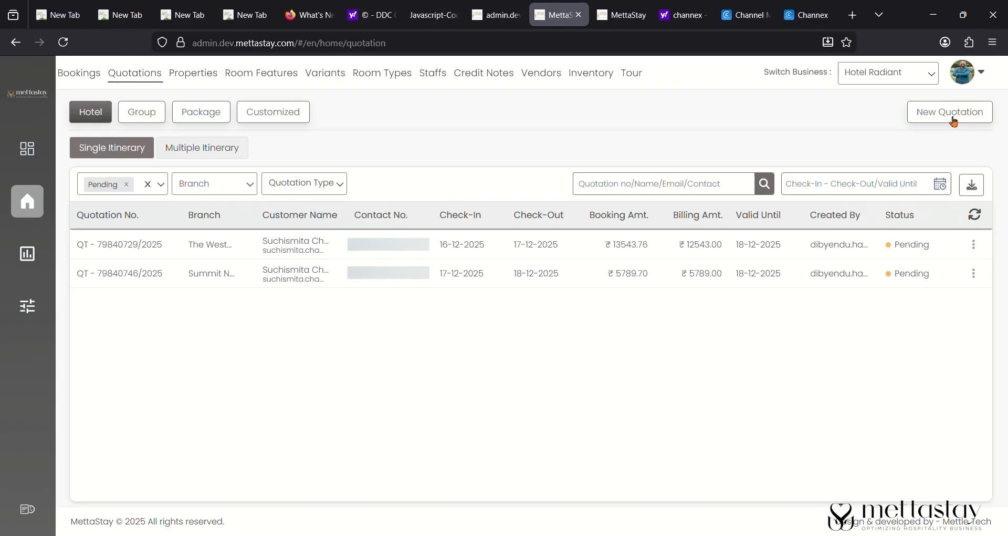
- Search a new quotation for BHUTAN, THIMPHU with an 18 December check-in
{"action": "left_click", "coordinate": [954, 117]}
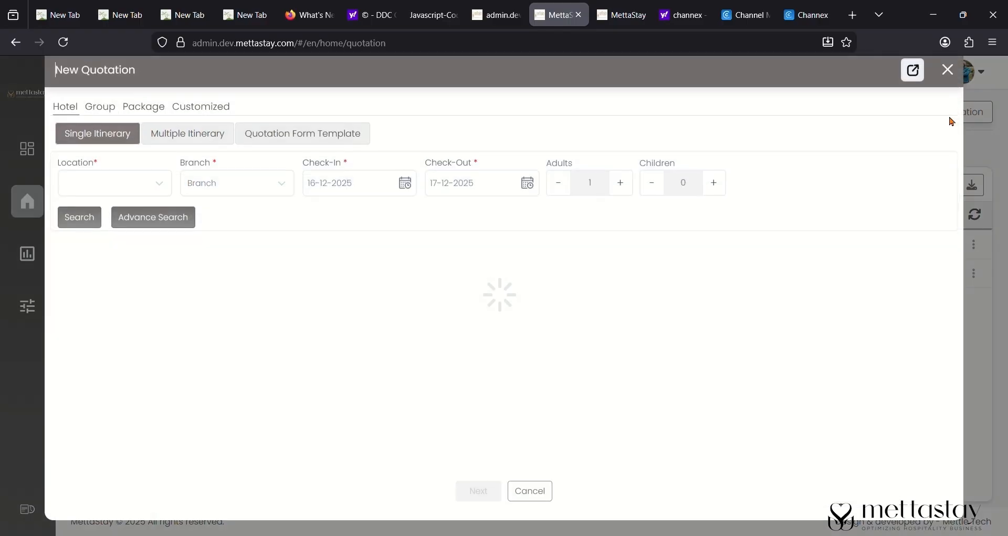
{"action": "left_click", "coordinate": [114, 195]}
{"action": "scroll", "coordinate": [119, 374], "scroll_direction": "down", "scroll_amount": 2}
{"action": "scroll", "coordinate": [133, 266], "scroll_direction": "up", "scroll_amount": 1}
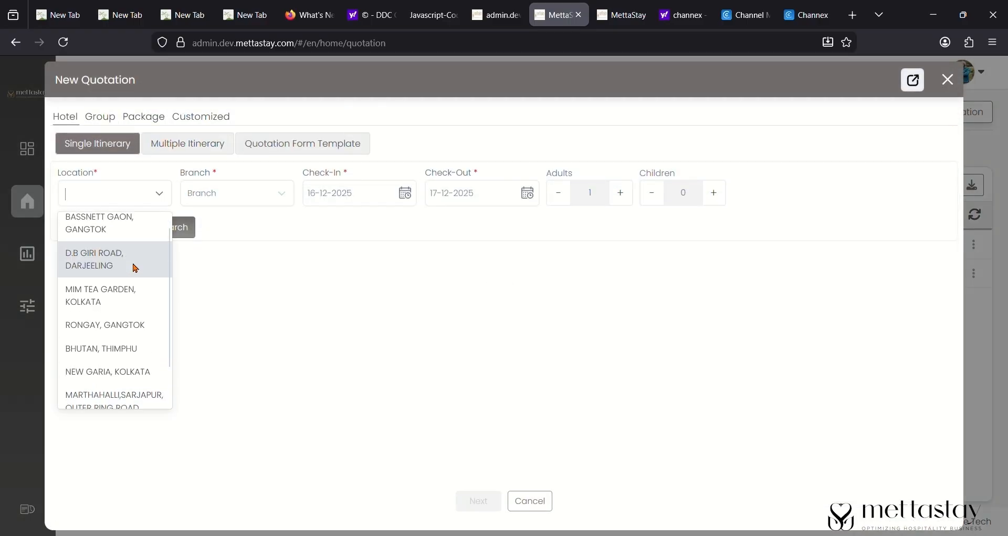
{"action": "left_click", "coordinate": [134, 349]}
{"action": "left_click", "coordinate": [407, 194]}
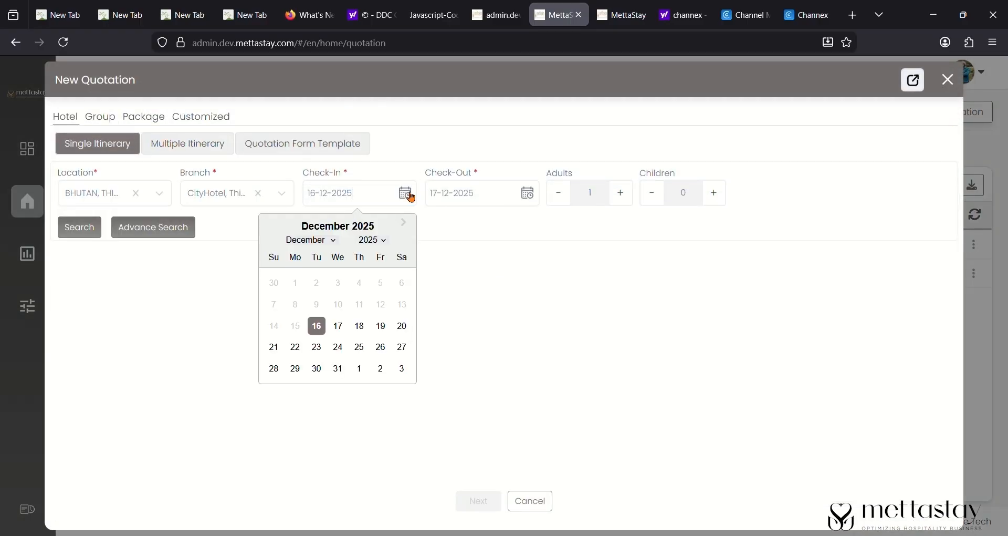
{"action": "left_click", "coordinate": [366, 324]}
{"action": "left_click", "coordinate": [81, 235]}
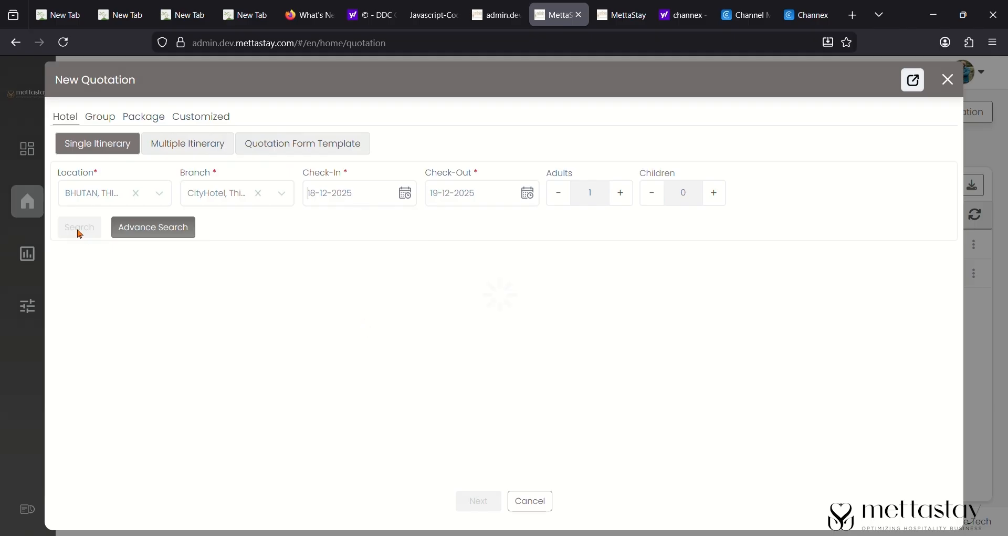
- Scroll through the CityHotel room rates, including the ₹8000 option
{"action": "scroll", "coordinate": [439, 366], "scroll_direction": "down", "scroll_amount": 5}
{"action": "scroll", "coordinate": [439, 366], "scroll_direction": "down", "scroll_amount": 15}
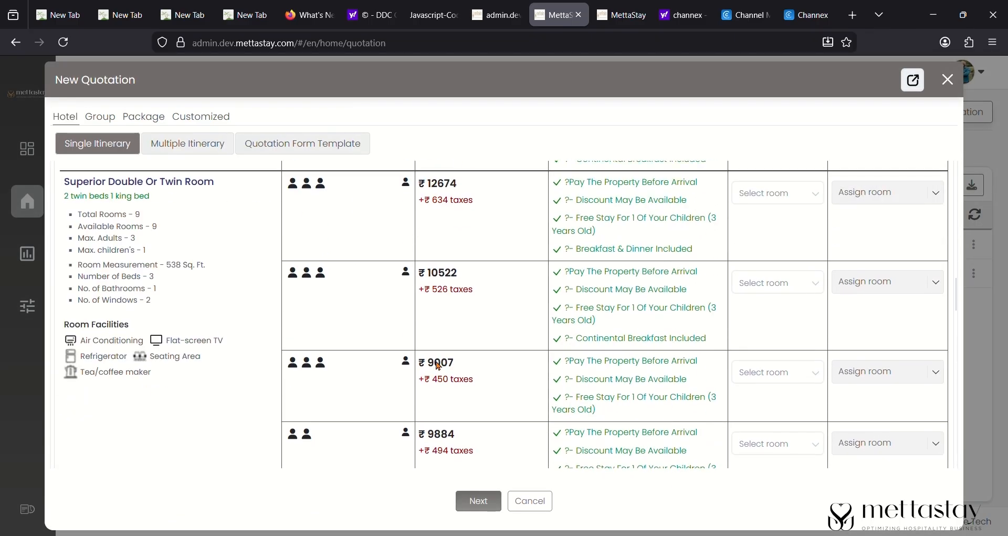
{"action": "scroll", "coordinate": [419, 386], "scroll_direction": "down", "scroll_amount": 8}
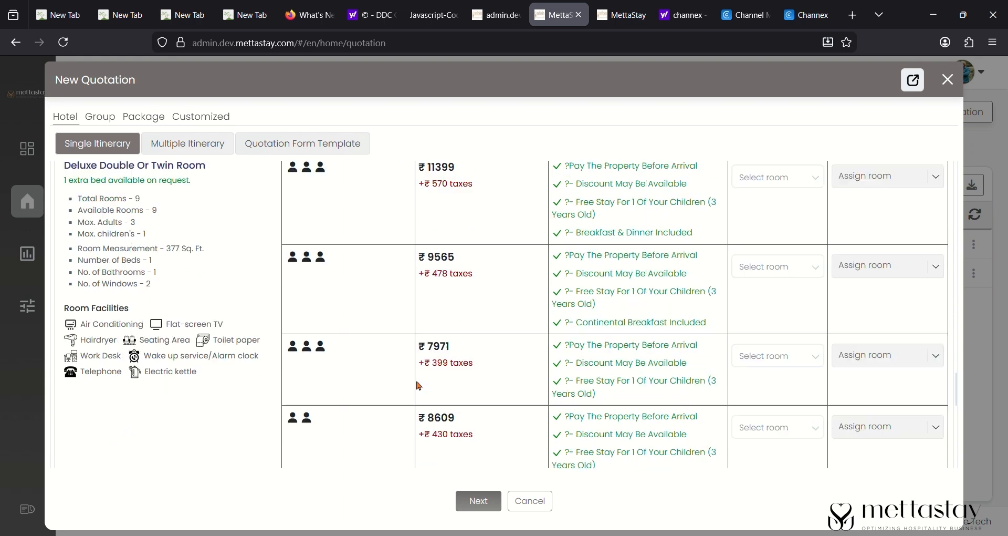
{"action": "scroll", "coordinate": [419, 386], "scroll_direction": "down", "scroll_amount": 1}
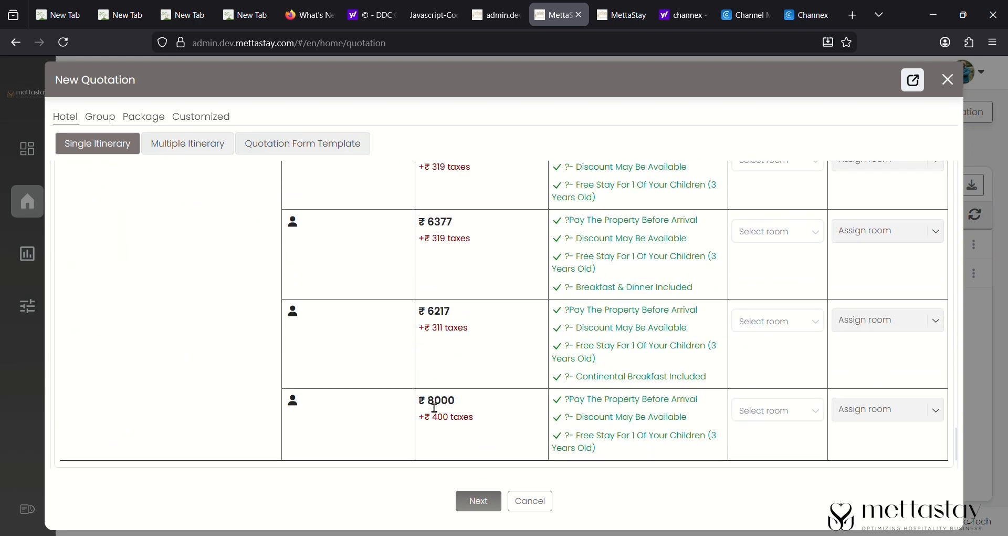
{"action": "left_click_drag", "start_coordinate": [425, 400], "coordinate": [483, 404]}
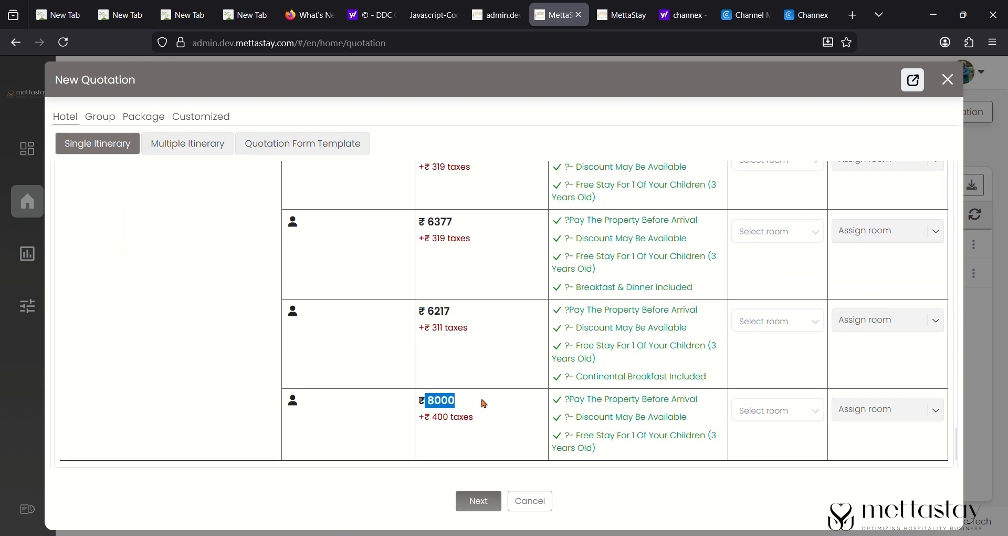
{"action": "left_click", "coordinate": [484, 403]}
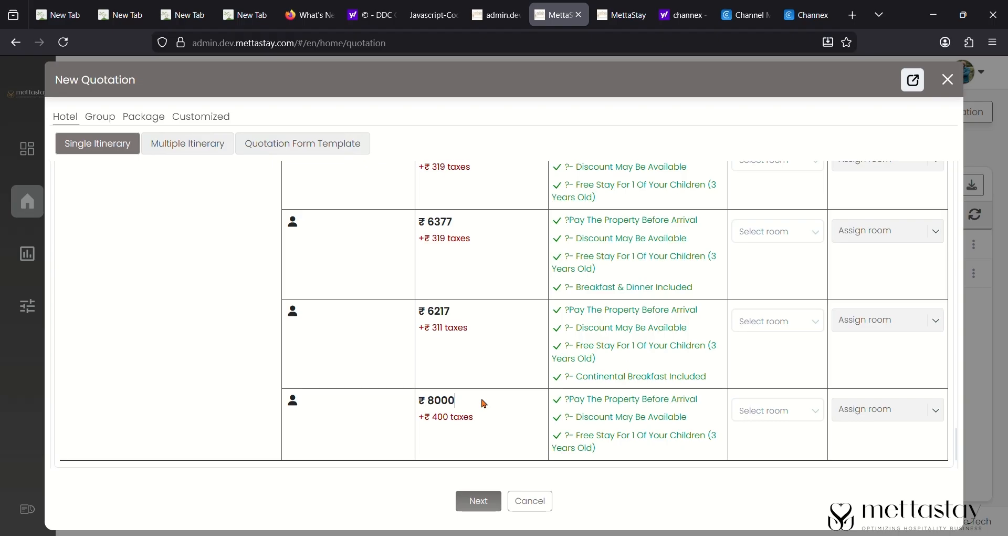
{"action": "scroll", "coordinate": [484, 403], "scroll_direction": "down", "scroll_amount": 1}
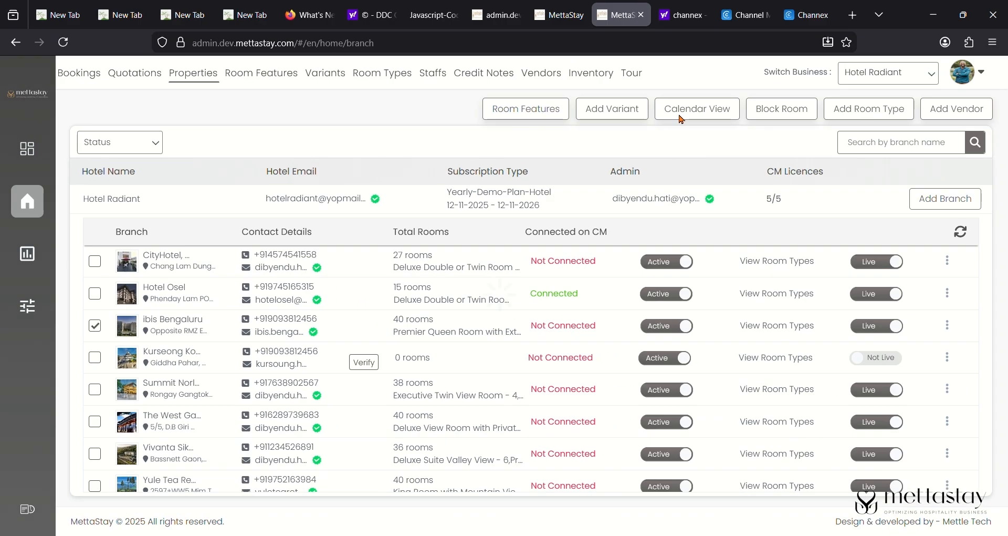
- Add a Closed to Departure override to the Dec 17 PlanGlobal rate in the calendar and save it
{"action": "left_click", "coordinate": [680, 113]}
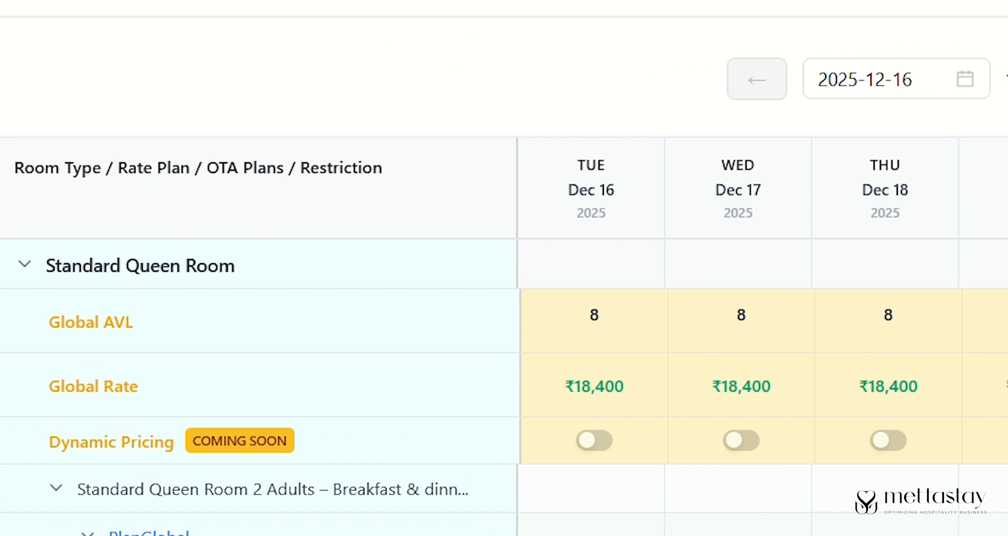
{"action": "scroll", "coordinate": [218, 333], "scroll_direction": "down", "scroll_amount": 5}
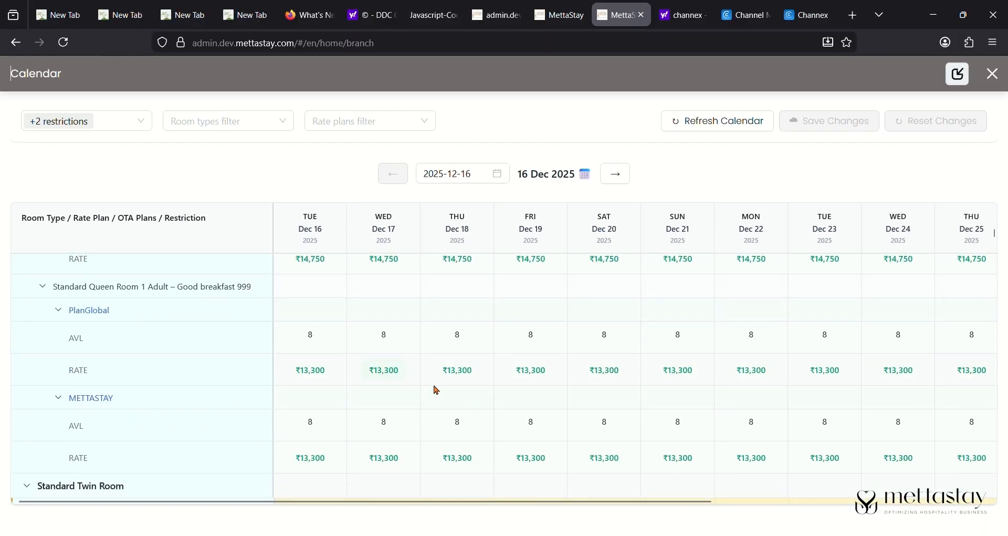
{"action": "left_click", "coordinate": [387, 374]}
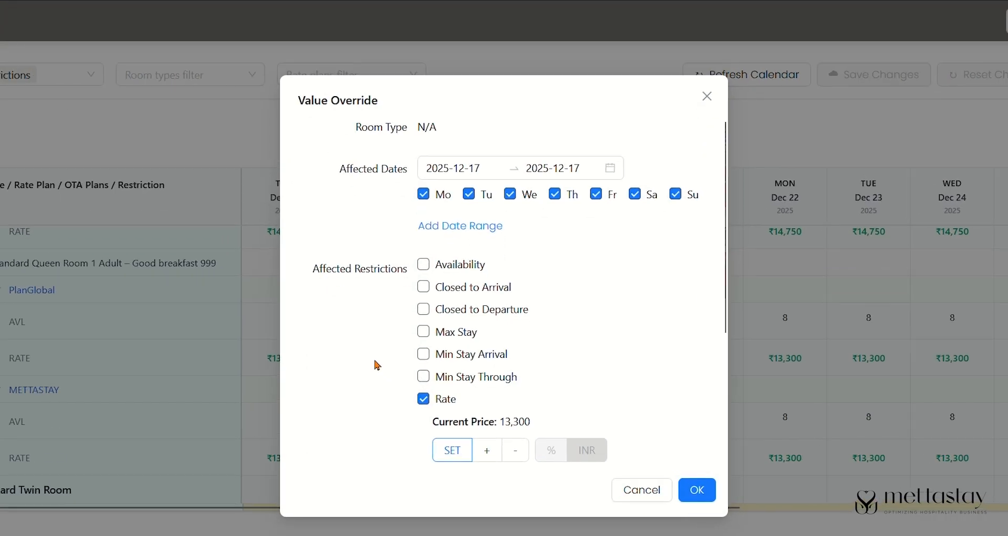
{"action": "left_click", "coordinate": [410, 284]}
{"action": "left_click", "coordinate": [572, 285]}
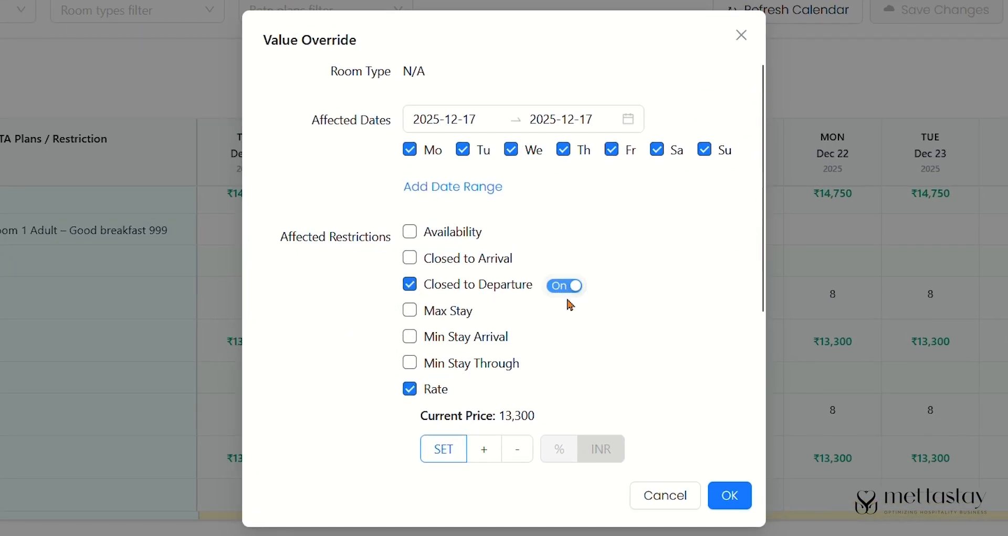
{"action": "scroll", "coordinate": [657, 360], "scroll_direction": "down", "scroll_amount": 5}
{"action": "left_click", "coordinate": [730, 495]}
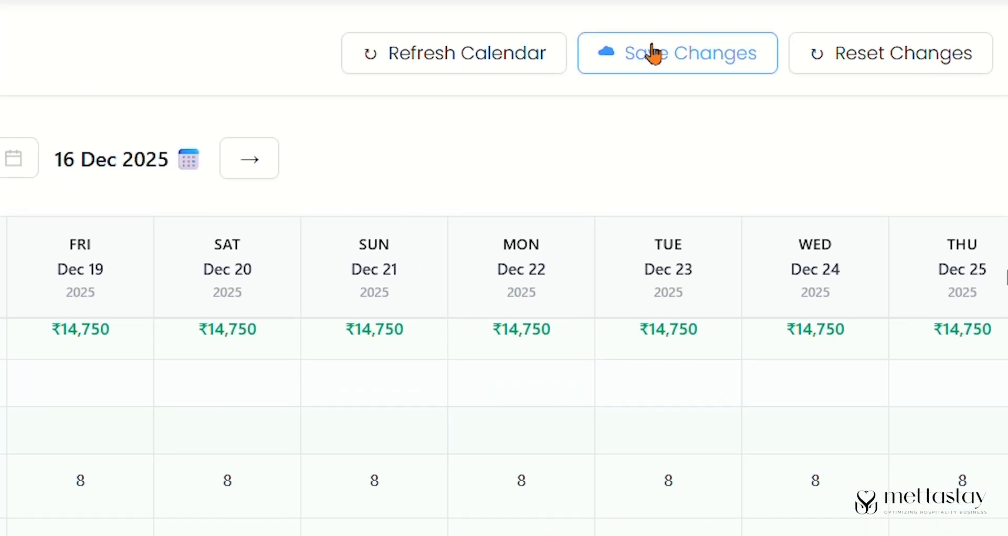
{"action": "left_click", "coordinate": [654, 53]}
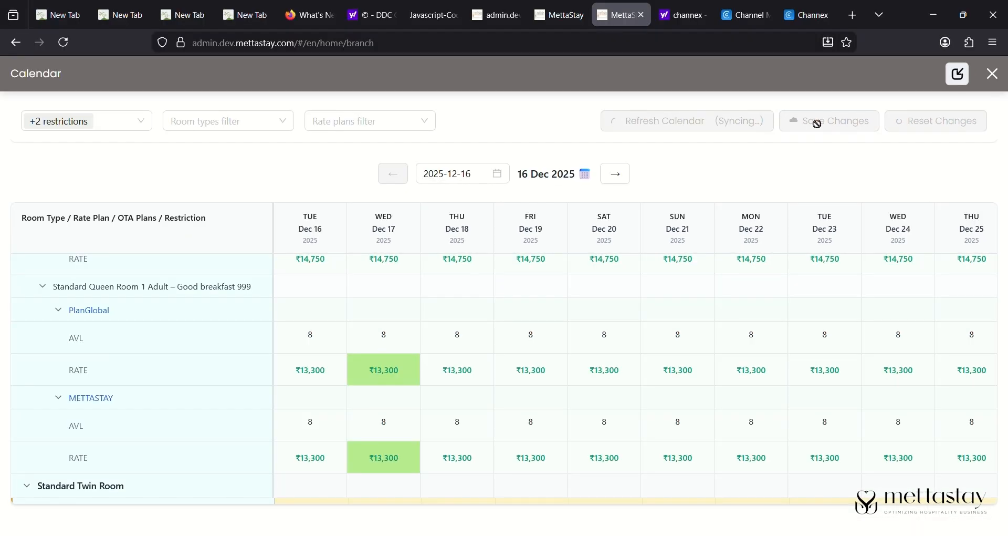
{"action": "left_click", "coordinate": [560, 16]}
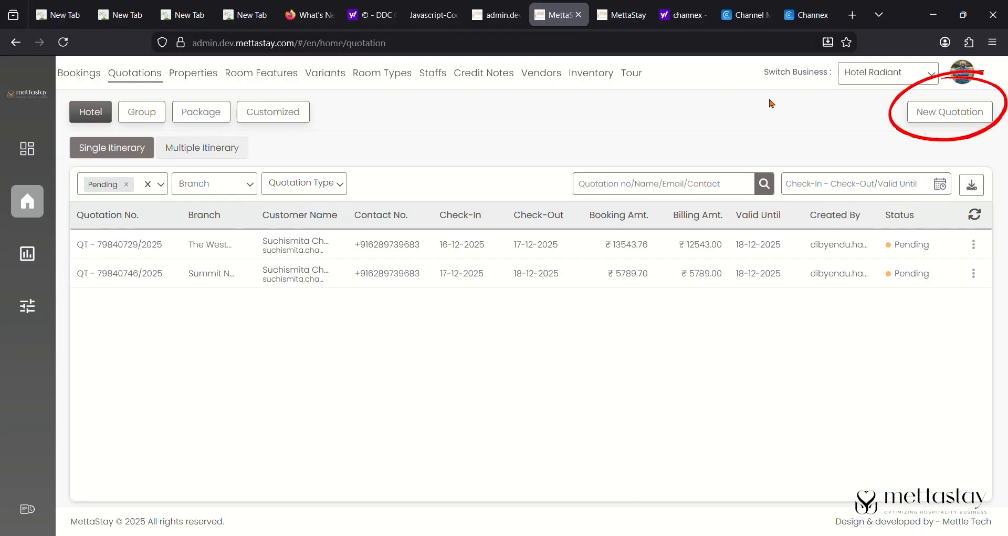
- Search new-quotation availability at Marthahalli, ibis Bengaluru, with check-in on 17 December
{"action": "left_click", "coordinate": [979, 114]}
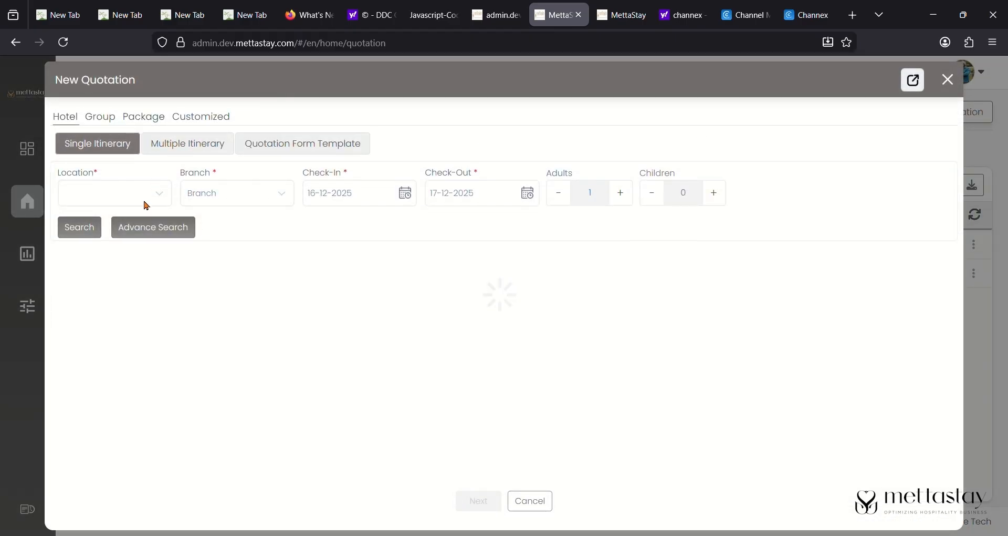
{"action": "left_click", "coordinate": [147, 205]}
{"action": "scroll", "coordinate": [139, 381], "scroll_direction": "down", "scroll_amount": 1}
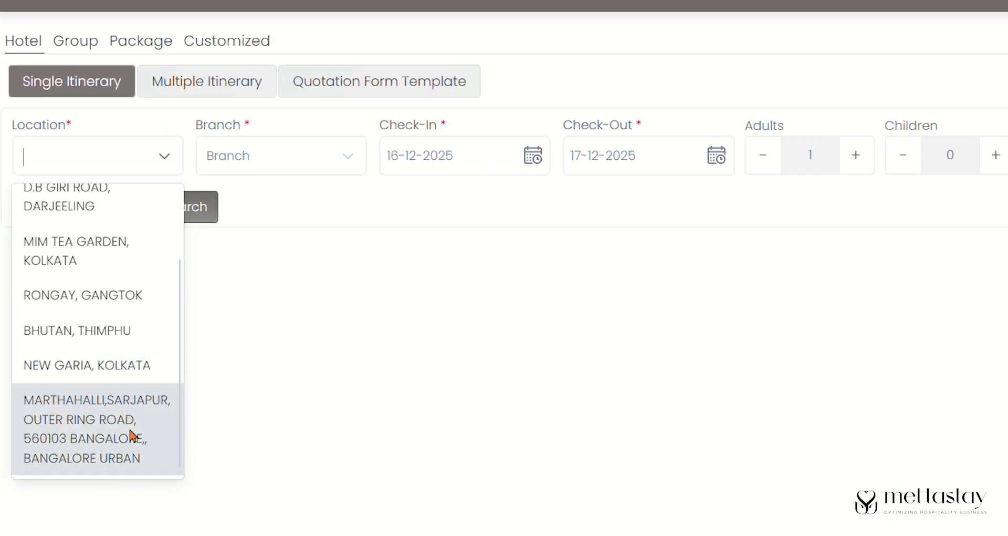
{"action": "left_click", "coordinate": [131, 436]}
{"action": "left_click", "coordinate": [291, 173]}
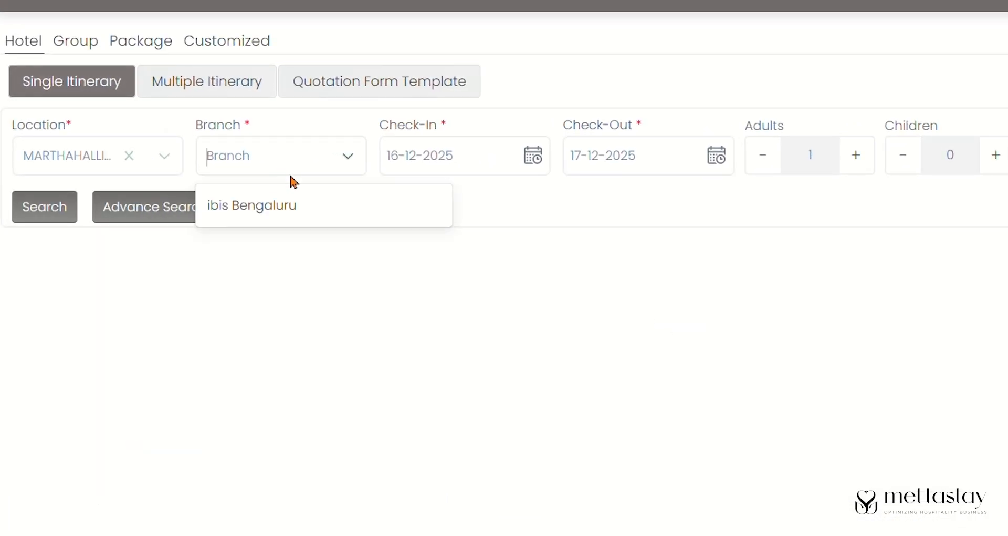
{"action": "left_click", "coordinate": [295, 201]}
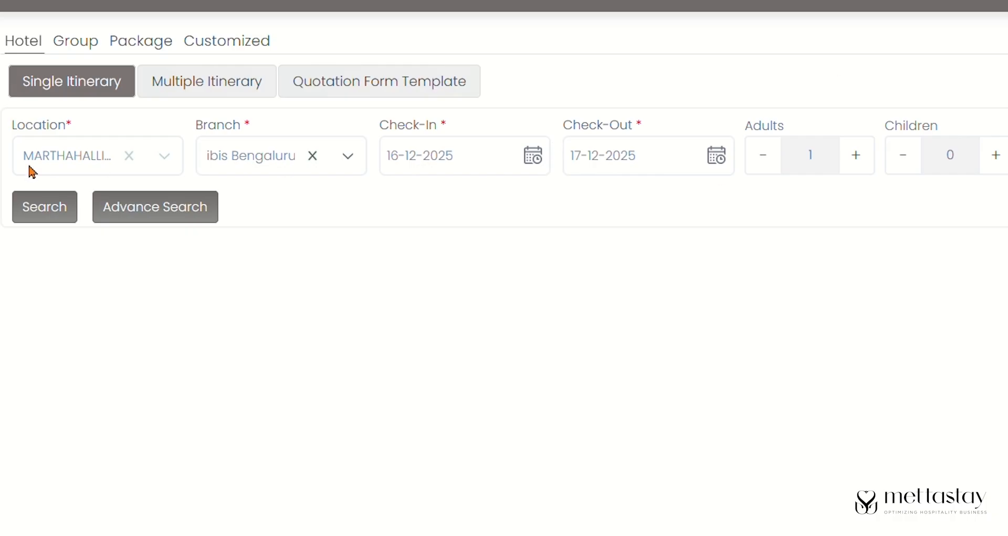
{"action": "left_click", "coordinate": [533, 158]}
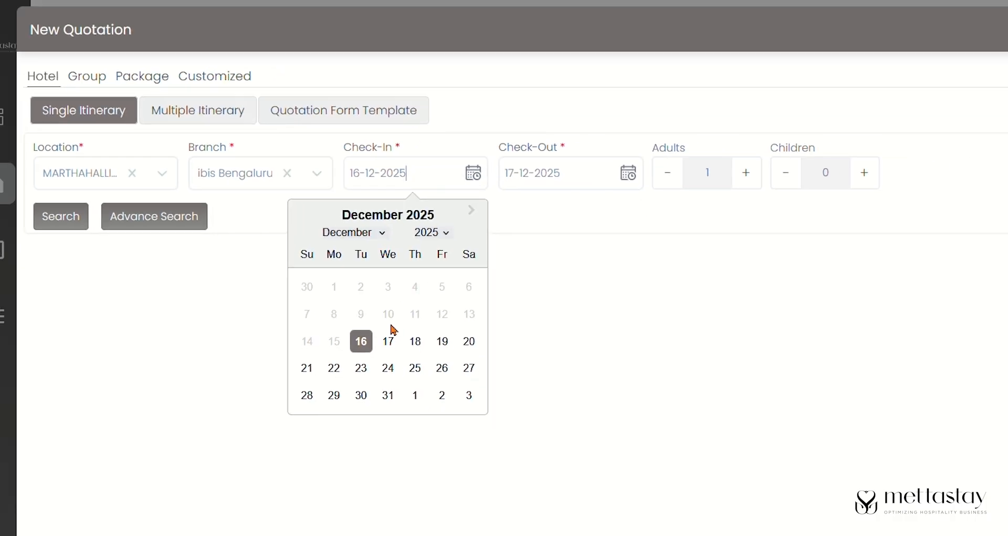
{"action": "left_click", "coordinate": [388, 341]}
{"action": "left_click", "coordinate": [61, 215]}
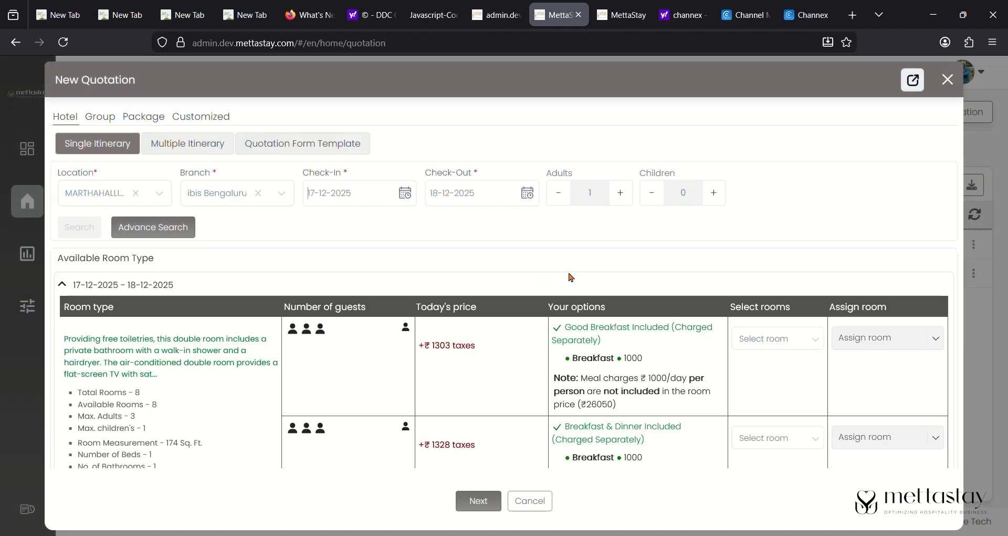
- Review the listed room rates, then return to the rates calendar
{"action": "scroll", "coordinate": [571, 277], "scroll_direction": "down", "scroll_amount": 3}
{"action": "scroll", "coordinate": [571, 277], "scroll_direction": "down", "scroll_amount": 10}
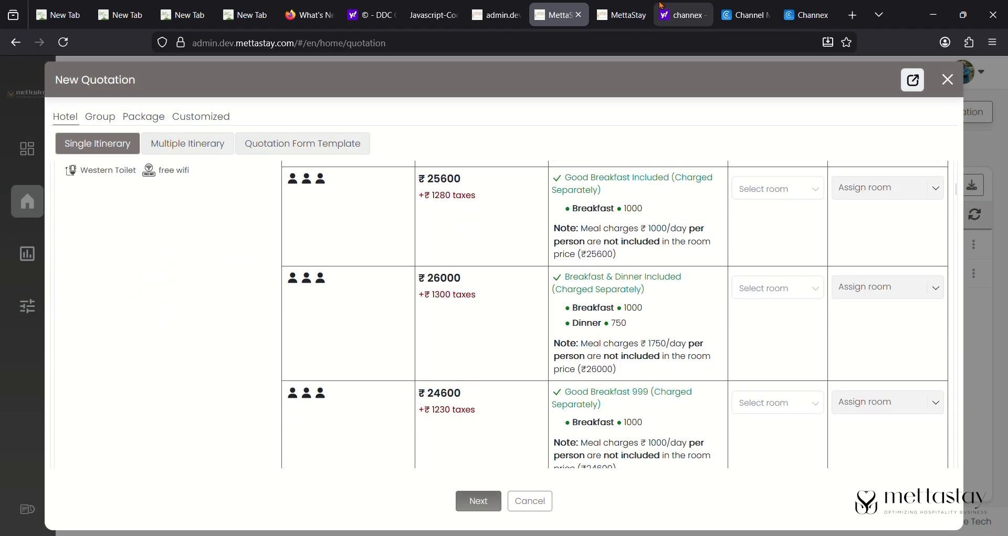
{"action": "scroll", "coordinate": [536, 289], "scroll_direction": "down", "scroll_amount": 8}
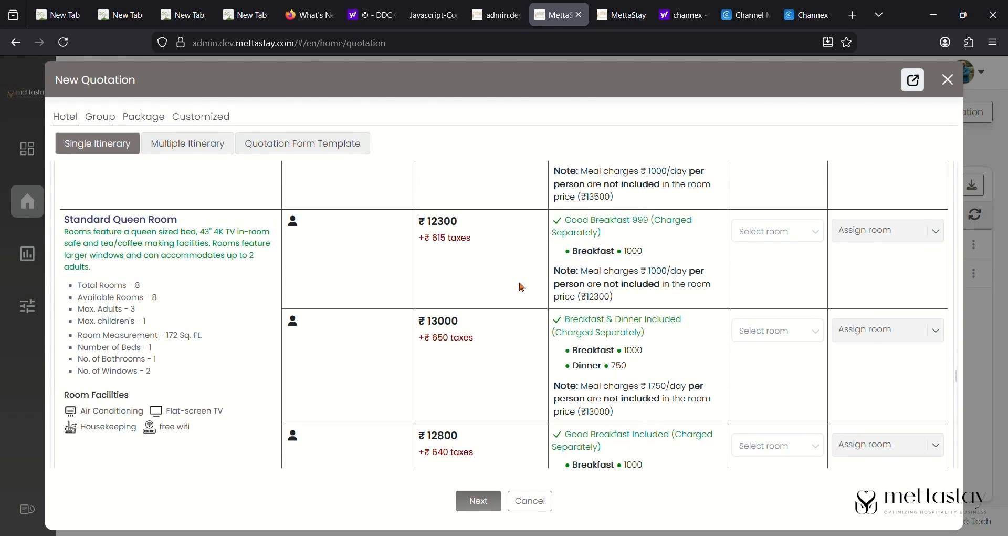
{"action": "scroll", "coordinate": [528, 300], "scroll_direction": "down", "scroll_amount": 3}
{"action": "scroll", "coordinate": [443, 401], "scroll_direction": "up", "scroll_amount": 4}
{"action": "scroll", "coordinate": [445, 399], "scroll_direction": "up", "scroll_amount": 1}
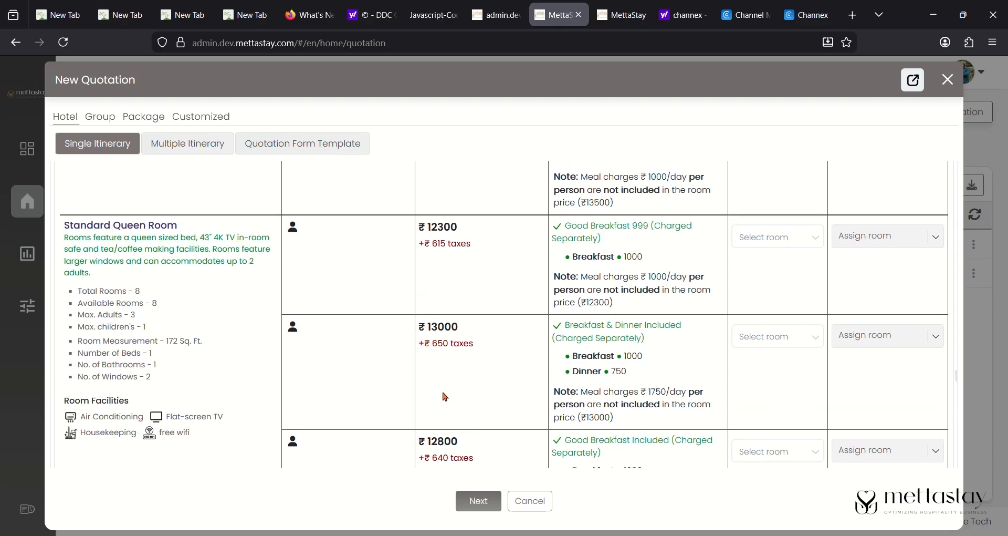
{"action": "scroll", "coordinate": [651, 339], "scroll_direction": "down", "scroll_amount": 6}
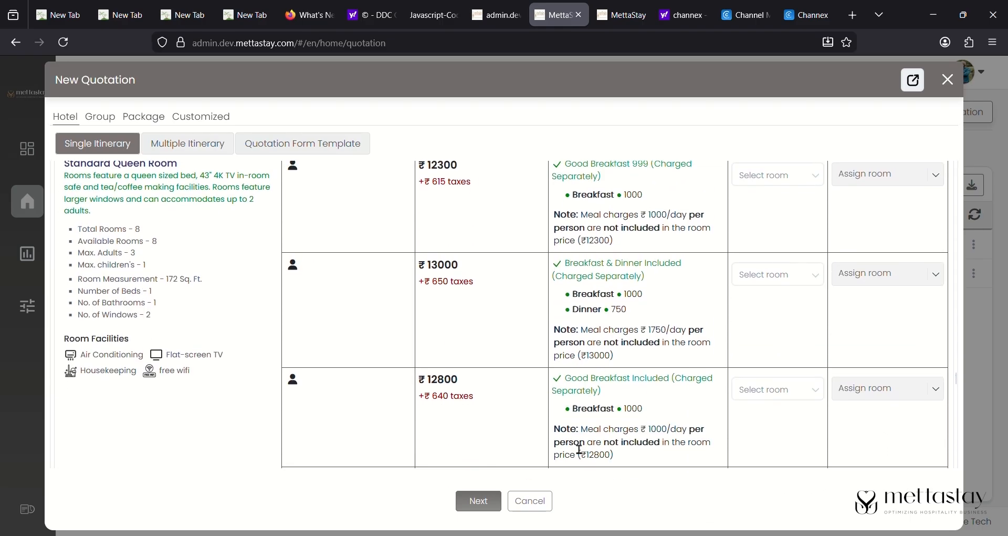
{"action": "left_click", "coordinate": [600, 7]}
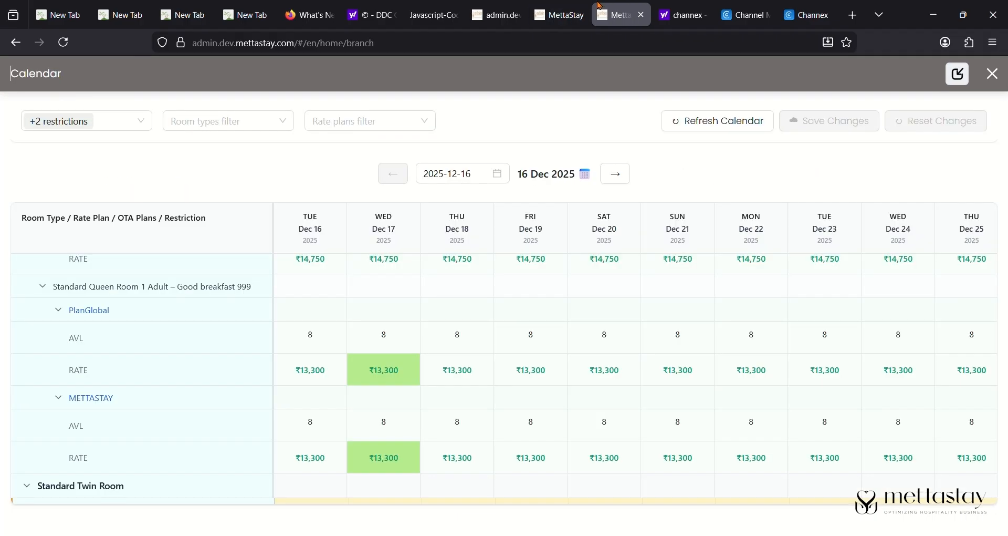
- Add a Closed to Arrival override to the Dec 18 PlanGlobal rate and save the calendar
{"action": "left_click", "coordinate": [458, 369]}
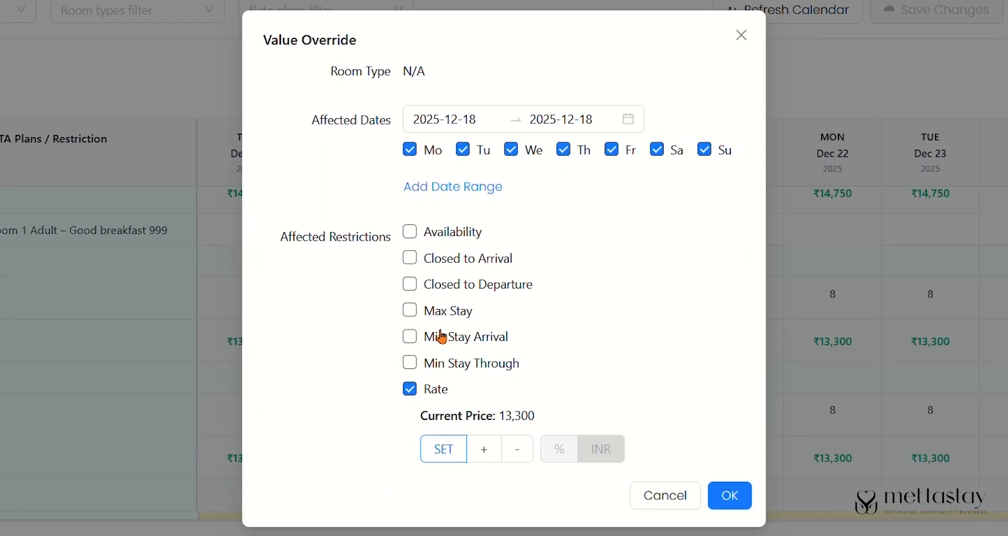
{"action": "left_click", "coordinate": [431, 263]}
{"action": "left_click", "coordinate": [546, 258]}
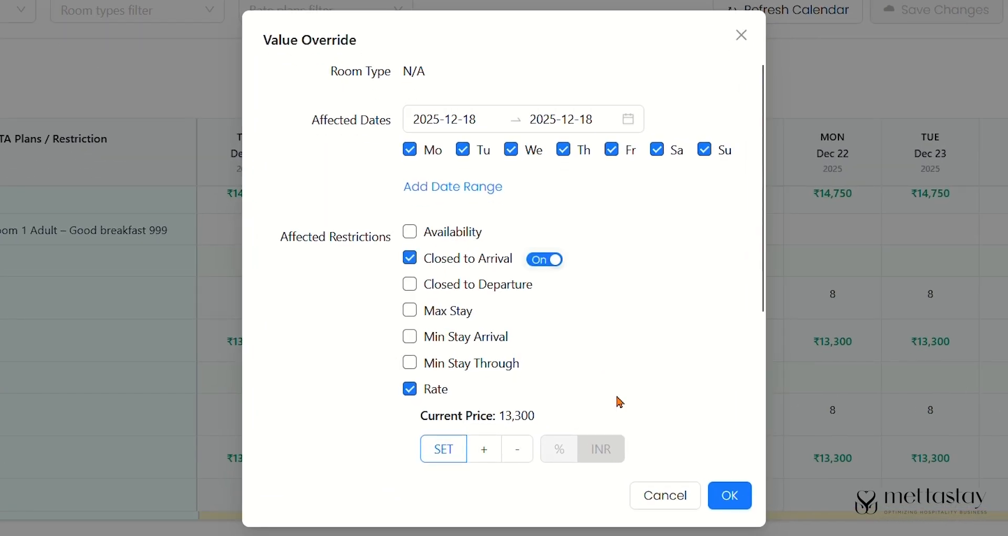
{"action": "scroll", "coordinate": [619, 404], "scroll_direction": "down", "scroll_amount": 3}
{"action": "left_click", "coordinate": [730, 495]}
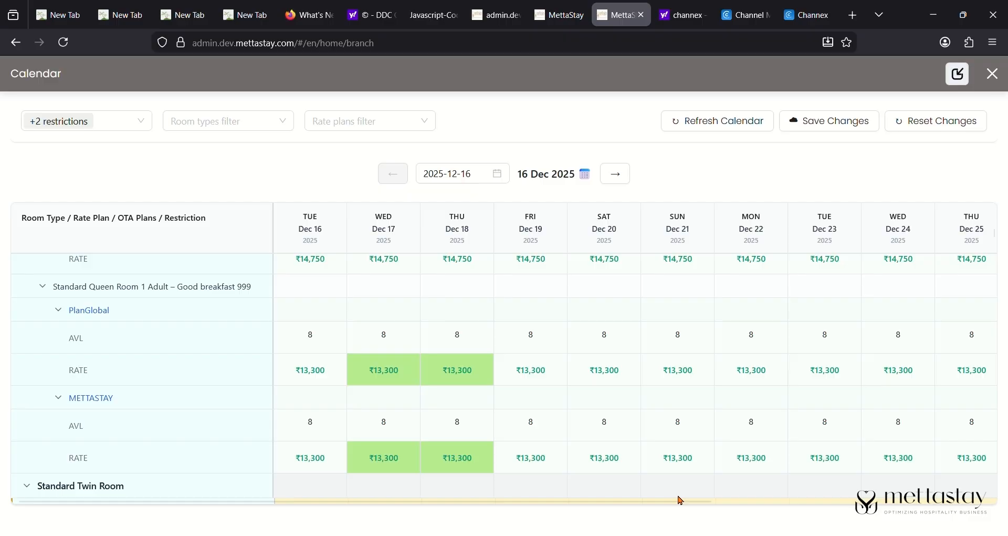
{"action": "left_click", "coordinate": [846, 128]}
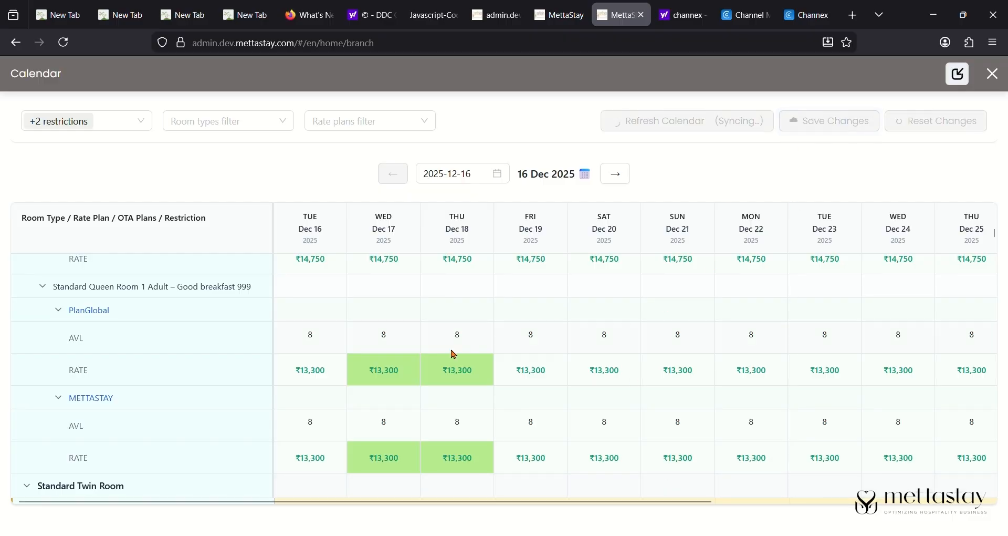
{"action": "left_click", "coordinate": [560, 14]}
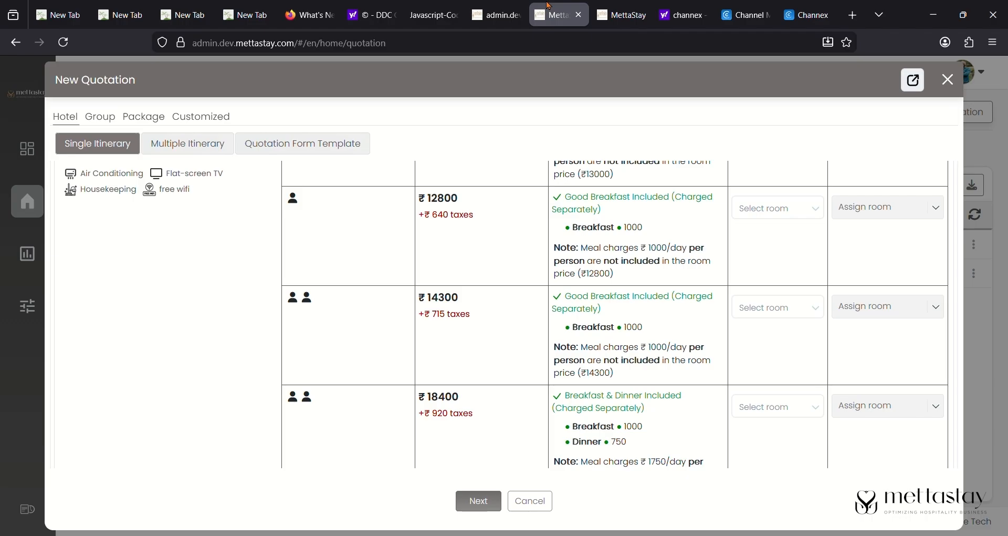
- Reload and start a new quotation for the MARTHAHALLI location, ibis Bengaluru branch
{"action": "left_click", "coordinate": [68, 43]}
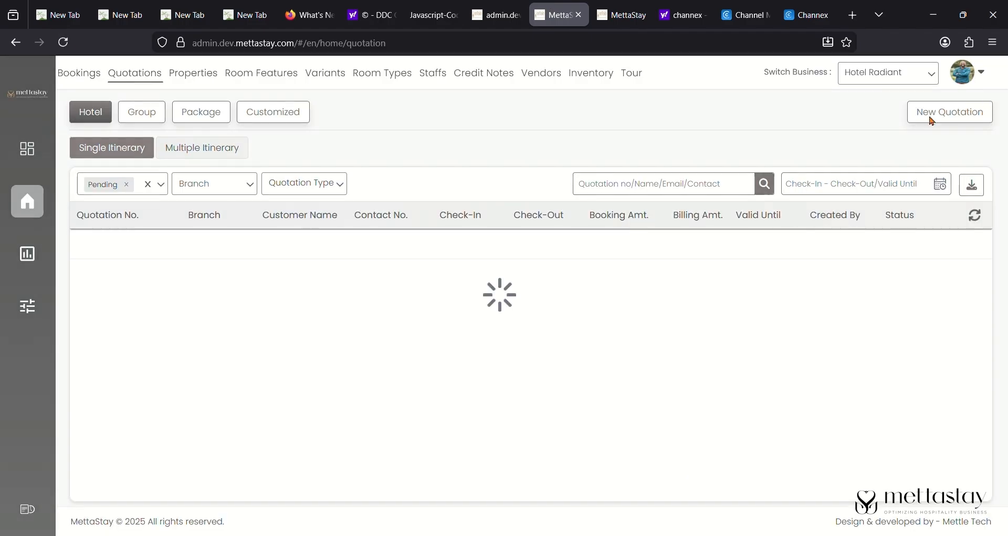
{"action": "left_click", "coordinate": [919, 110]}
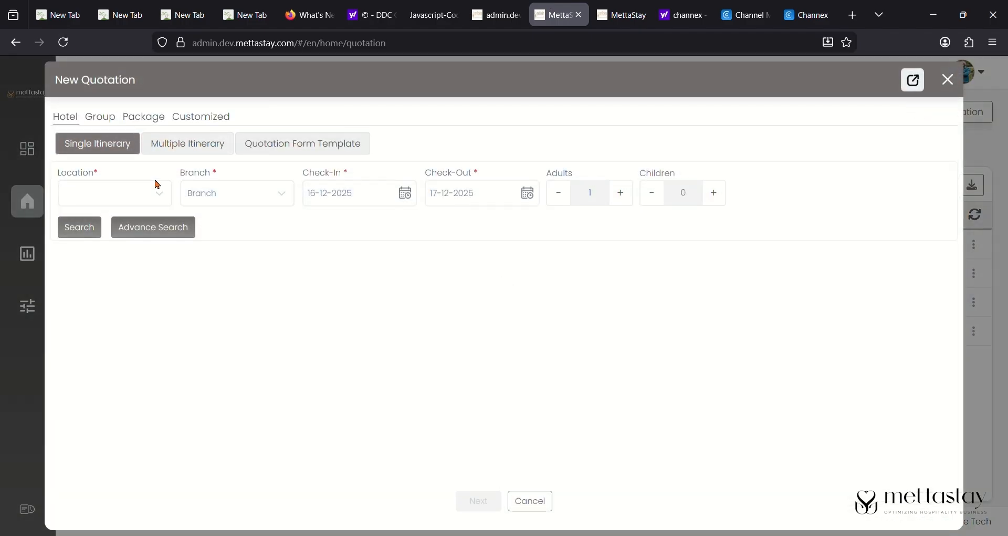
{"action": "left_click", "coordinate": [134, 190]}
{"action": "scroll", "coordinate": [129, 357], "scroll_direction": "down", "scroll_amount": 2}
{"action": "left_click", "coordinate": [129, 372]}
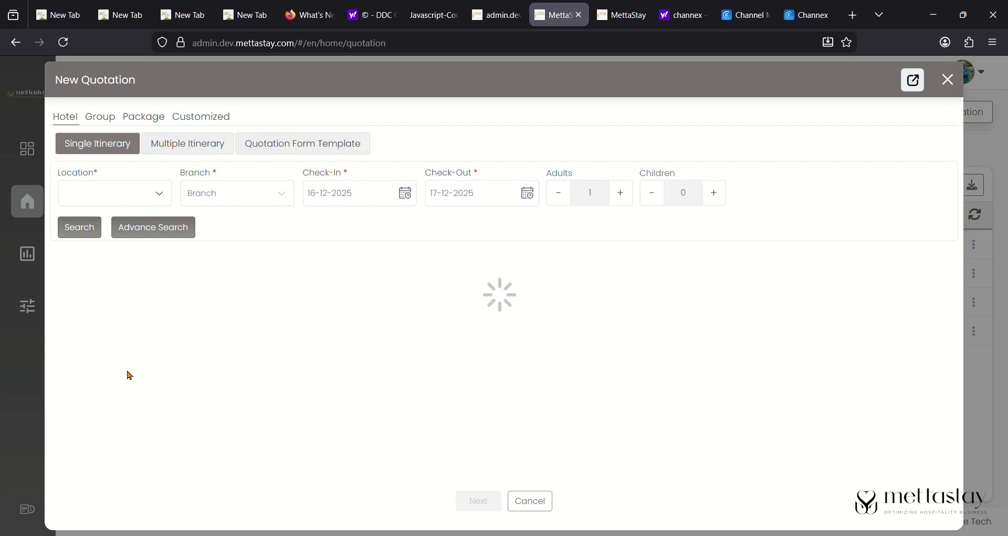
{"action": "left_click", "coordinate": [240, 194]}
{"action": "left_click", "coordinate": [245, 225]}
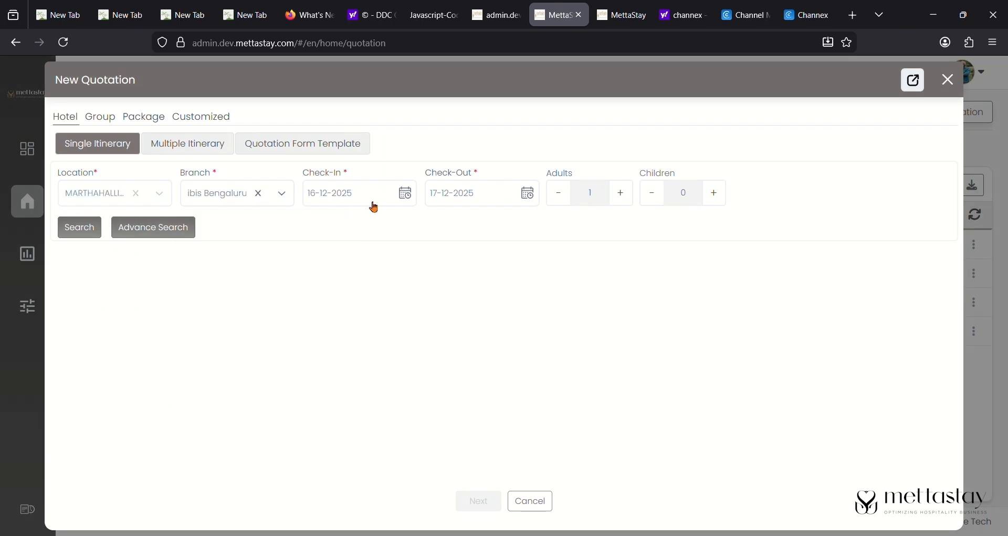
- Set check-in to 18 December 2025, search, and review the available room rates
{"action": "left_click", "coordinate": [407, 195]}
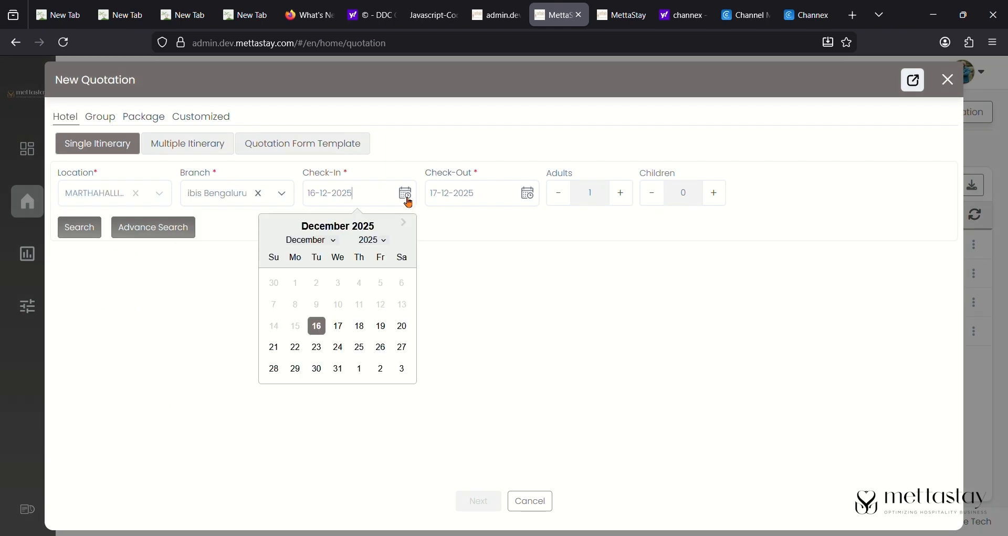
{"action": "left_click", "coordinate": [360, 326]}
{"action": "left_click", "coordinate": [100, 228]}
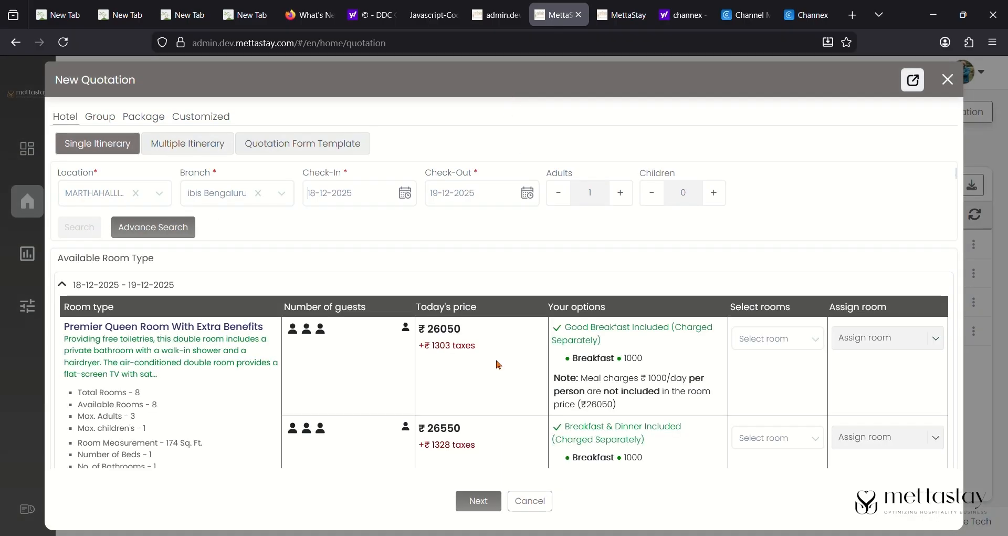
{"action": "scroll", "coordinate": [499, 365], "scroll_direction": "down", "scroll_amount": 10}
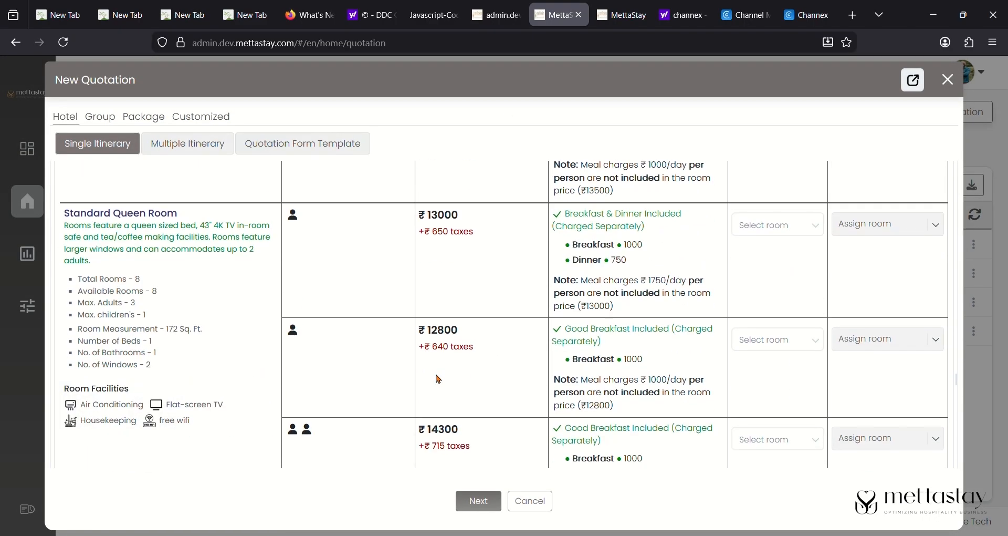
{"action": "scroll", "coordinate": [440, 376], "scroll_direction": "down", "scroll_amount": 4}
{"action": "scroll", "coordinate": [513, 245], "scroll_direction": "up", "scroll_amount": 2}
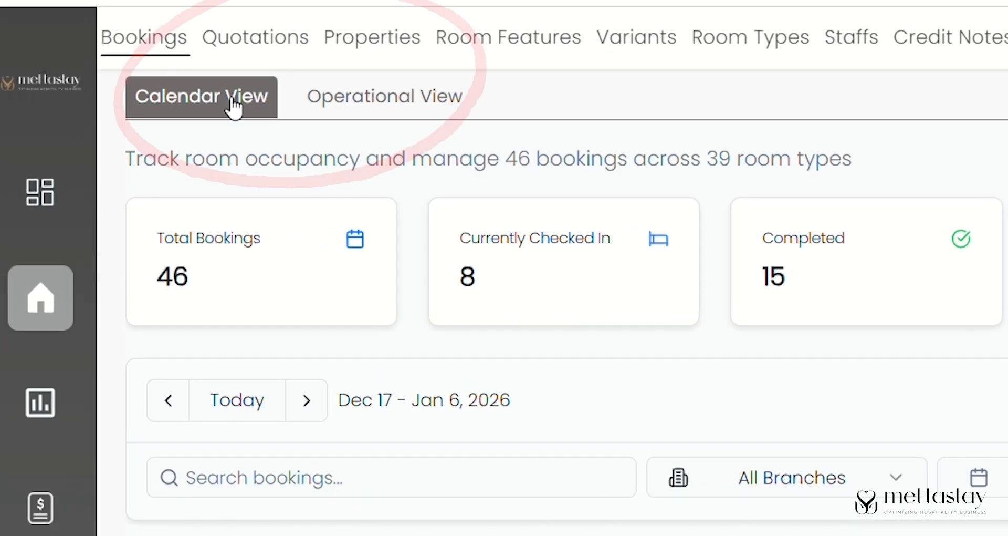
{"action": "left_click", "coordinate": [430, 116]}
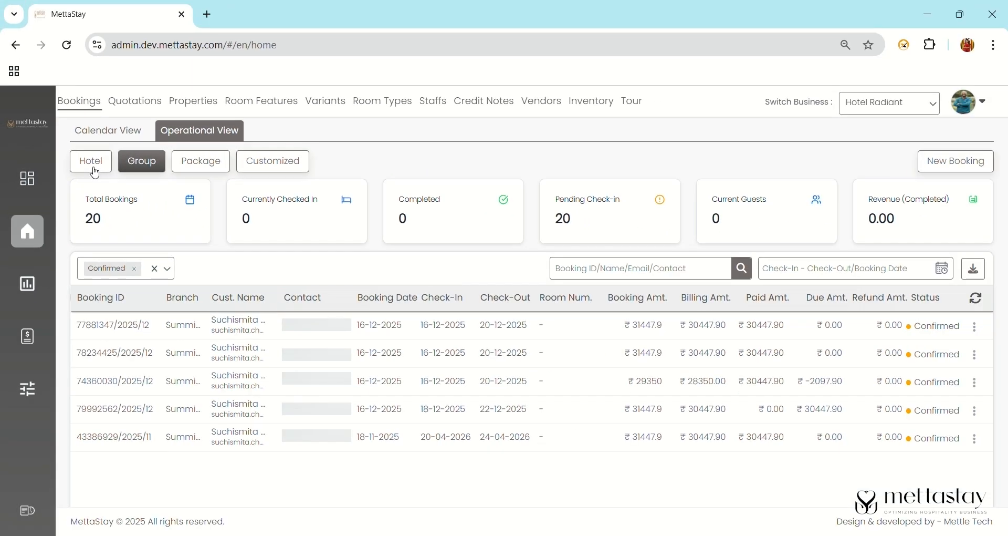
{"action": "left_click", "coordinate": [92, 162]}
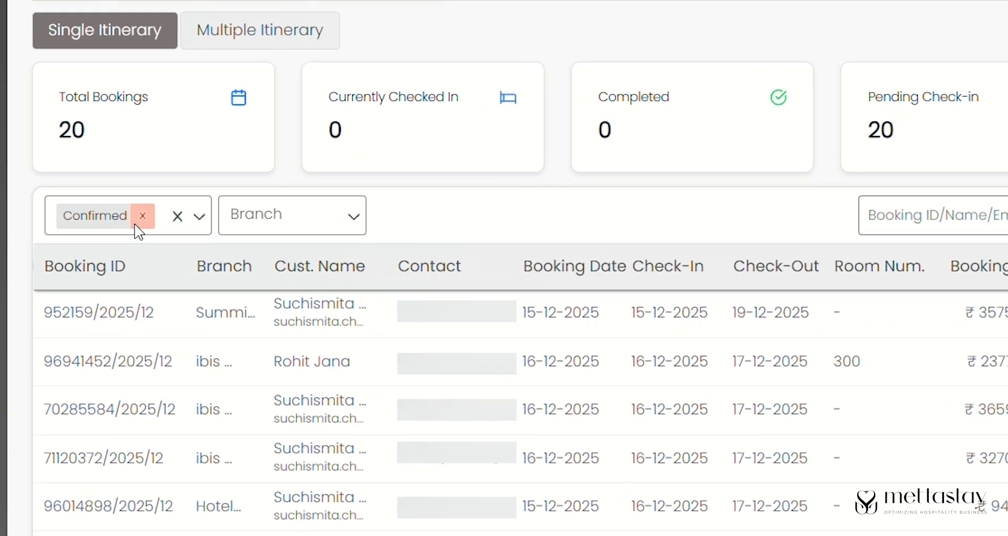
{"action": "left_click", "coordinate": [133, 306]}
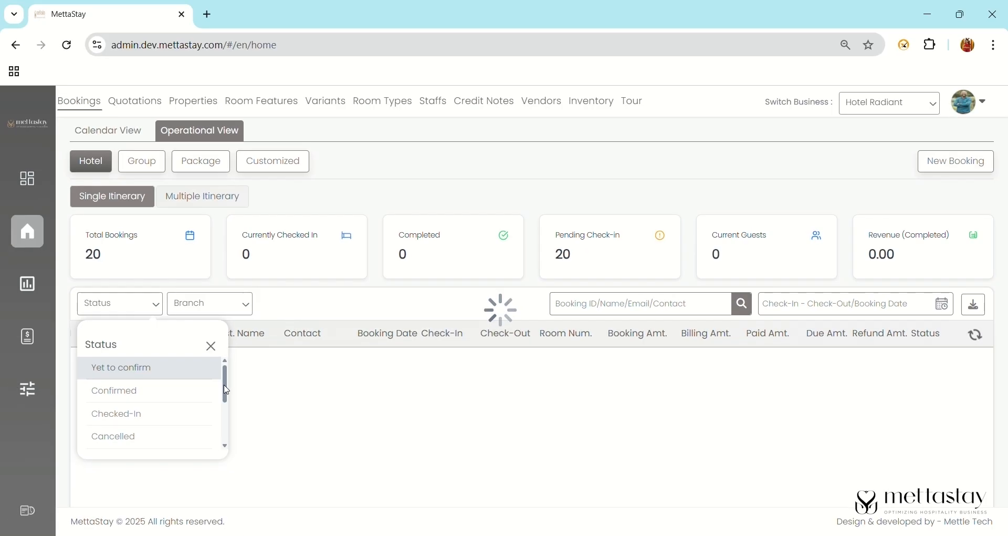
{"action": "left_click", "coordinate": [326, 345]}
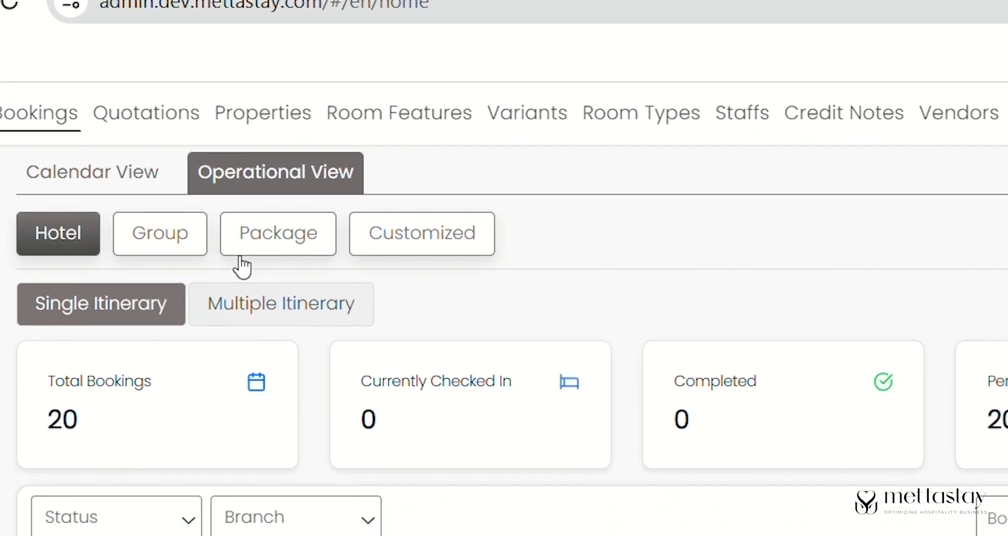
{"action": "left_click", "coordinate": [306, 241]}
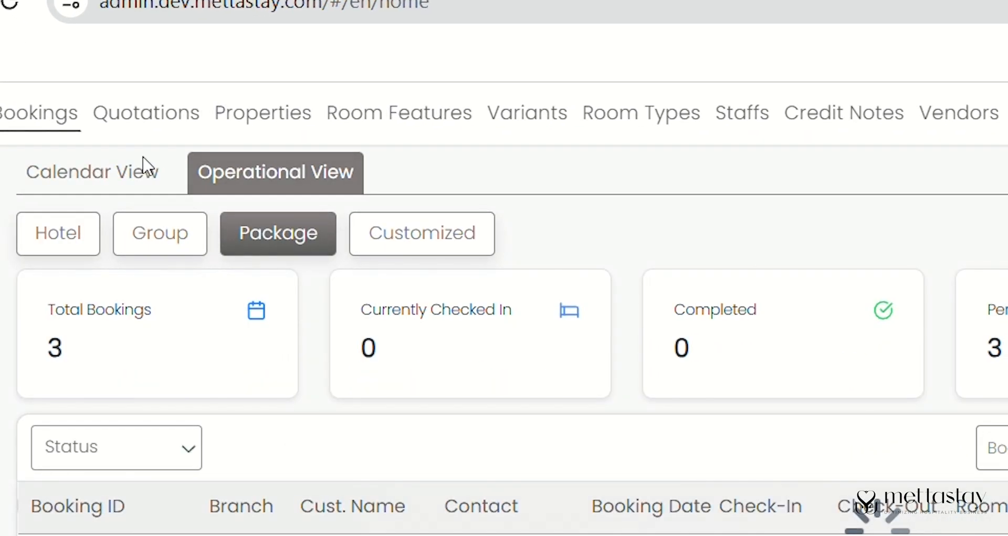
{"action": "left_click", "coordinate": [139, 179]}
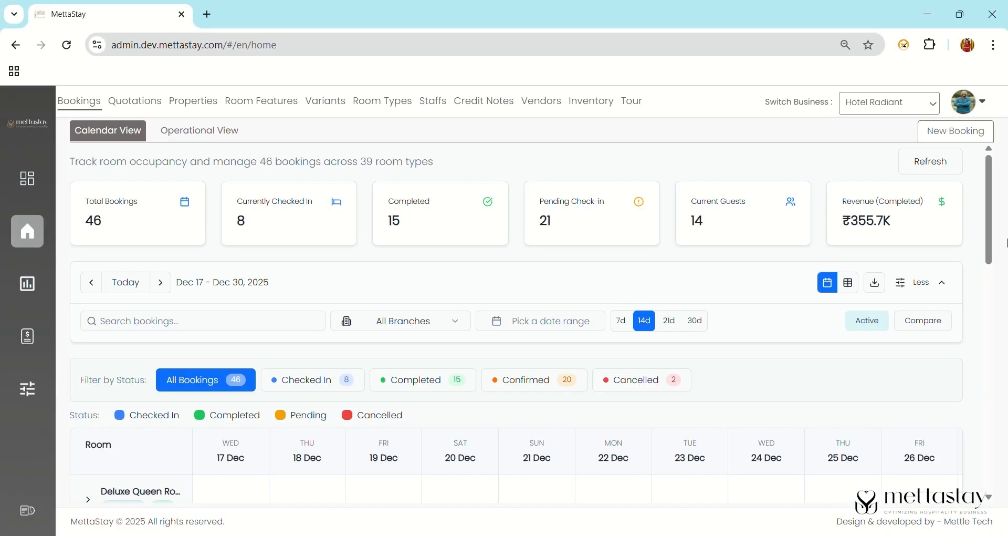
- Collapse and re-expand the filter panel, then search bookings for 'suit' and clear it
{"action": "left_click_drag", "start_coordinate": [990, 215], "coordinate": [956, 224]}
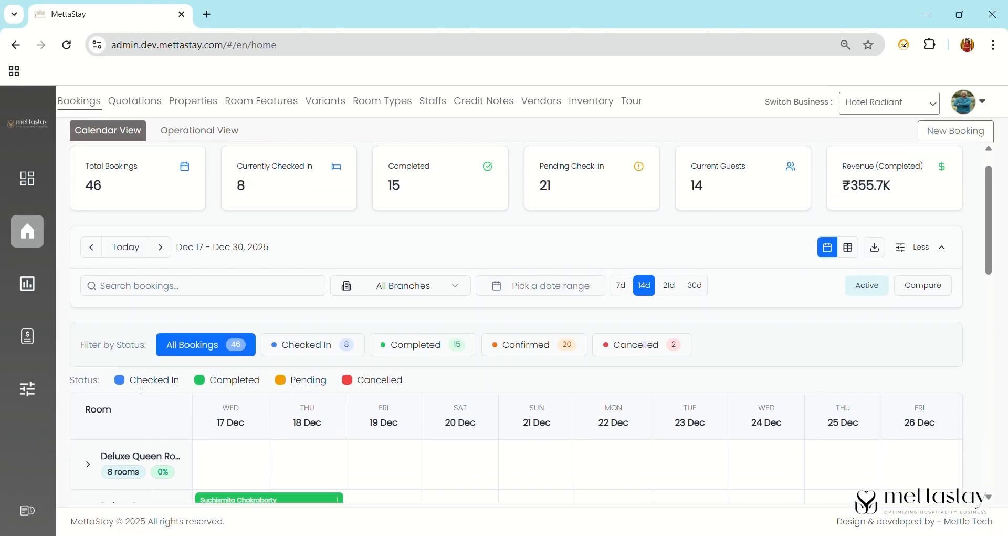
{"action": "left_click_drag", "start_coordinate": [113, 389], "coordinate": [302, 388]}
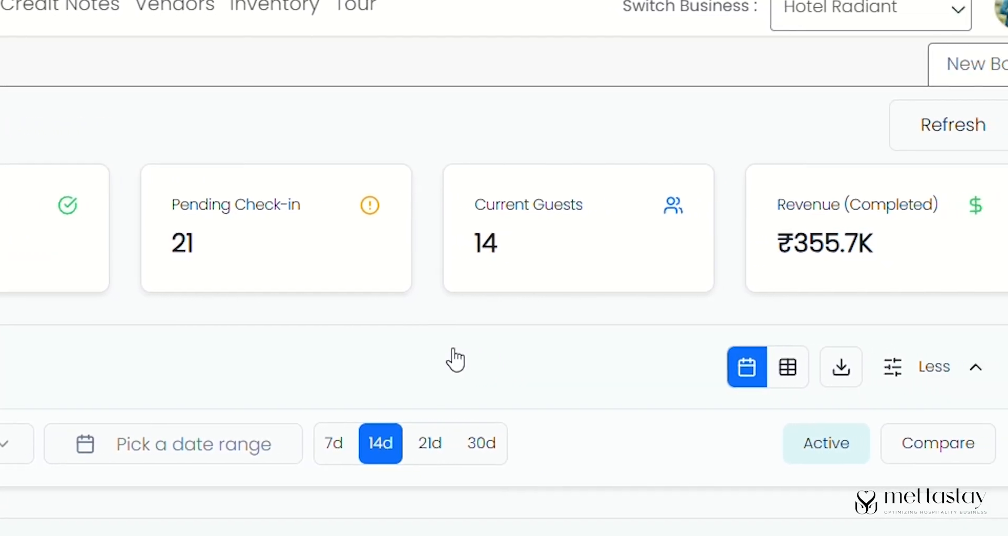
{"action": "left_click", "coordinate": [509, 352]}
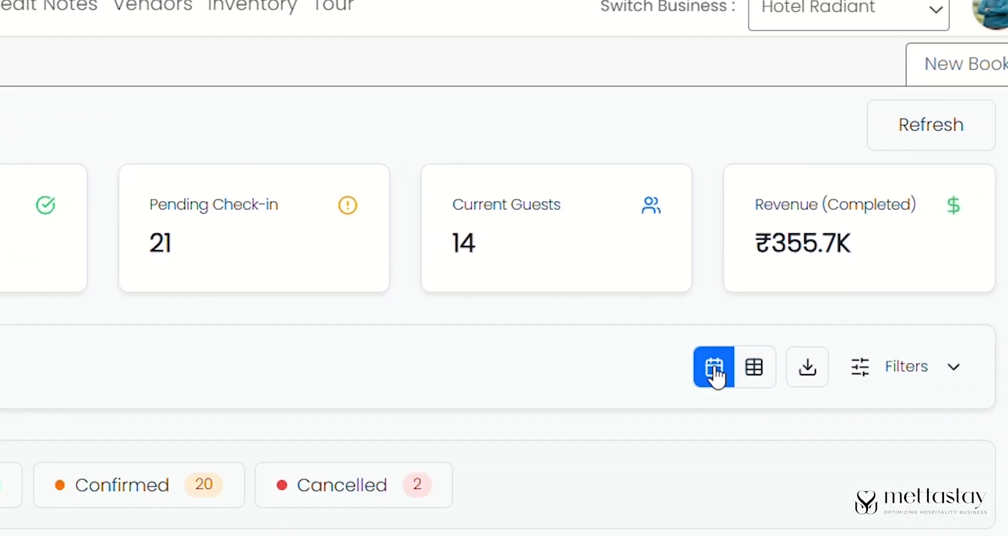
{"action": "left_click", "coordinate": [867, 373]}
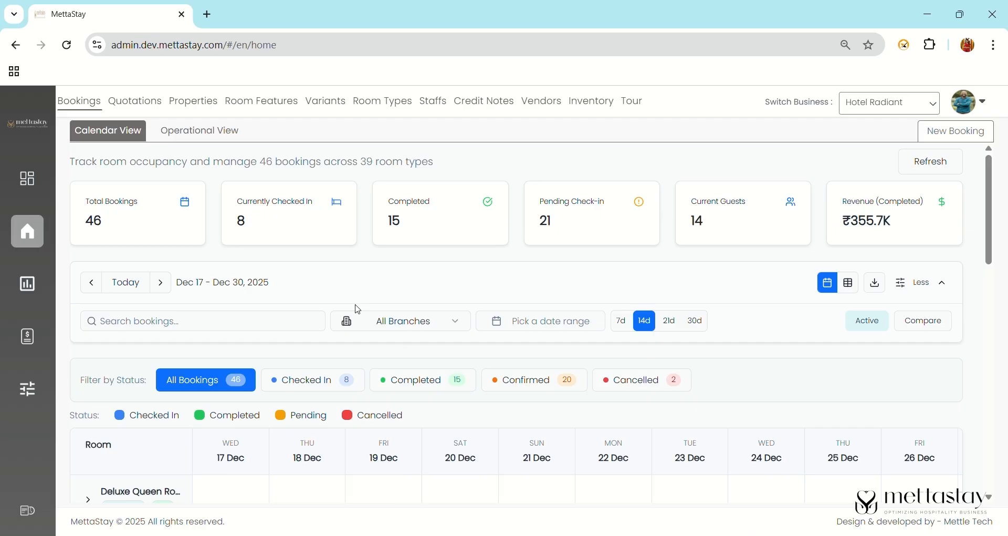
{"action": "left_click", "coordinate": [305, 323]}
{"action": "type", "text": "suit"}
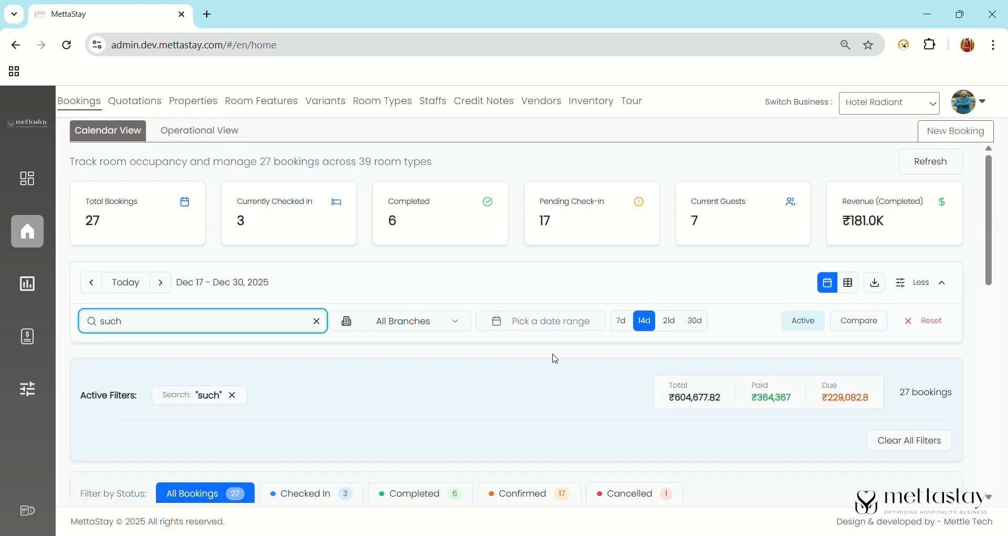
{"action": "left_click", "coordinate": [316, 321]}
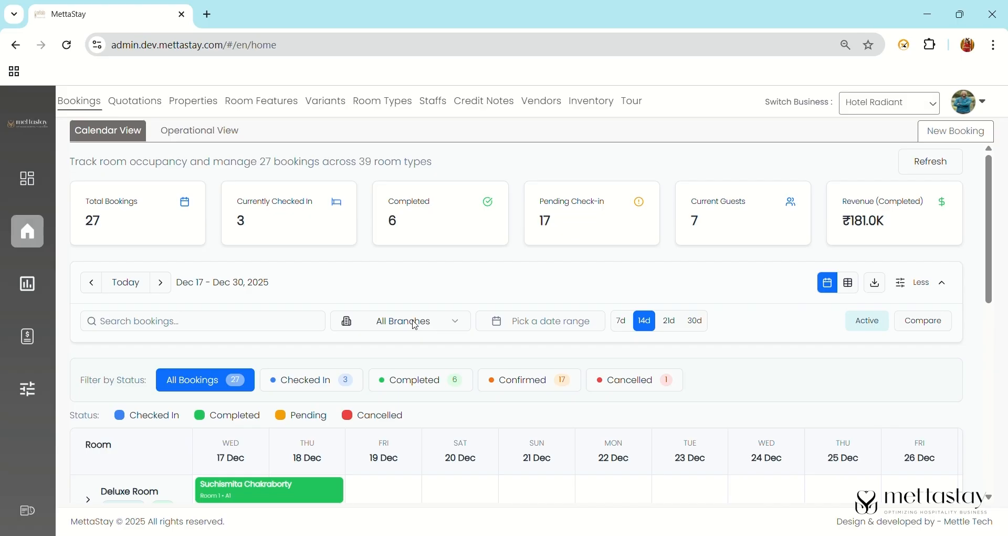
- Filter the bookings calendar to the Hotel Osel branch
{"action": "left_click", "coordinate": [424, 326]}
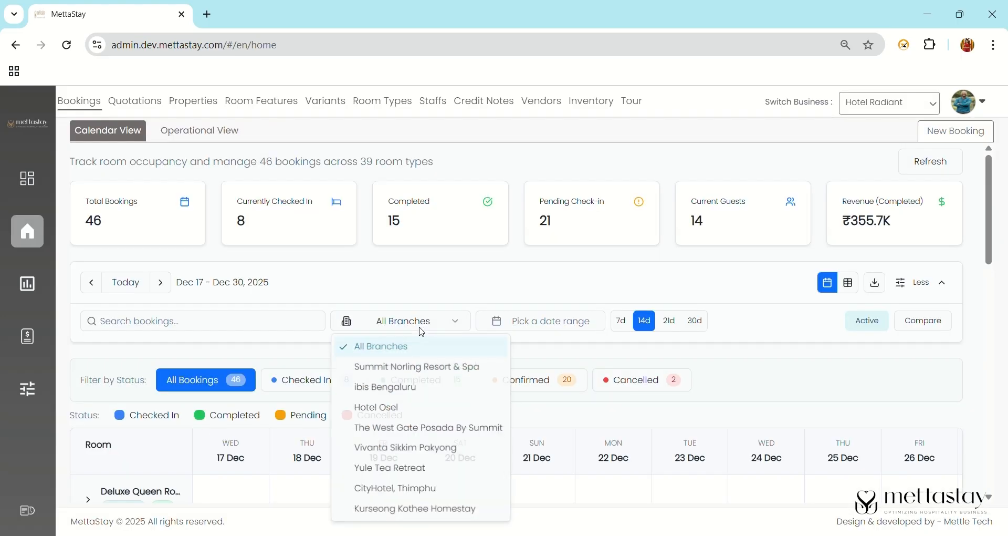
{"action": "left_click", "coordinate": [441, 409]}
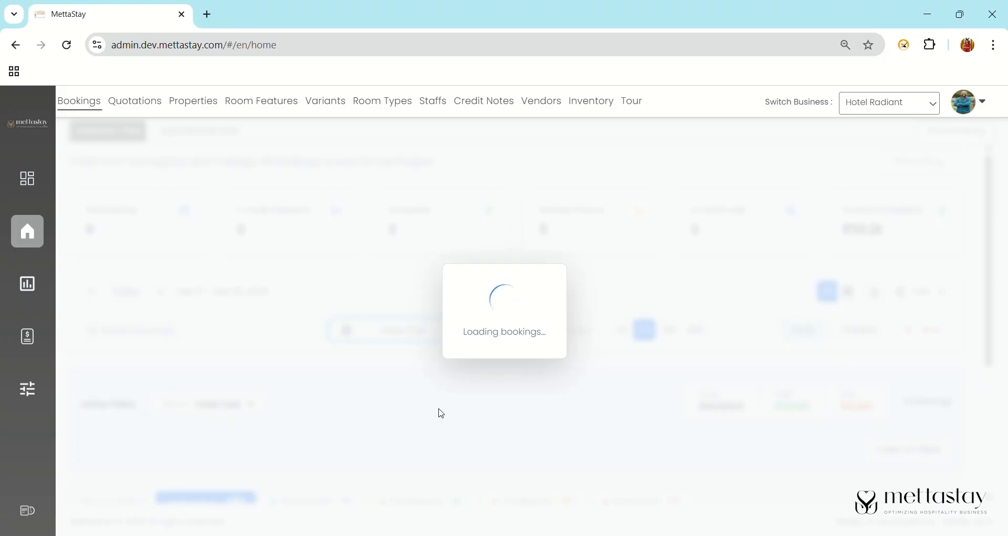
{"action": "mouse_move", "coordinate": [987, 286]}
{"action": "left_mouse_down"}
{"action": "mouse_move", "coordinate": [983, 406]}
{"action": "mouse_move", "coordinate": [971, 285]}
{"action": "left_mouse_up"}
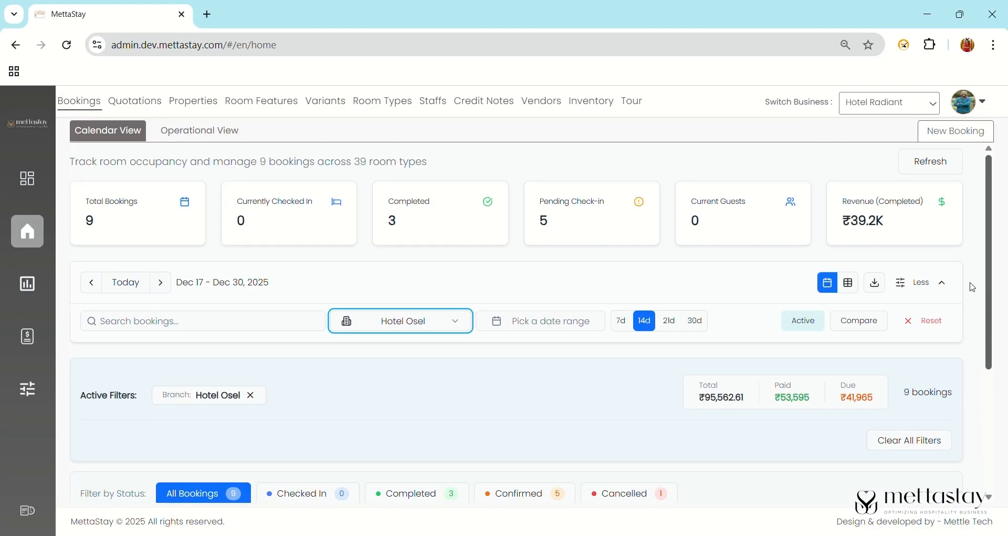
- Widen the calendar to a 21-day span with a Dec 1 – Dec 20 date range
{"action": "left_click", "coordinate": [671, 322]}
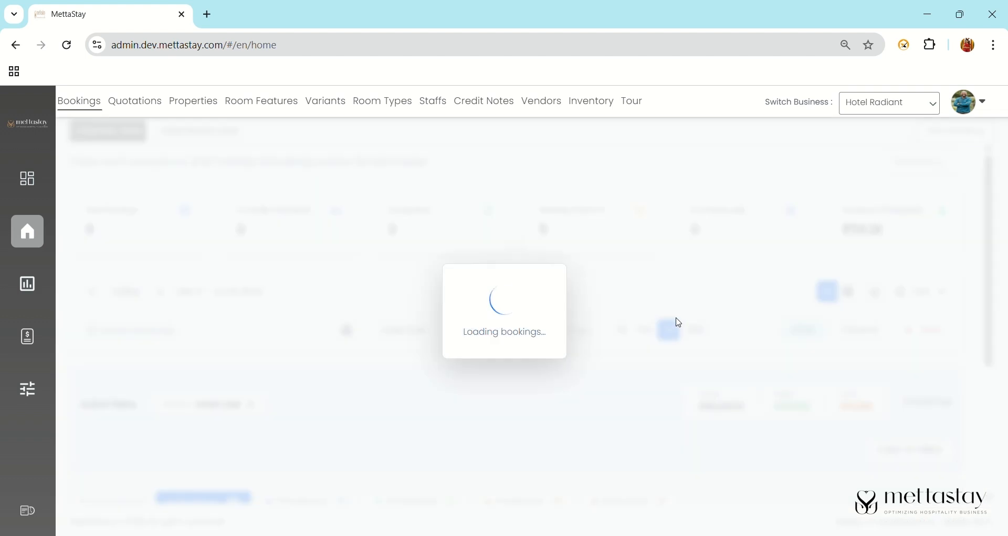
{"action": "left_click", "coordinate": [574, 318]}
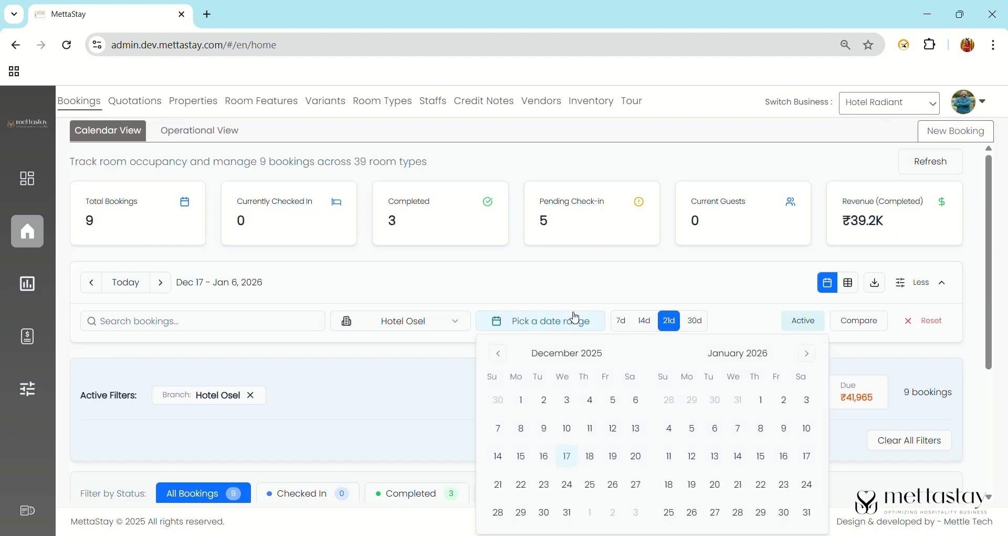
{"action": "left_click", "coordinate": [521, 400]}
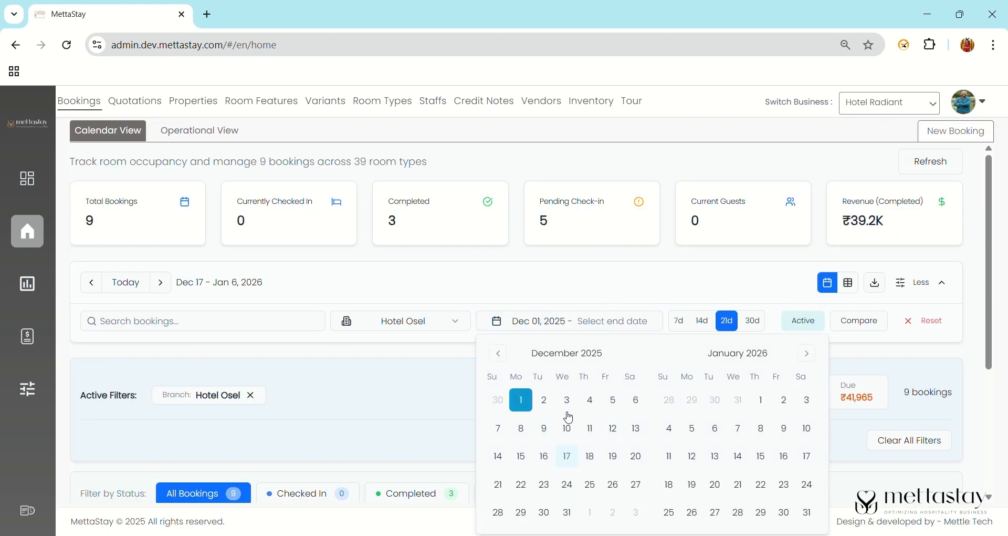
{"action": "left_click", "coordinate": [637, 457]}
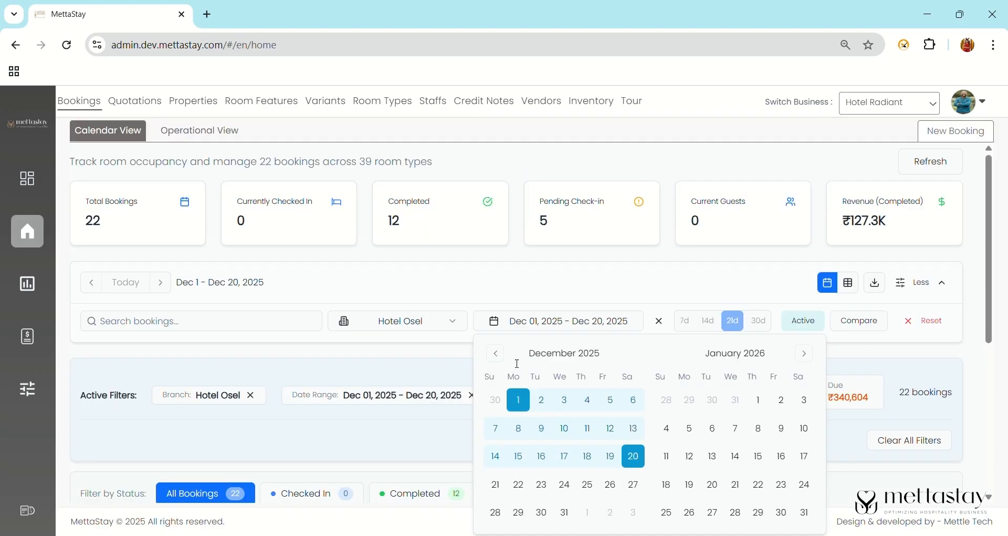
- Turn on period comparison against Dec 01 – Dec 17
{"action": "left_click", "coordinate": [863, 326]}
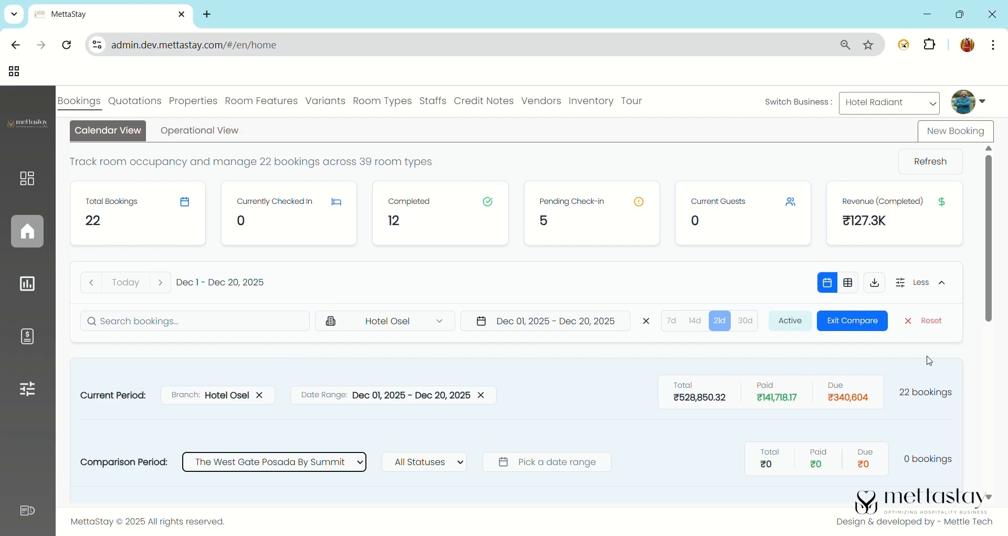
{"action": "left_click_drag", "start_coordinate": [990, 304], "coordinate": [995, 362]}
{"action": "left_click", "coordinate": [536, 345]}
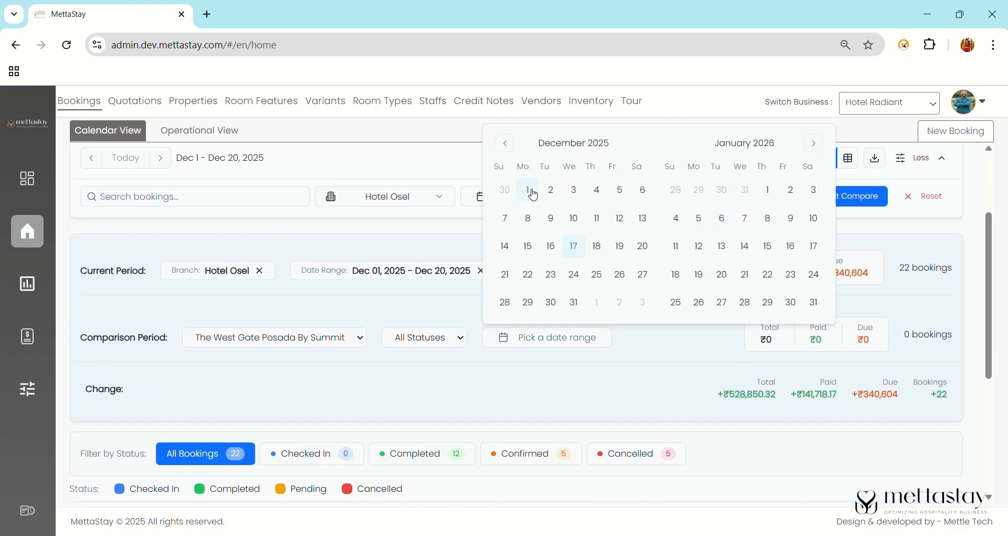
{"action": "left_click", "coordinate": [531, 192]}
{"action": "left_click", "coordinate": [575, 247]}
{"action": "scroll", "coordinate": [985, 333], "scroll_direction": "down", "scroll_amount": 1}
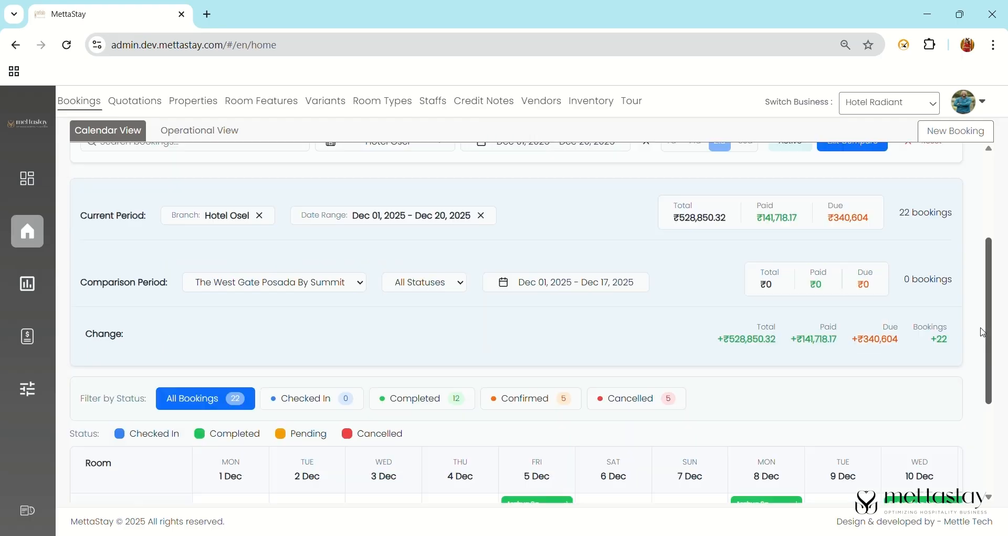
{"action": "scroll", "coordinate": [984, 332], "scroll_direction": "down", "scroll_amount": 3}
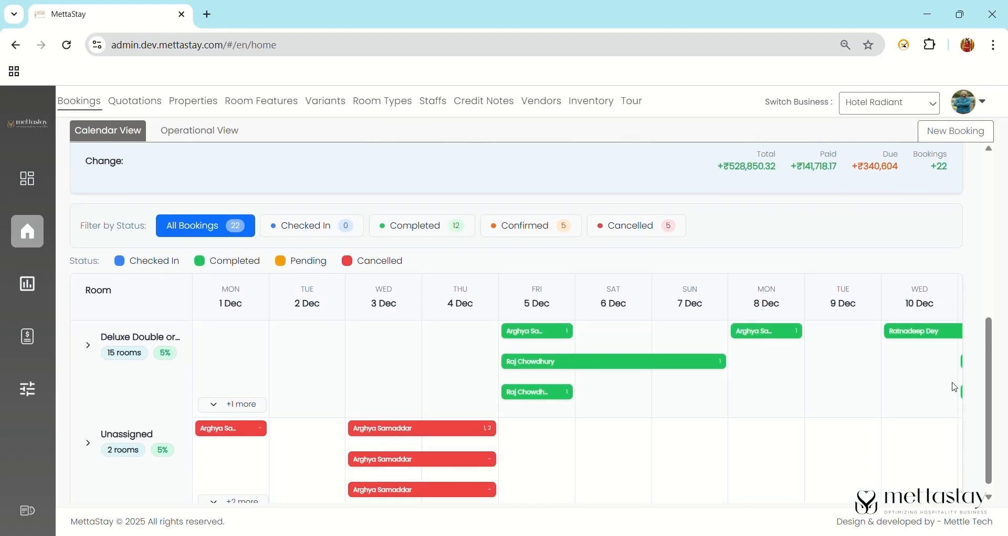
- Open and close a guest booking's details, then reset all booking filters
{"action": "left_click", "coordinate": [714, 362]}
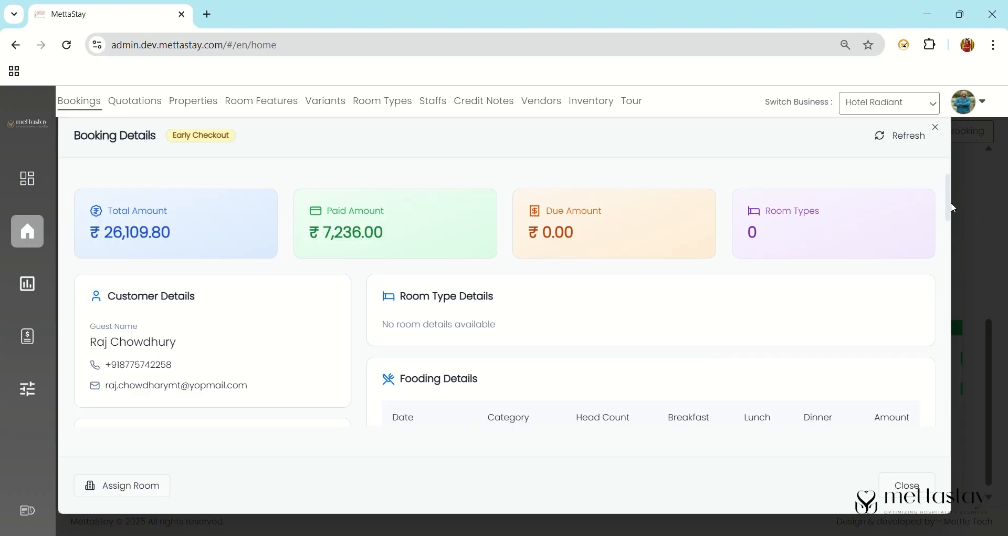
{"action": "left_click_drag", "start_coordinate": [951, 204], "coordinate": [953, 151]}
{"action": "left_click", "coordinate": [937, 128]}
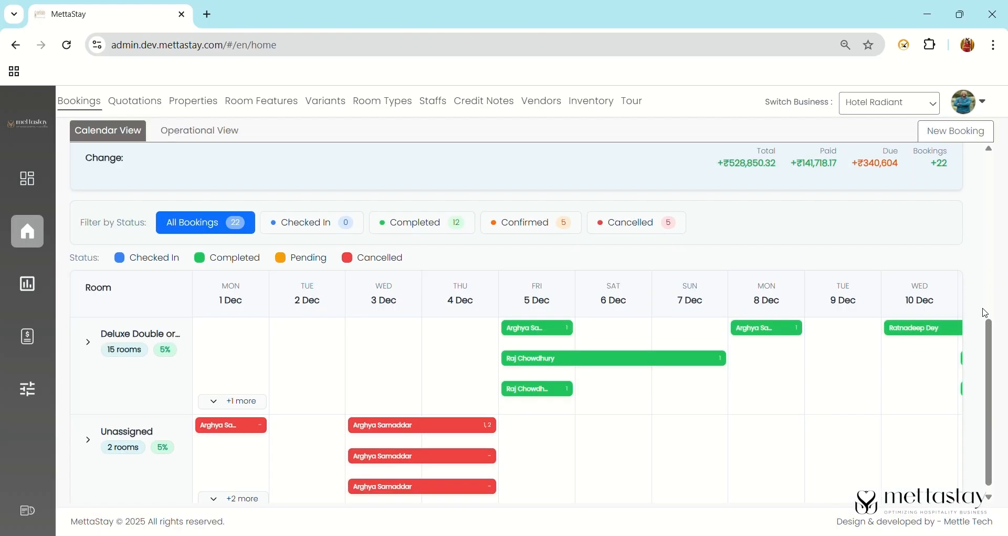
{"action": "scroll", "coordinate": [972, 236], "scroll_direction": "up", "scroll_amount": 3}
{"action": "scroll", "coordinate": [972, 236], "scroll_direction": "up", "scroll_amount": 4}
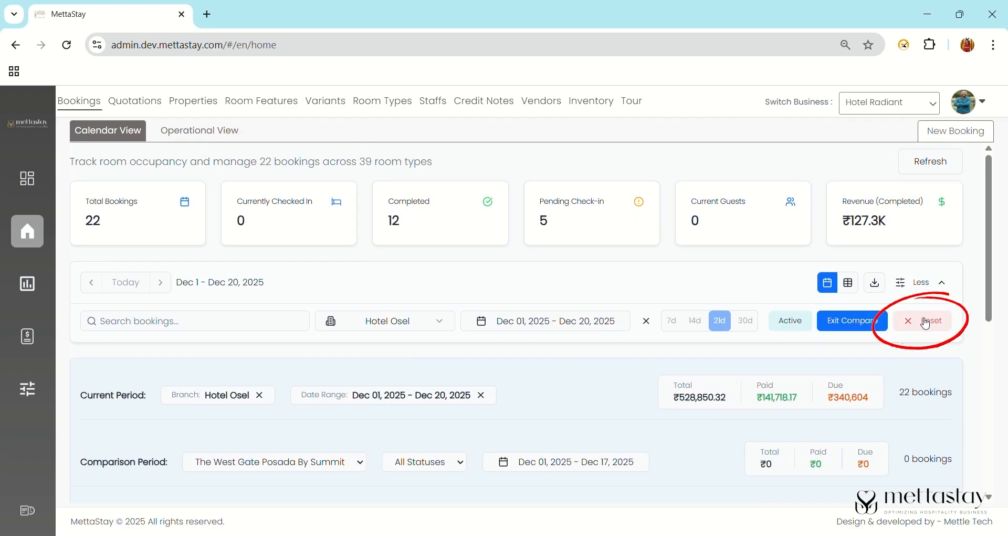
{"action": "left_click", "coordinate": [918, 321]}
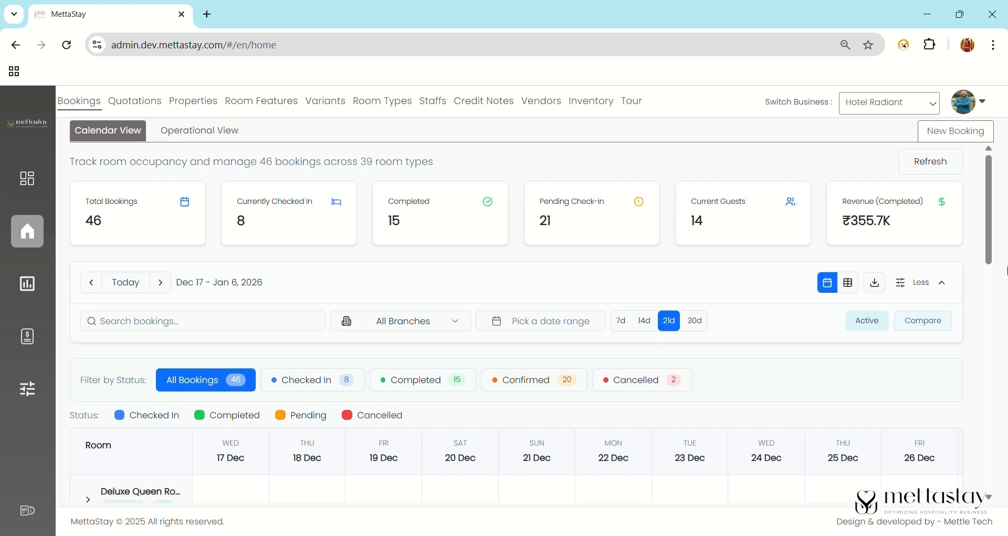
- Preview the bookings as a table list, then switch back to the calendar grid
{"action": "left_click", "coordinate": [848, 282]}
{"action": "mouse_move", "coordinate": [989, 181]}
{"action": "left_mouse_down"}
{"action": "mouse_move", "coordinate": [989, 210]}
{"action": "mouse_move", "coordinate": [985, 115]}
{"action": "left_mouse_up"}
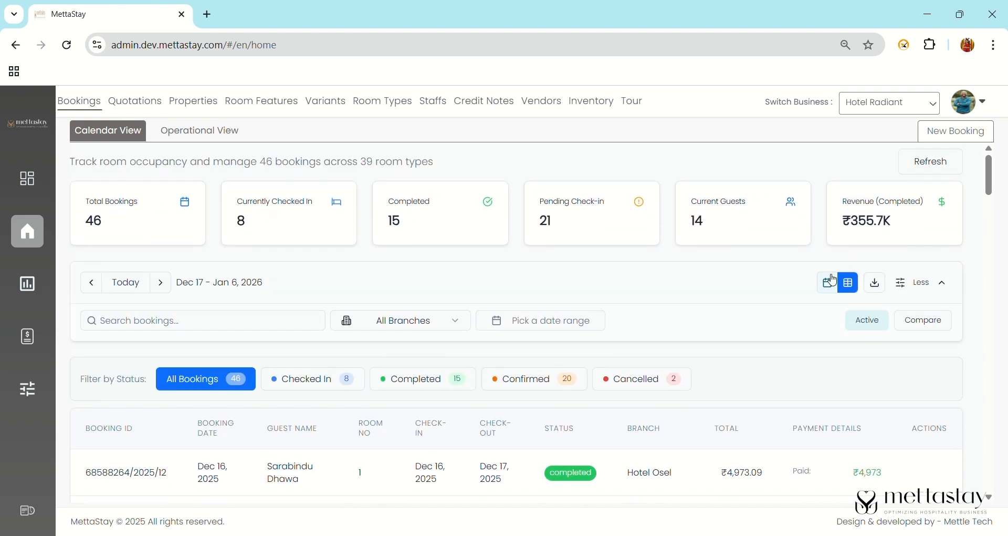
{"action": "left_click", "coordinate": [834, 281]}
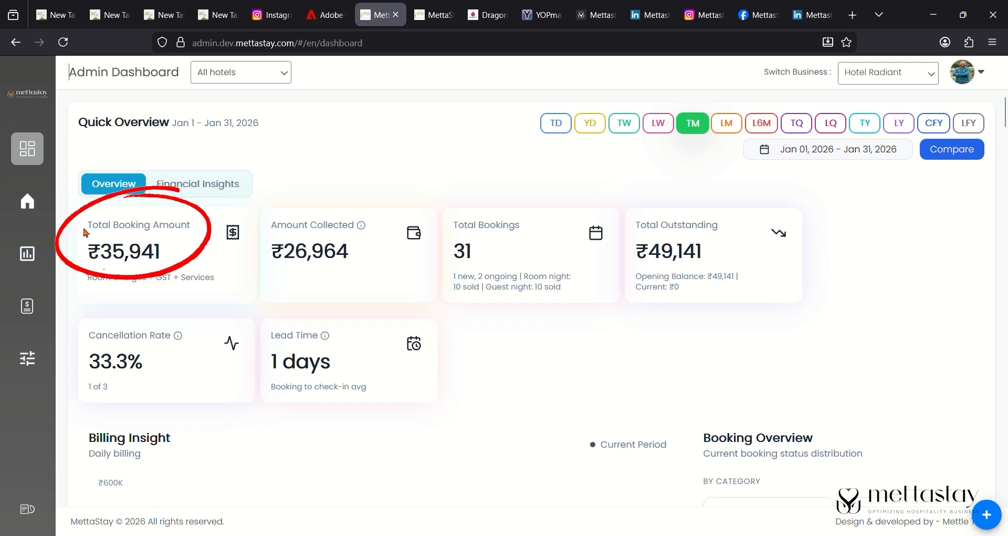
- Highlight the four KPI card titles and Lead Time, then switch the overview to last month (LM)
{"action": "left_click_drag", "start_coordinate": [84, 232], "coordinate": [194, 232]}
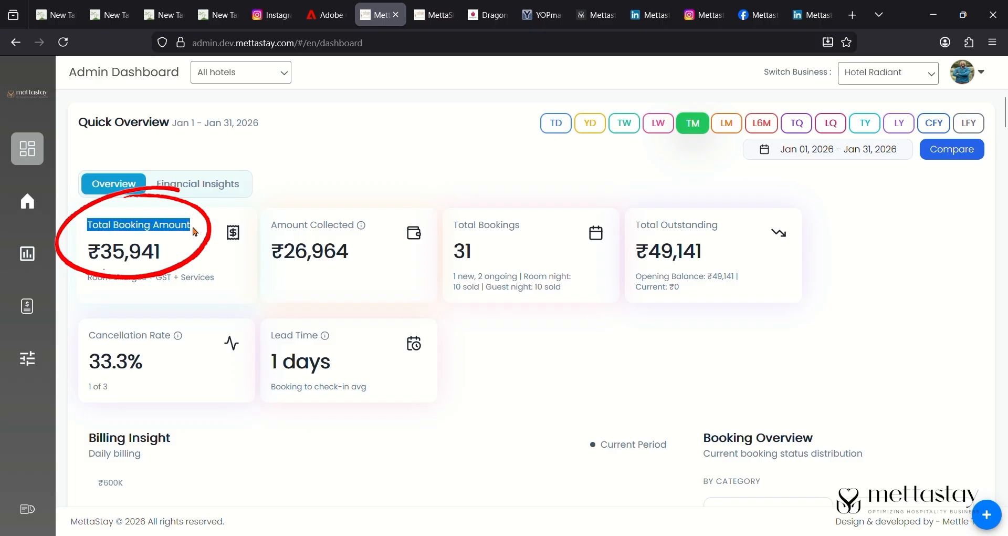
{"action": "left_click_drag", "start_coordinate": [277, 233], "coordinate": [361, 230]}
{"action": "left_click_drag", "start_coordinate": [451, 231], "coordinate": [520, 234]}
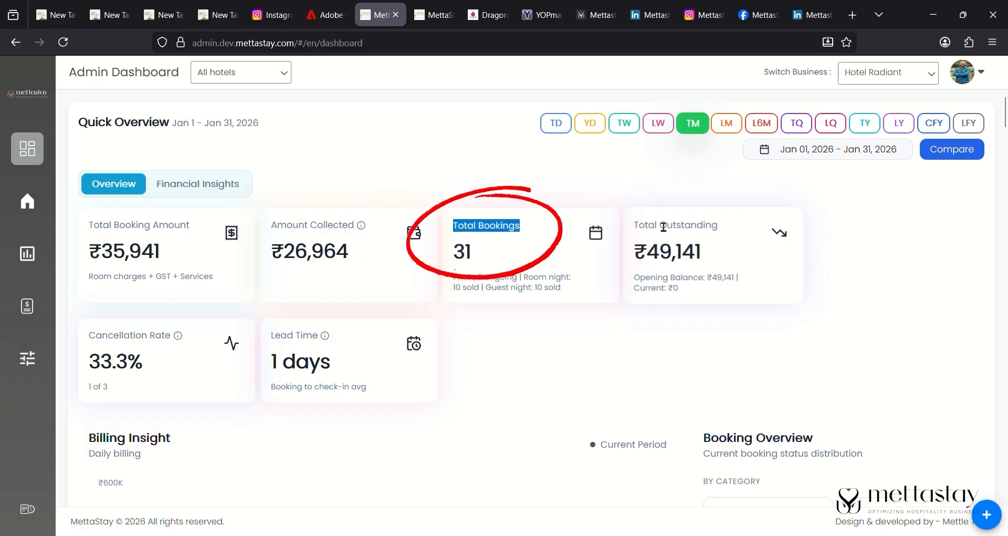
{"action": "left_click_drag", "start_coordinate": [639, 231], "coordinate": [726, 228]}
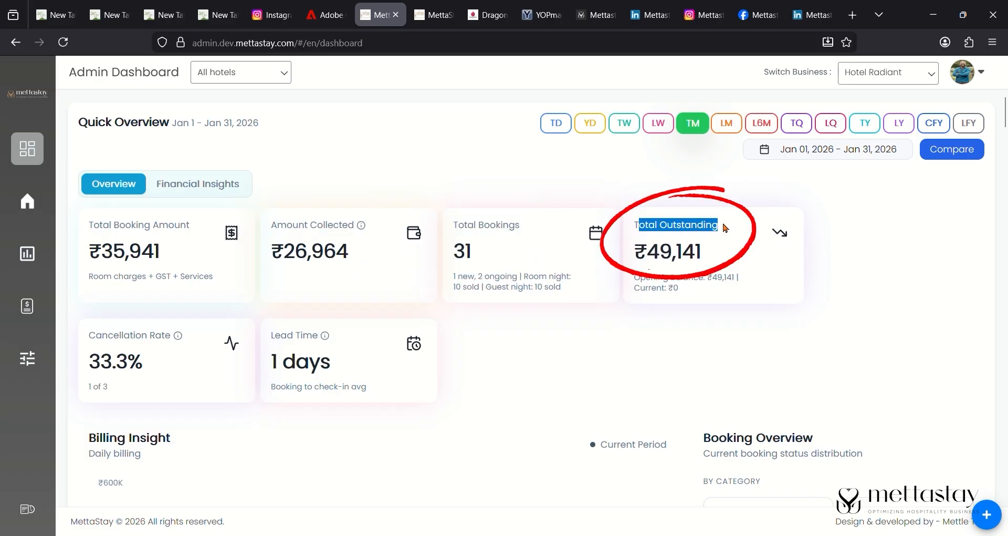
{"action": "left_click", "coordinate": [89, 343]}
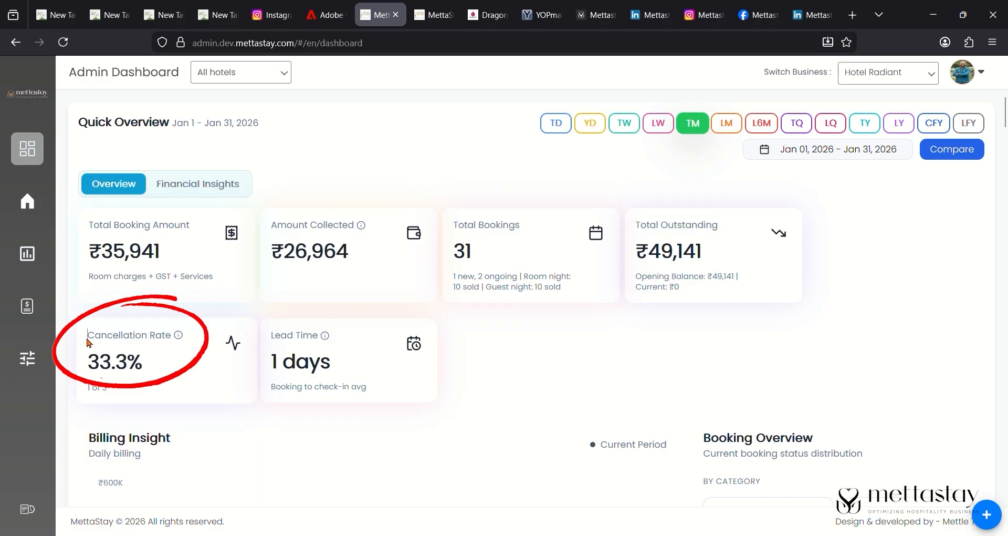
{"action": "double_click", "coordinate": [269, 341]}
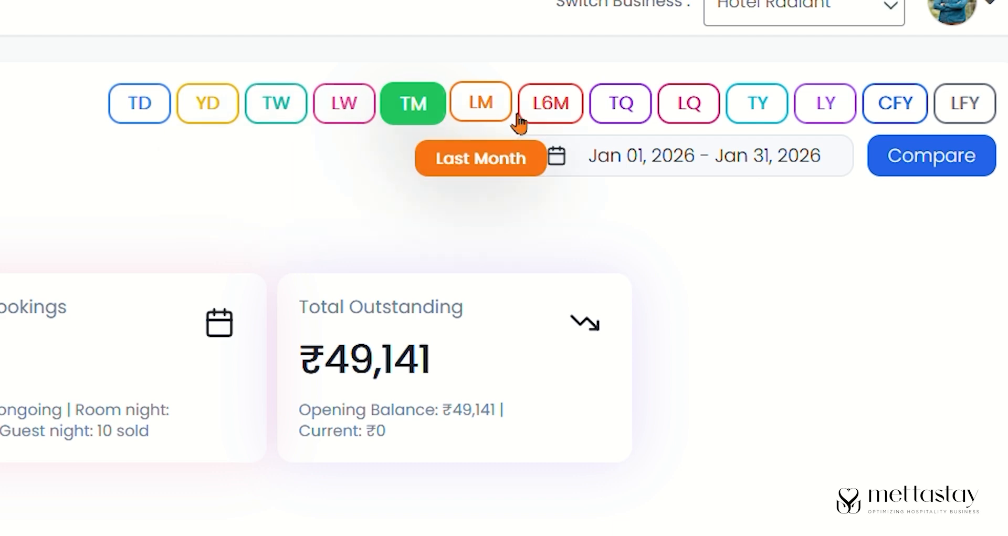
{"action": "left_click", "coordinate": [504, 112]}
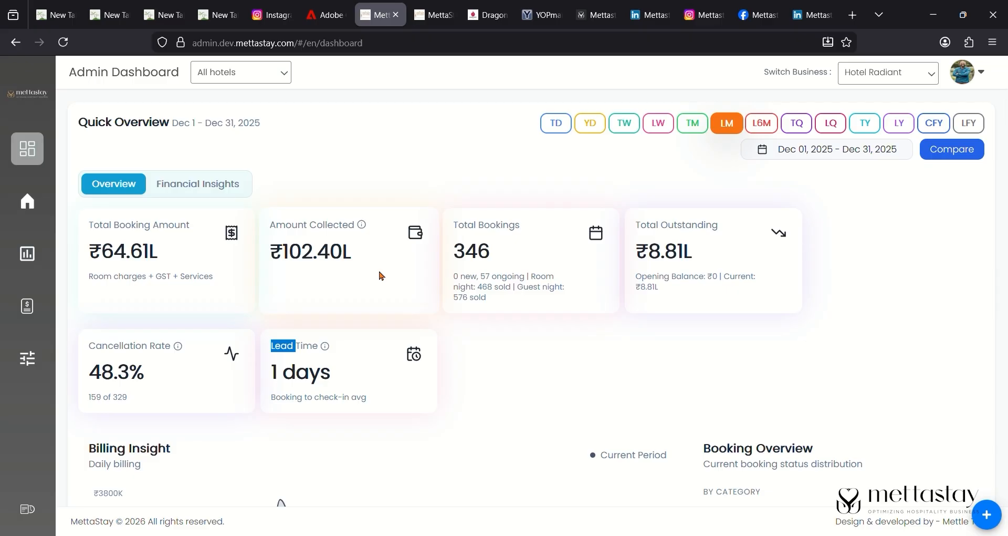
- Choose ibis Bengaluru in the hotels filter and glance at the Billing Insight chart
{"action": "left_click", "coordinate": [289, 80]}
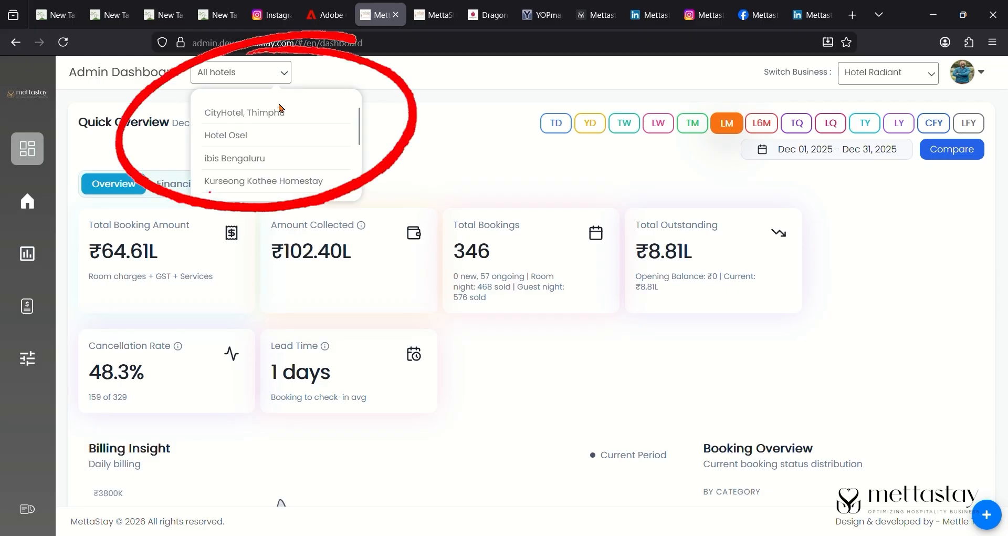
{"action": "left_click", "coordinate": [273, 166]}
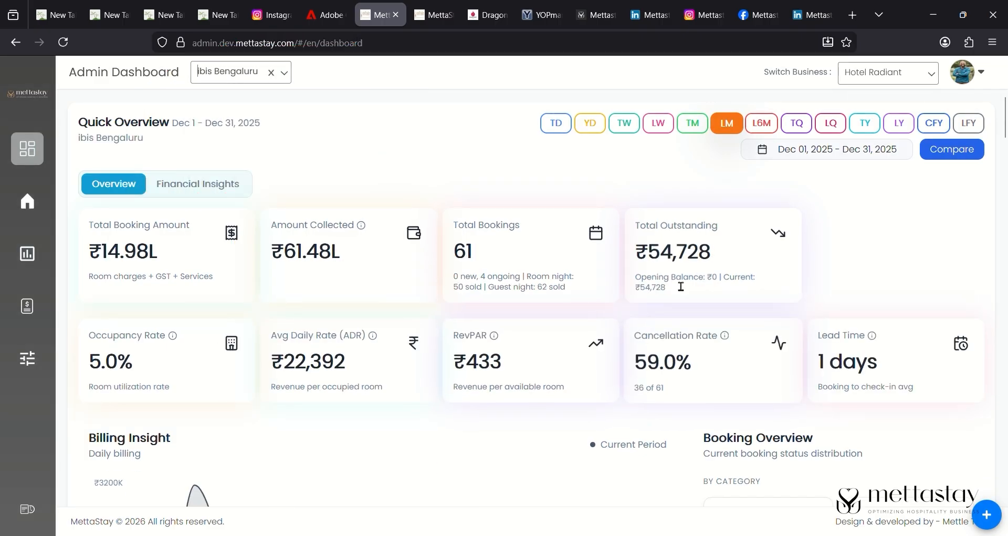
{"action": "scroll", "coordinate": [682, 286], "scroll_direction": "down", "scroll_amount": 5}
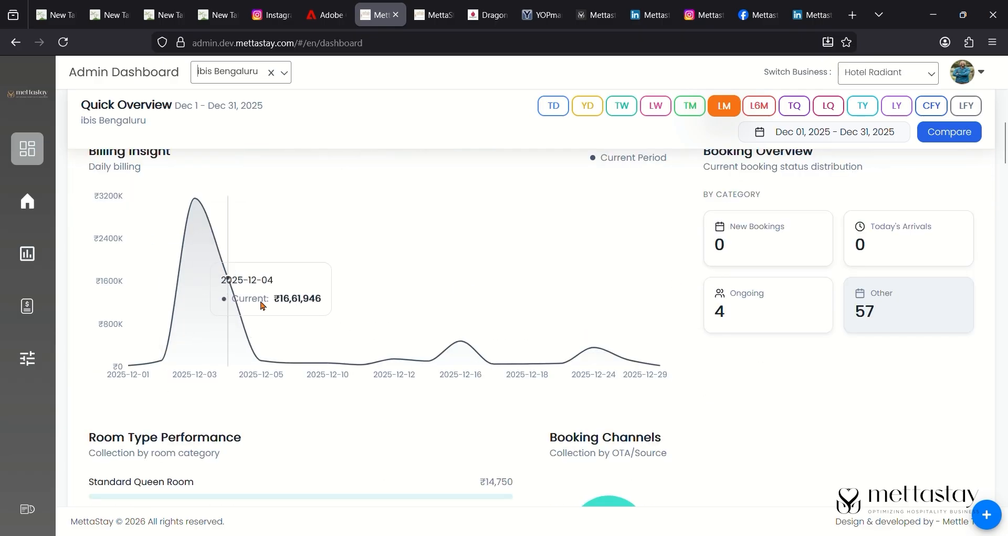
{"action": "scroll", "coordinate": [545, 345], "scroll_direction": "up", "scroll_amount": 5}
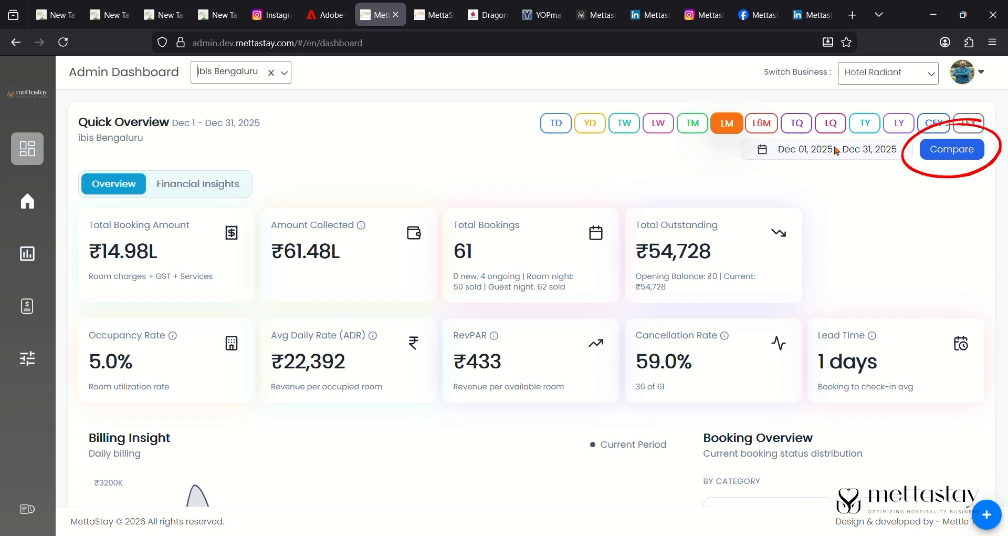
- Turn on Compare, then scroll through Room Type Performance, Booking Channels and the Bookings table
{"action": "left_click", "coordinate": [950, 149]}
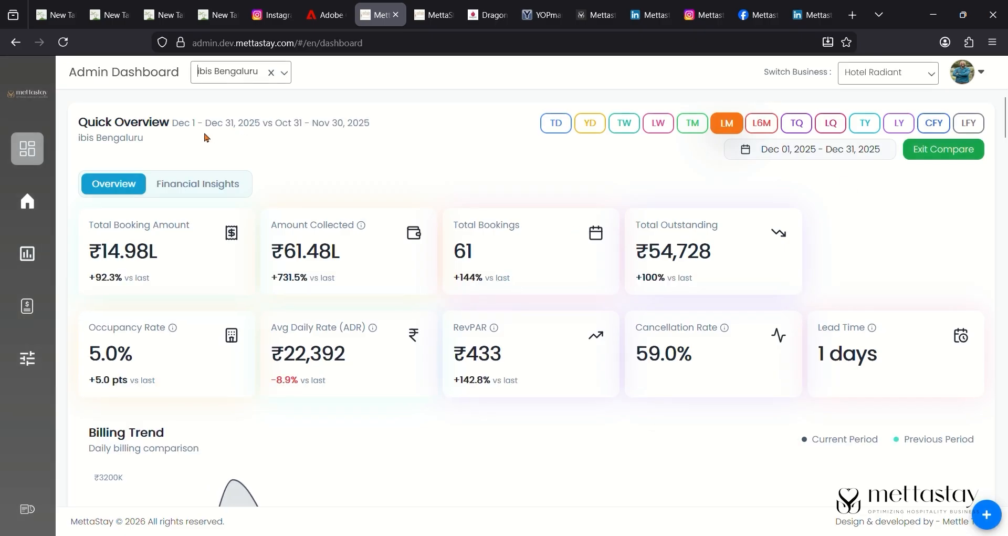
{"action": "left_click_drag", "start_coordinate": [295, 134], "coordinate": [370, 124]}
{"action": "scroll", "coordinate": [394, 353], "scroll_direction": "down", "scroll_amount": 10}
{"action": "left_click_drag", "start_coordinate": [85, 218], "coordinate": [268, 243]}
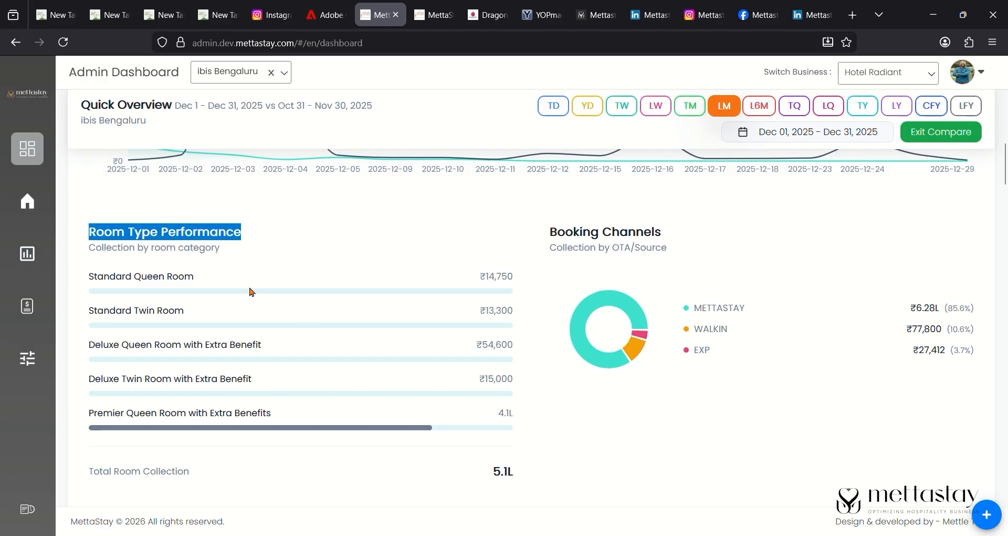
{"action": "scroll", "coordinate": [321, 371], "scroll_direction": "down", "scroll_amount": 1}
{"action": "left_click_drag", "start_coordinate": [543, 201], "coordinate": [670, 206]}
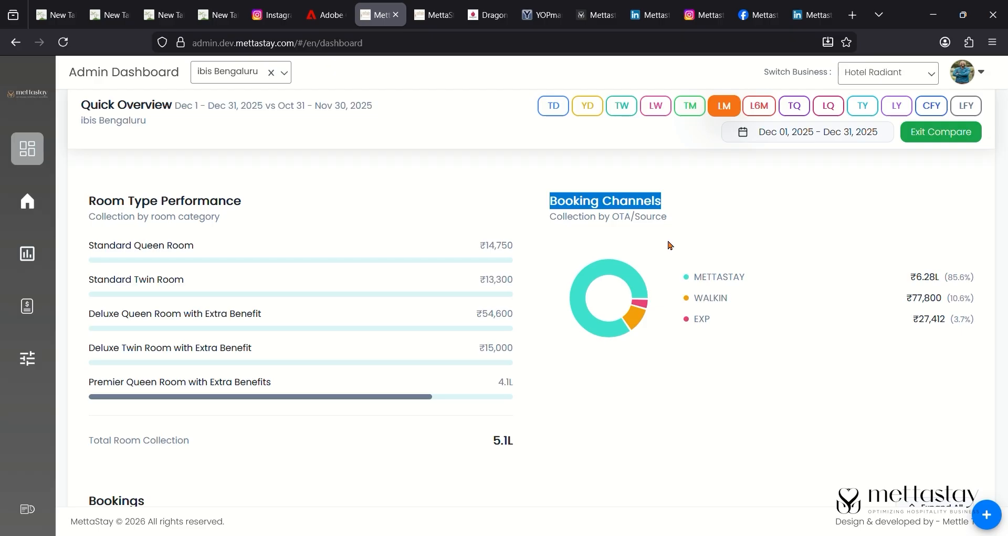
{"action": "left_click_drag", "start_coordinate": [698, 269], "coordinate": [762, 269]}
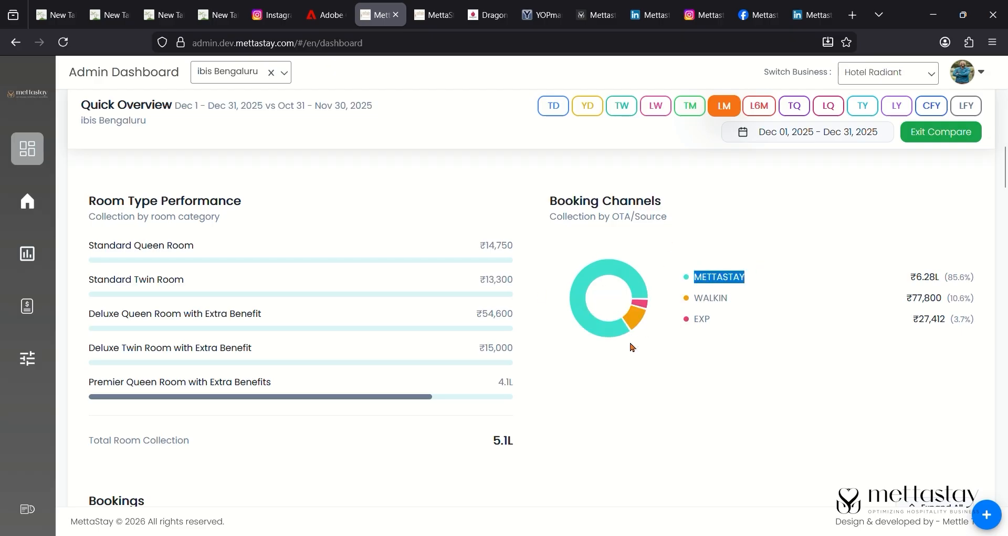
{"action": "scroll", "coordinate": [229, 273], "scroll_direction": "down", "scroll_amount": 2}
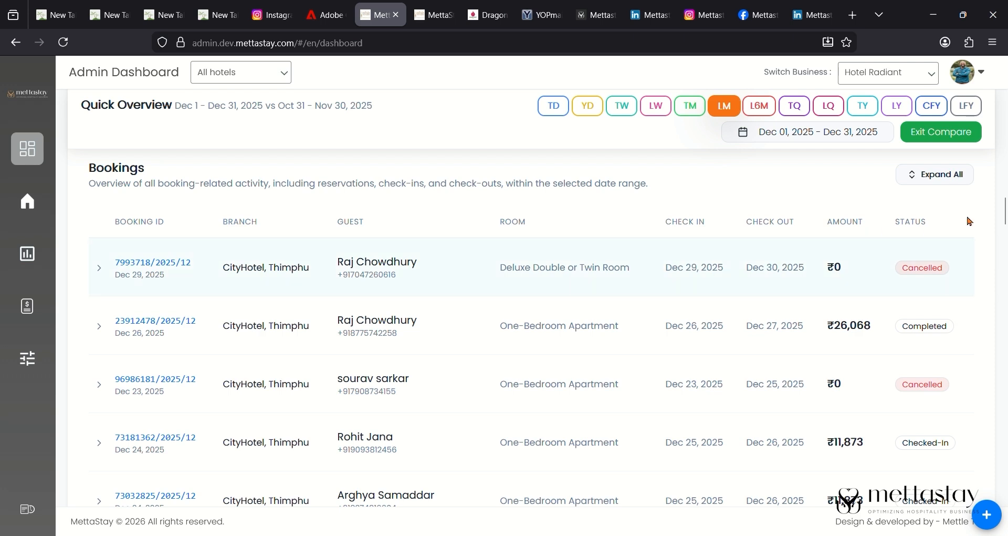
{"action": "scroll", "coordinate": [908, 443], "scroll_direction": "down", "scroll_amount": 10}
{"action": "scroll", "coordinate": [906, 441], "scroll_direction": "down", "scroll_amount": 2}
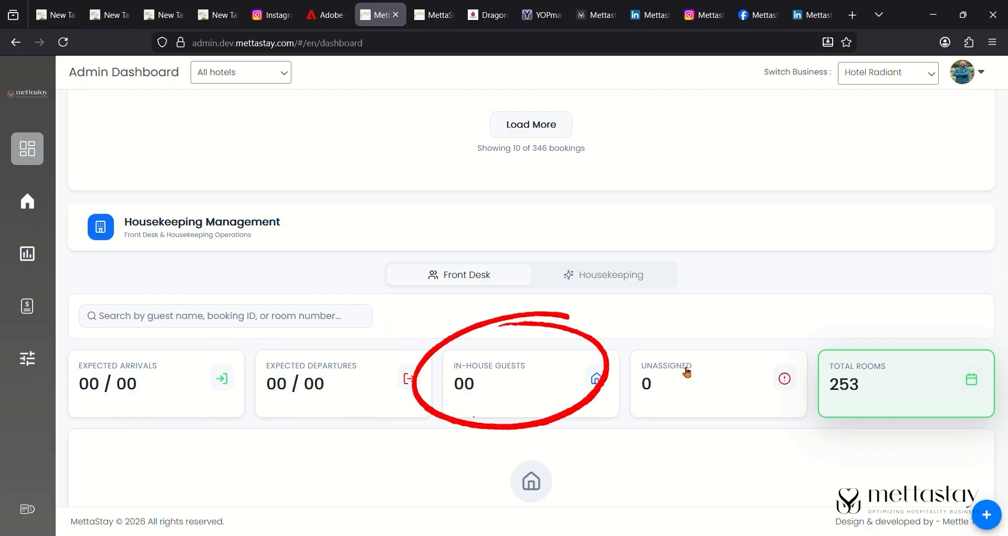
- Switch Inventory Overview to the 7-day range (Jan 5–11) and review the availability charts
{"action": "scroll", "coordinate": [866, 394], "scroll_direction": "up", "scroll_amount": 5}
{"action": "scroll", "coordinate": [866, 394], "scroll_direction": "down", "scroll_amount": 5}
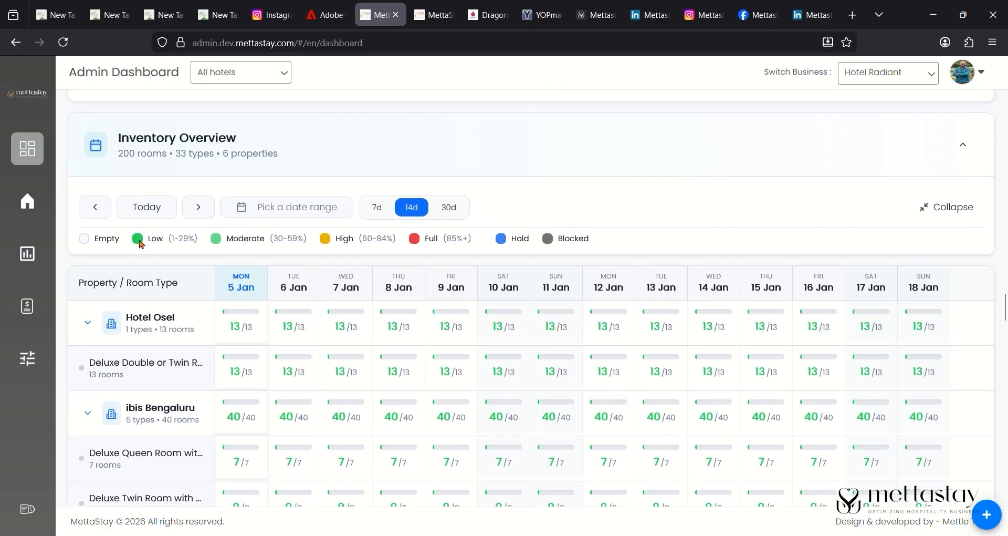
{"action": "left_click", "coordinate": [376, 208]}
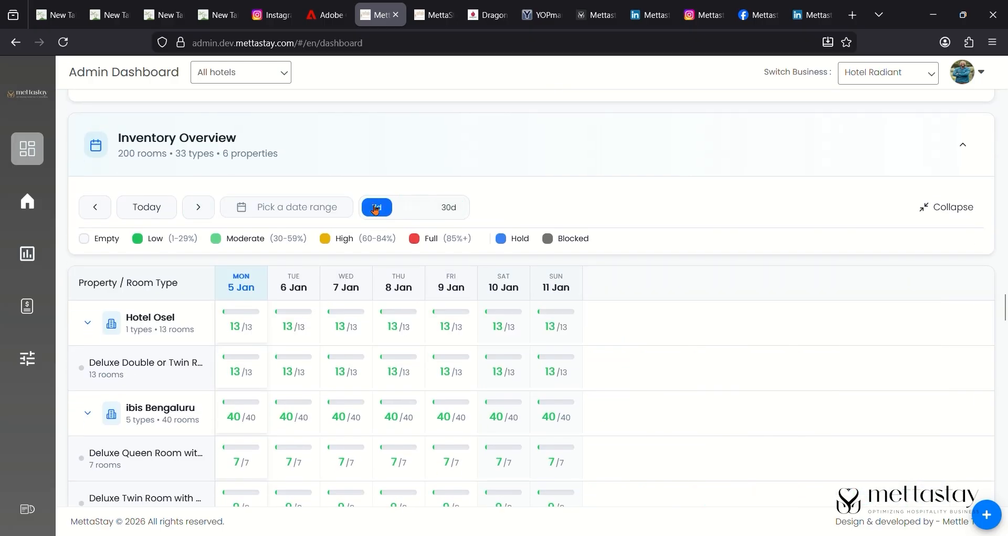
{"action": "scroll", "coordinate": [448, 207], "scroll_direction": "down", "scroll_amount": 1}
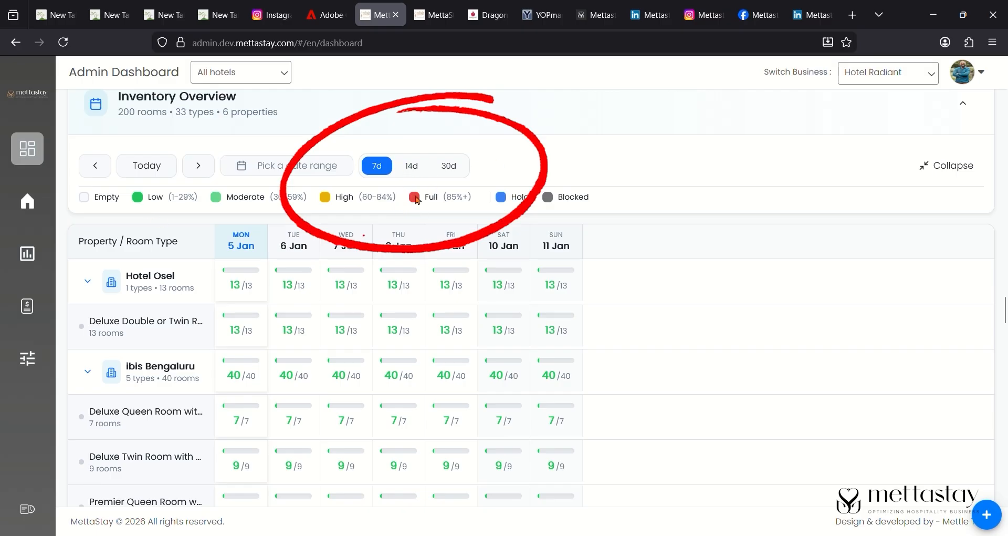
{"action": "scroll", "coordinate": [249, 209], "scroll_direction": "down", "scroll_amount": 3}
{"action": "scroll", "coordinate": [248, 209], "scroll_direction": "down", "scroll_amount": 10}
{"action": "scroll", "coordinate": [243, 206], "scroll_direction": "up", "scroll_amount": 1}
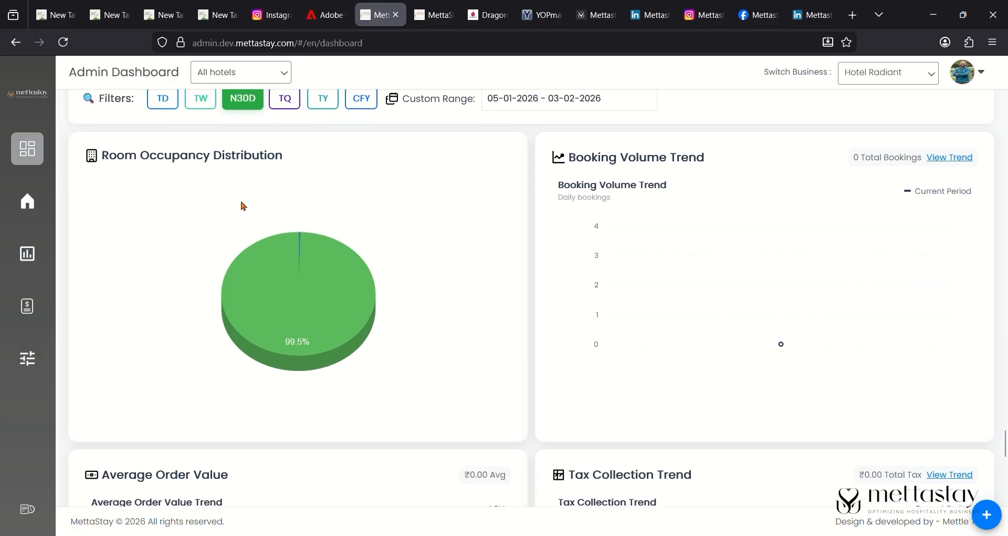
{"action": "mouse_move", "coordinate": [303, 245]}
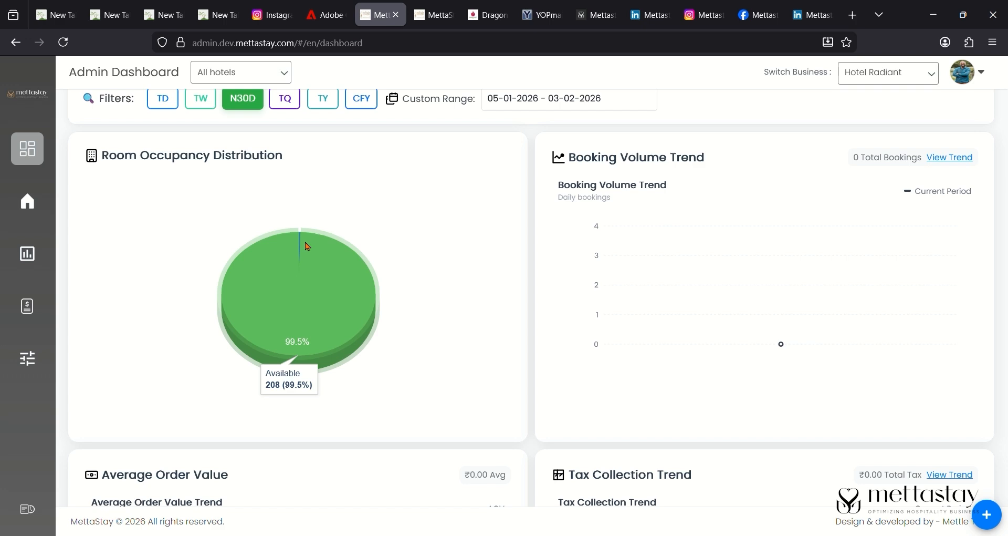
{"action": "scroll", "coordinate": [643, 406], "scroll_direction": "up", "scroll_amount": 15}
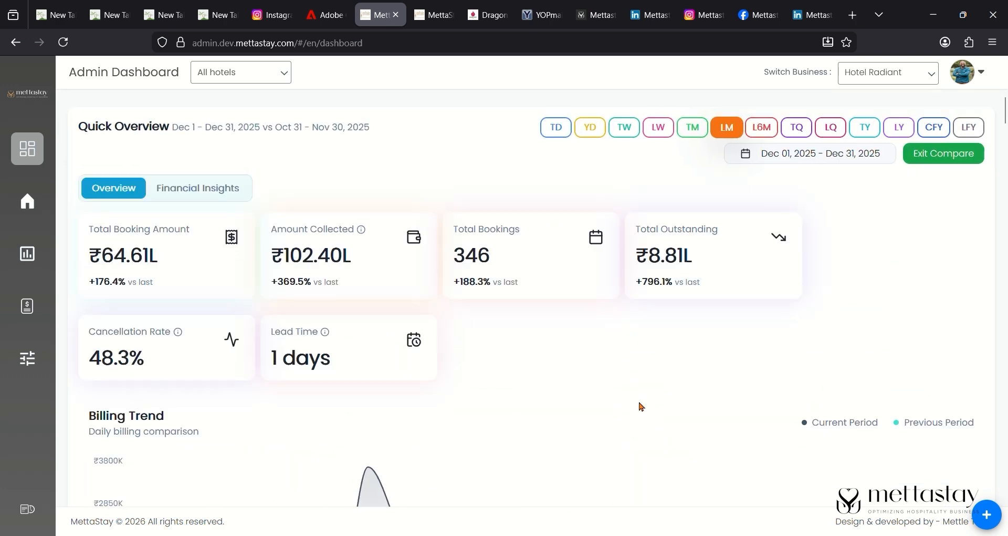
{"action": "left_click", "coordinate": [202, 188]}
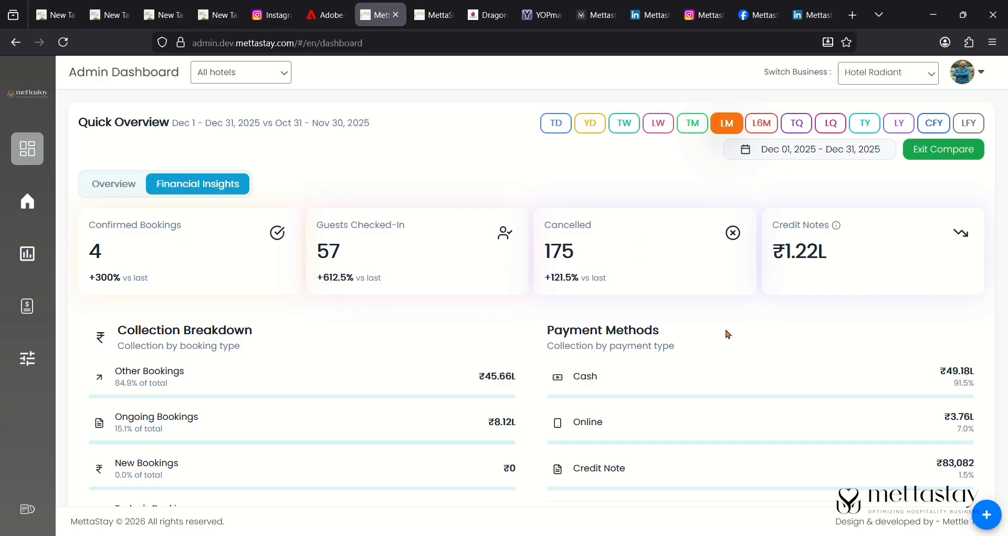
{"action": "scroll", "coordinate": [728, 334], "scroll_direction": "down", "scroll_amount": 3}
{"action": "left_click_drag", "start_coordinate": [119, 183], "coordinate": [235, 185]}
{"action": "left_click_drag", "start_coordinate": [116, 224], "coordinate": [185, 226]}
{"action": "left_click", "coordinate": [490, 274]}
{"action": "scroll", "coordinate": [492, 283], "scroll_direction": "down", "scroll_amount": 1}
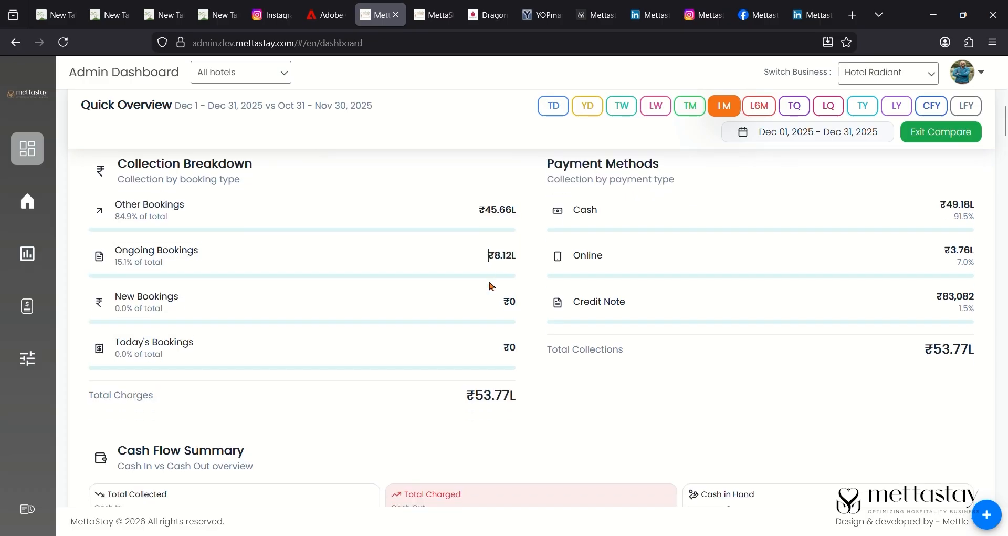
{"action": "scroll", "coordinate": [545, 259], "scroll_direction": "up", "scroll_amount": 3}
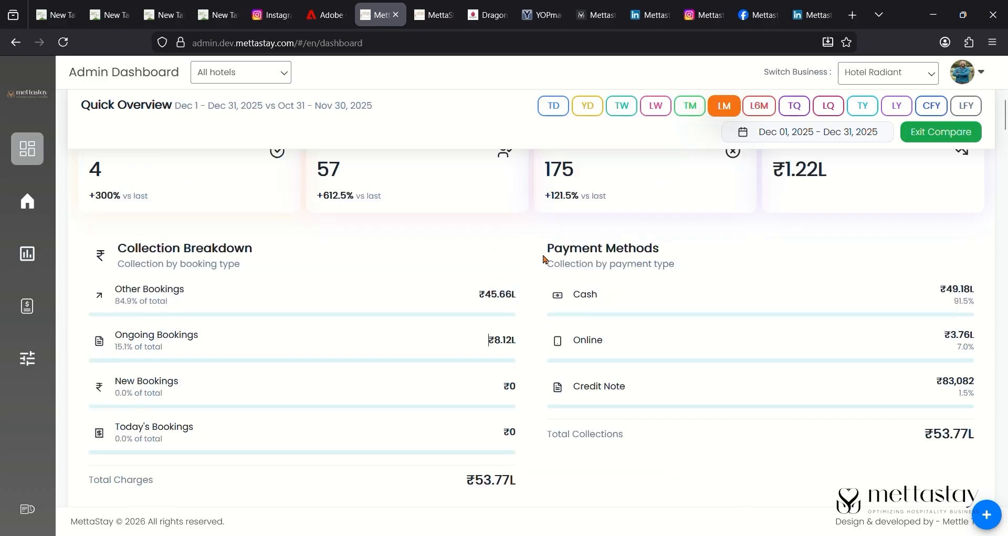
{"action": "left_click_drag", "start_coordinate": [547, 257], "coordinate": [677, 255]}
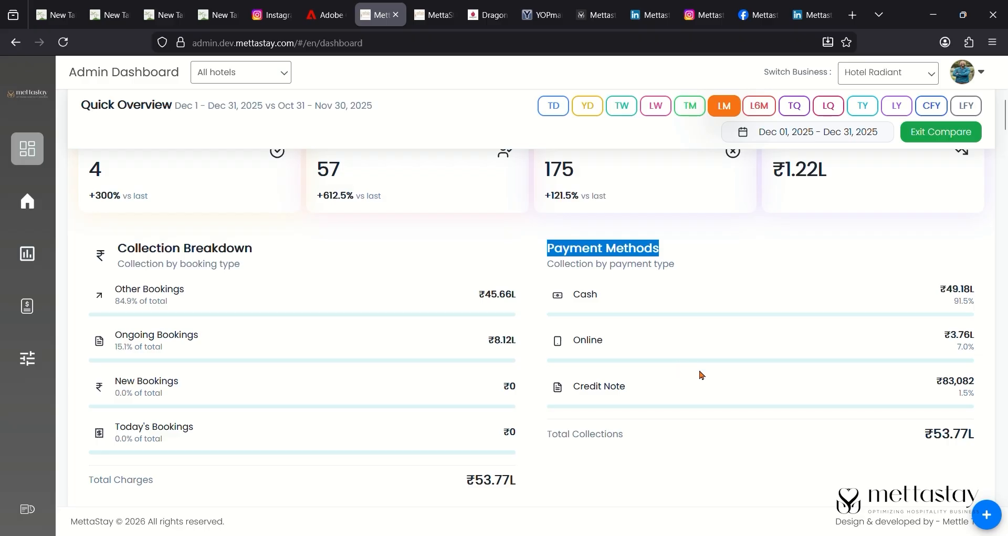
{"action": "scroll", "coordinate": [703, 375], "scroll_direction": "down", "scroll_amount": 5}
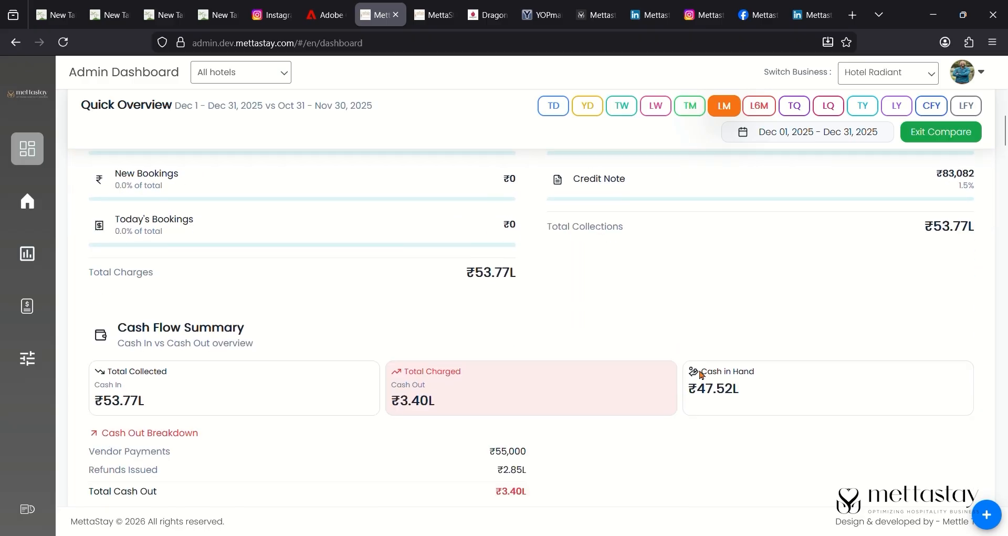
{"action": "scroll", "coordinate": [272, 299], "scroll_direction": "down", "scroll_amount": 1}
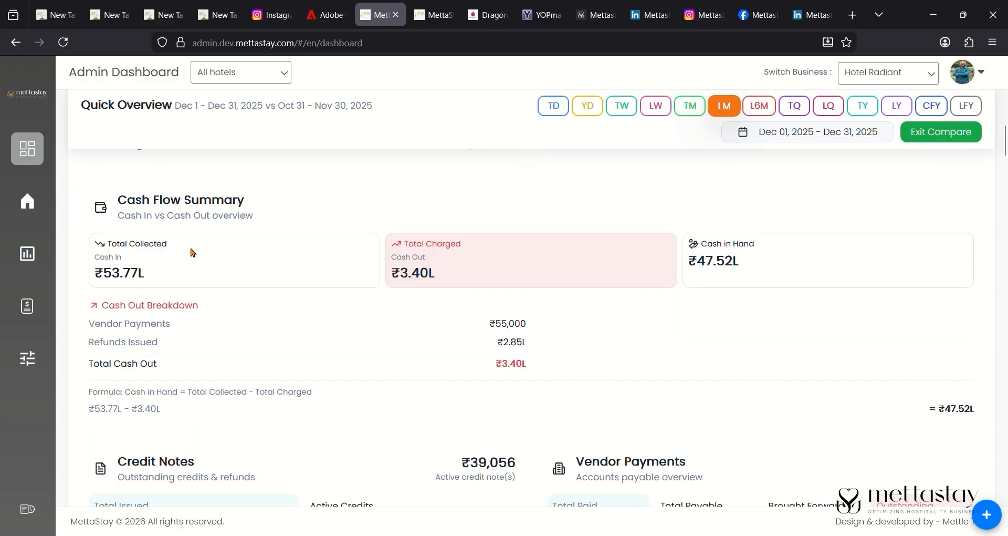
{"action": "scroll", "coordinate": [188, 309], "scroll_direction": "down", "scroll_amount": 1}
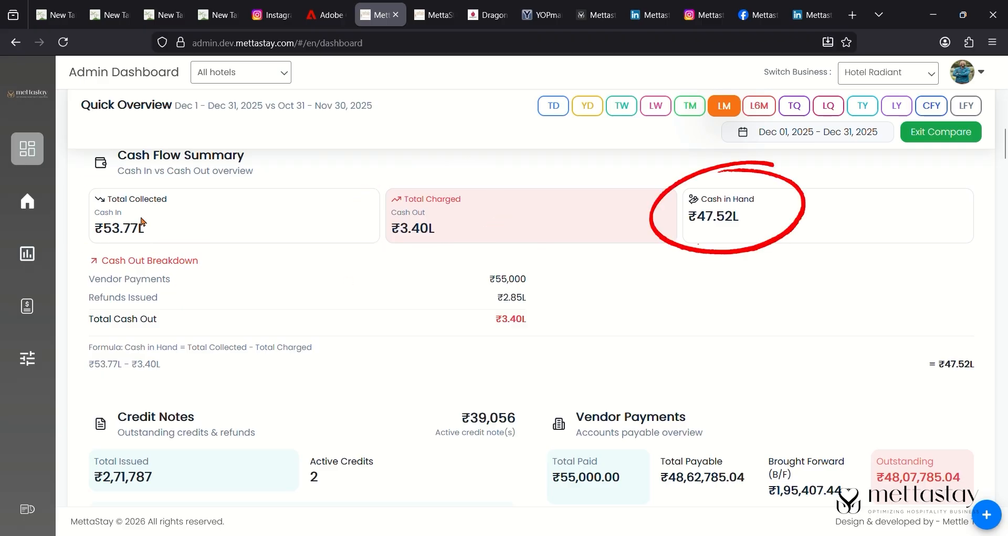
{"action": "scroll", "coordinate": [765, 225], "scroll_direction": "down", "scroll_amount": 5}
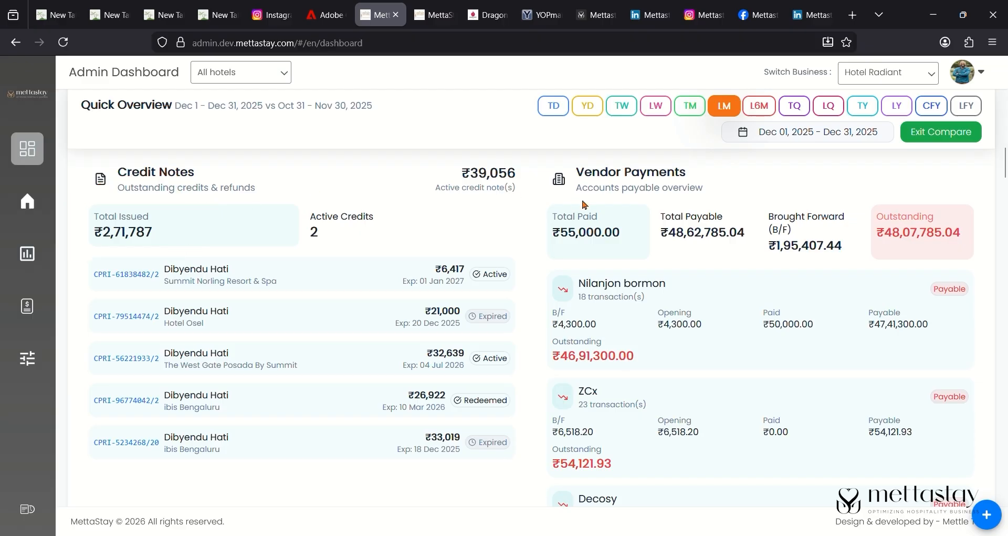
{"action": "left_click_drag", "start_coordinate": [576, 172], "coordinate": [722, 169]}
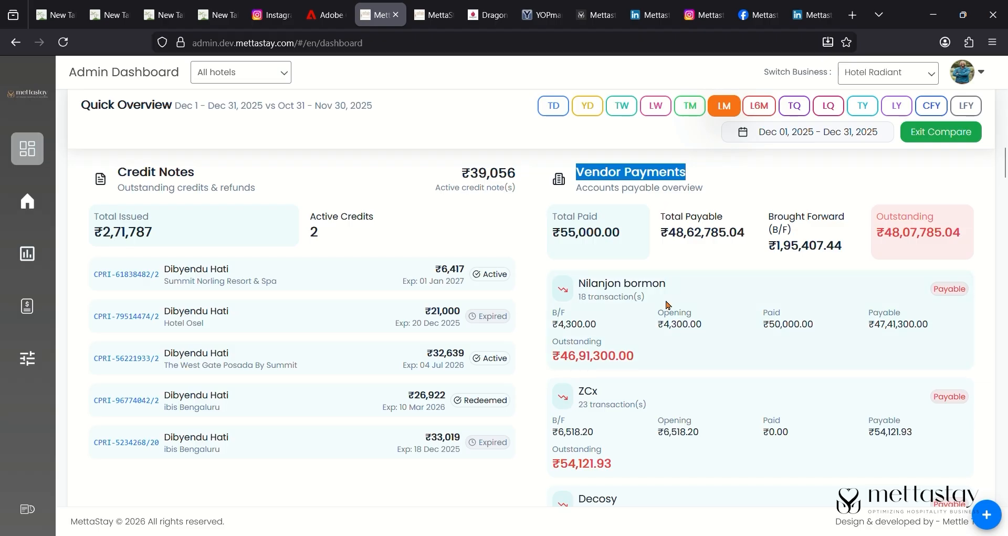
{"action": "scroll", "coordinate": [701, 349], "scroll_direction": "down", "scroll_amount": 1}
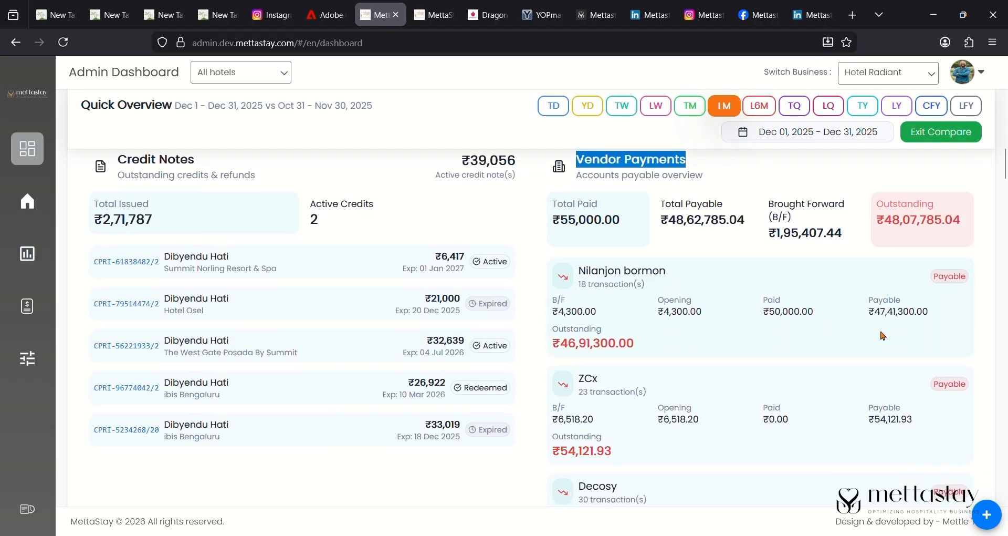
{"action": "scroll", "coordinate": [883, 334], "scroll_direction": "down", "scroll_amount": 2}
{"action": "scroll", "coordinate": [883, 335], "scroll_direction": "up", "scroll_amount": 2}
{"action": "scroll", "coordinate": [884, 335], "scroll_direction": "down", "scroll_amount": 10}
{"action": "scroll", "coordinate": [643, 405], "scroll_direction": "up", "scroll_amount": 15}
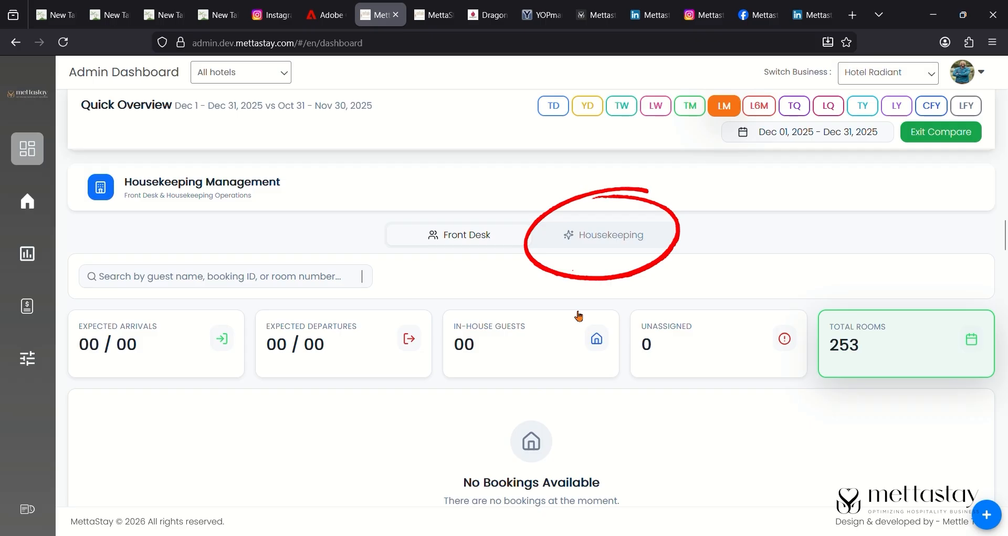
- Mark Room 304 as ready in the Housekeeping view
{"action": "left_click", "coordinate": [606, 235]}
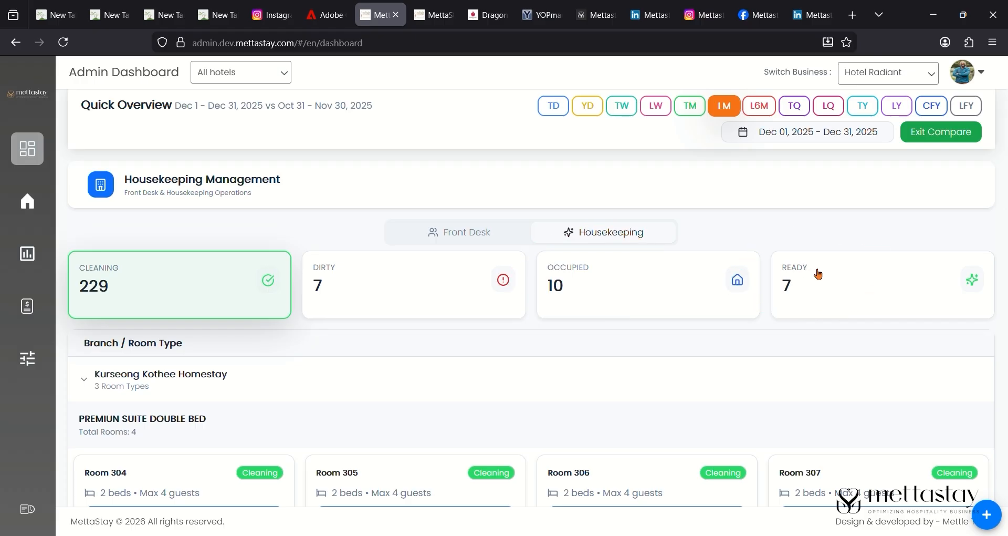
{"action": "scroll", "coordinate": [387, 373], "scroll_direction": "down", "scroll_amount": 1}
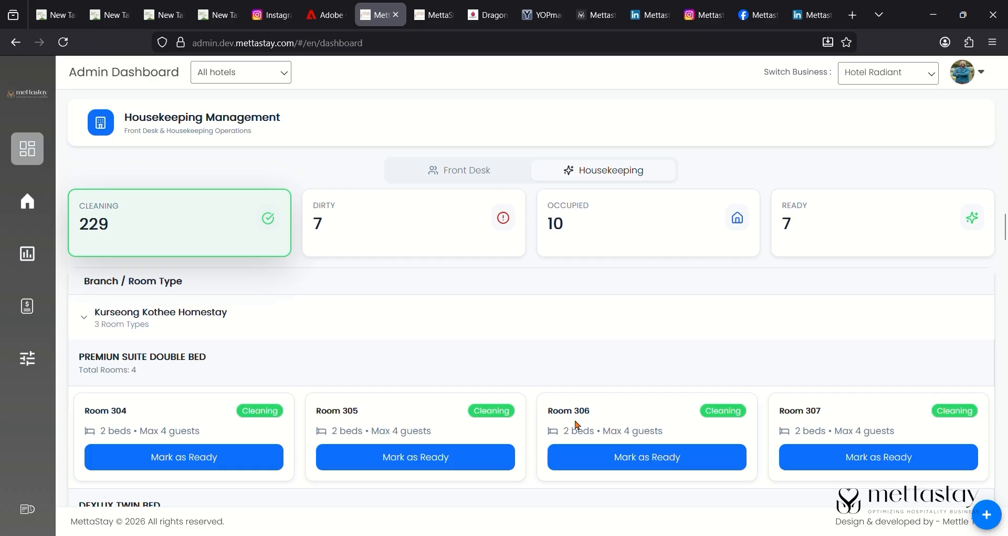
{"action": "scroll", "coordinate": [577, 423], "scroll_direction": "down", "scroll_amount": 2}
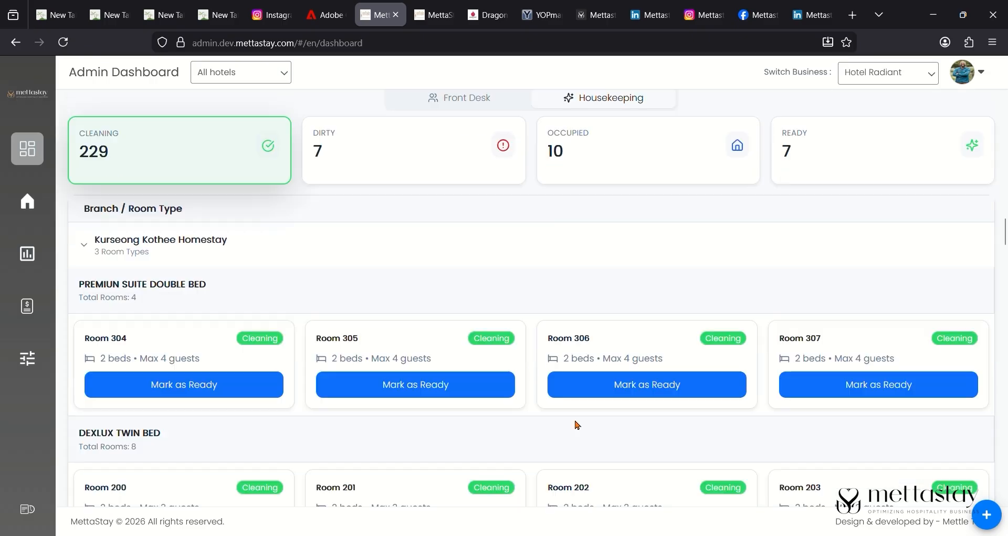
{"action": "left_click", "coordinate": [219, 397]}
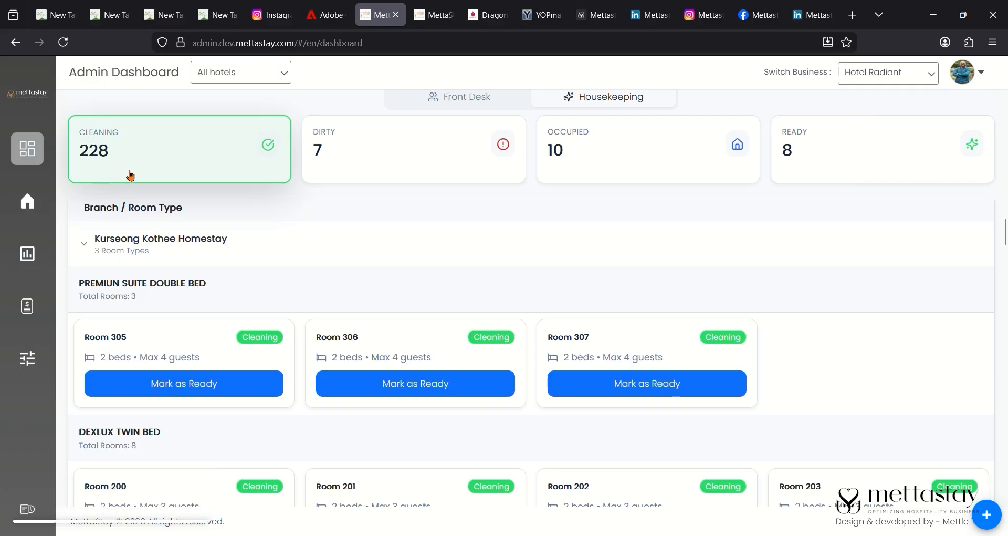
- List only dirty rooms and move Room 109 to cleaning
{"action": "left_click", "coordinate": [335, 177]}
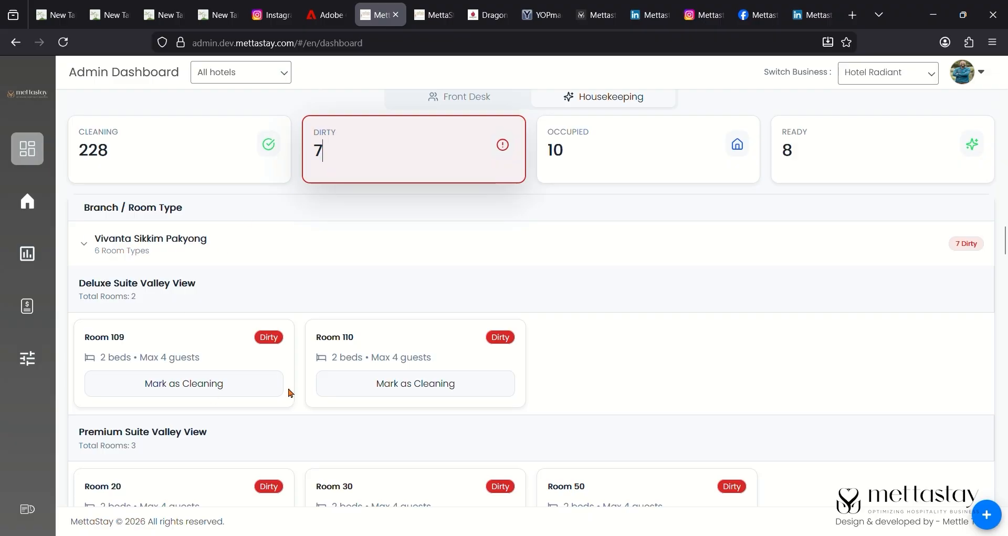
{"action": "scroll", "coordinate": [314, 364], "scroll_direction": "down", "scroll_amount": 2}
{"action": "scroll", "coordinate": [315, 361], "scroll_direction": "up", "scroll_amount": 3}
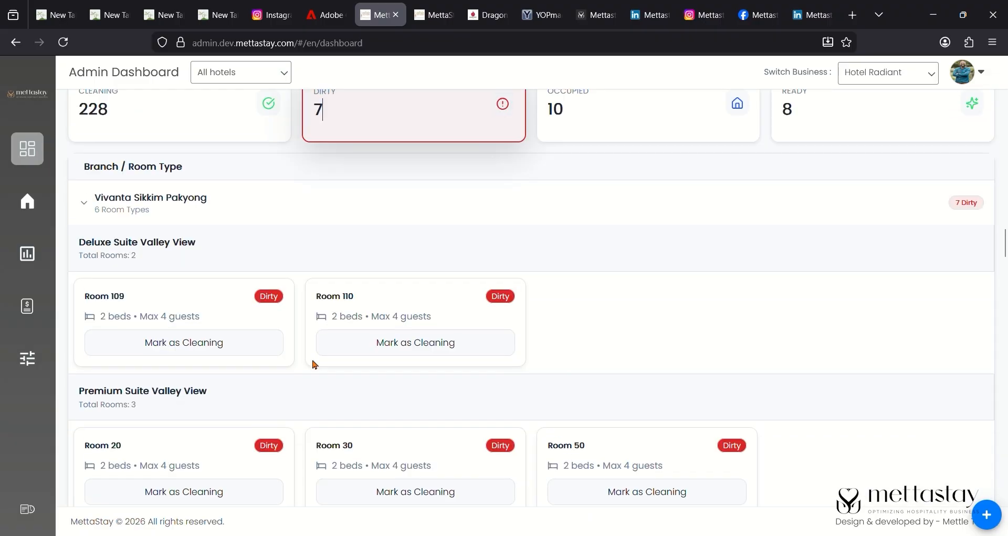
{"action": "scroll", "coordinate": [313, 363], "scroll_direction": "down", "scroll_amount": 2}
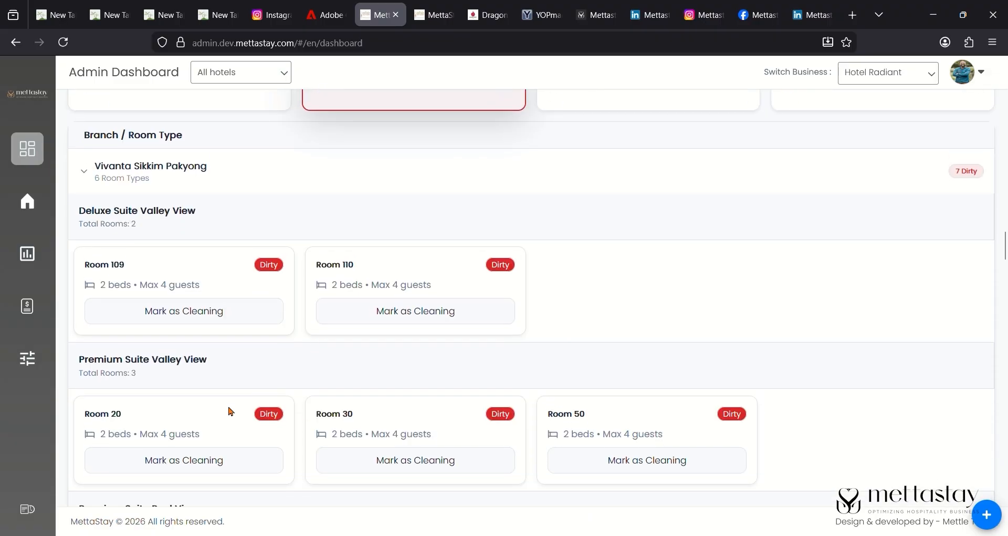
{"action": "left_click", "coordinate": [229, 325]}
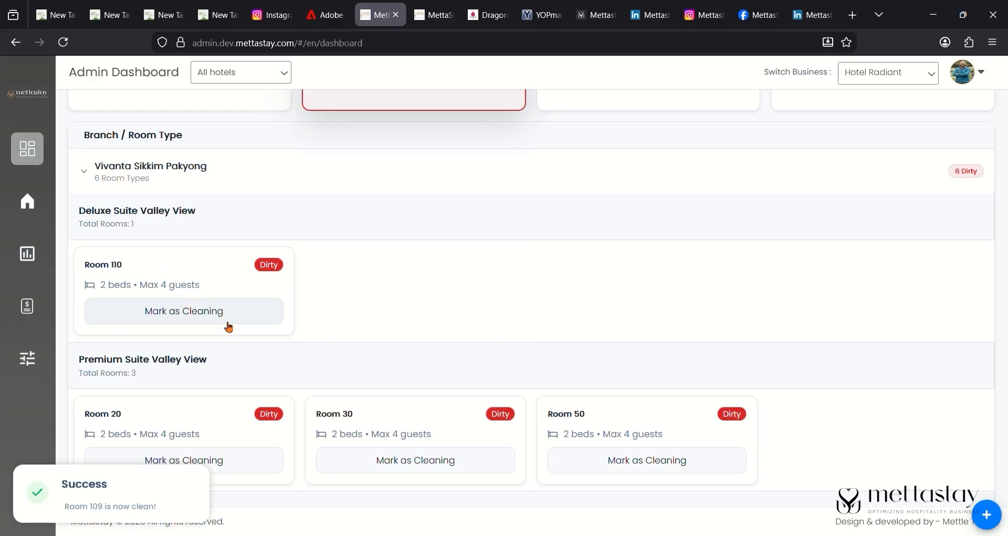
{"action": "scroll", "coordinate": [227, 325], "scroll_direction": "up", "scroll_amount": 5}
{"action": "scroll", "coordinate": [305, 307], "scroll_direction": "up", "scroll_amount": 1}
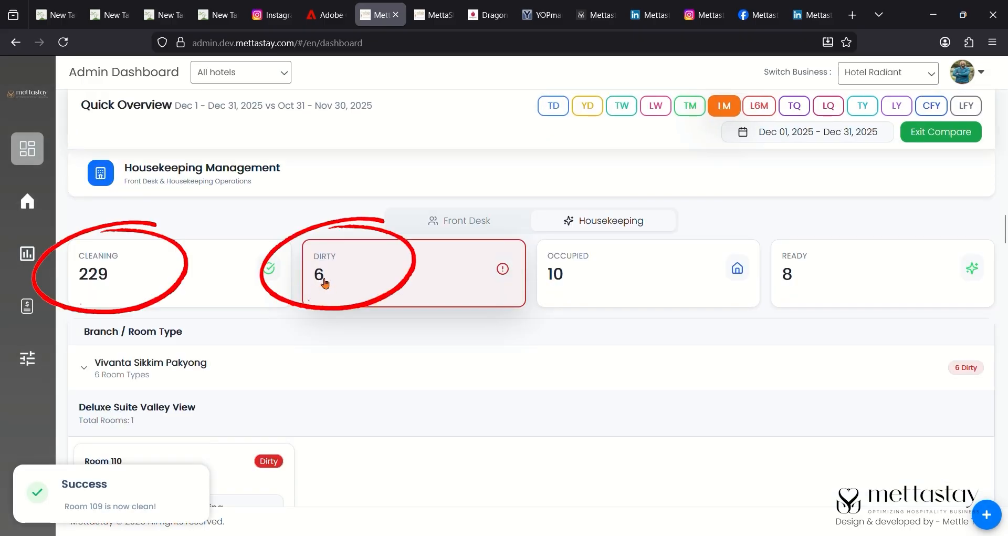
- Review the occupied rooms, then the eight rooms ready for guests
{"action": "left_click", "coordinate": [606, 280]}
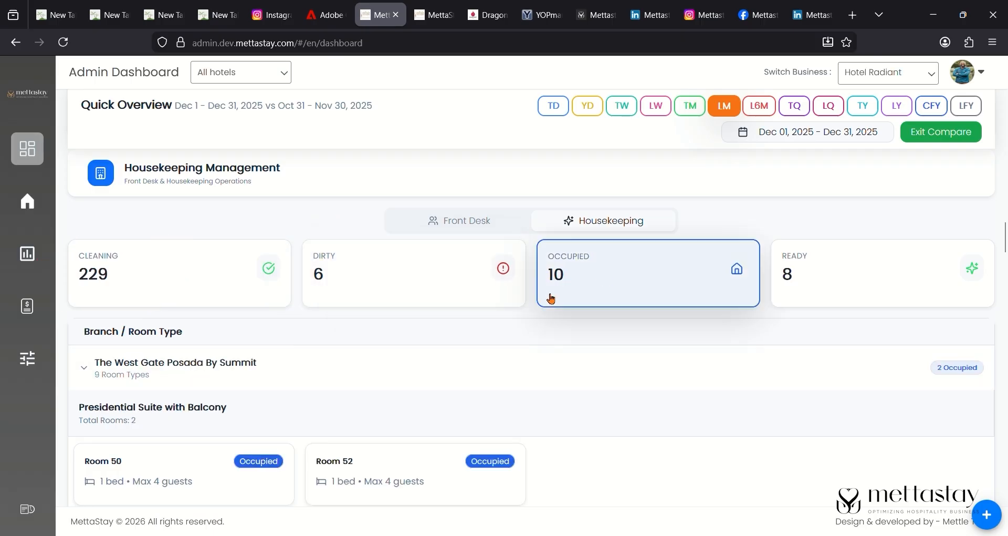
{"action": "scroll", "coordinate": [387, 412], "scroll_direction": "down", "scroll_amount": 1}
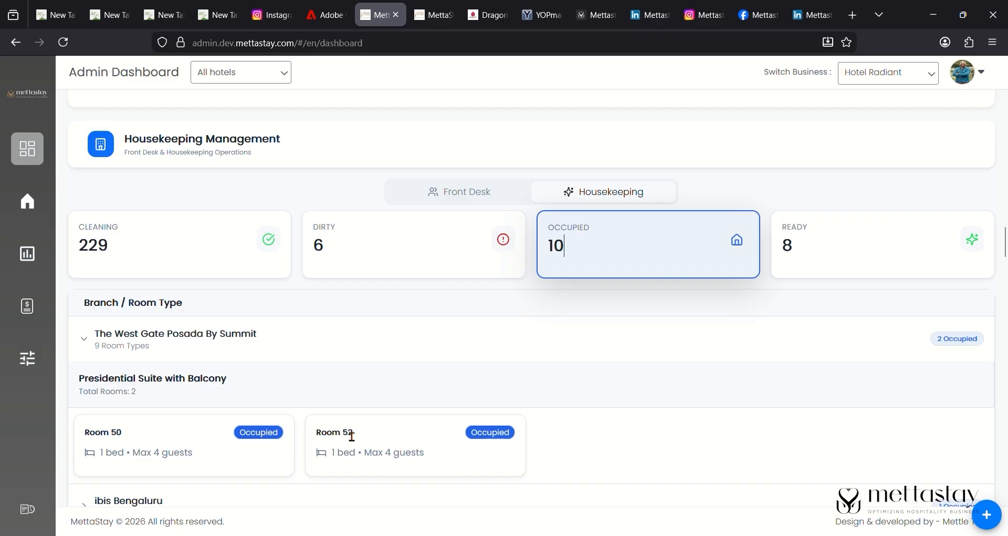
{"action": "scroll", "coordinate": [352, 435], "scroll_direction": "down", "scroll_amount": 1}
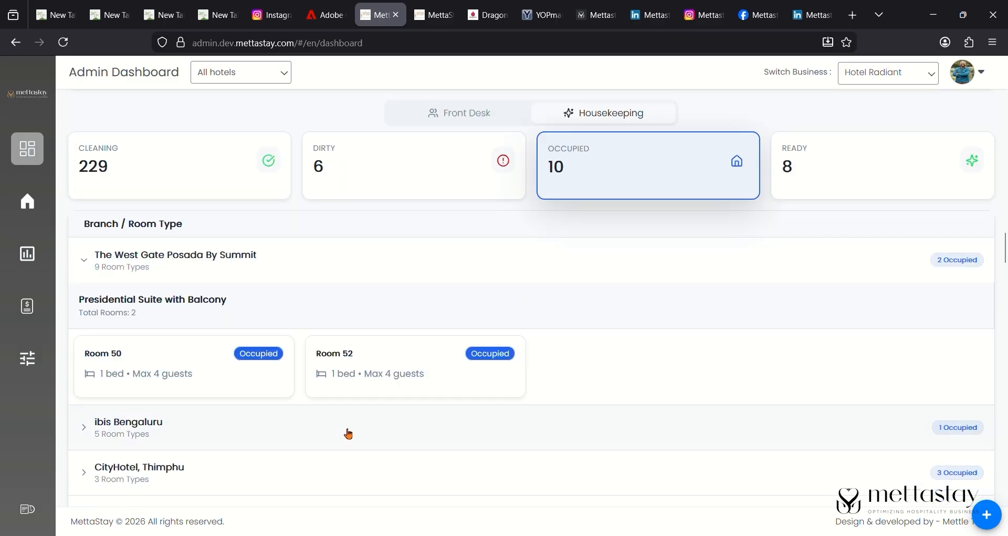
{"action": "left_click", "coordinate": [836, 158]}
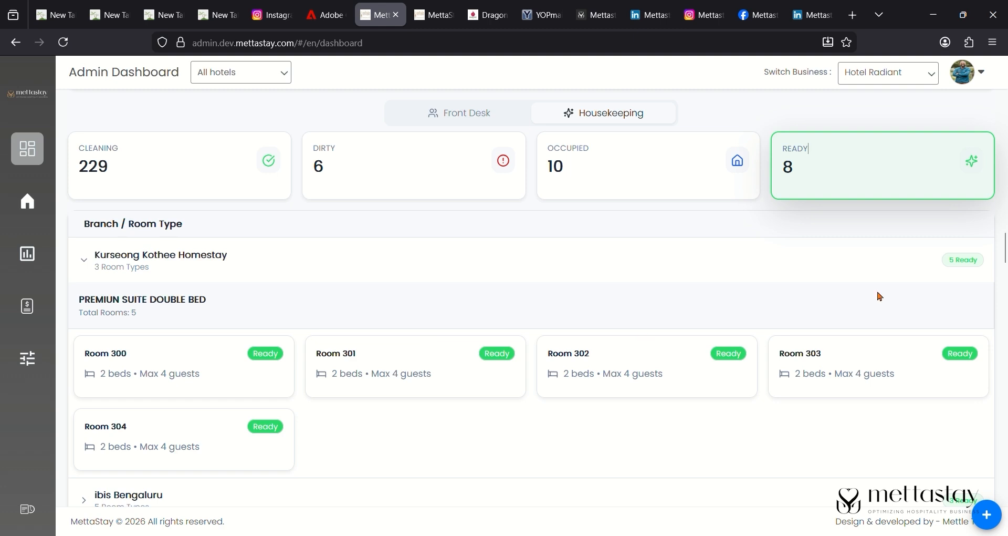
{"action": "scroll", "coordinate": [880, 296], "scroll_direction": "down", "scroll_amount": 3}
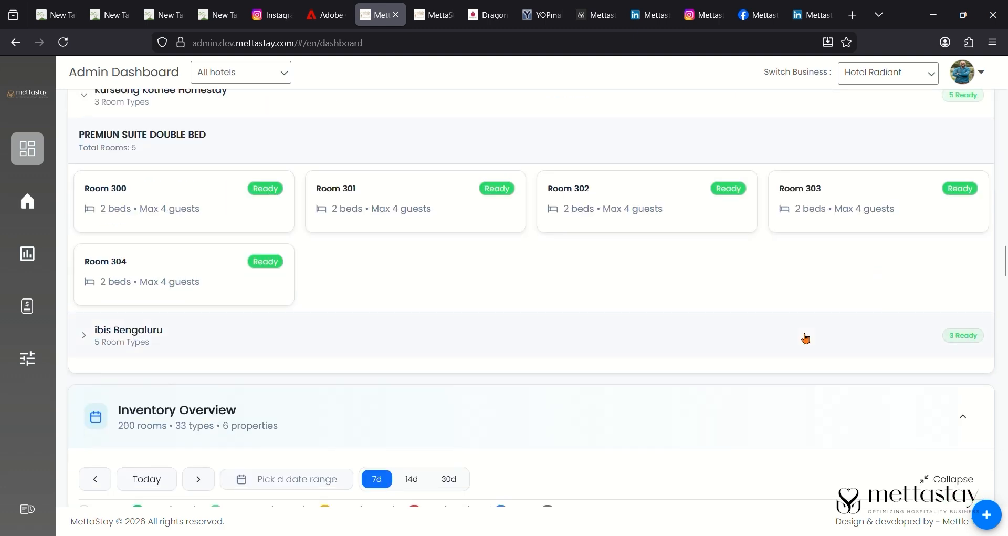
{"action": "scroll", "coordinate": [806, 338], "scroll_direction": "down", "scroll_amount": 3}
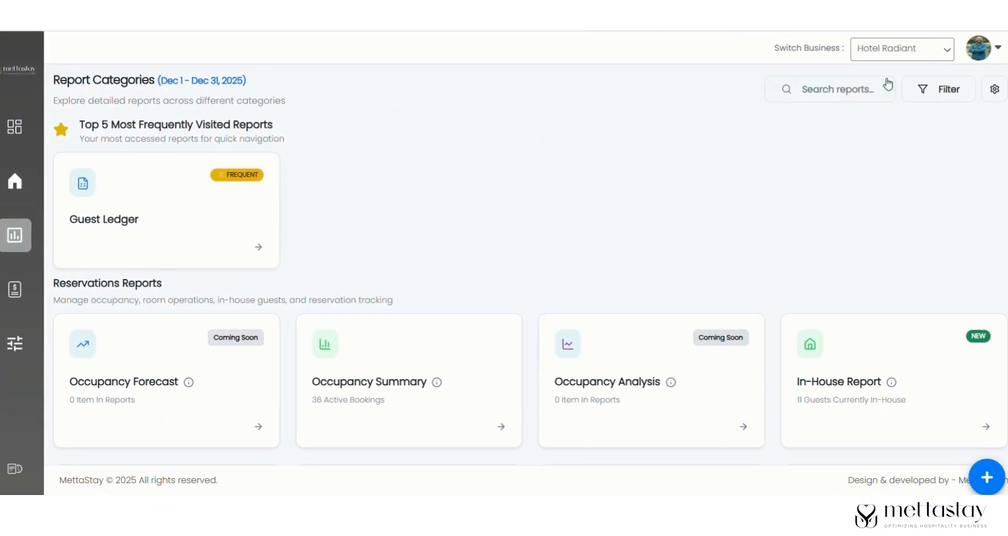
- Filter reports to the Hotel Osel branch and try the Today and Yesterday durations
{"action": "left_click", "coordinate": [947, 103]}
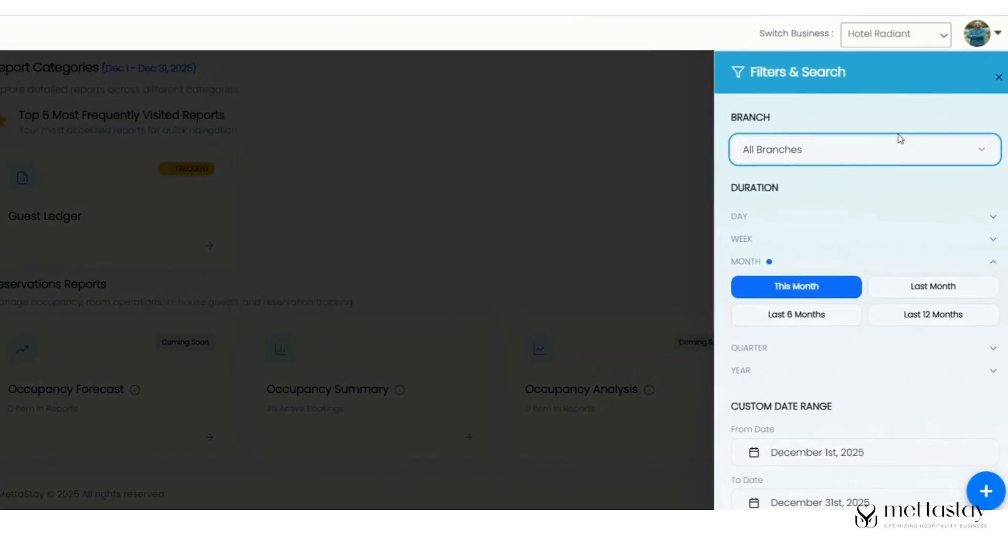
{"action": "left_click", "coordinate": [875, 141]}
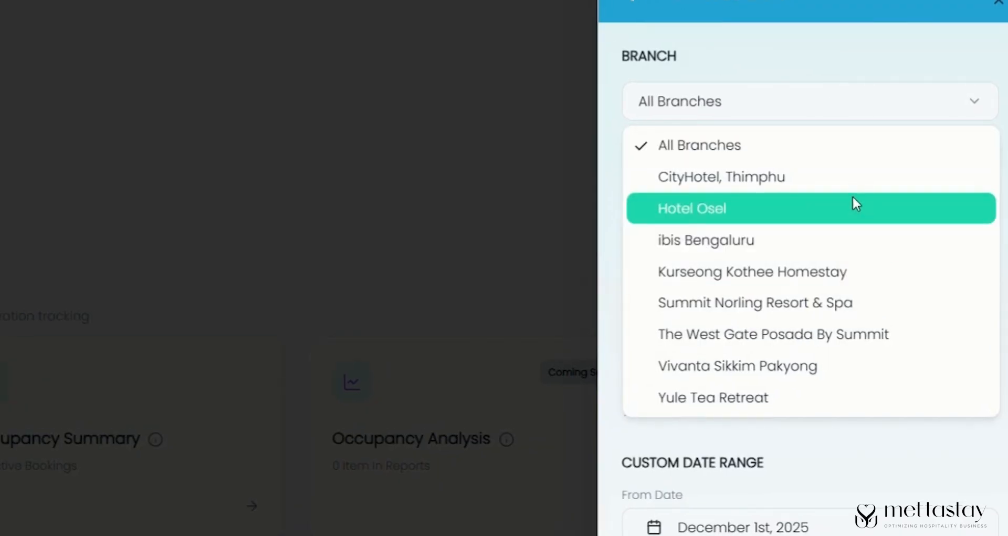
{"action": "left_click", "coordinate": [855, 202]}
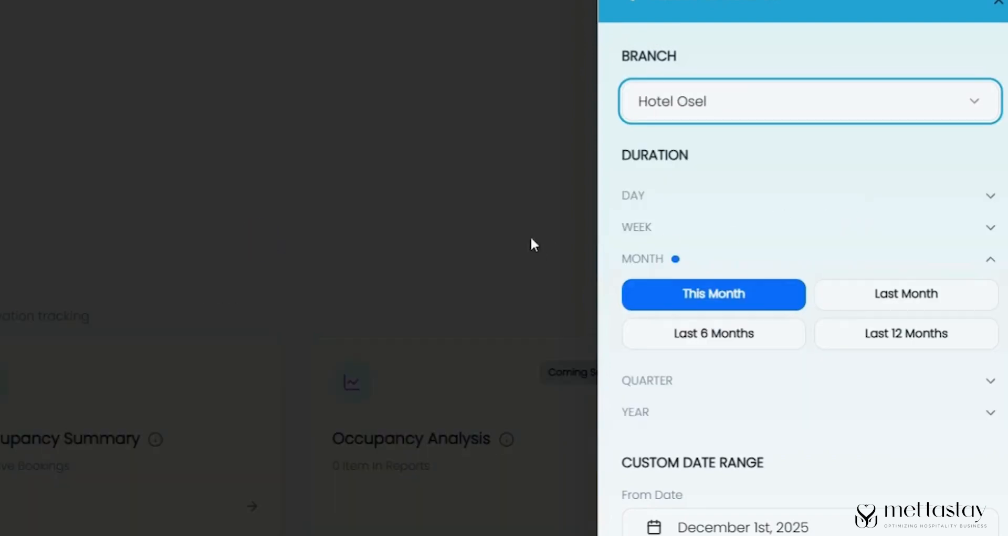
{"action": "left_click", "coordinate": [818, 193]}
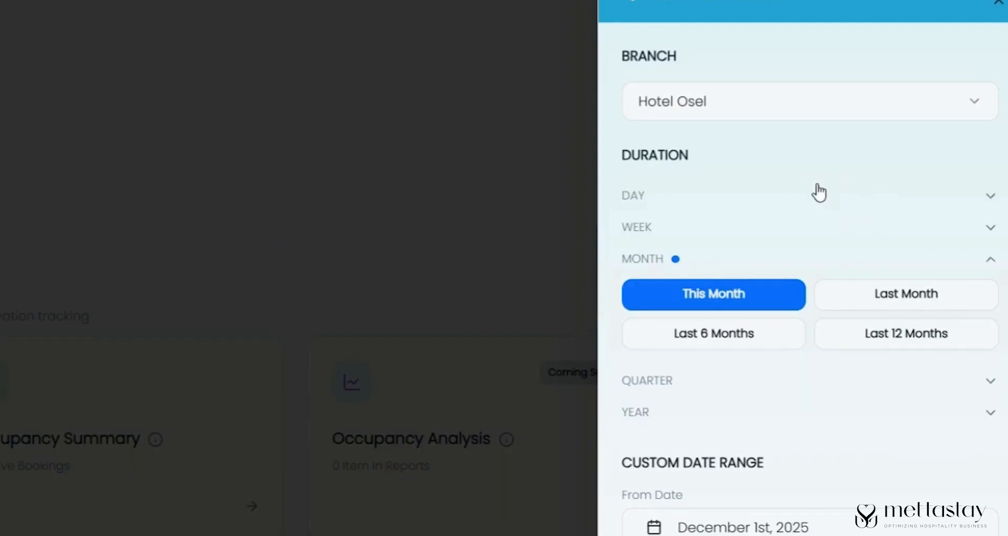
{"action": "left_click", "coordinate": [769, 229]}
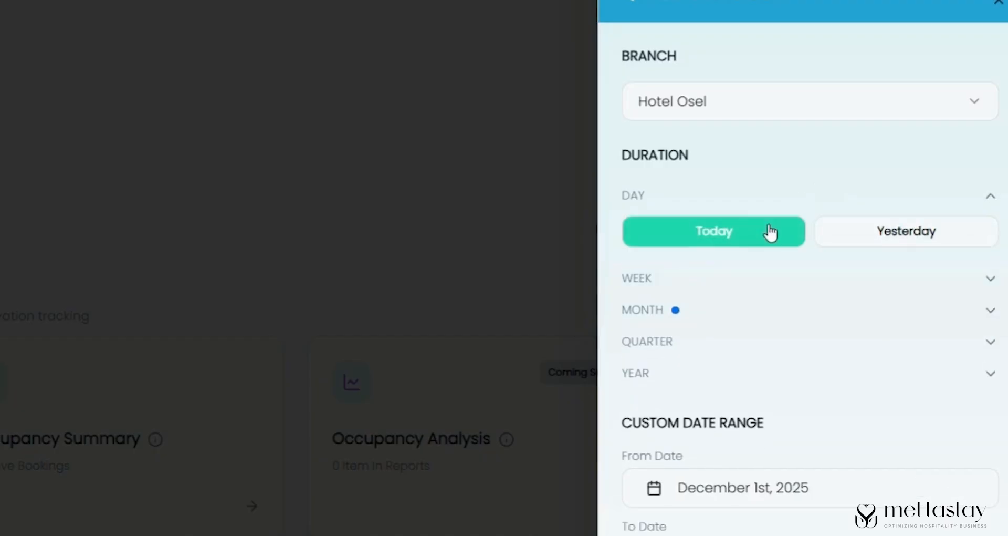
{"action": "left_click", "coordinate": [933, 241]}
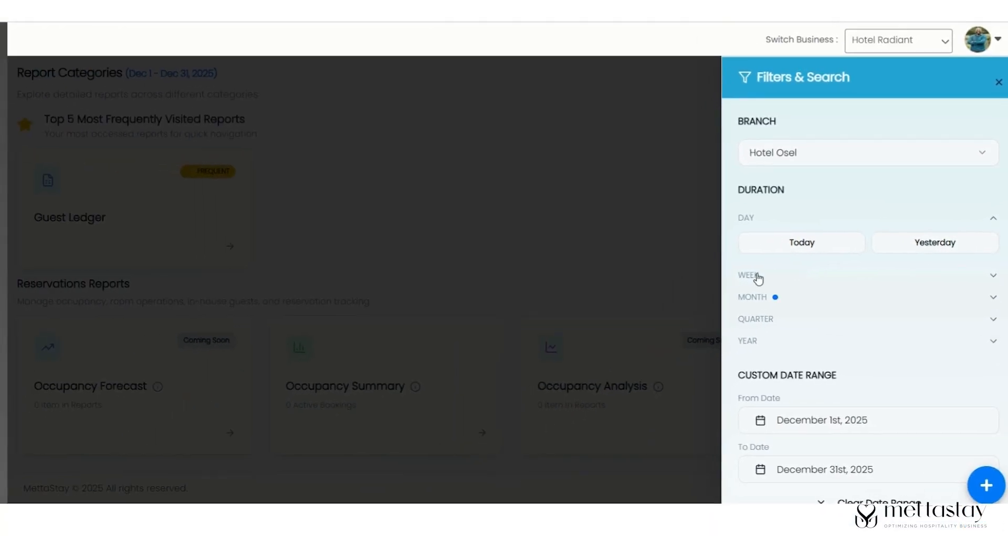
- Browse week and month durations, clear the custom date range, and close the filters
{"action": "left_click", "coordinate": [757, 276]}
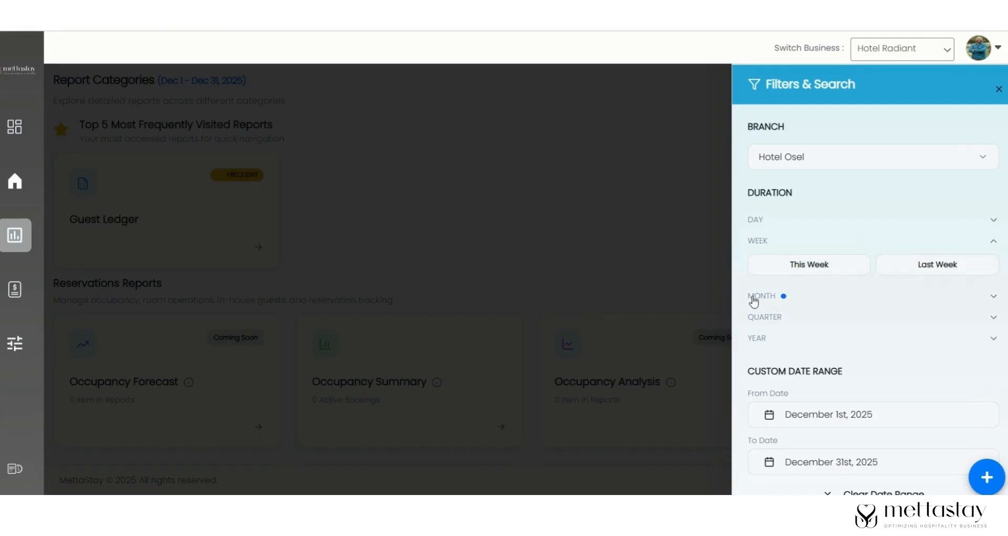
{"action": "left_click", "coordinate": [756, 297]}
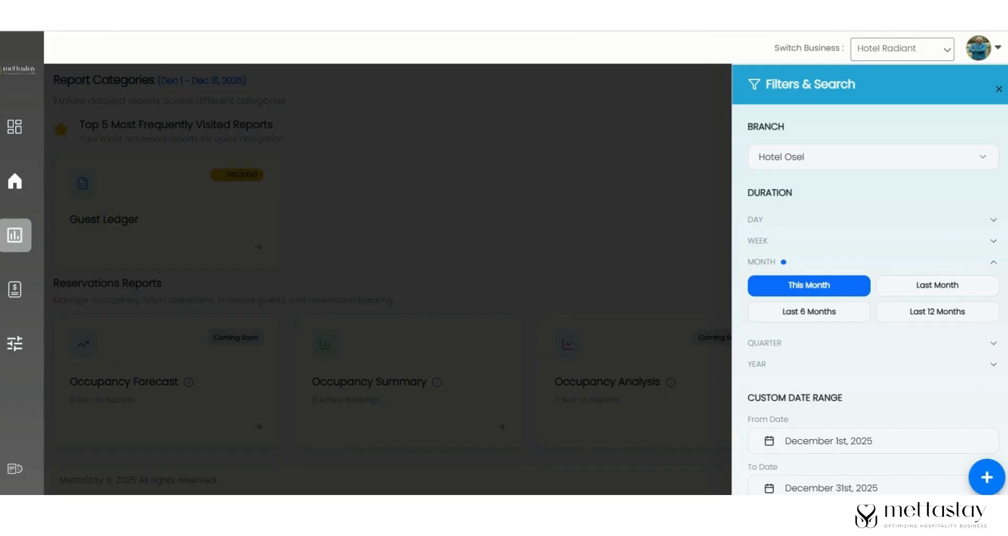
{"action": "scroll", "coordinate": [872, 279], "scroll_direction": "down", "scroll_amount": 2}
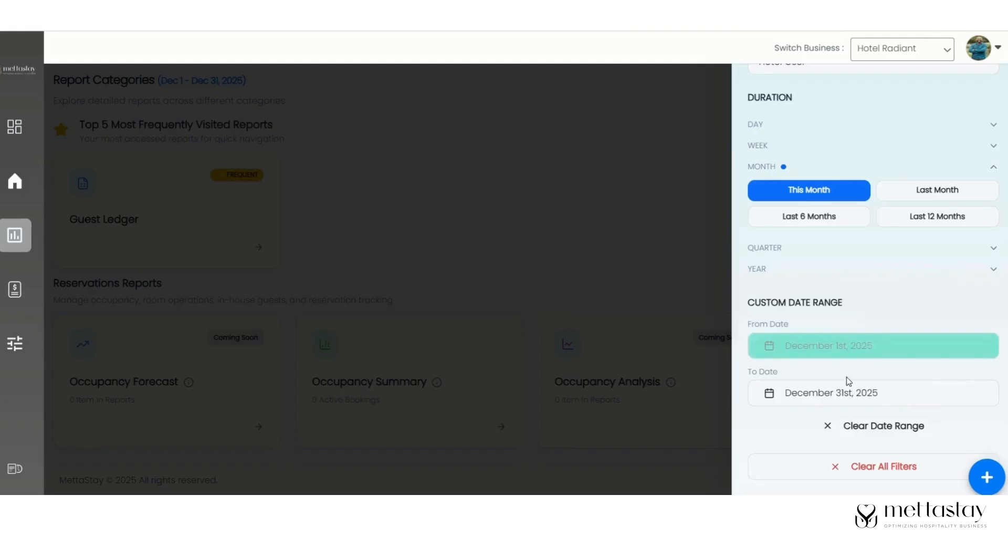
{"action": "left_click", "coordinate": [916, 430]}
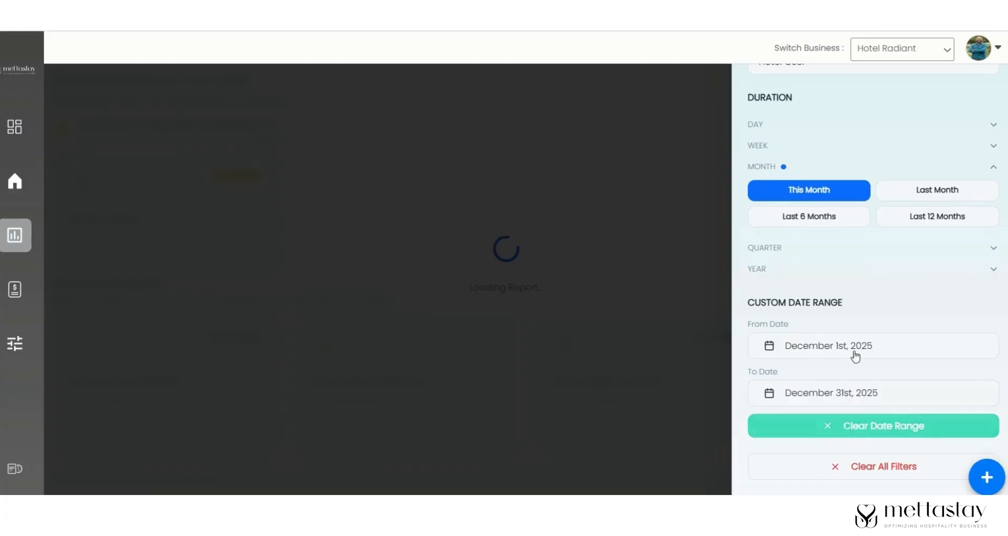
{"action": "left_click", "coordinate": [689, 348]}
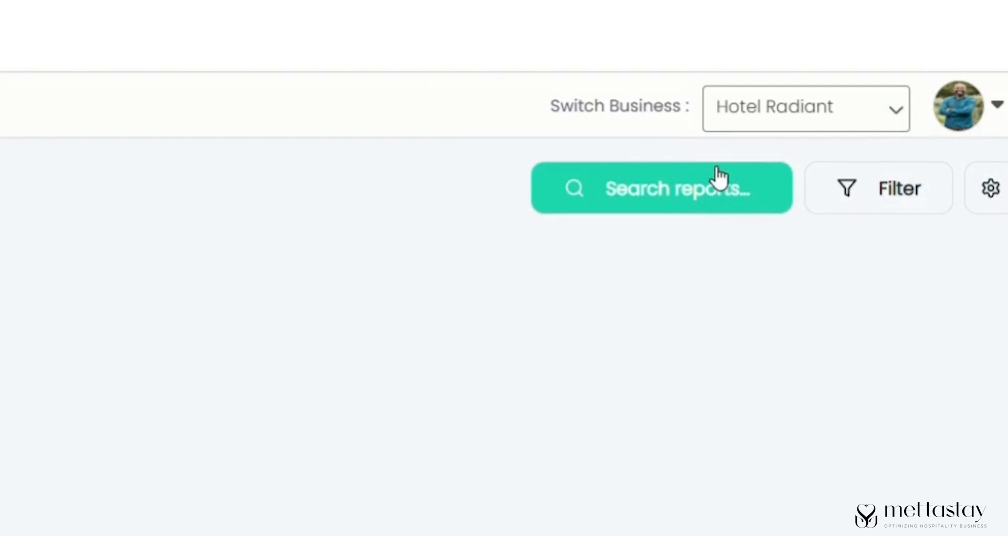
- Search reports for 'gu' and open the Guest Ledger report
{"action": "left_click", "coordinate": [718, 168]}
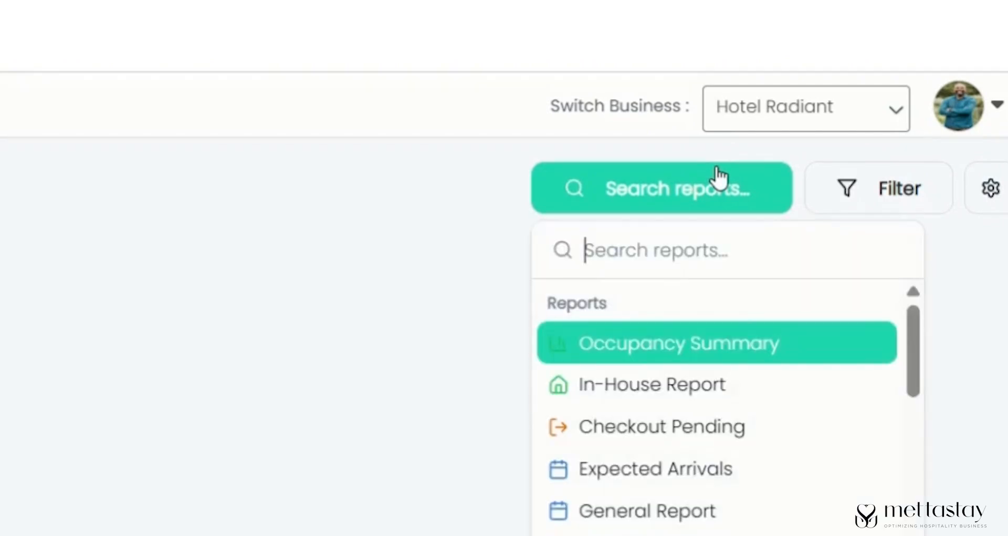
{"action": "type", "text": "gi"}
{"action": "key", "text": "BackSpace"}
{"action": "type", "text": "u"}
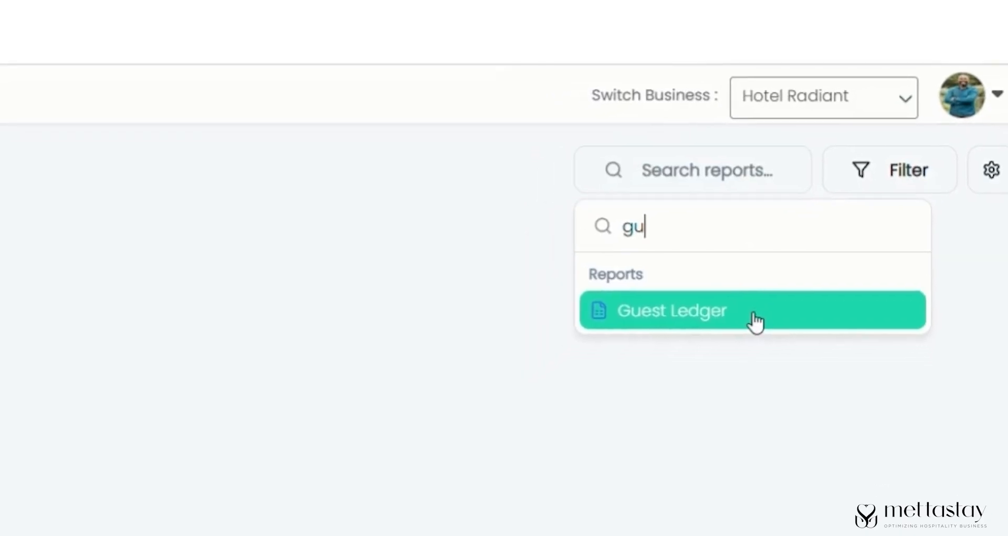
{"action": "left_click", "coordinate": [727, 353]}
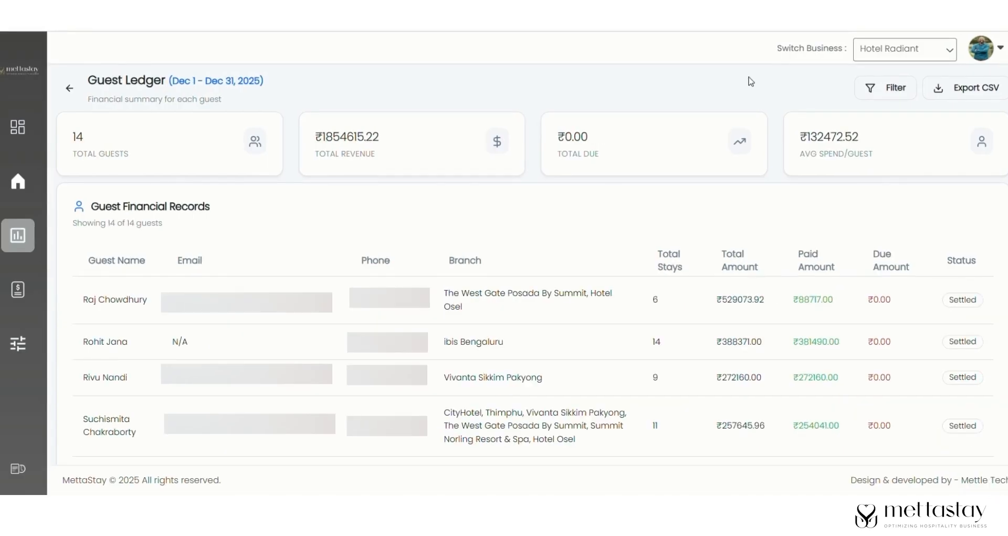
- Export the Guest Ledger as CSV and select the guest rows A2:H12 in Excel
{"action": "left_click", "coordinate": [980, 98]}
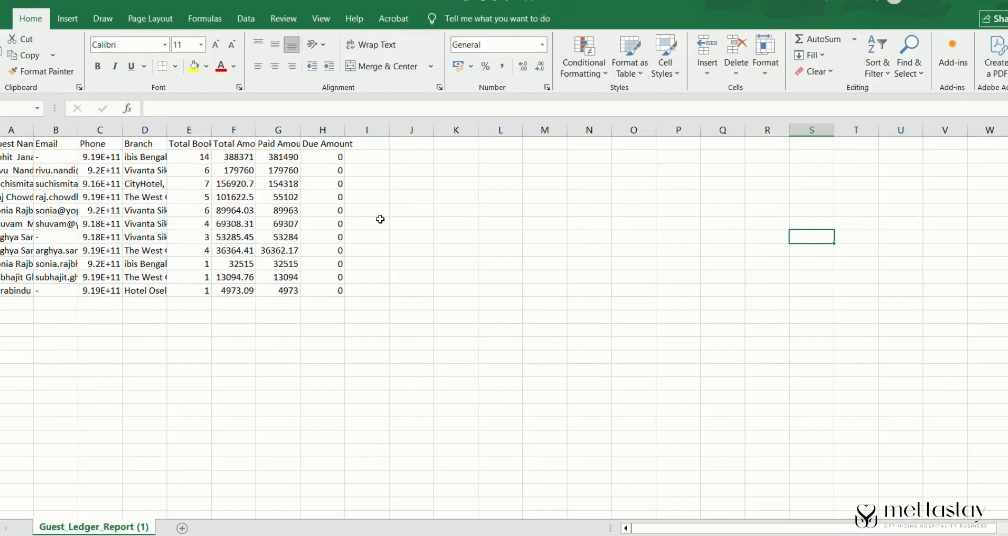
{"action": "left_click_drag", "start_coordinate": [10, 156], "coordinate": [333, 295]}
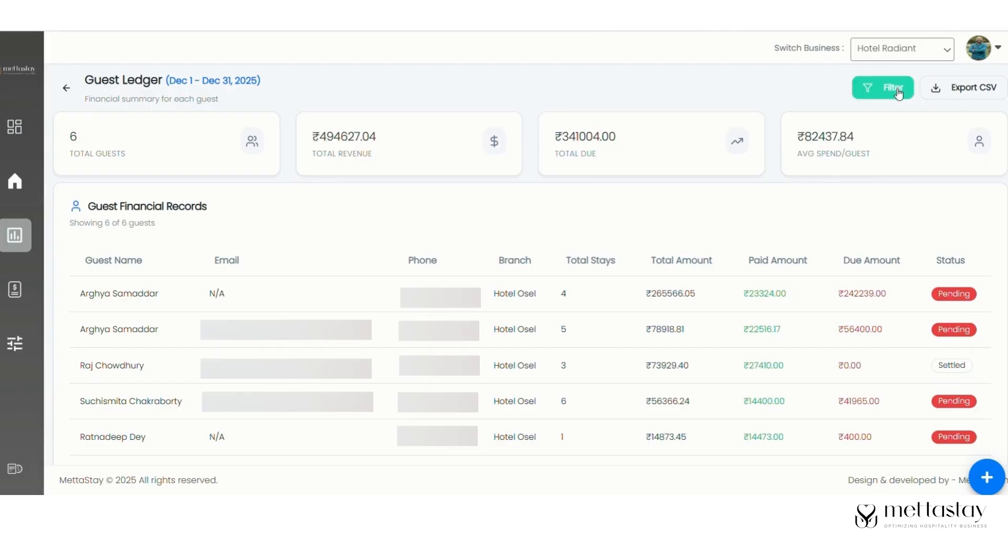
- Change the Guest Ledger branch filter from Hotel Osel to All Branches, showing 18 guests
{"action": "left_click", "coordinate": [896, 92]}
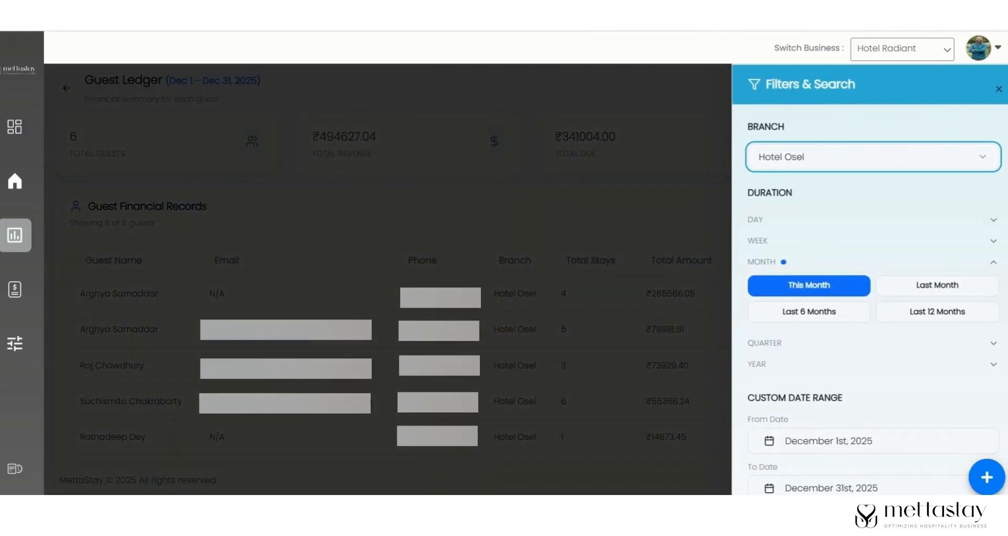
{"action": "scroll", "coordinate": [871, 289], "scroll_direction": "down", "scroll_amount": 5}
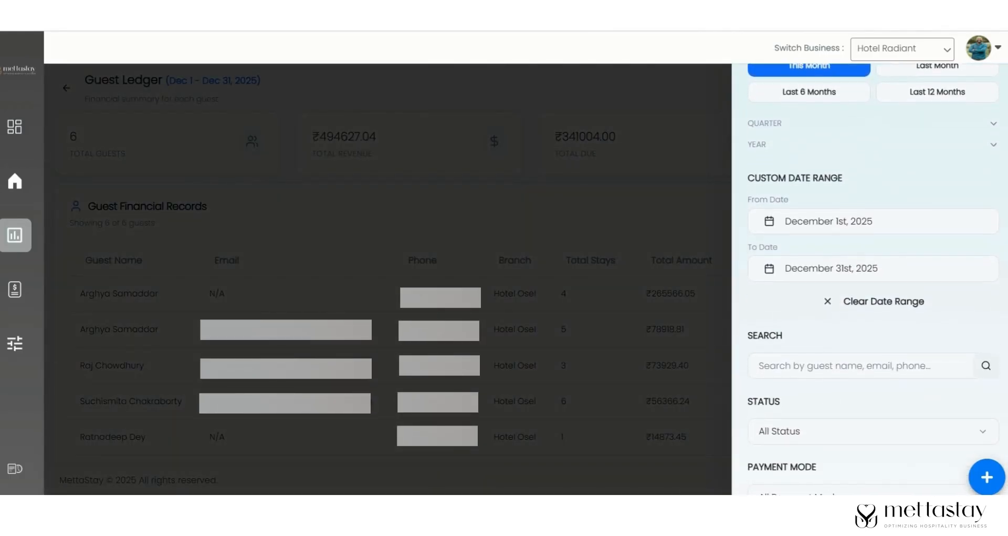
{"action": "scroll", "coordinate": [1003, 153], "scroll_direction": "up", "scroll_amount": 5}
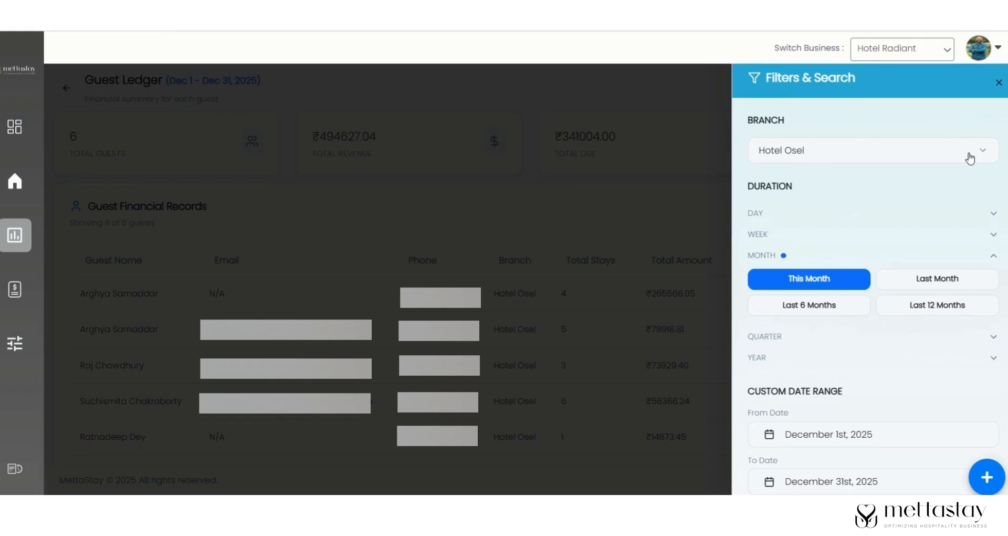
{"action": "left_click", "coordinate": [951, 156]}
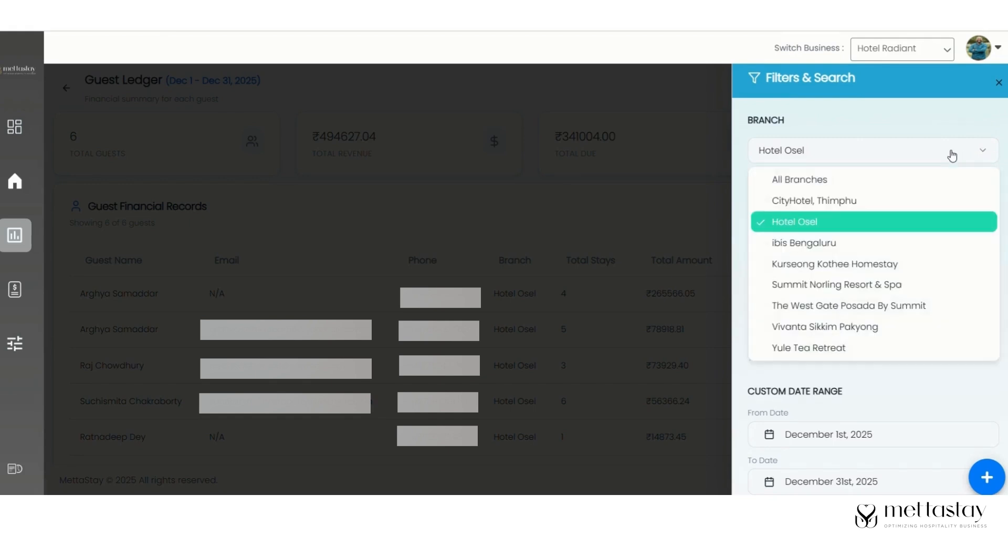
{"action": "left_click", "coordinate": [914, 183]}
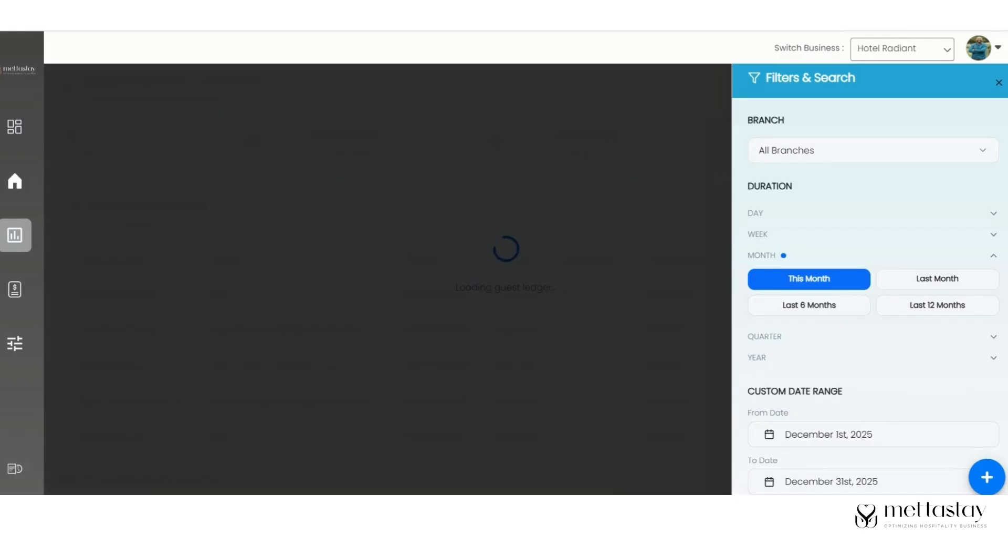
{"action": "scroll", "coordinate": [870, 278], "scroll_direction": "down", "scroll_amount": 3}
{"action": "scroll", "coordinate": [870, 279], "scroll_direction": "up", "scroll_amount": 2}
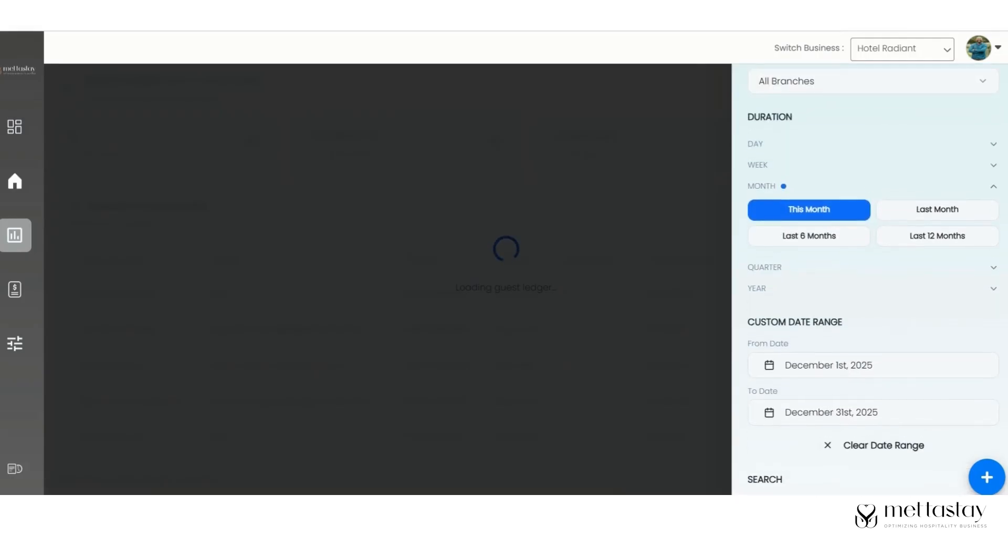
{"action": "scroll", "coordinate": [870, 278], "scroll_direction": "down", "scroll_amount": 2}
{"action": "scroll", "coordinate": [869, 278], "scroll_direction": "up", "scroll_amount": 1}
{"action": "scroll", "coordinate": [870, 278], "scroll_direction": "down", "scroll_amount": 4}
{"action": "scroll", "coordinate": [870, 278], "scroll_direction": "up", "scroll_amount": 1}
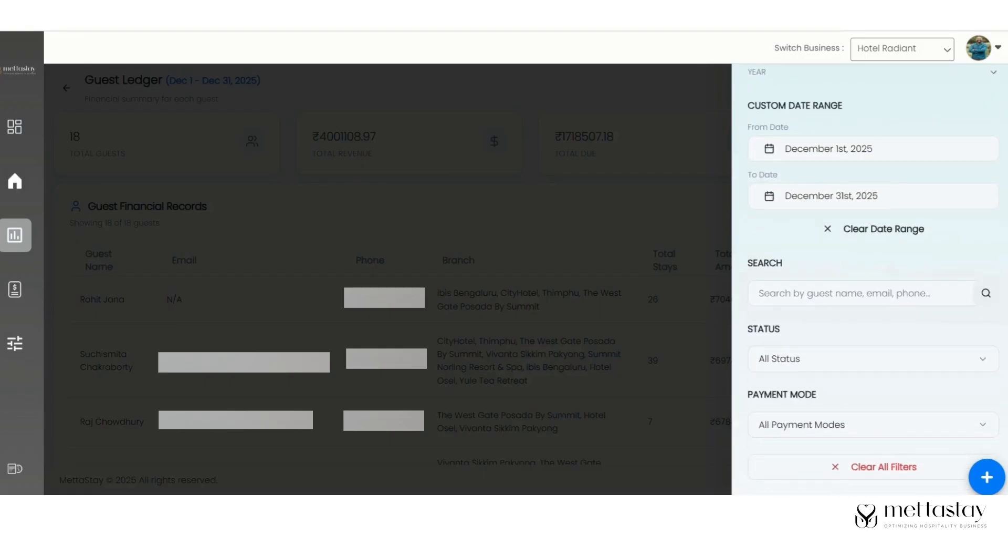
{"action": "left_click", "coordinate": [894, 295]}
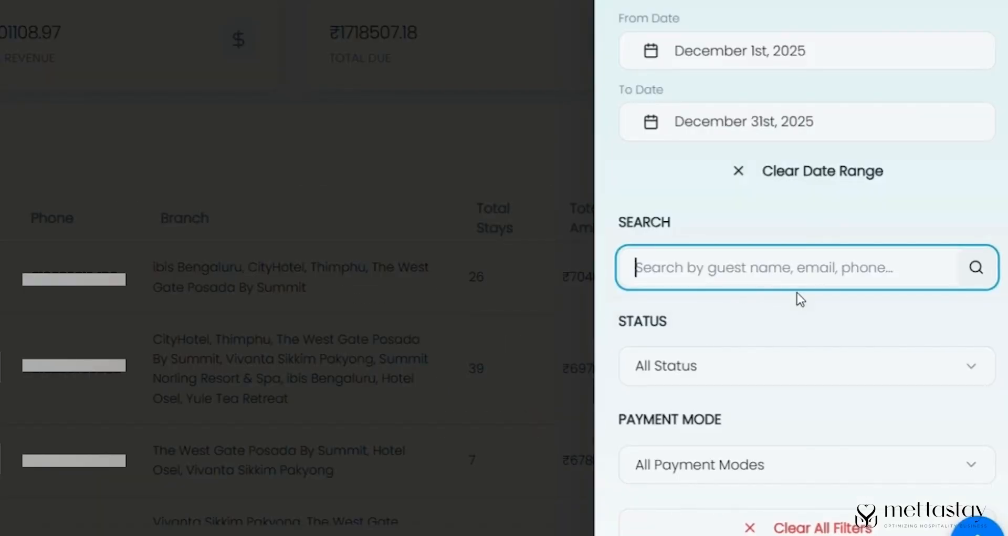
- Try a guest-name search, clear it, filter to Cash payments, and close the filters
{"action": "type", "text": "suchi"}
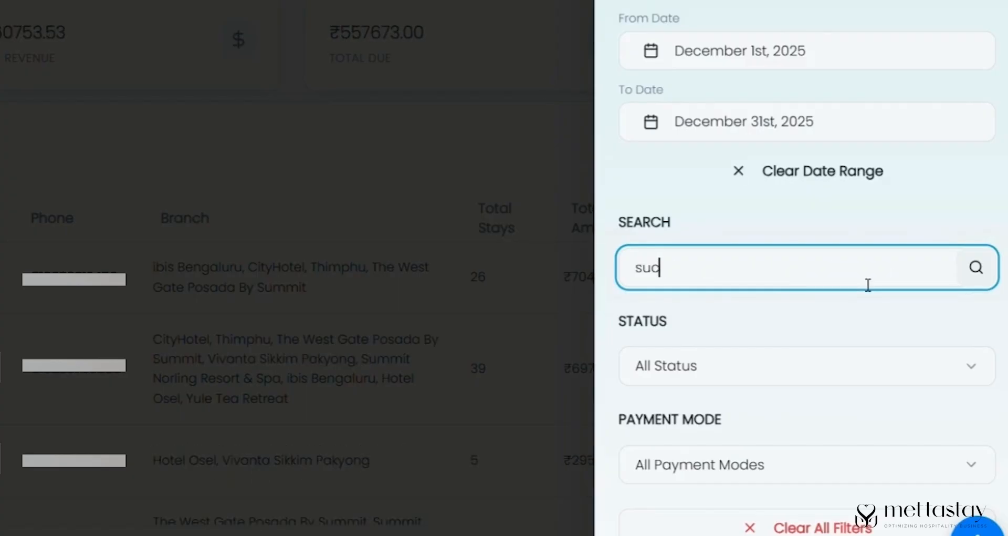
{"action": "type", "text": "smi"}
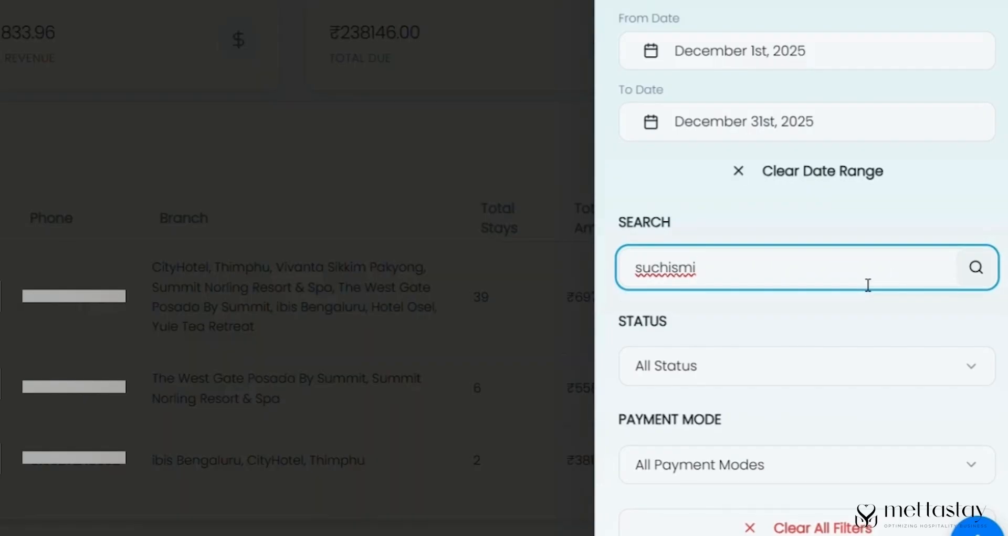
{"action": "key", "text": "BackSpace"}
{"action": "key", "text": "BackSpace"}
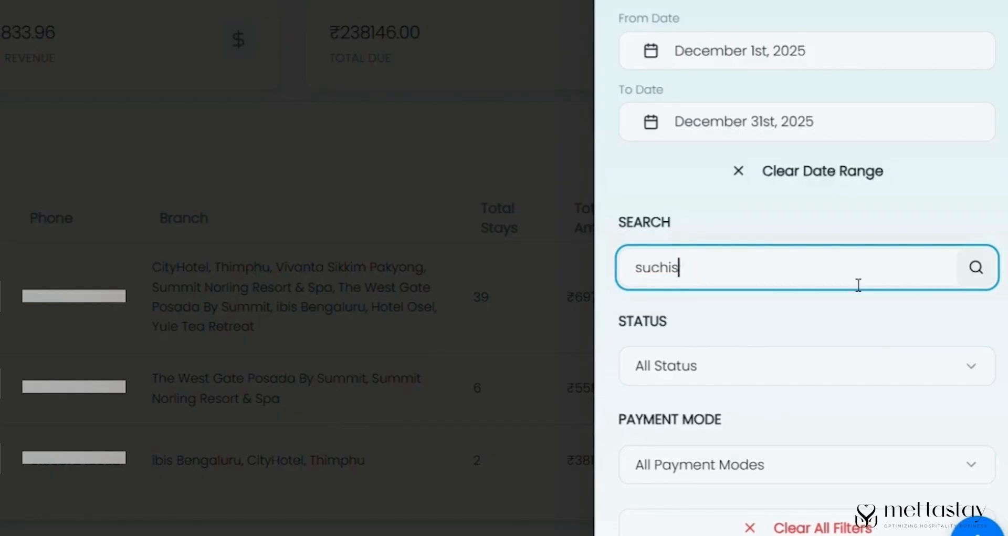
{"action": "key", "text": "BackSpace"}
{"action": "key", "text": "BackSpace"}
{"action": "key", "text": "BackSpace"}
{"action": "key", "text": "BackSpace"}
{"action": "key", "text": "BackSpace"}
{"action": "key", "text": "BackSpace"}
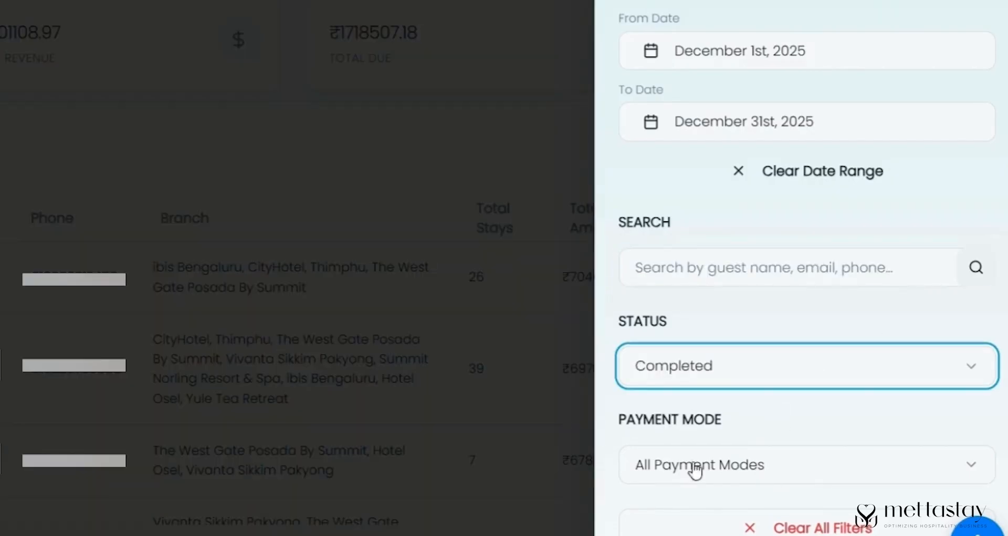
{"action": "left_click", "coordinate": [702, 472]}
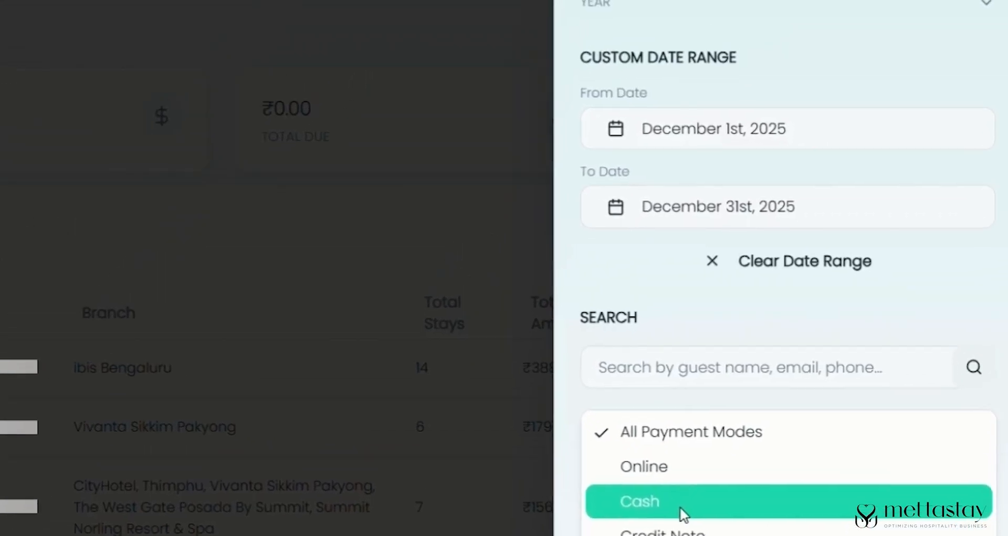
{"action": "left_click", "coordinate": [679, 505]}
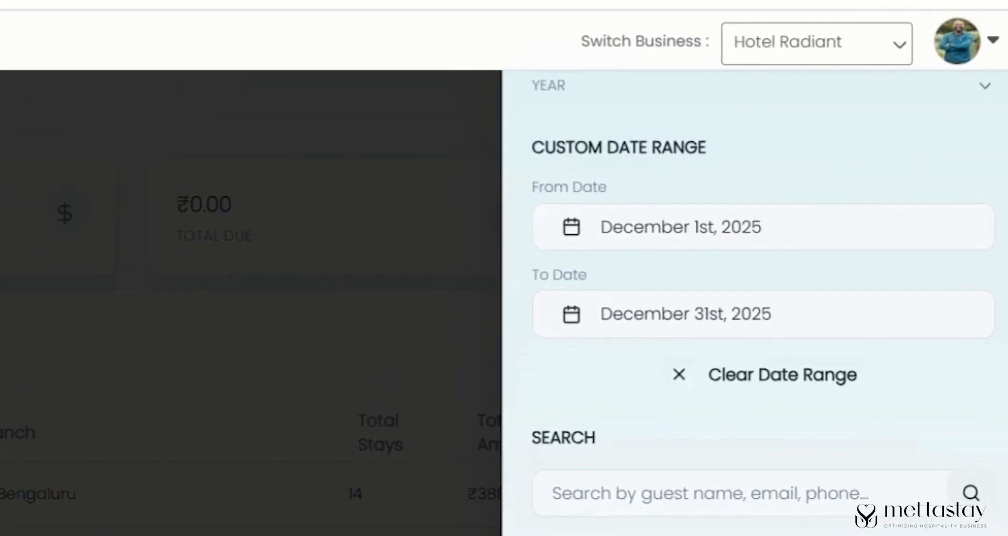
{"action": "left_click", "coordinate": [812, 527]}
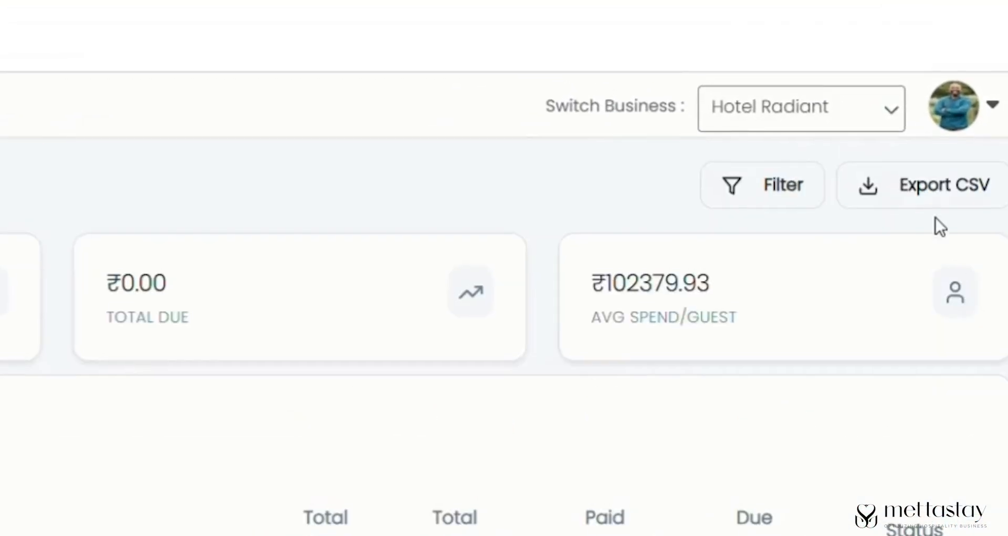
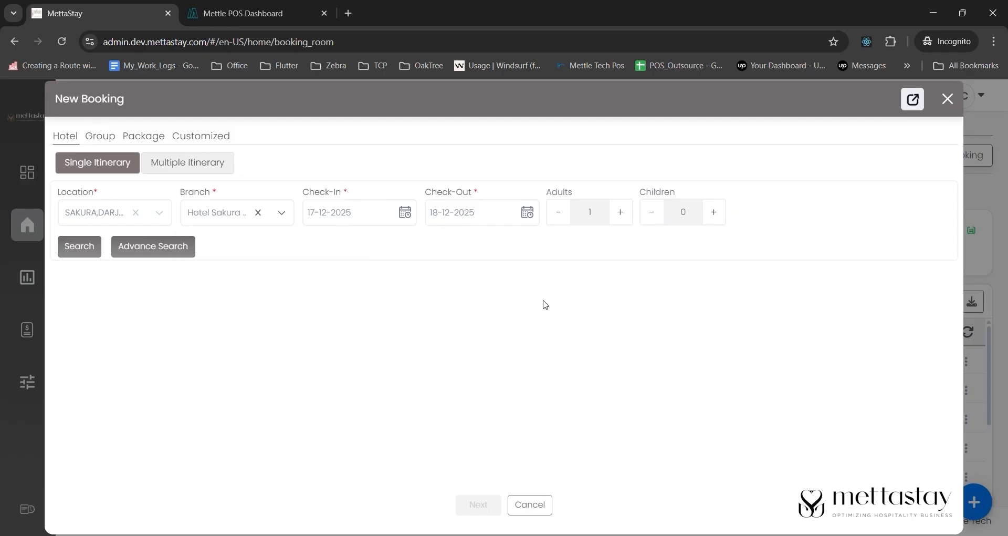
- Search availability and reserve one Budget Double Room, assigning room 105
{"action": "left_click", "coordinate": [79, 246]}
{"action": "scroll", "coordinate": [394, 305], "scroll_direction": "down", "scroll_amount": 2}
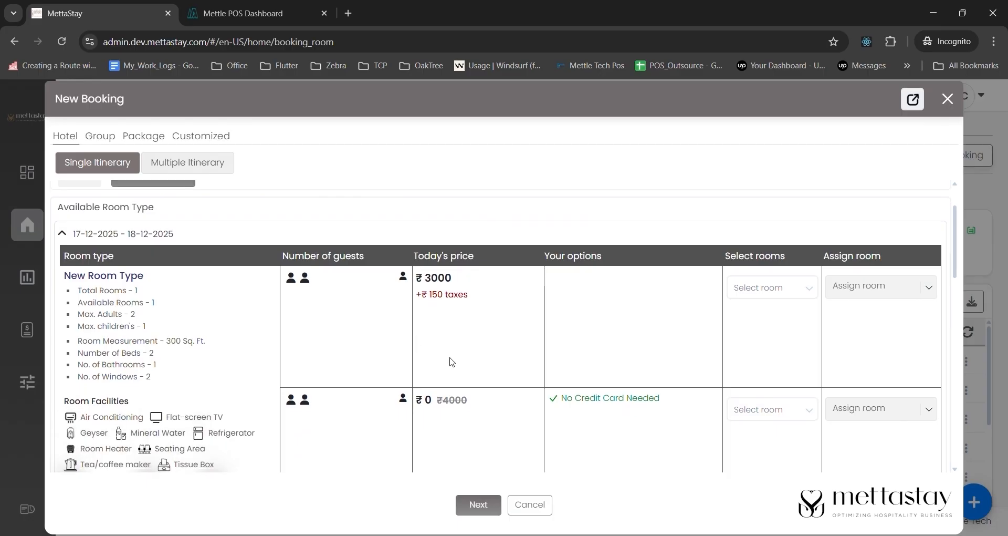
{"action": "scroll", "coordinate": [451, 362], "scroll_direction": "down", "scroll_amount": 10}
{"action": "left_click", "coordinate": [768, 355]}
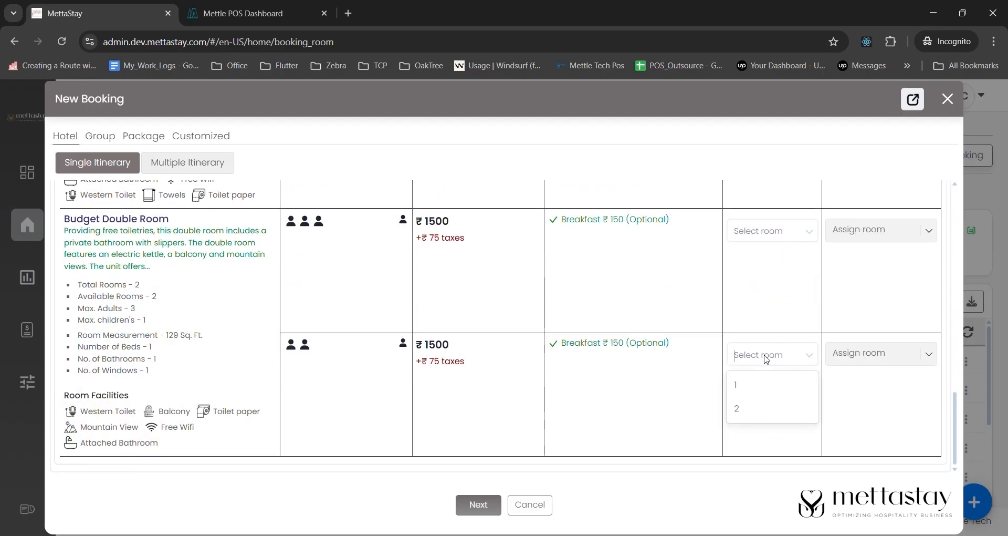
{"action": "left_click", "coordinate": [750, 389]}
{"action": "left_click", "coordinate": [854, 354]}
{"action": "left_click", "coordinate": [852, 427]}
- Continue to payment details and attach the matching existing customer to the booking
{"action": "left_click", "coordinate": [478, 504]}
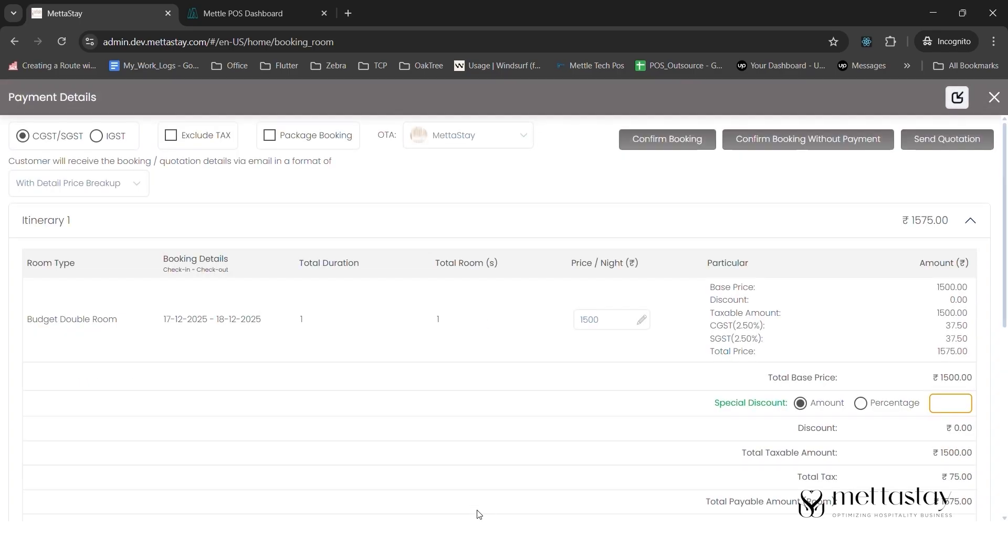
{"action": "left_click", "coordinate": [495, 141]}
{"action": "left_click", "coordinate": [590, 178]}
{"action": "scroll", "coordinate": [642, 423], "scroll_direction": "down", "scroll_amount": 7}
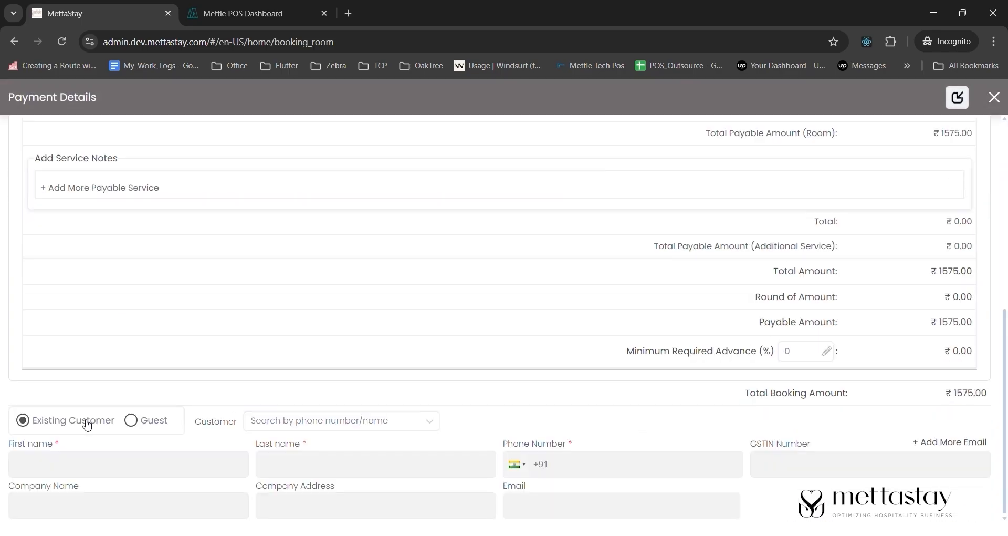
{"action": "left_click", "coordinate": [278, 421]}
{"action": "type", "text": "rat"}
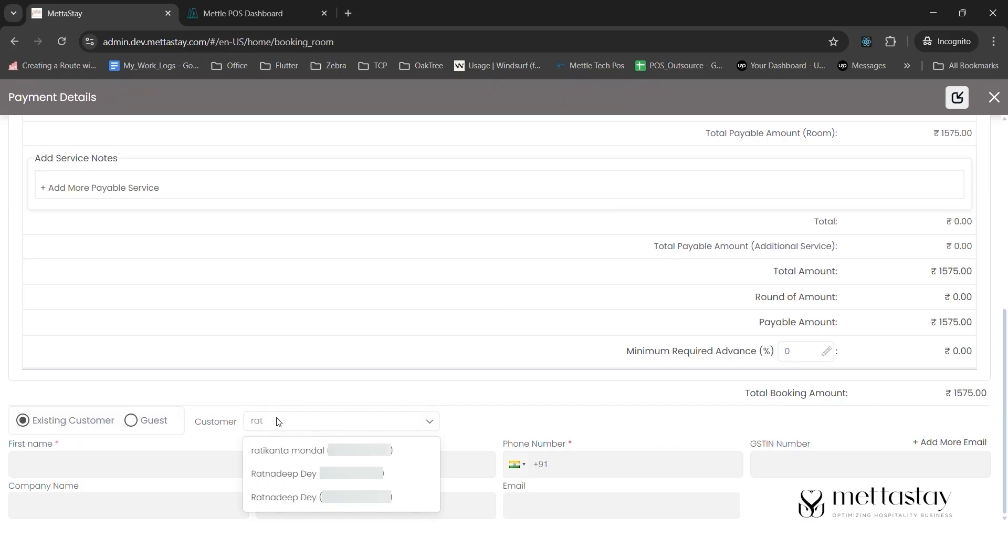
{"action": "left_click", "coordinate": [333, 480]}
{"action": "scroll", "coordinate": [755, 180], "scroll_direction": "up", "scroll_amount": 7}
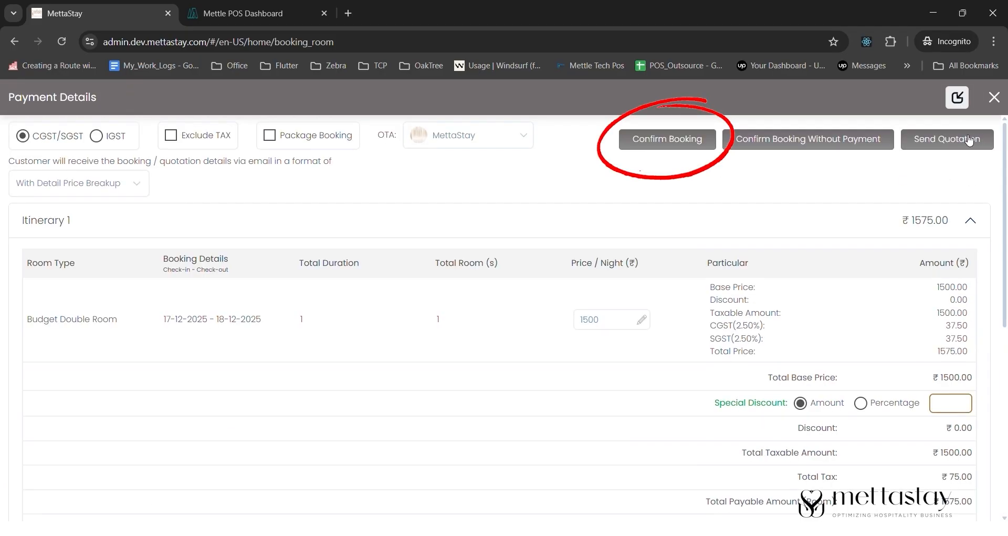
- Confirm the booking with a minimum ₹500 cash advance timed 20:34
{"action": "left_click", "coordinate": [664, 142]}
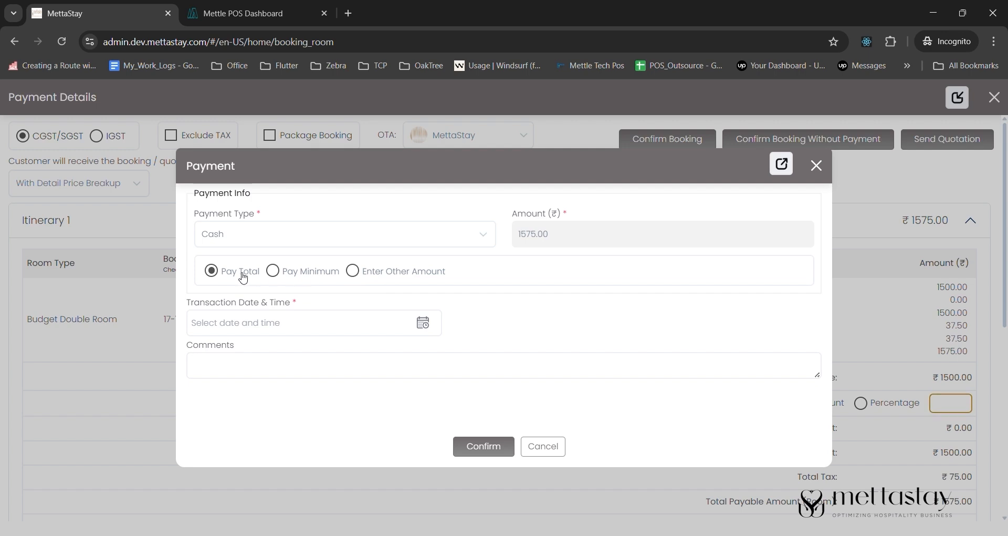
{"action": "left_click", "coordinate": [272, 271]}
{"action": "left_click", "coordinate": [535, 233]}
{"action": "type", "text": "500"}
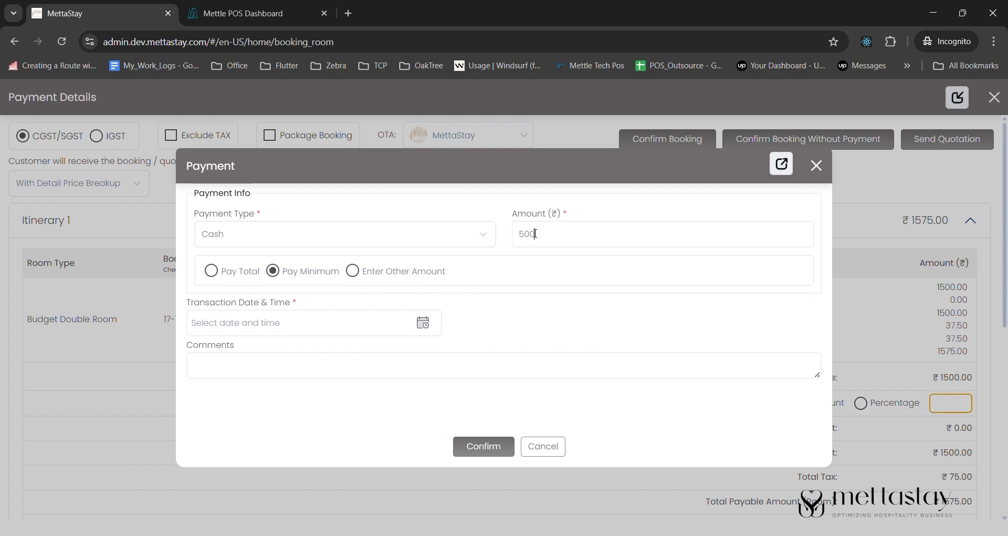
{"action": "left_click", "coordinate": [484, 446]}
{"action": "left_click", "coordinate": [423, 323]}
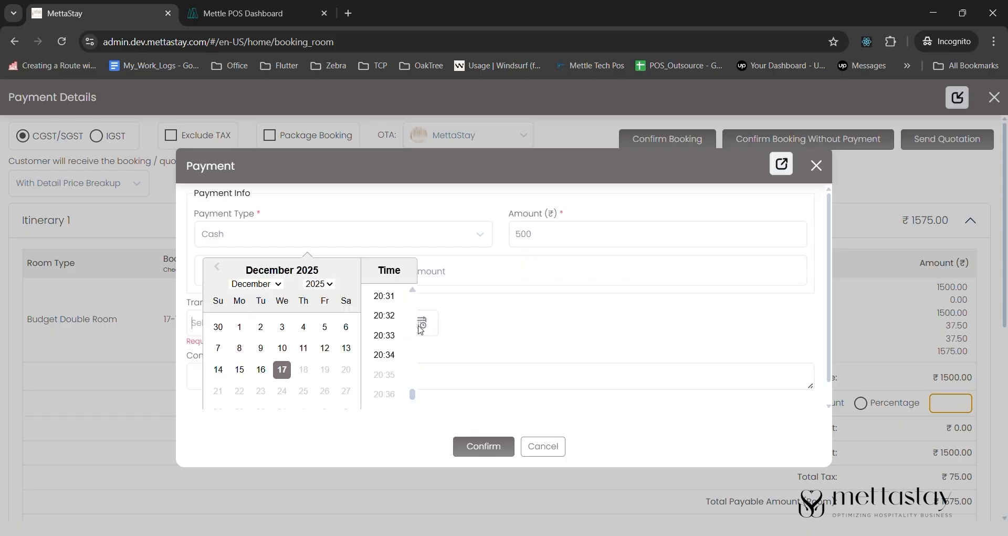
{"action": "left_click", "coordinate": [386, 356]}
{"action": "left_click", "coordinate": [484, 446]}
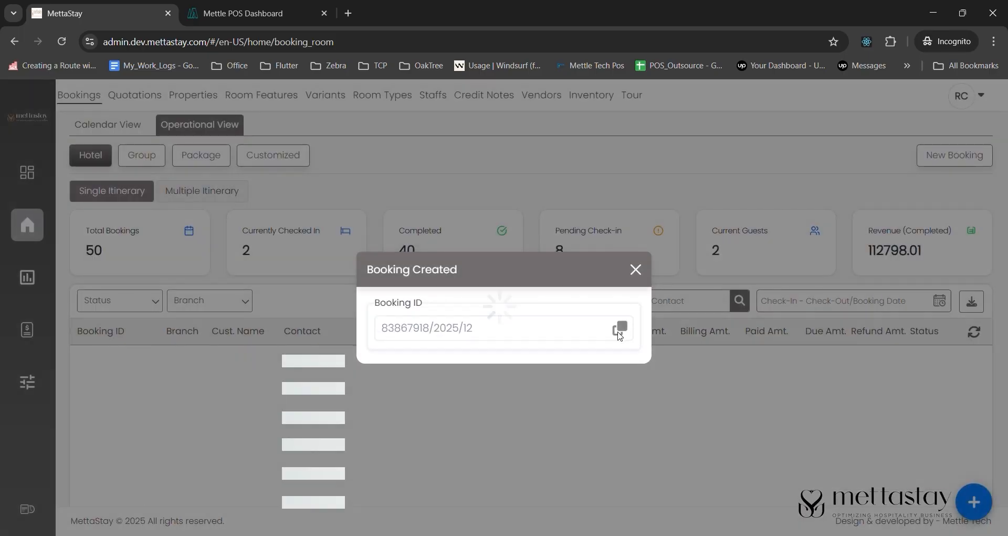
- Copy the new booking ID and filter the bookings list to it
{"action": "left_click", "coordinate": [620, 328]}
{"action": "left_click", "coordinate": [635, 268]}
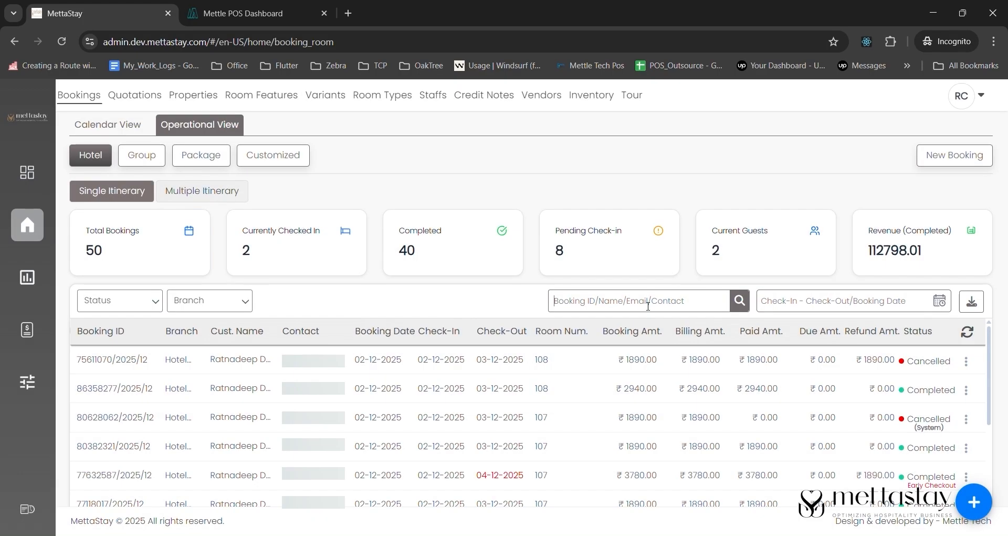
{"action": "key", "text": "ctrl+v"}
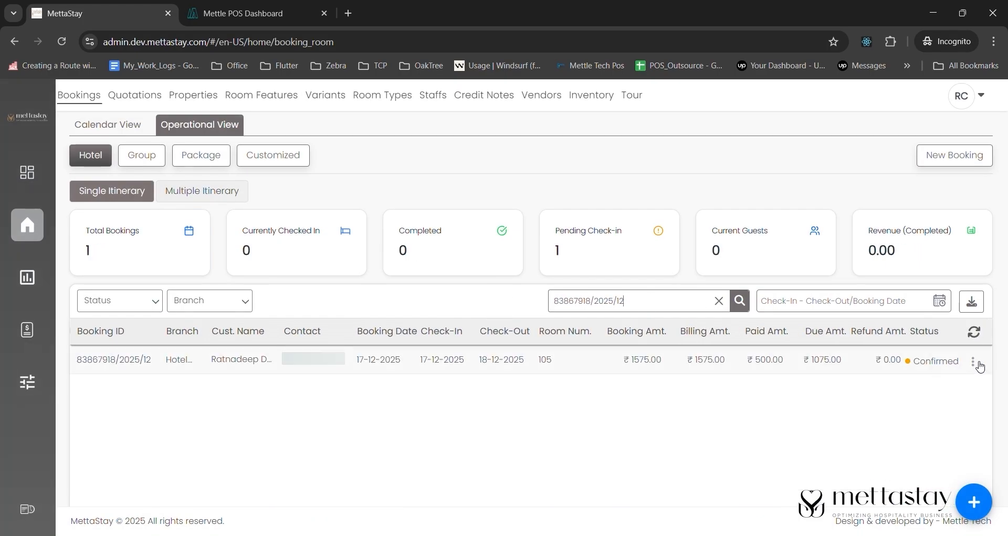
- Start check-in and record the first guest's name, age 32 and Aadhaar card ID type
{"action": "left_click", "coordinate": [975, 365]}
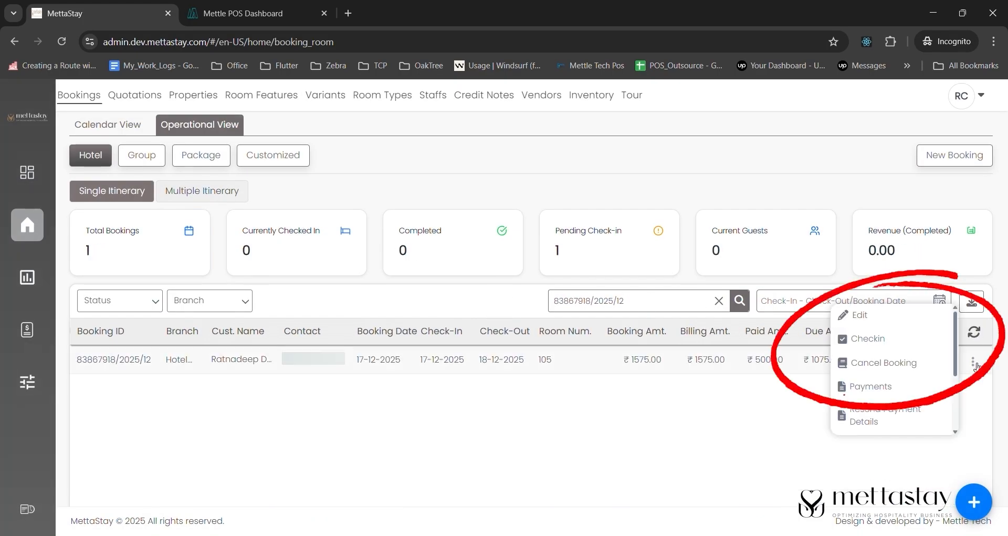
{"action": "left_click", "coordinate": [871, 338]}
{"action": "left_click", "coordinate": [493, 352]}
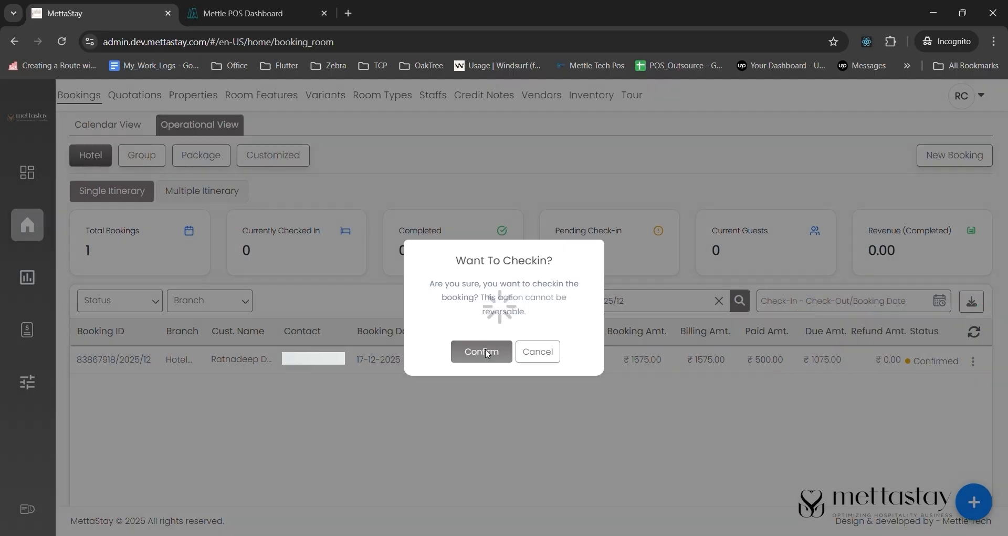
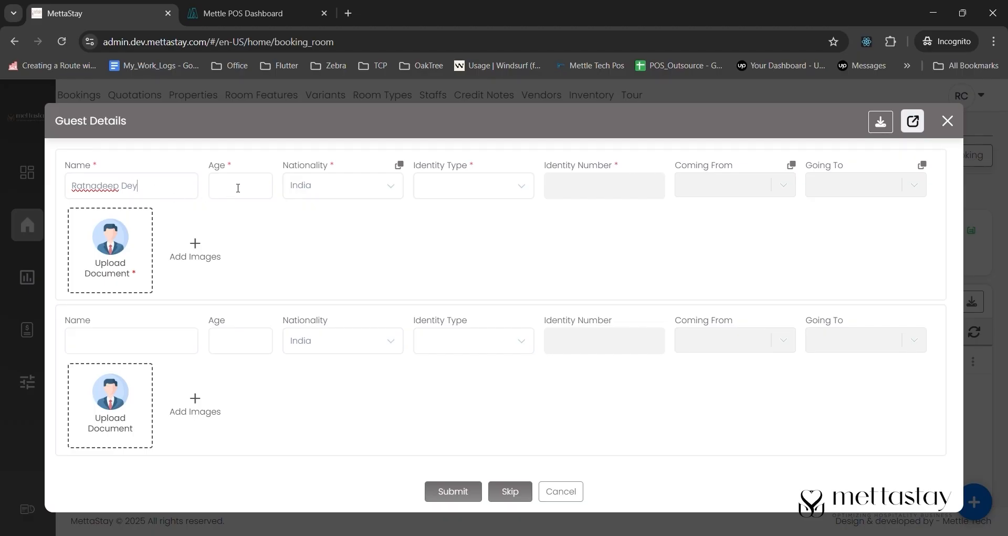
{"action": "left_click", "coordinate": [237, 188]}
{"action": "type", "text": "32"}
{"action": "left_click", "coordinate": [458, 178]}
{"action": "left_click", "coordinate": [473, 271]}
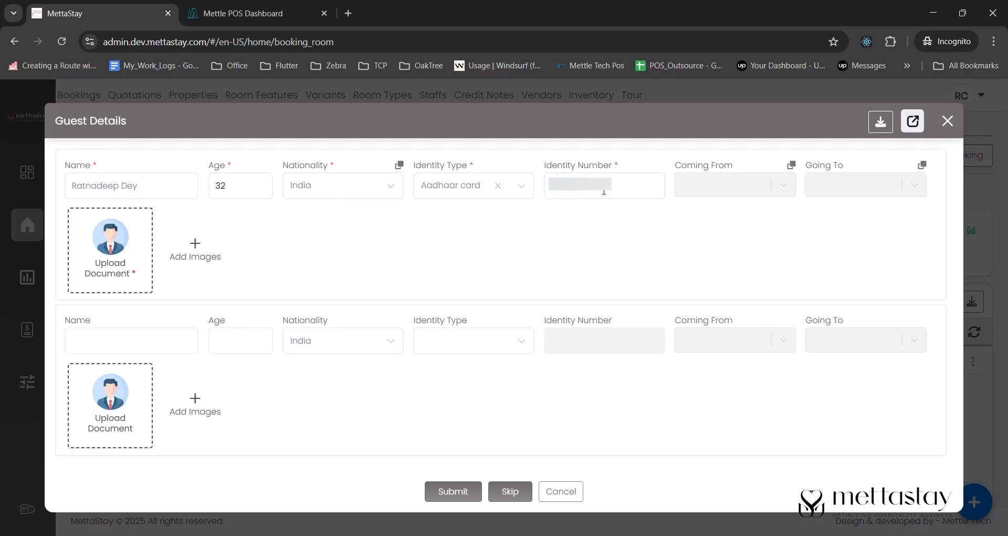
- Add the second guest with Aadhaar card and ID number, upload both ID documents, and submit
{"action": "type", "text": "Sarabindu"}
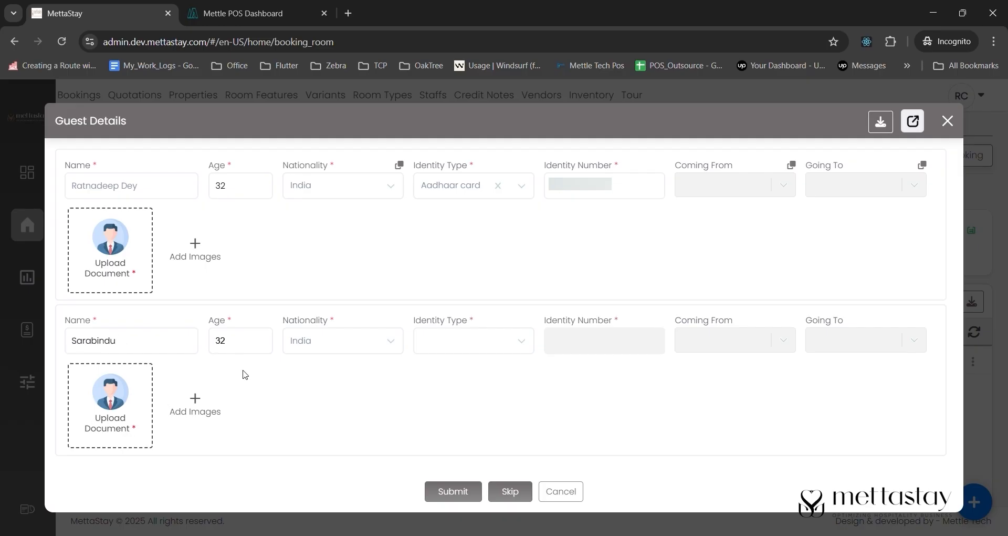
{"action": "left_click", "coordinate": [462, 340]}
{"action": "left_click", "coordinate": [466, 420]}
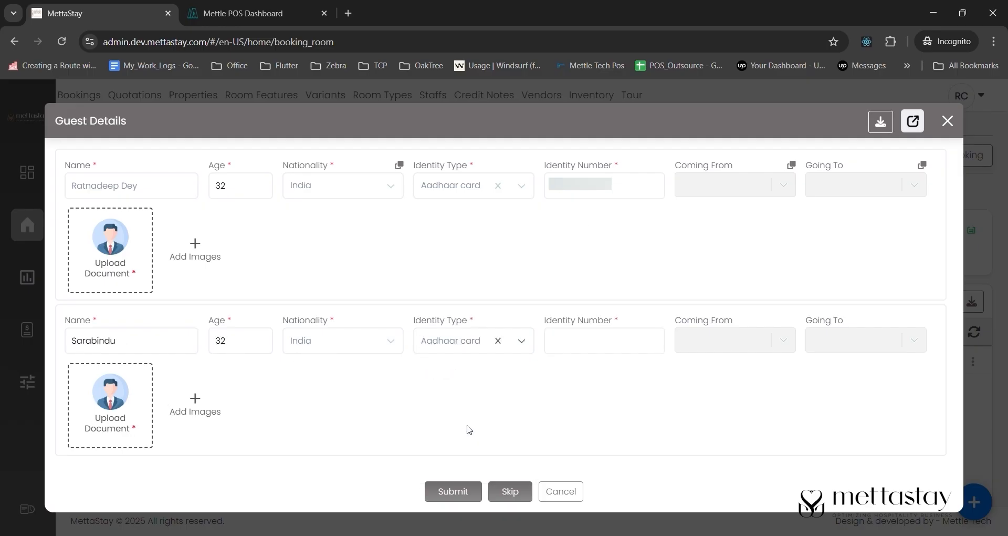
{"action": "double_click", "coordinate": [597, 194]}
{"action": "key", "text": "ctrl+c"}
{"action": "left_click", "coordinate": [578, 341]}
{"action": "key", "text": "ctrl+v"}
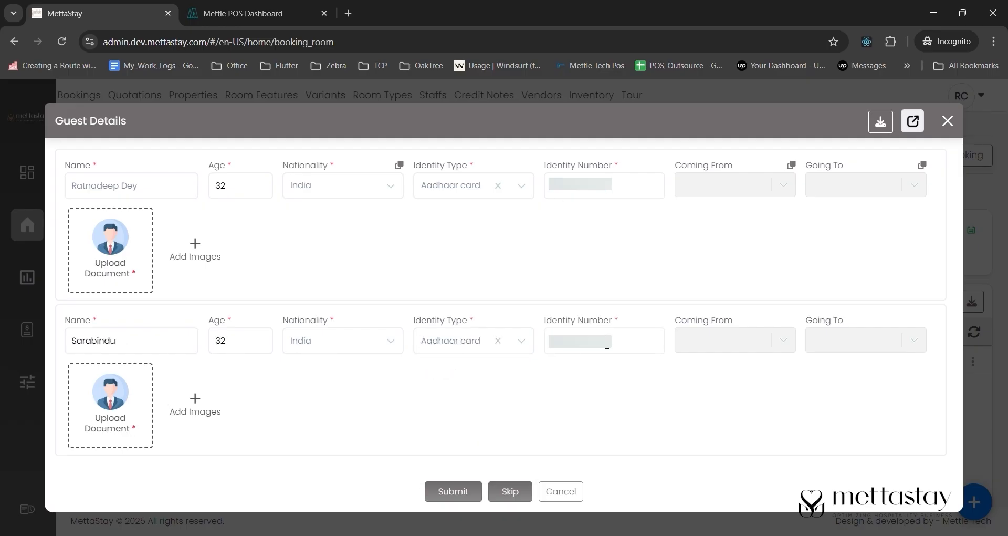
{"action": "left_click", "coordinate": [132, 429]}
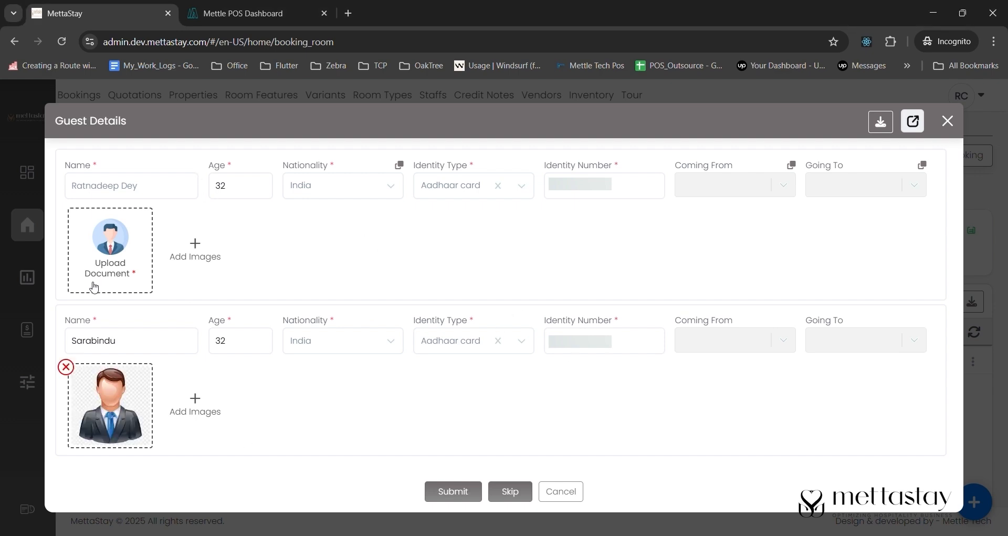
{"action": "left_click", "coordinate": [540, 314]}
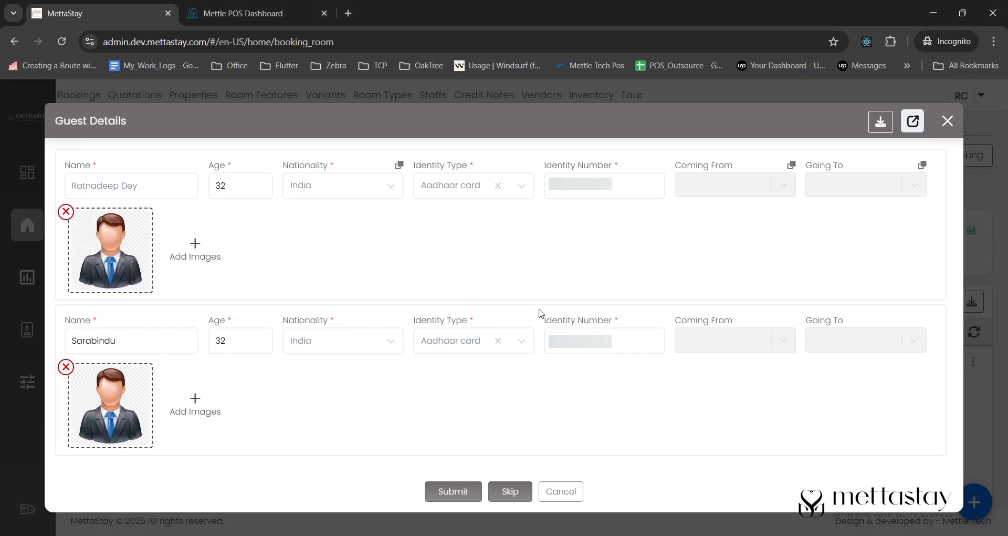
{"action": "left_click", "coordinate": [454, 492]}
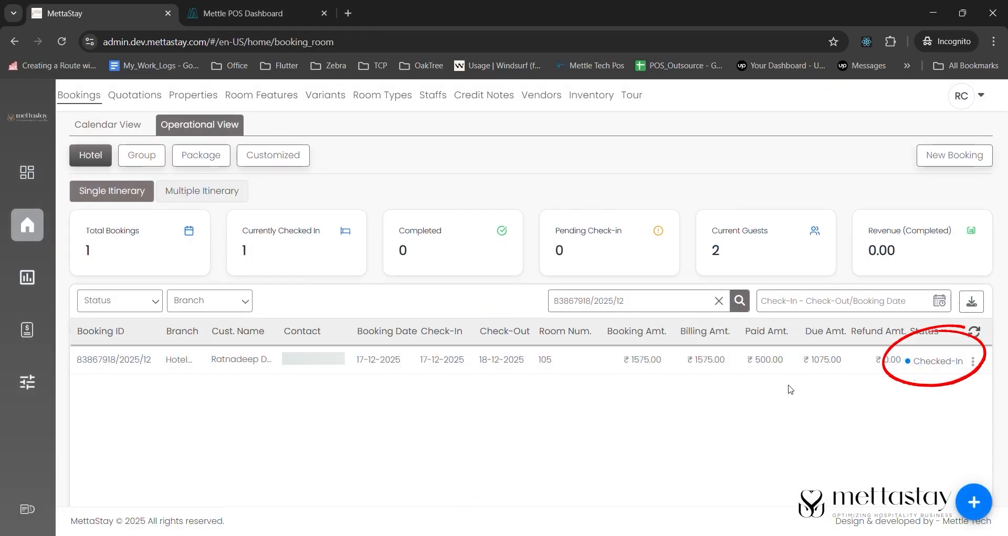
- Start a new POS order with Chicken Tikka & Onion Pizza and Lemon Chicken
{"action": "left_click", "coordinate": [251, 13]}
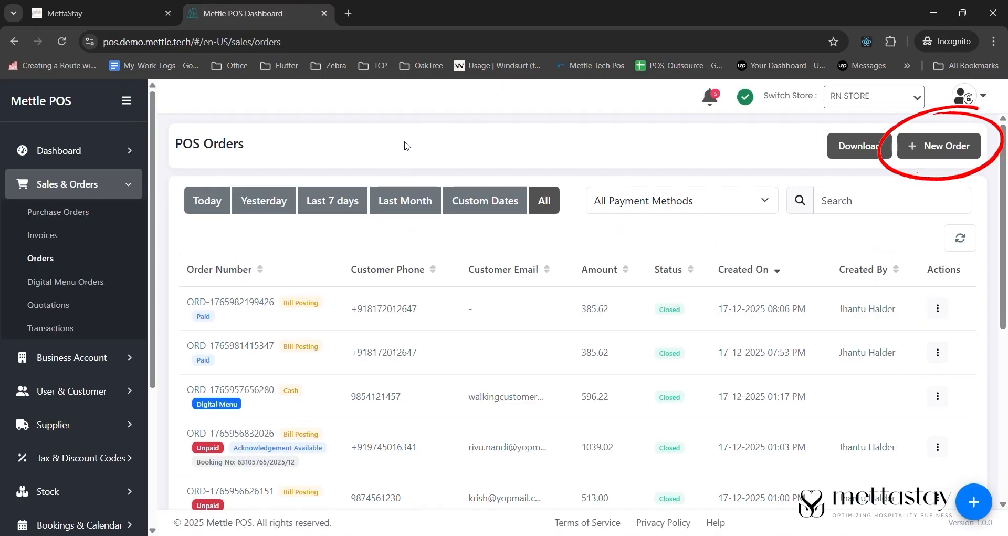
{"action": "left_click", "coordinate": [940, 146]}
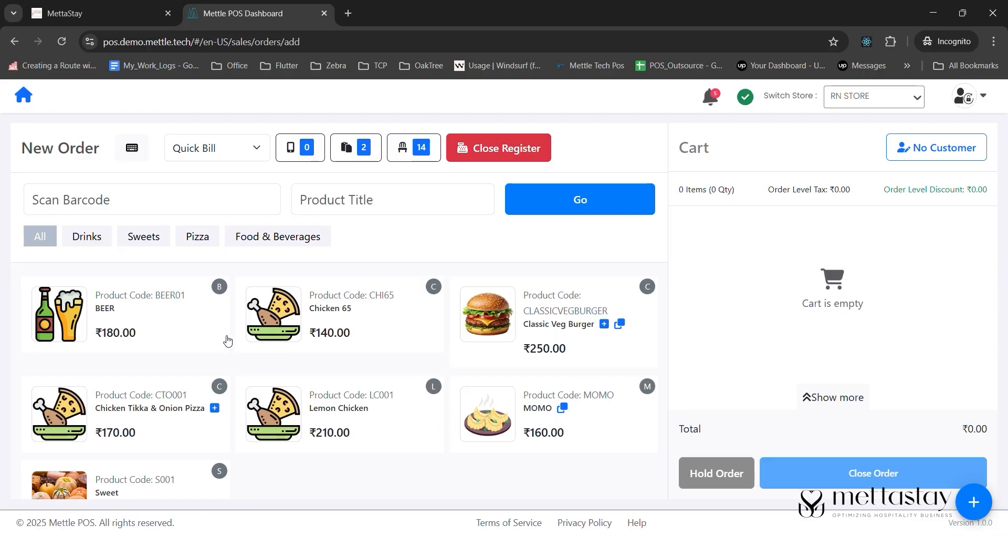
{"action": "left_click", "coordinate": [186, 412]}
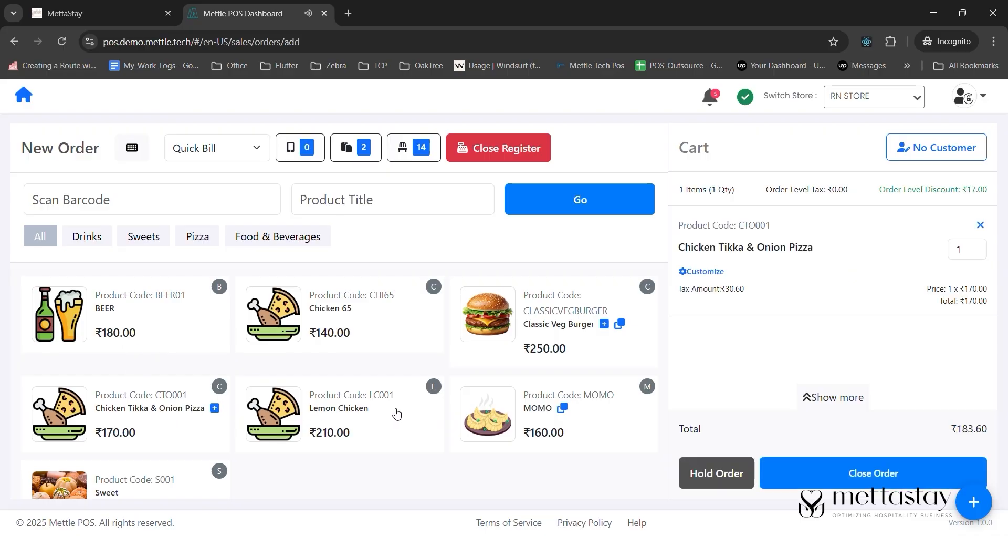
{"action": "left_click", "coordinate": [396, 414]}
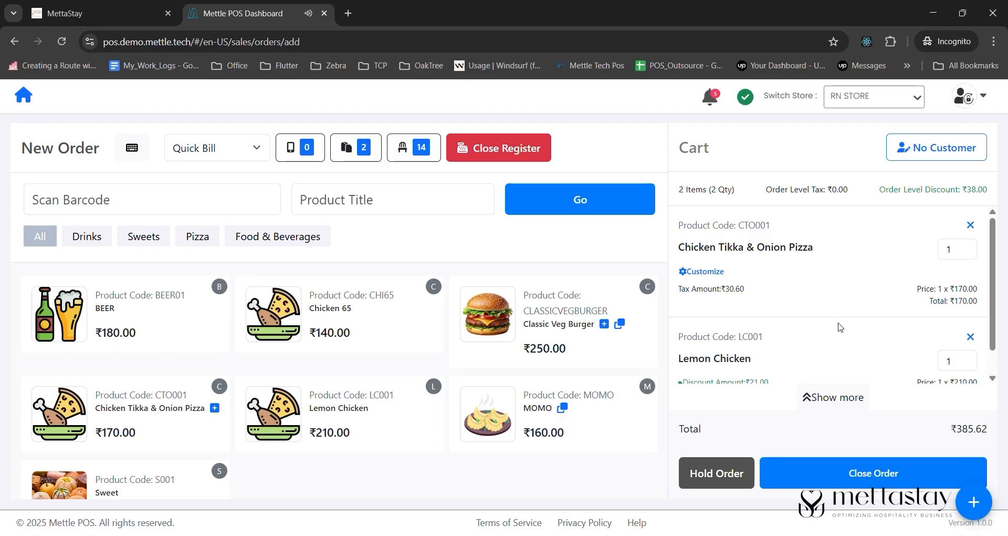
{"action": "scroll", "coordinate": [735, 310], "scroll_direction": "down", "scroll_amount": 1}
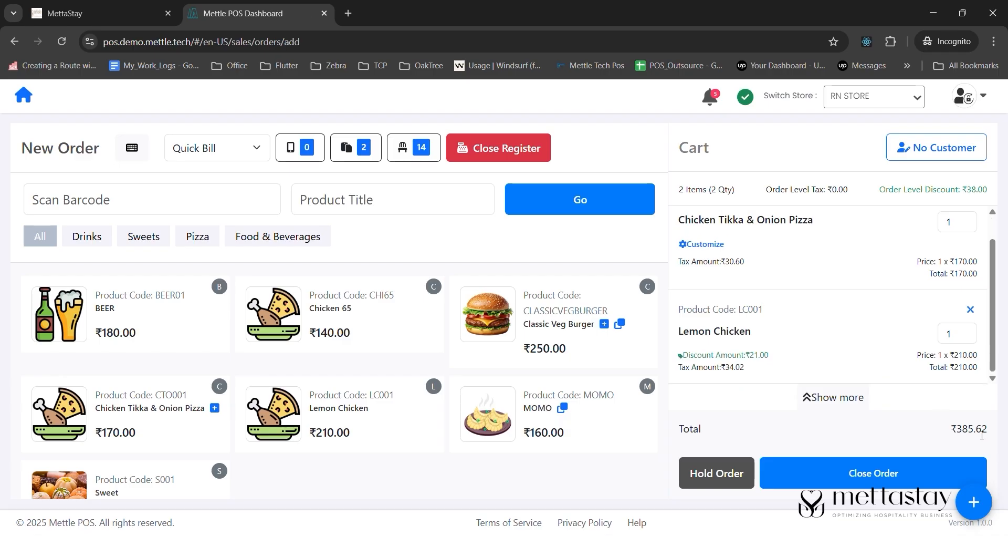
- Close the order as a dine-in room-posting bill at Table 1 with the waiter
{"action": "left_click", "coordinate": [863, 475]}
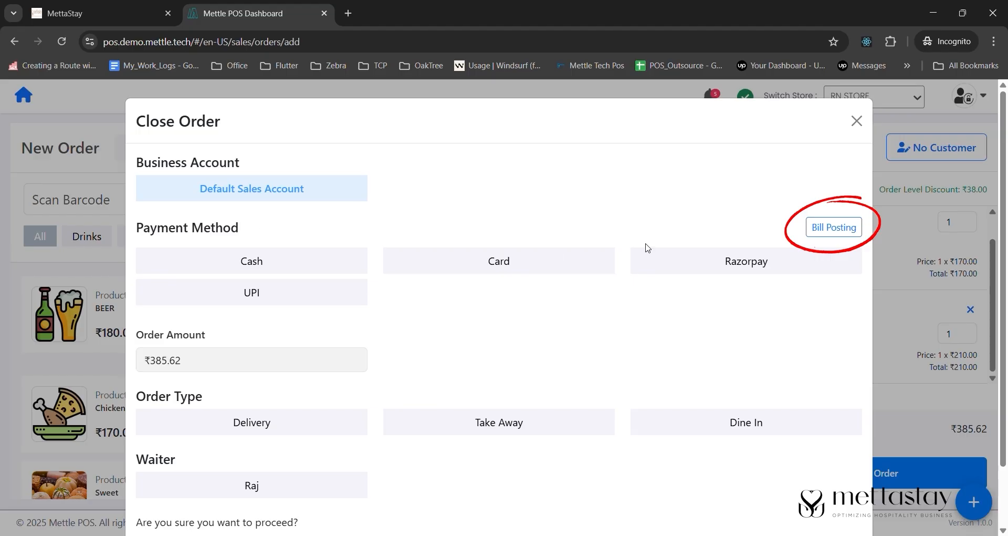
{"action": "left_click", "coordinate": [834, 229]}
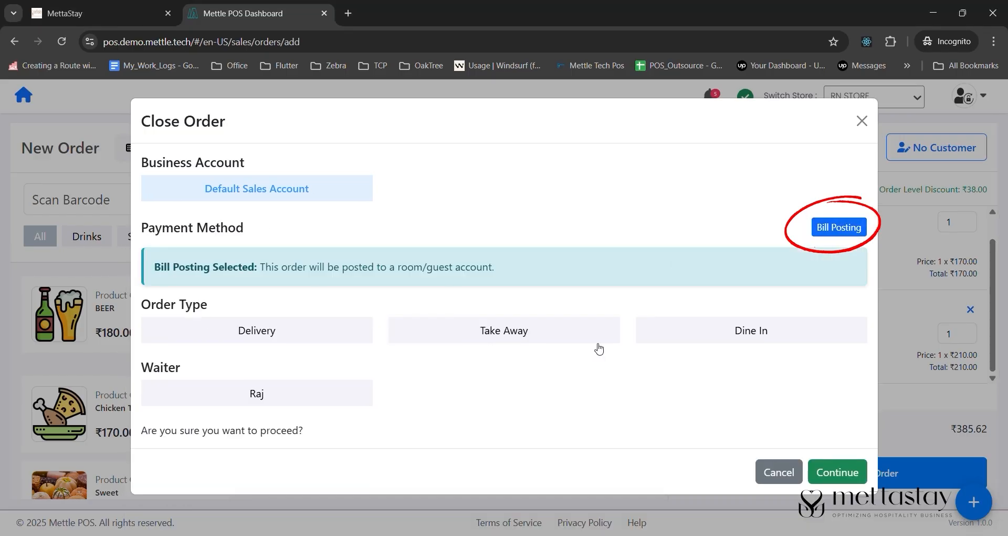
{"action": "left_click", "coordinate": [716, 334]}
{"action": "left_click", "coordinate": [296, 394]}
{"action": "left_click", "coordinate": [501, 462]}
{"action": "scroll", "coordinate": [732, 450], "scroll_direction": "down", "scroll_amount": 1}
{"action": "left_click", "coordinate": [833, 493]}
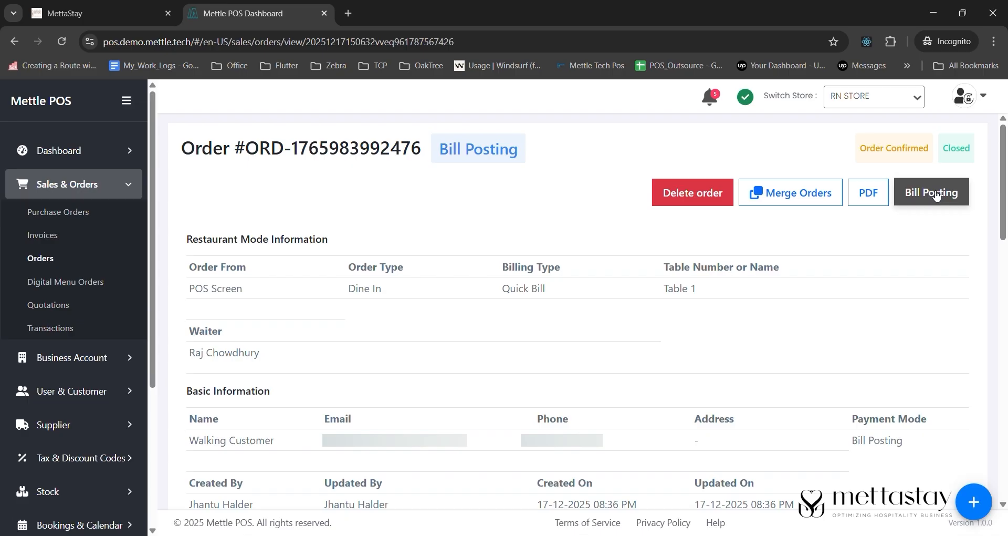
- Post the ₹385.62 bill to Room 105's guest and refresh the acknowledgement status
{"action": "left_click", "coordinate": [940, 192]}
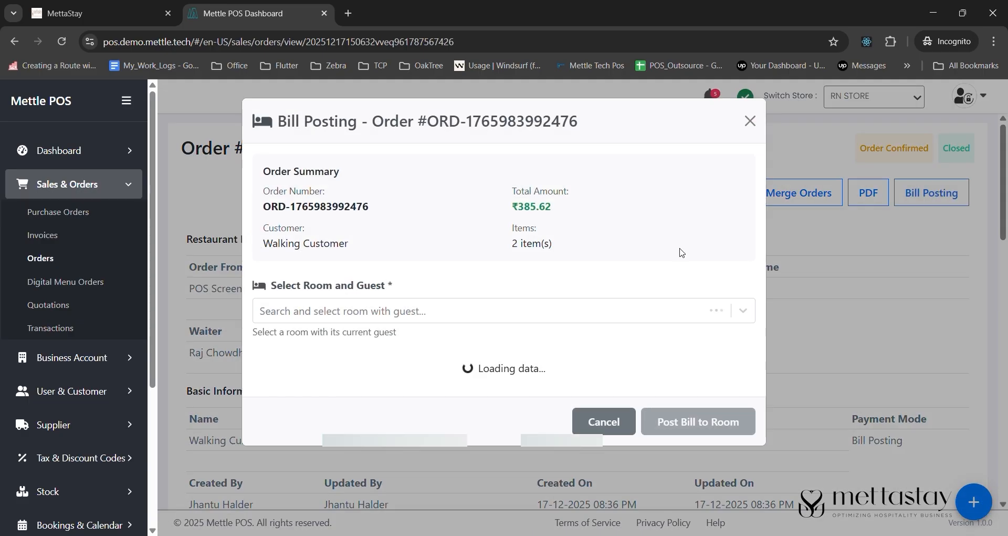
{"action": "left_click", "coordinate": [493, 314]}
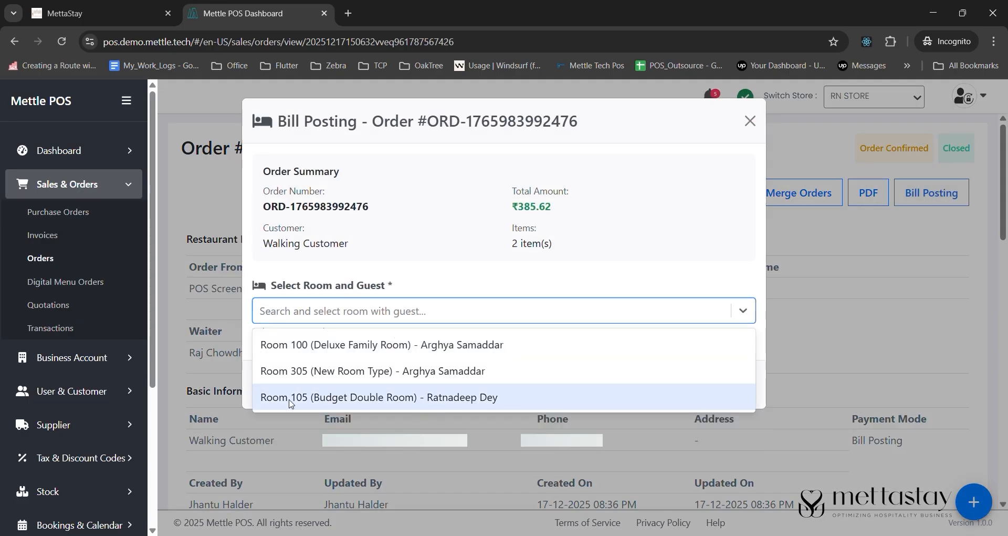
{"action": "left_click", "coordinate": [425, 398]}
{"action": "scroll", "coordinate": [641, 345], "scroll_direction": "down", "scroll_amount": 2}
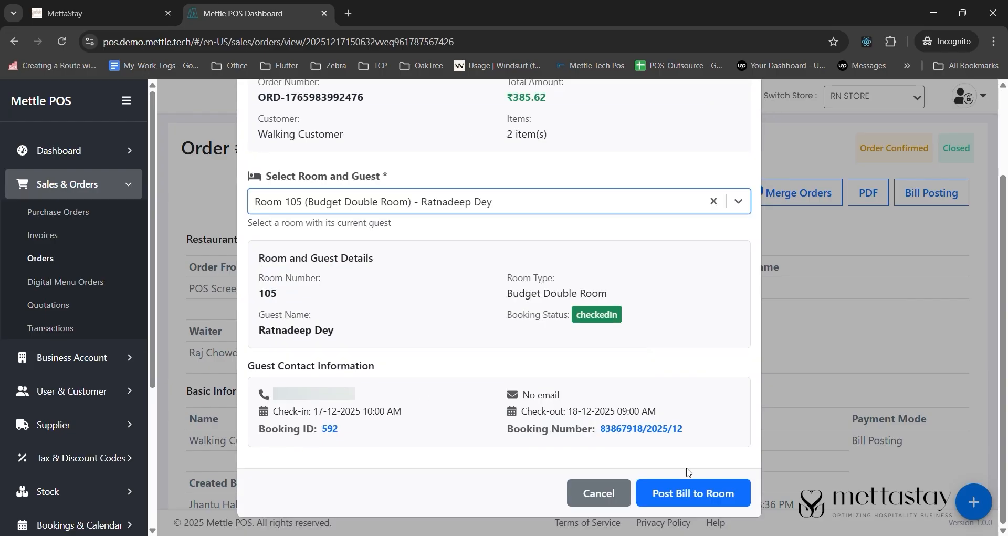
{"action": "left_click", "coordinate": [708, 496]}
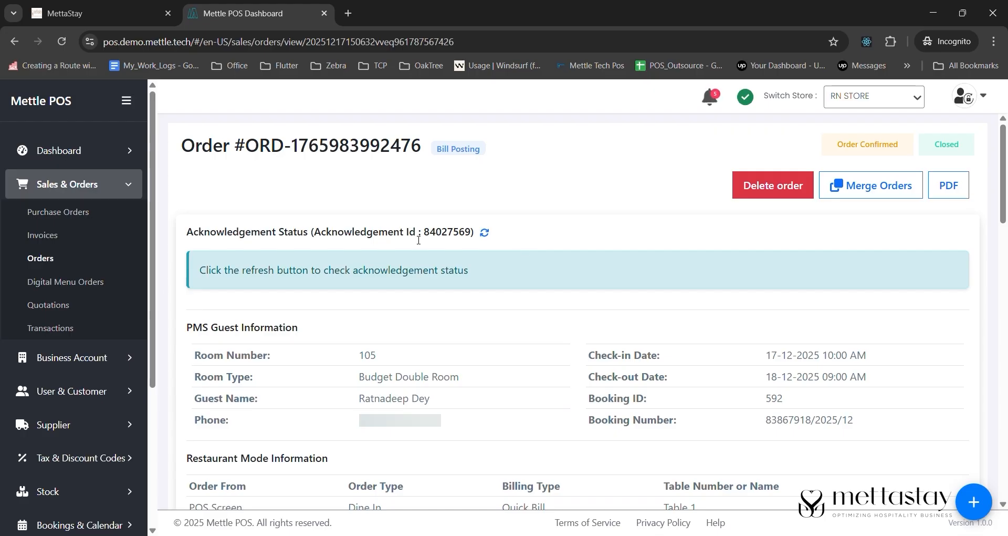
{"action": "left_click", "coordinate": [485, 232]}
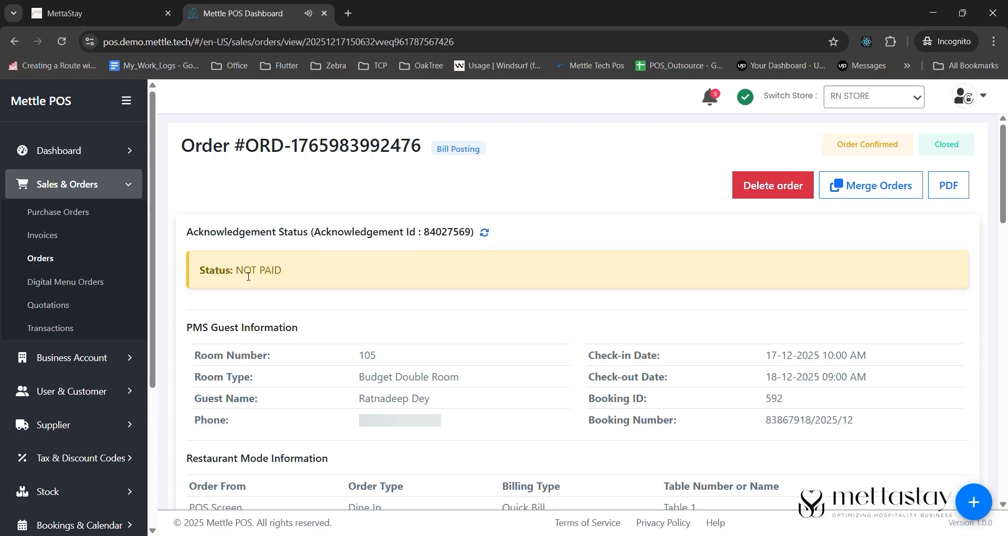
- Review the Room 105 booking details for the posted ₹385.62 RN STORE restaurant bill
{"action": "left_click", "coordinate": [135, 15]}
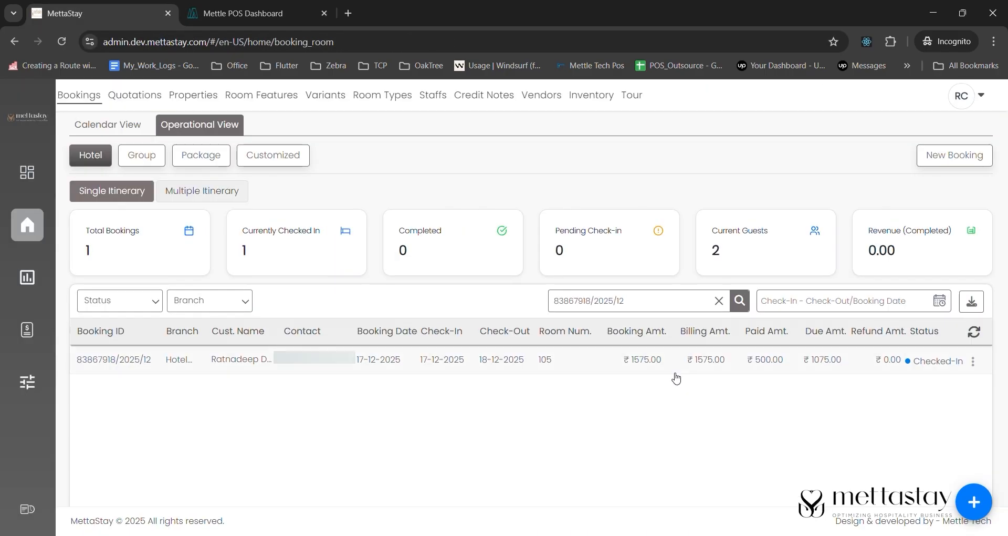
{"action": "left_click", "coordinate": [974, 362]}
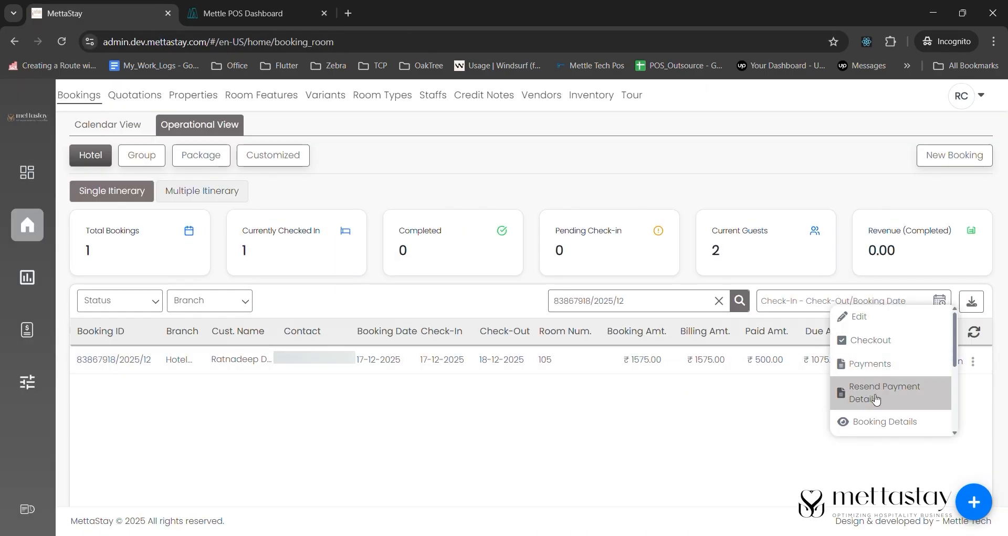
{"action": "left_click", "coordinate": [871, 420]}
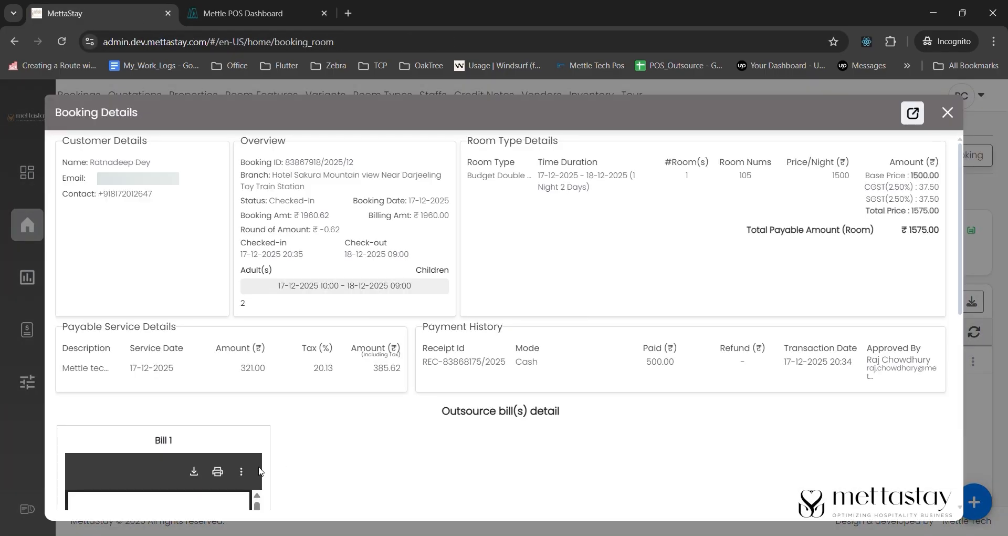
{"action": "scroll", "coordinate": [177, 216], "scroll_direction": "down", "scroll_amount": 6}
{"action": "scroll", "coordinate": [195, 364], "scroll_direction": "down", "scroll_amount": 5}
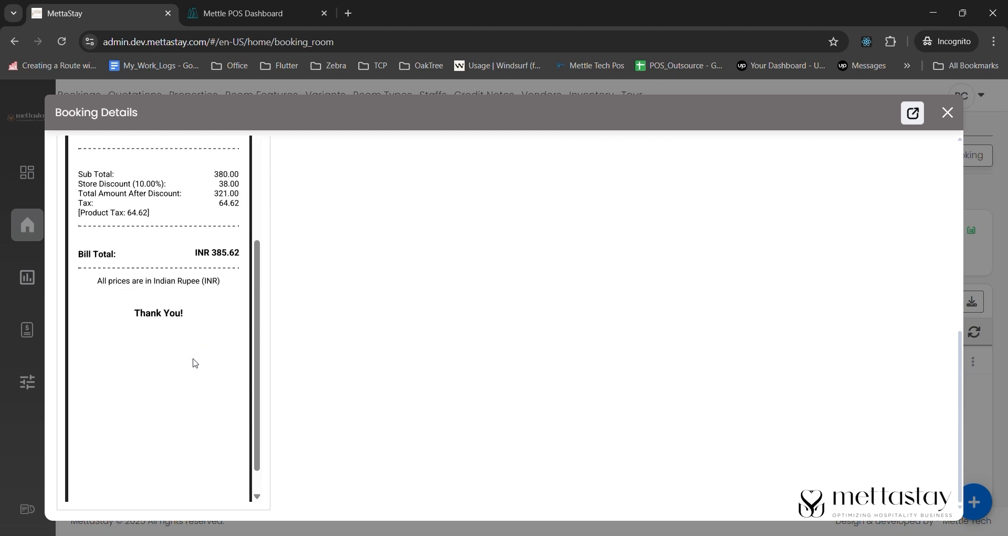
{"action": "scroll", "coordinate": [195, 363], "scroll_direction": "up", "scroll_amount": 3}
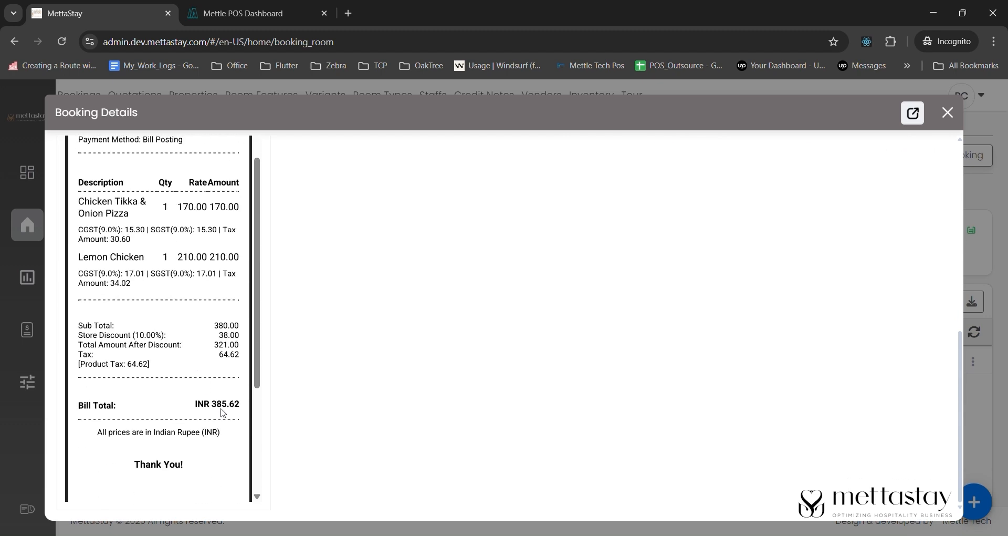
{"action": "scroll", "coordinate": [211, 267], "scroll_direction": "up", "scroll_amount": 10}
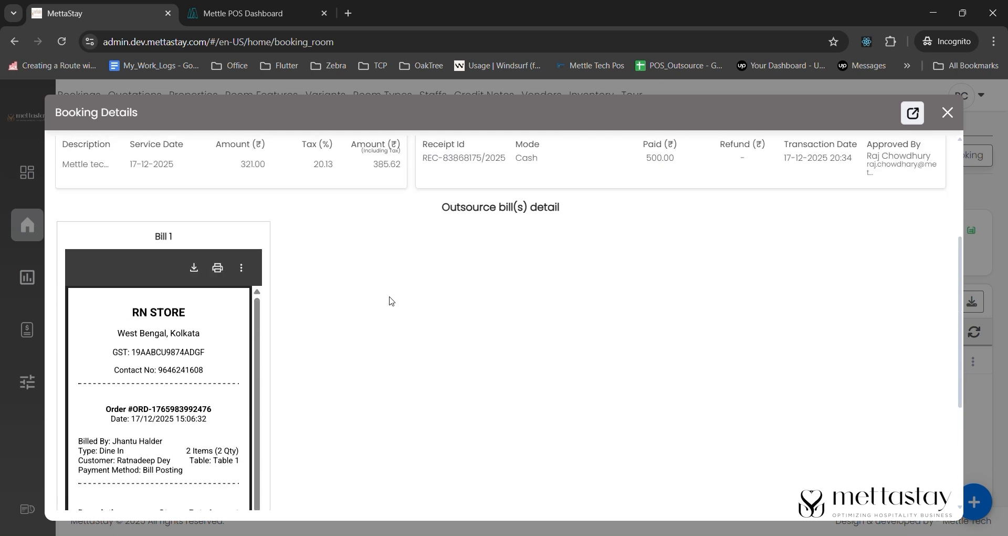
{"action": "scroll", "coordinate": [389, 299], "scroll_direction": "up", "scroll_amount": 5}
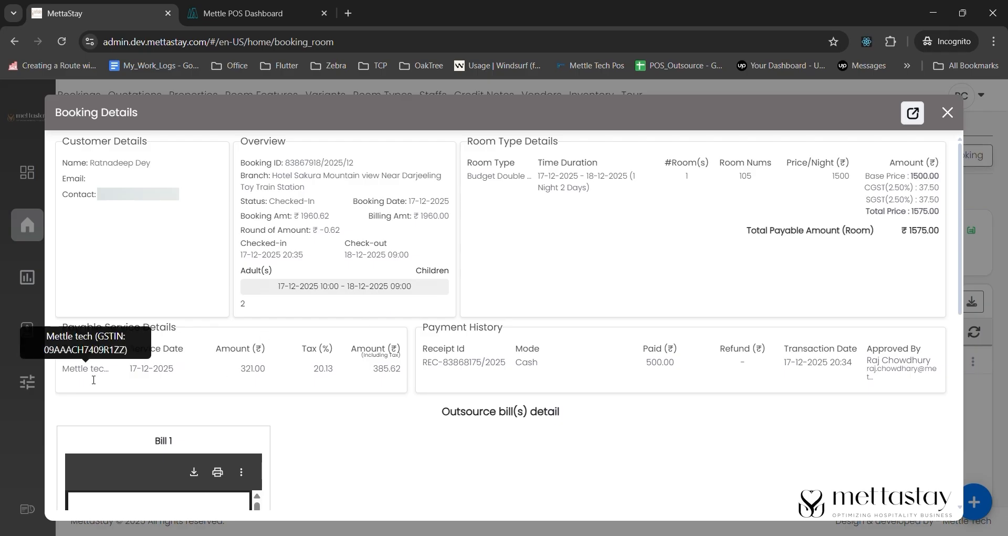
{"action": "left_click", "coordinate": [948, 112]}
{"action": "left_click", "coordinate": [973, 361]}
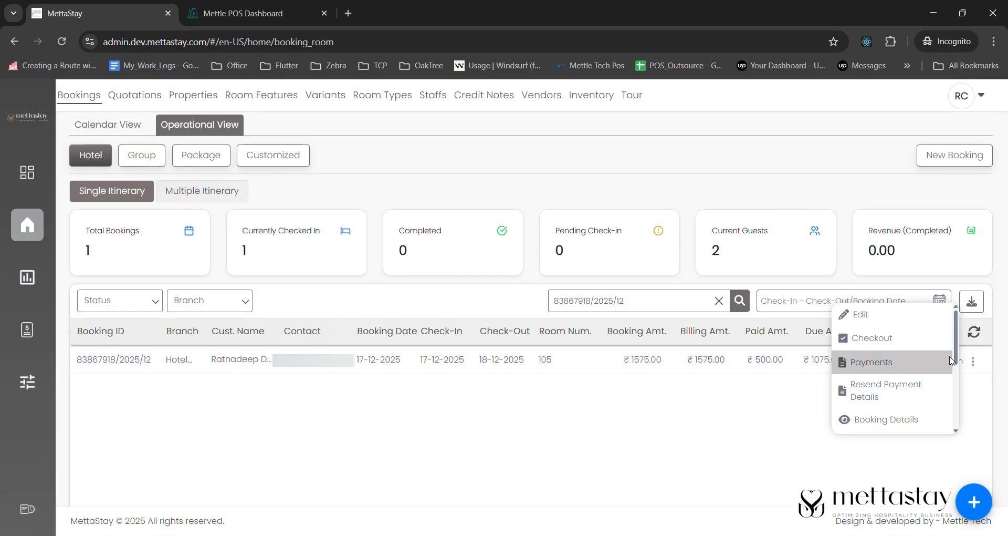
{"action": "left_click", "coordinate": [884, 341]}
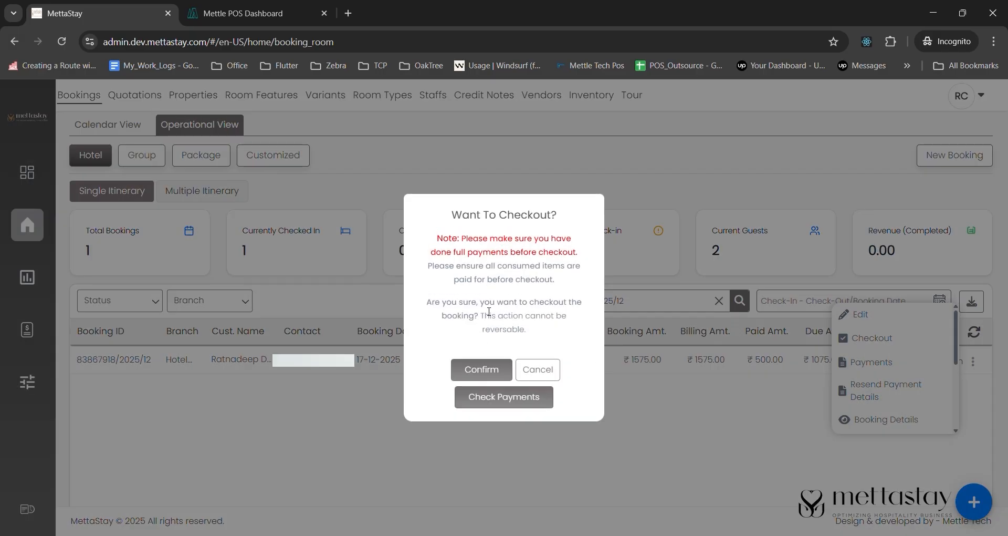
{"action": "left_click", "coordinate": [494, 368]}
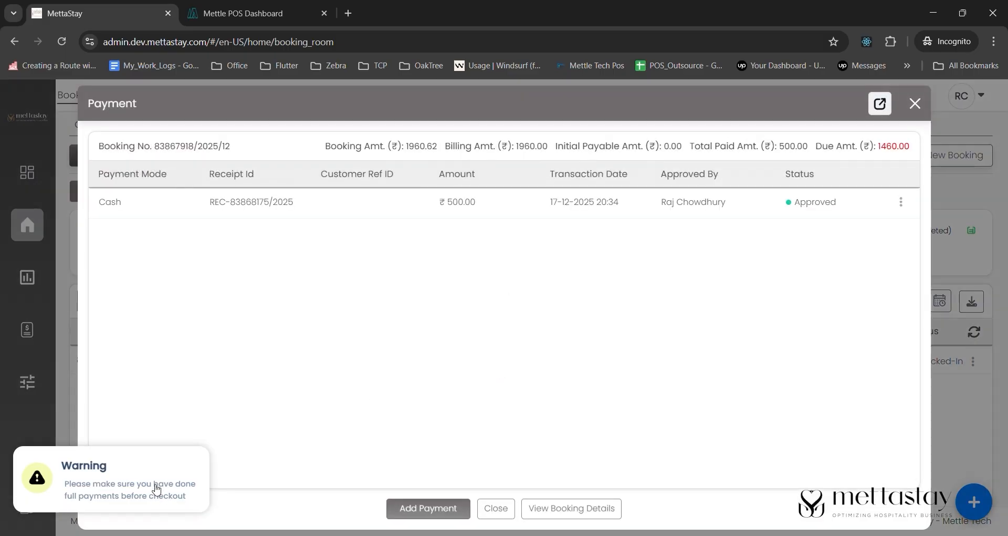
{"action": "left_click", "coordinate": [428, 507]}
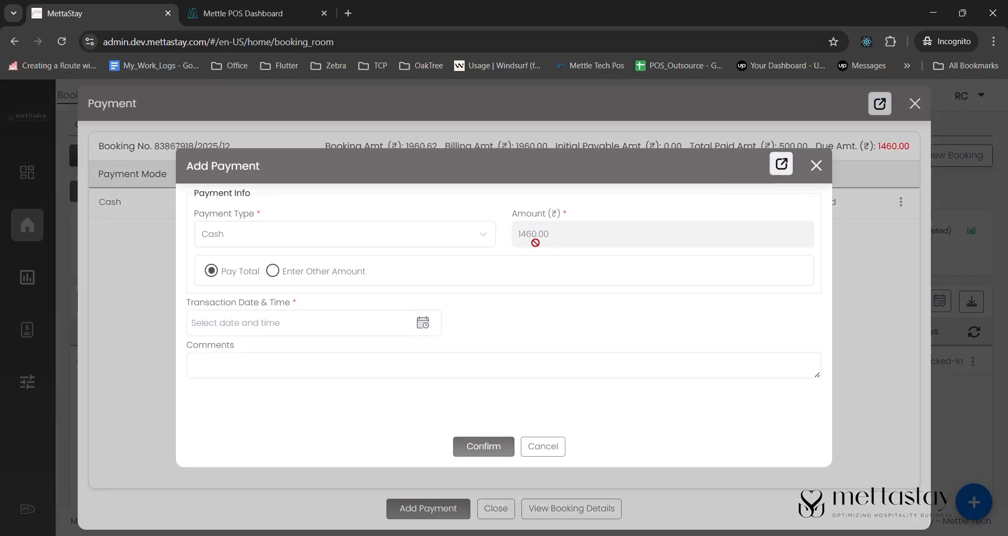
{"action": "left_click", "coordinate": [423, 322]}
{"action": "left_click", "coordinate": [391, 366]}
{"action": "left_click", "coordinate": [506, 444]}
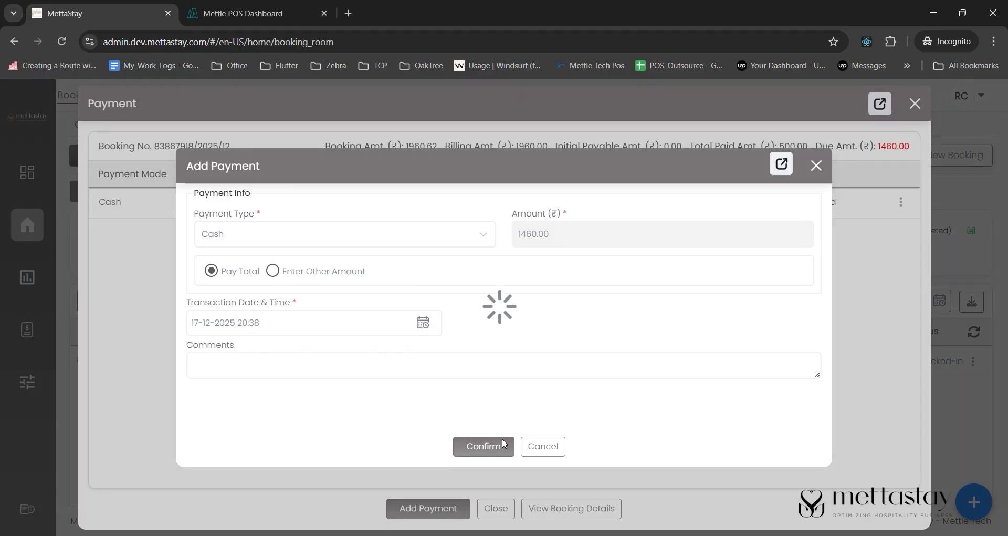
{"action": "left_click", "coordinate": [544, 446]}
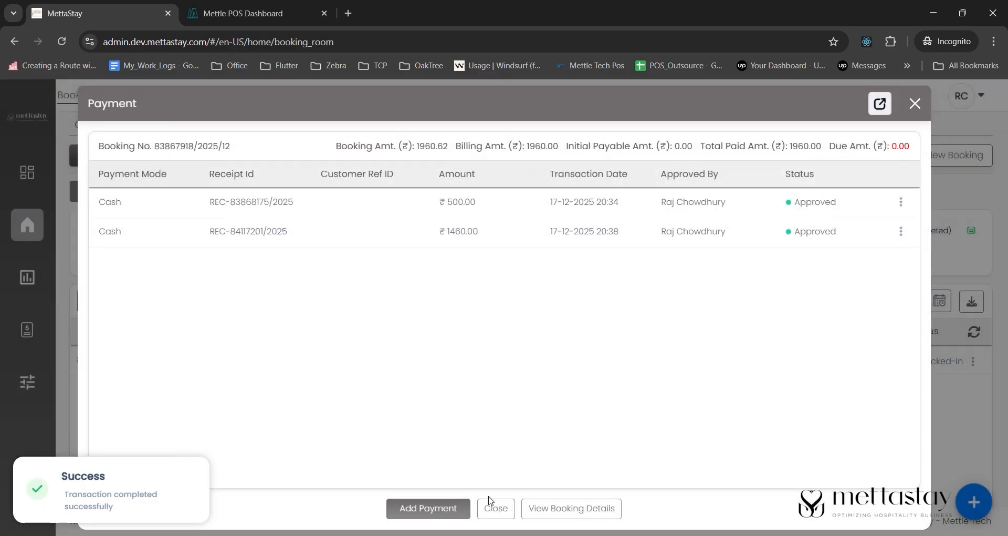
{"action": "left_click", "coordinate": [496, 508]}
- Check out the fully paid booking and save the restaurant vendor settlement as default
{"action": "left_click", "coordinate": [975, 366]}
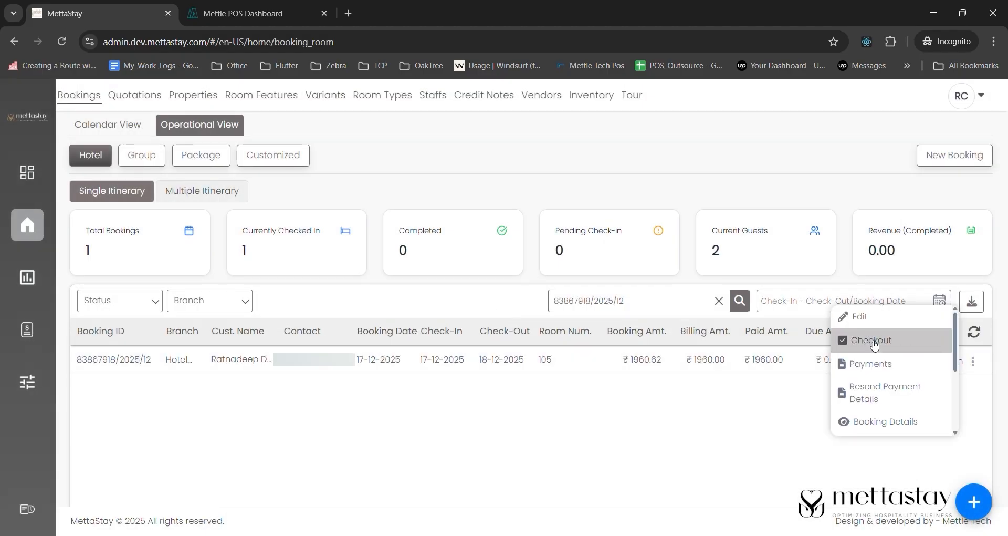
{"action": "left_click", "coordinate": [869, 402]}
{"action": "left_click", "coordinate": [482, 388]}
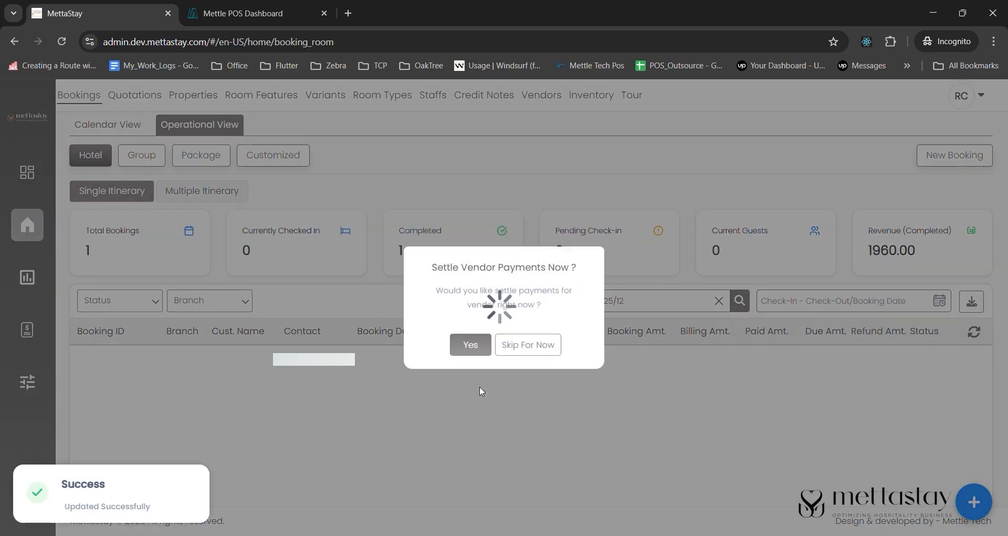
{"action": "left_click", "coordinate": [471, 346]}
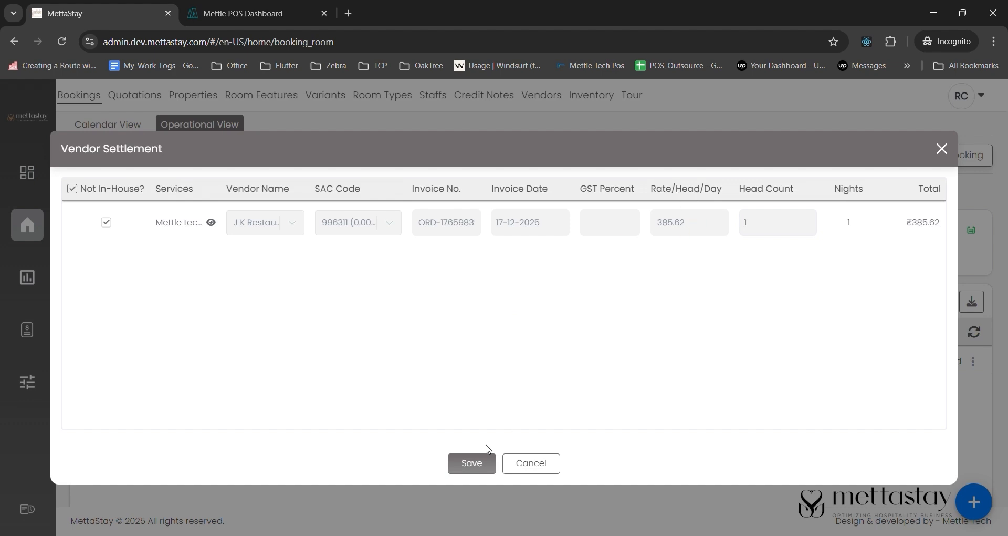
{"action": "left_click", "coordinate": [476, 460]}
{"action": "left_click", "coordinate": [487, 345]}
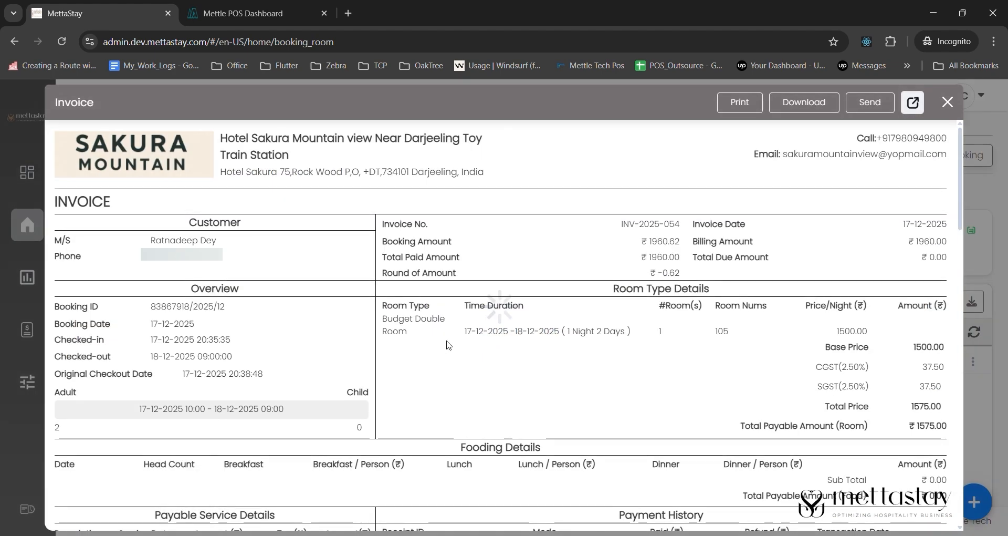
{"action": "scroll", "coordinate": [448, 344], "scroll_direction": "down", "scroll_amount": 20}
{"action": "scroll", "coordinate": [608, 169], "scroll_direction": "up", "scroll_amount": 15}
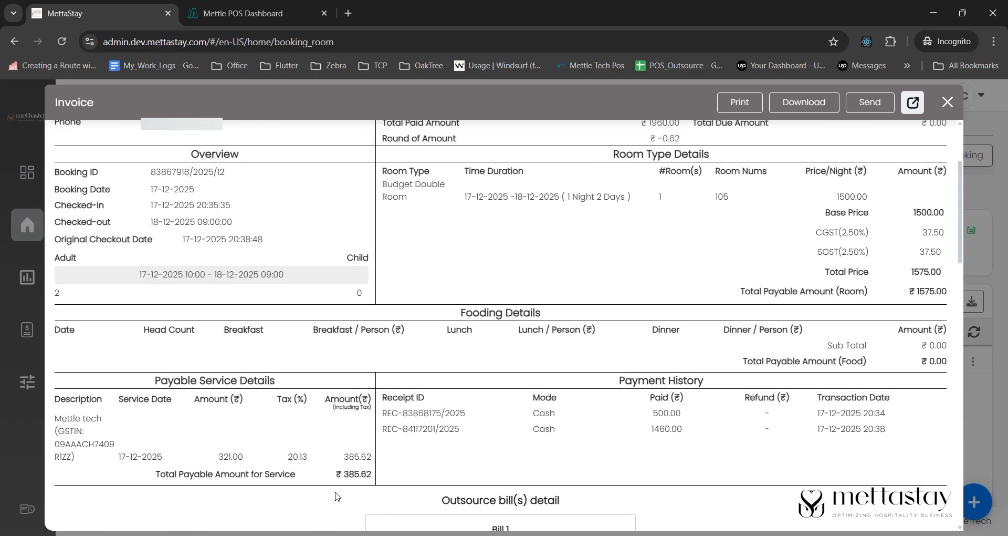
{"action": "left_click_drag", "start_coordinate": [374, 474], "coordinate": [335, 474]}
{"action": "left_click_drag", "start_coordinate": [908, 290], "coordinate": [949, 288]}
{"action": "left_click", "coordinate": [948, 287]}
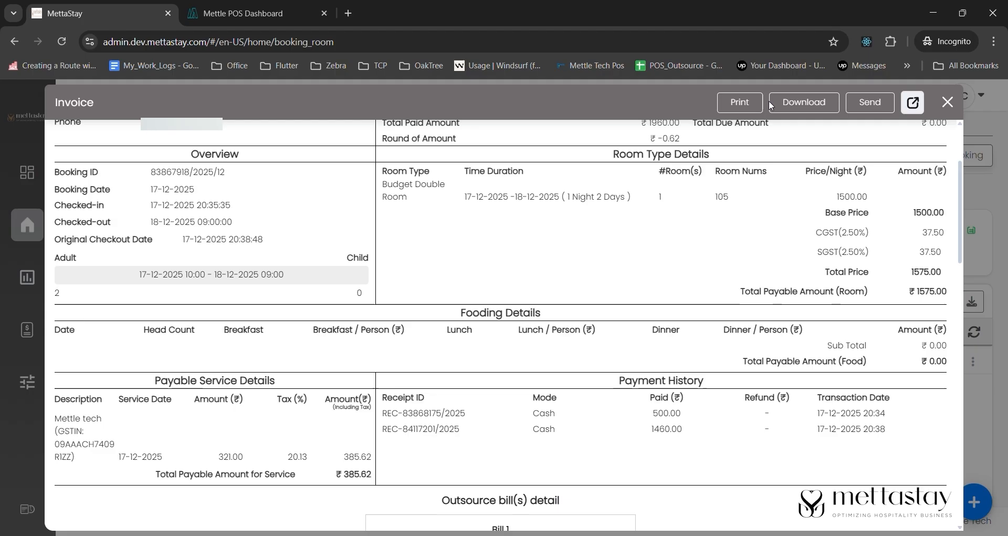
{"action": "left_click", "coordinate": [871, 104]}
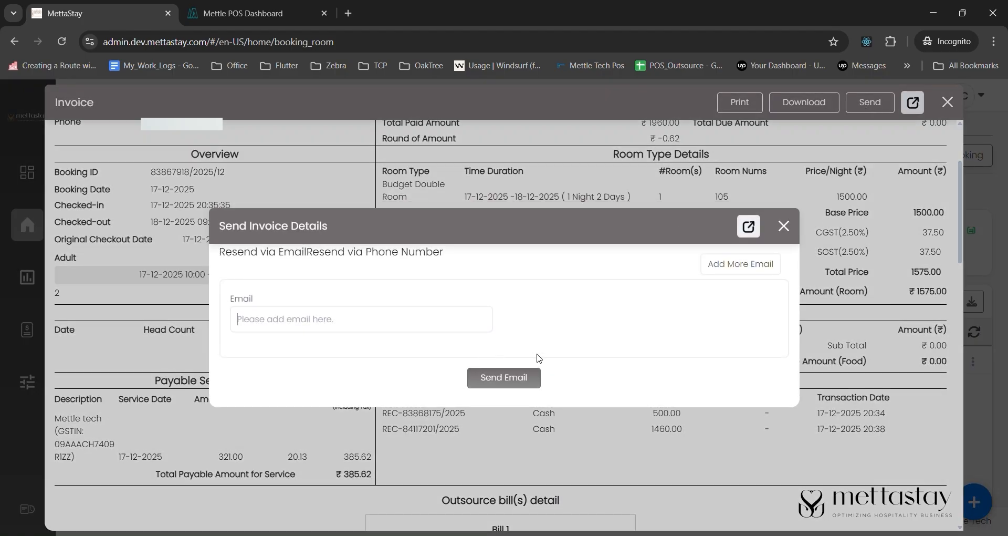
{"action": "left_click", "coordinate": [785, 226]}
{"action": "left_click", "coordinate": [748, 106]}
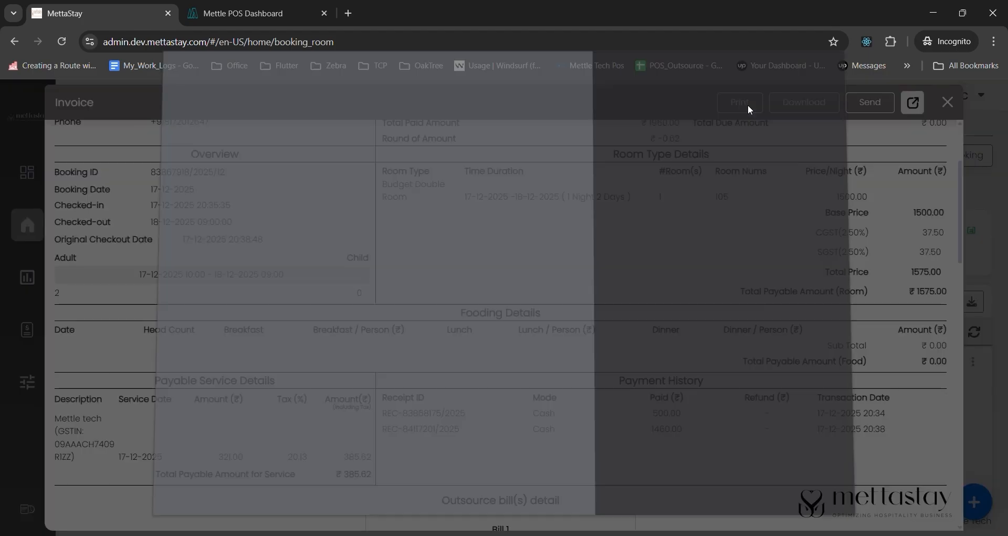
{"action": "scroll", "coordinate": [449, 262], "scroll_direction": "down", "scroll_amount": 5}
{"action": "scroll", "coordinate": [449, 263], "scroll_direction": "down", "scroll_amount": 5}
{"action": "scroll", "coordinate": [449, 263], "scroll_direction": "up", "scroll_amount": 5}
{"action": "key", "text": "Escape"}
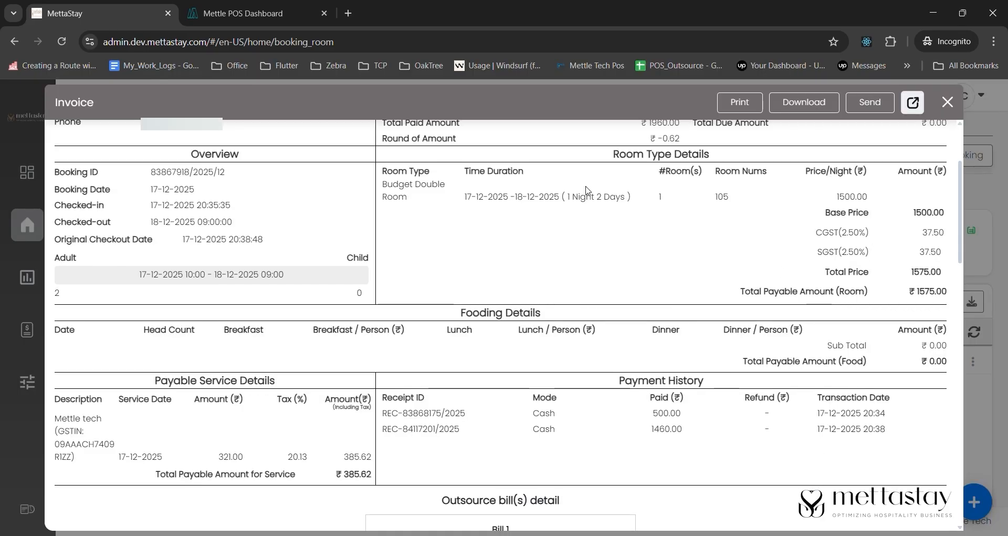
- Refresh the POS order's status to PAID and mark the order as paid
{"action": "left_click", "coordinate": [282, 13]}
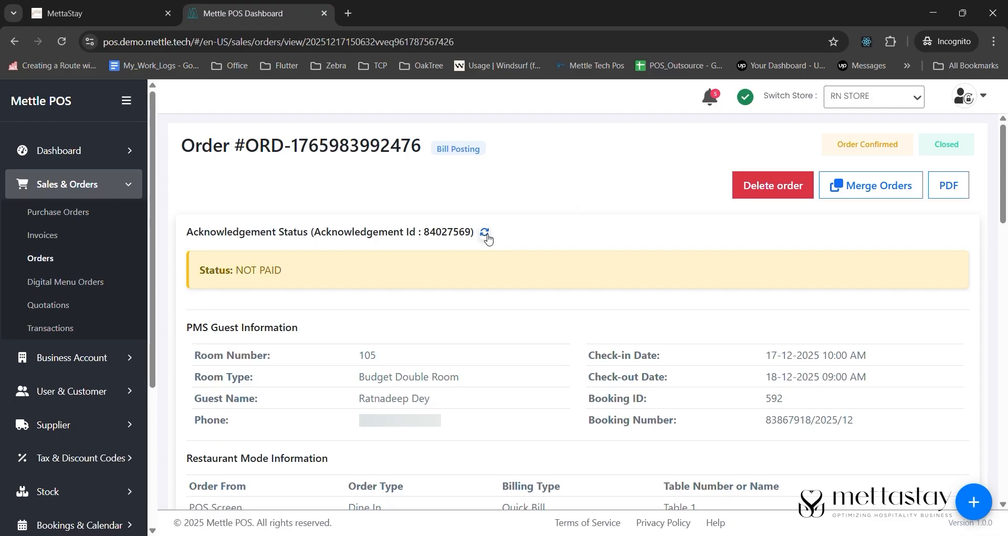
{"action": "left_click", "coordinate": [486, 234]}
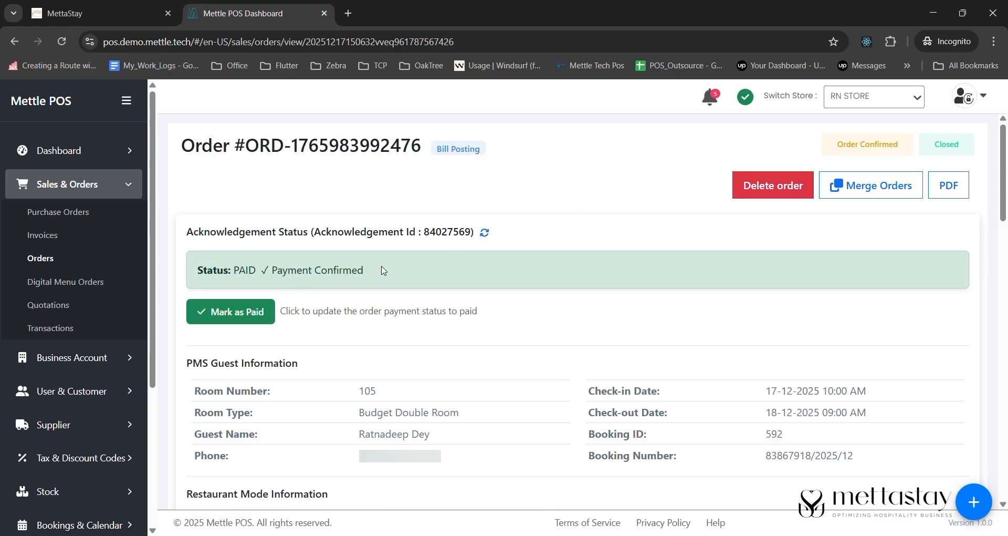
{"action": "left_click", "coordinate": [251, 321]}
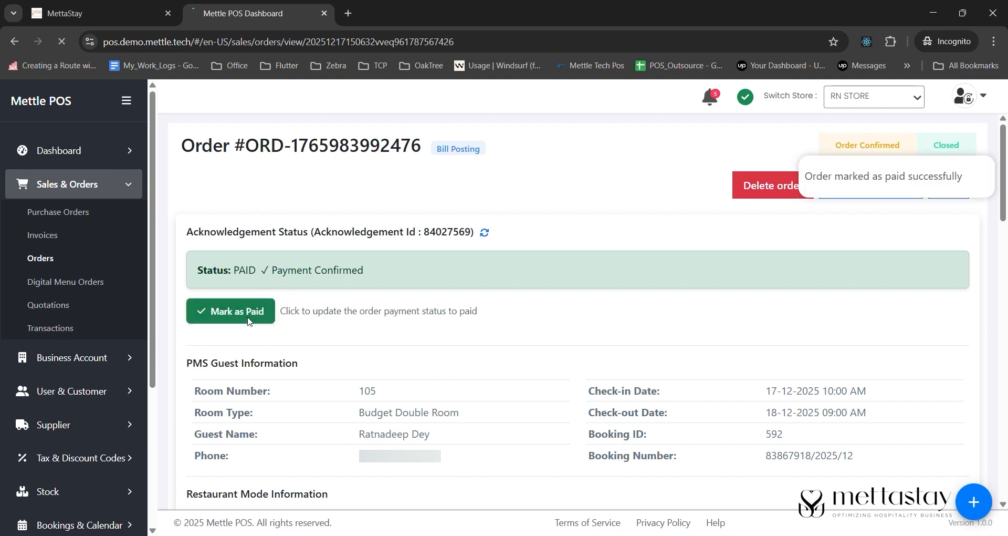